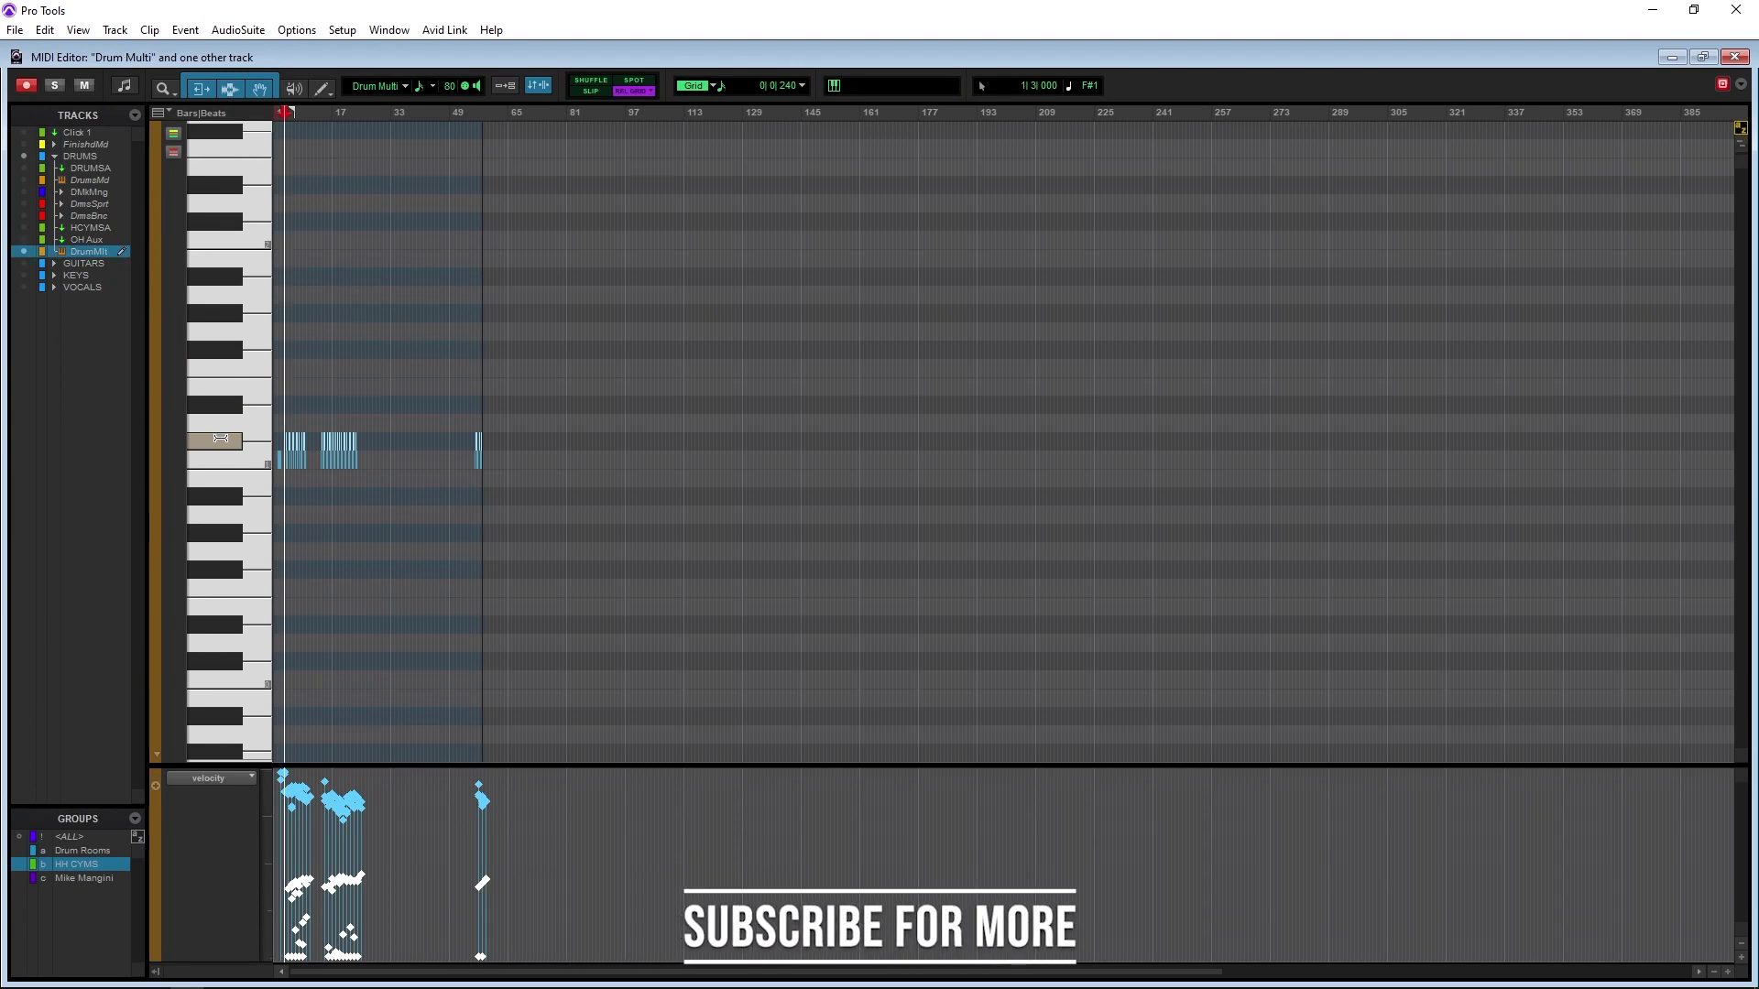
Select the low-velocity Drum Multi notes between bars 4 and 23 and raise their velocities slightly
{"action": "left_click", "coordinate": [1732, 58]}
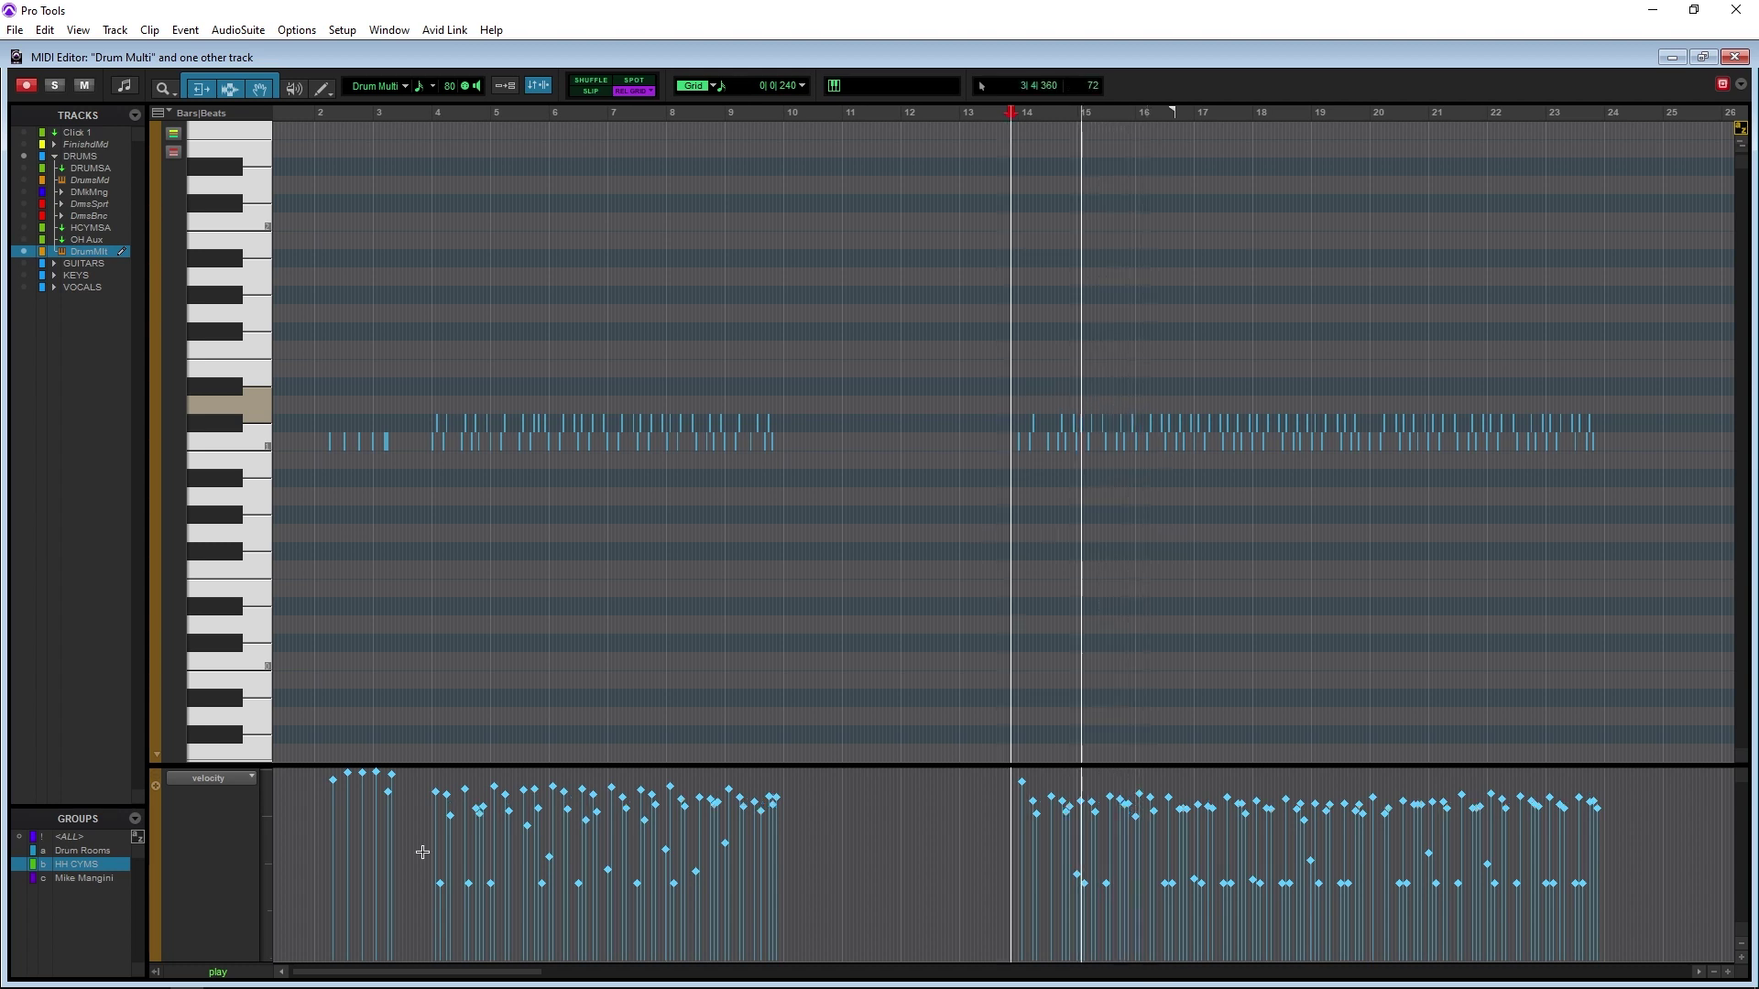
{"action": "left_click_drag", "start_coordinate": [426, 854], "coordinate": [836, 927]}
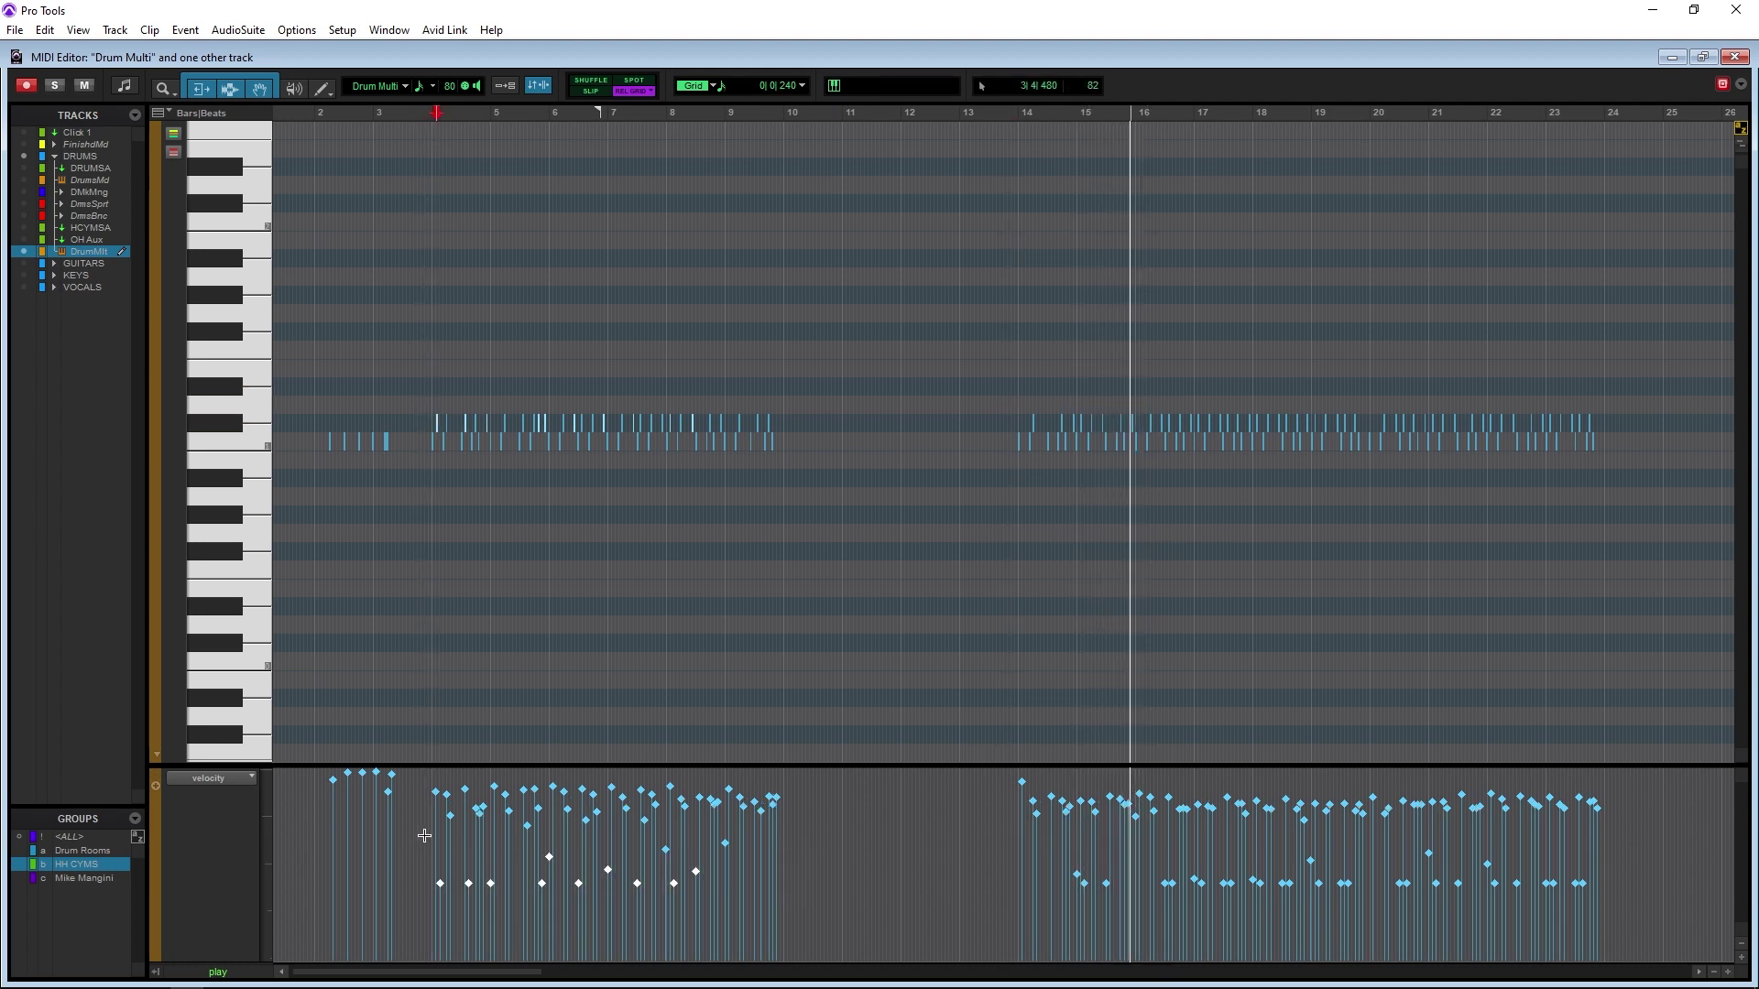
{"action": "left_click_drag", "start_coordinate": [424, 835], "coordinate": [1618, 926]}
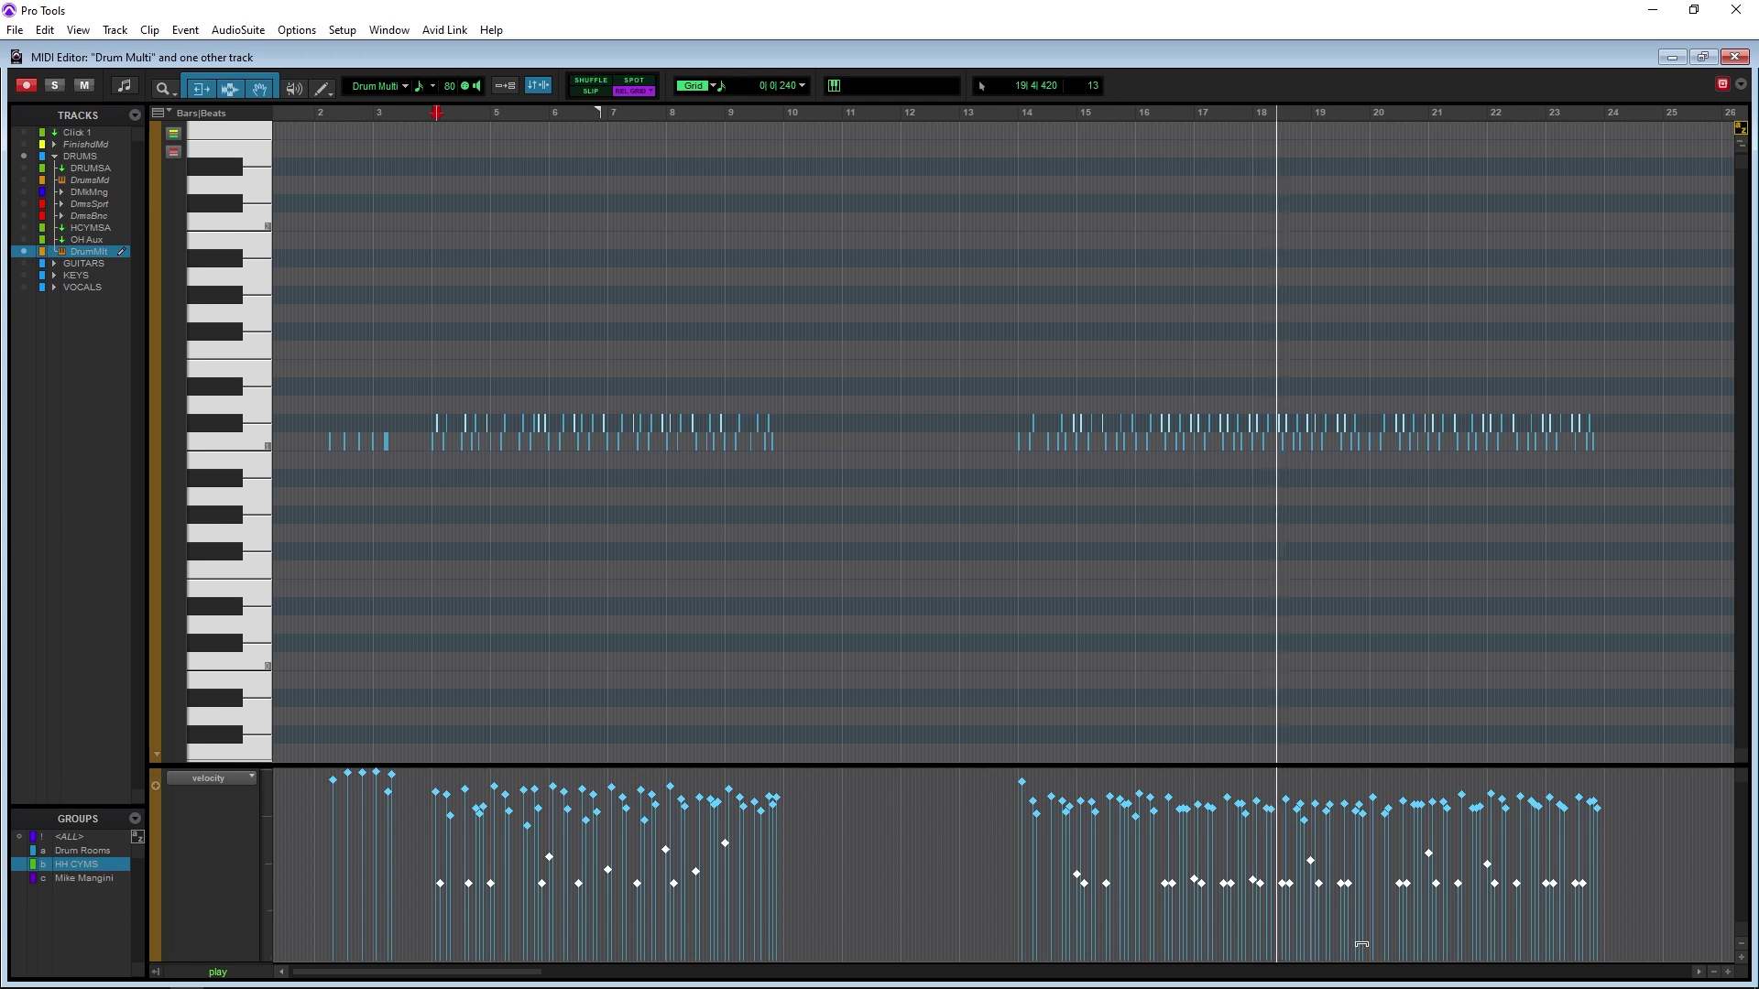
{"action": "key", "text": "ctrl+shift+Up"}
{"action": "key", "text": "ctrl+shift+Up"}
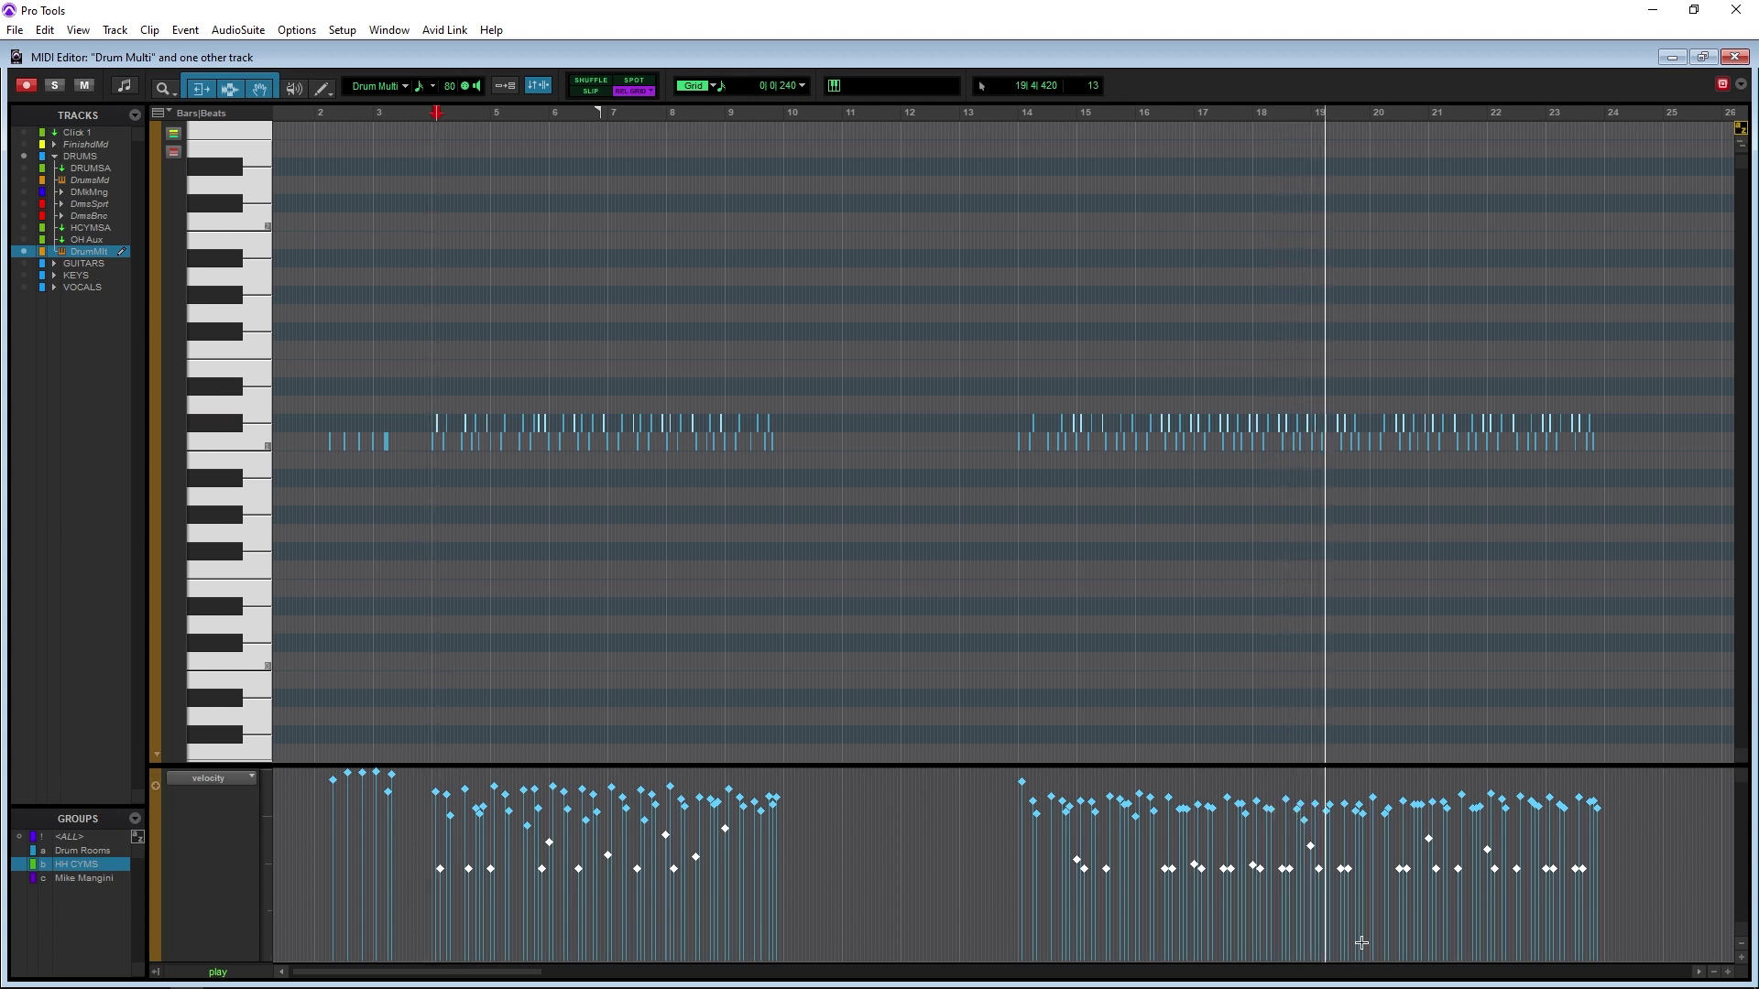
{"action": "key", "text": "ctrl+shift+Up"}
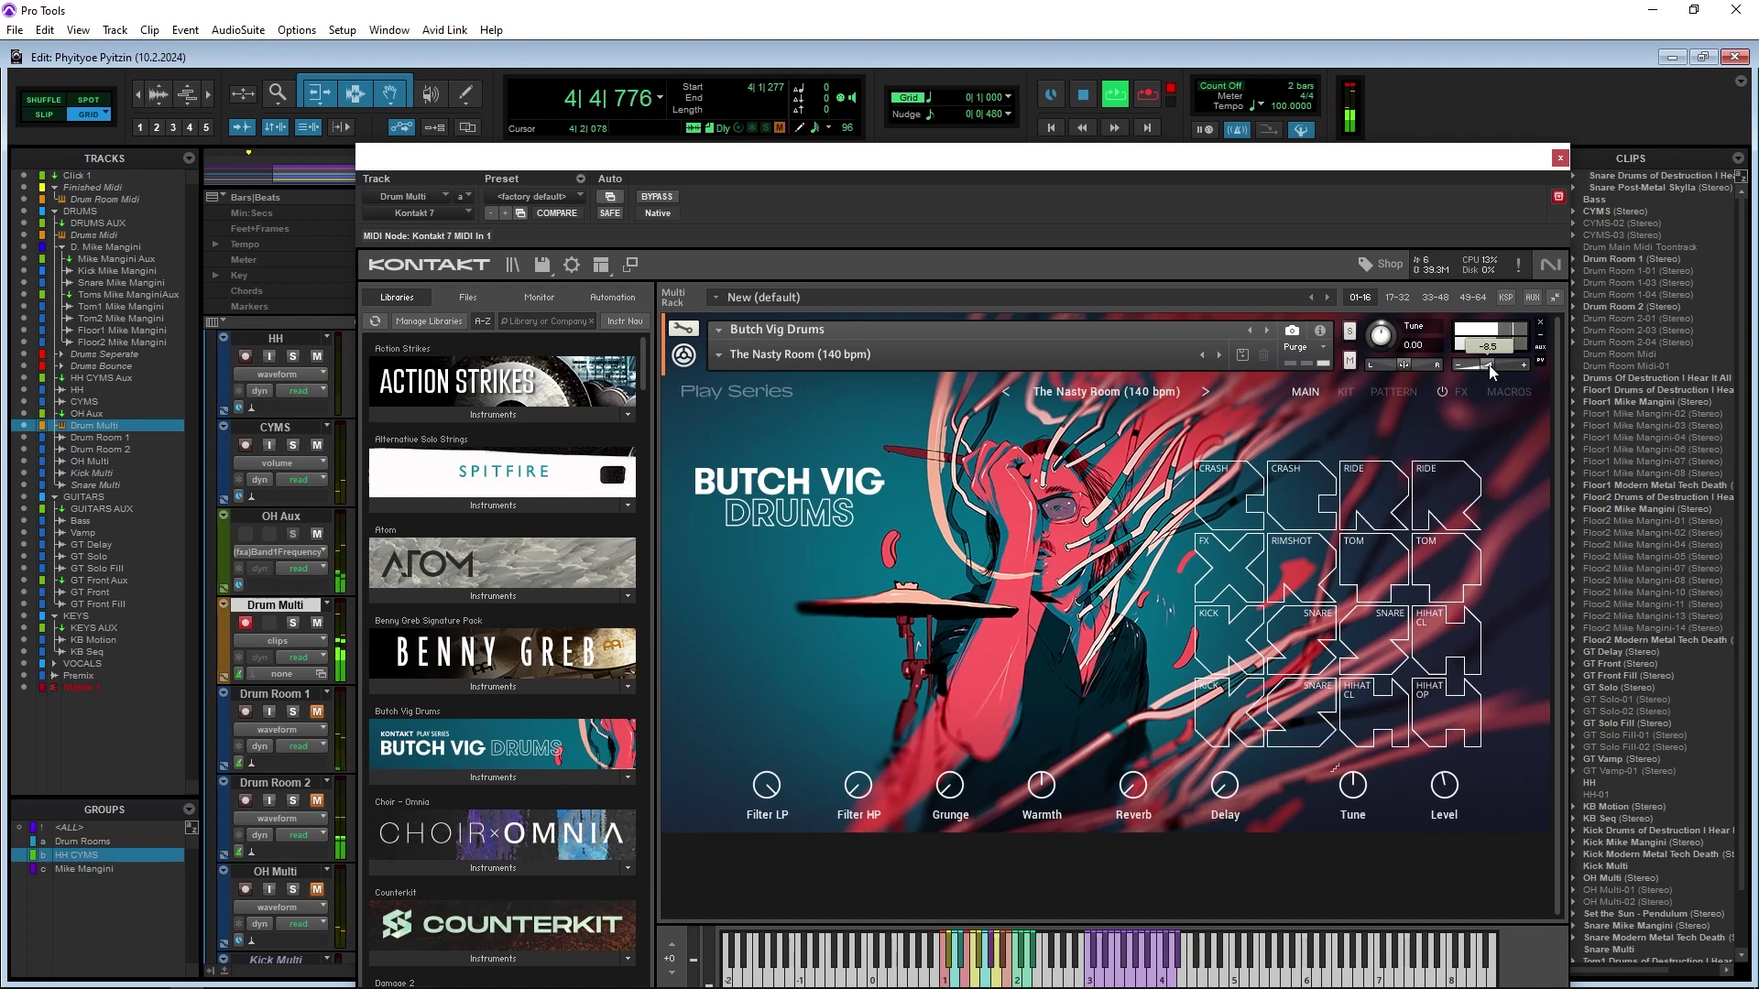
Adjust the Butch Vig Drums output level in Kontakt, close the plug-in, and unmute the OH Multi track
{"action": "left_click_drag", "start_coordinate": [1485, 368], "coordinate": [1482, 370]}
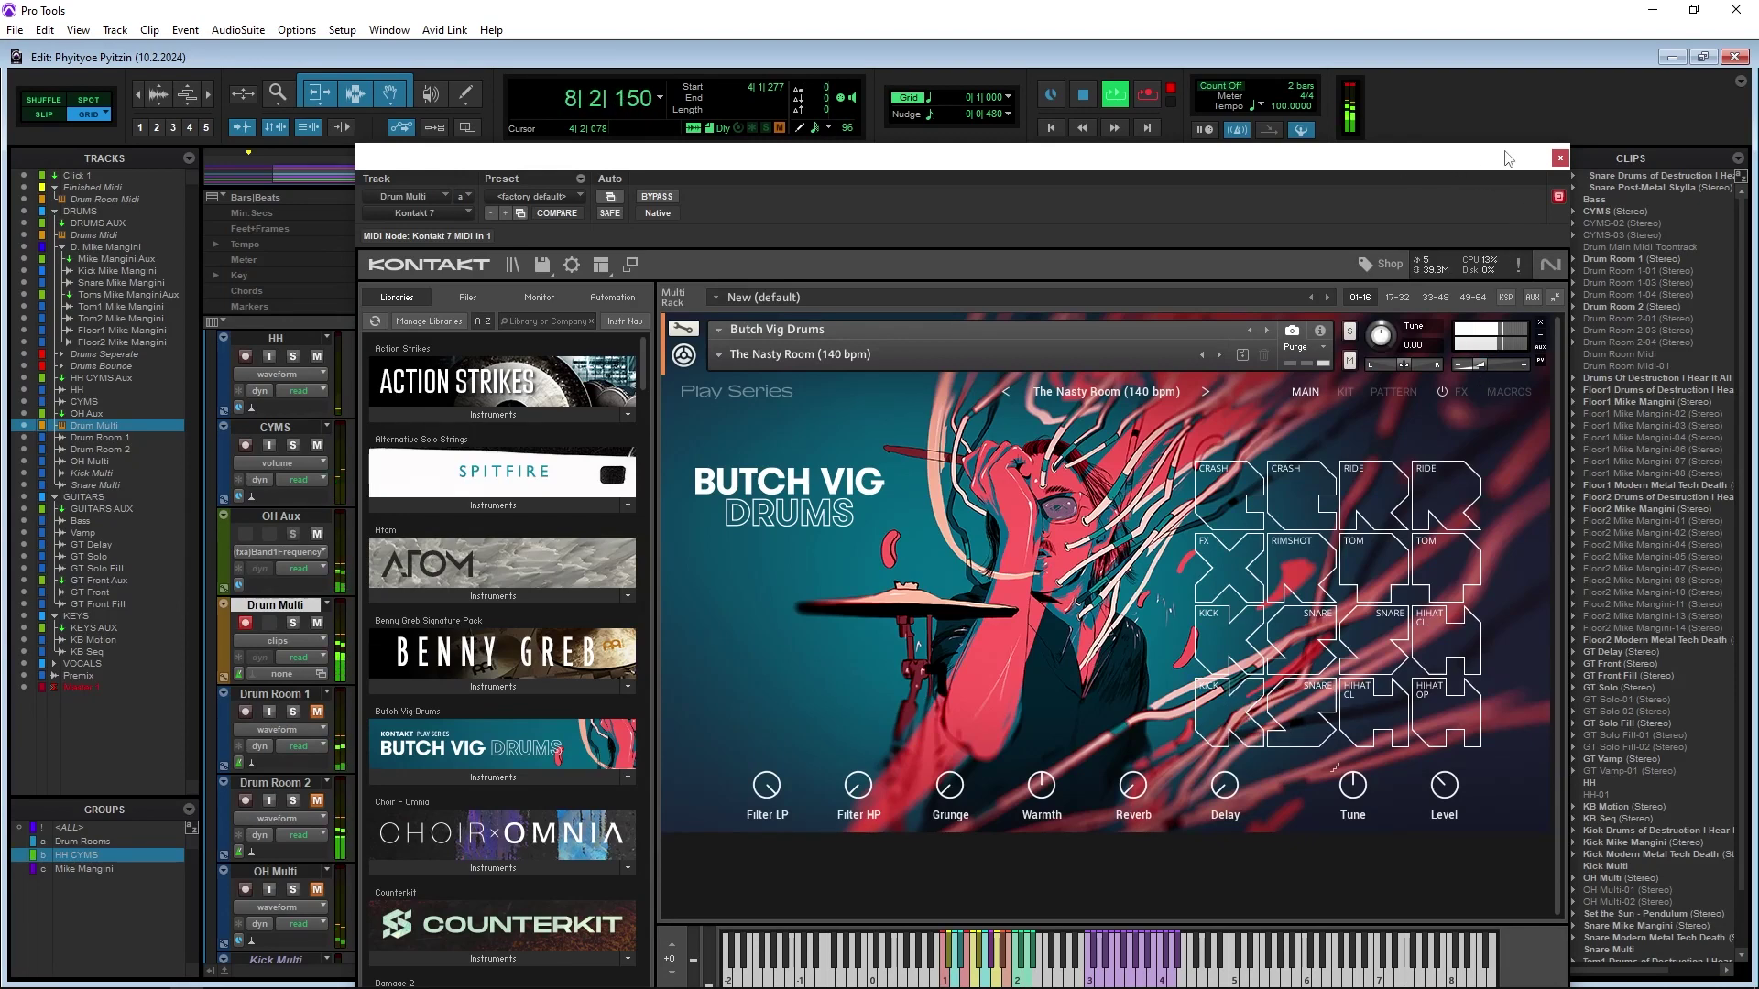
{"action": "left_click", "coordinate": [1561, 158]}
{"action": "scroll", "coordinate": [368, 861], "scroll_direction": "down", "scroll_amount": 1}
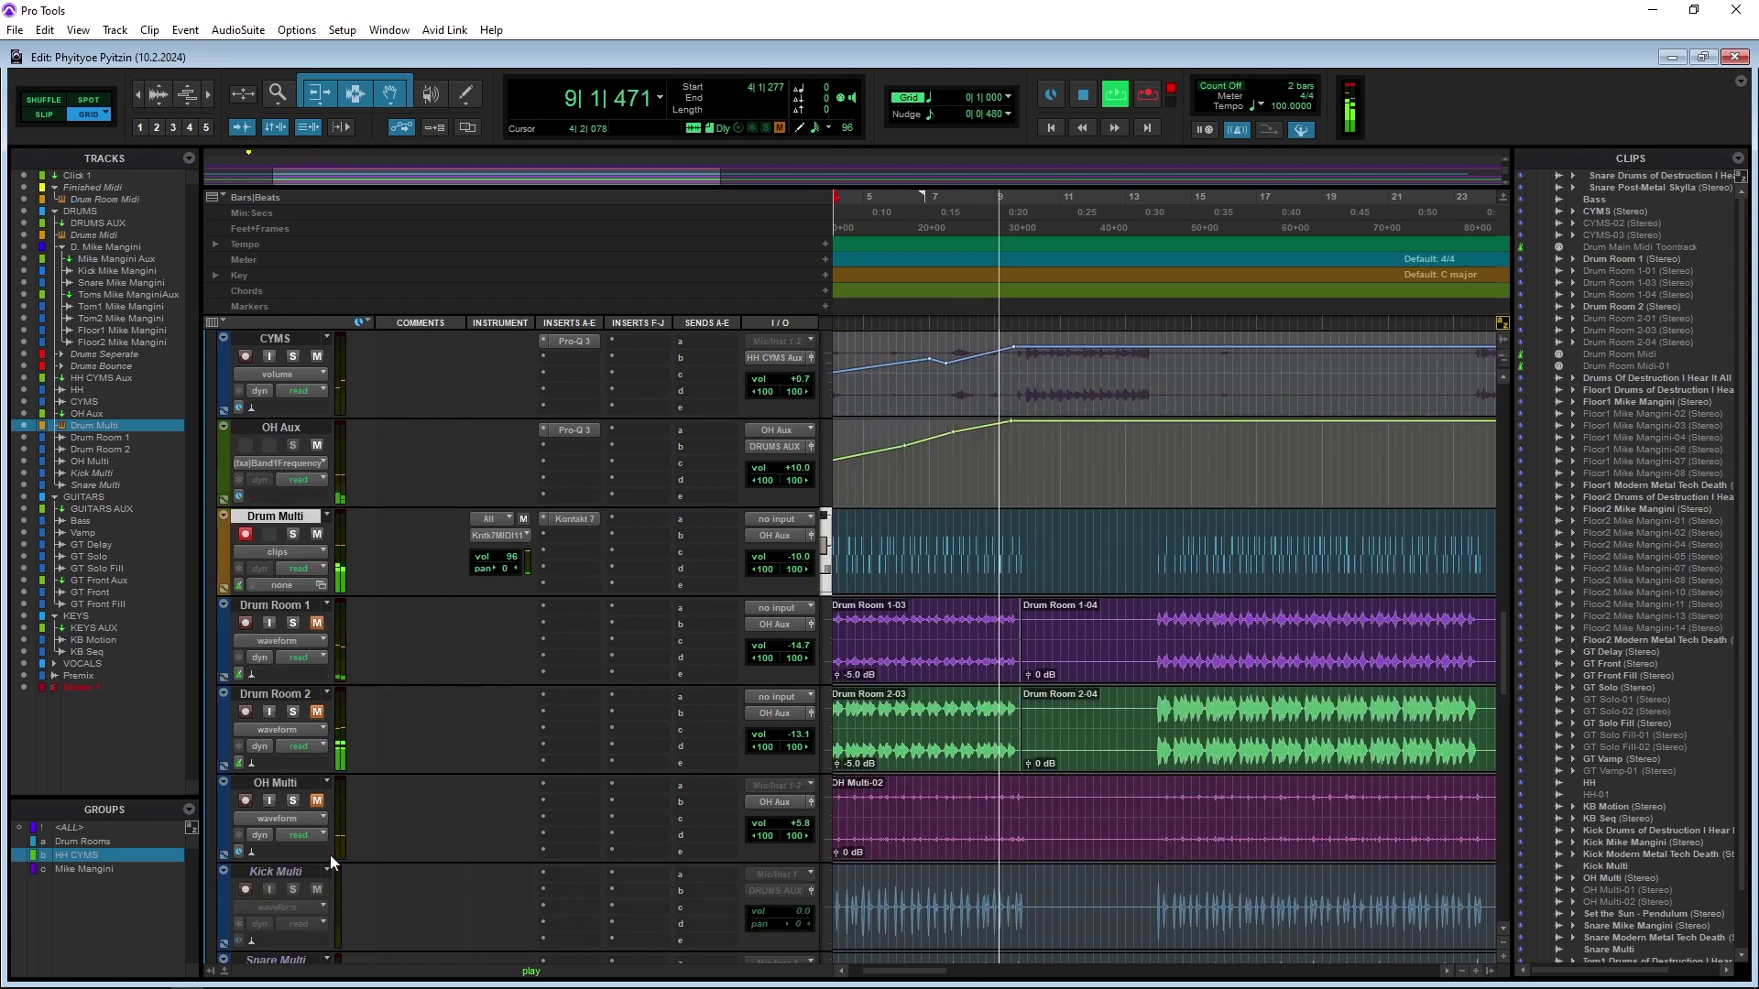
{"action": "left_click", "coordinate": [318, 801]}
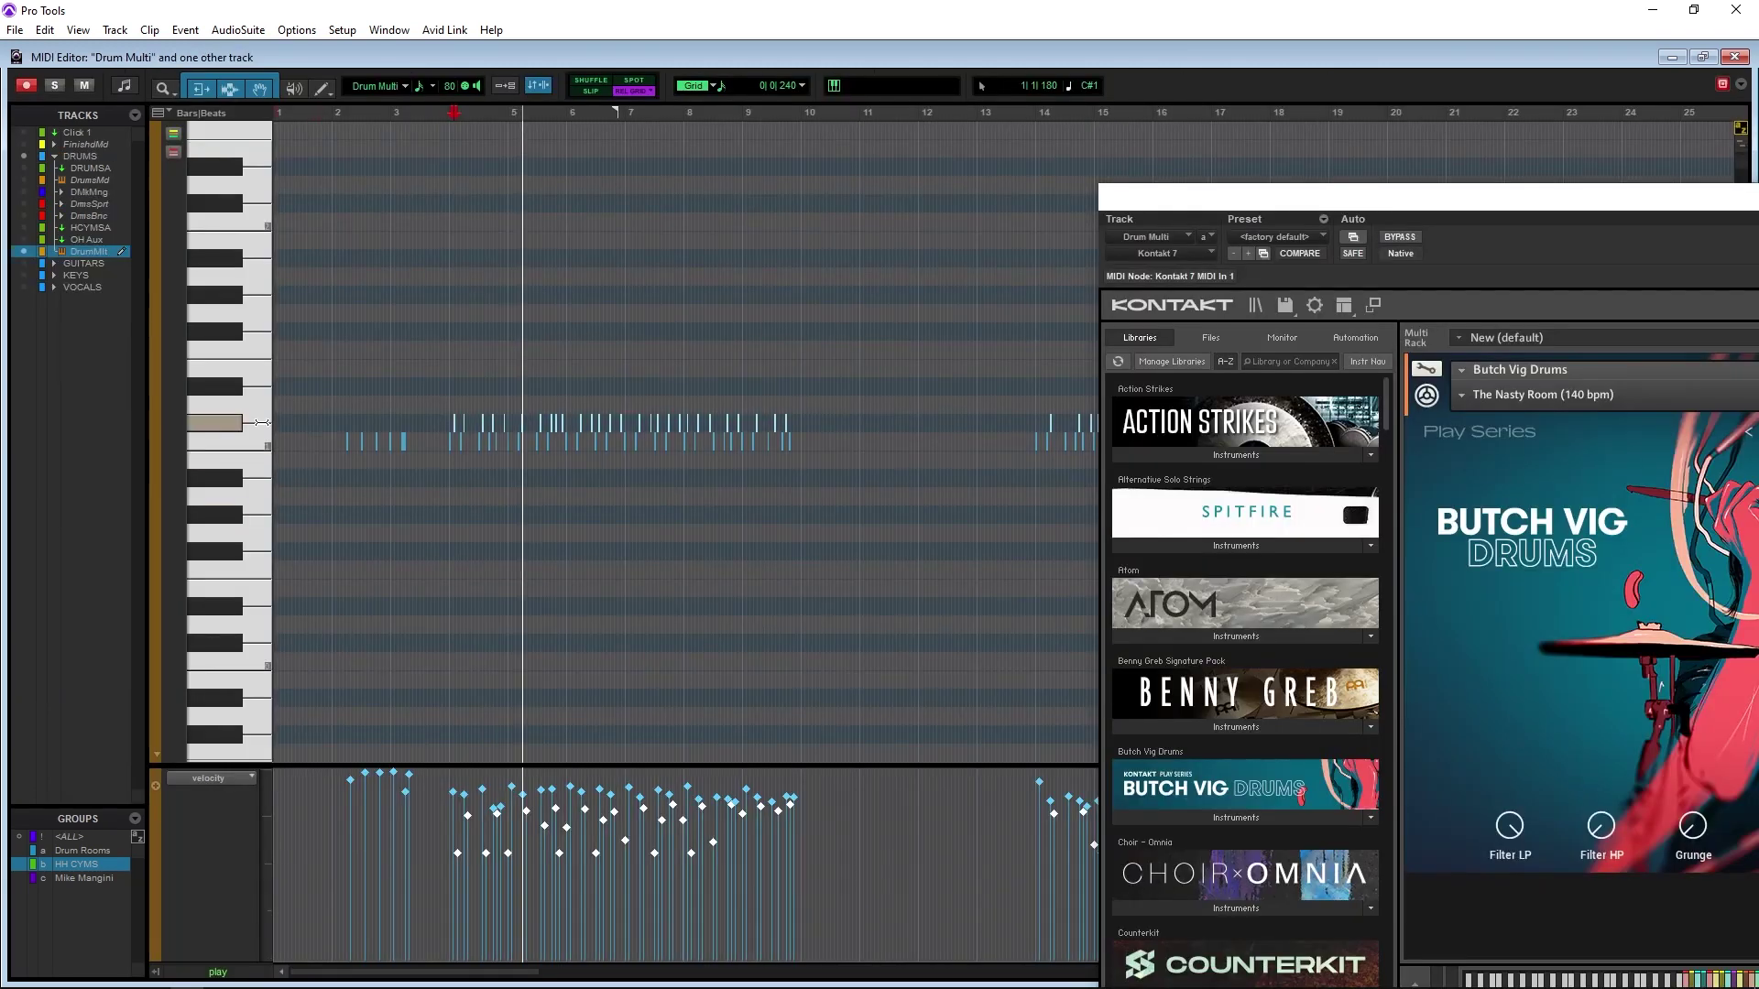
Transpose the selected upper-row notes in the Drum Multi clip upward from C#1
{"action": "key", "text": "Up"}
{"action": "key", "text": "Up"}
{"action": "key", "text": "Up"}
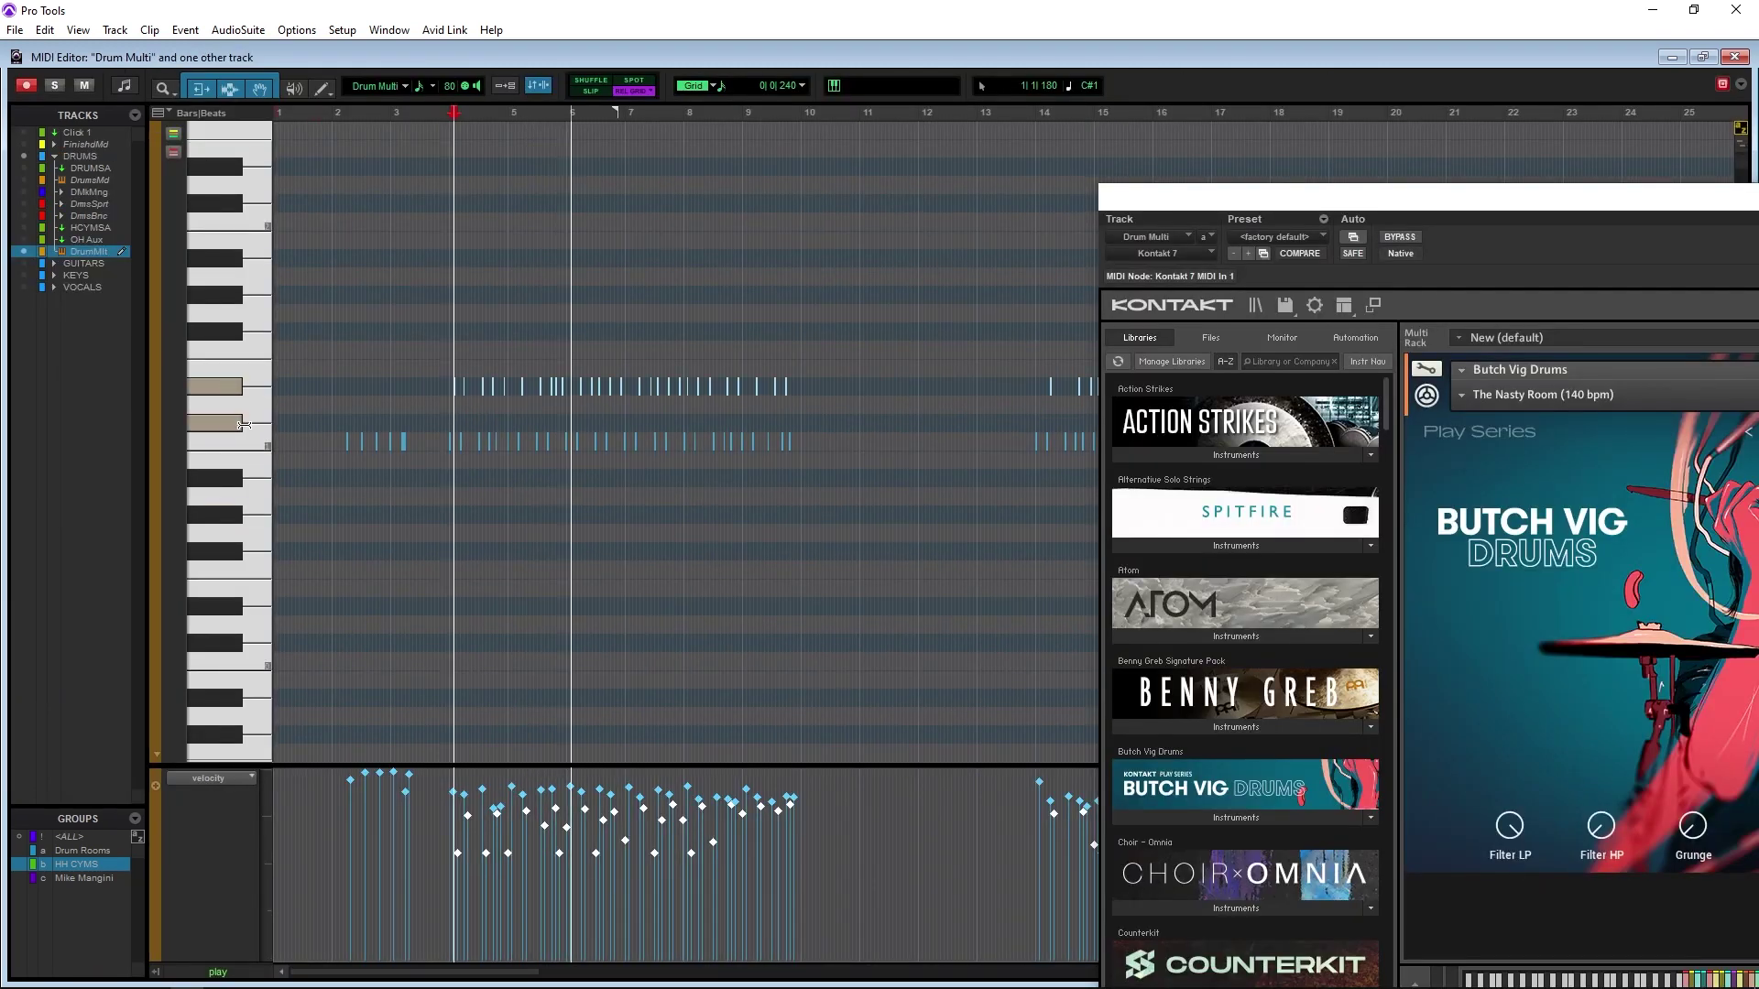
{"action": "key", "text": "Up"}
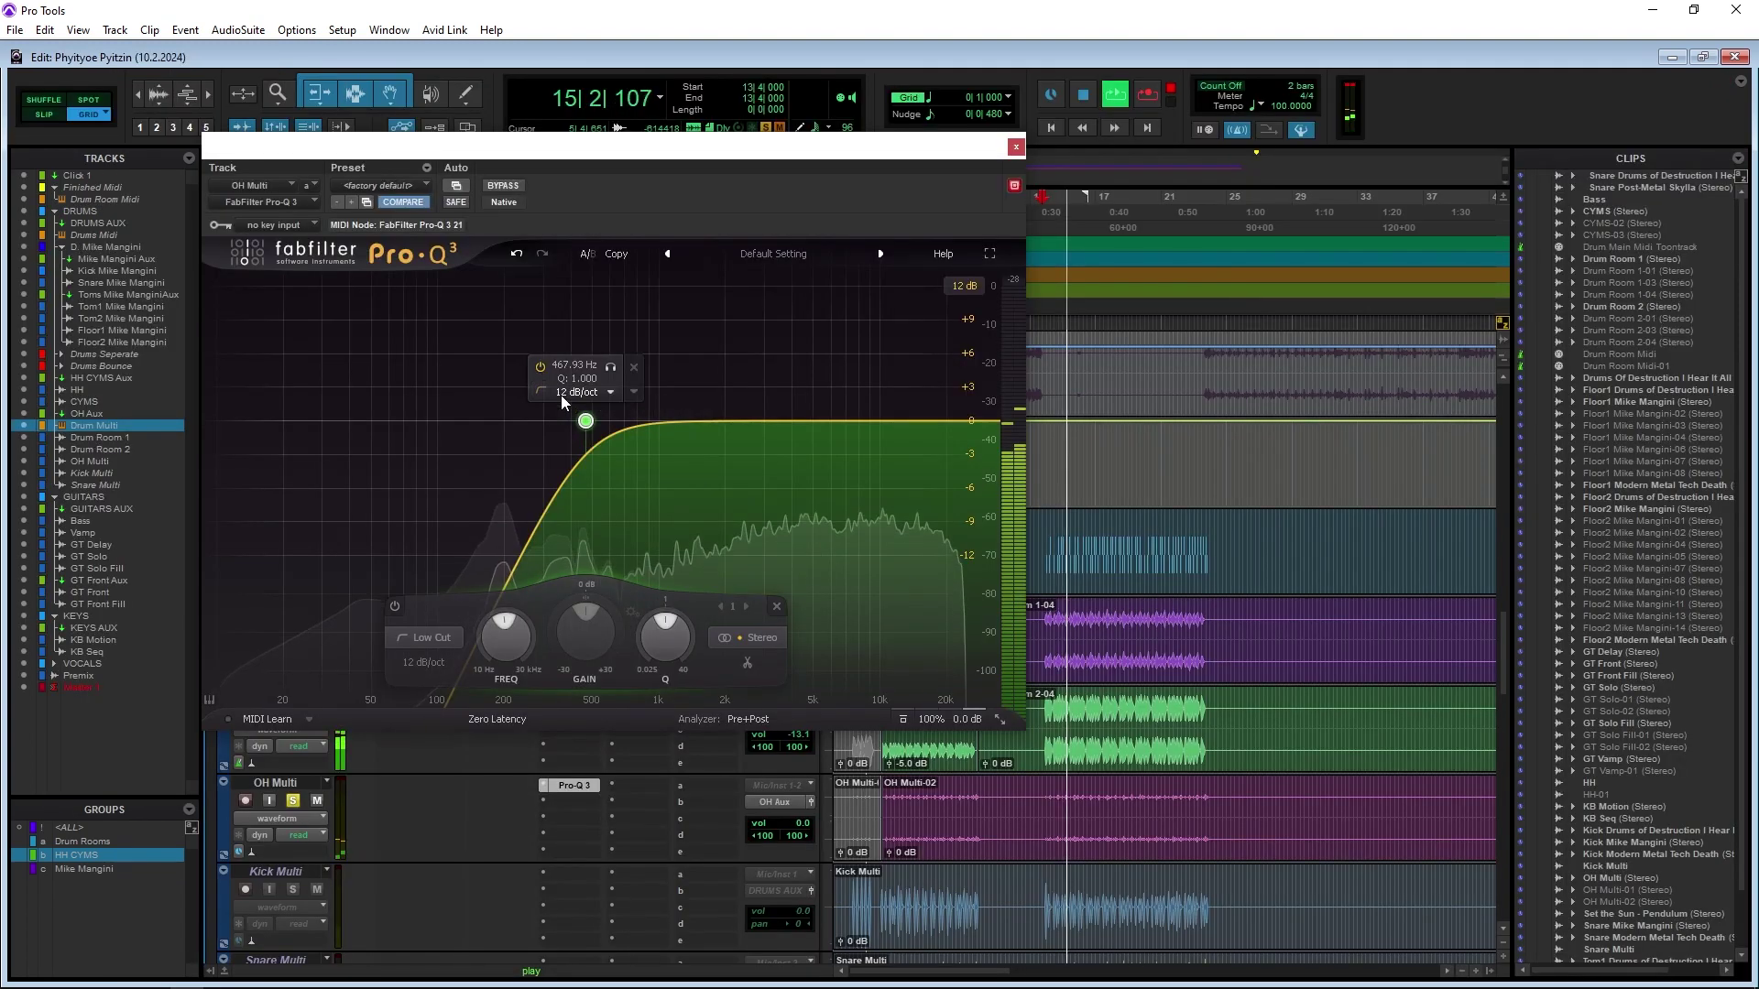
Set the Pro-Q 3 low cut on OH Multi to 18 dB/oct at 2064.4 Hz and stop playback
{"action": "left_click", "coordinate": [560, 393]}
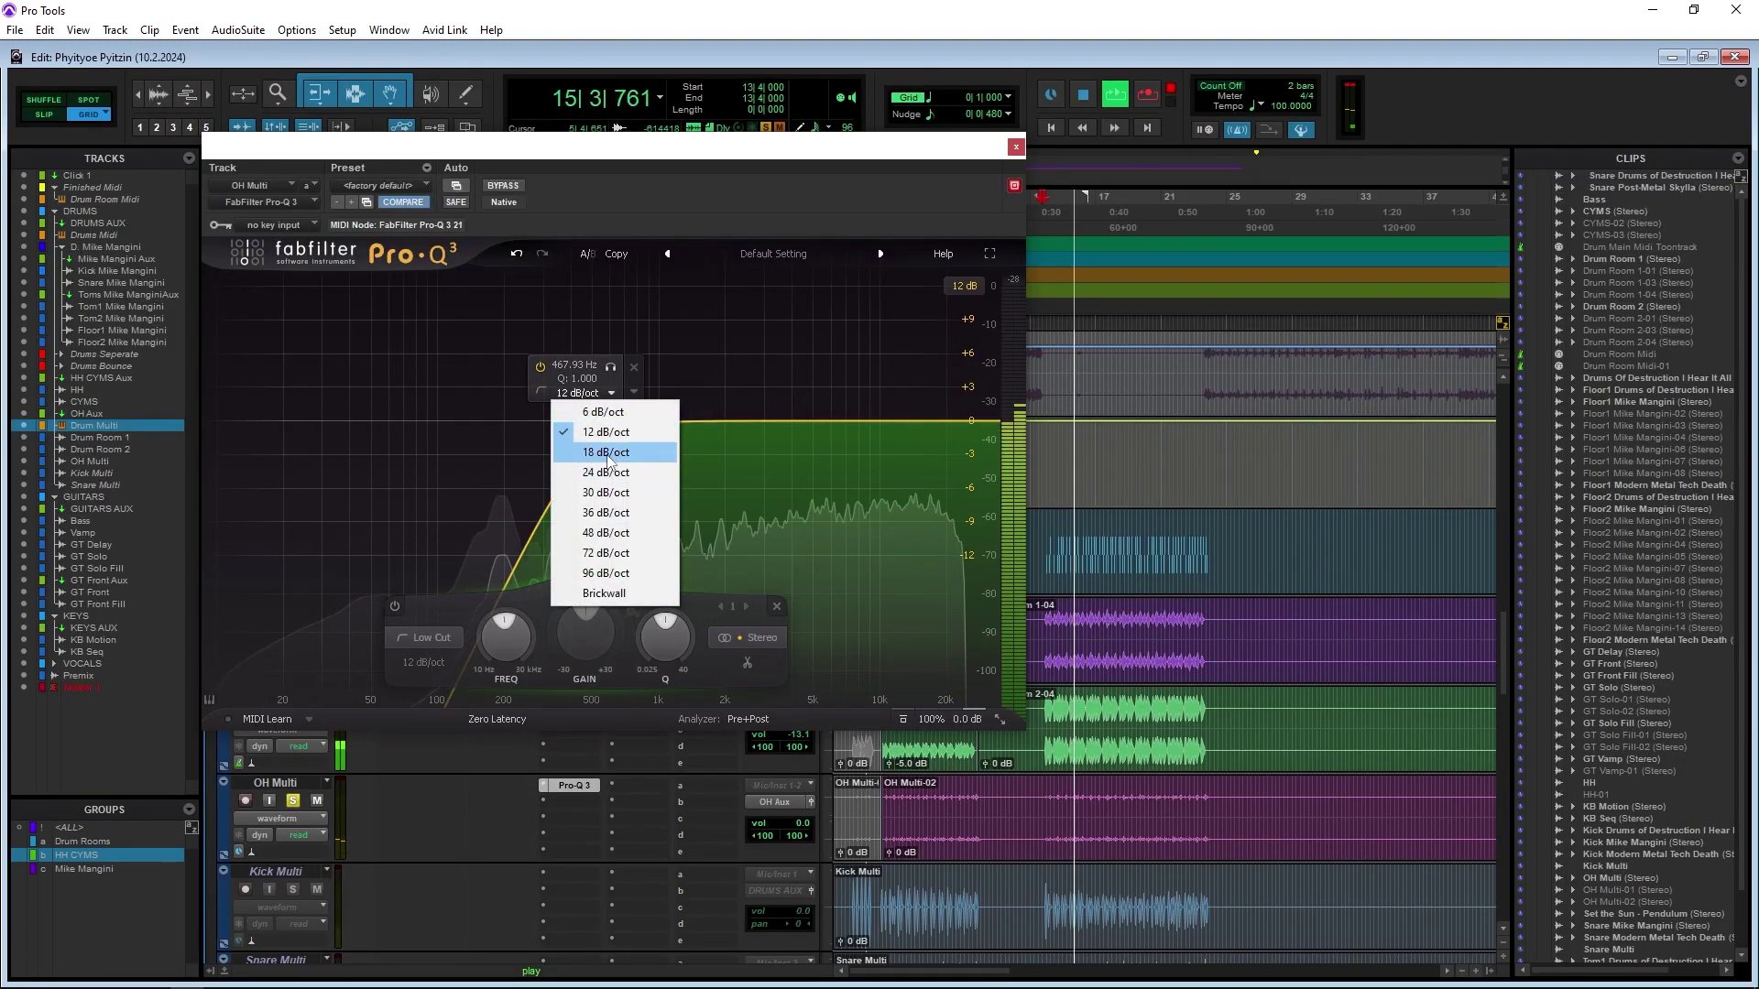
{"action": "left_click", "coordinate": [605, 452]}
{"action": "left_click_drag", "start_coordinate": [522, 652], "coordinate": [492, 574]}
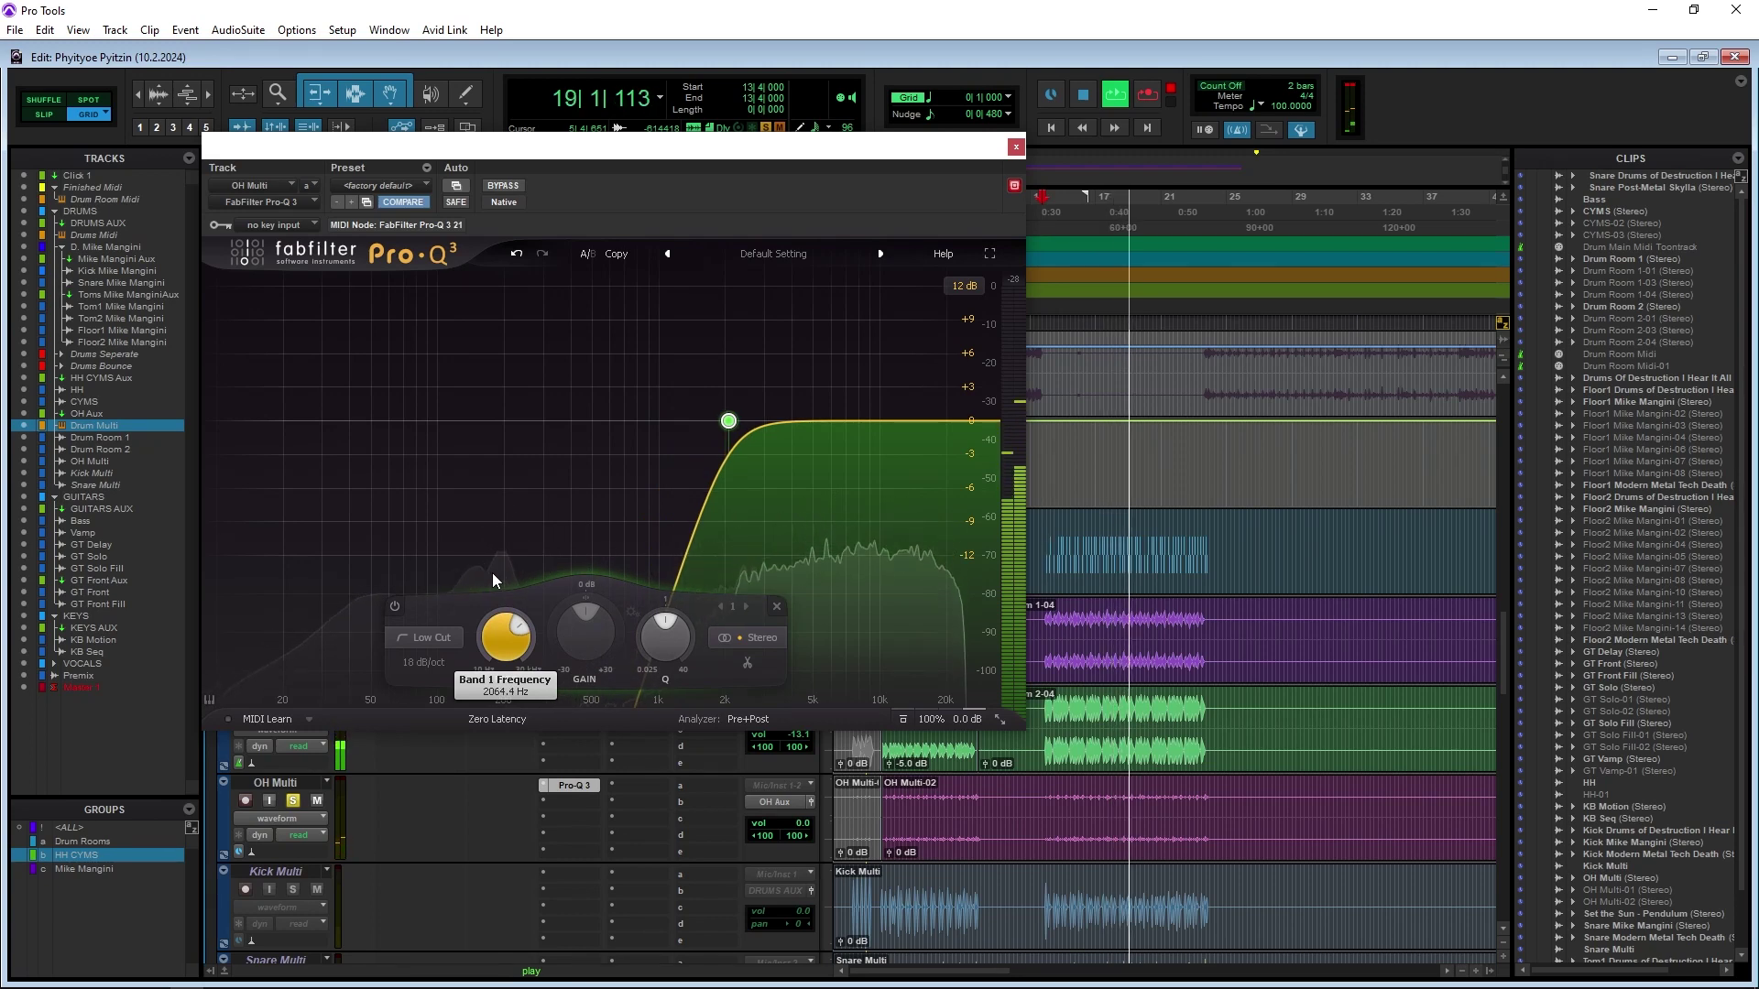
{"action": "key", "text": "space"}
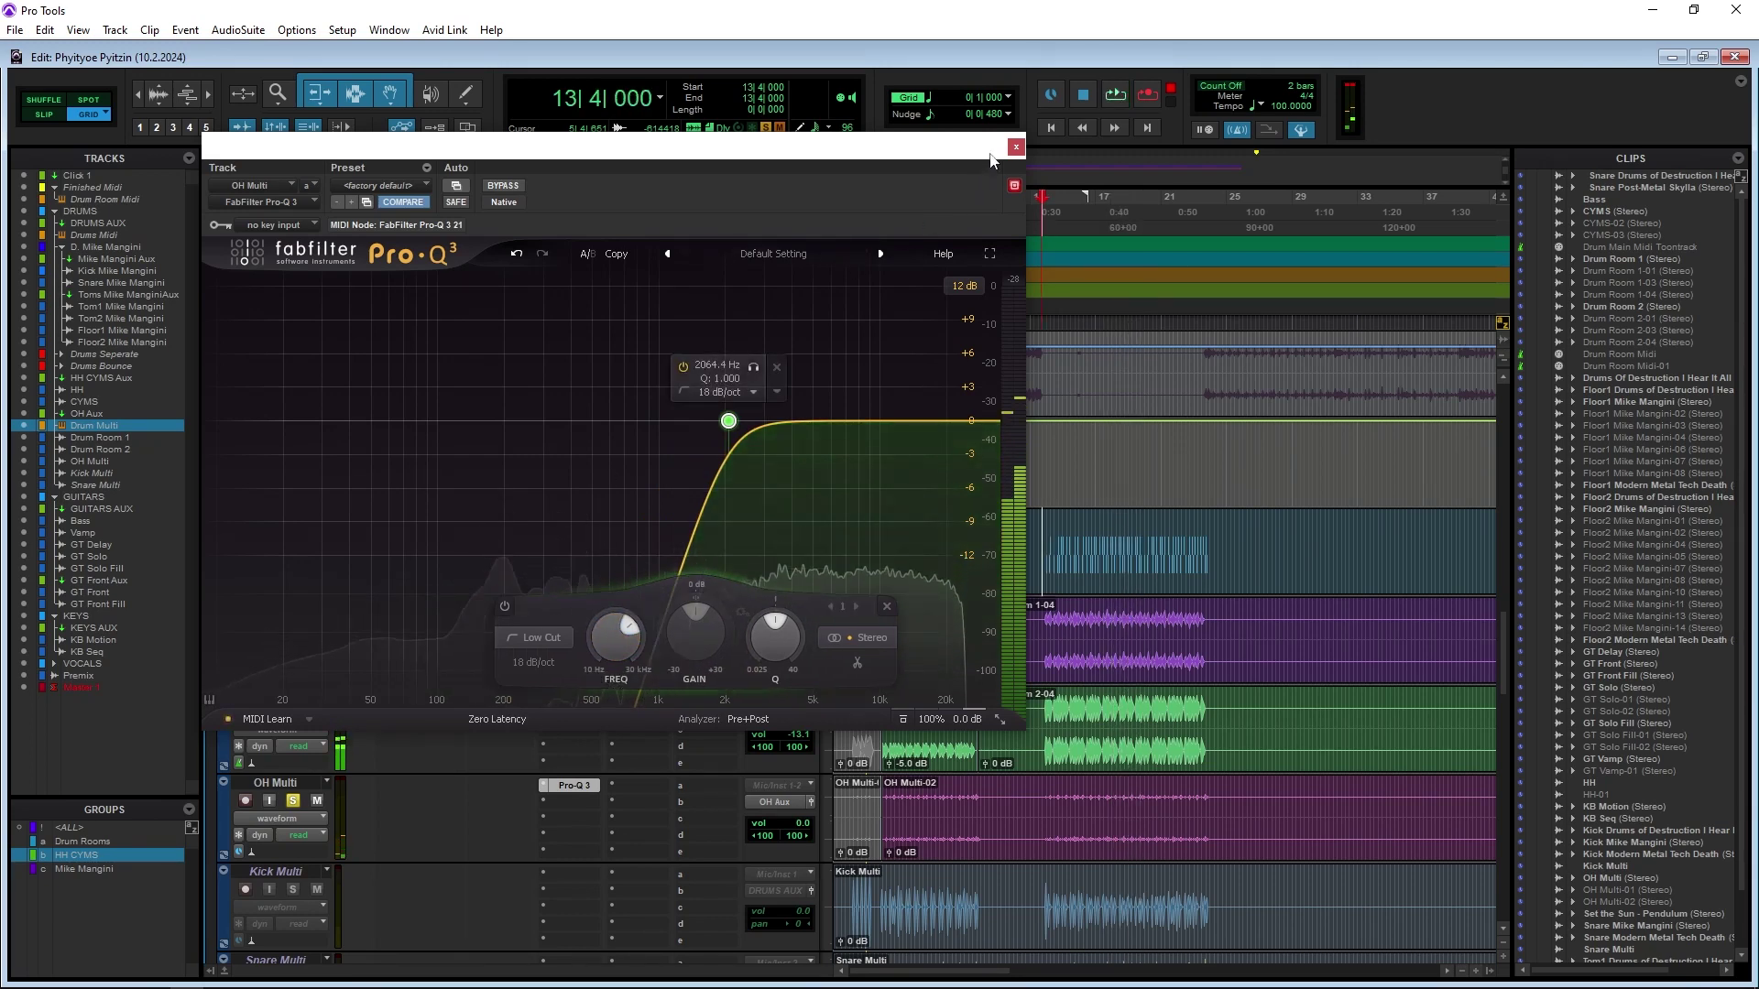
Close the OH Multi equalizer, take the track out of solo, and play the passage from bar 13
{"action": "left_click", "coordinate": [1016, 147]}
{"action": "key", "text": "space"}
{"action": "key", "text": "space"}
{"action": "left_click", "coordinate": [295, 803]}
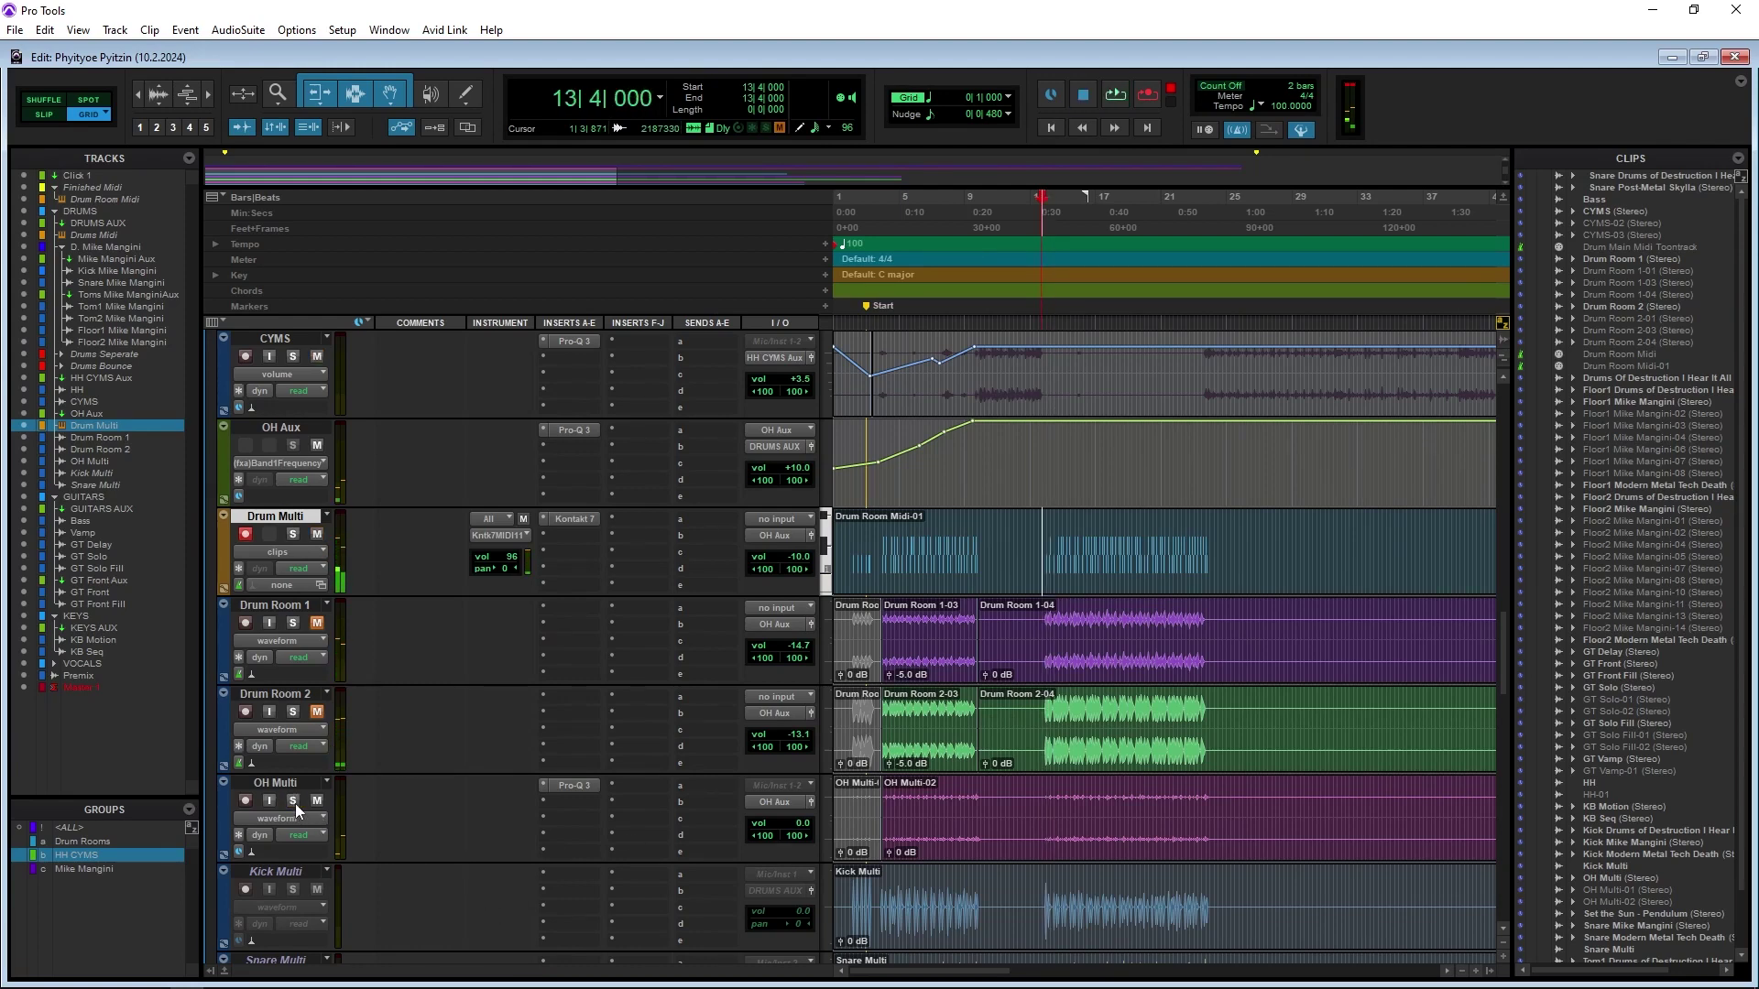
{"action": "key", "text": "space"}
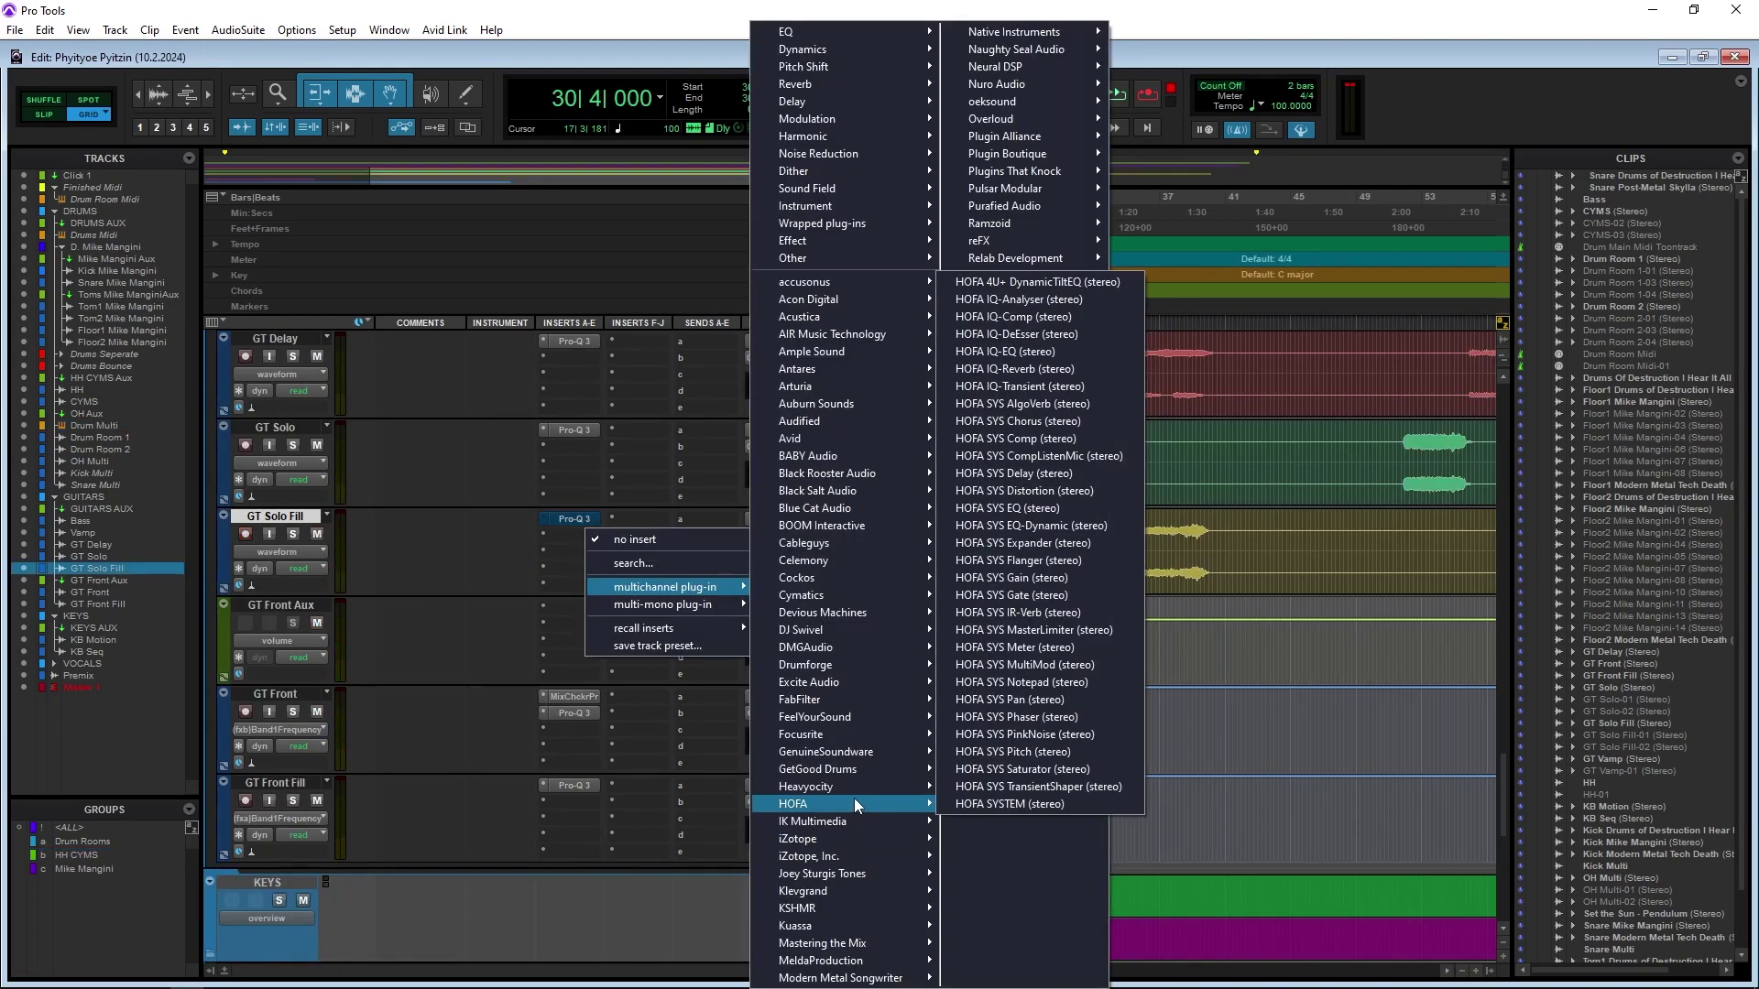
Try adding Blue Cat's PatchWork as the second insert on the GT Solo Fill track
{"action": "mouse_move", "coordinate": [842, 188]}
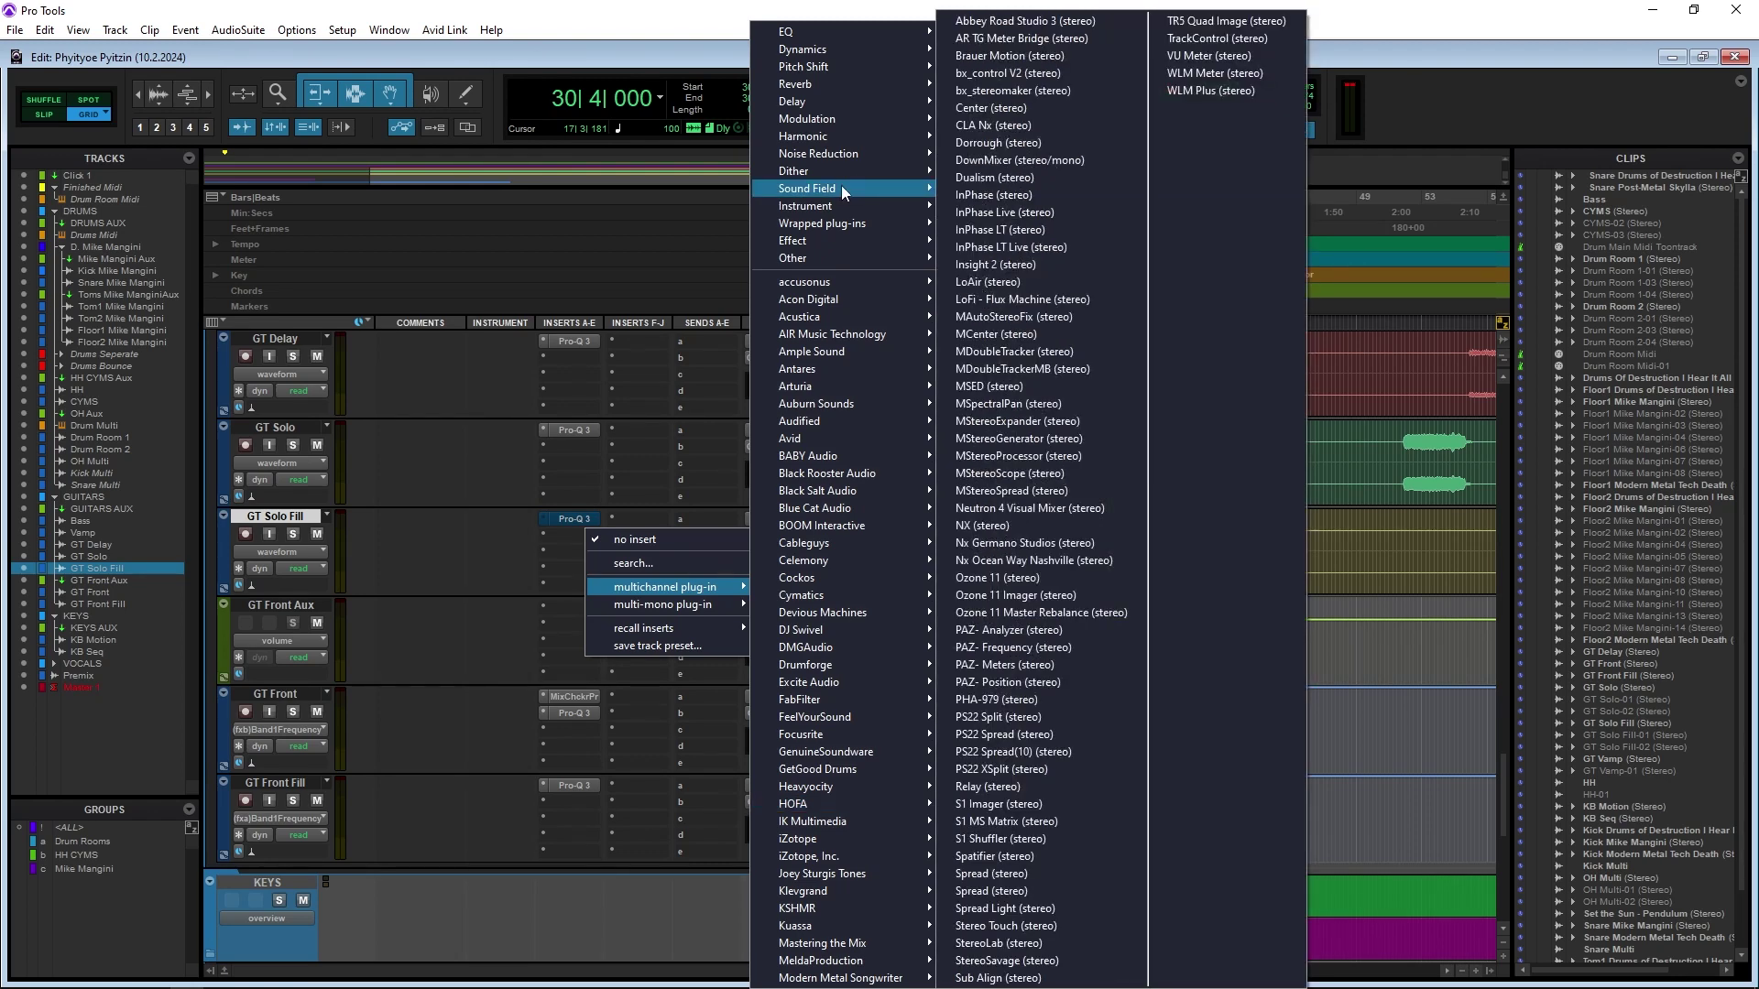
{"action": "mouse_move", "coordinate": [881, 123]}
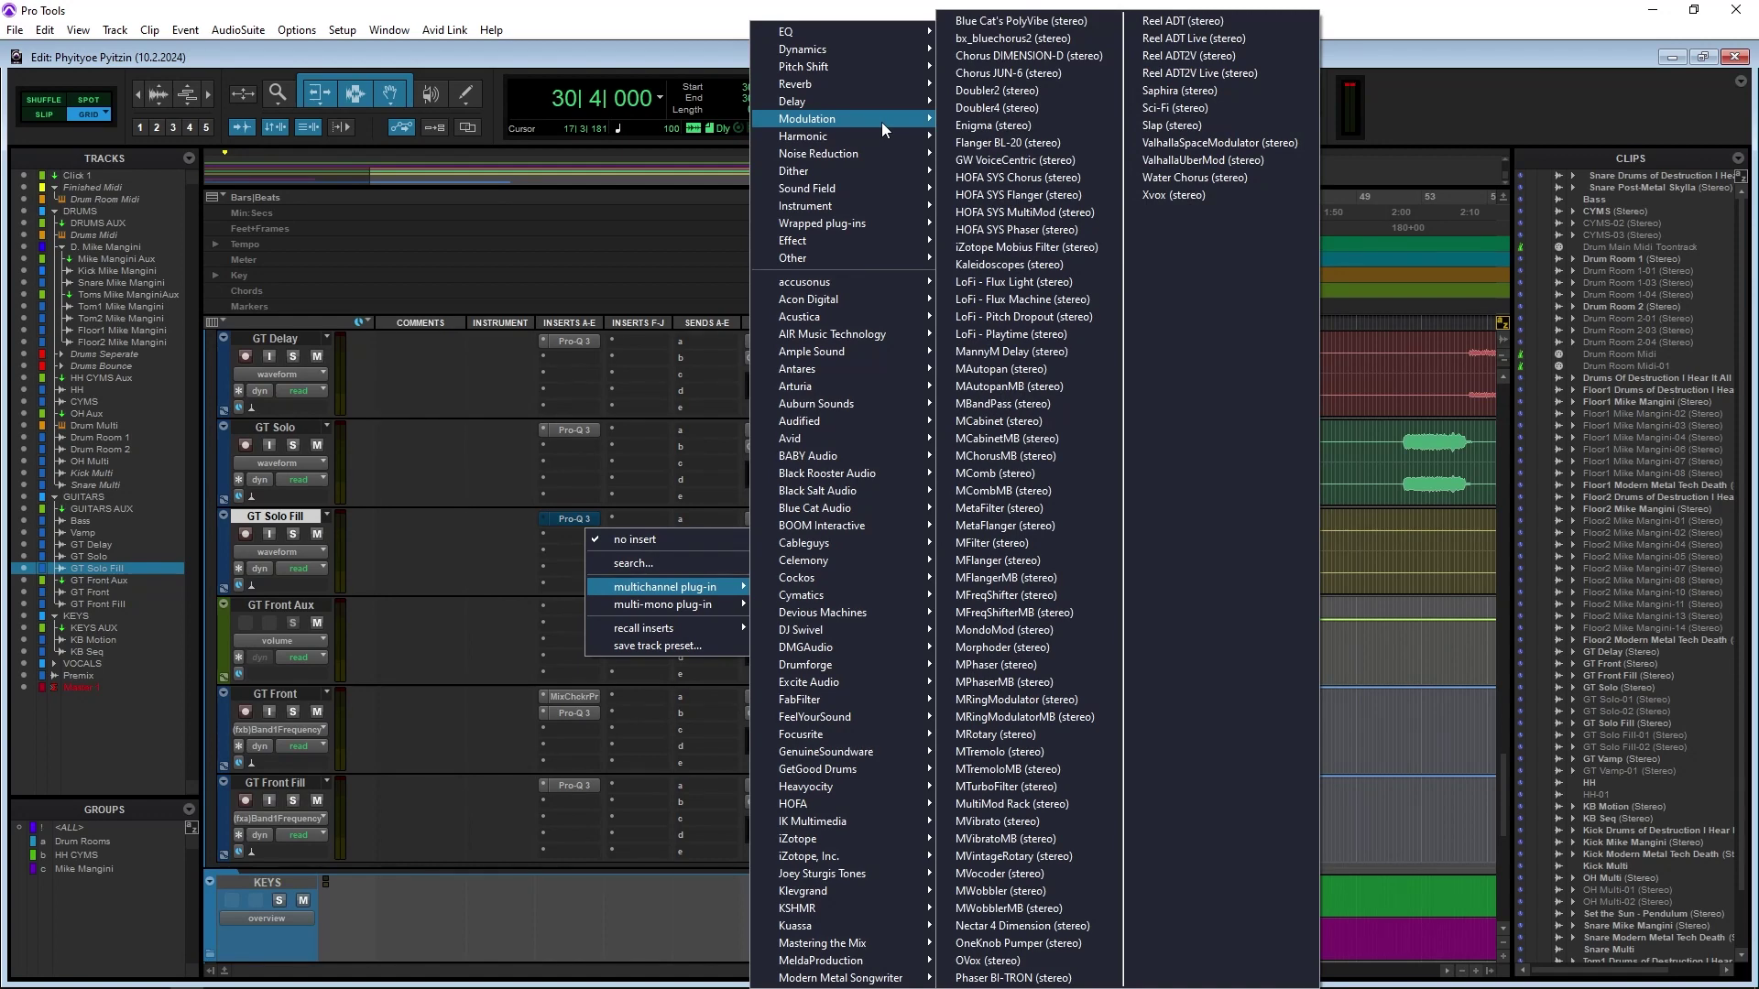
{"action": "mouse_move", "coordinate": [868, 508]}
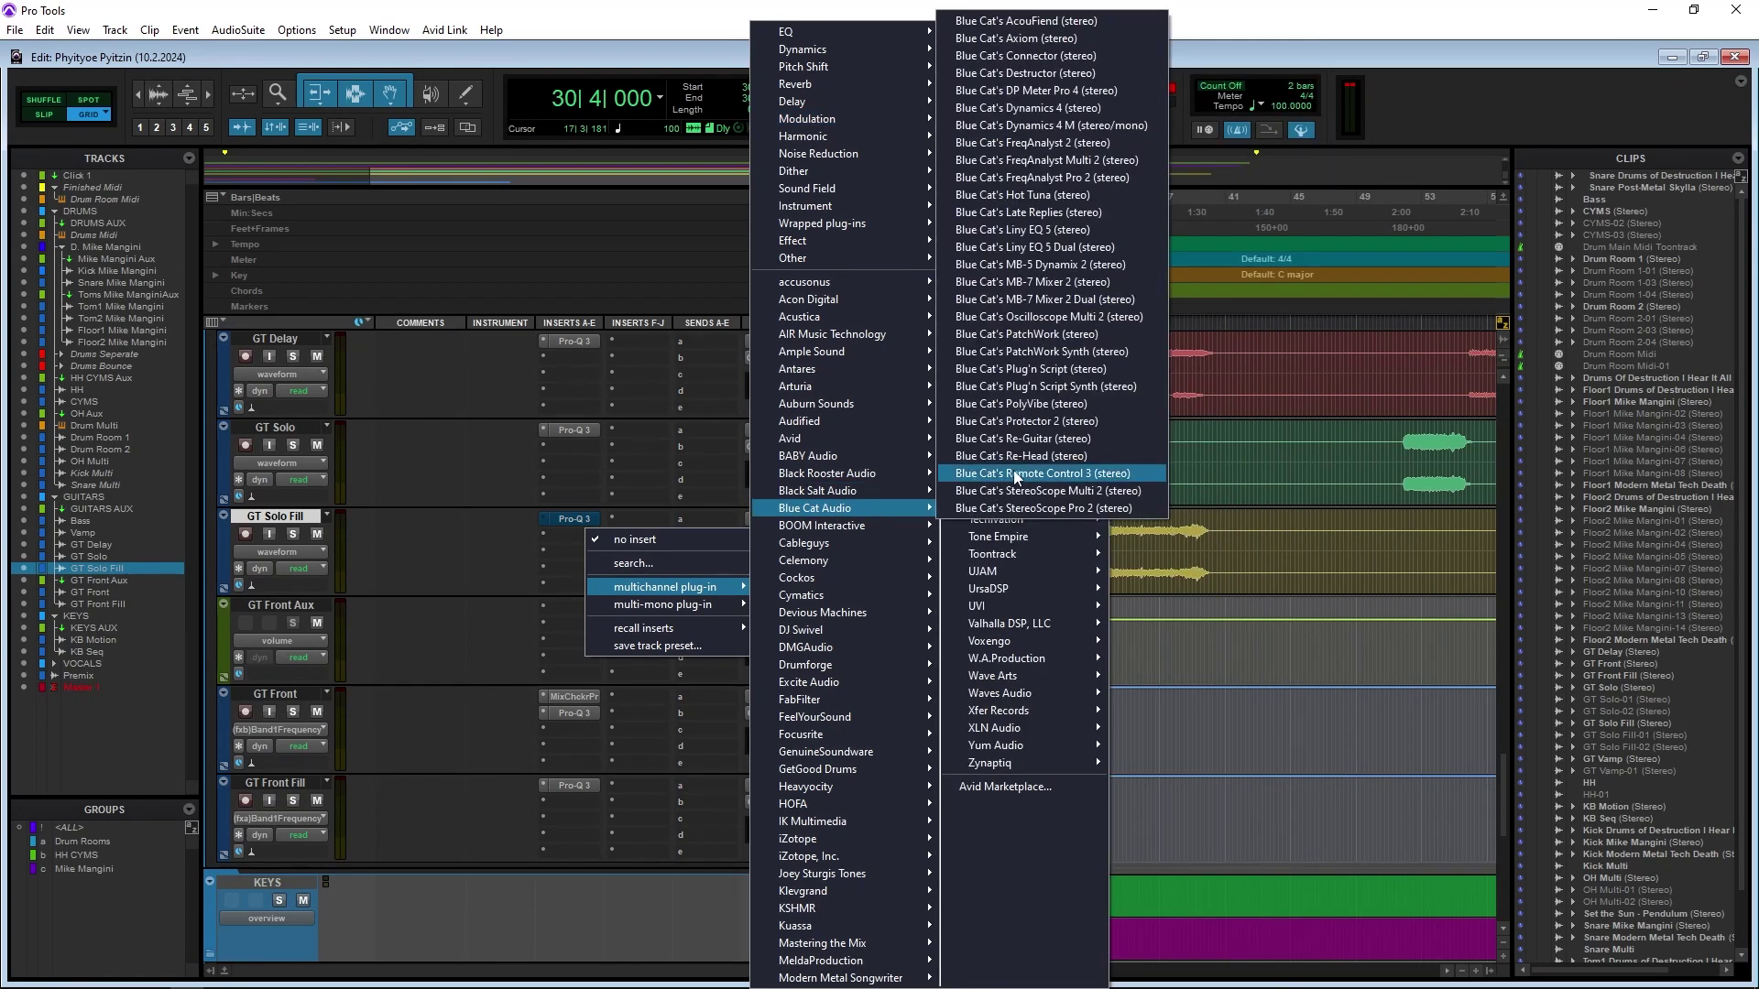
{"action": "left_click", "coordinate": [1070, 336]}
Try loading a VST3 plug-in into the first Pre slot of PatchWork
{"action": "left_click", "coordinate": [548, 321]}
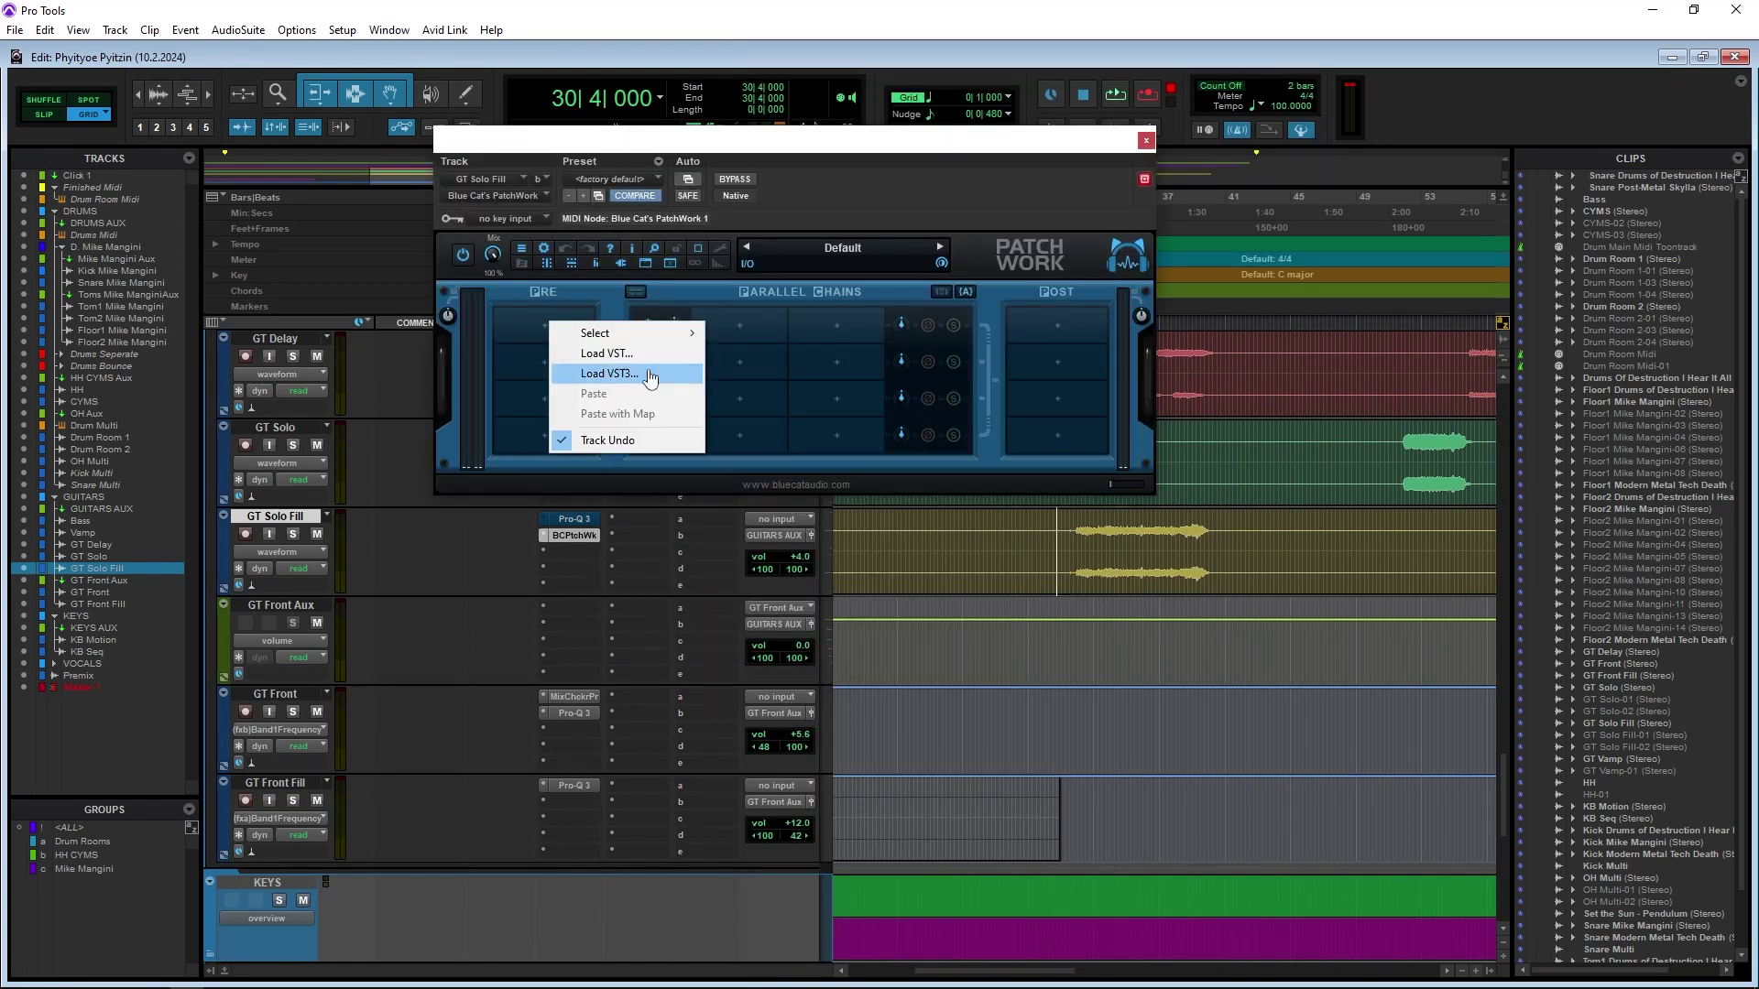
{"action": "left_click", "coordinate": [644, 355]}
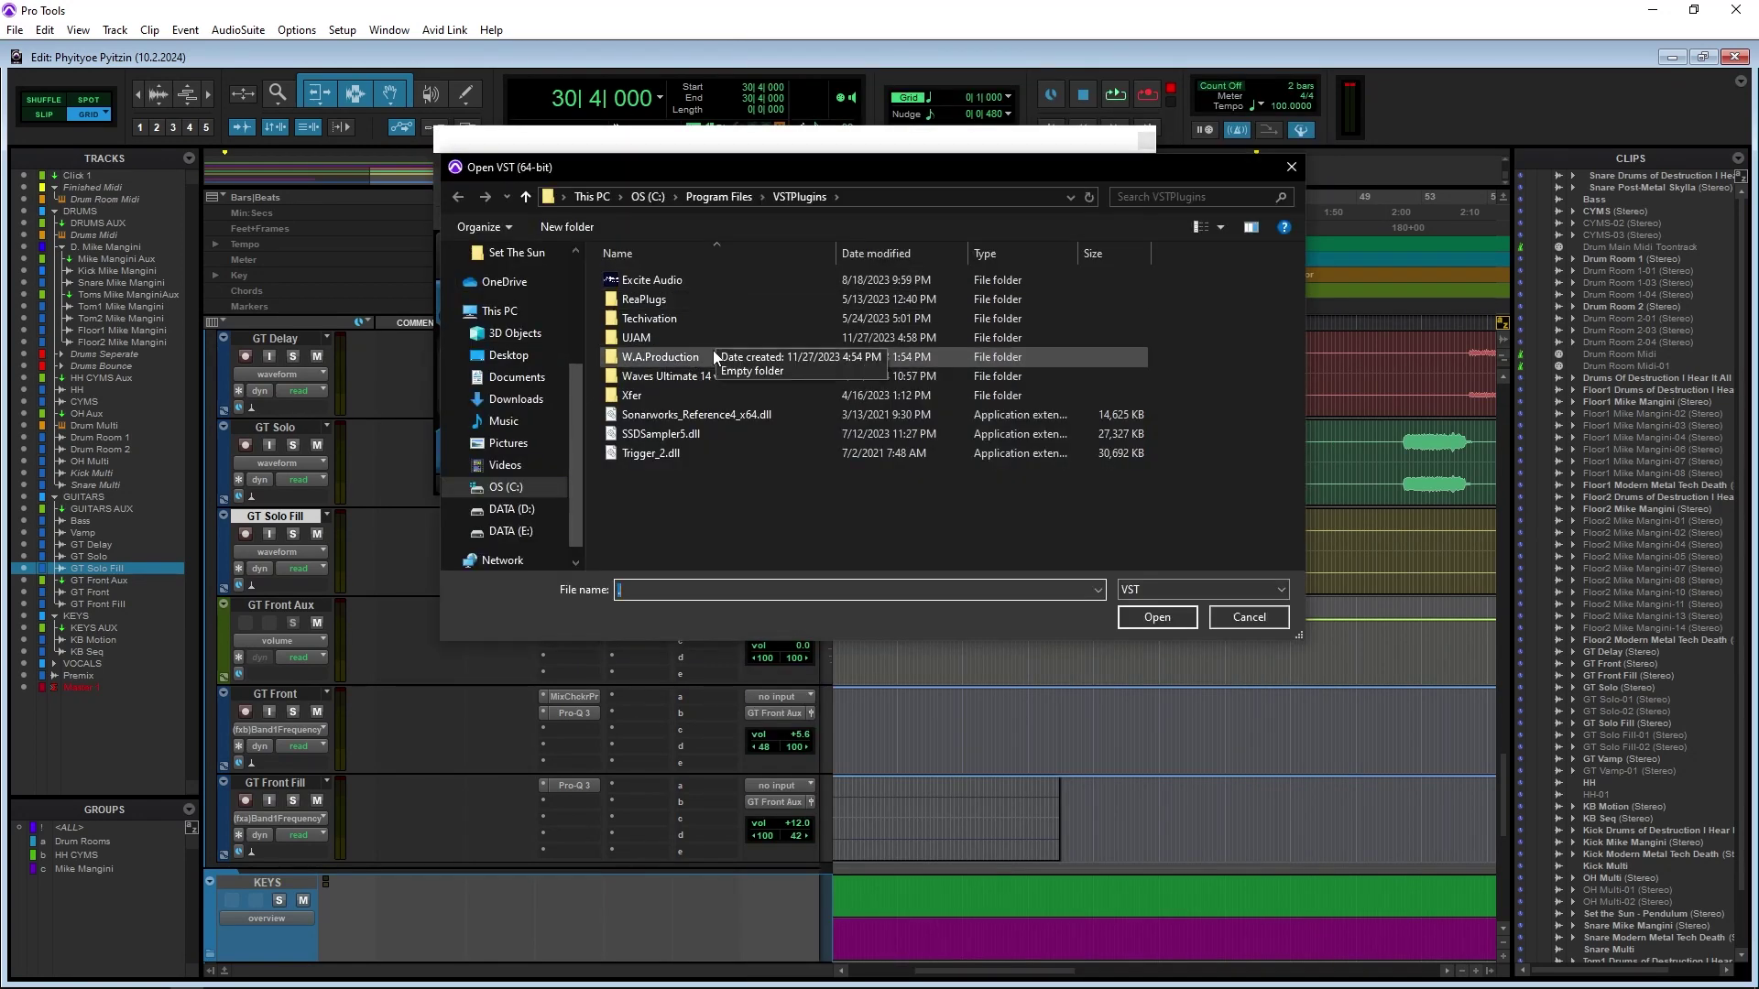
{"action": "left_click", "coordinate": [1292, 166]}
{"action": "left_click", "coordinate": [548, 324]}
{"action": "left_click", "coordinate": [649, 374]}
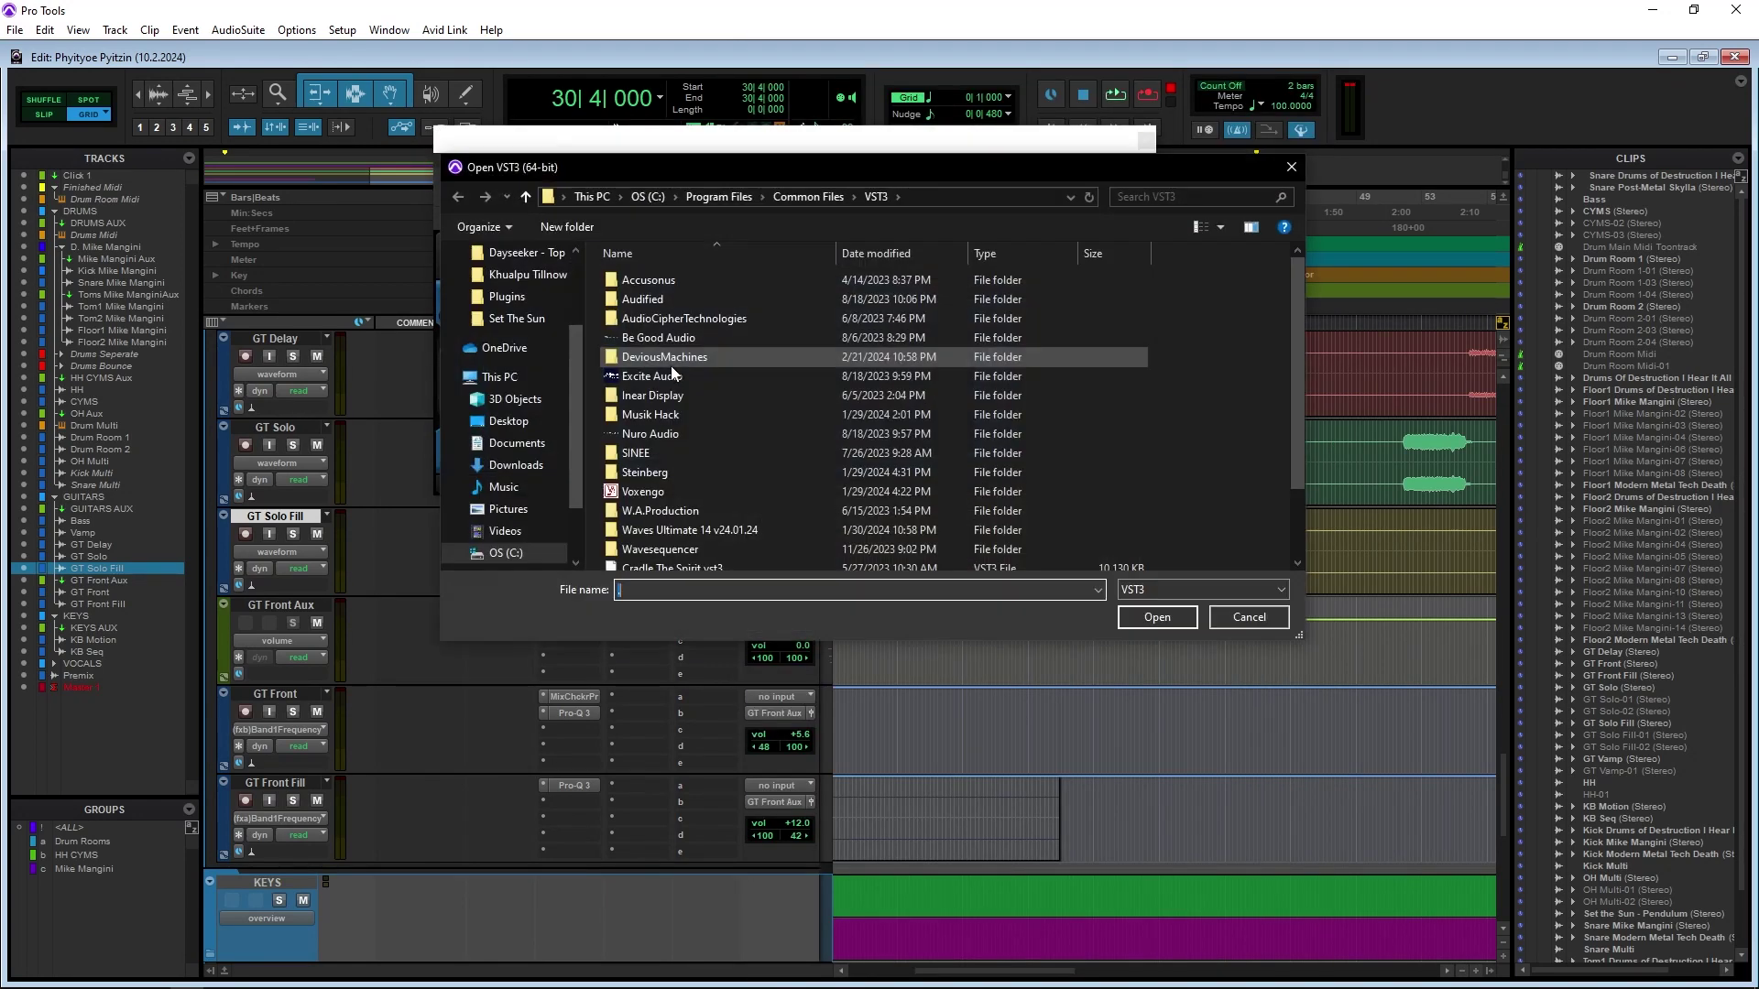
{"action": "scroll", "coordinate": [765, 522], "scroll_direction": "down", "scroll_amount": 2}
{"action": "double_click", "coordinate": [765, 522]}
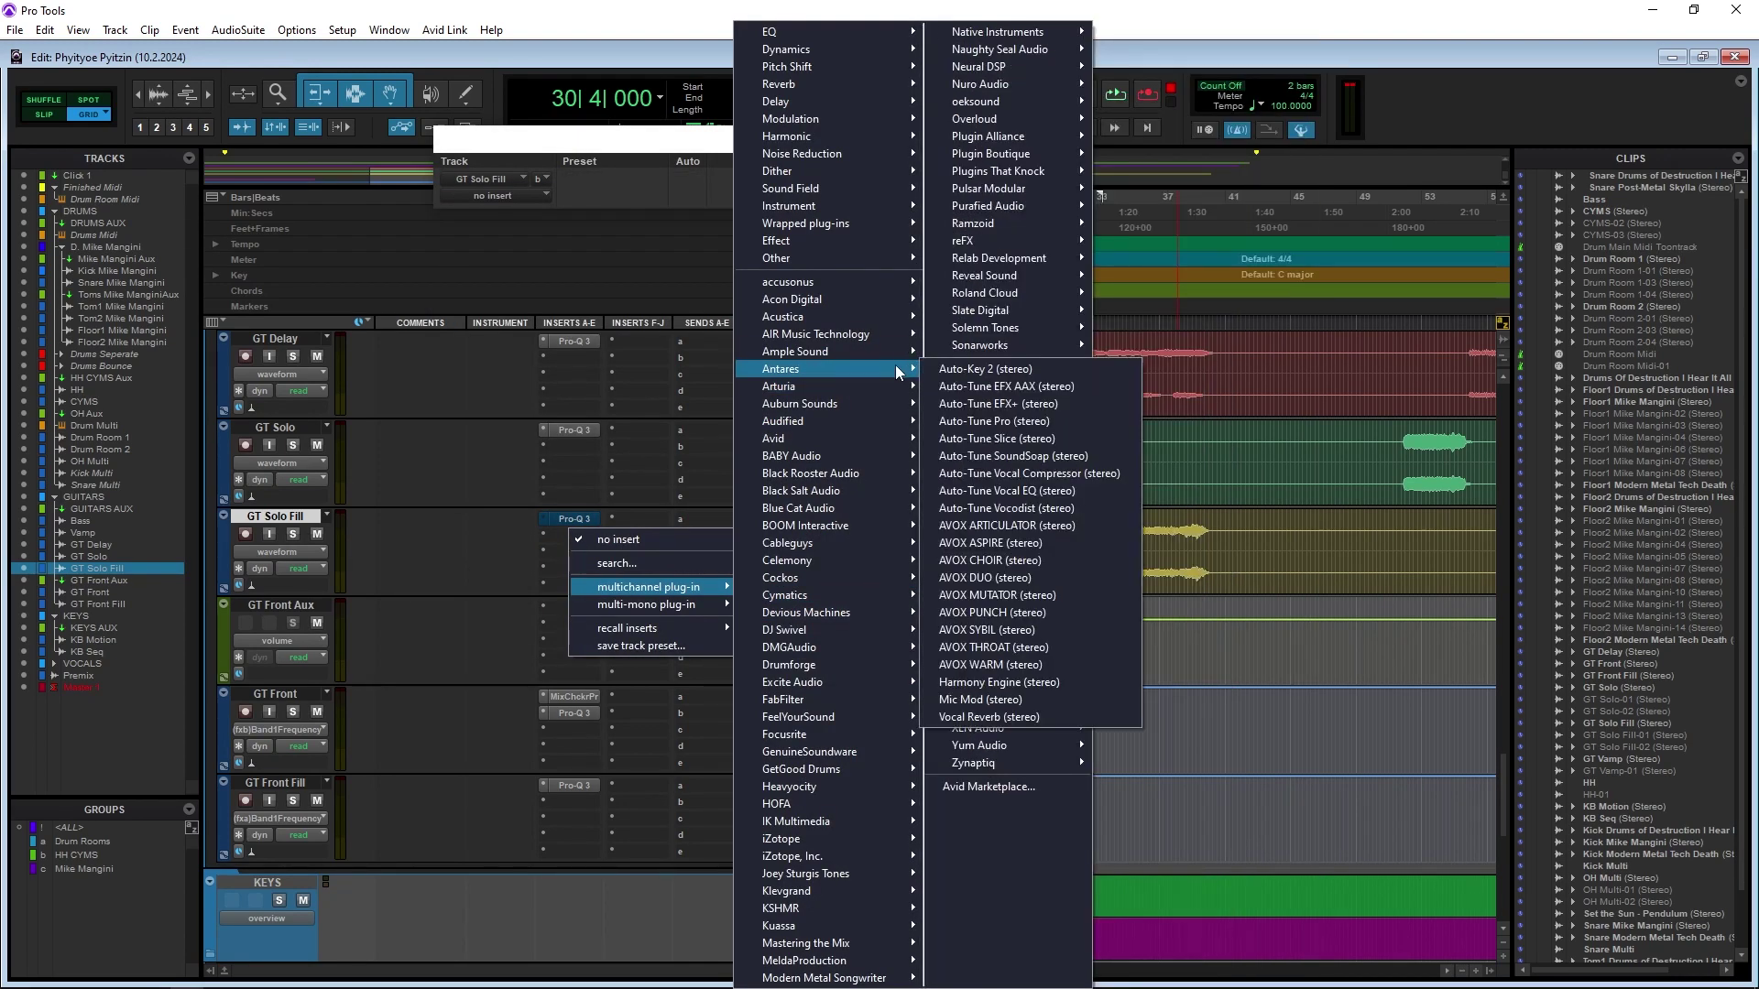
Insert the stereo PS22 Spread plug-in on the GT Solo Fill track and play the passage
{"action": "mouse_move", "coordinate": [881, 229]}
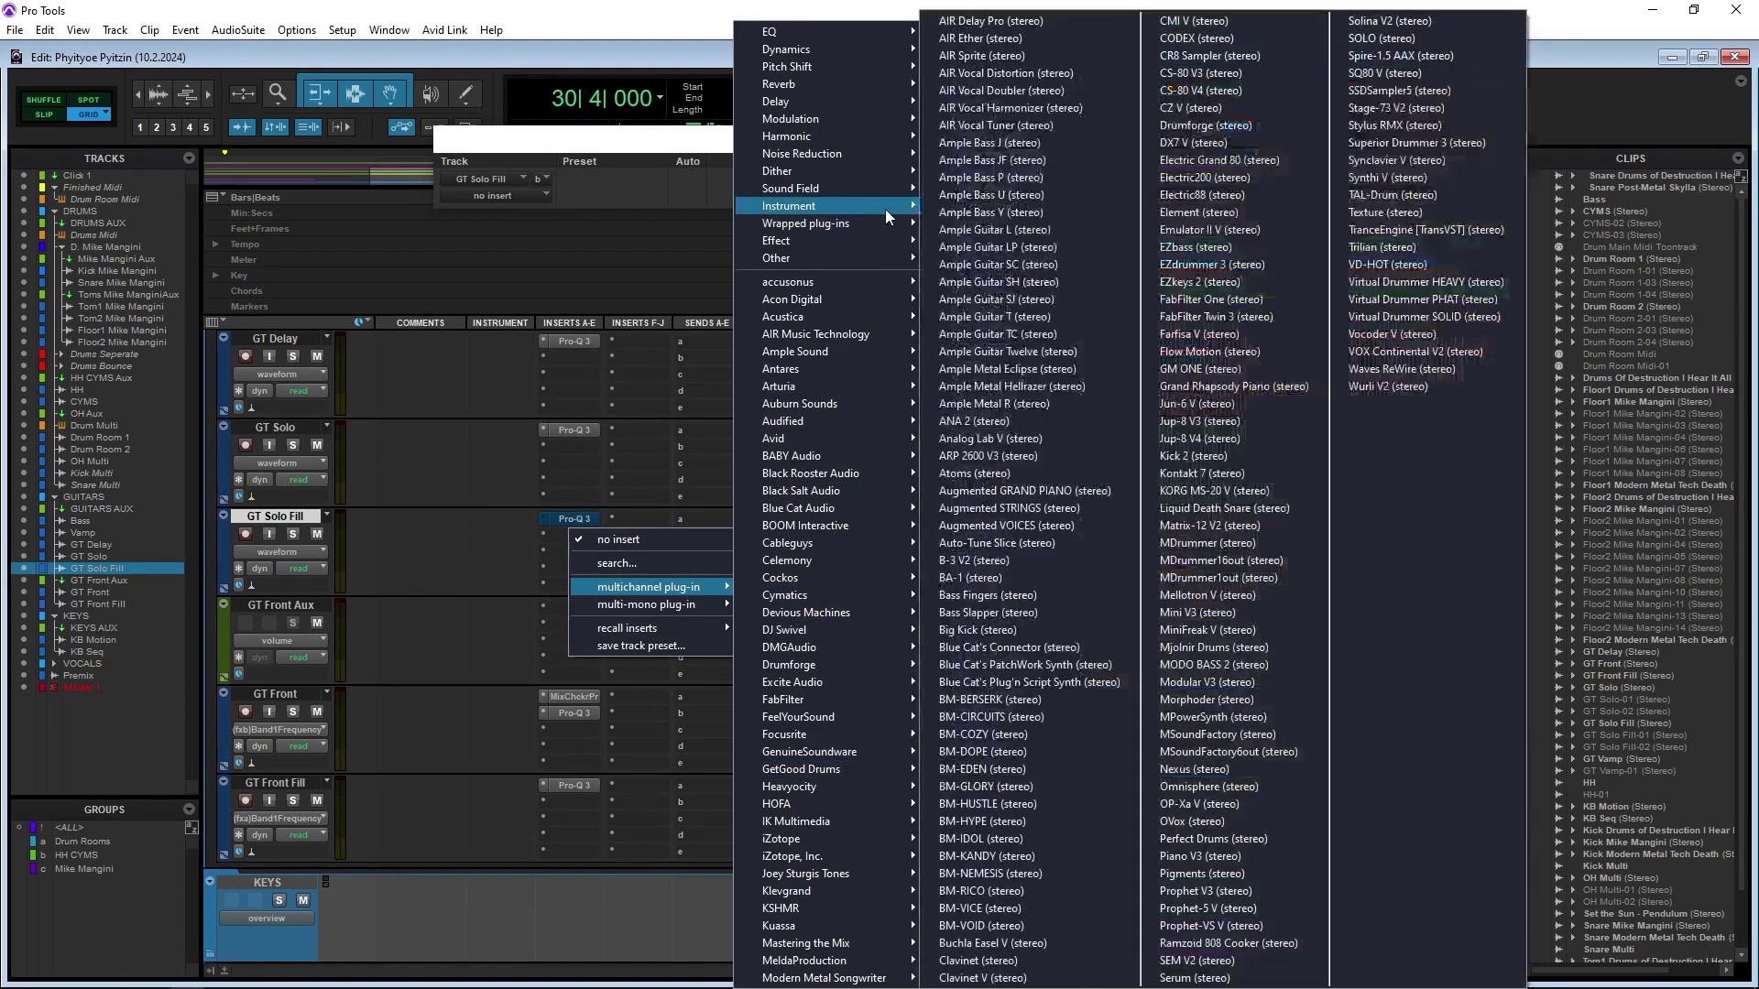
{"action": "mouse_move", "coordinate": [888, 190]}
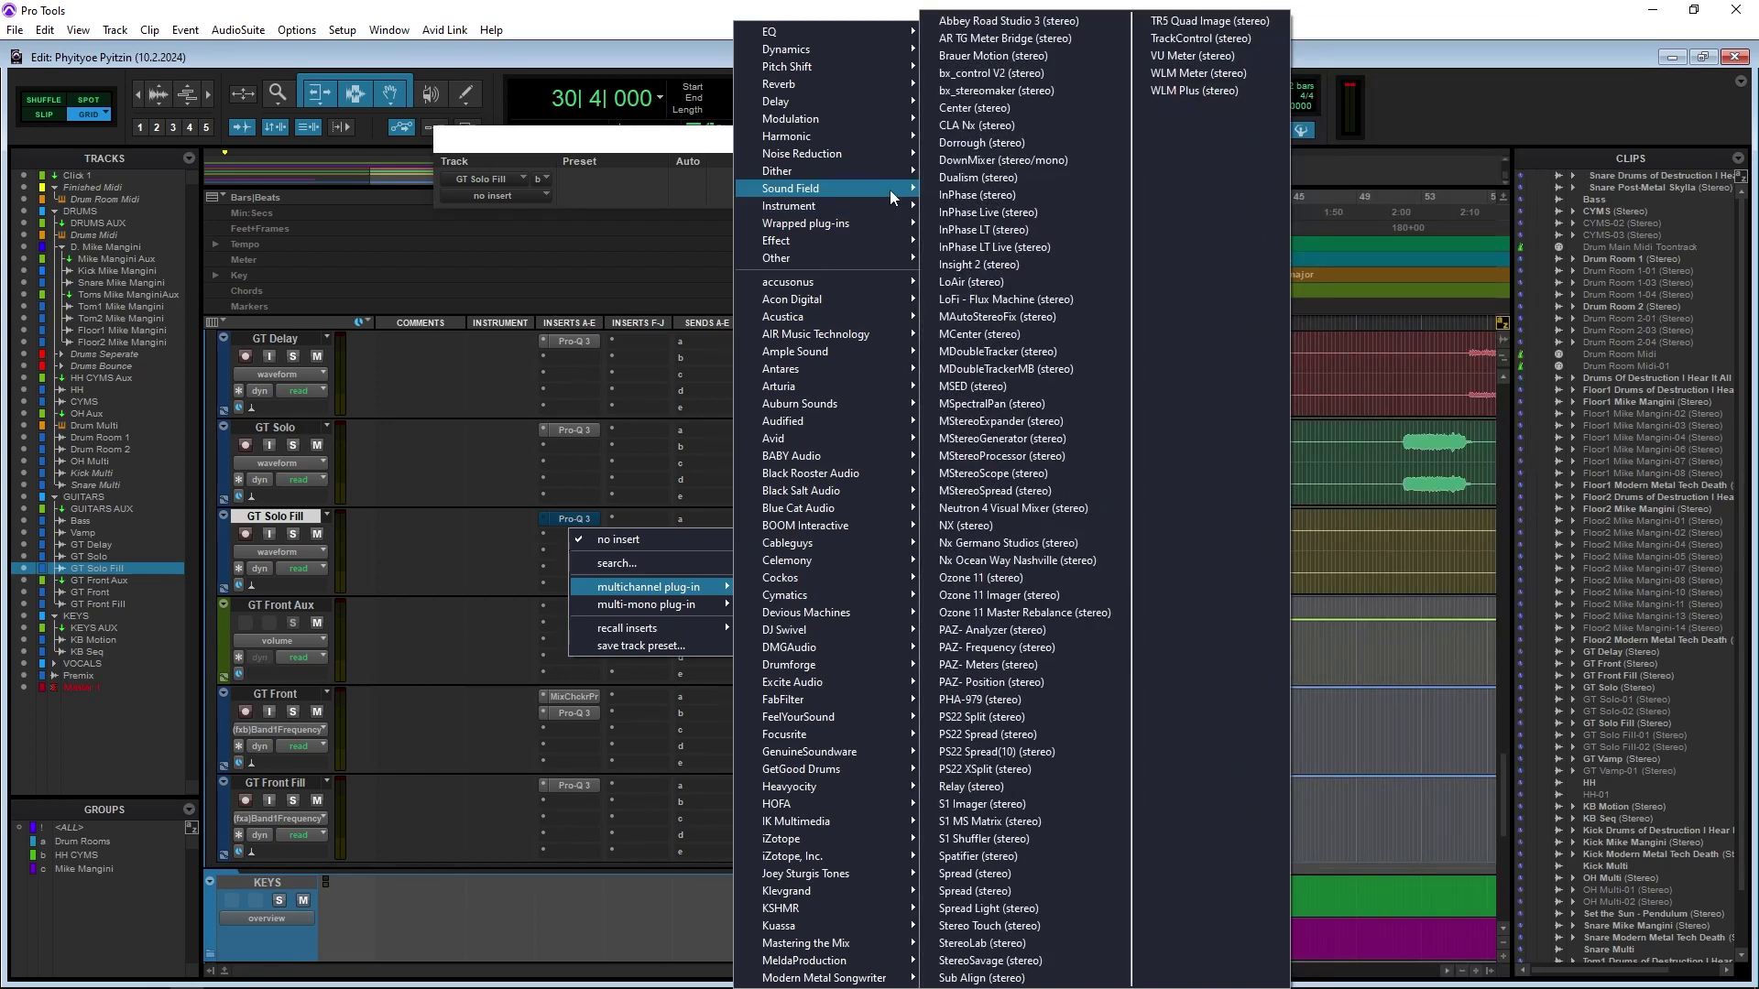
{"action": "left_click", "coordinate": [1017, 734]}
{"action": "key", "text": "space"}
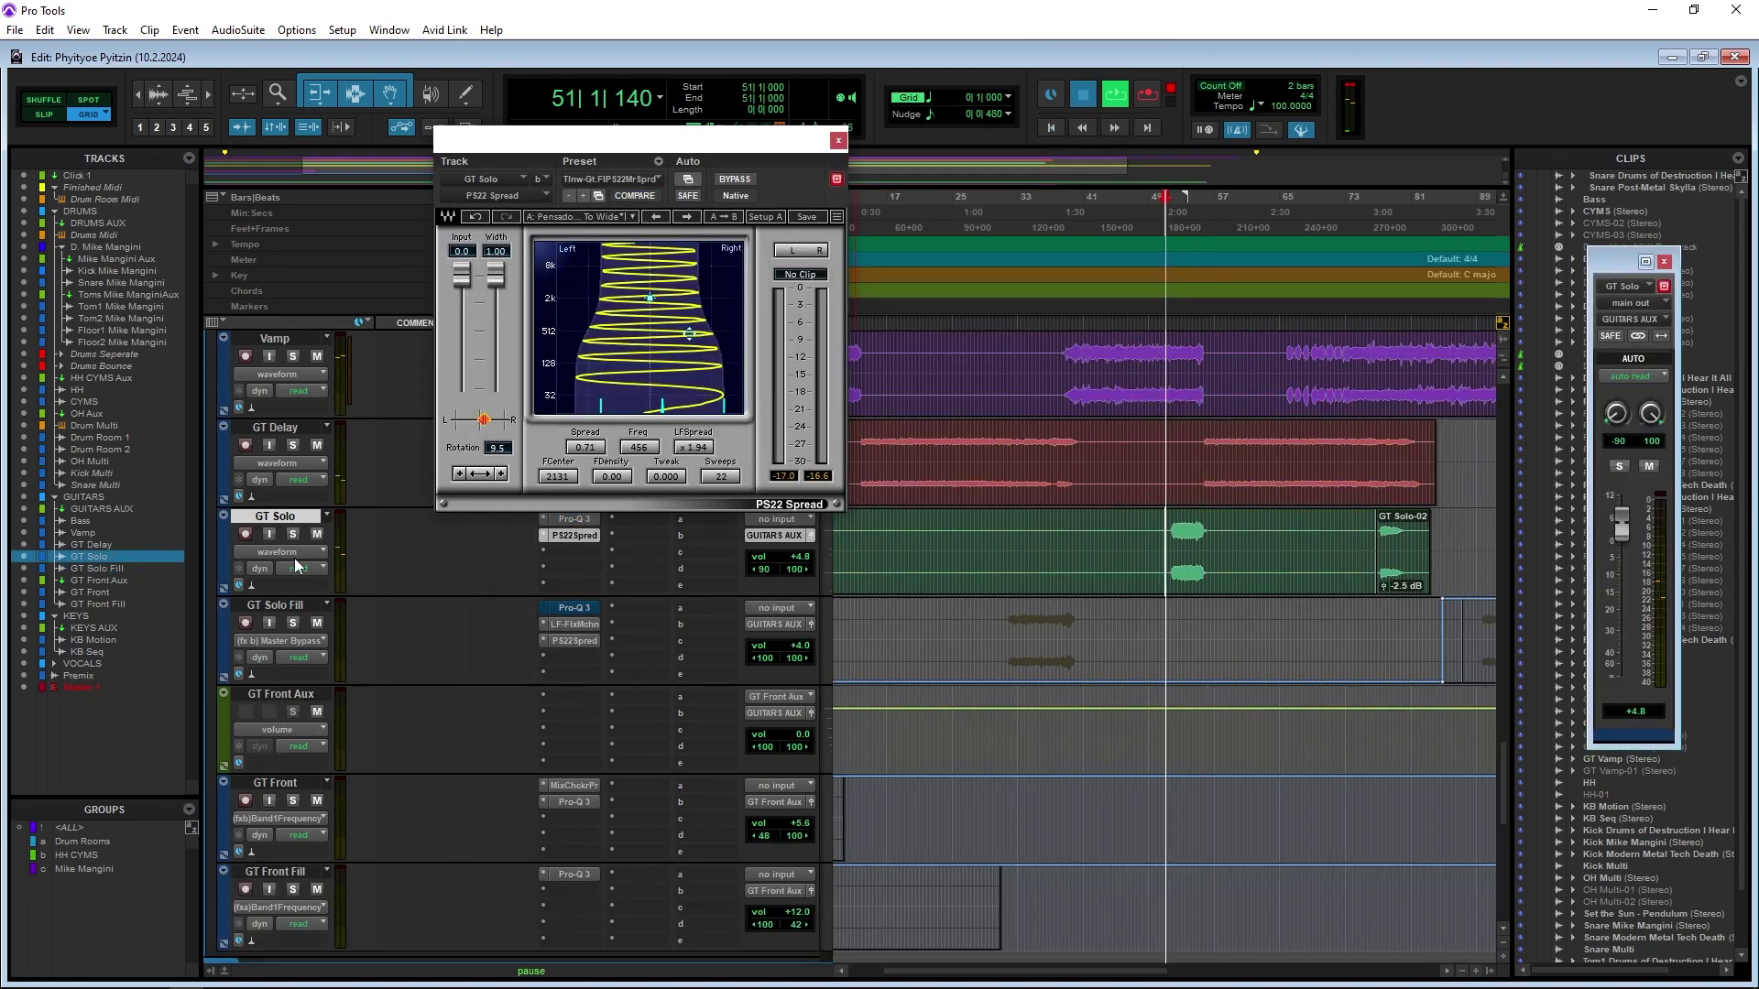
Solo the GT Solo track, reset its PS22 Spread rotation to 0.0, and stop playback
{"action": "left_click", "coordinate": [293, 535]}
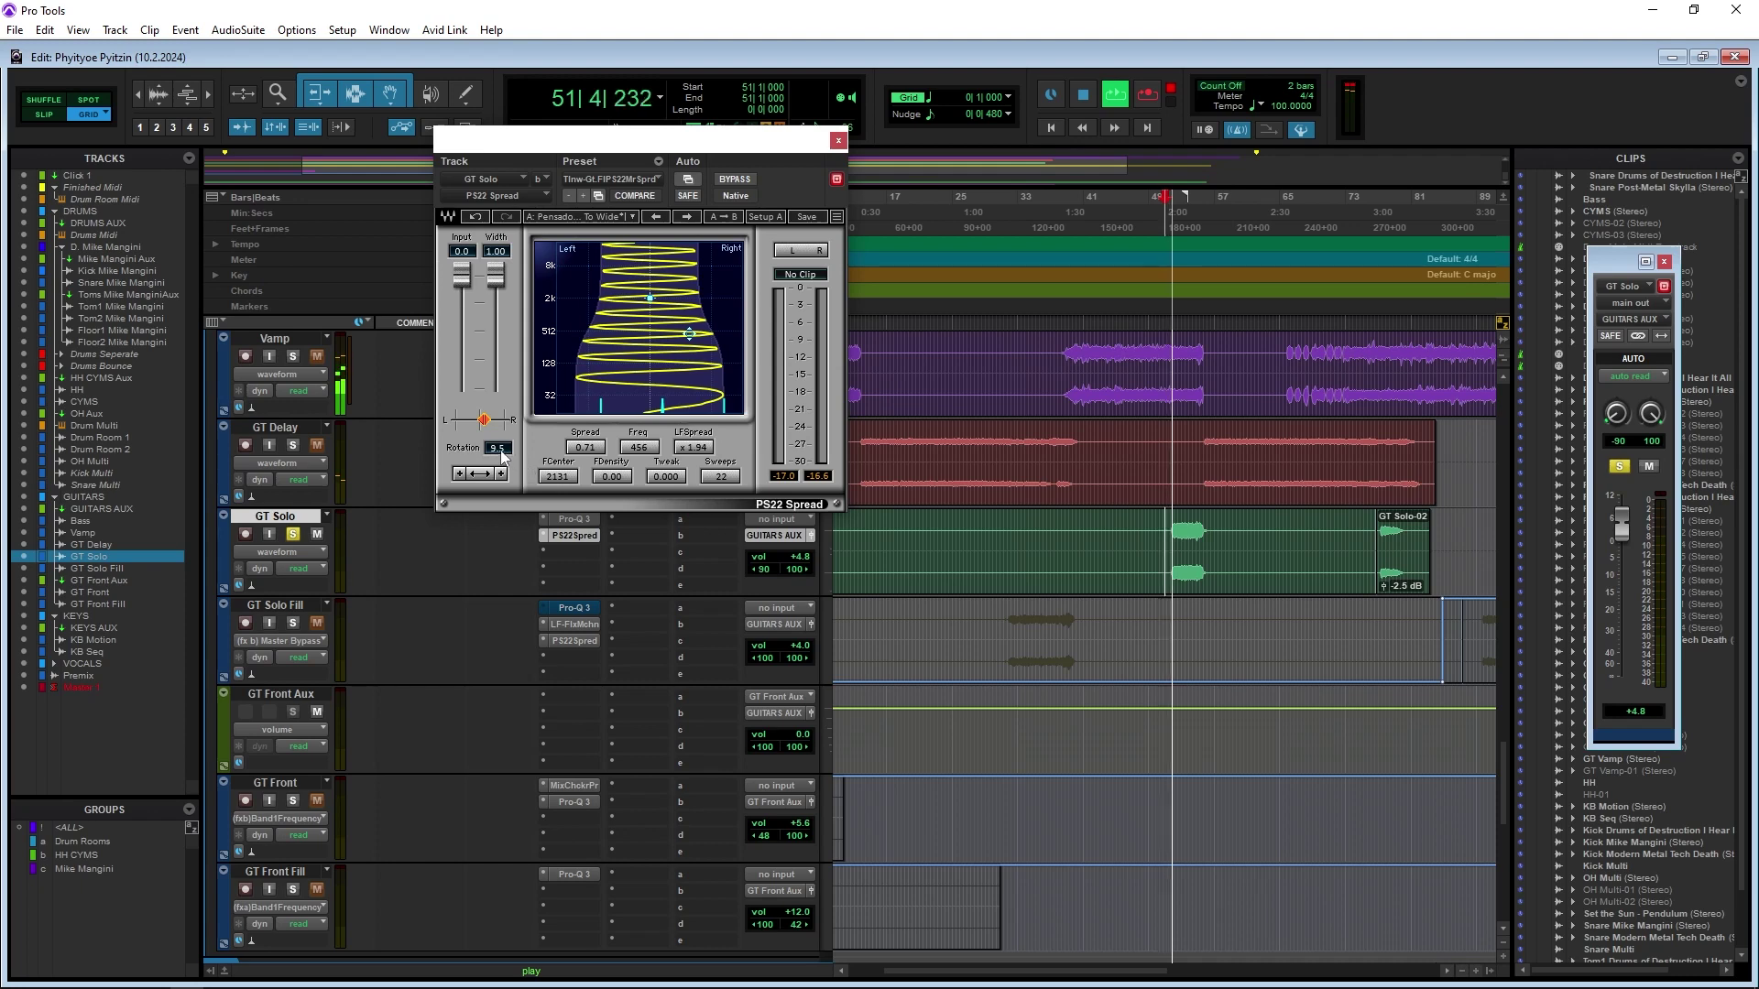
{"action": "left_click", "coordinate": [733, 180]}
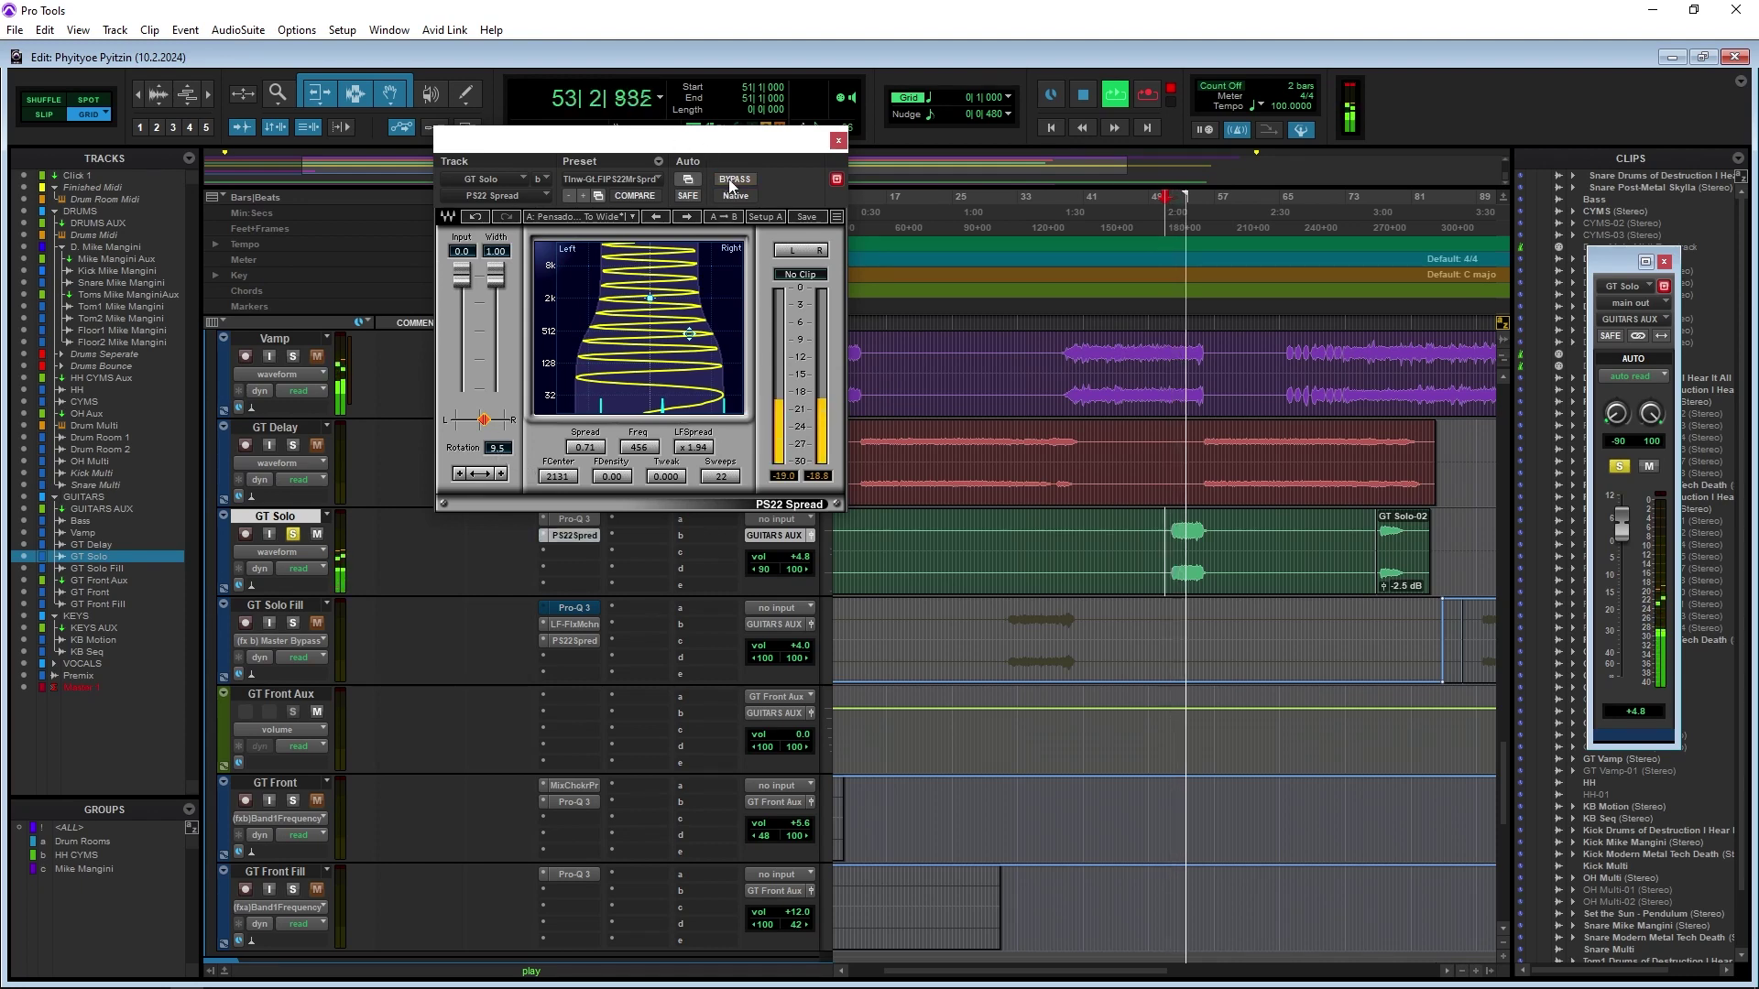
{"action": "left_click", "coordinate": [486, 424], "text": "alt"}
{"action": "key", "text": "space"}
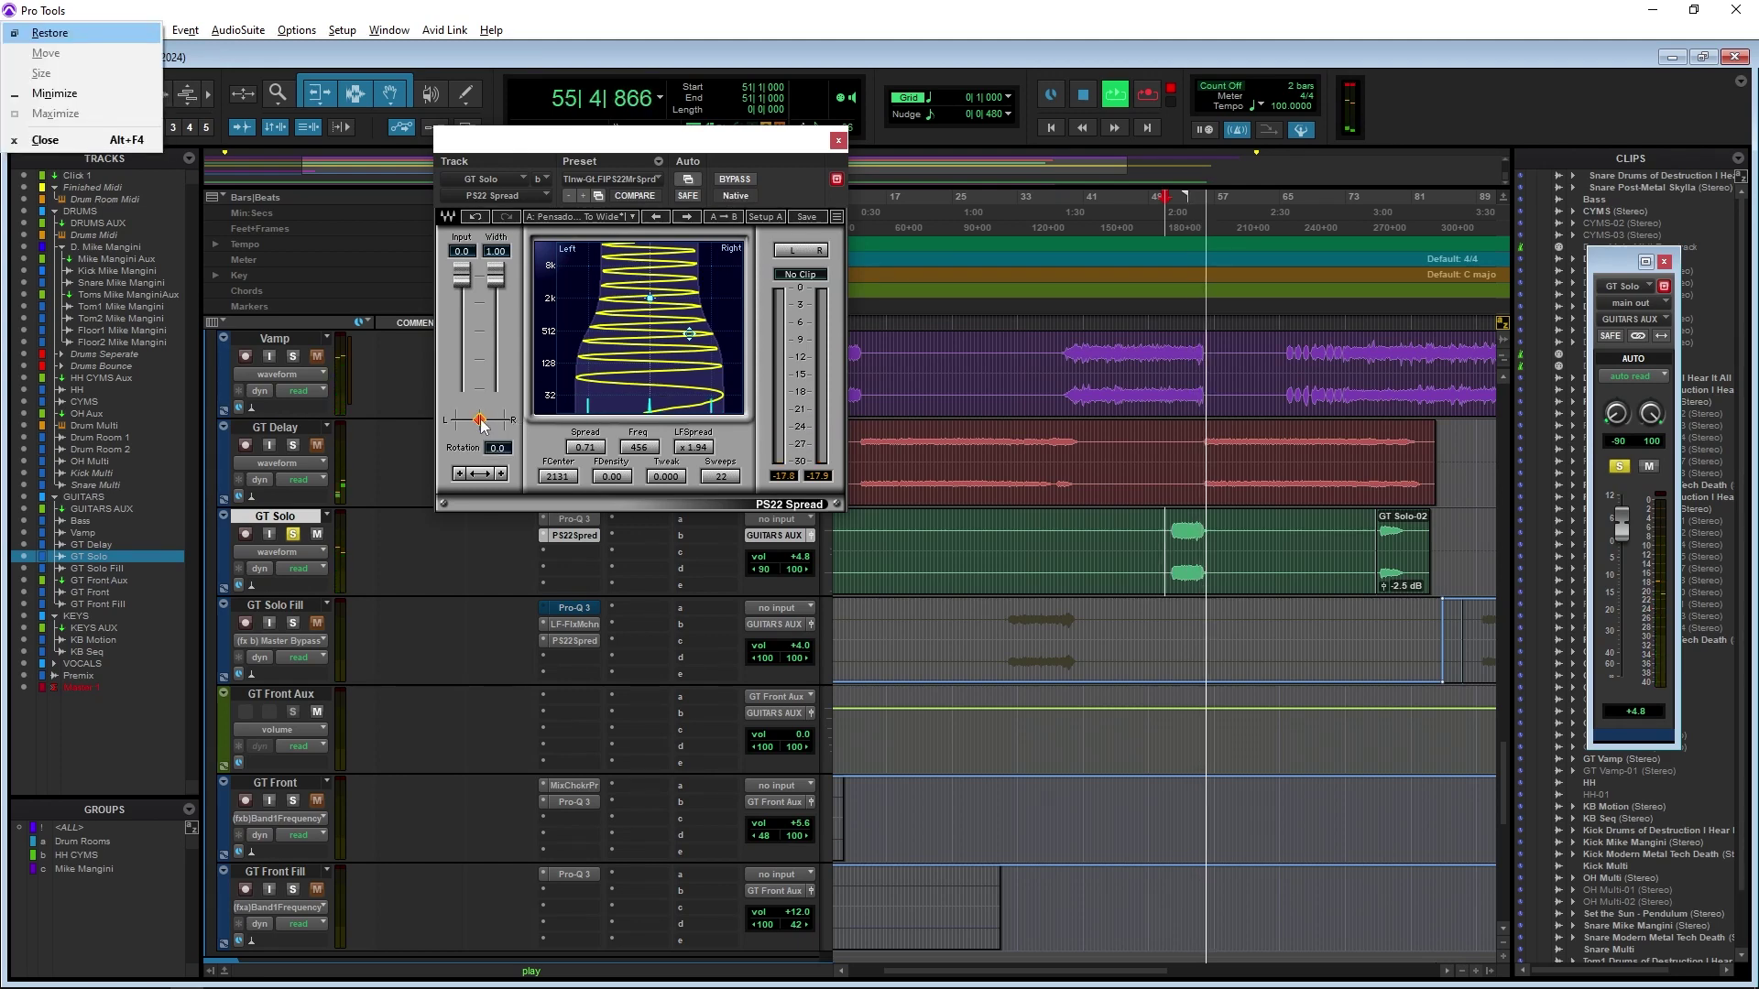
{"action": "left_click", "coordinate": [838, 8]}
{"action": "key", "text": "space"}
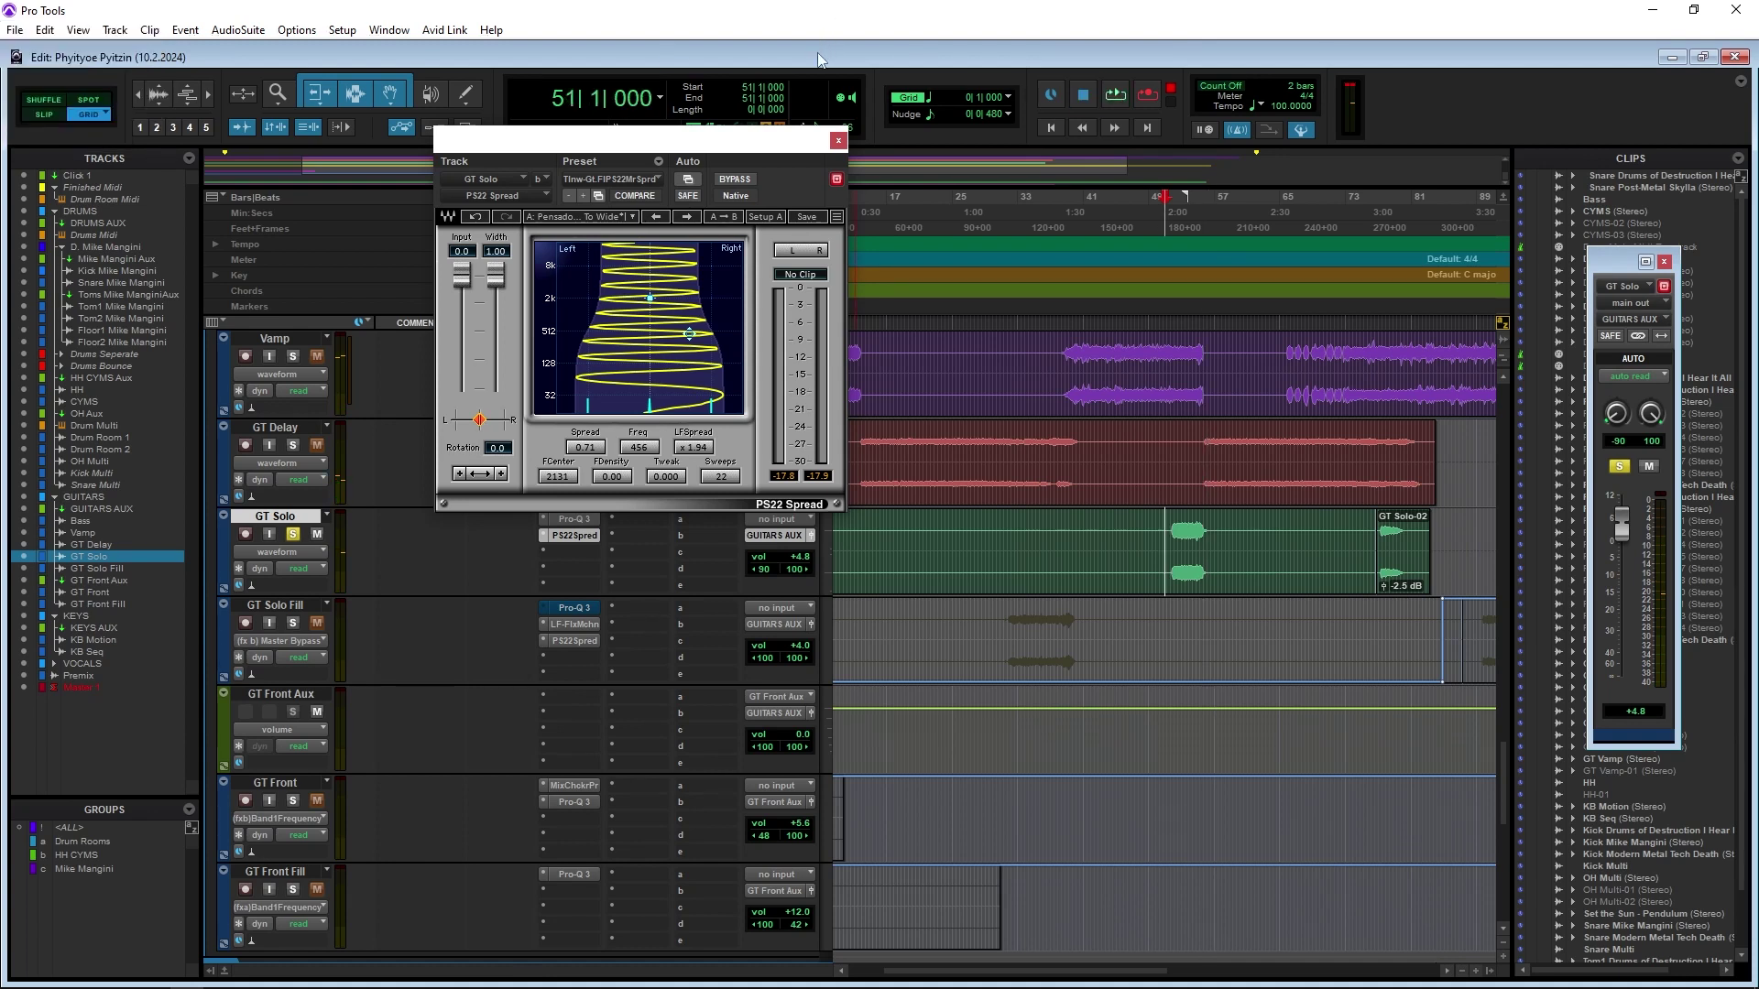
Replay the GT Solo passage from bar 51 and try adjusting the track's left pan
{"action": "key", "text": "space"}
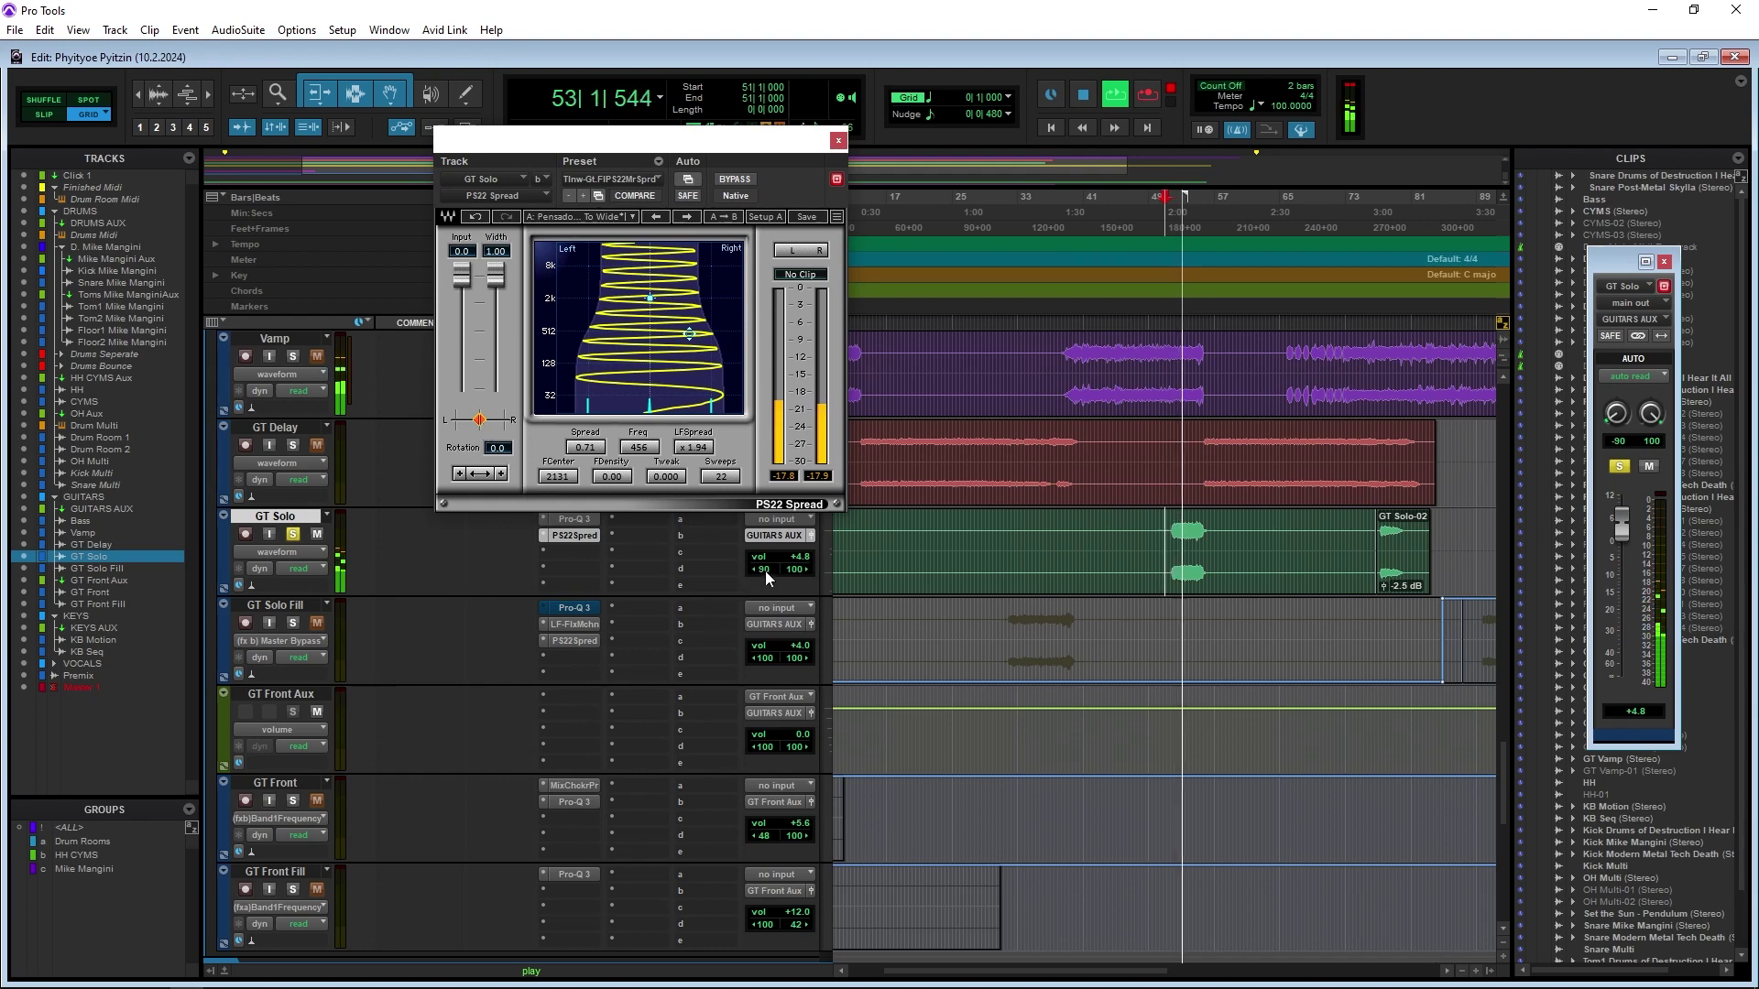
{"action": "left_click_drag", "start_coordinate": [764, 569], "coordinate": [771, 632]}
{"action": "key", "text": "space"}
{"action": "key", "text": "space"}
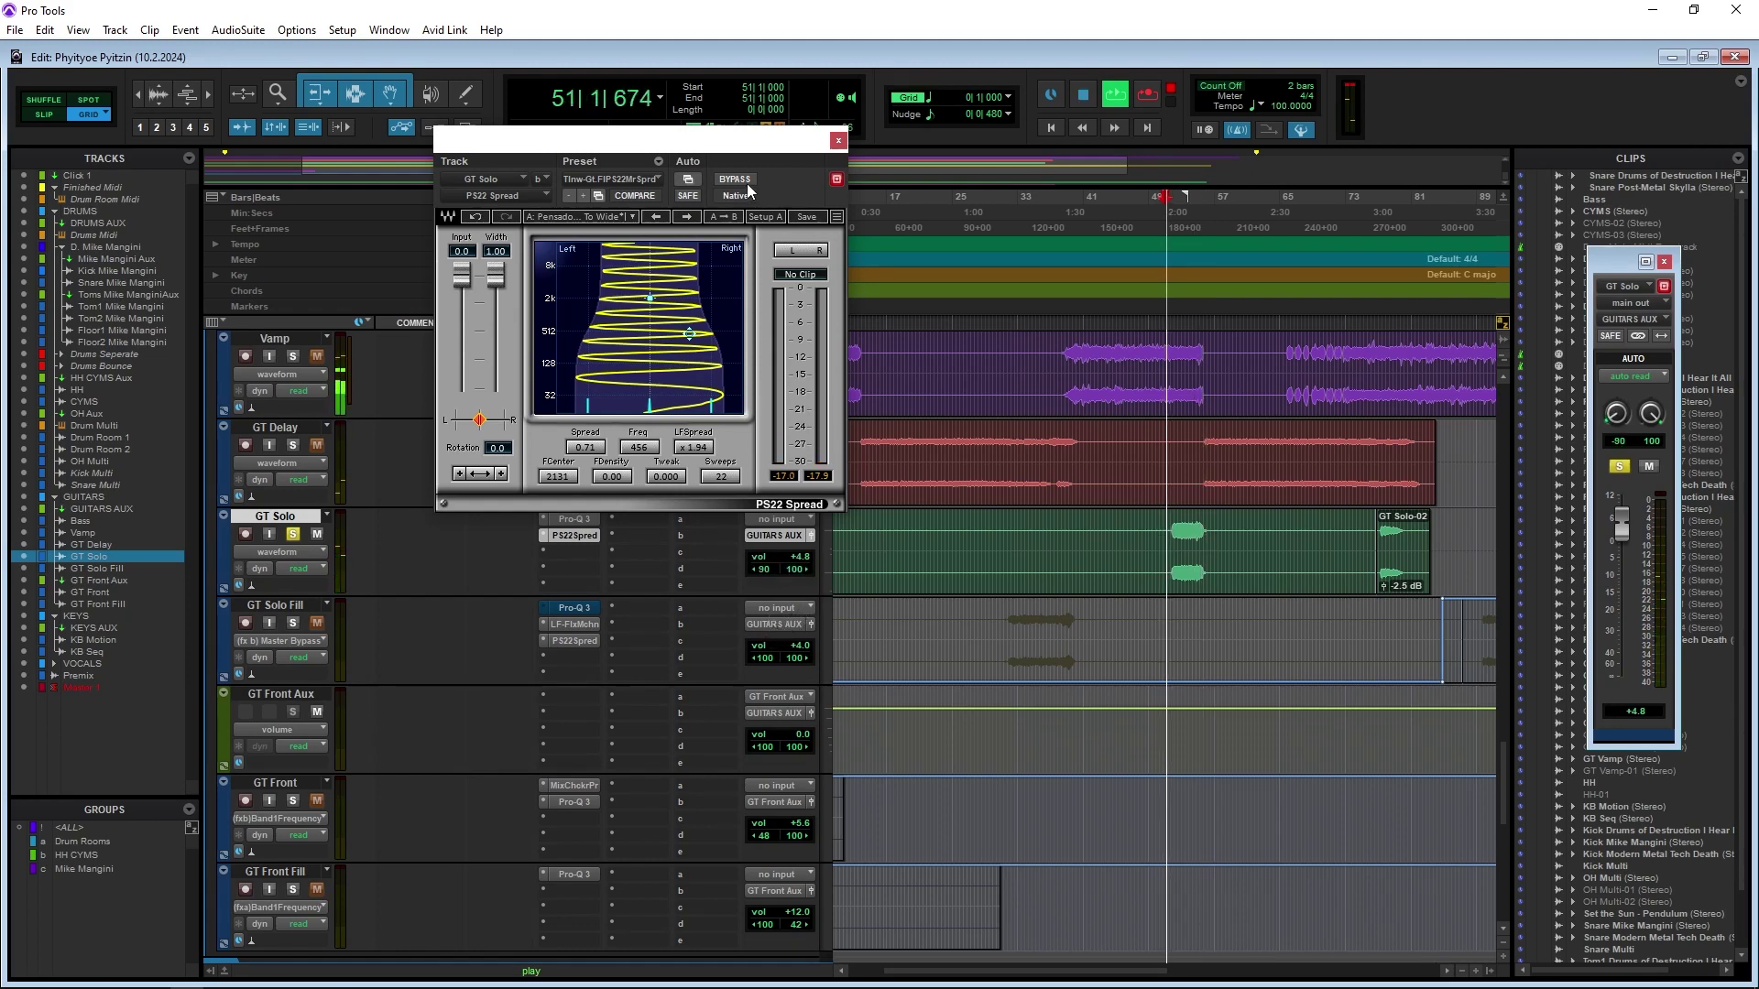
Compare GT Solo with PS22 Spread bypassed and active, and inspect the track's Pro-Q 3 curve
{"action": "left_click", "coordinate": [744, 180]}
{"action": "left_click_drag", "start_coordinate": [486, 504], "coordinate": [700, 458]}
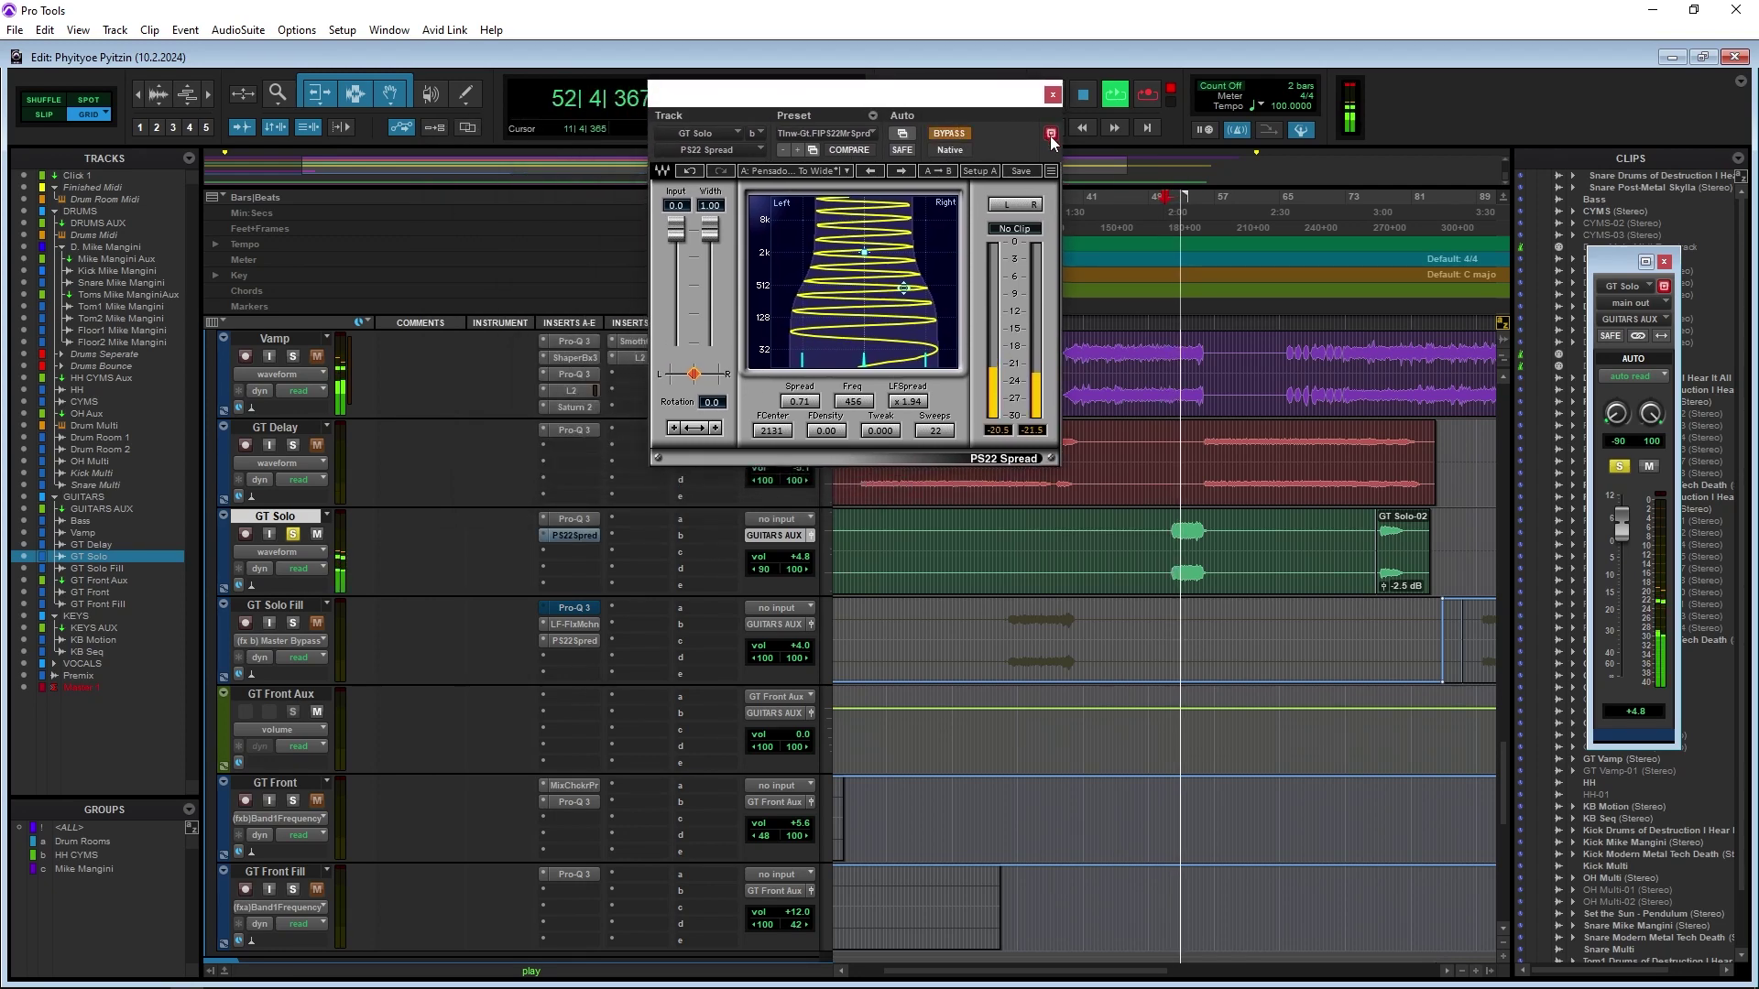
{"action": "left_click", "coordinate": [957, 137]}
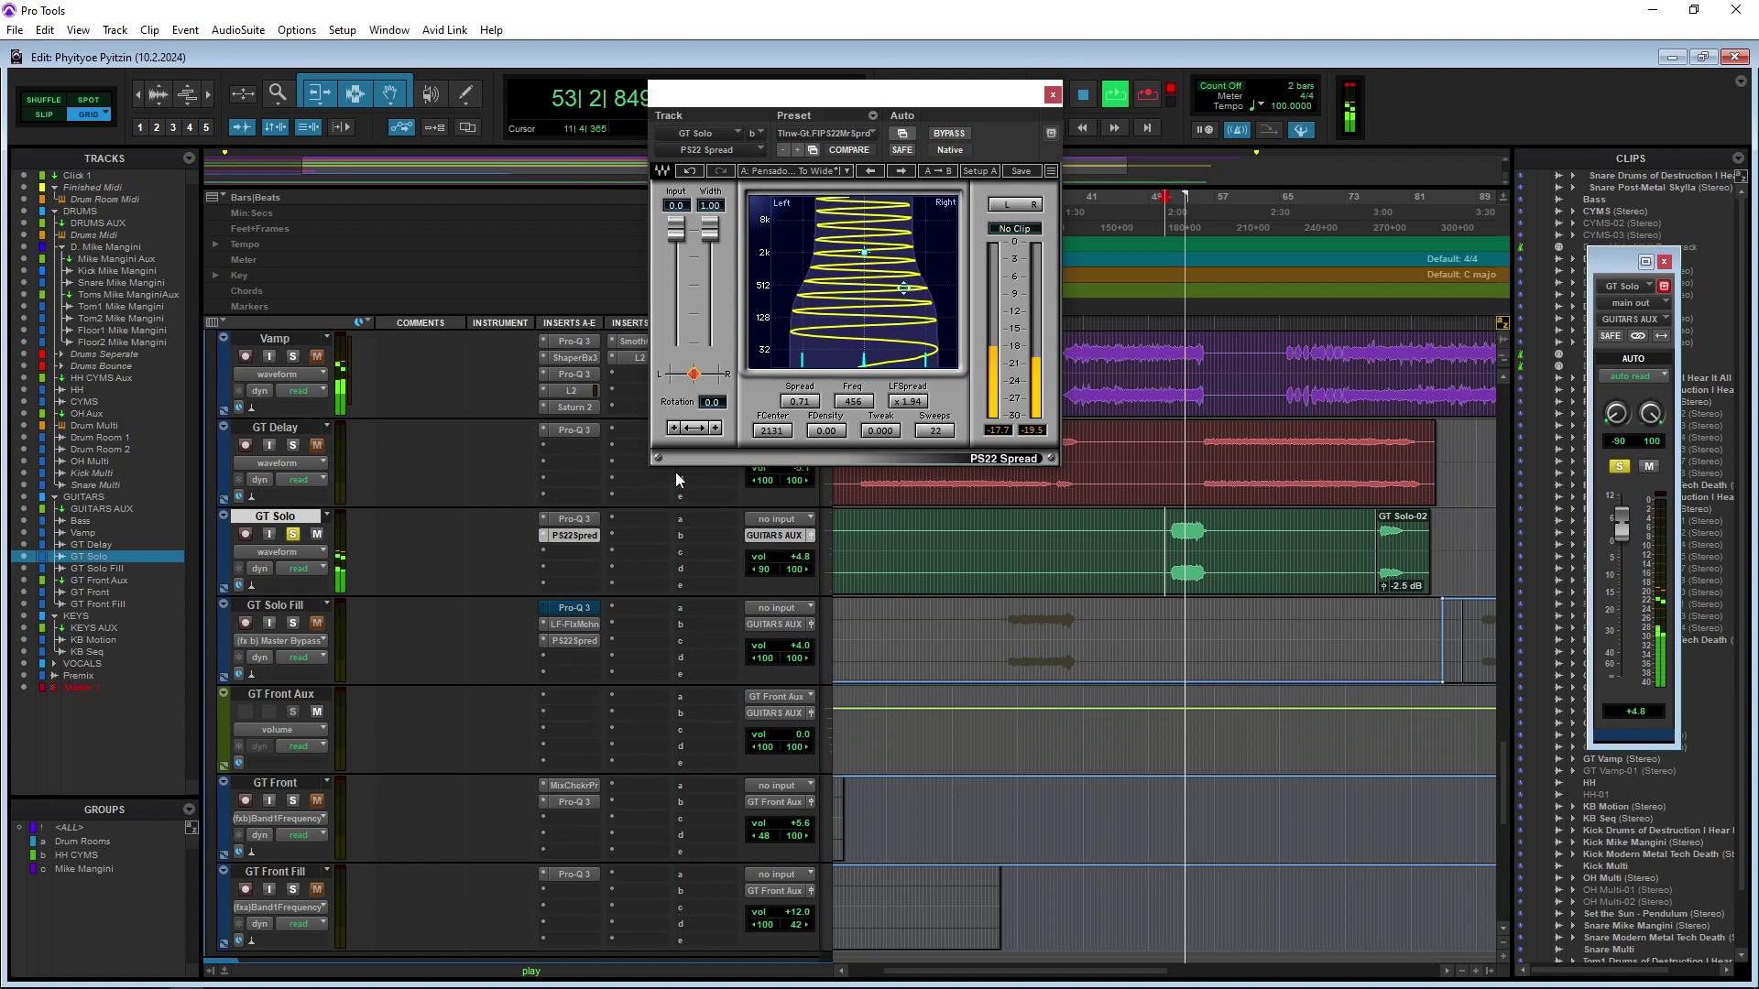
{"action": "left_click", "coordinate": [588, 520]}
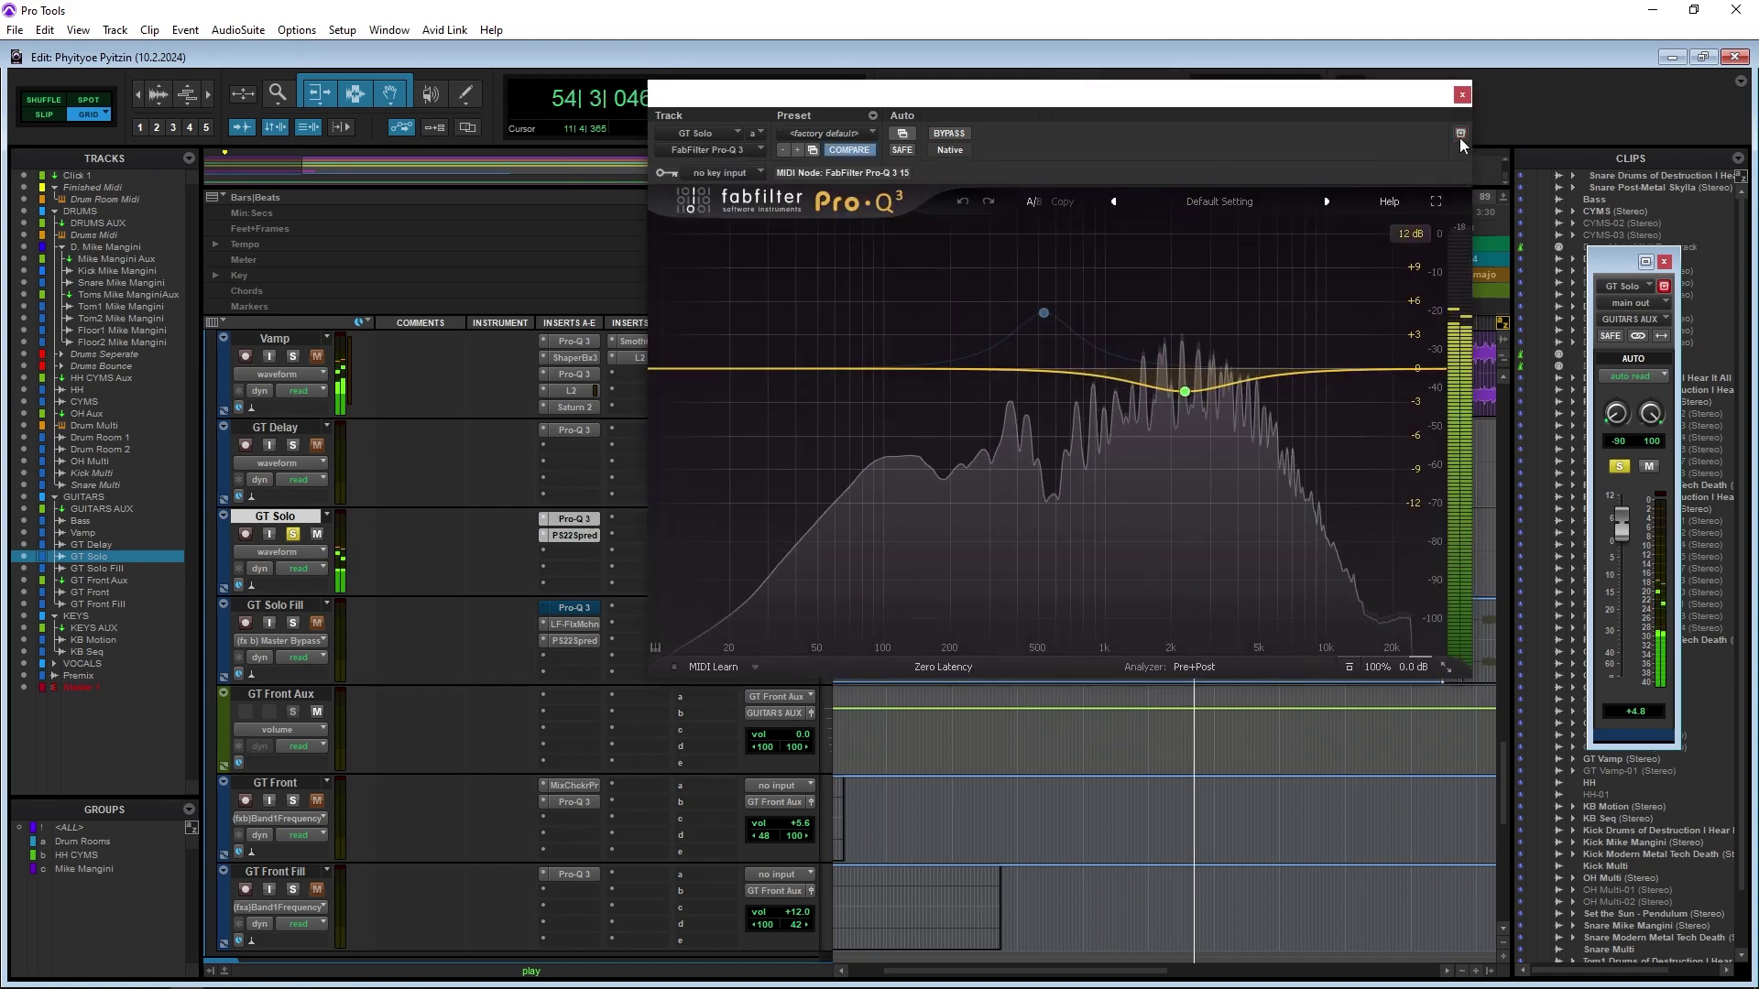
{"action": "left_click", "coordinate": [1462, 94]}
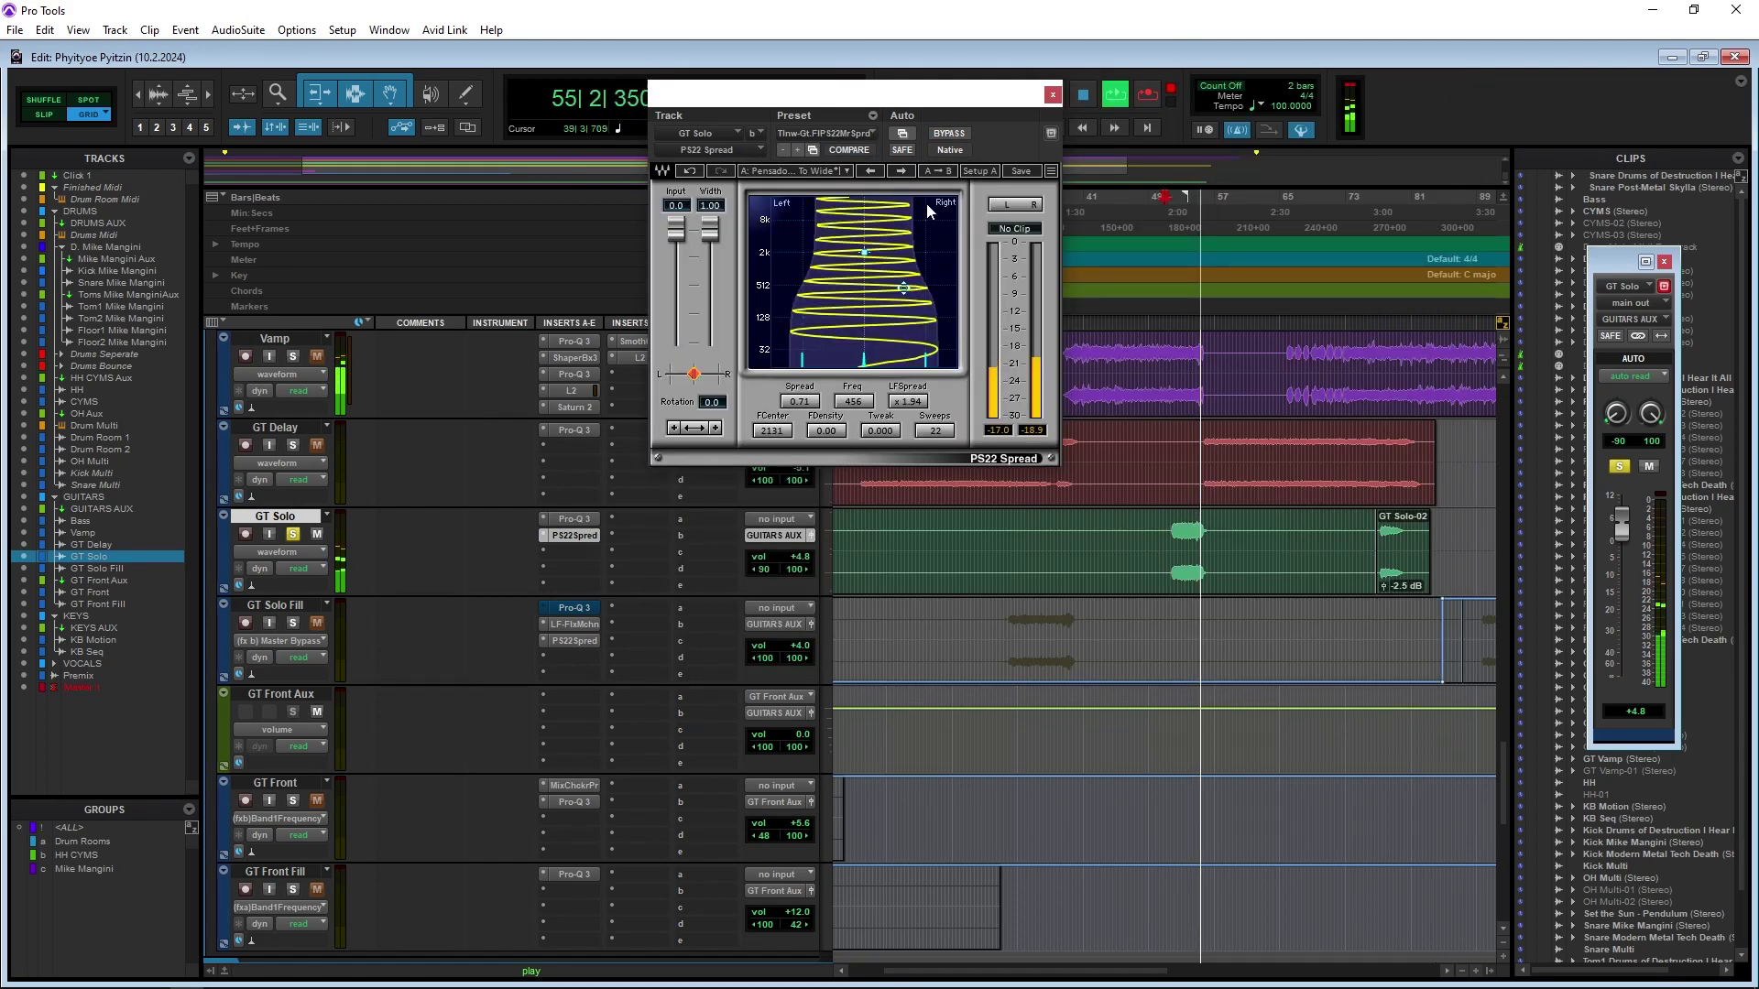
Check GT Solo once more with and without PS22 Spread, and close the plug-in window
{"action": "left_click", "coordinate": [940, 135]}
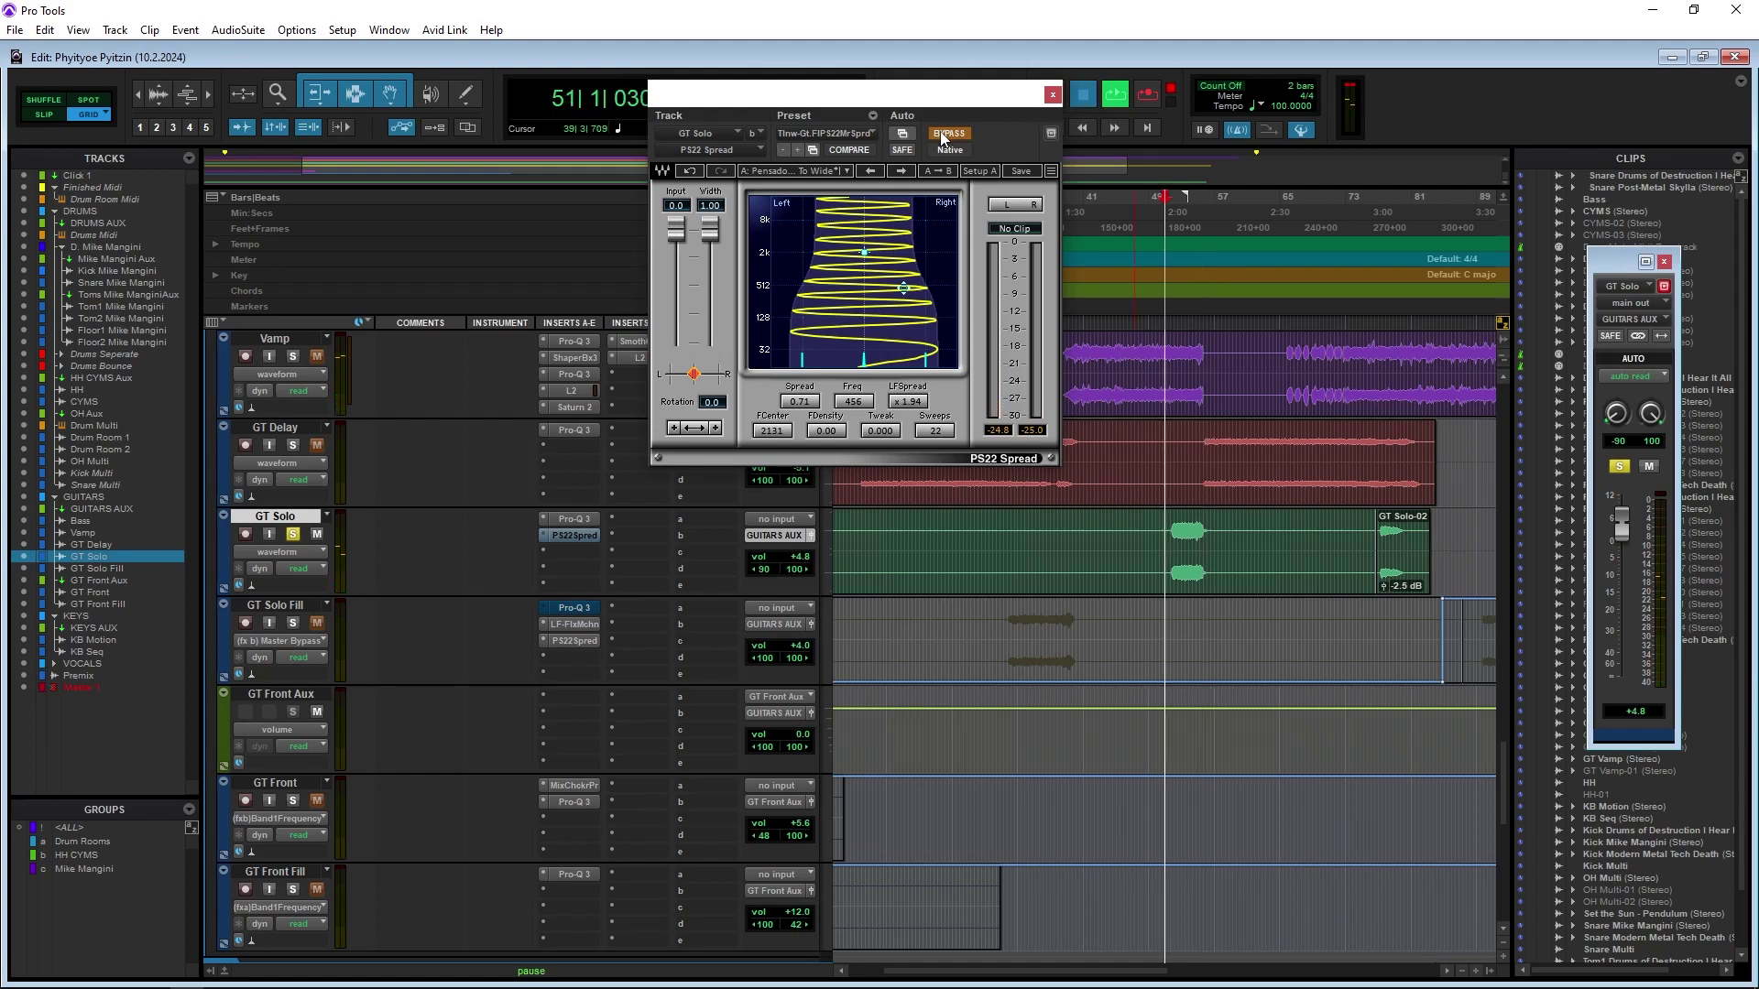
{"action": "left_click", "coordinate": [940, 135]}
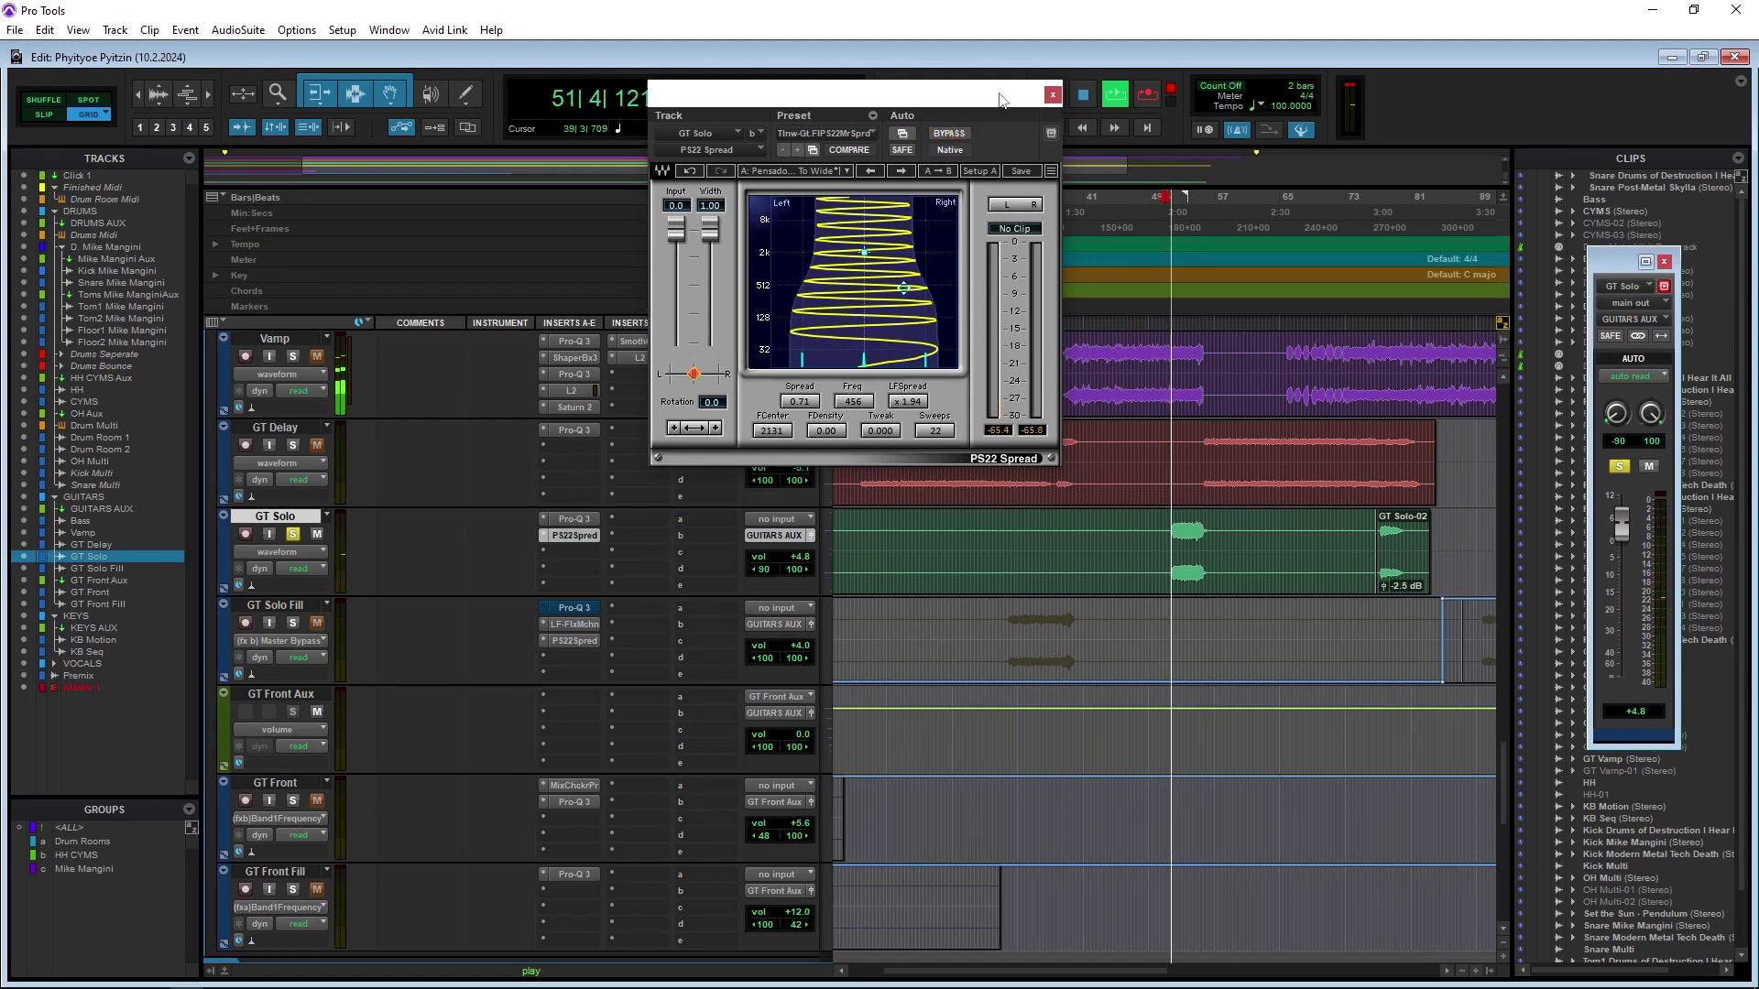
{"action": "left_click", "coordinate": [1053, 95]}
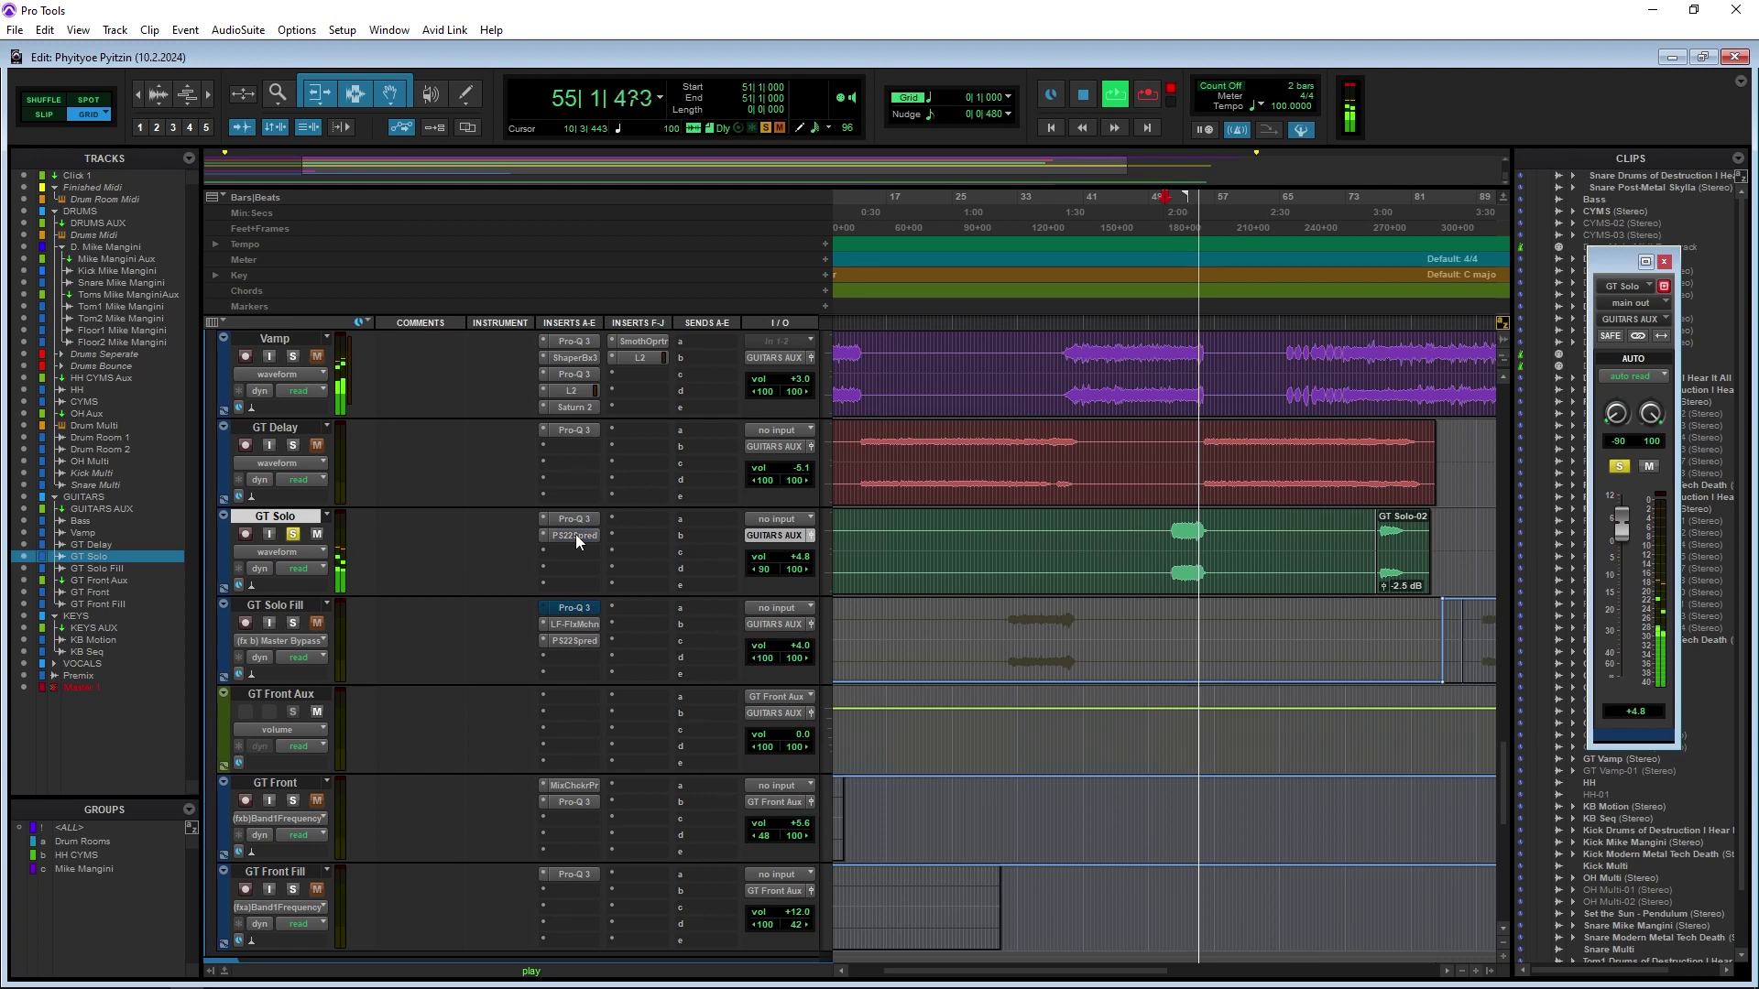
Unsolo the GT Solo track and raise its volume to +5.9 while replaying the passage from bar 51
{"action": "left_click", "coordinate": [294, 535]}
{"action": "key", "text": "space"}
{"action": "key", "text": "space"}
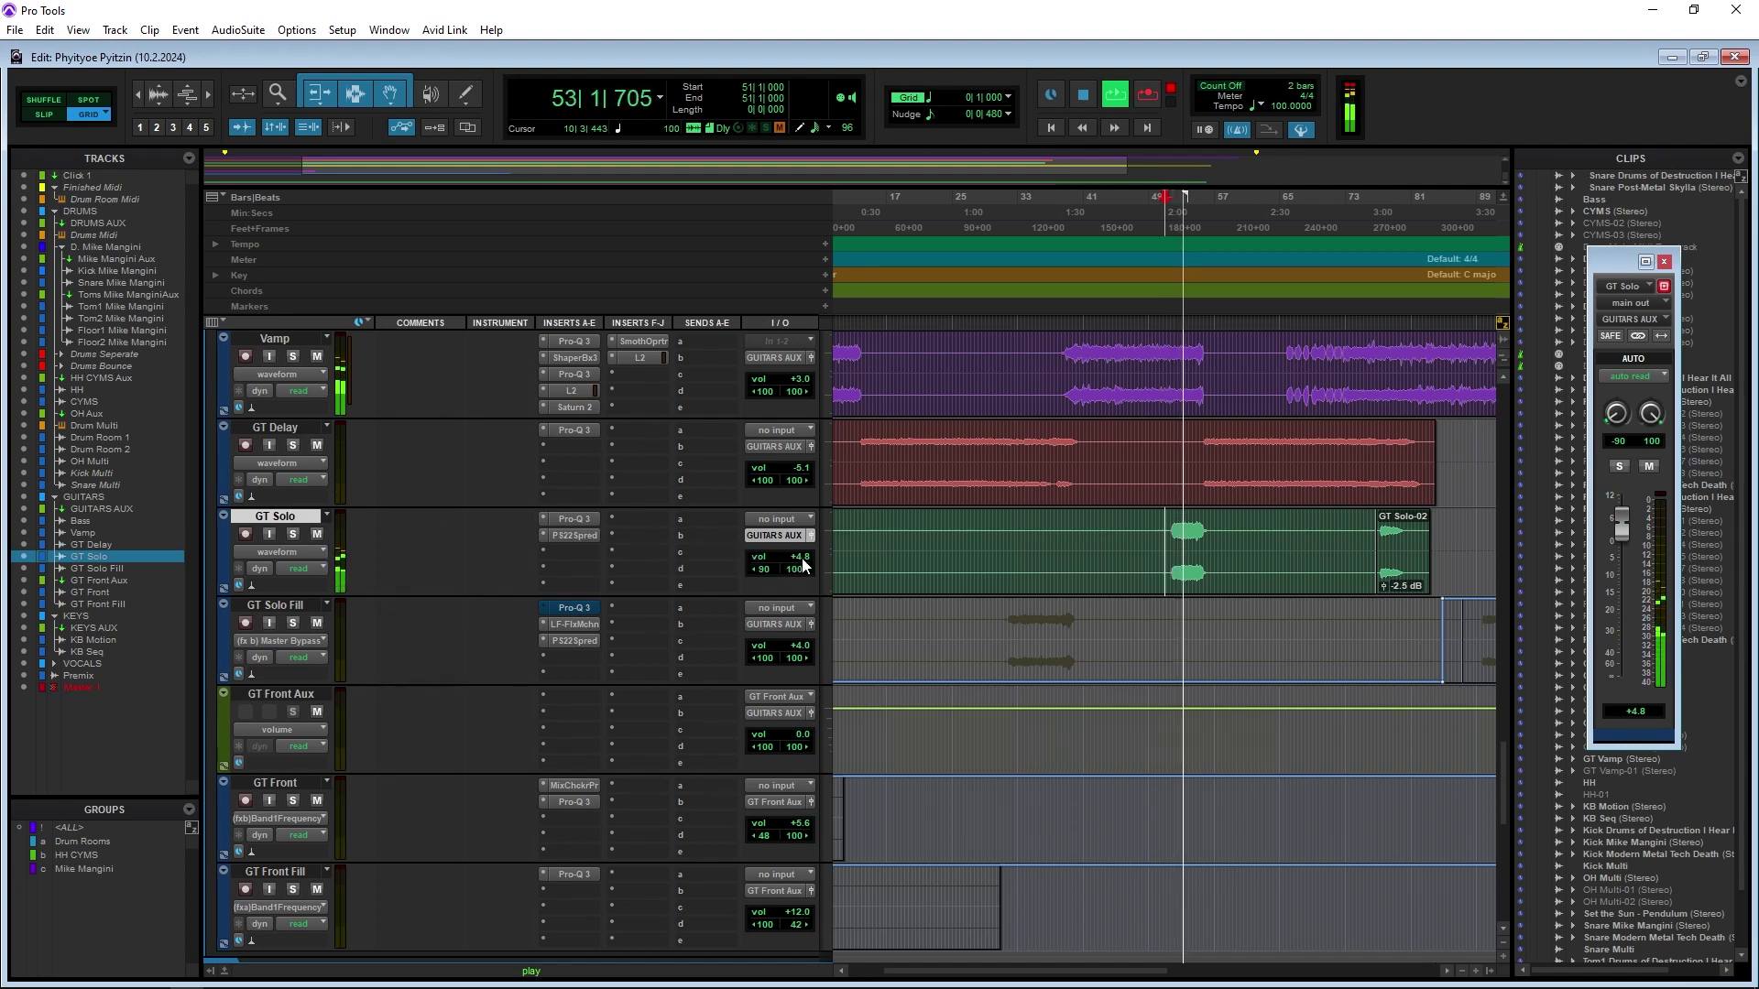
{"action": "left_click_drag", "start_coordinate": [802, 565], "coordinate": [801, 559]}
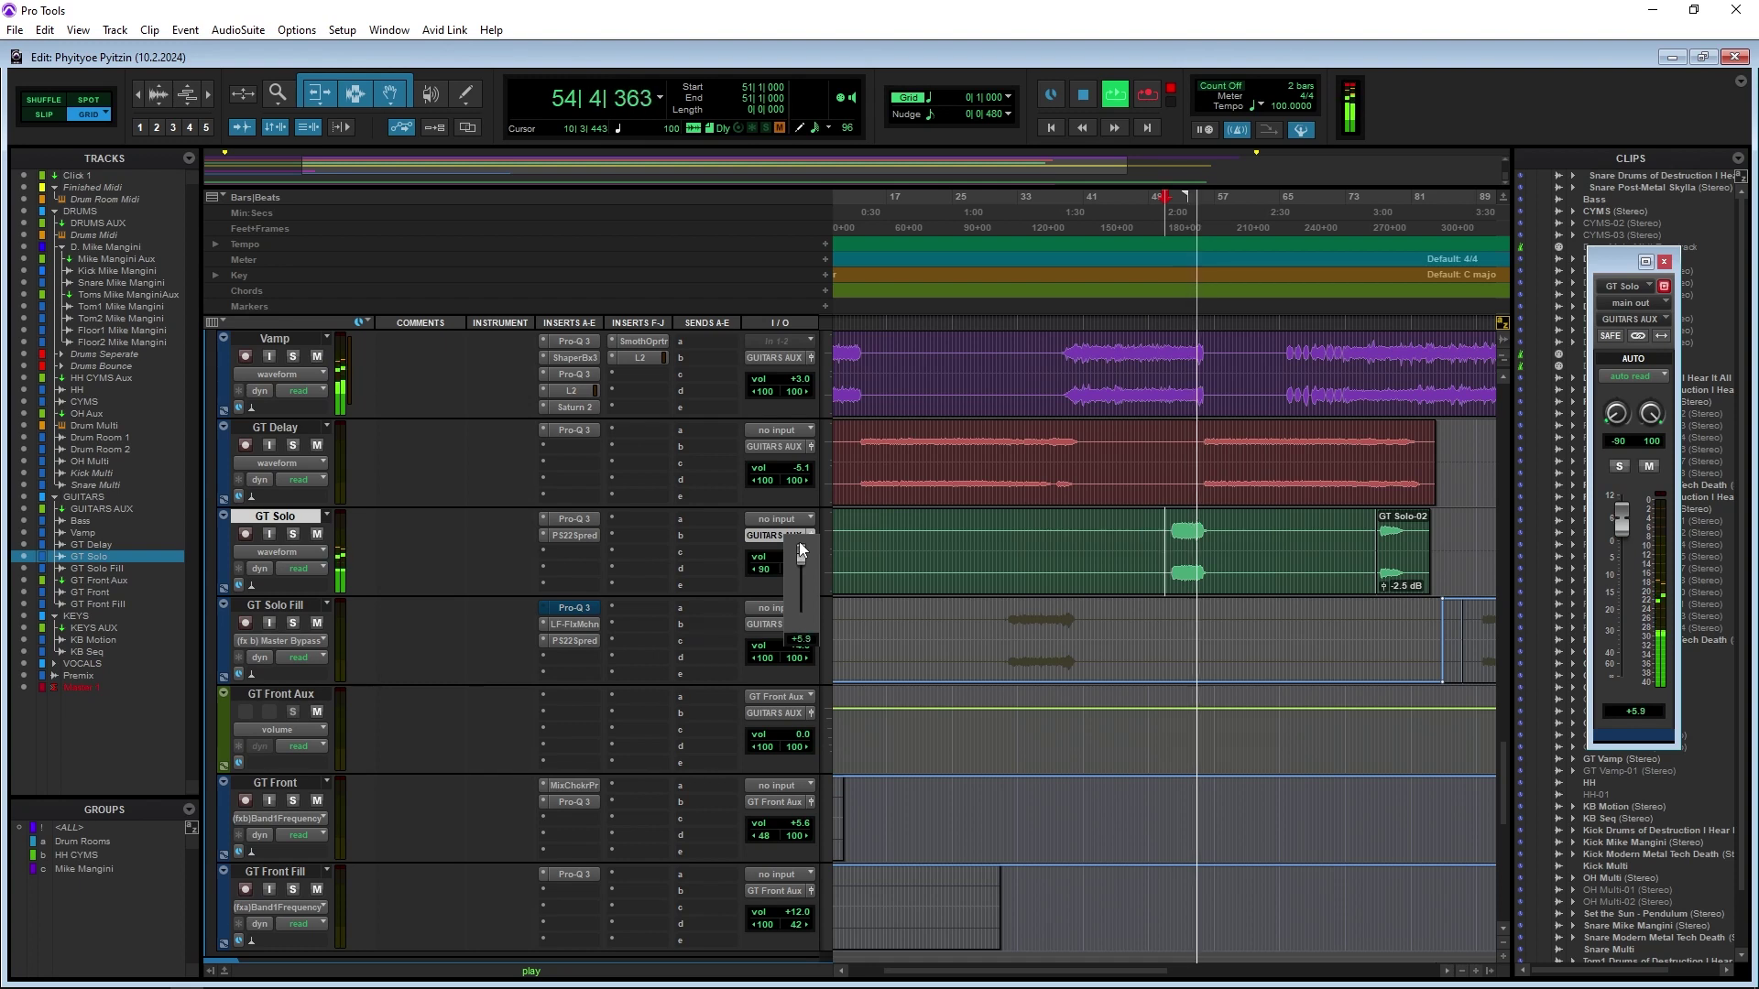
{"action": "left_click_drag", "start_coordinate": [799, 541], "coordinate": [799, 542]}
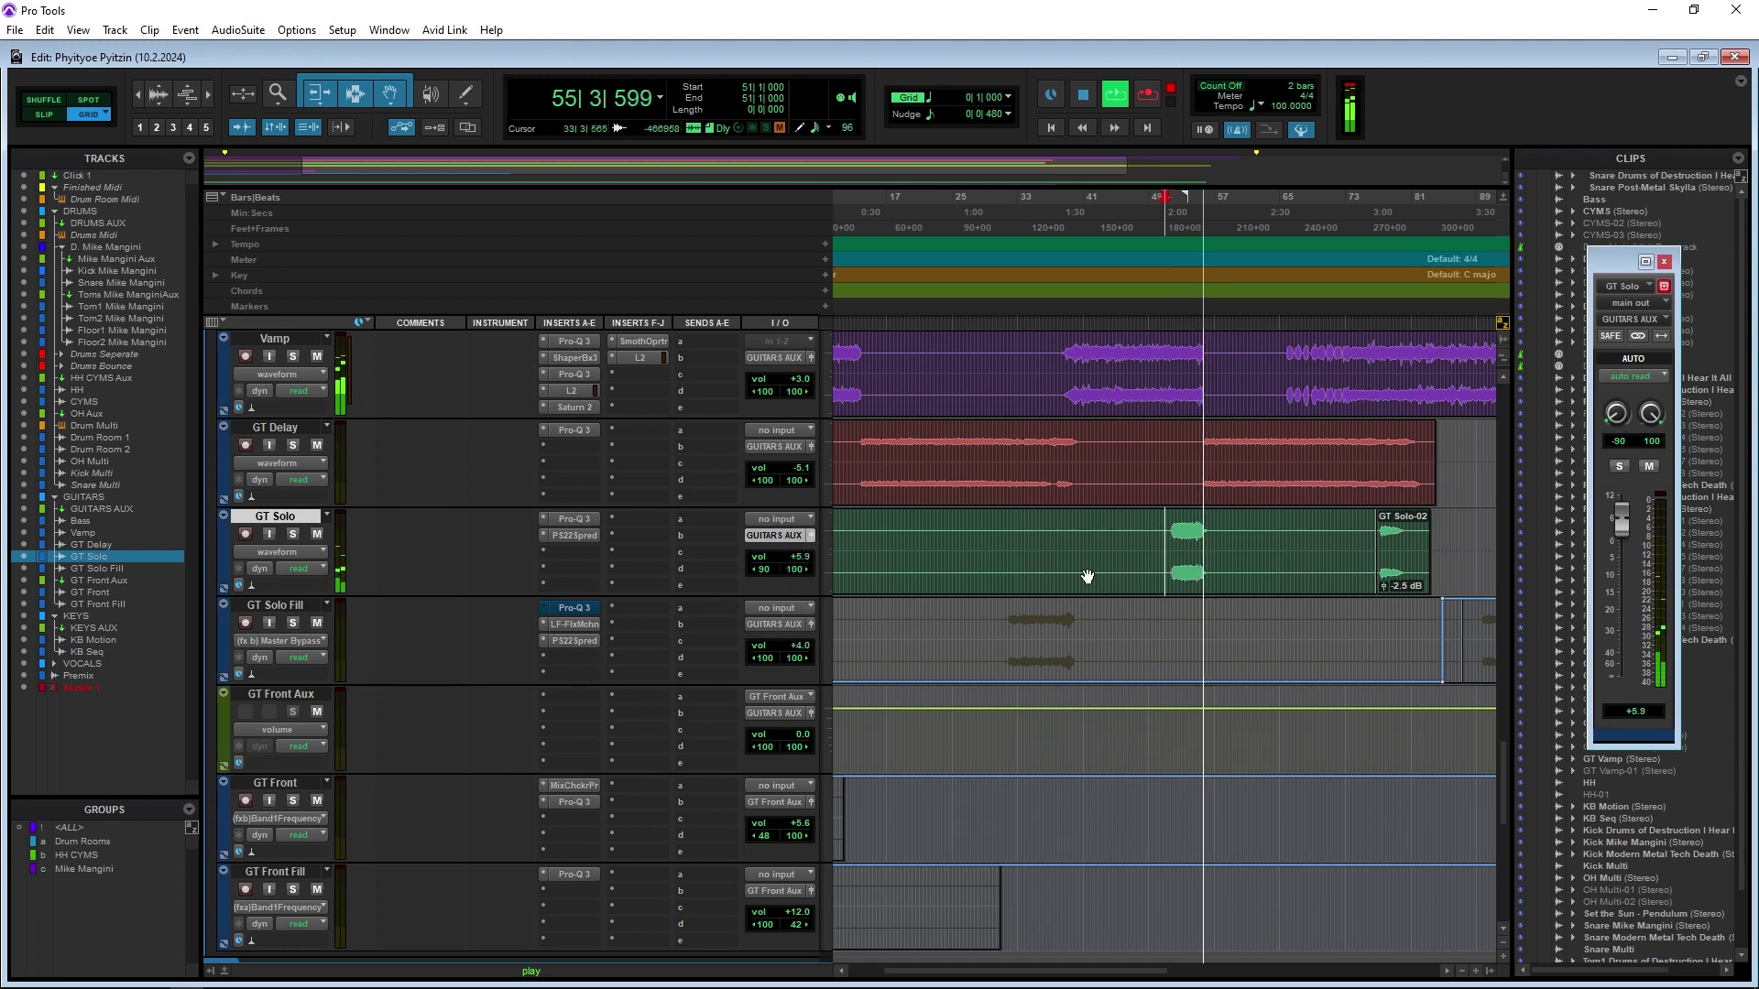
Reset the GT Solo-02 clip gain to 0 dB and replay the passage from bar 76
{"action": "left_click", "coordinate": [1375, 439]}
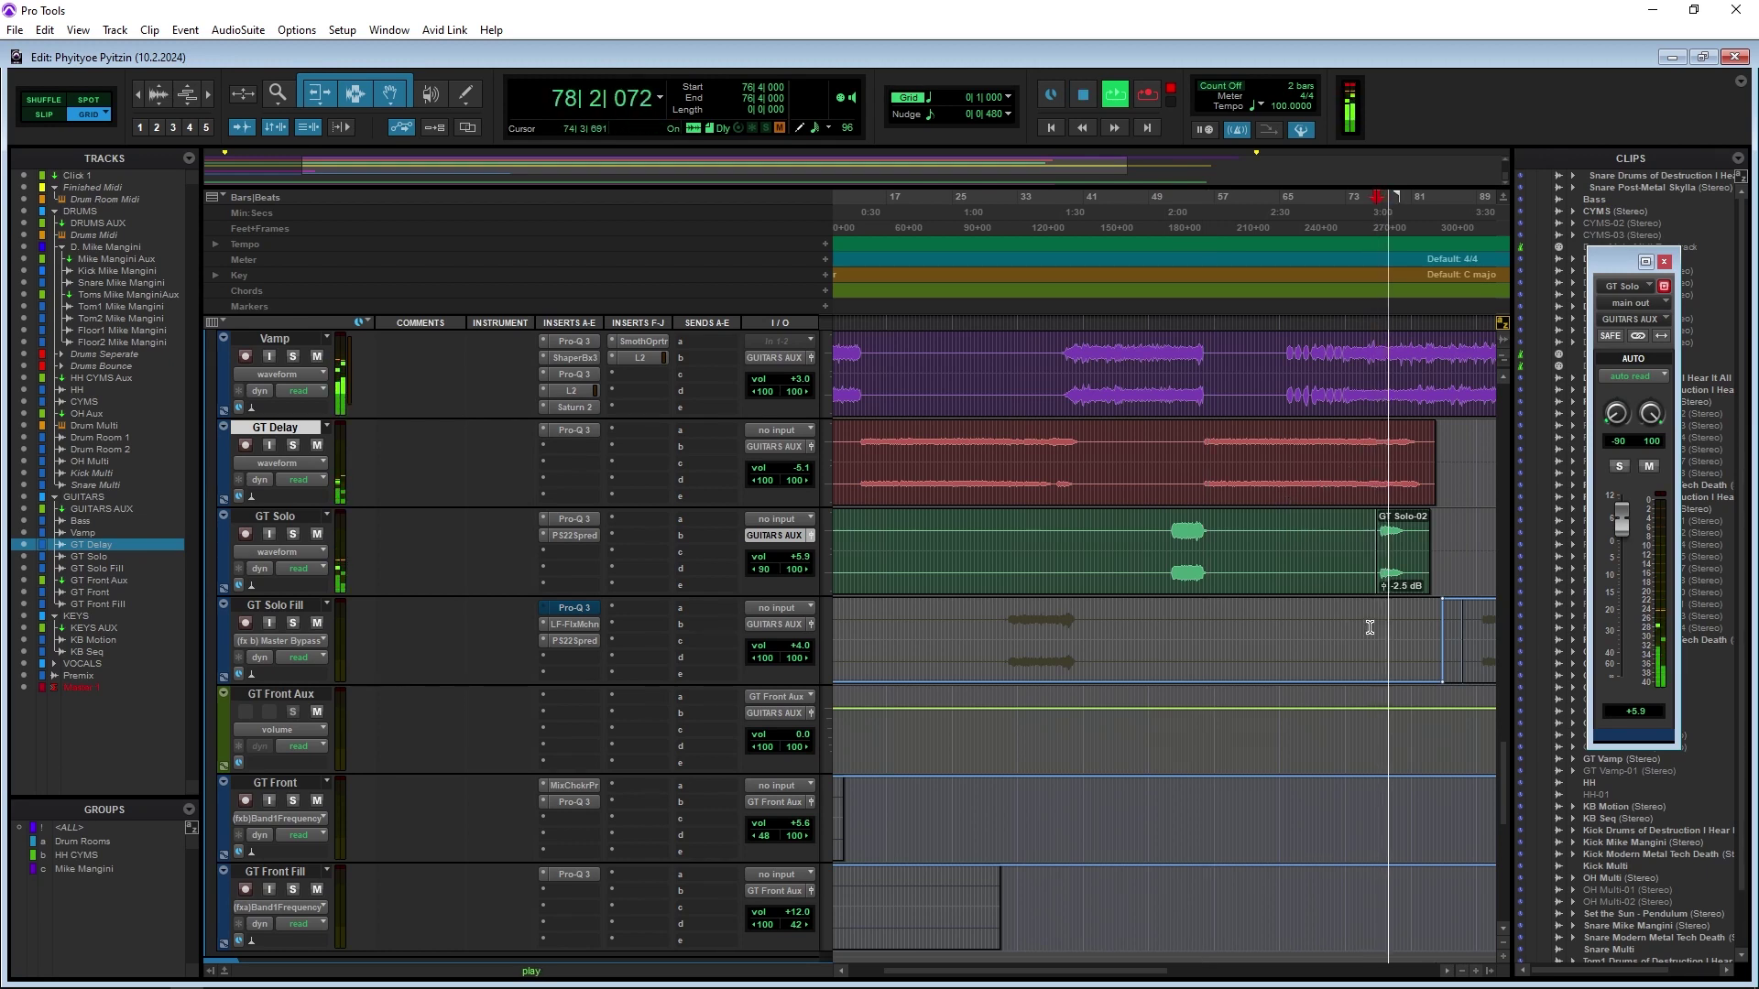
{"action": "key", "text": "space"}
{"action": "key", "text": "space"}
{"action": "left_click", "coordinate": [1387, 587], "text": "alt"}
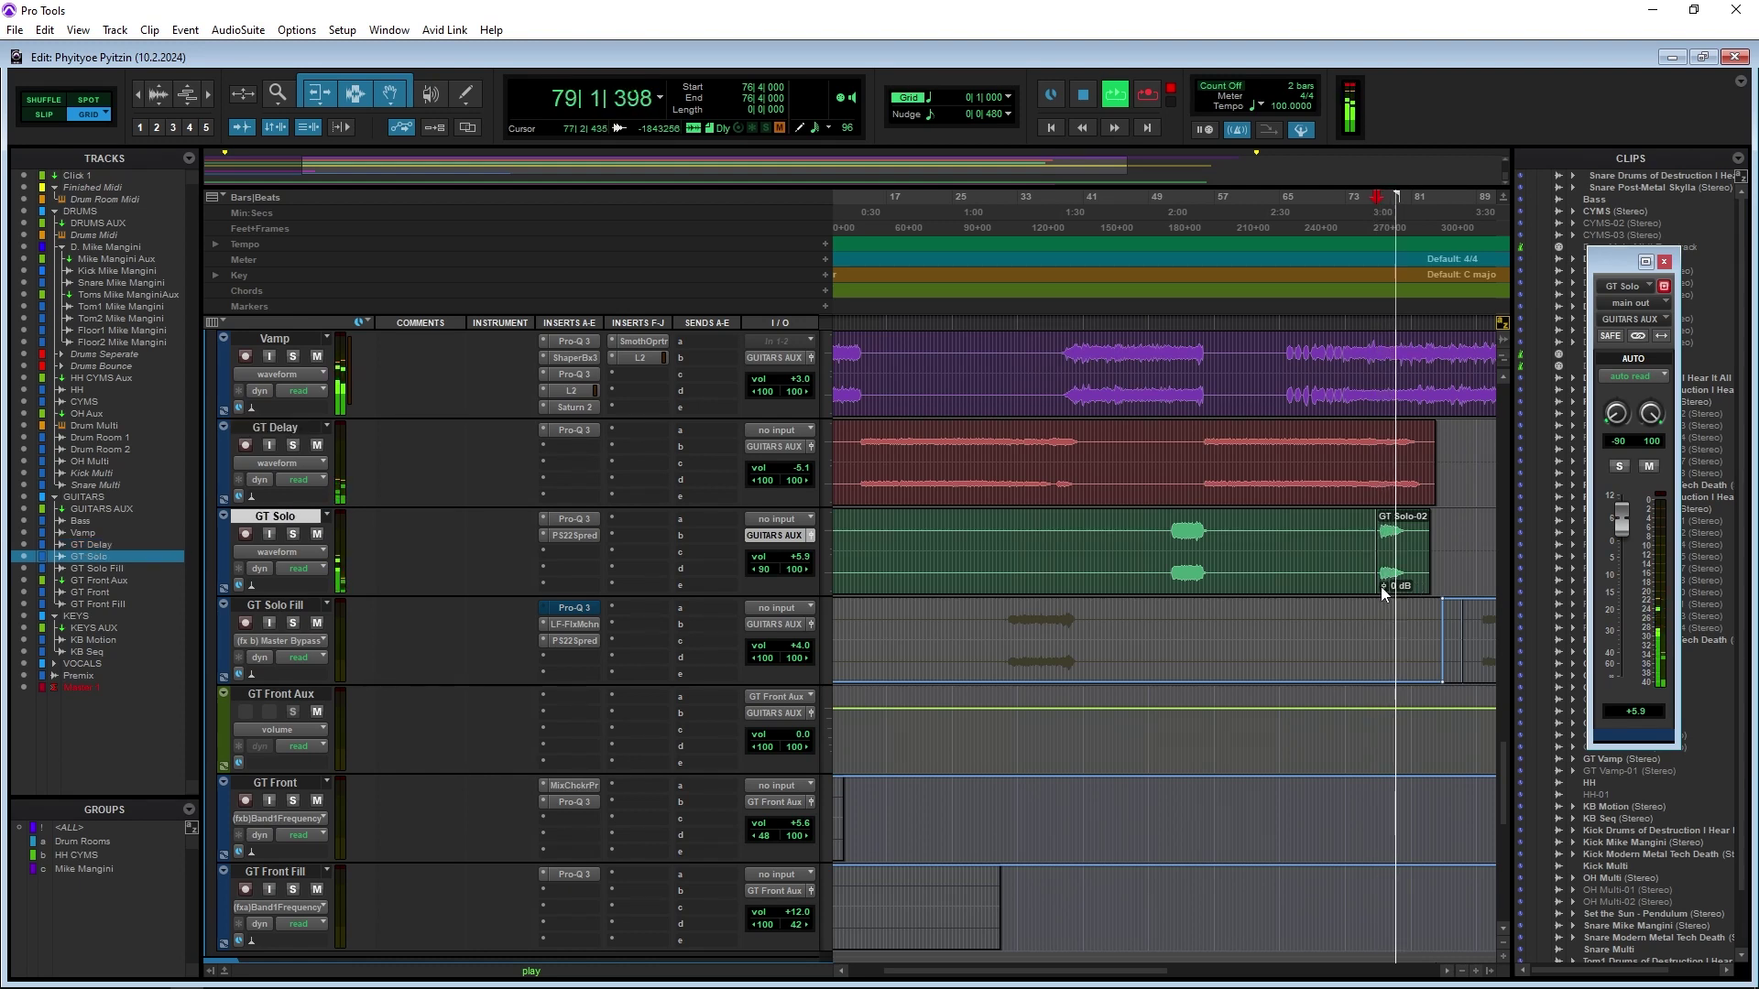
{"action": "key", "text": "space"}
{"action": "key", "text": "space"}
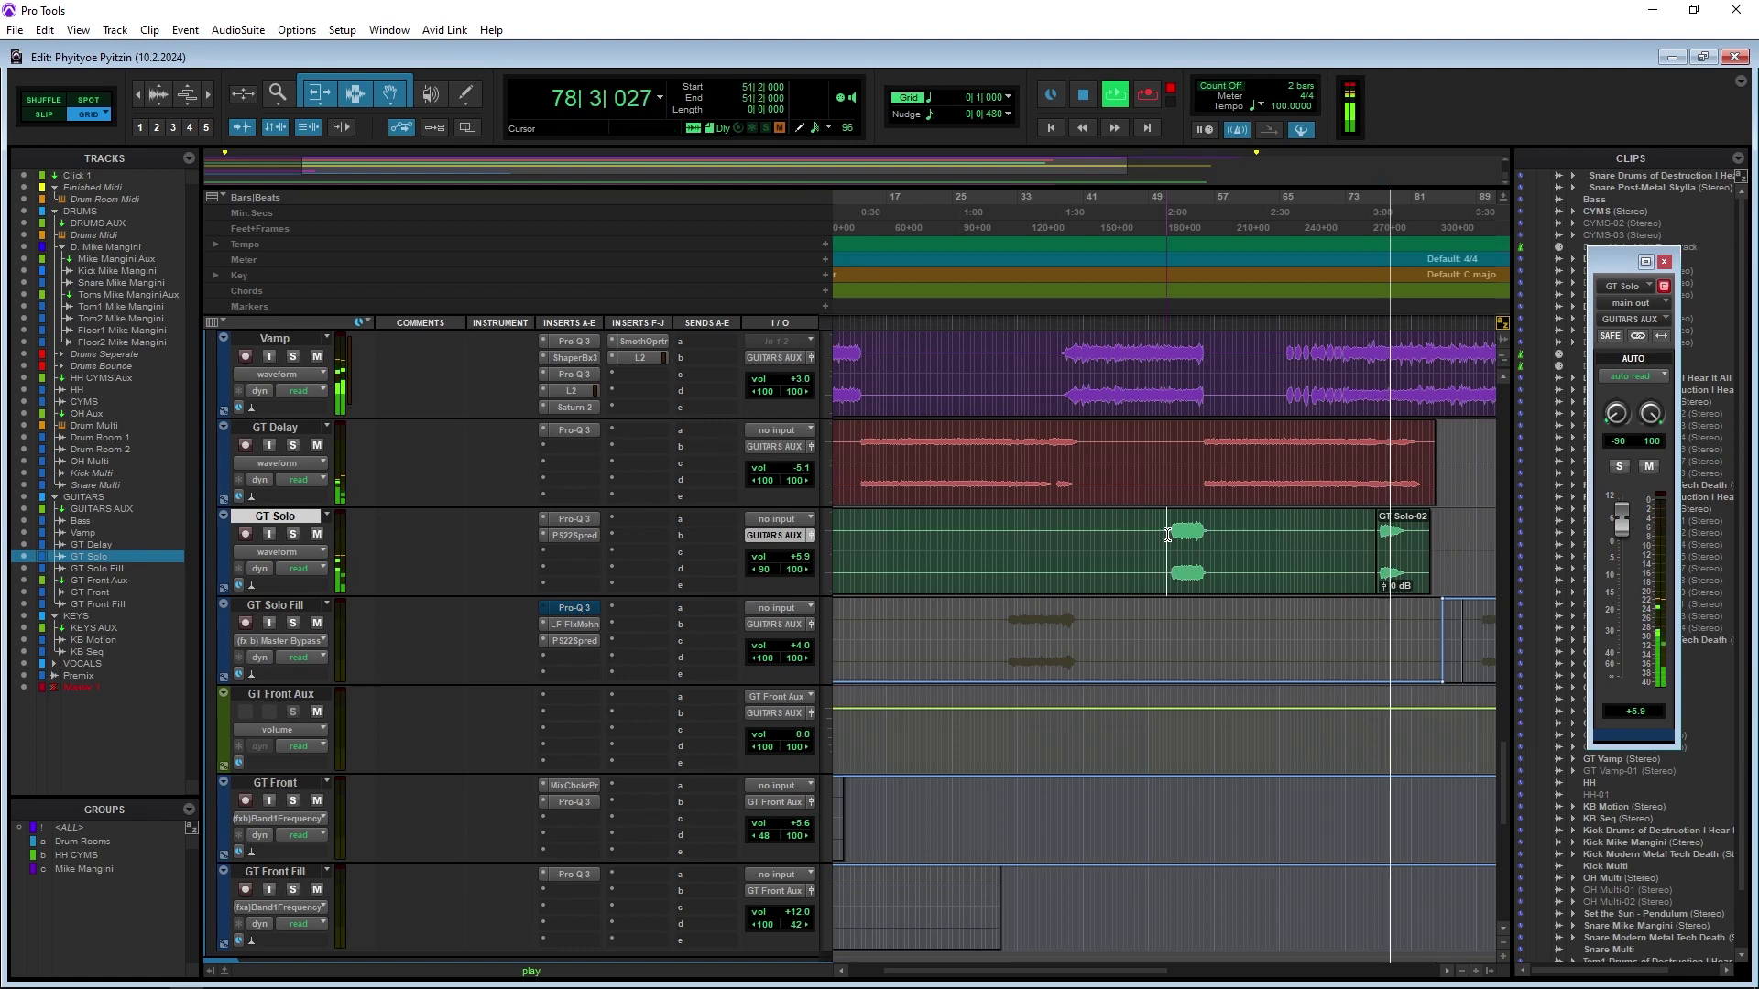
Reset the Vamp track's volume to 0.0 while replaying the solo, and continue playback from the earlier Vamp passage
{"action": "left_click", "coordinate": [1166, 535]}
{"action": "scroll", "coordinate": [1059, 621], "scroll_direction": "up", "scroll_amount": 2}
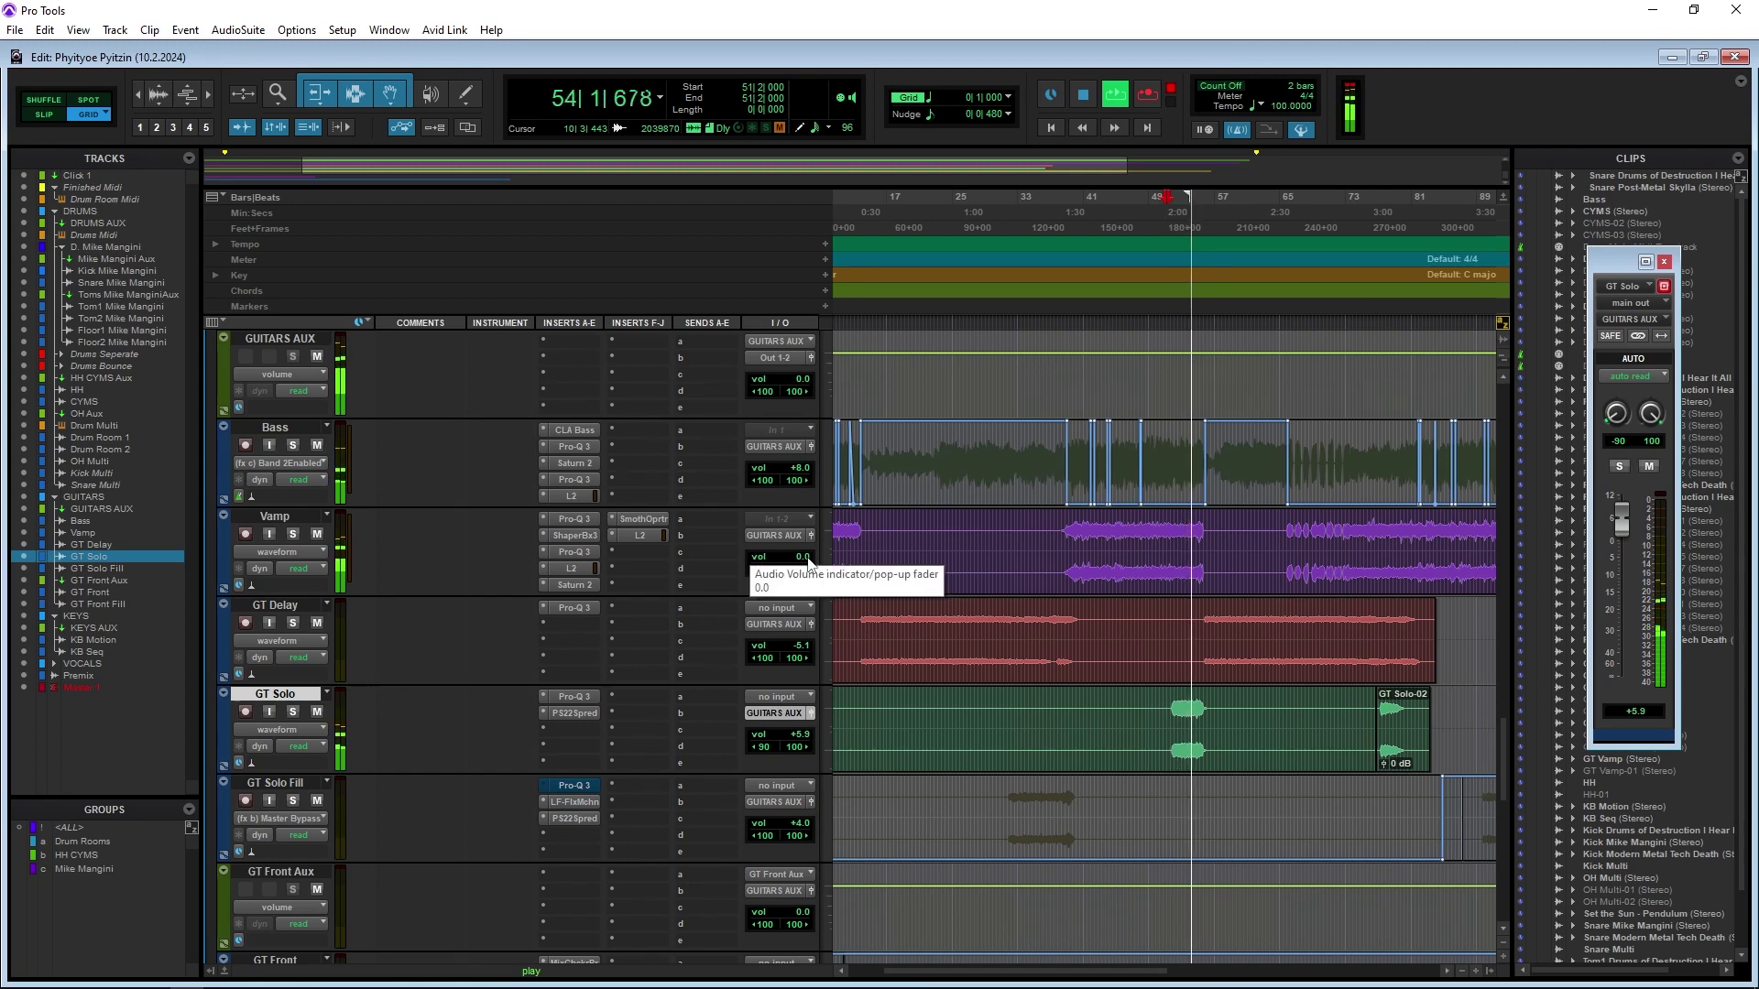
{"action": "left_click", "coordinate": [1062, 533]}
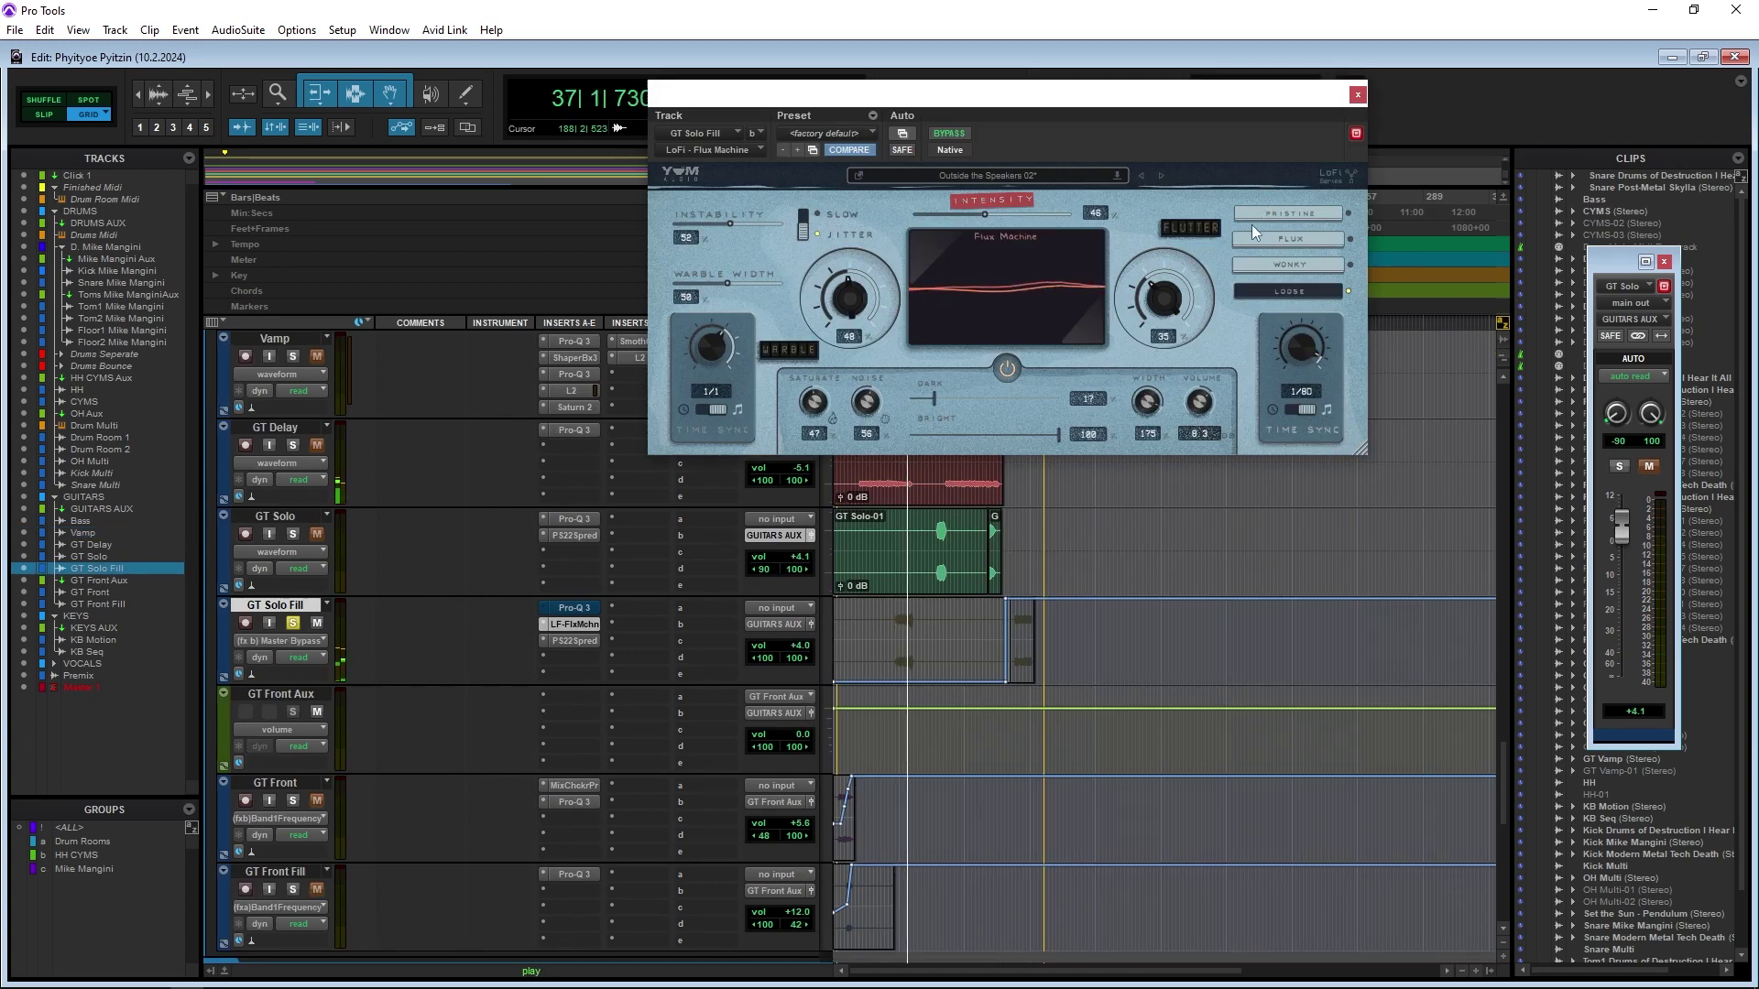
Set the flutter time sync of Flux Machine on the GT Solo Fill track to 1/4T
{"action": "left_click_drag", "start_coordinate": [1251, 223], "coordinate": [1250, 161]}
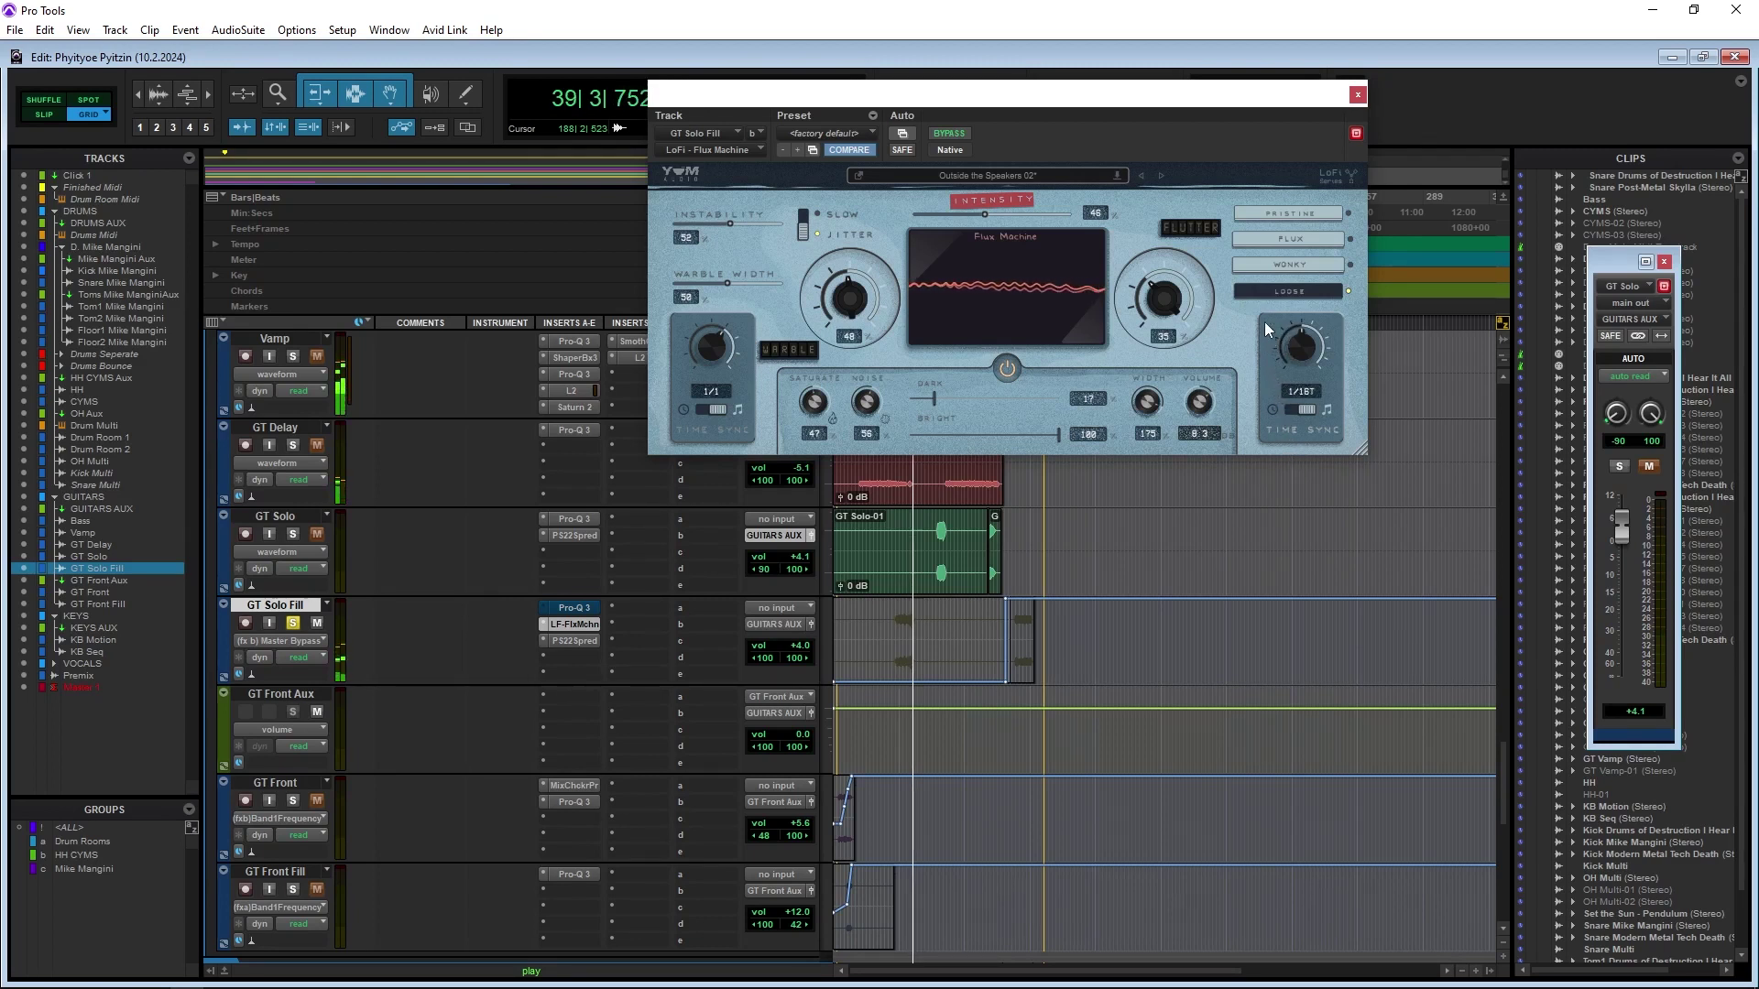
{"action": "left_click_drag", "start_coordinate": [1260, 289], "coordinate": [1244, 228]}
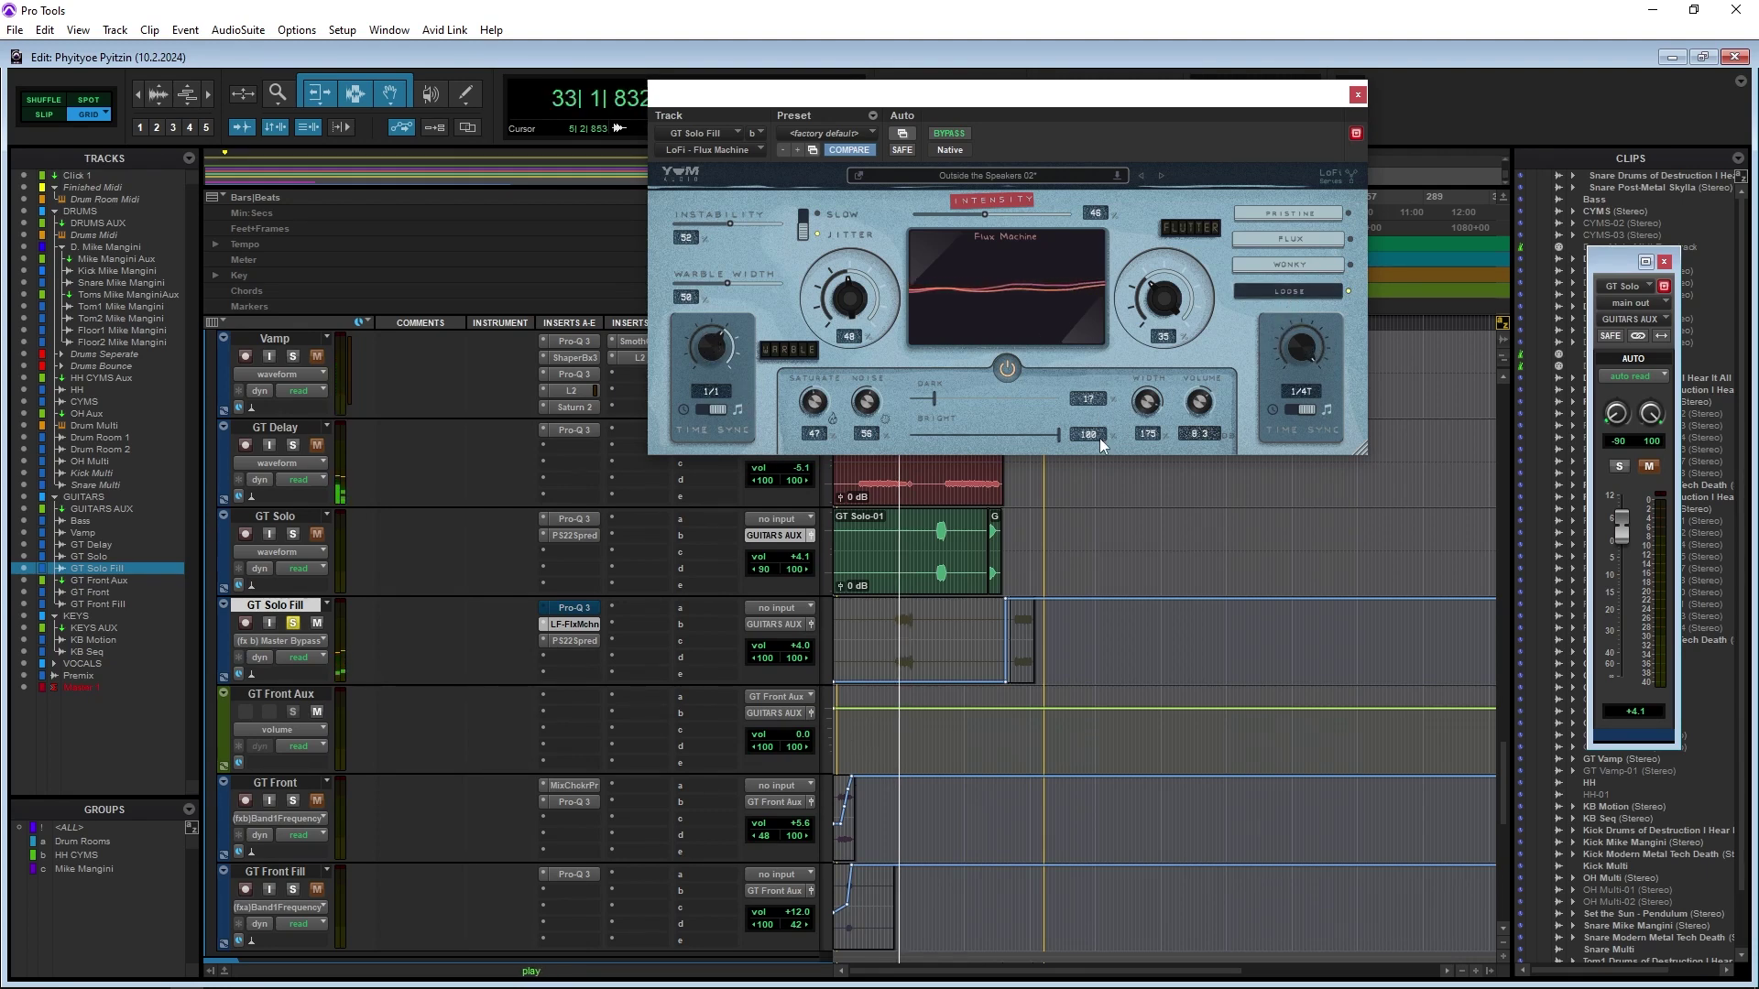
{"action": "left_click", "coordinate": [1274, 411]}
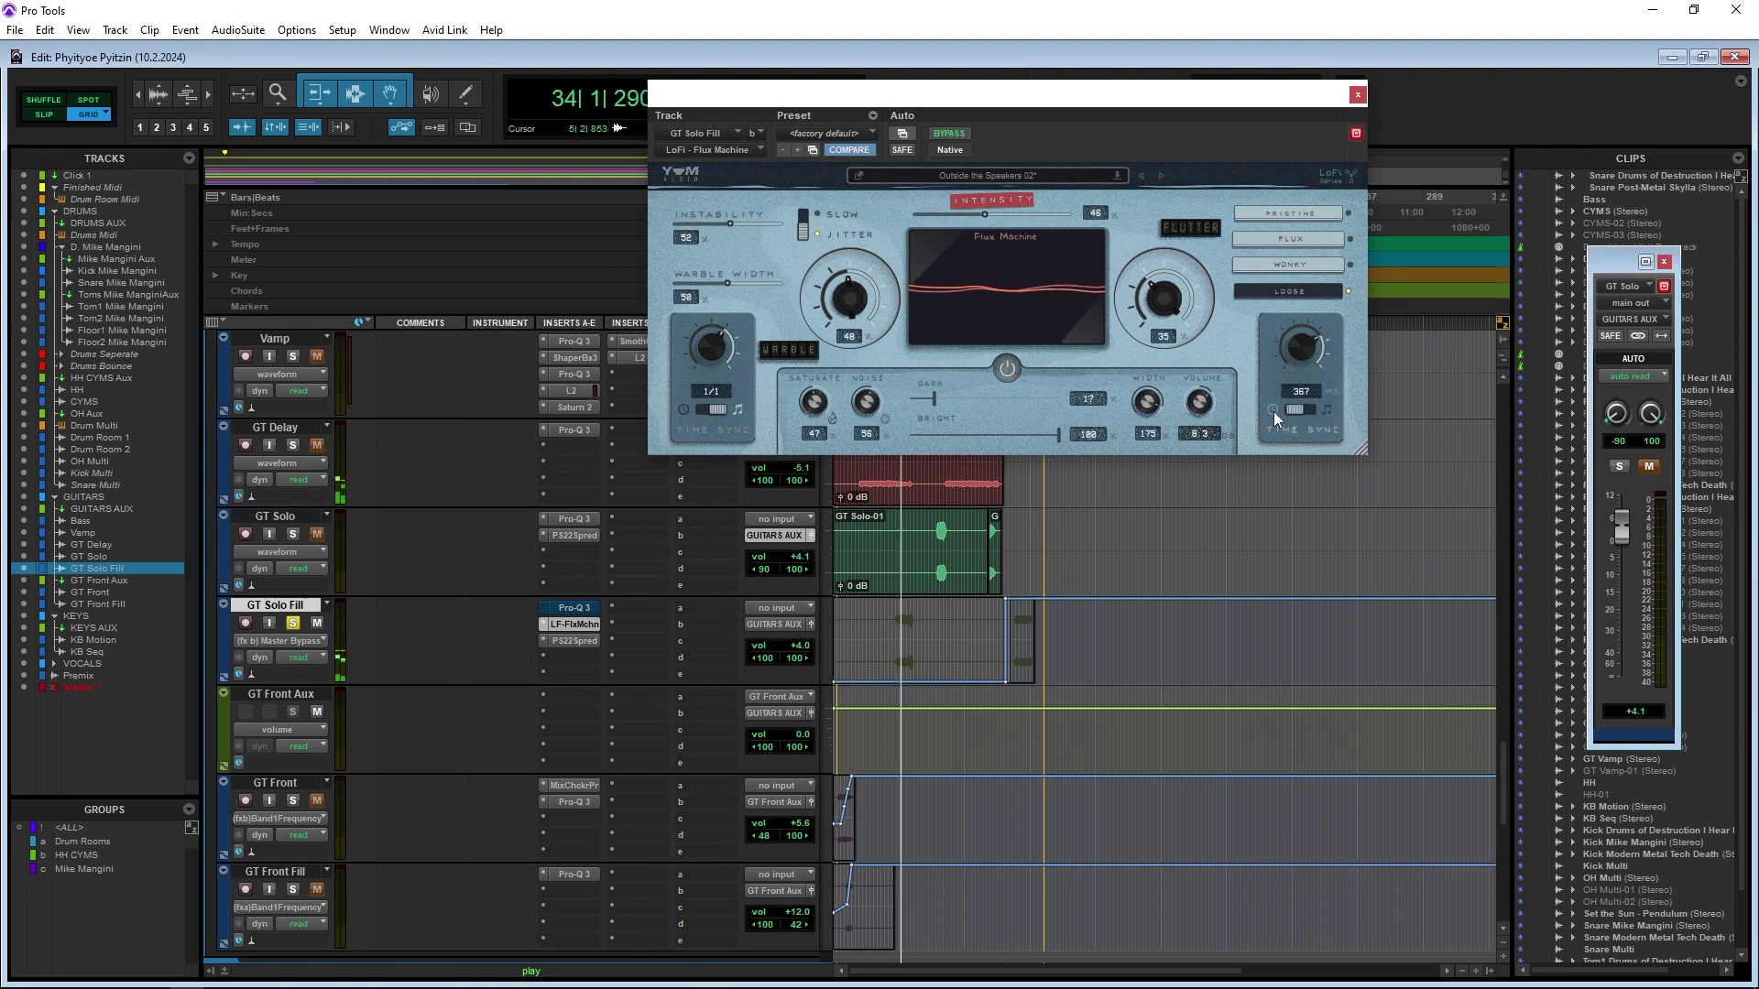
{"action": "left_click", "coordinate": [1328, 407]}
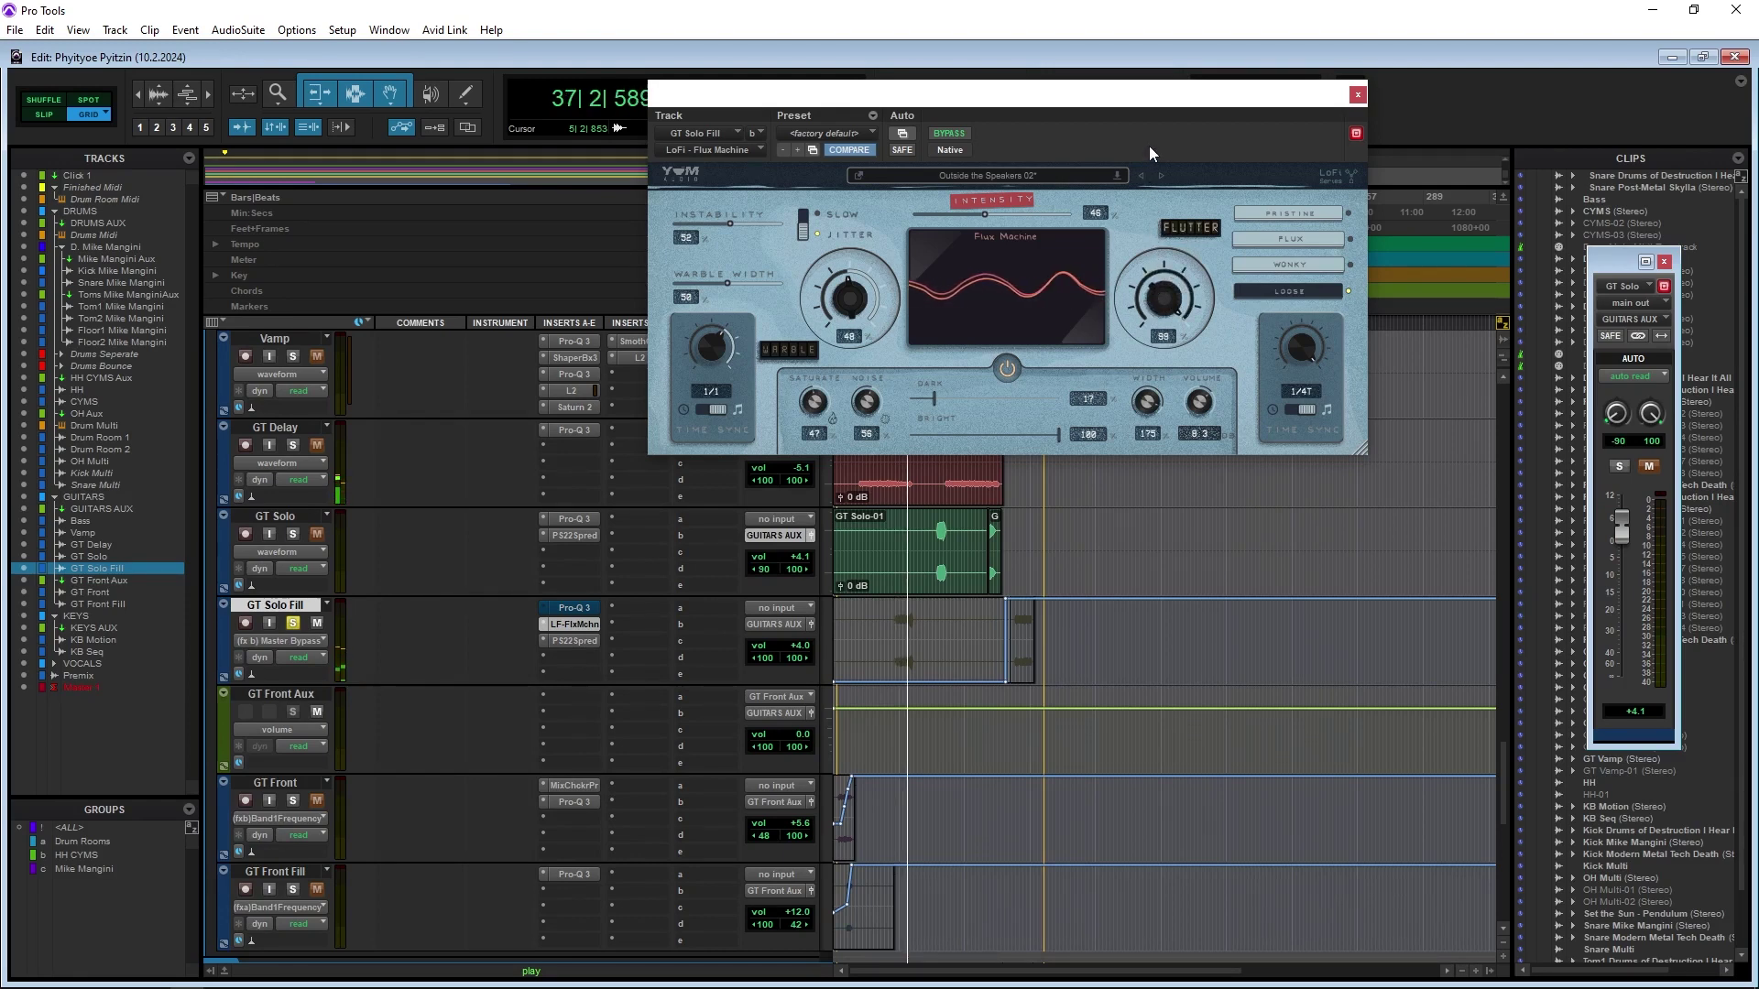
Raise Flux Machine's warble amount and fine-tune its output volume, comparing against the bypassed sound
{"action": "mouse_move", "coordinate": [859, 310]}
{"action": "left_mouse_down"}
{"action": "mouse_move", "coordinate": [855, 216]}
{"action": "mouse_move", "coordinate": [854, 277]}
{"action": "left_mouse_up"}
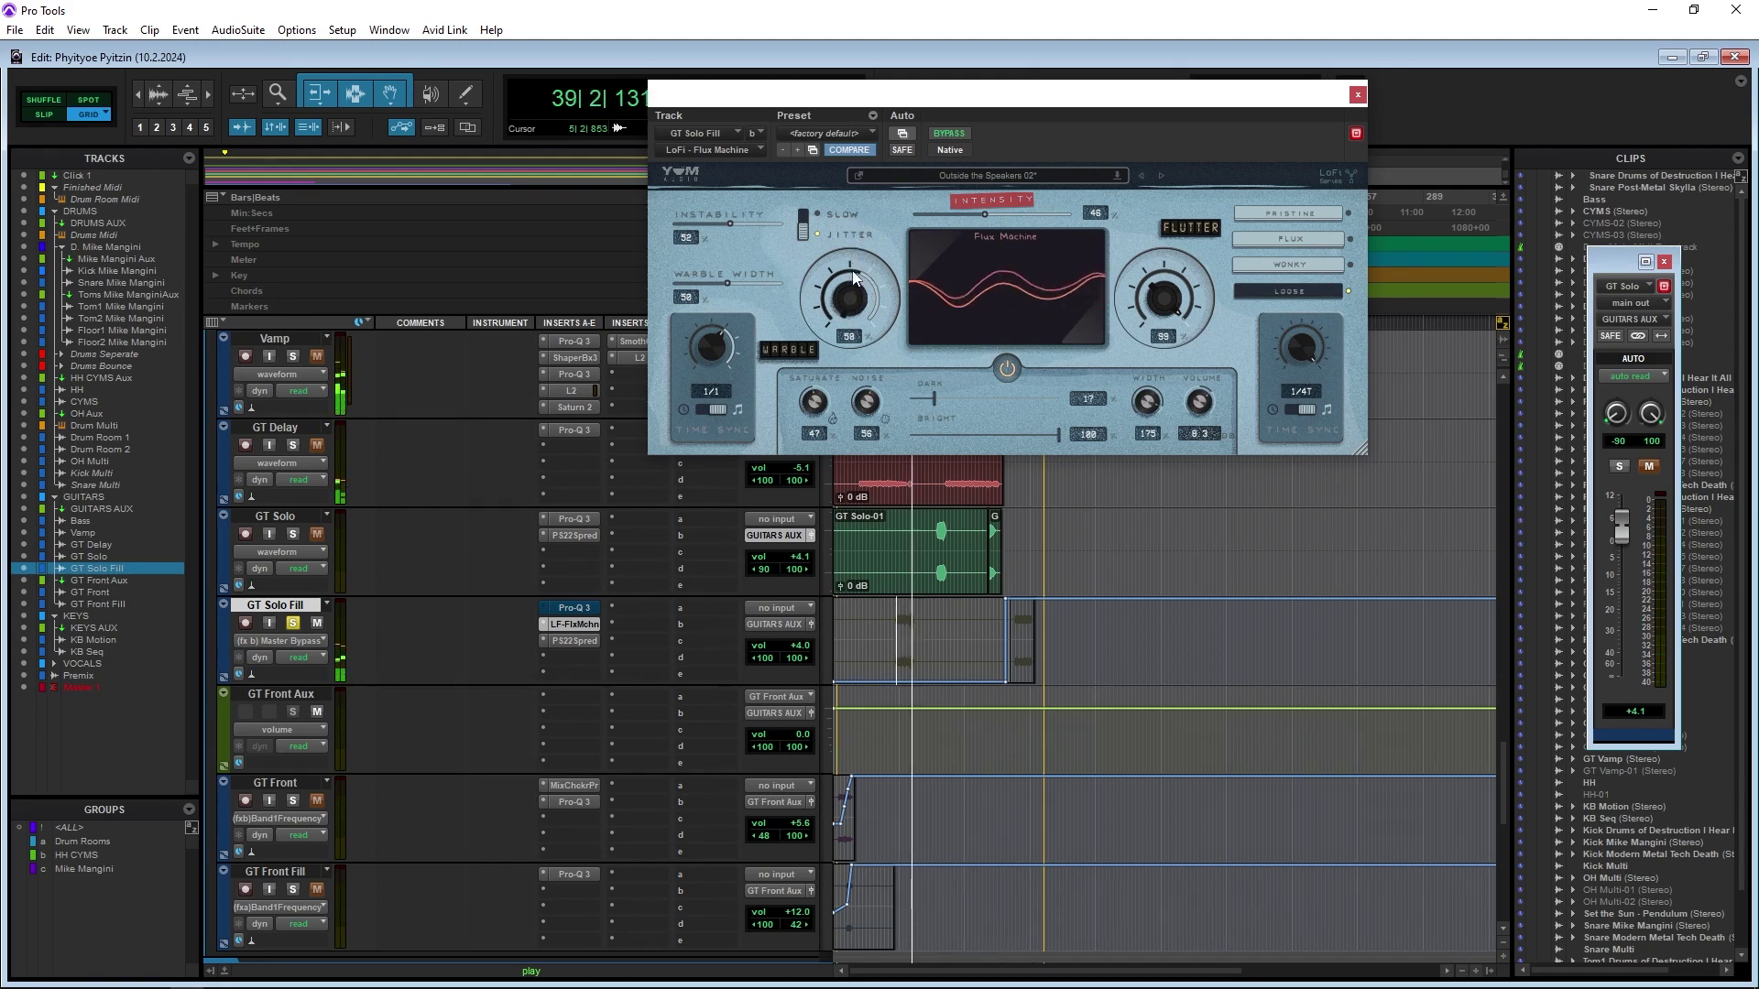
{"action": "left_click", "coordinate": [961, 135]}
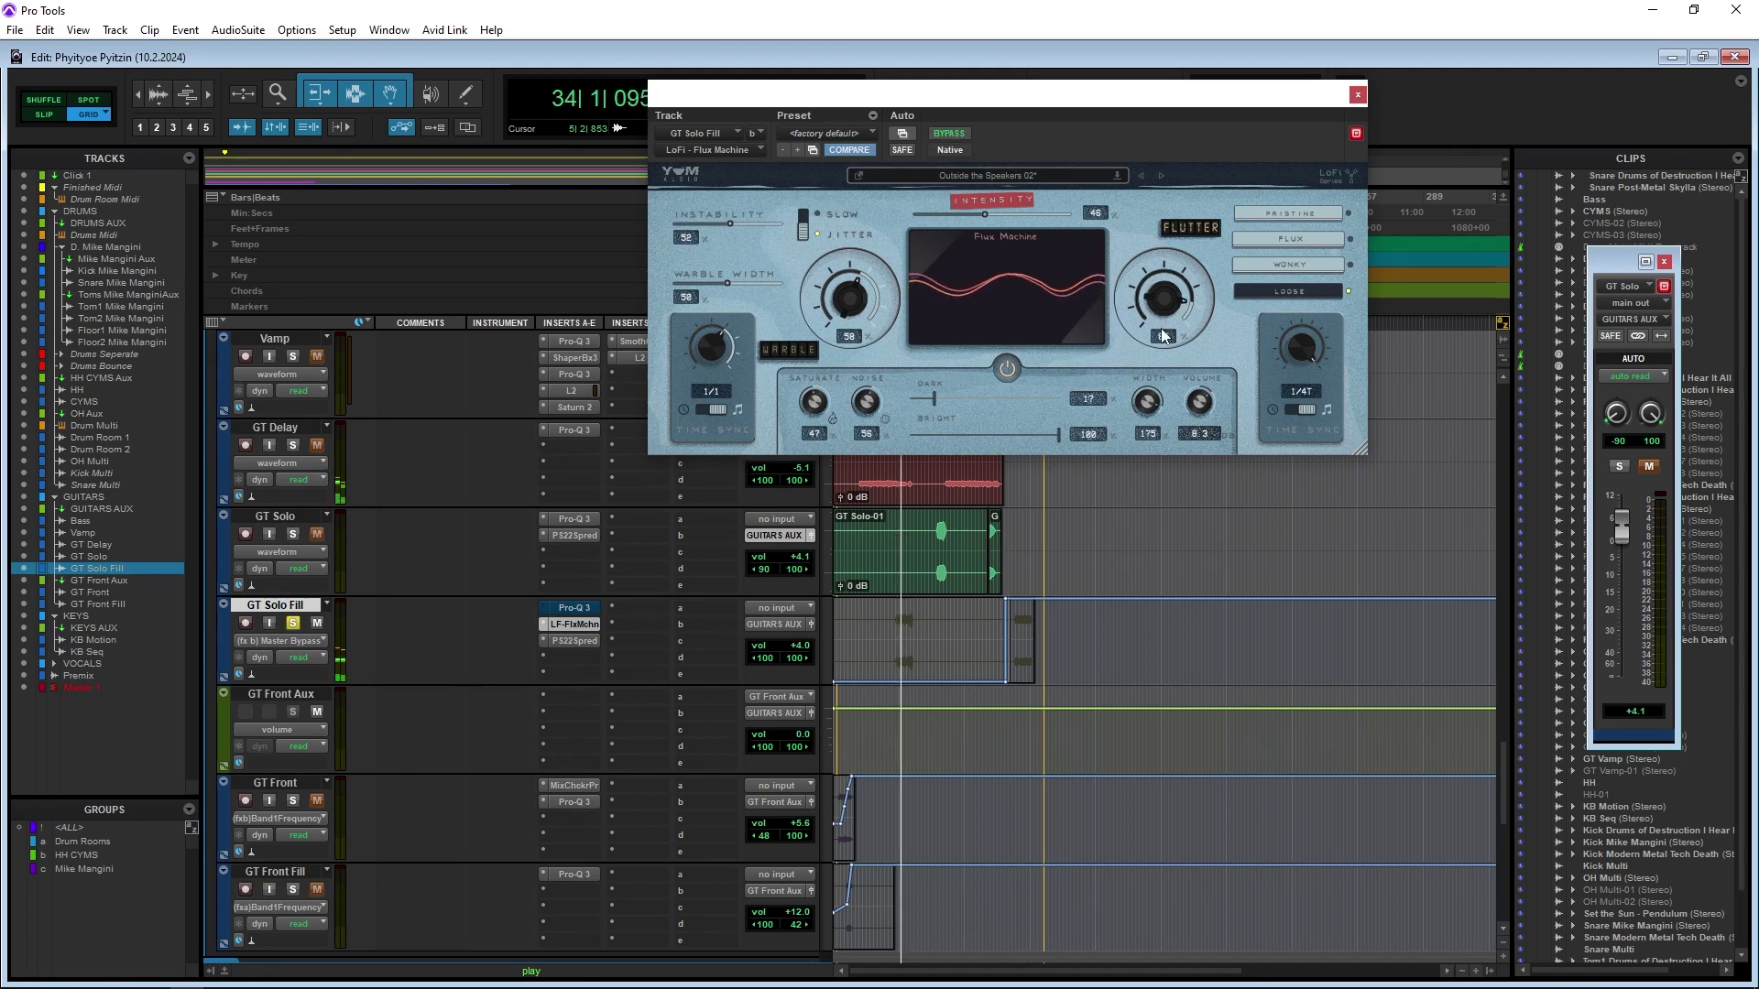
{"action": "left_click_drag", "start_coordinate": [1198, 410], "coordinate": [1198, 421]}
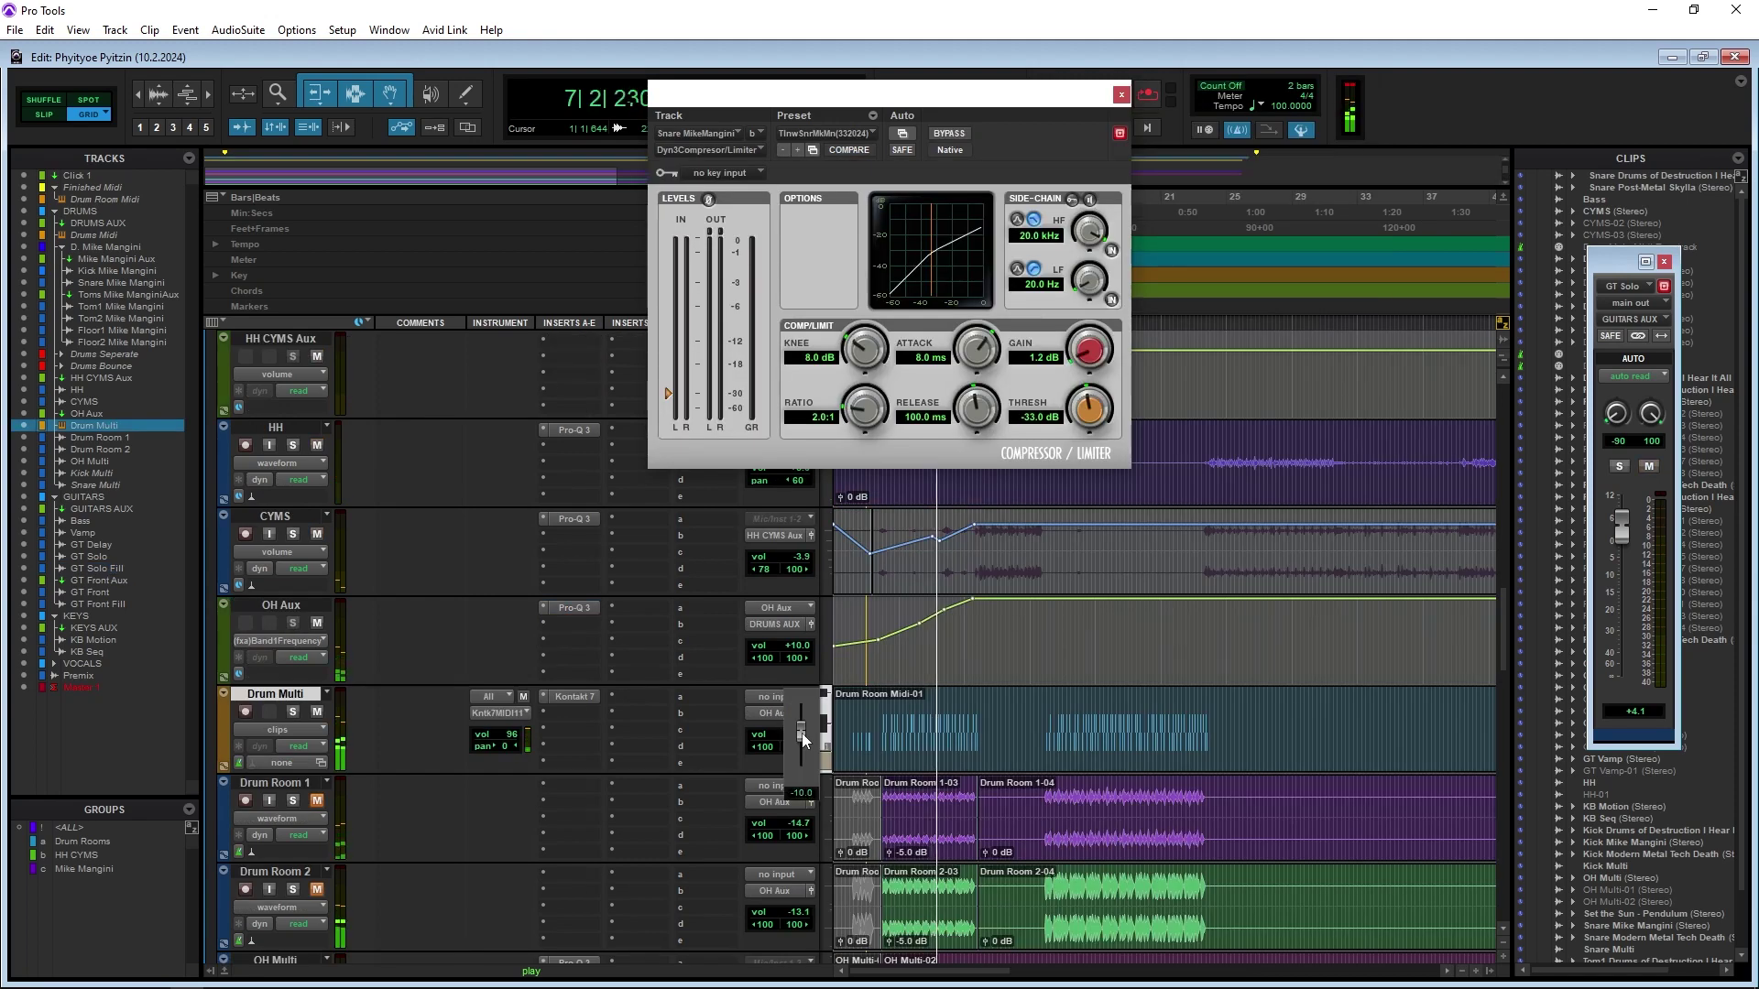
Set the Drum Multi track's volume to -10.0 and the OH Aux volume to +8.0
{"action": "left_click_drag", "start_coordinate": [801, 733], "coordinate": [803, 740]}
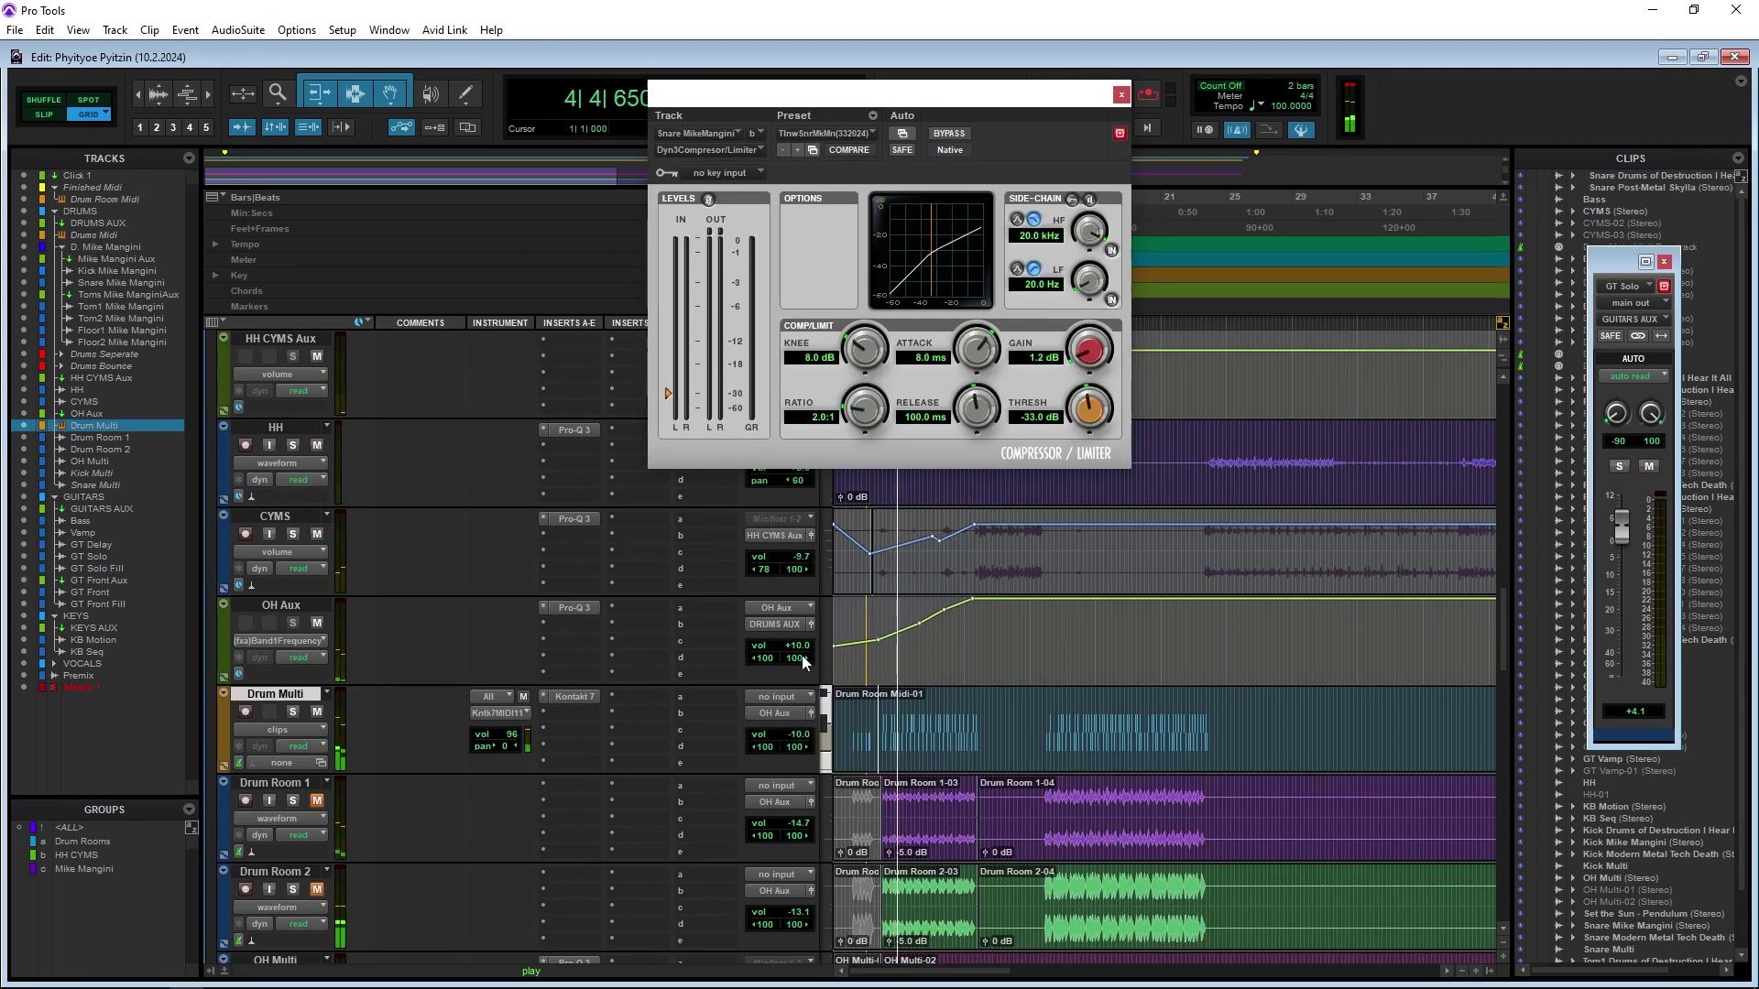
{"action": "left_click_drag", "start_coordinate": [800, 645], "coordinate": [804, 674]}
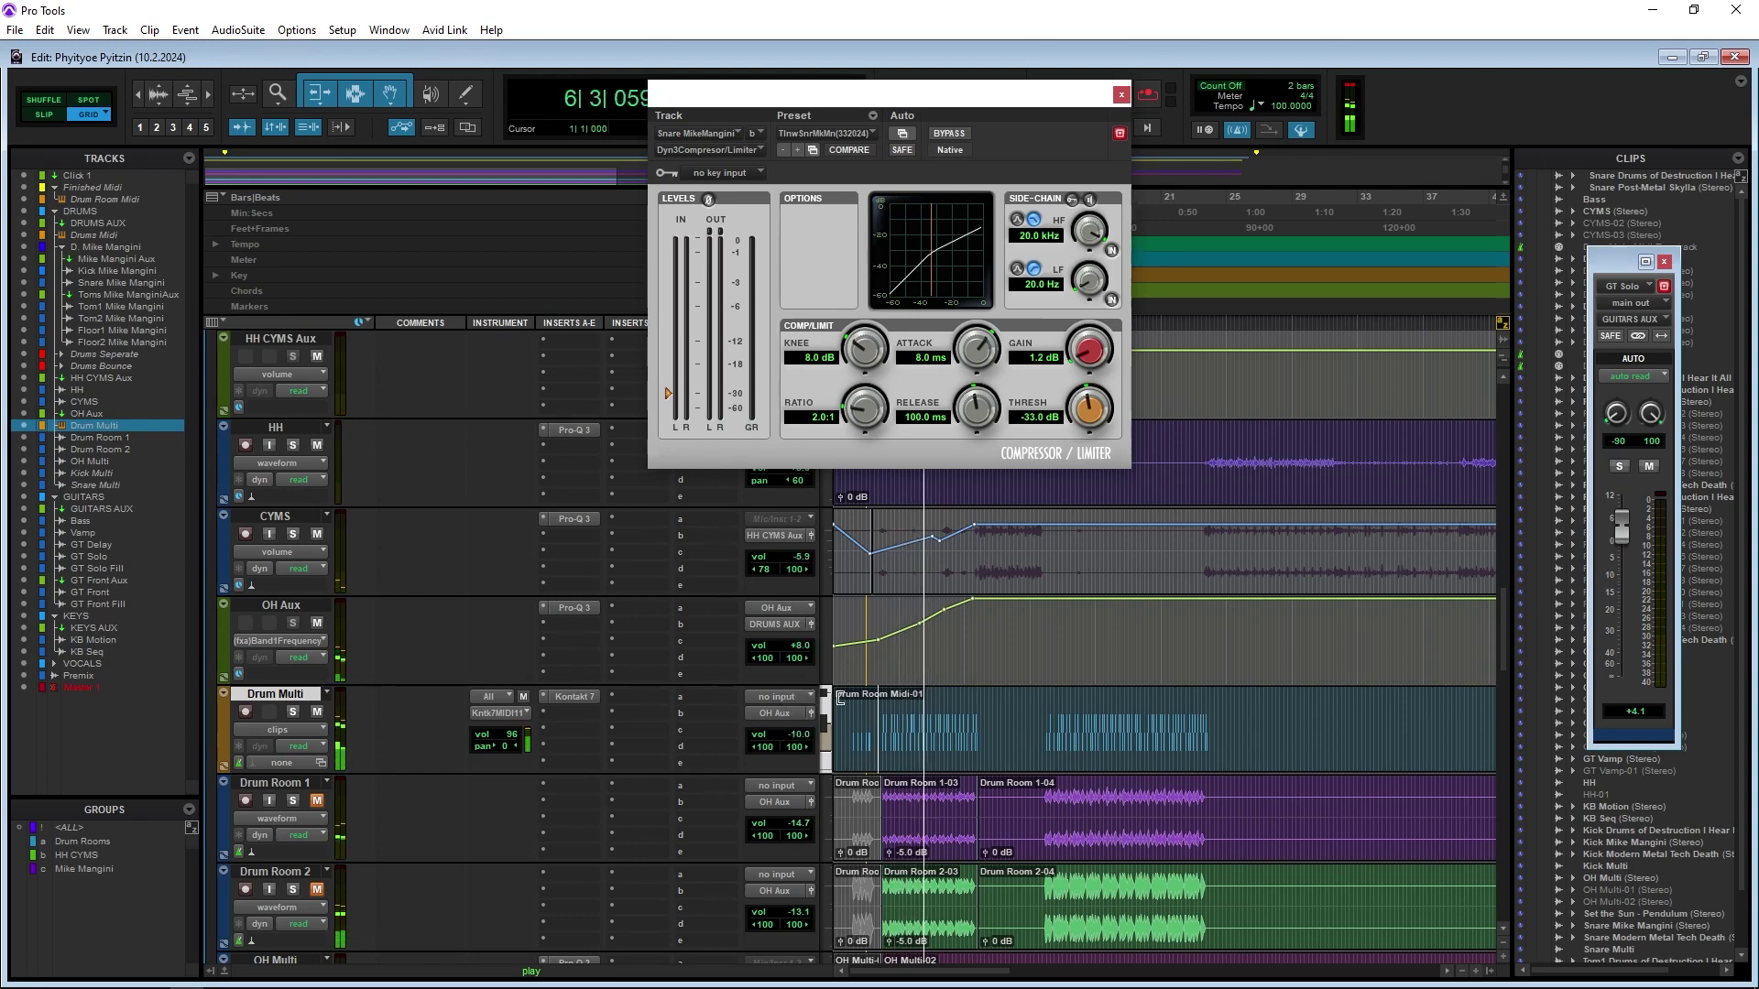
Set the GT Front track's volume to -2.4 and raise the GT Front Fill track's volume
{"action": "scroll", "coordinate": [841, 706], "scroll_direction": "down", "scroll_amount": 5}
{"action": "scroll", "coordinate": [841, 707], "scroll_direction": "down", "scroll_amount": 2}
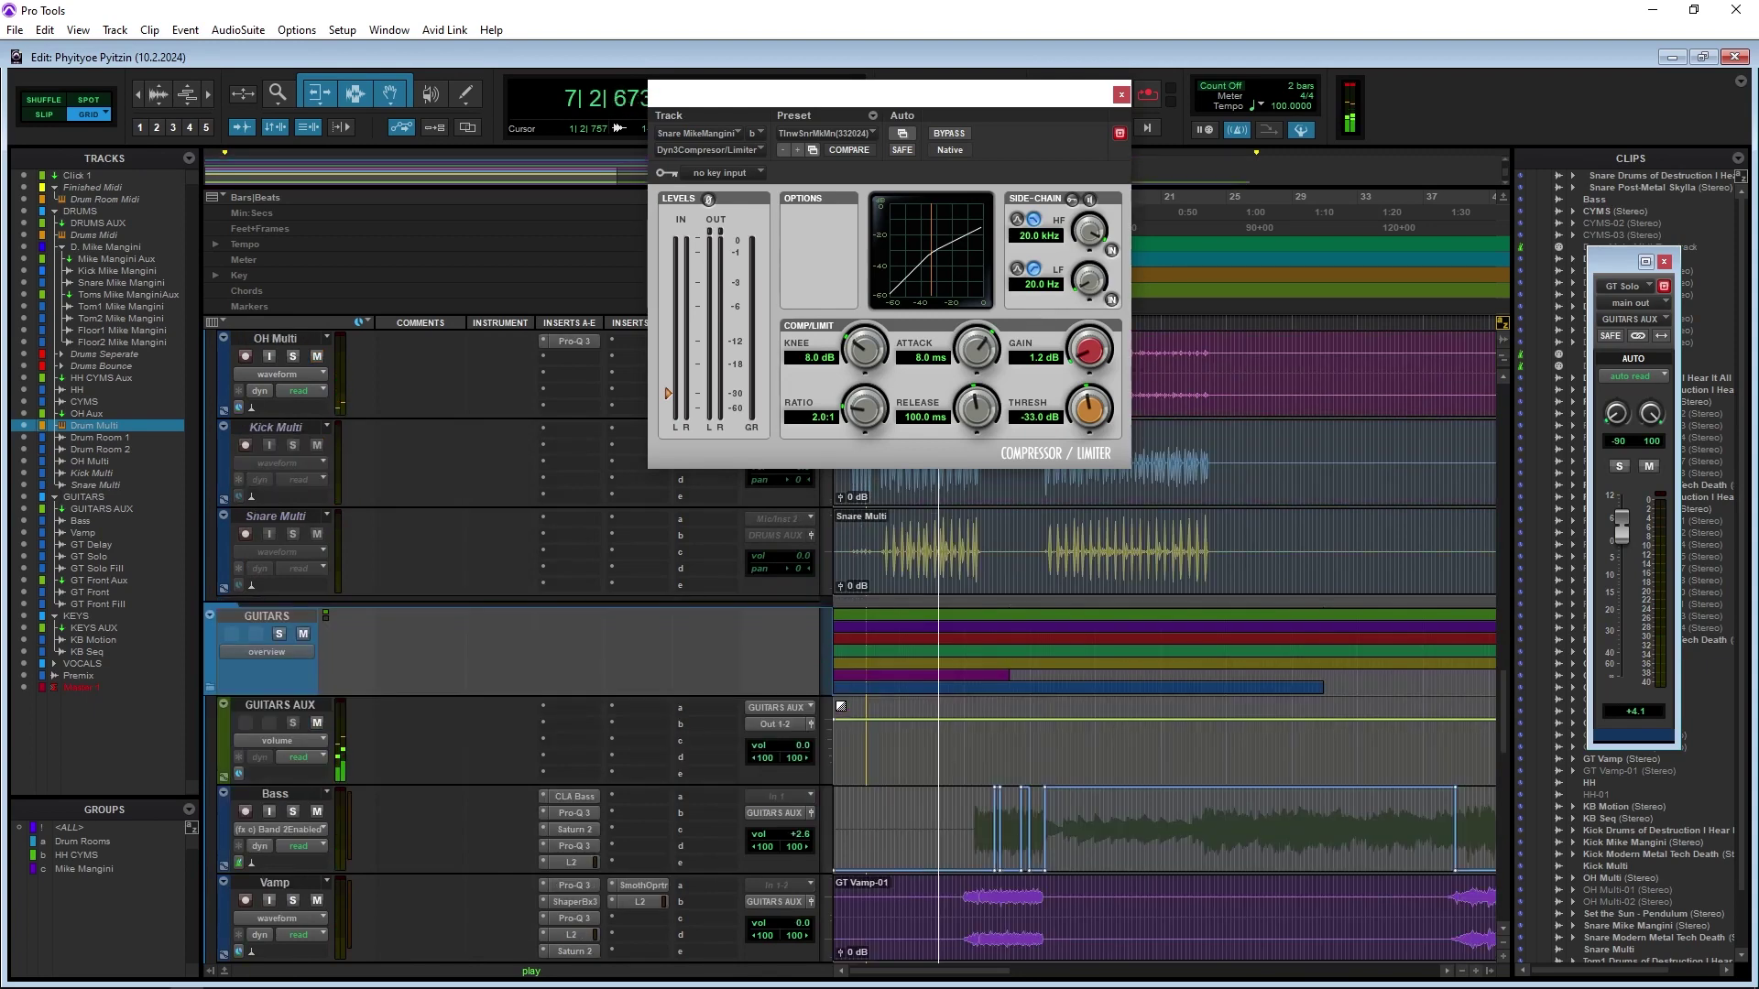
{"action": "scroll", "coordinate": [841, 706], "scroll_direction": "down", "scroll_amount": 6}
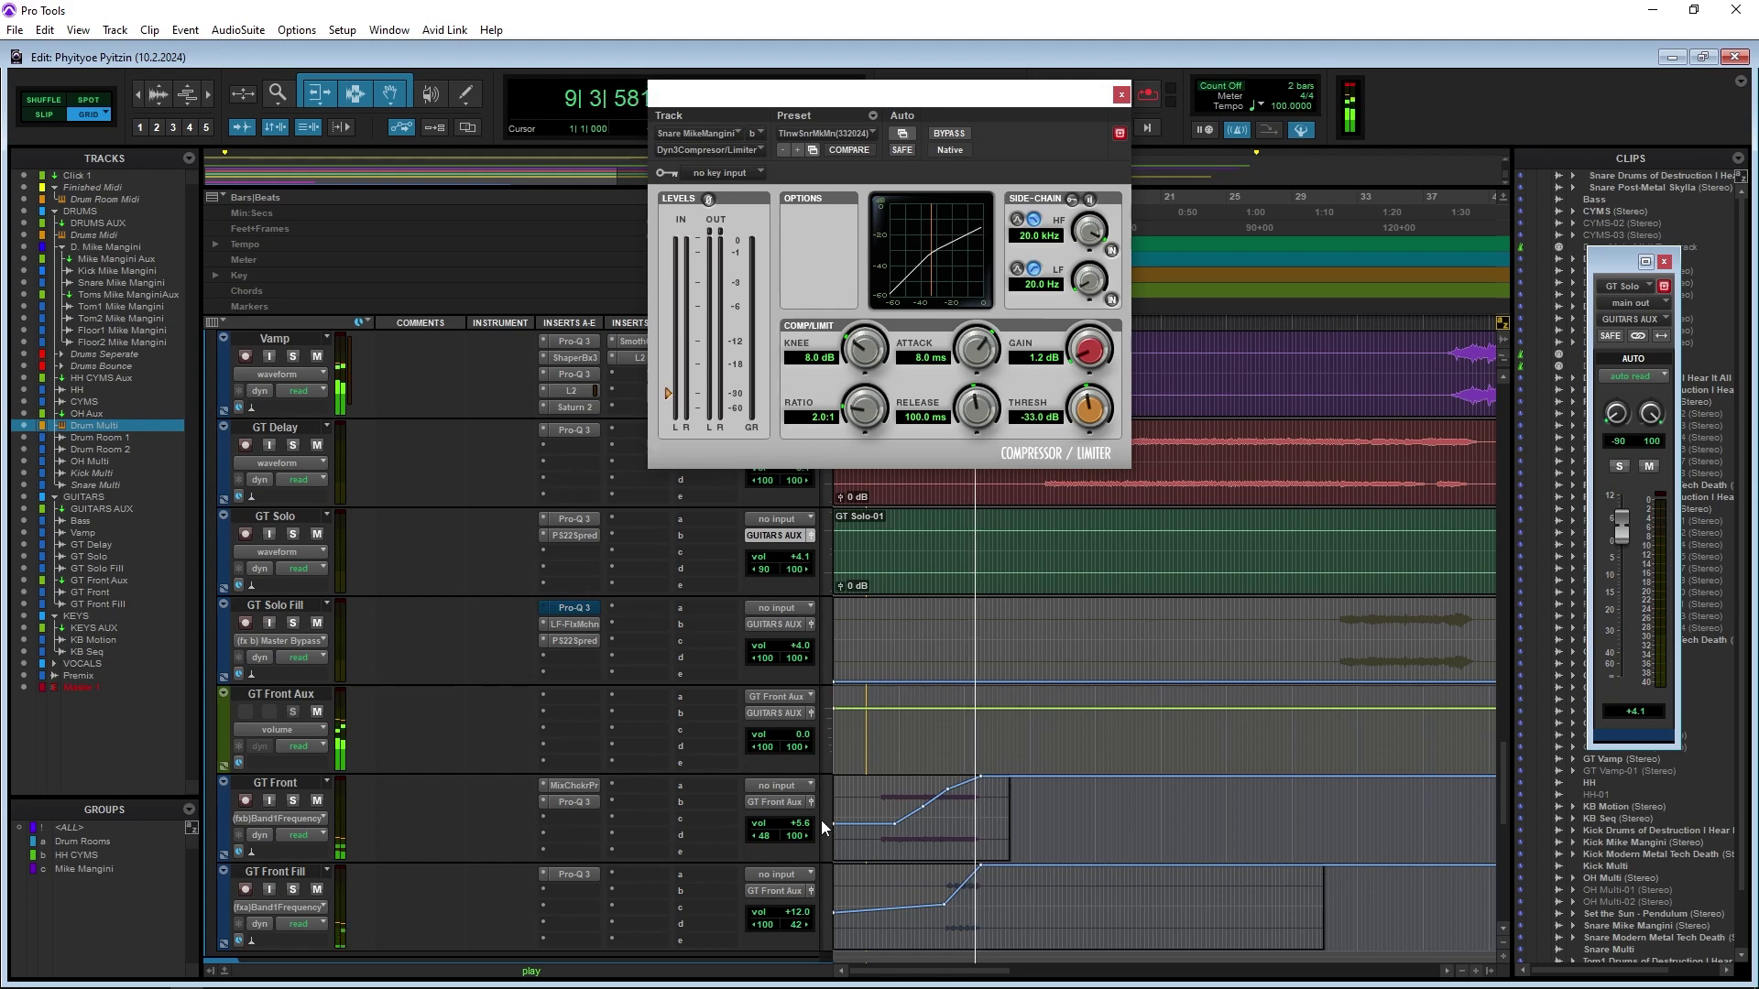
{"action": "scroll", "coordinate": [872, 852], "scroll_direction": "down", "scroll_amount": 2}
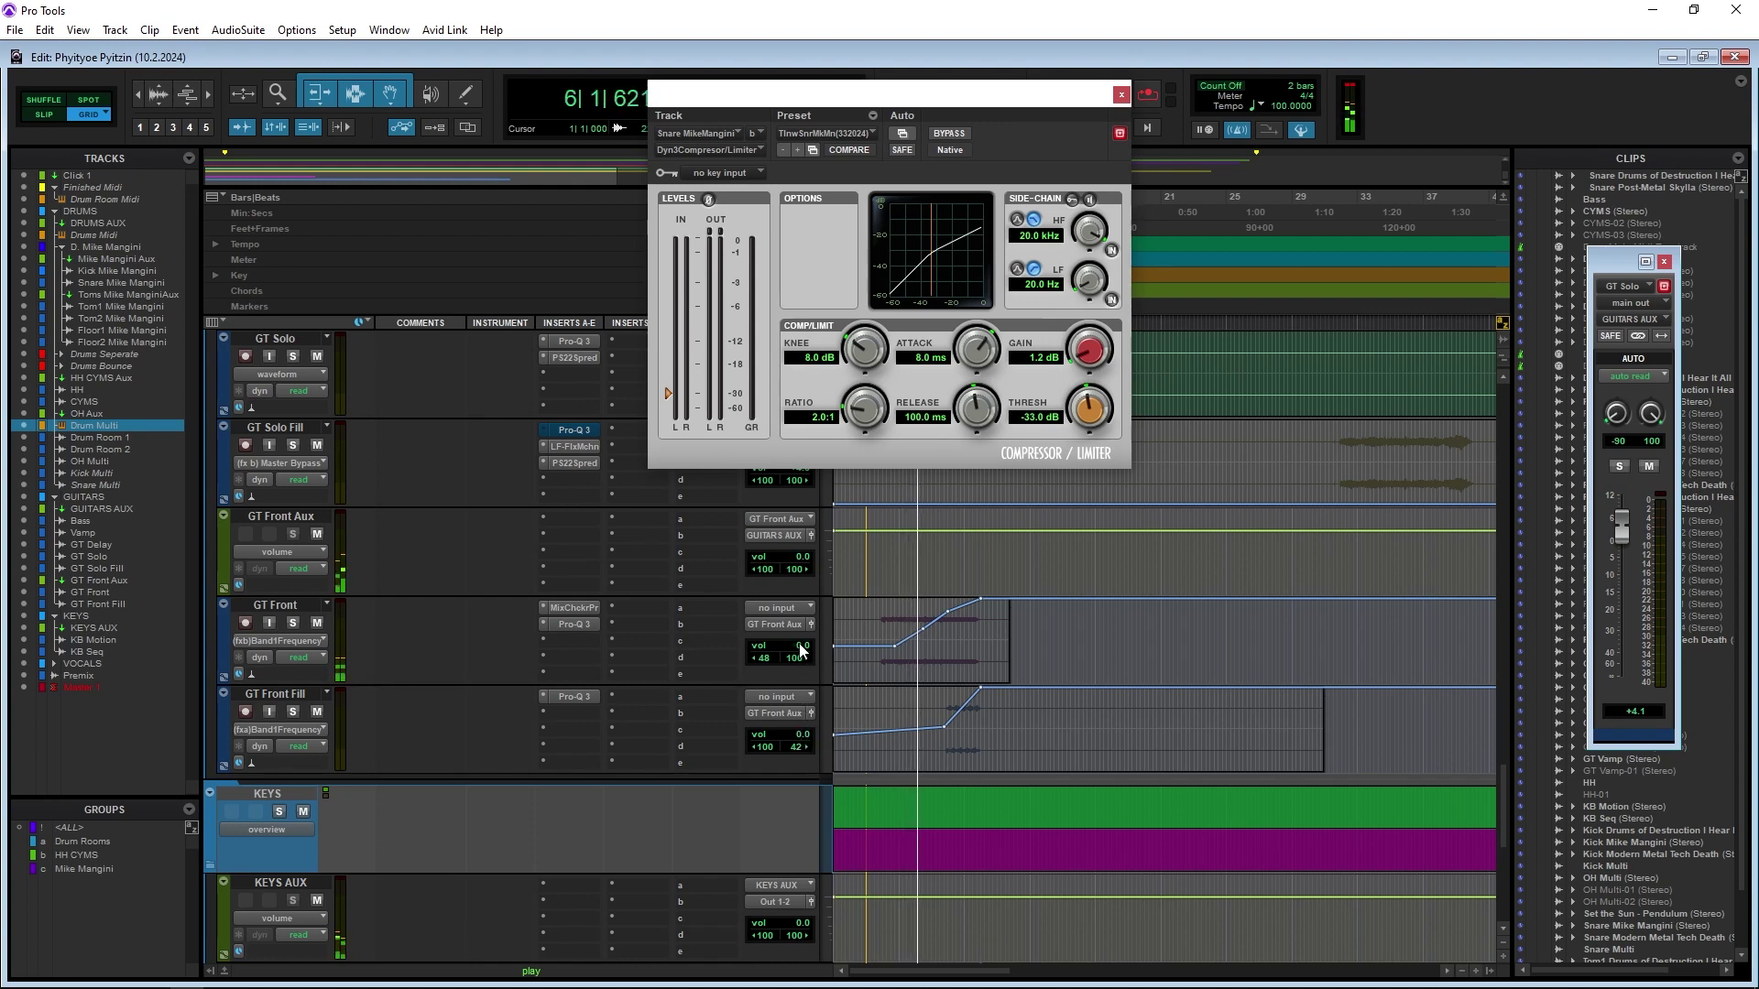
{"action": "left_click_drag", "start_coordinate": [800, 644], "coordinate": [807, 678]}
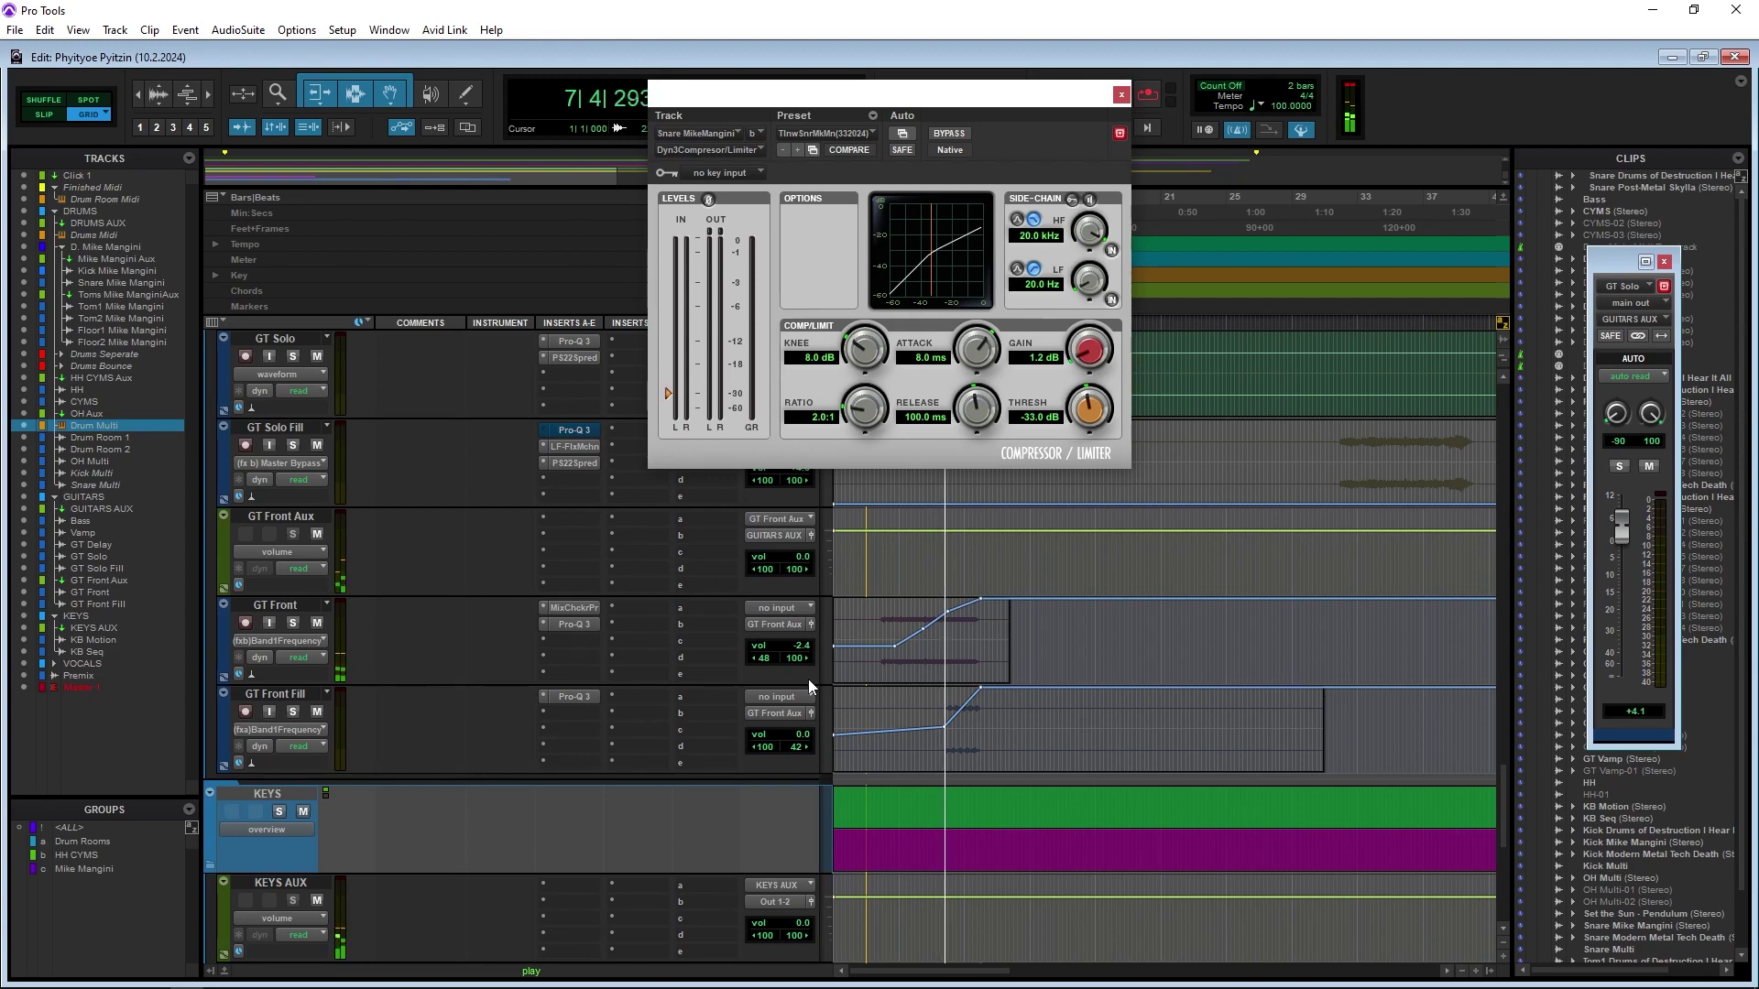
{"action": "left_click_drag", "start_coordinate": [802, 735], "coordinate": [799, 696]}
{"action": "scroll", "coordinate": [800, 696], "scroll_direction": "down", "scroll_amount": 2}
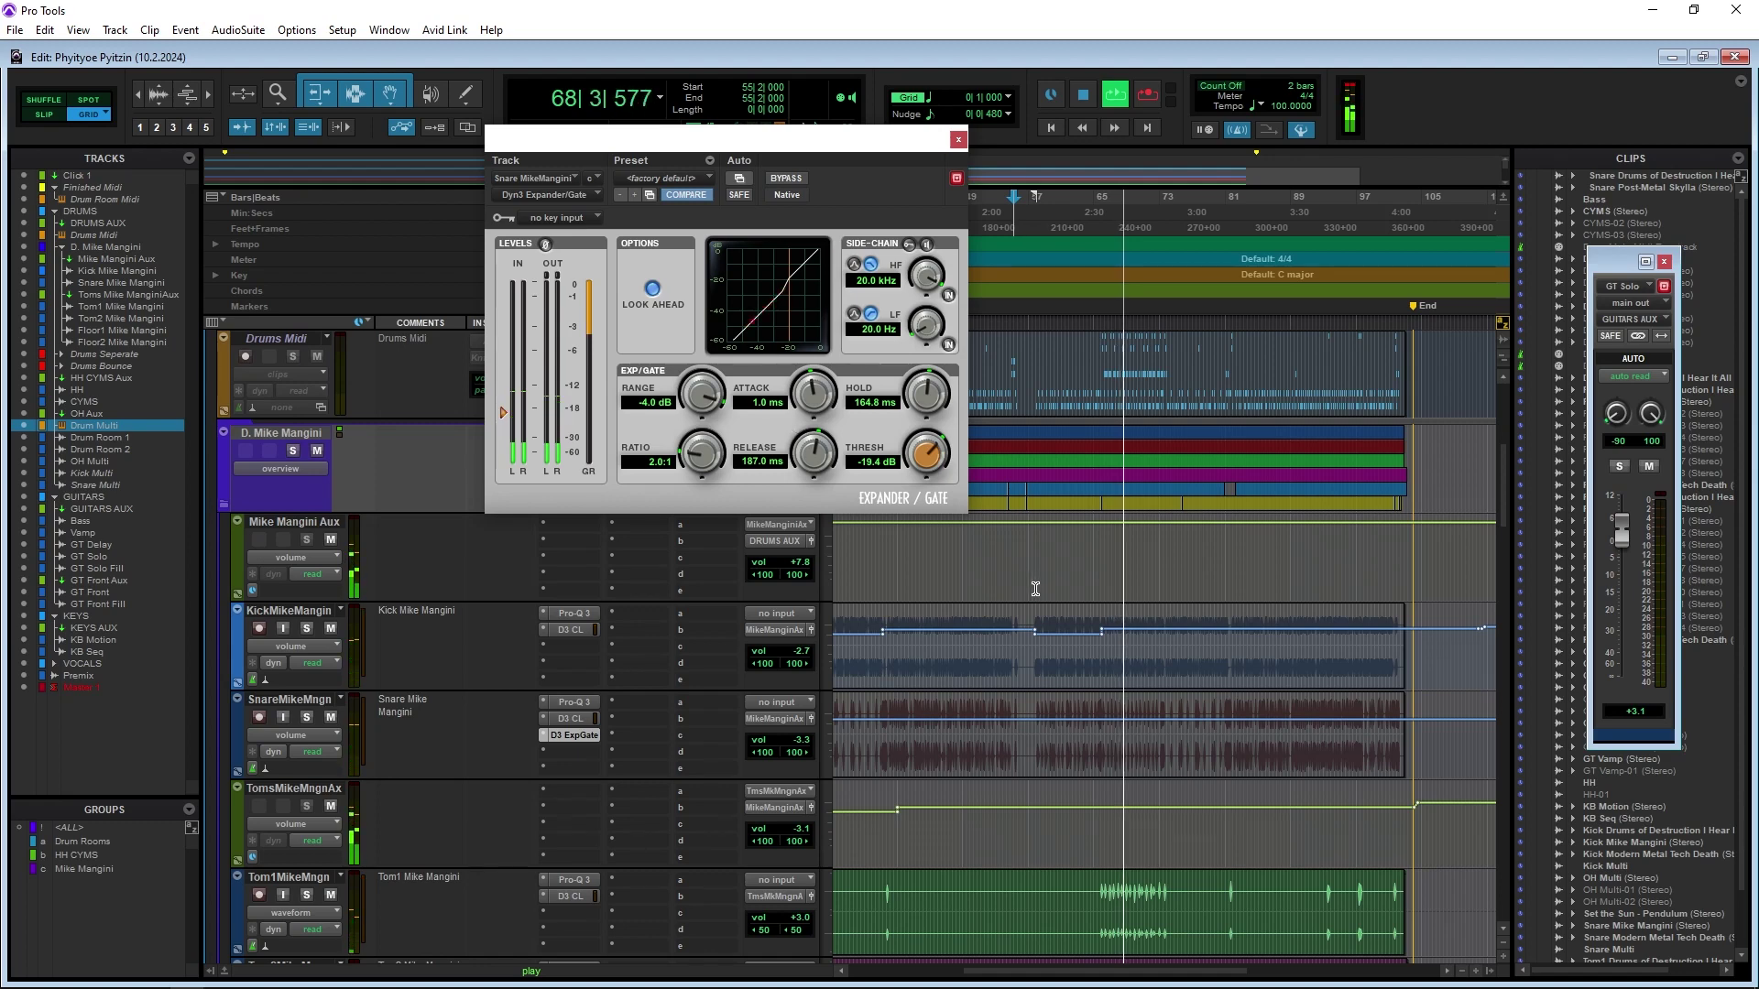
Replay the drums from bar 55 and place the playback position on the kick track just after it
{"action": "key", "text": "space"}
{"action": "key", "text": "space"}
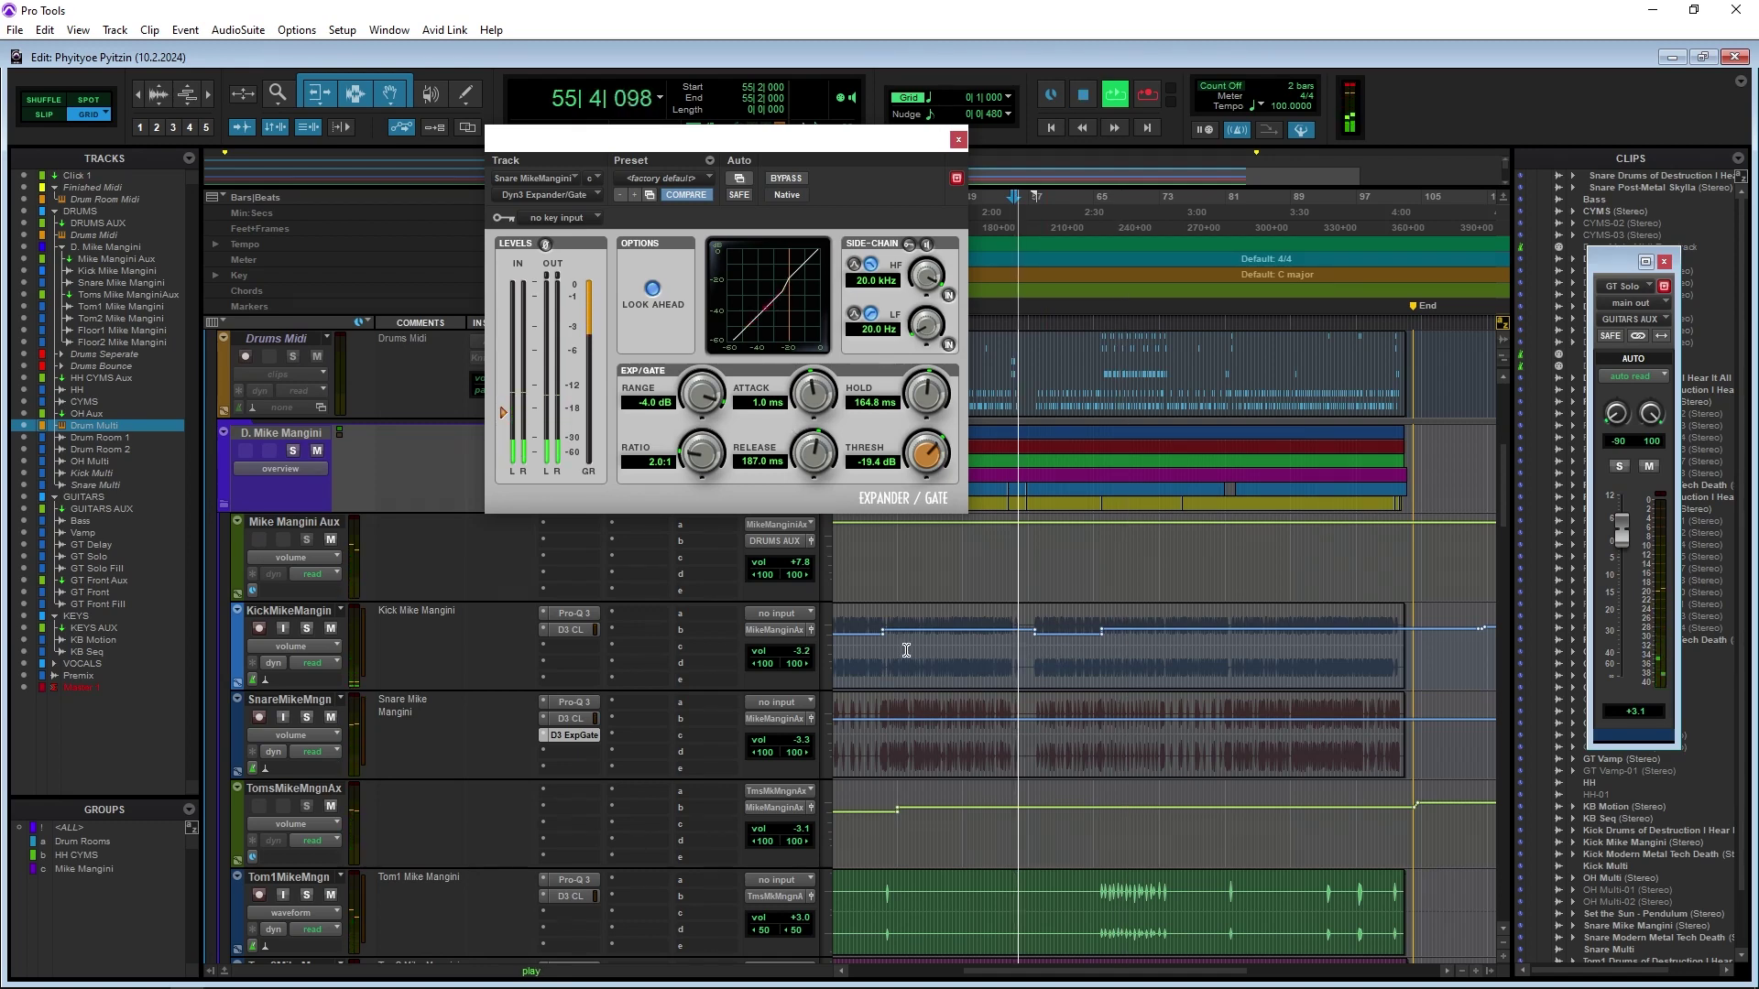
{"action": "left_click", "coordinate": [1033, 648]}
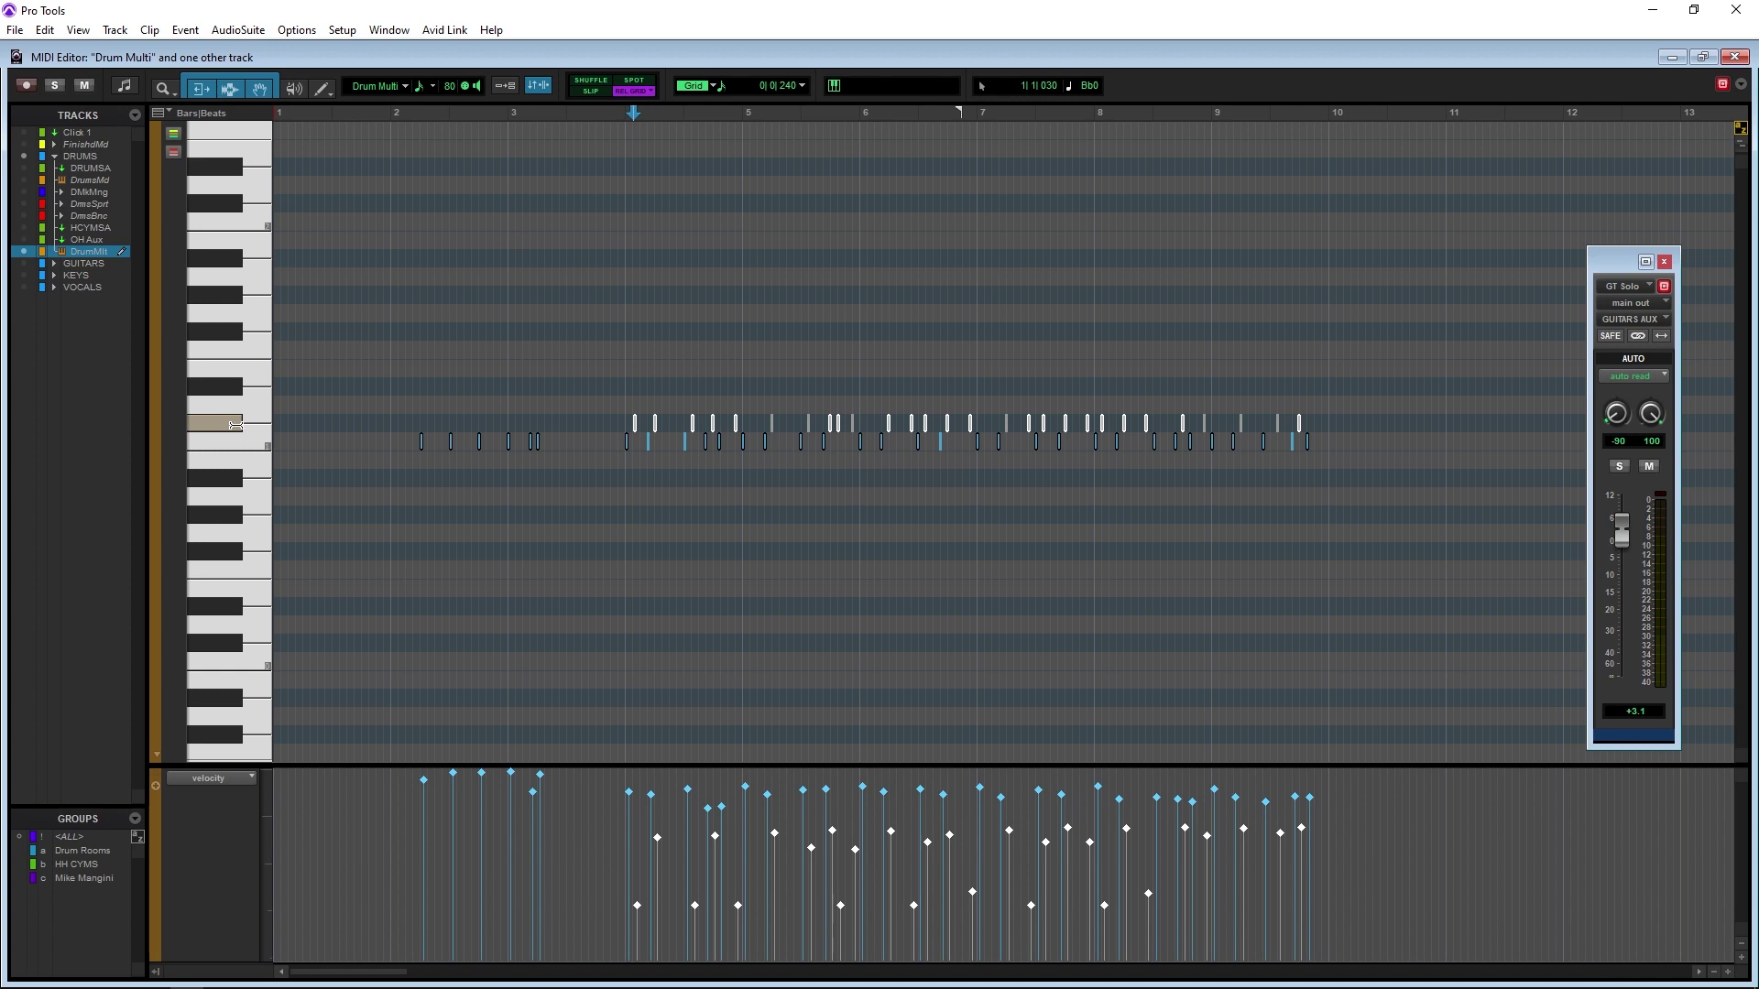
Select the lower-pitched row of notes in Drum Multi's MIDI and commit the track to audio
{"action": "left_click", "coordinate": [236, 447]}
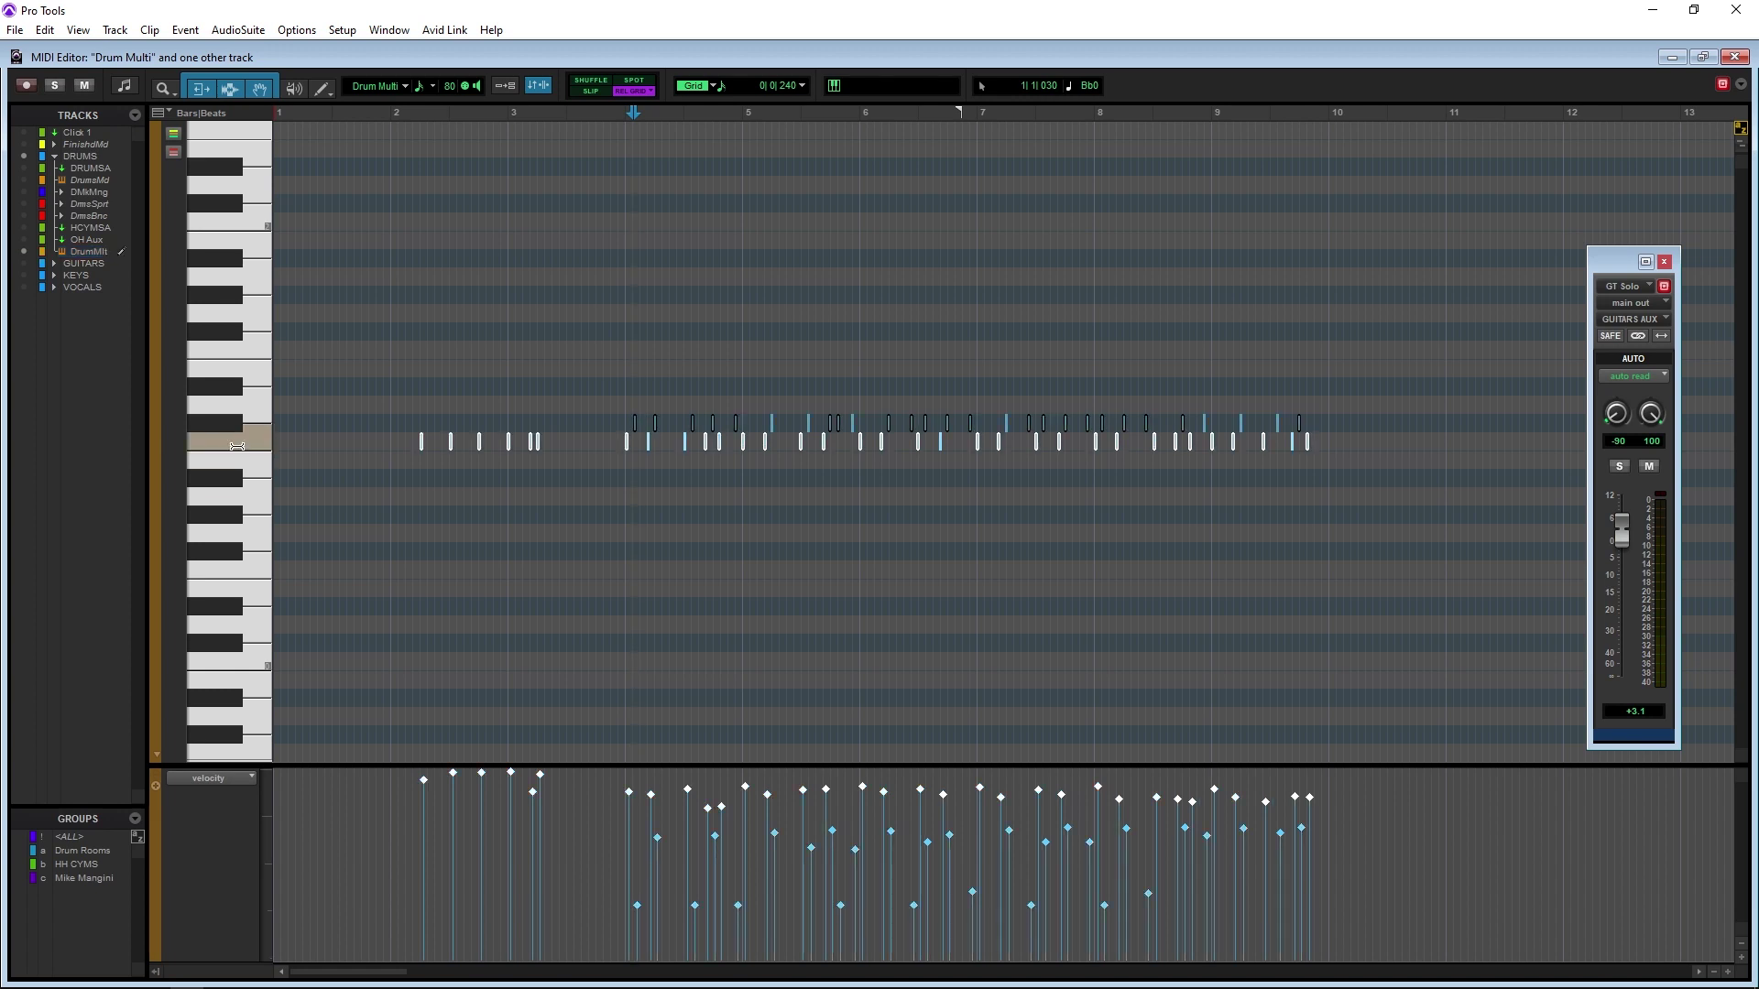
{"action": "left_click", "coordinate": [1737, 58]}
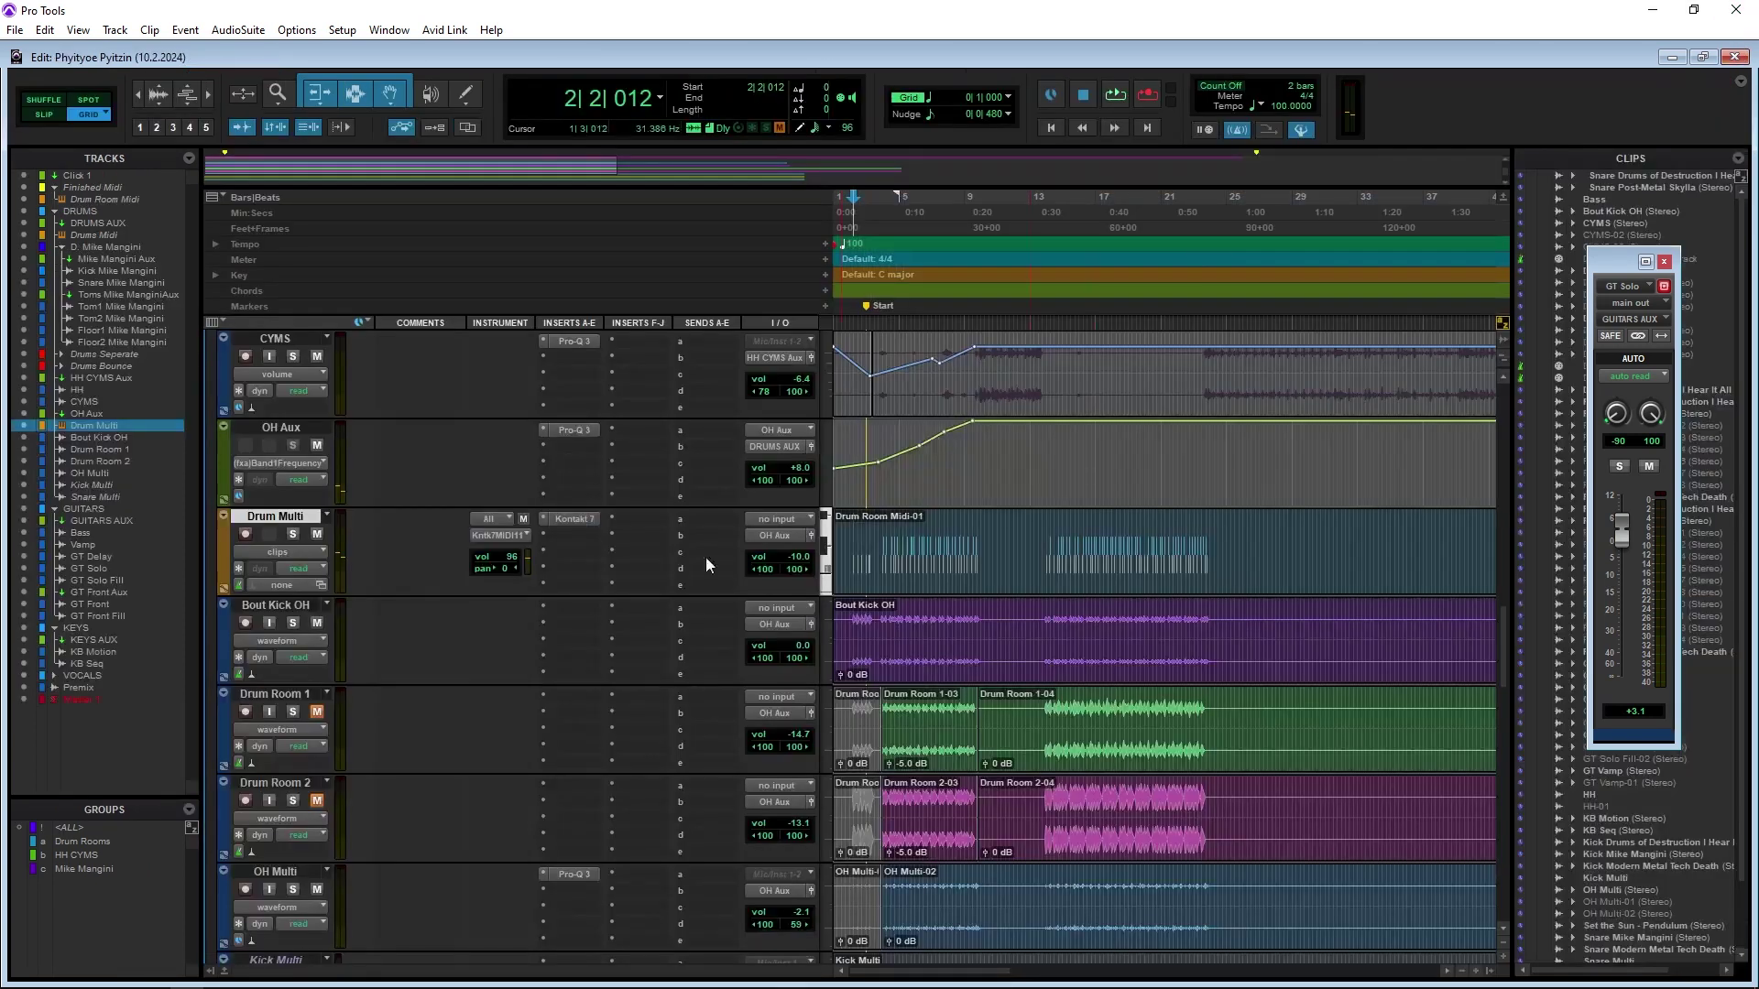
{"action": "right_click", "coordinate": [282, 516]}
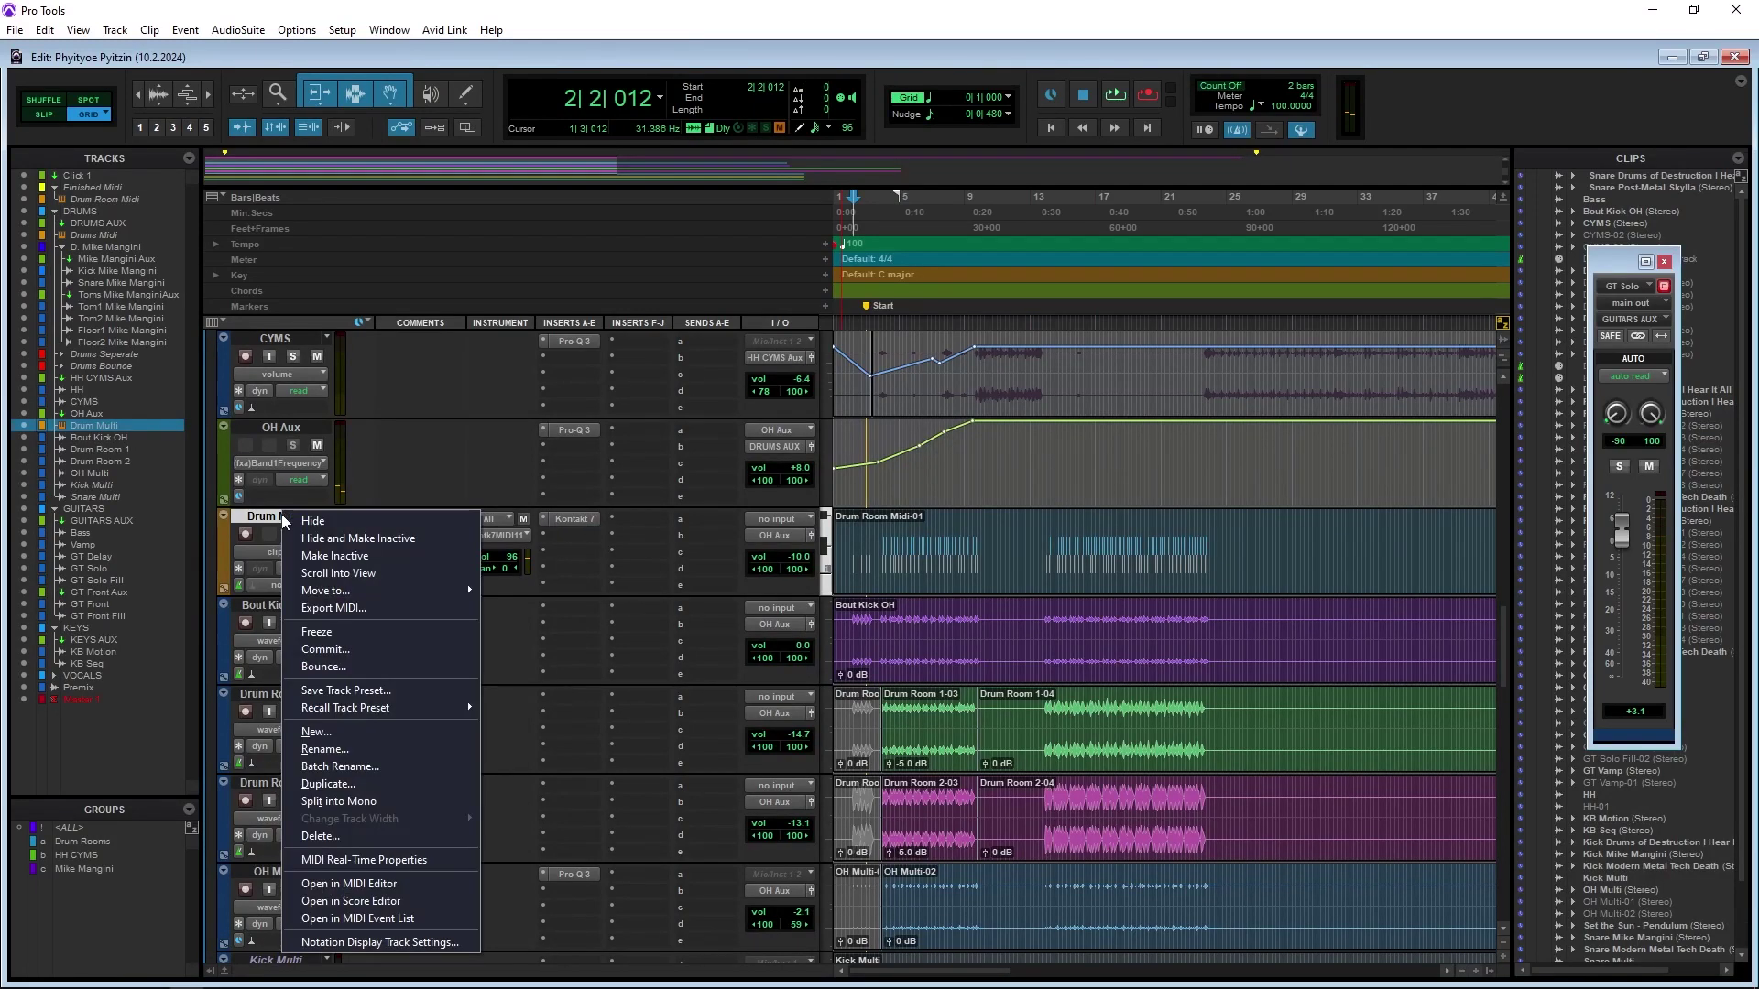
{"action": "left_click", "coordinate": [388, 651]}
{"action": "left_click", "coordinate": [953, 517]}
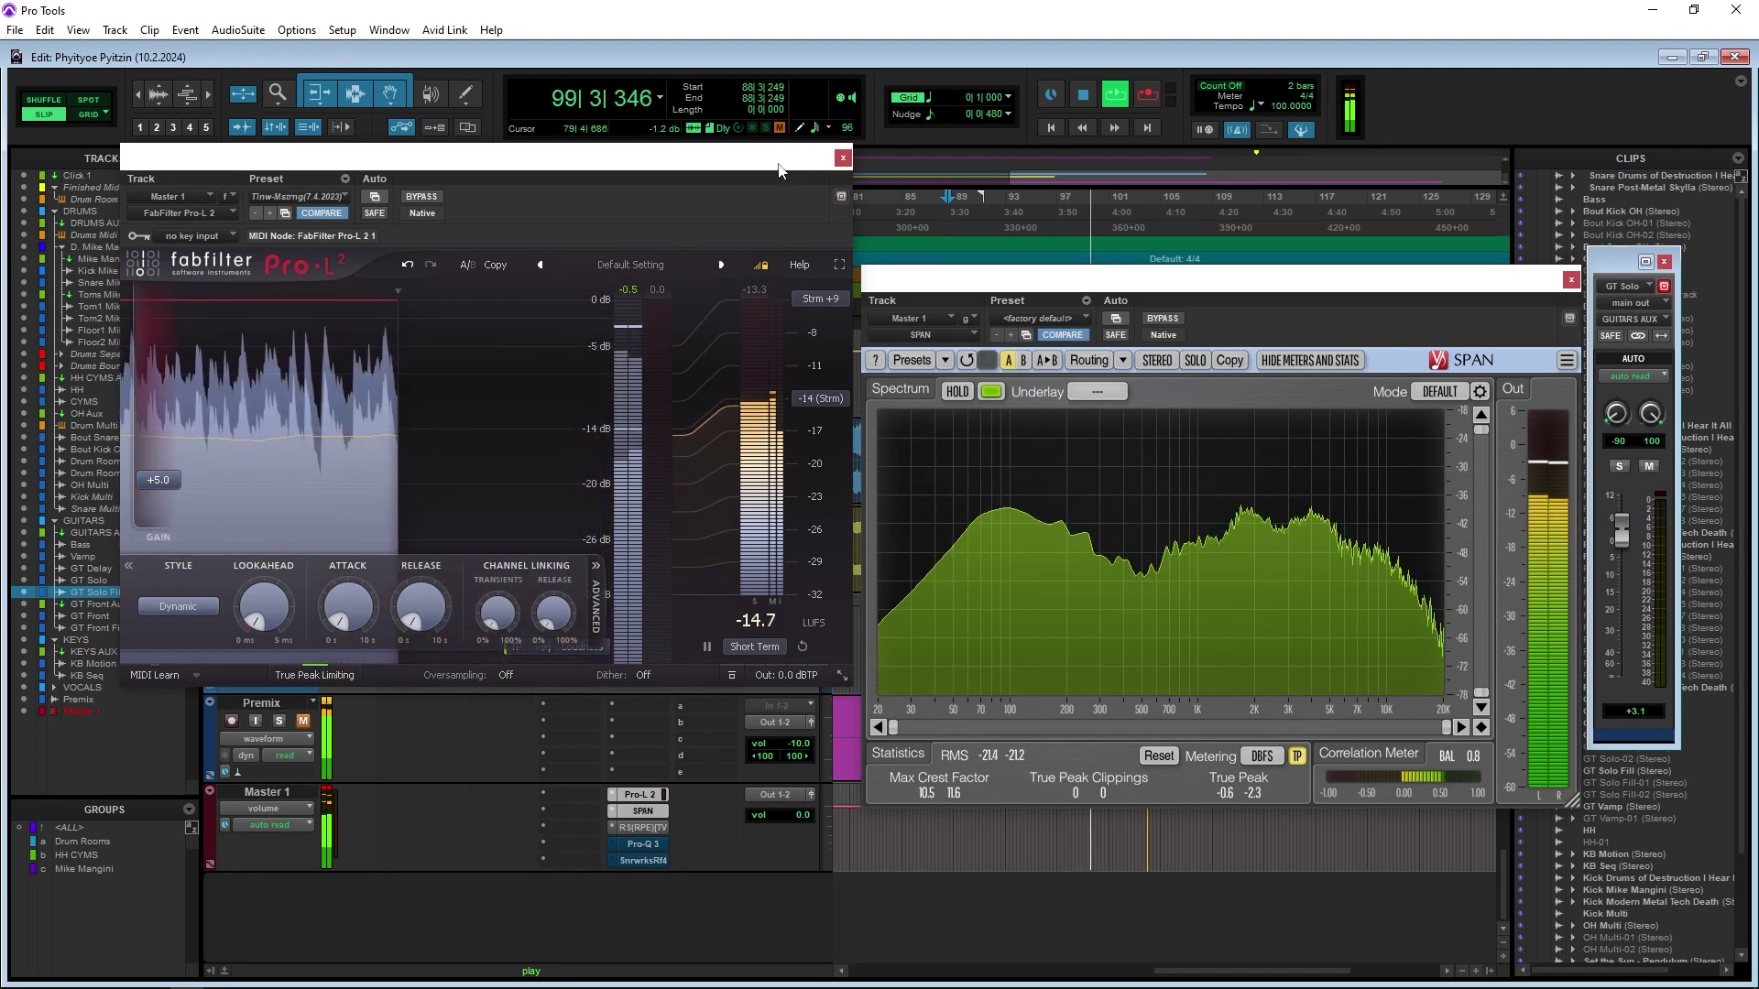
Move the master's Pro-L 2 and SPAN windows apart and replay the song's ending from bar 88
{"action": "left_click_drag", "start_coordinate": [790, 163], "coordinate": [426, 212]}
{"action": "left_click_drag", "start_coordinate": [879, 279], "coordinate": [1127, 302]}
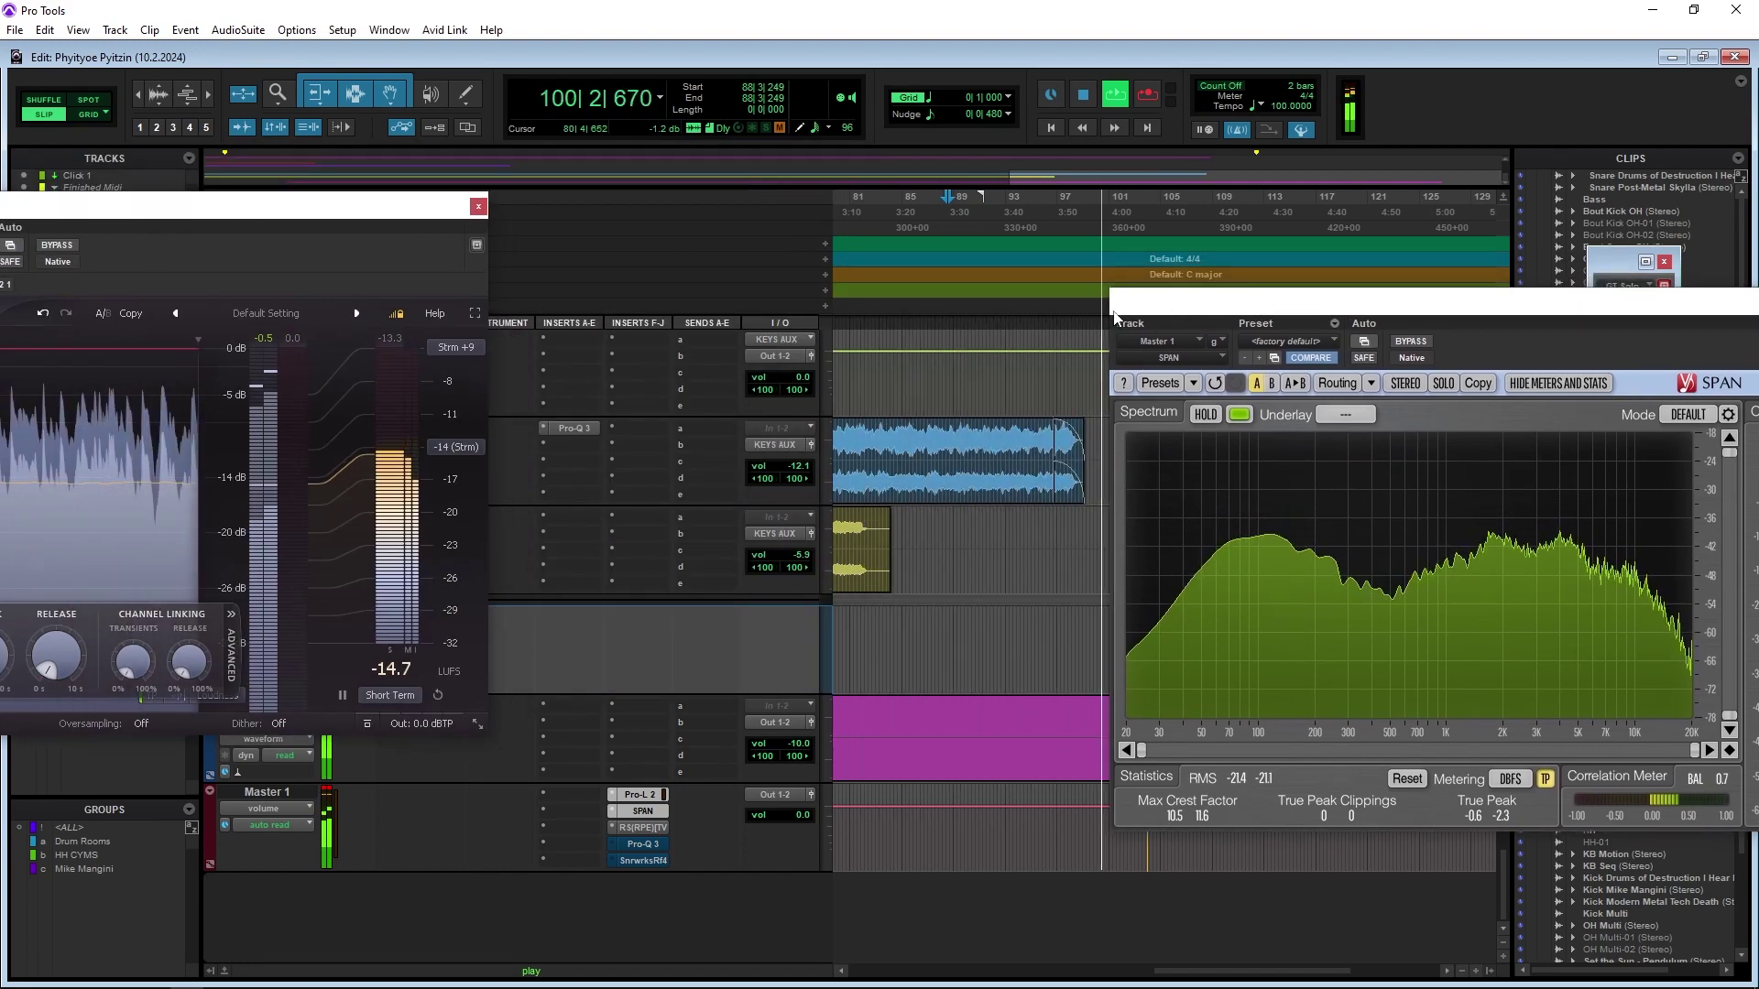
{"action": "key", "text": "r"}
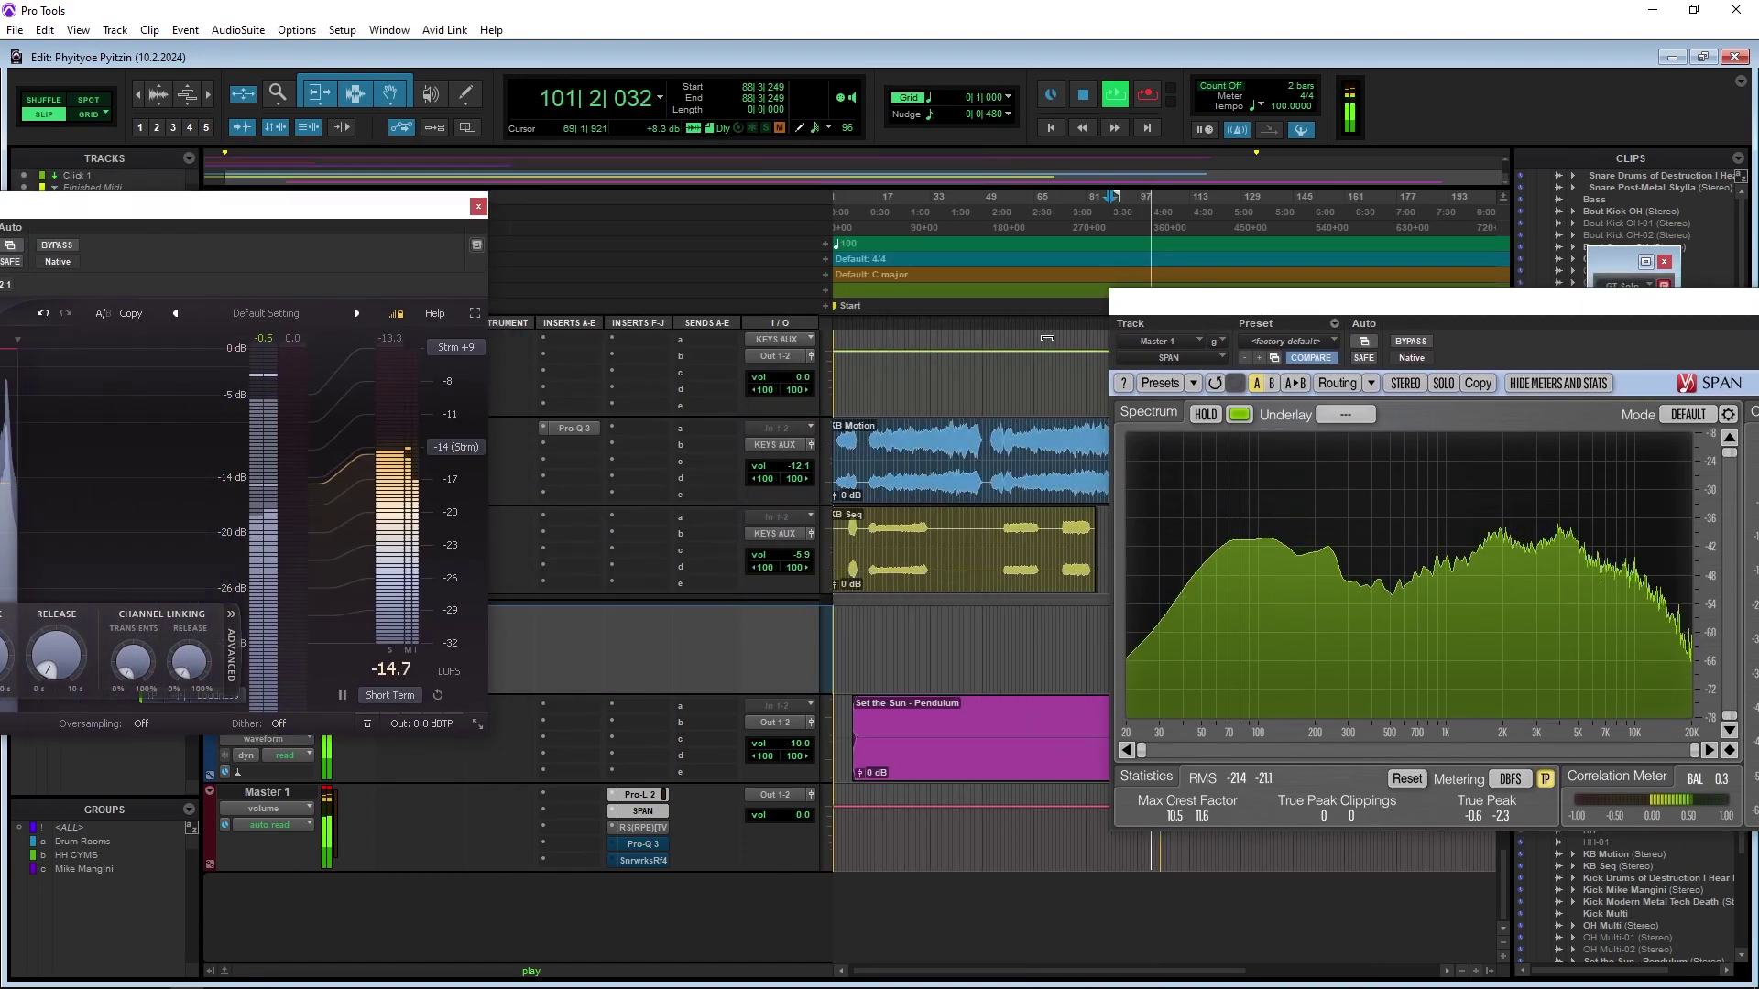
{"action": "key", "text": "space"}
{"action": "key", "text": "space"}
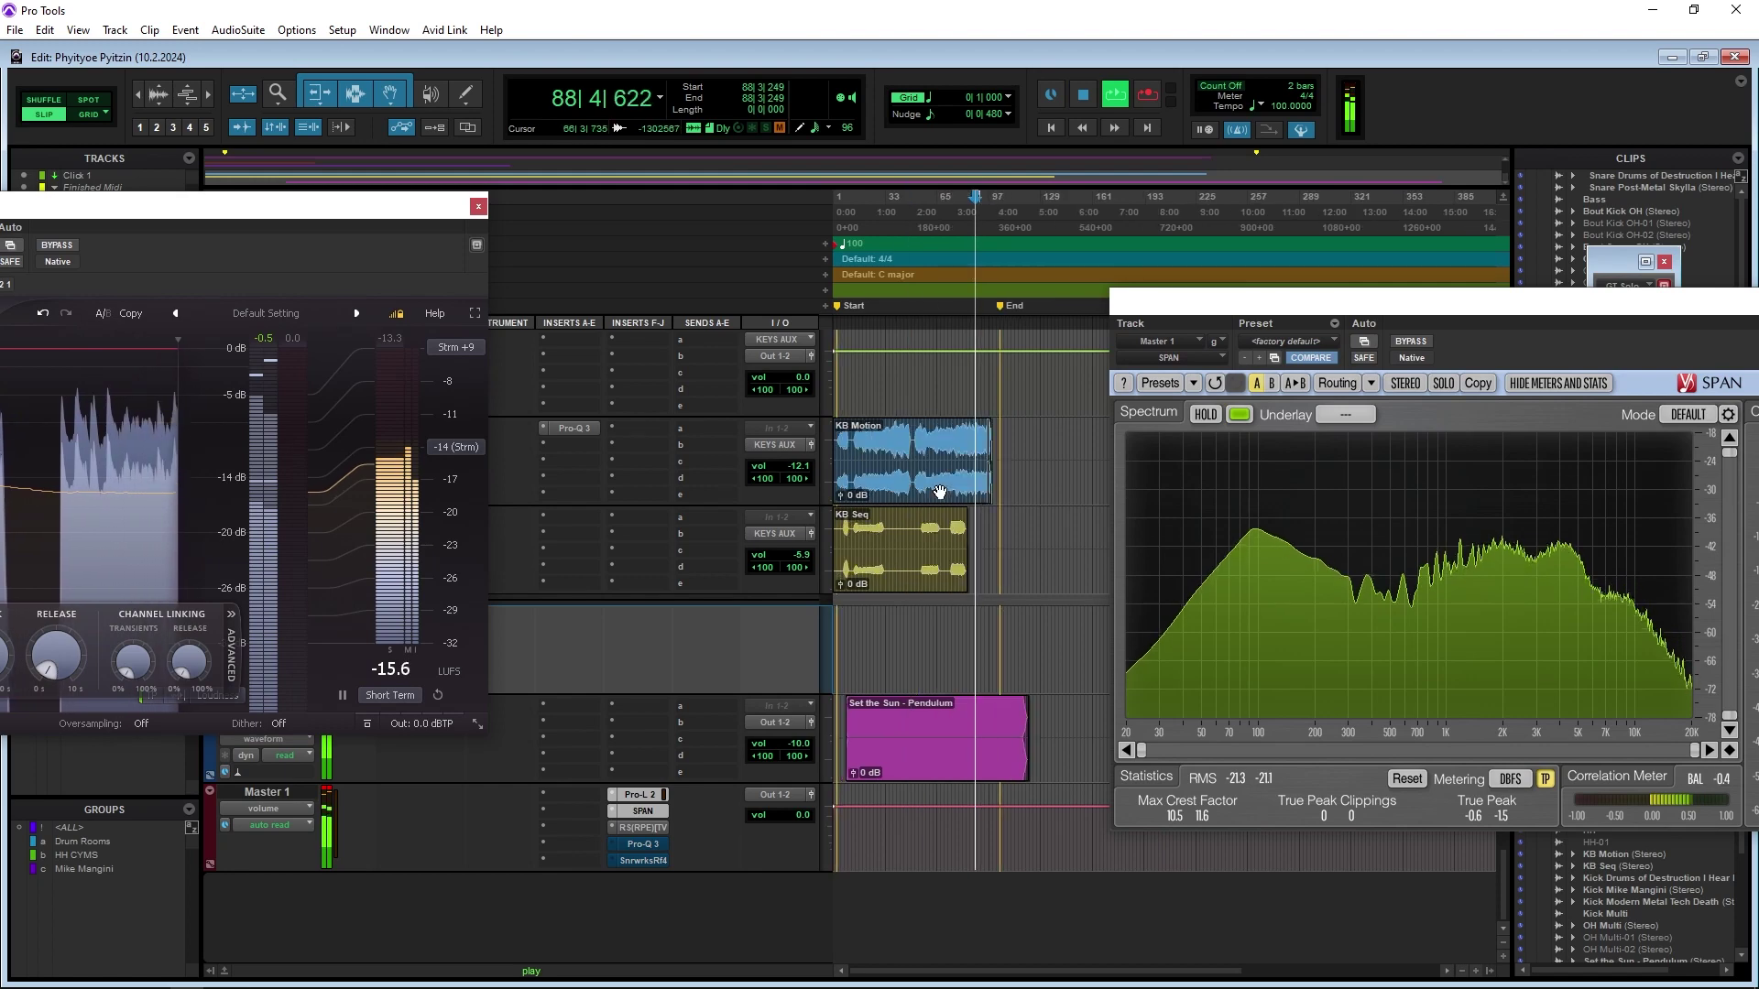
{"action": "scroll", "coordinate": [973, 498], "scroll_direction": "up", "scroll_amount": 8}
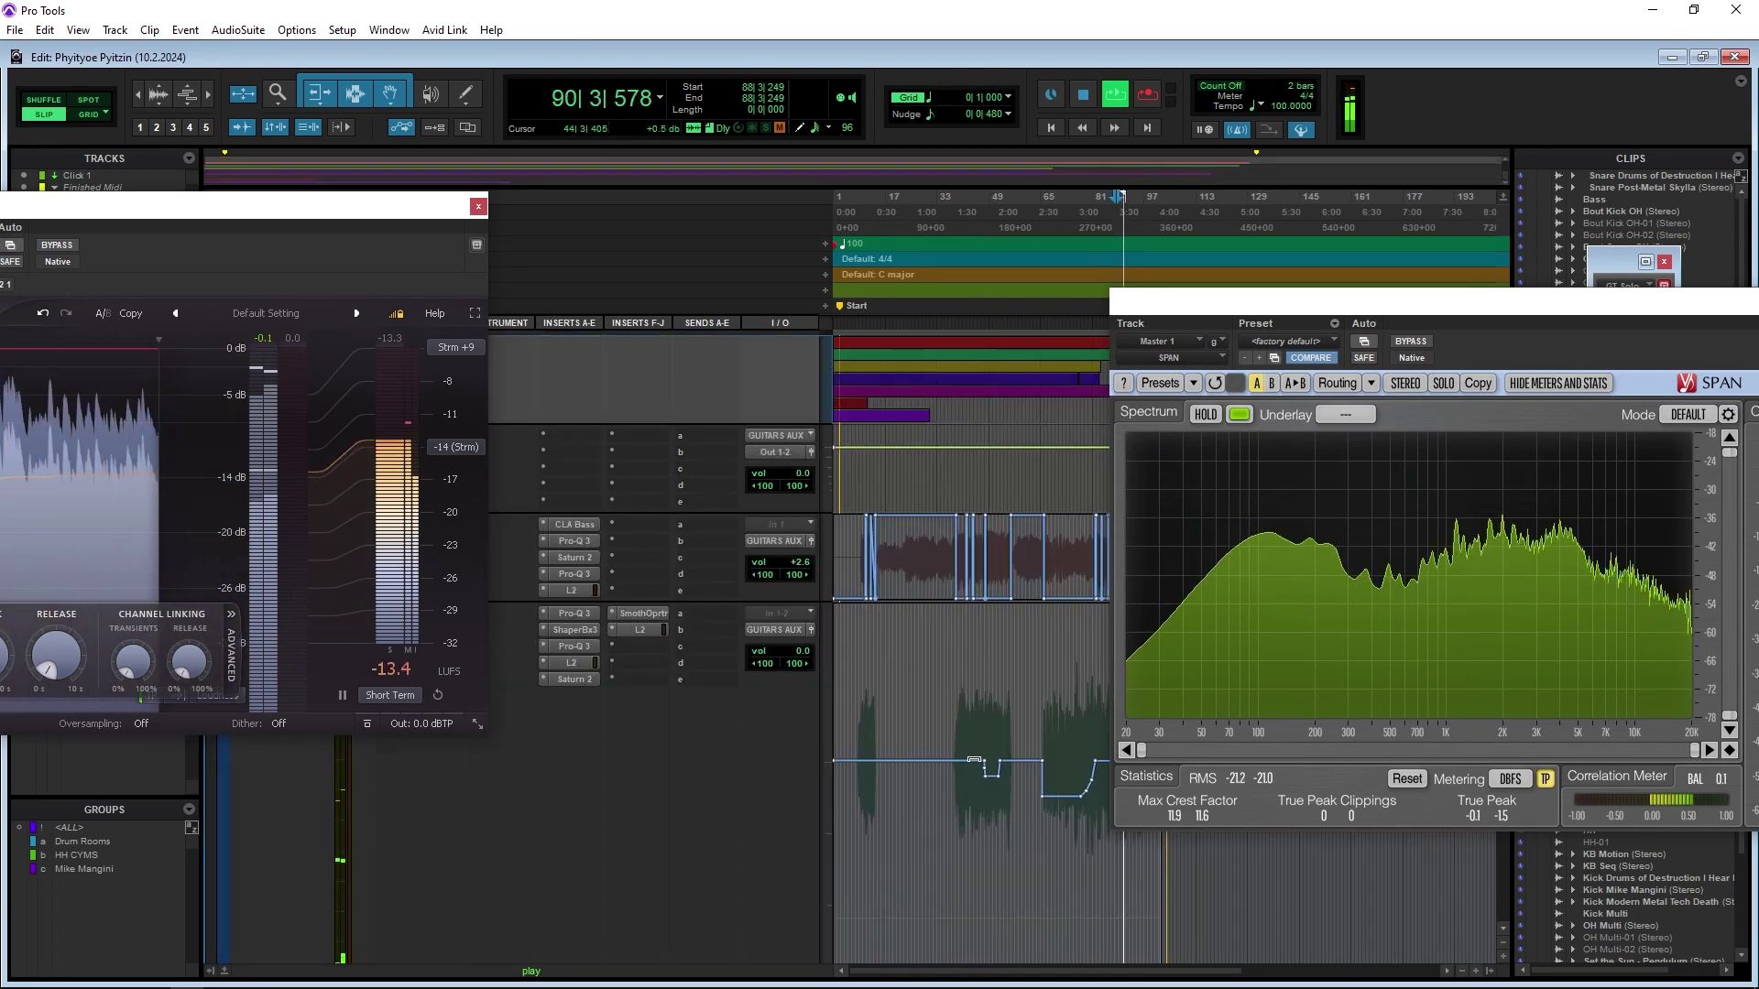
Replay the mix from bar 45, reposition the master's Pro-L 2 window and enlarge the Vamp track to show its volume automation
{"action": "left_click", "coordinate": [976, 785]}
{"action": "key", "text": "space"}
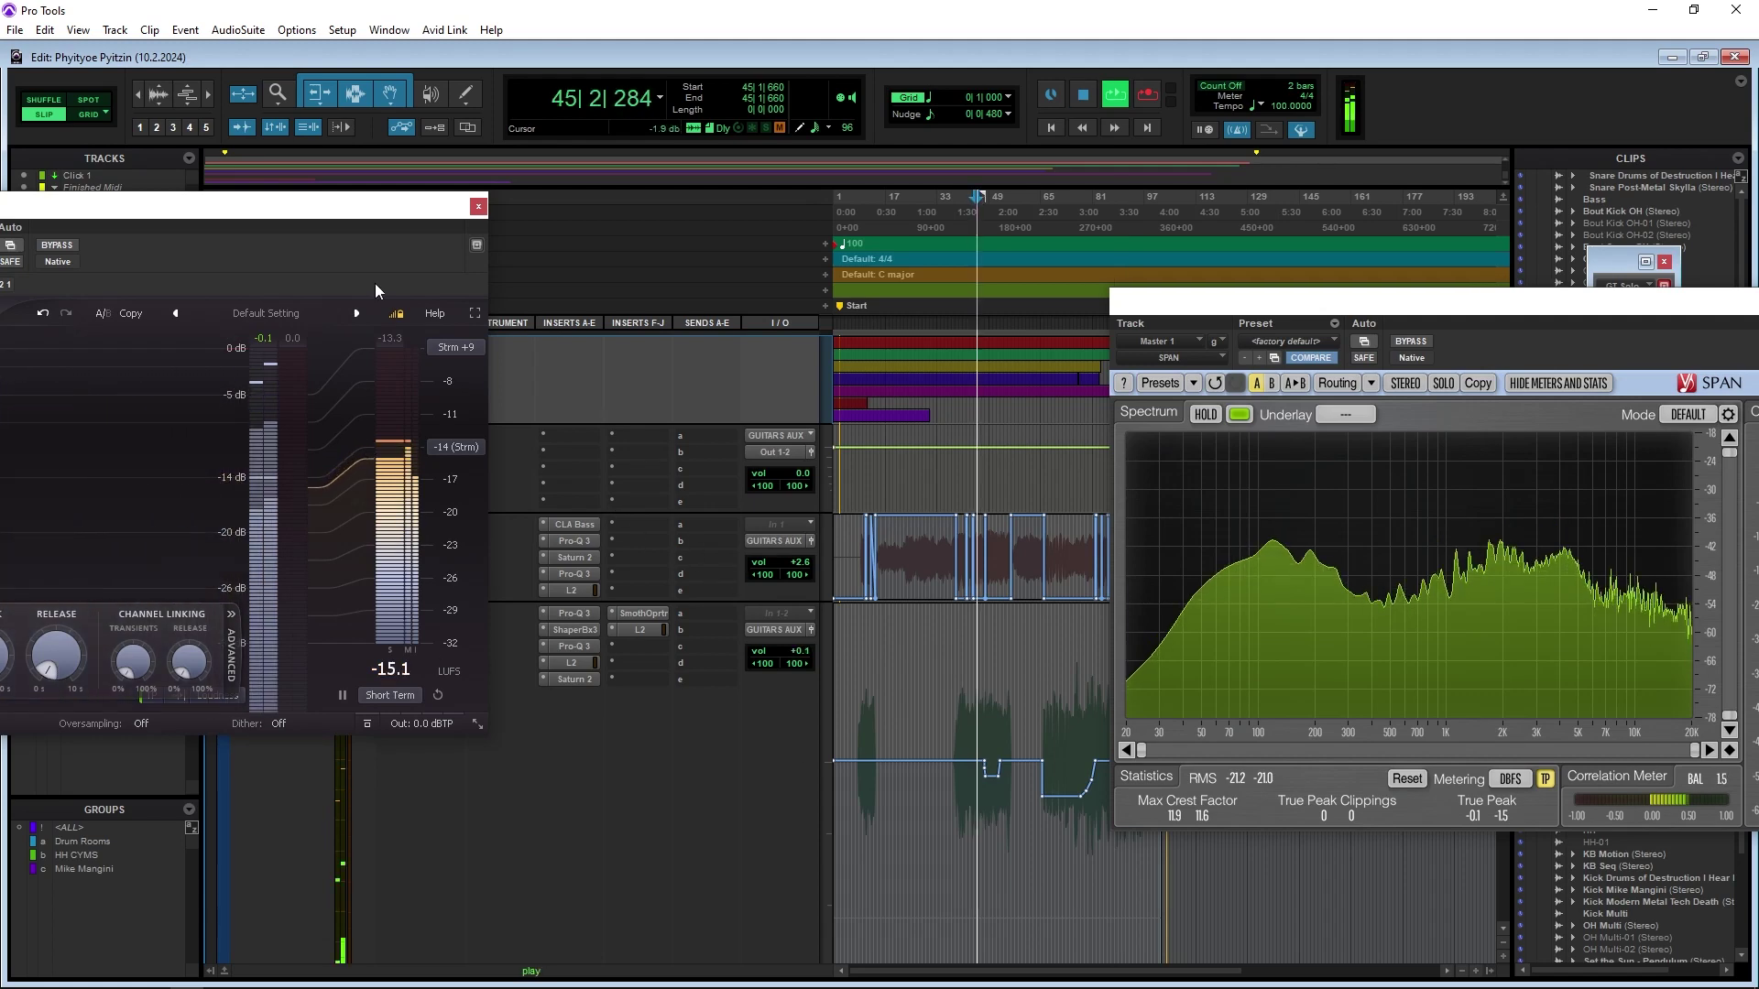
{"action": "left_click_drag", "start_coordinate": [447, 213], "coordinate": [934, 158]}
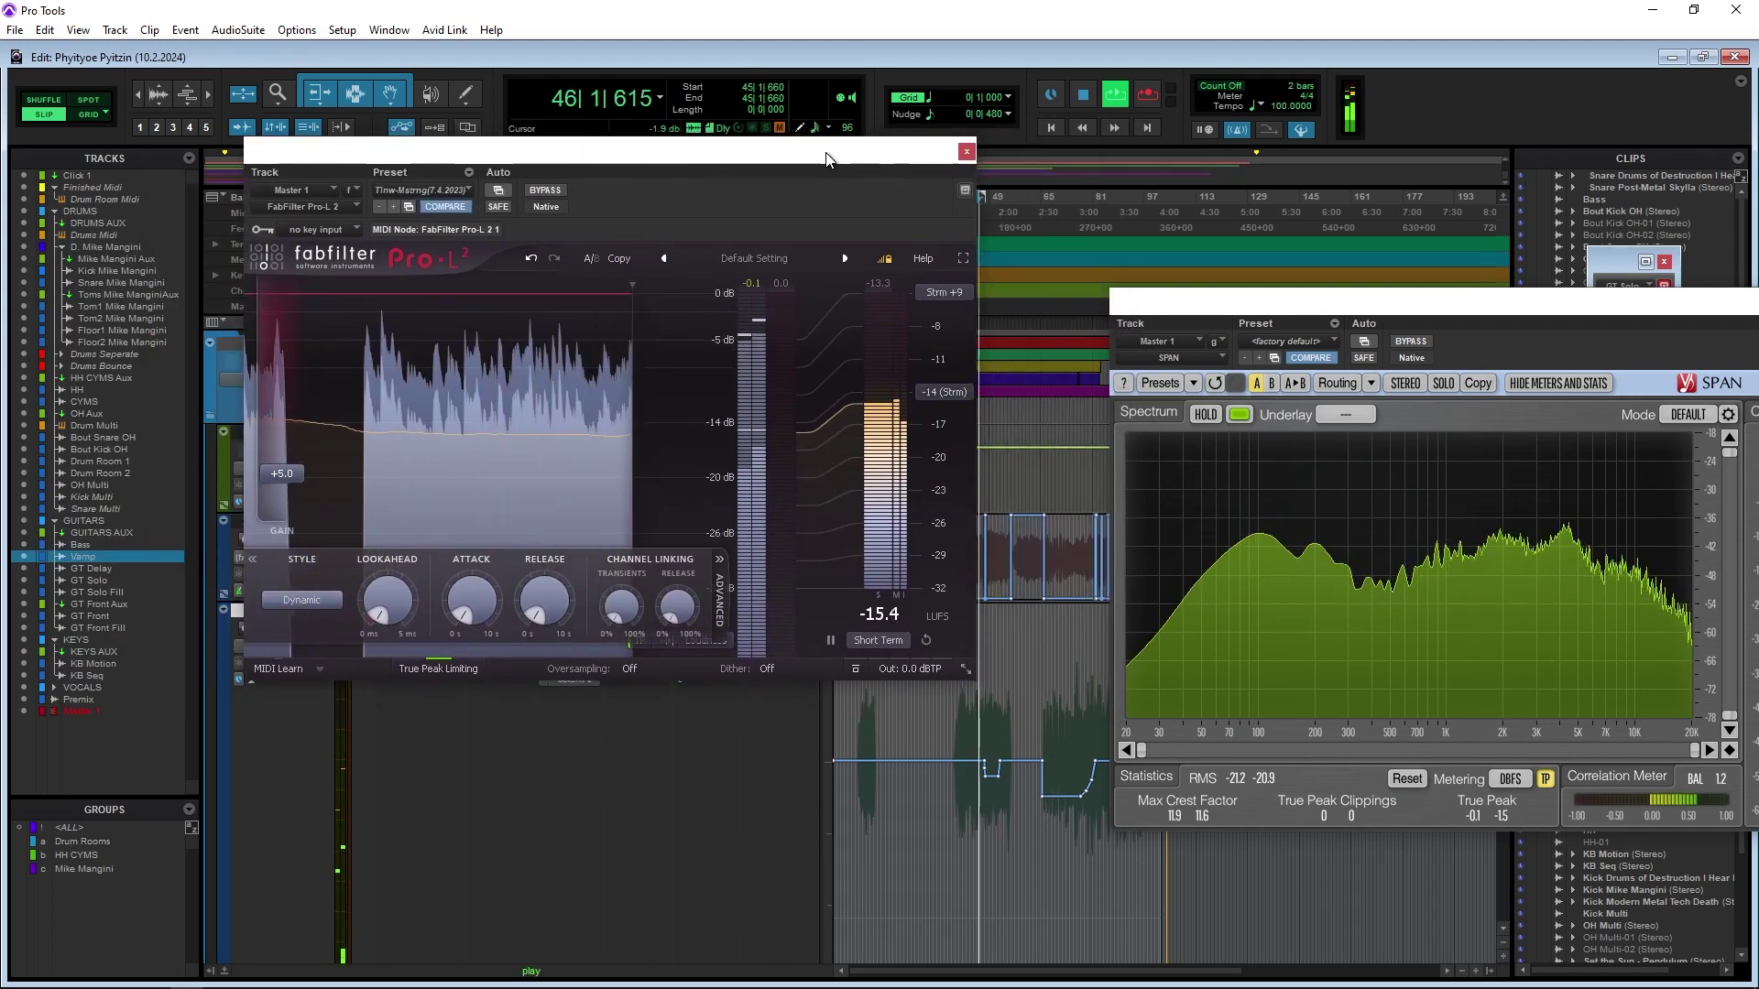
{"action": "key", "text": "e"}
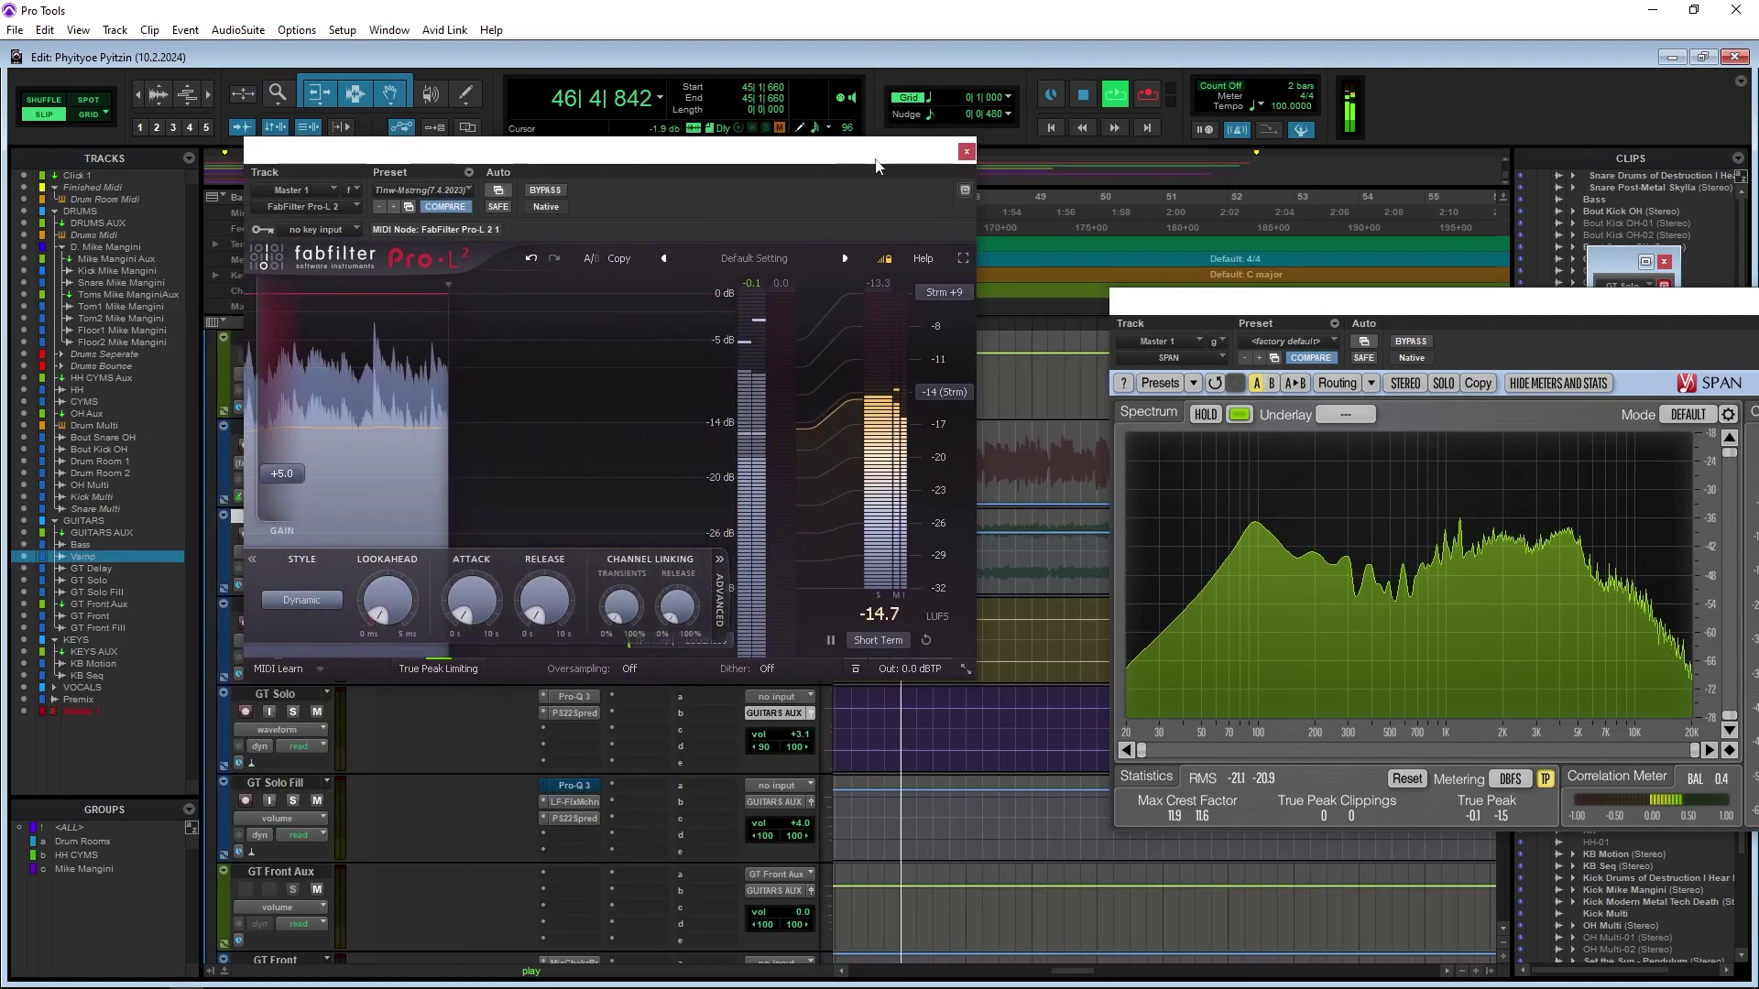
{"action": "scroll", "coordinate": [964, 771], "scroll_direction": "up", "scroll_amount": 1}
{"action": "scroll", "coordinate": [964, 771], "scroll_direction": "up", "scroll_amount": 3}
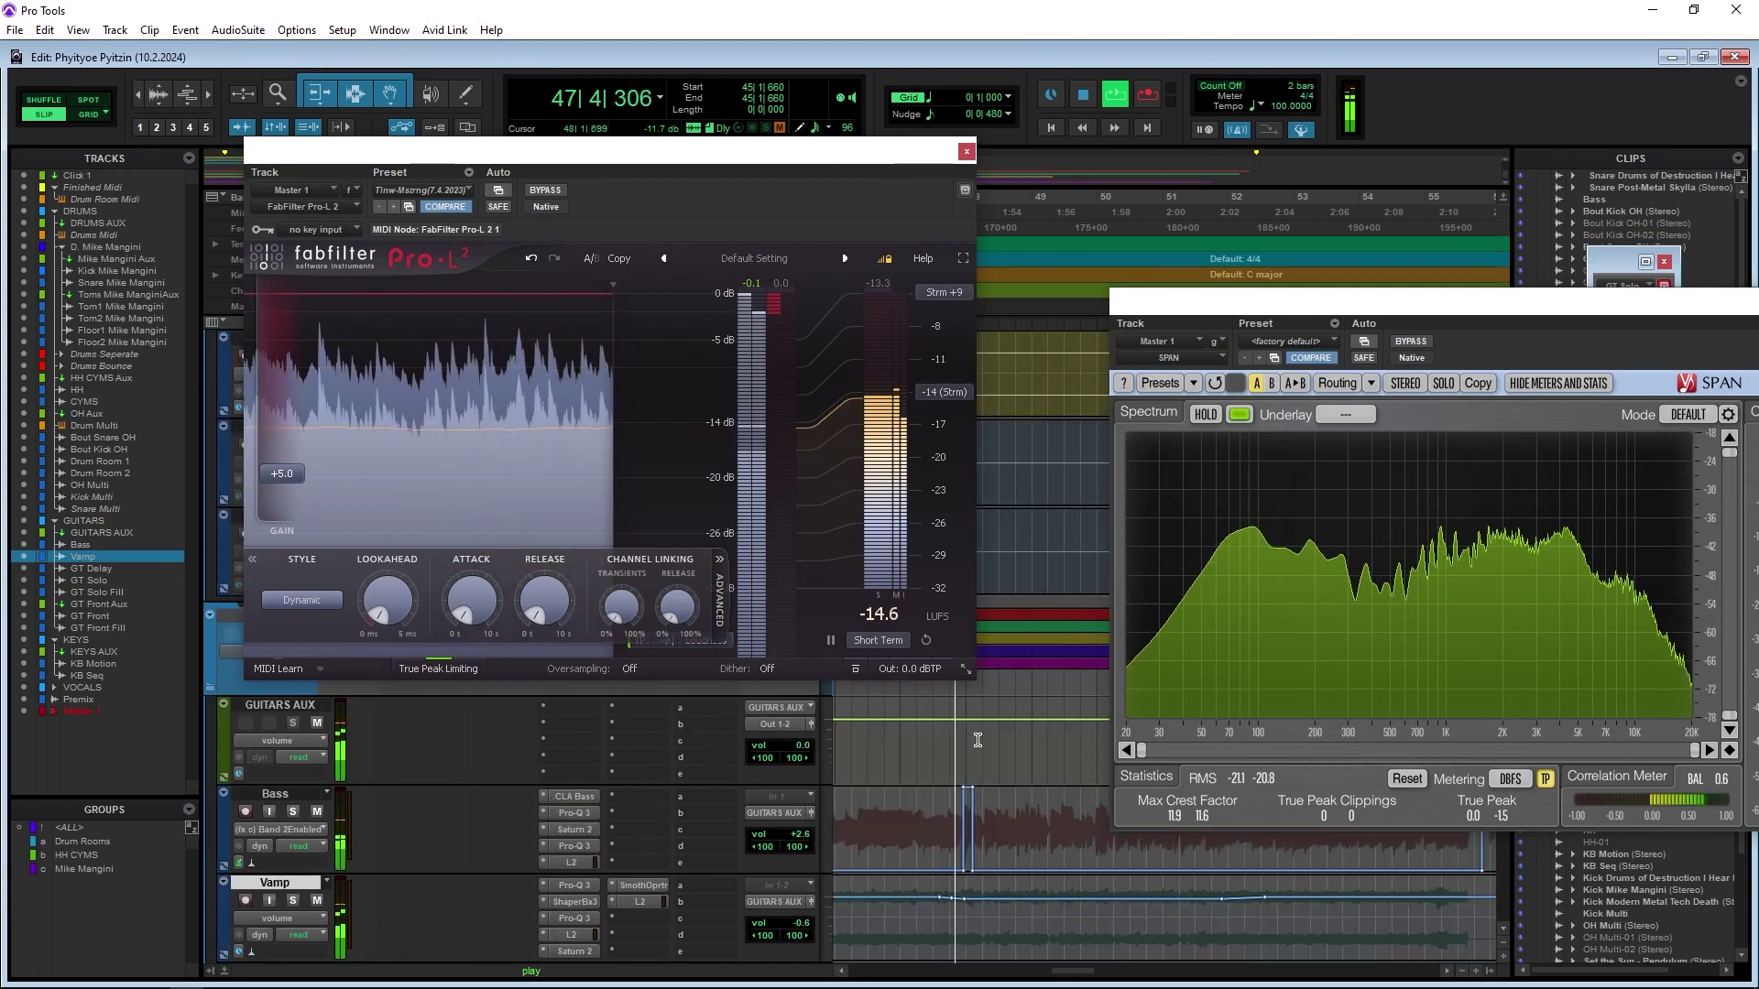
{"action": "key", "text": "e"}
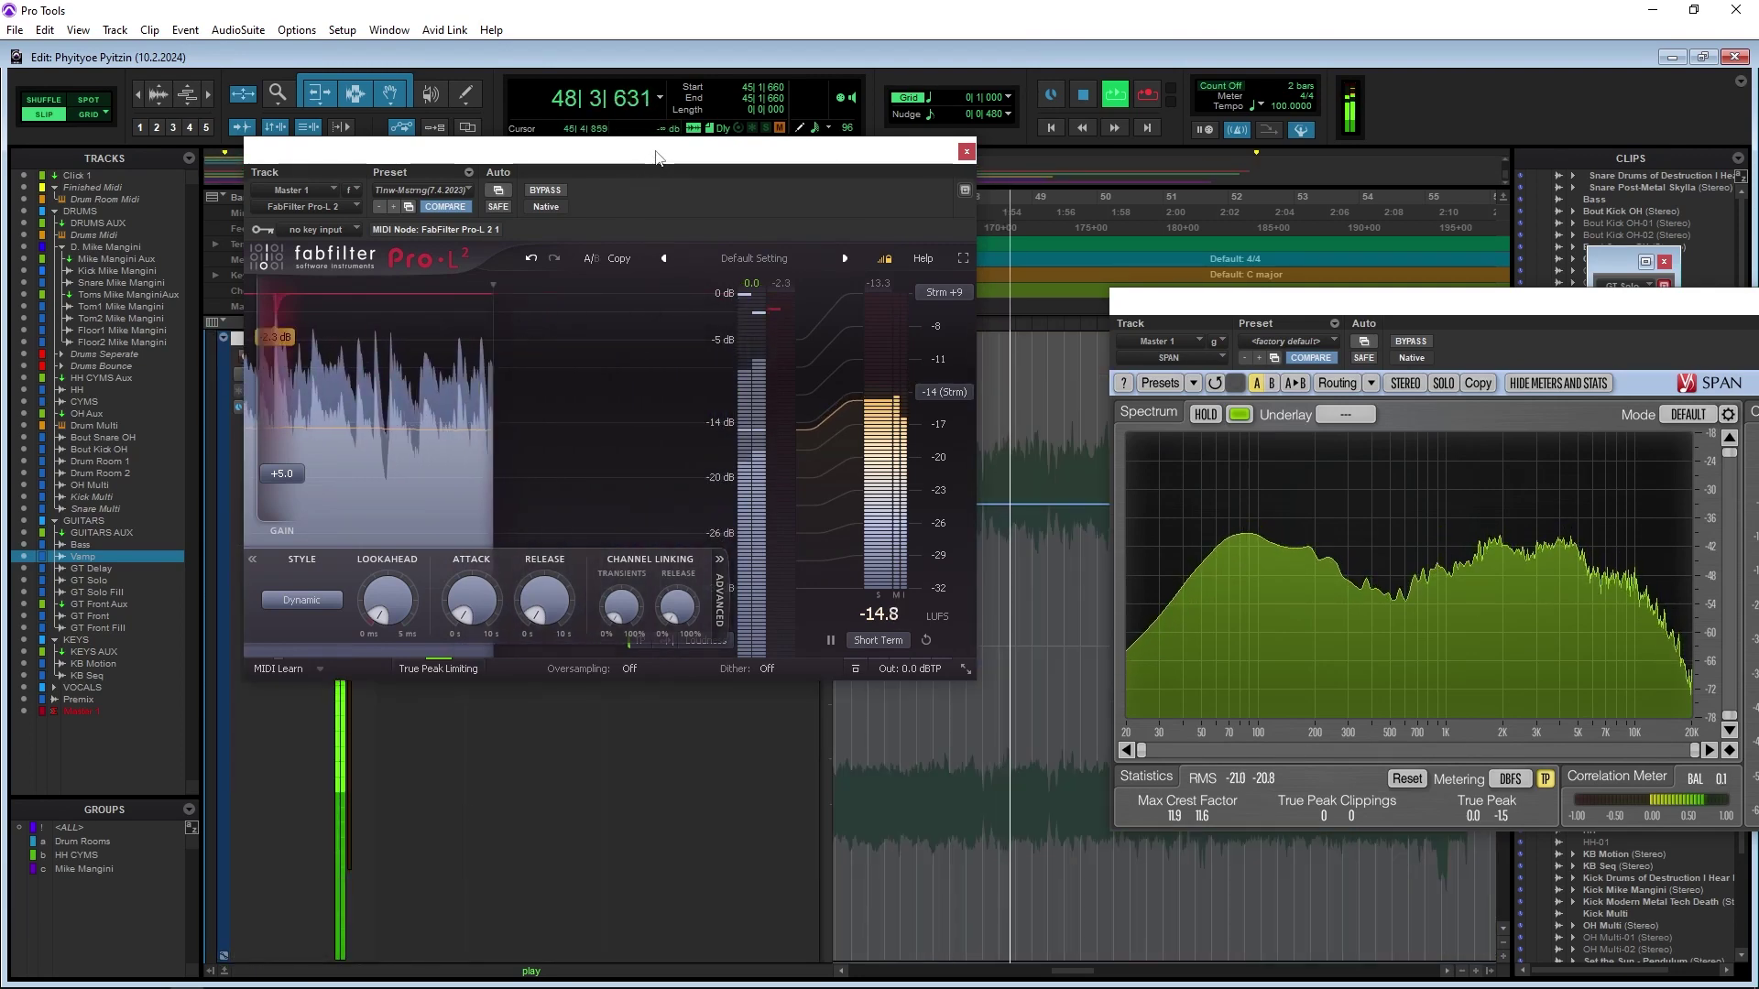
{"action": "left_click_drag", "start_coordinate": [657, 157], "coordinate": [435, 139]}
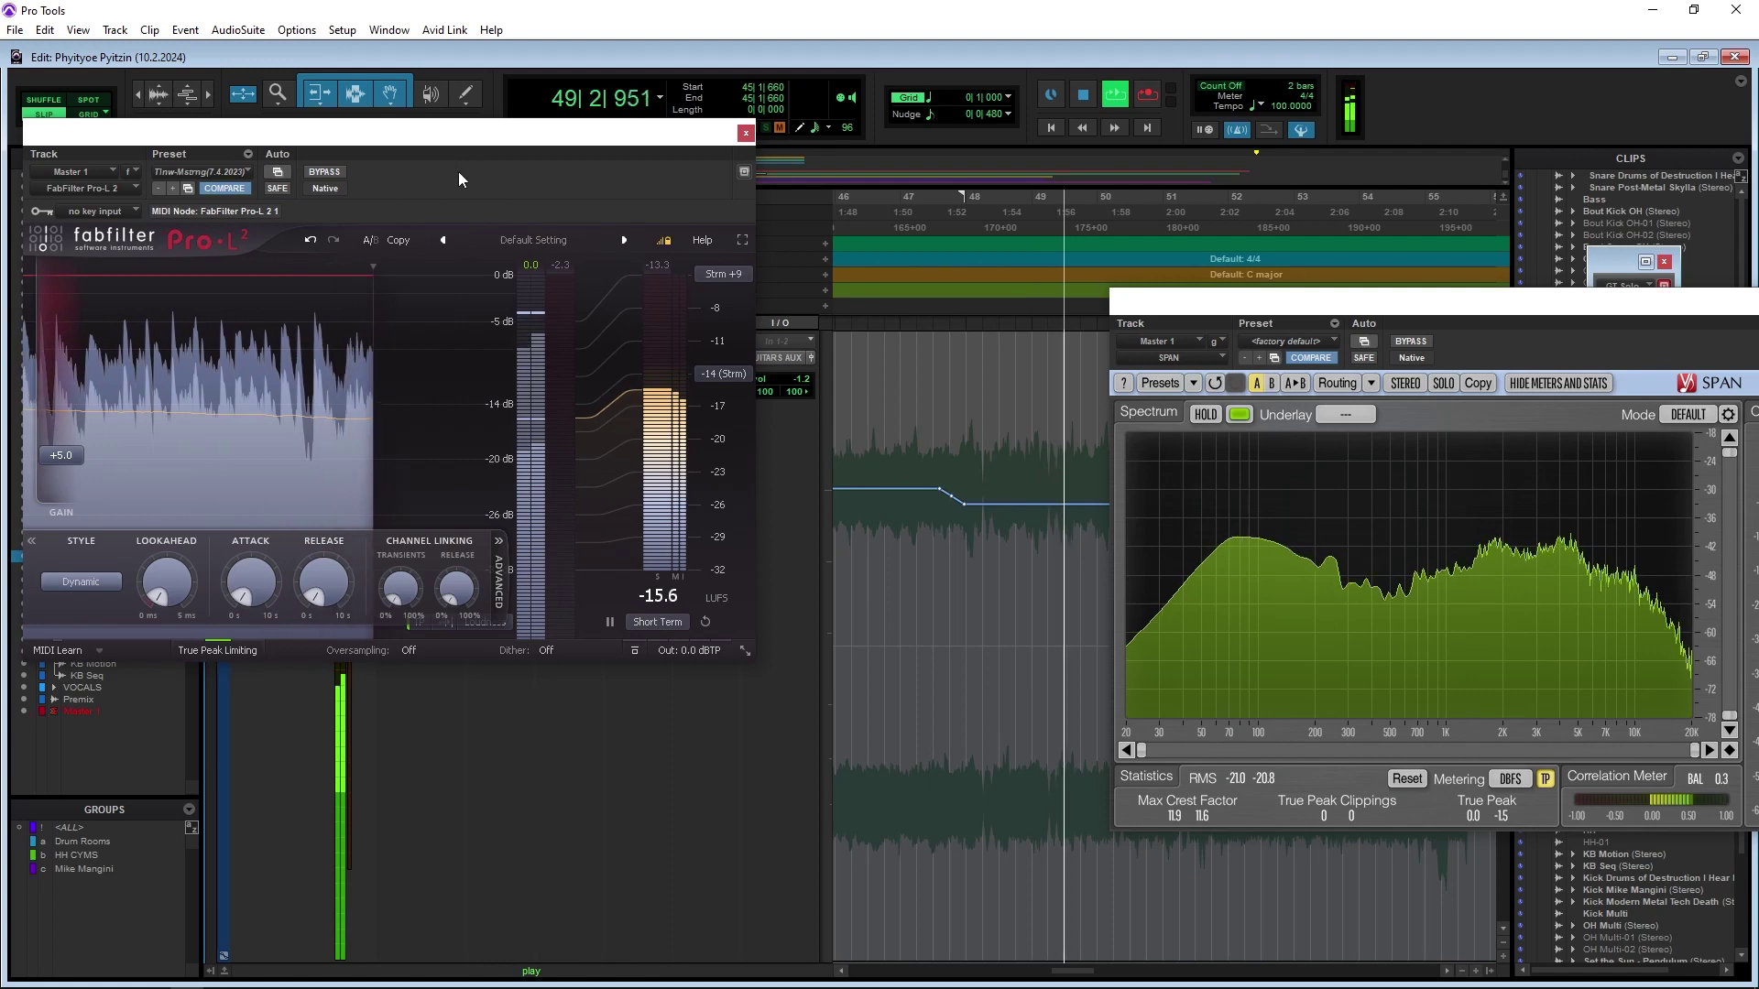
Raise the Vamp track's volume automation dip between bars 47 and 52 to -0.7 dB and replay that section
{"action": "key", "text": "r"}
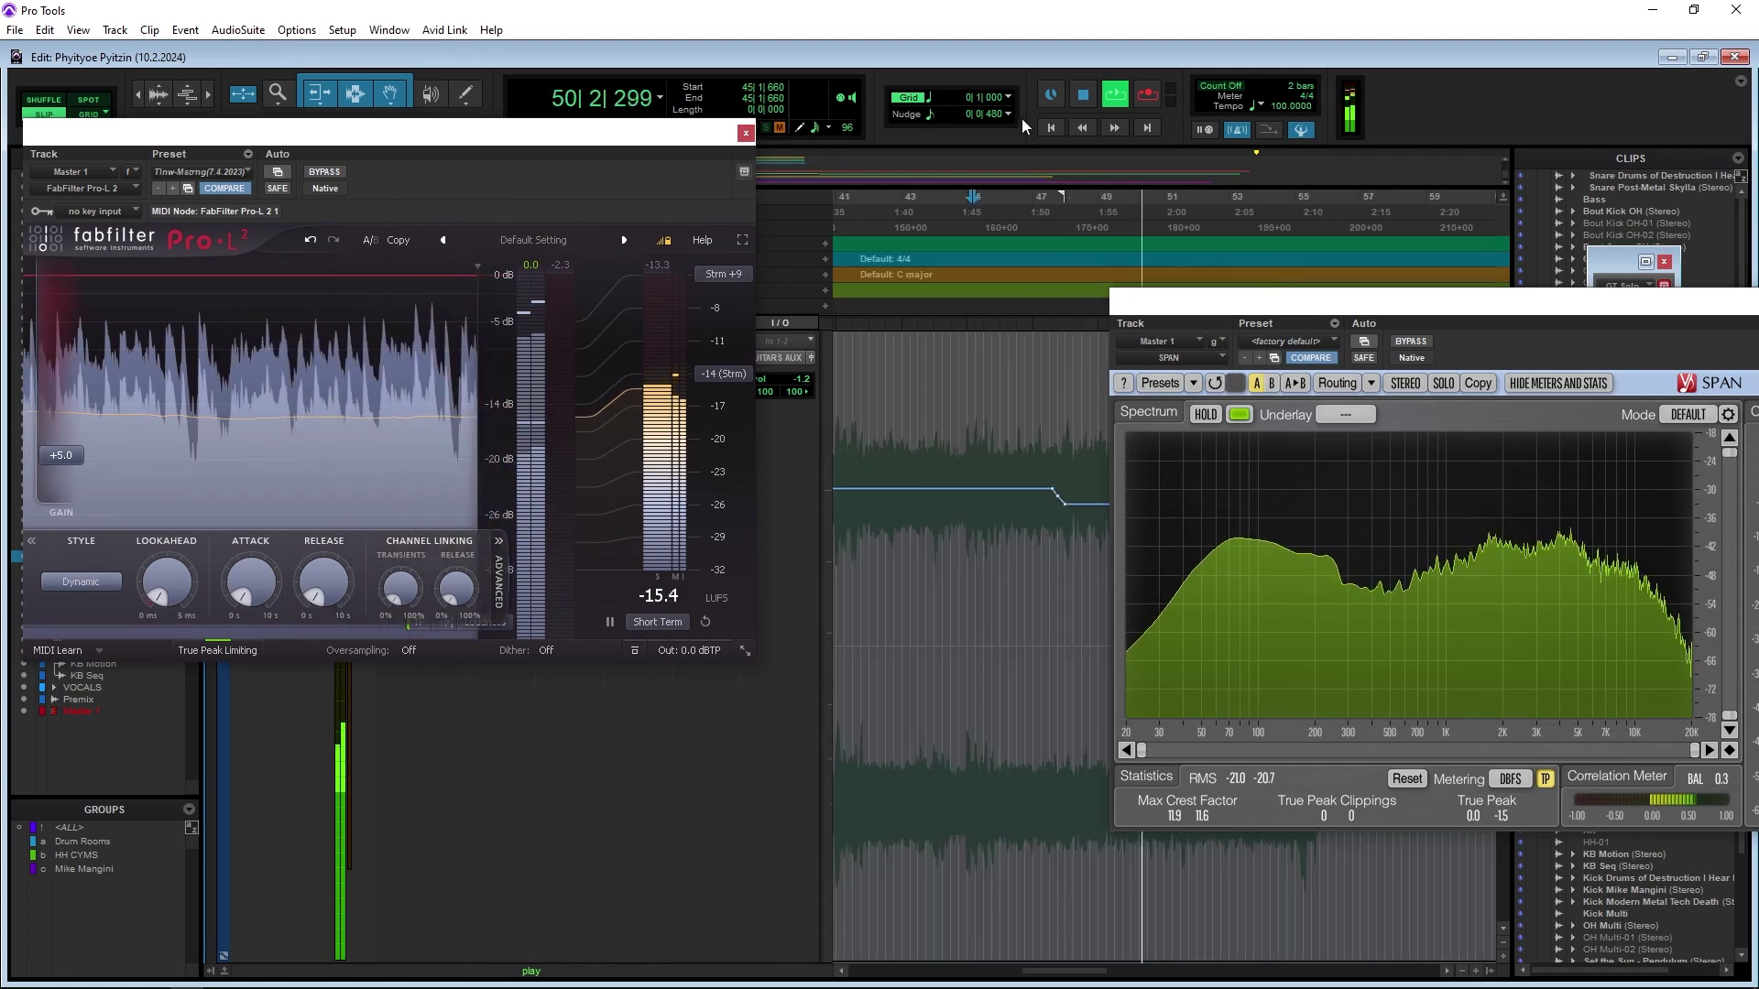
{"action": "key", "text": "r"}
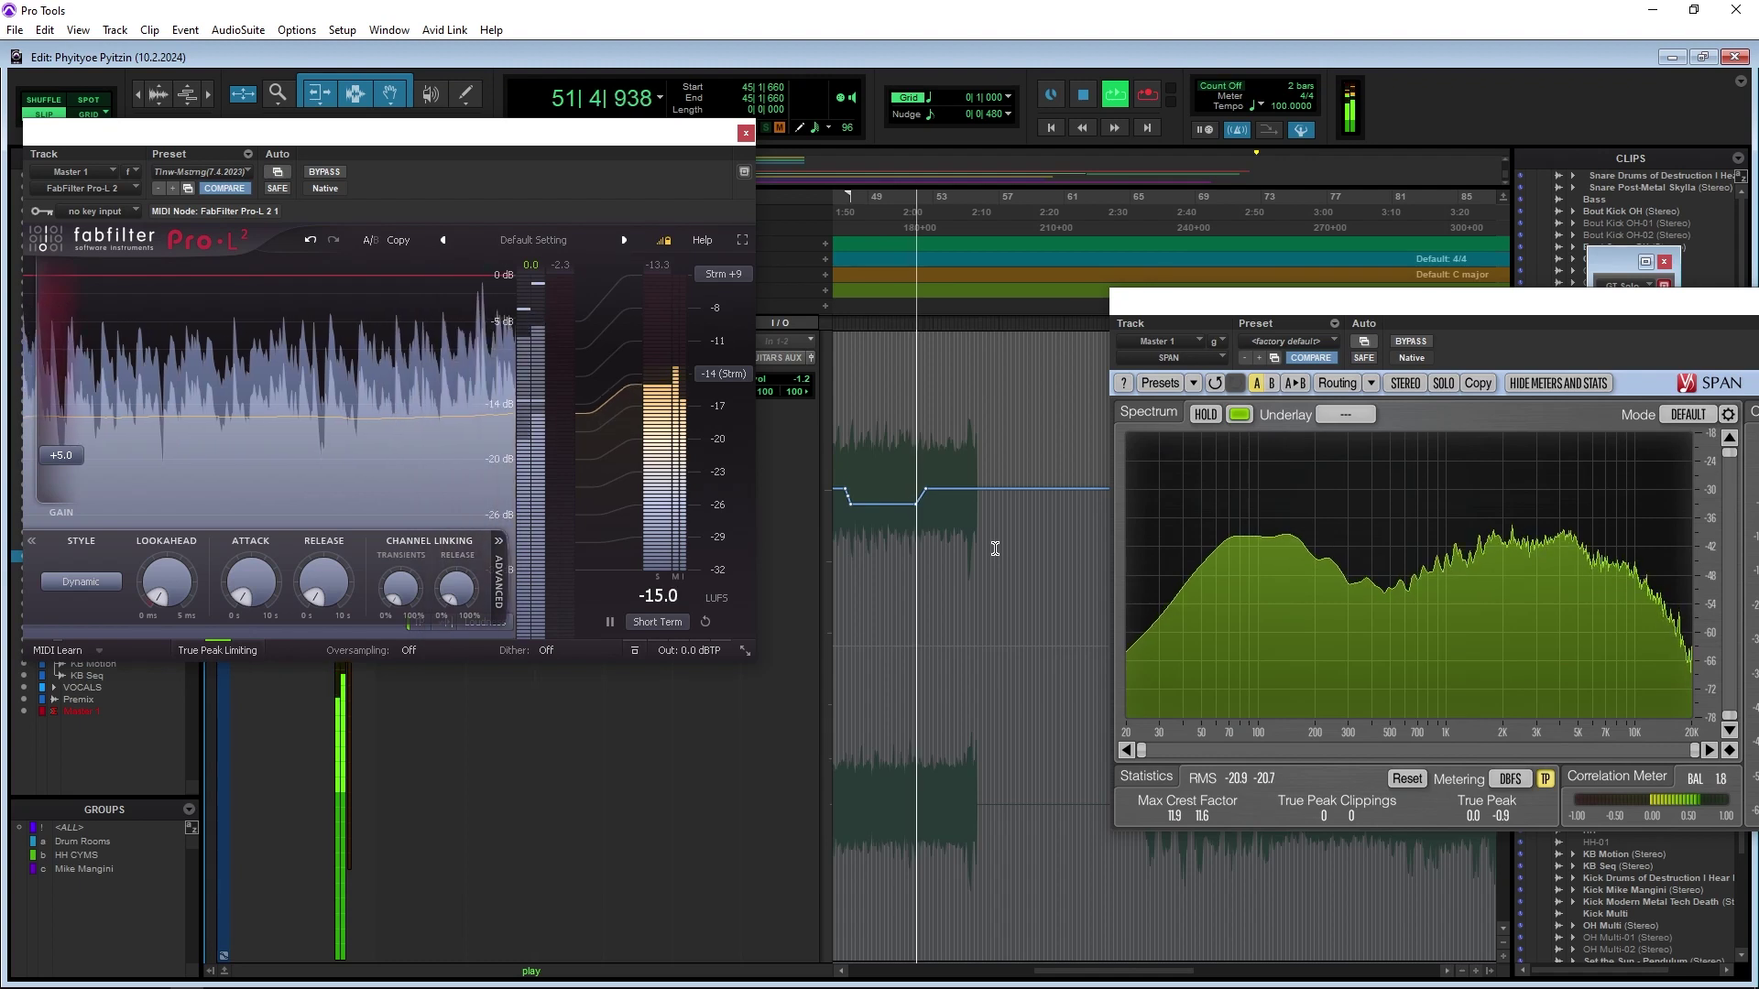
{"action": "key", "text": "t"}
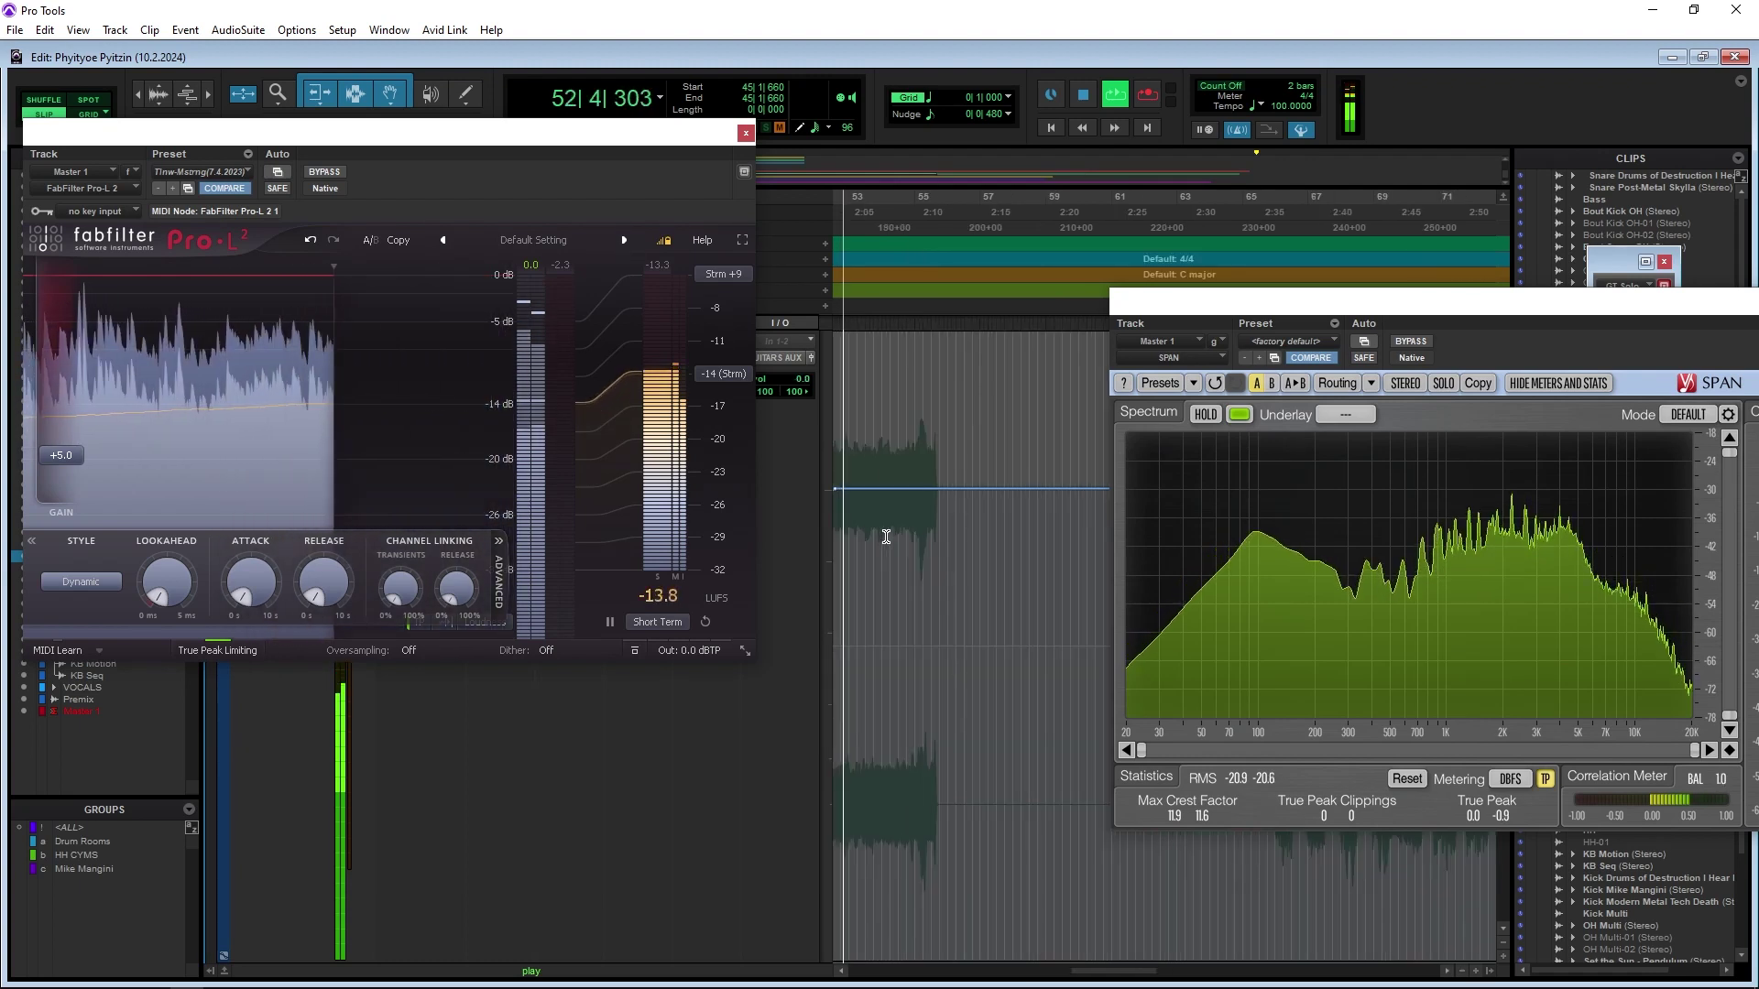
{"action": "key", "text": "r"}
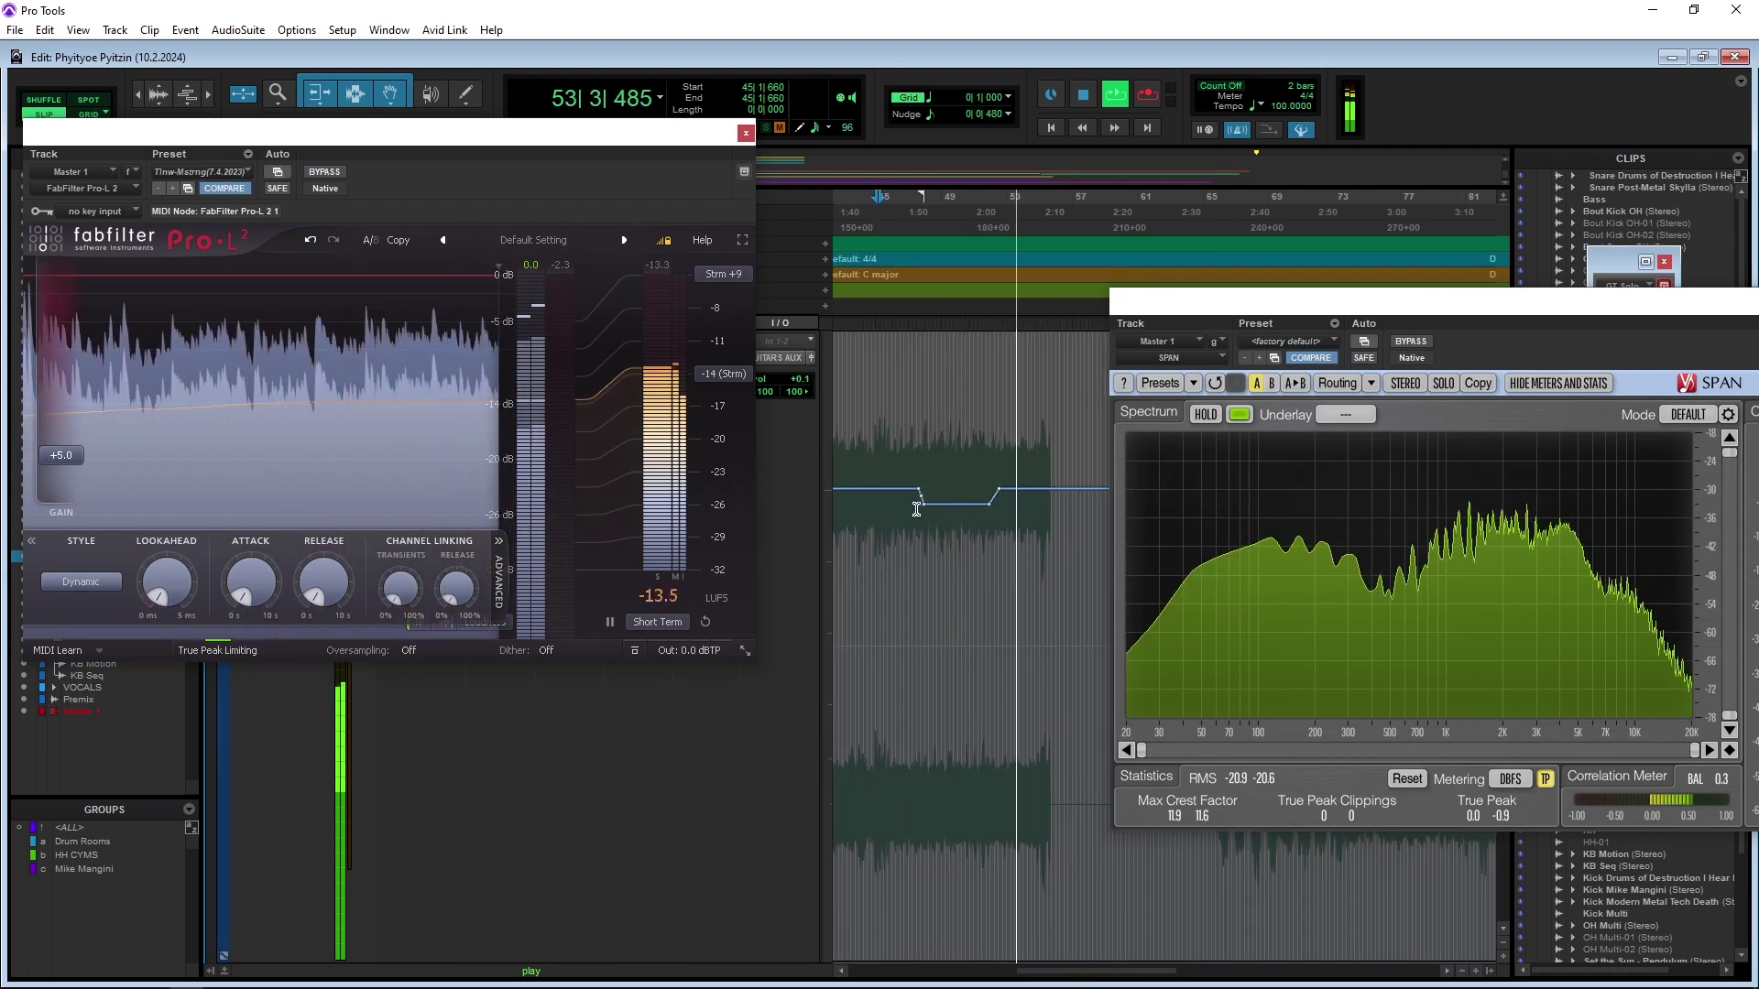
{"action": "left_click", "coordinate": [916, 510]}
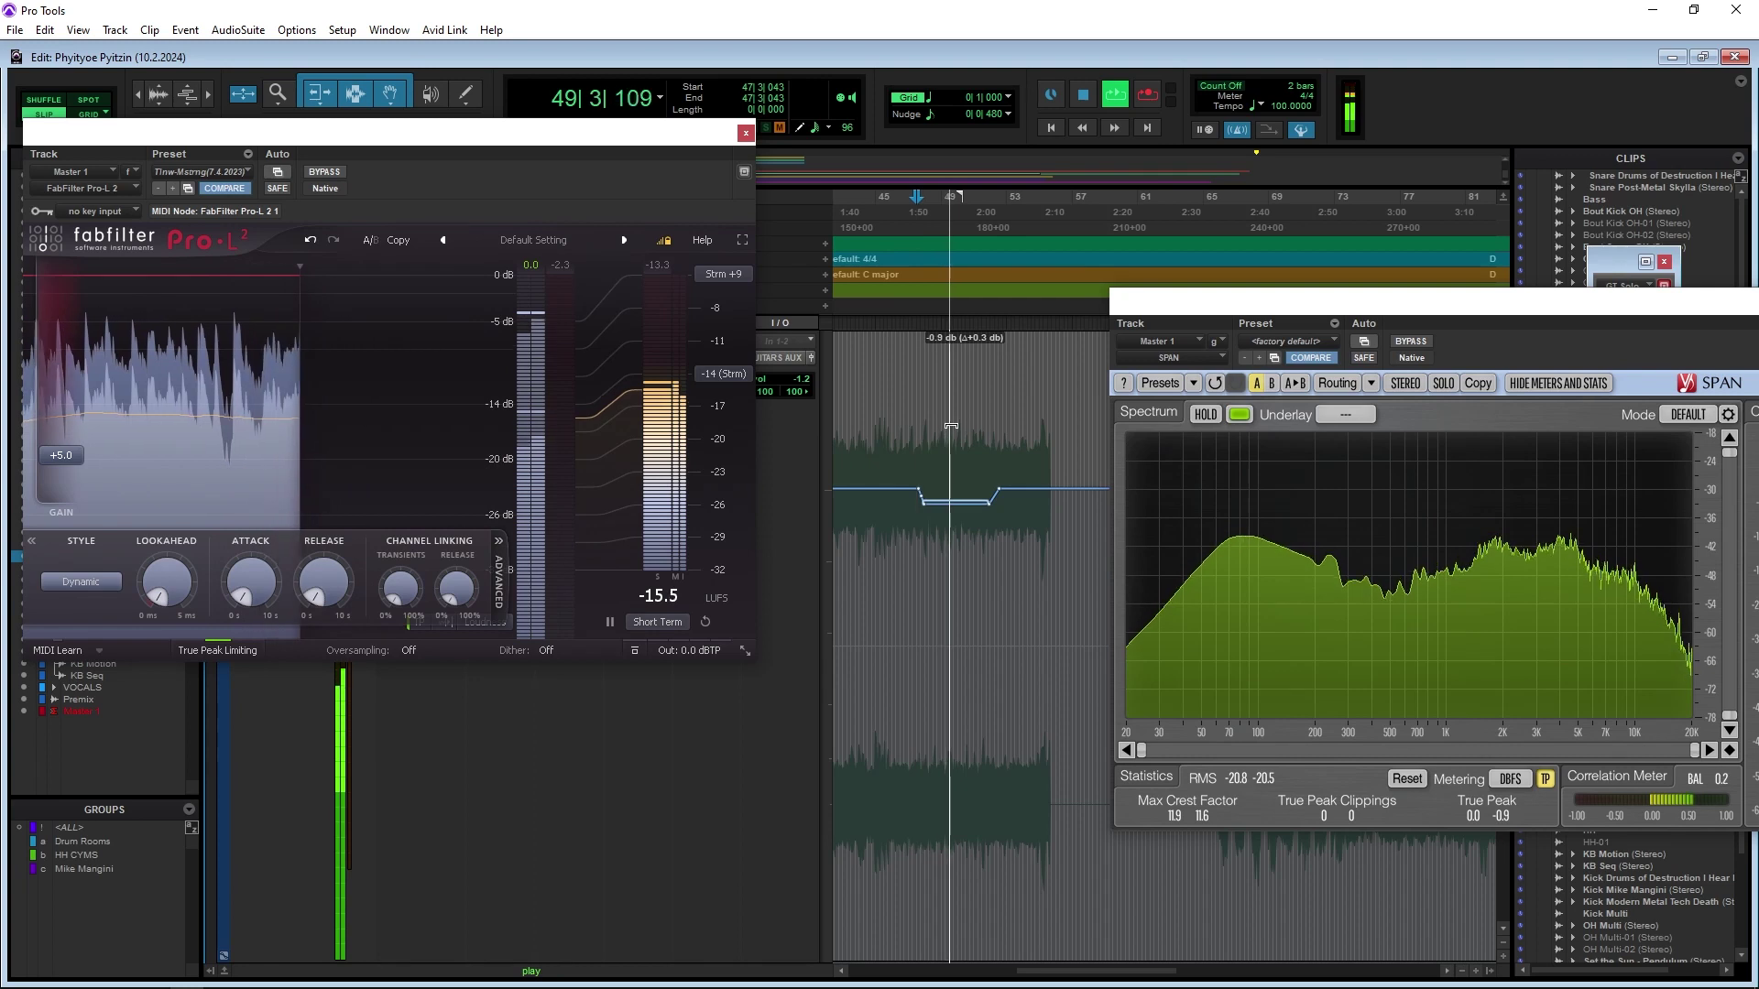
{"action": "left_click", "coordinate": [897, 506]}
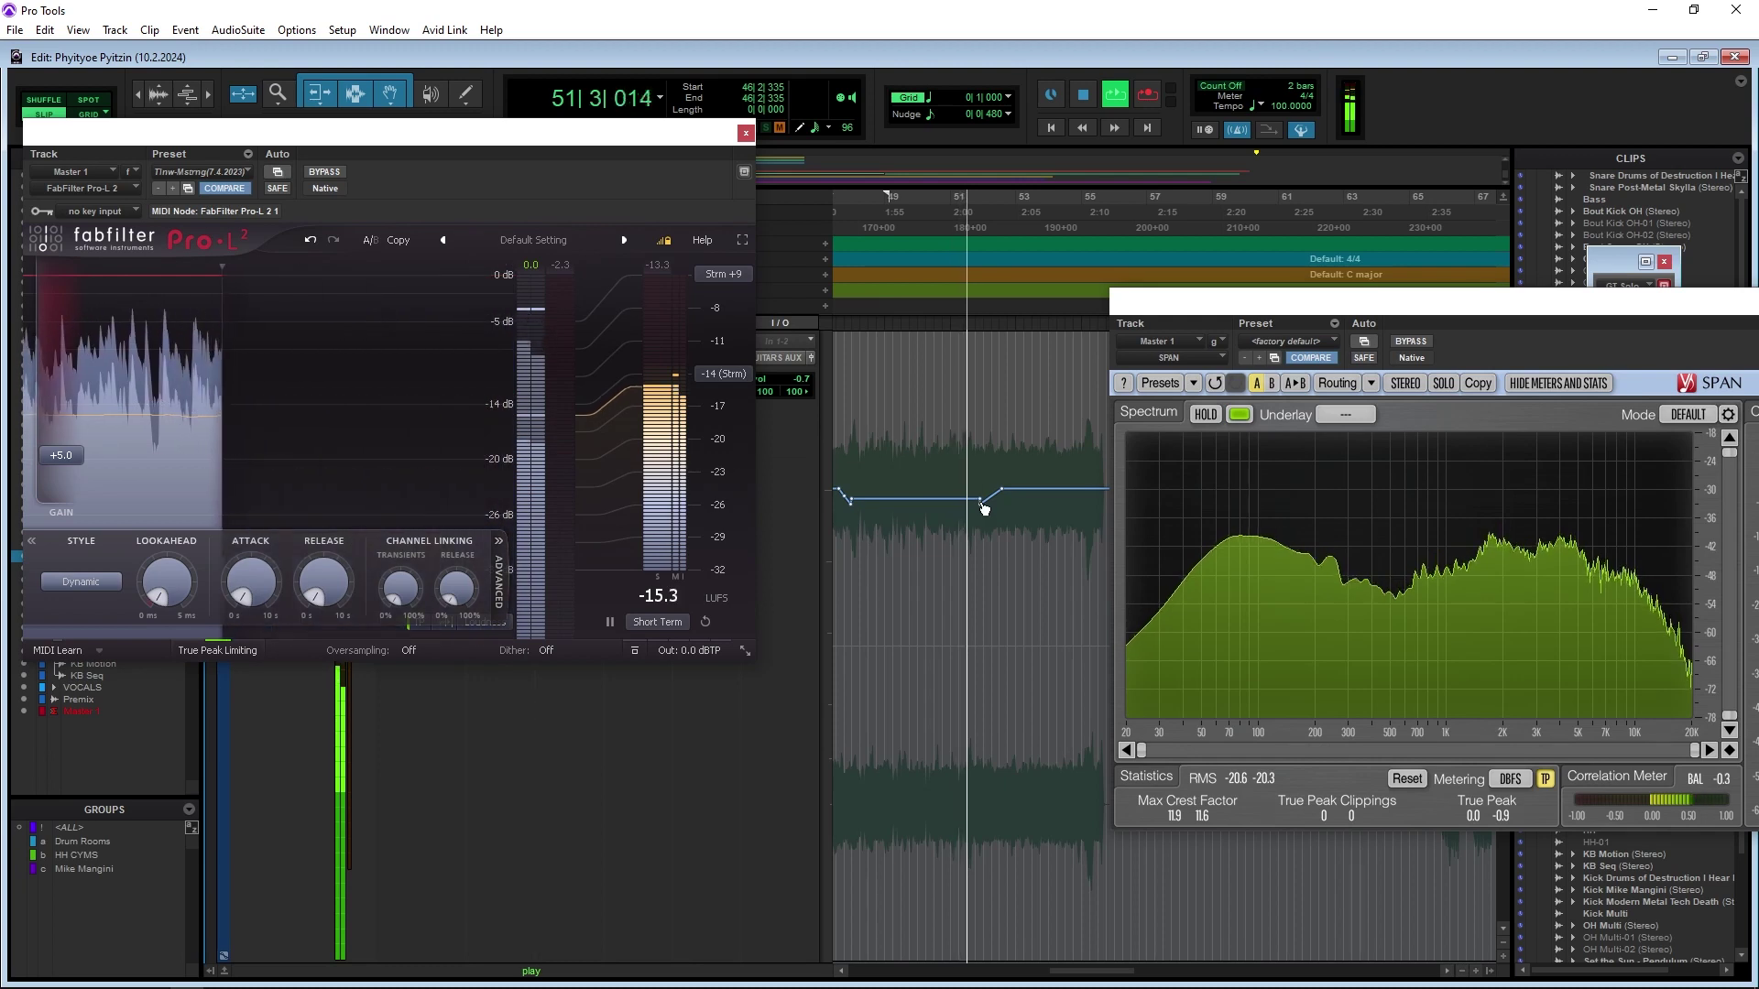
Remove the stray volume breakpoint ending the Vamp dip near bar 52 and try to remove the one at its start
{"action": "left_click_drag", "start_coordinate": [982, 503], "coordinate": [991, 506]}
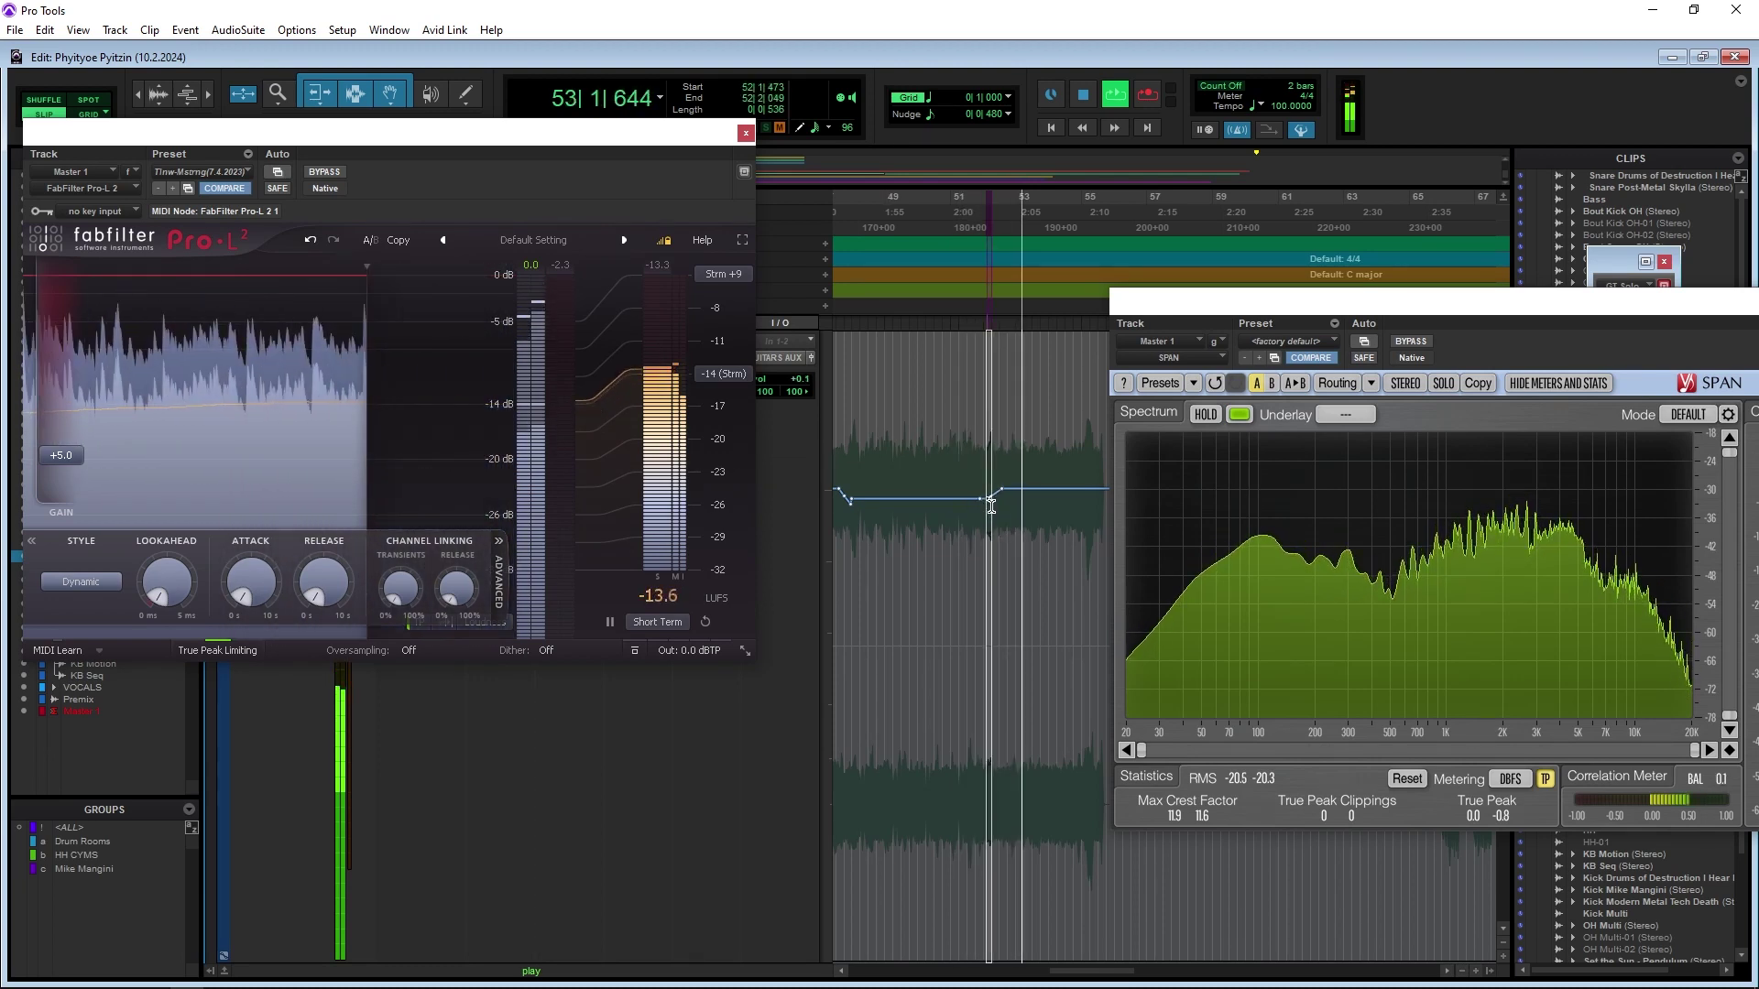
{"action": "left_click", "coordinate": [843, 514]}
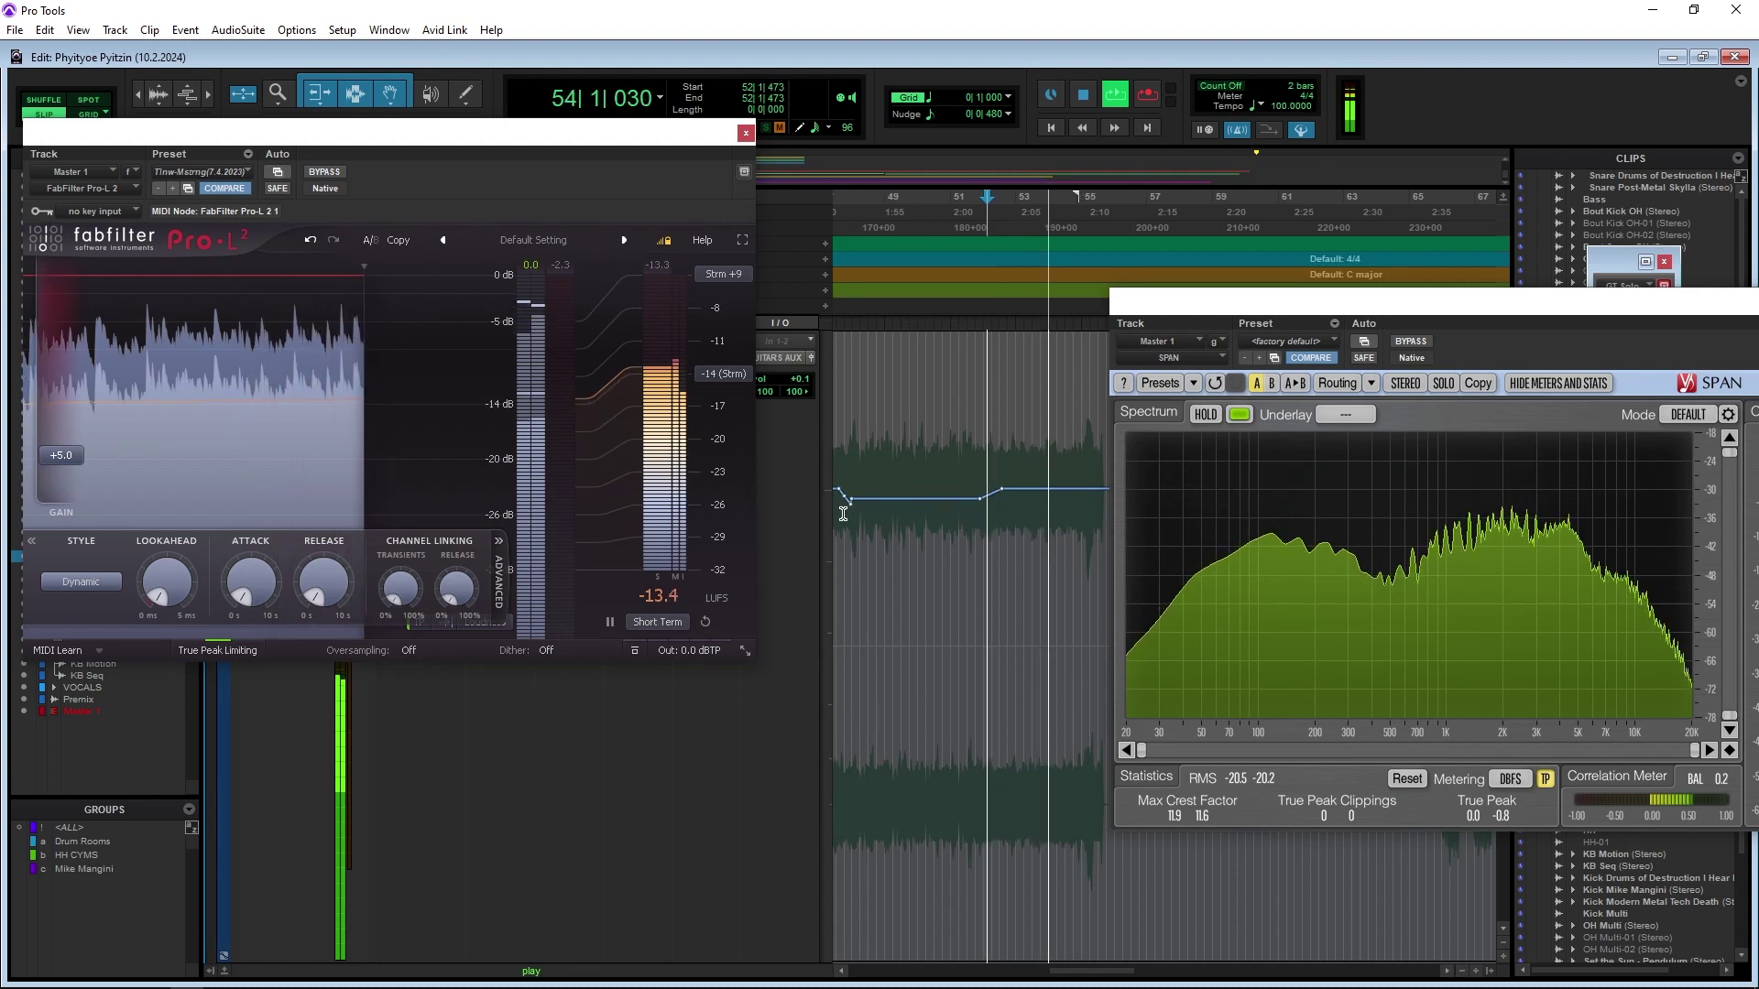
{"action": "left_click_drag", "start_coordinate": [843, 514], "coordinate": [848, 530]}
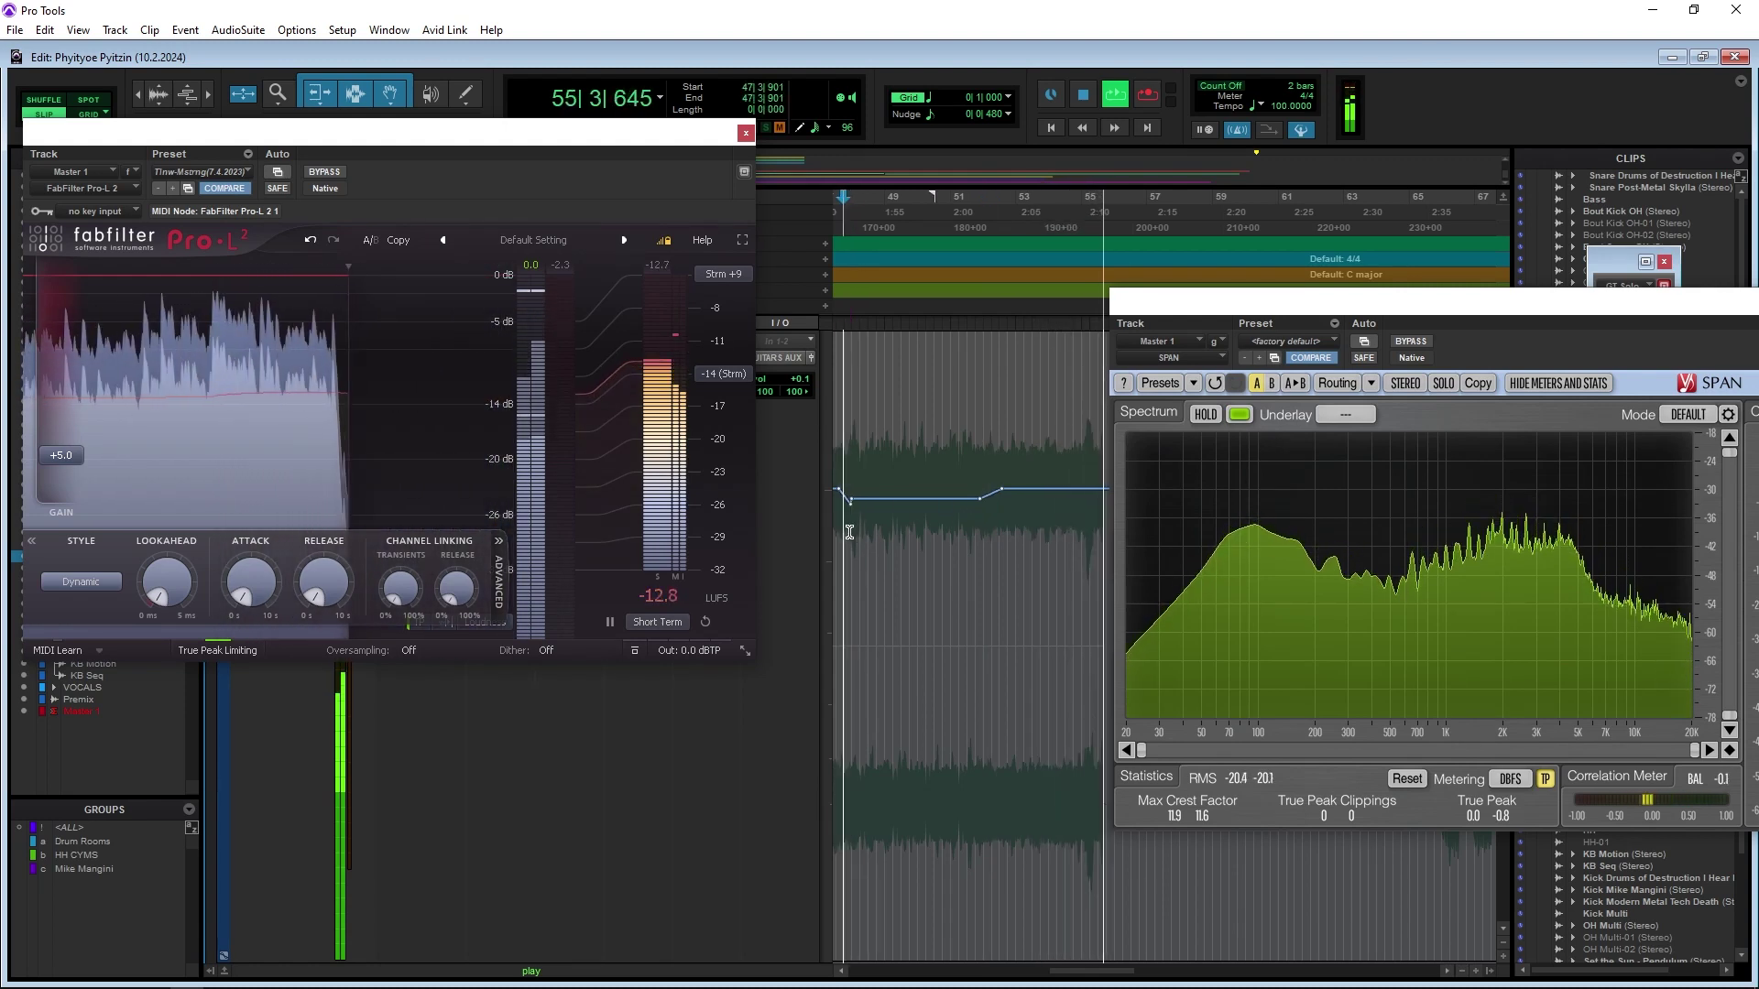
{"action": "key", "text": "Delete"}
{"action": "key", "text": "space"}
{"action": "key", "text": "space"}
Move the low volume breakpoint starting the Vamp dip near bar 47 slightly earlier and higher to smooth the ramp down
{"action": "key", "text": "t"}
{"action": "key", "text": "t"}
{"action": "key", "text": "t"}
{"action": "key", "text": "t"}
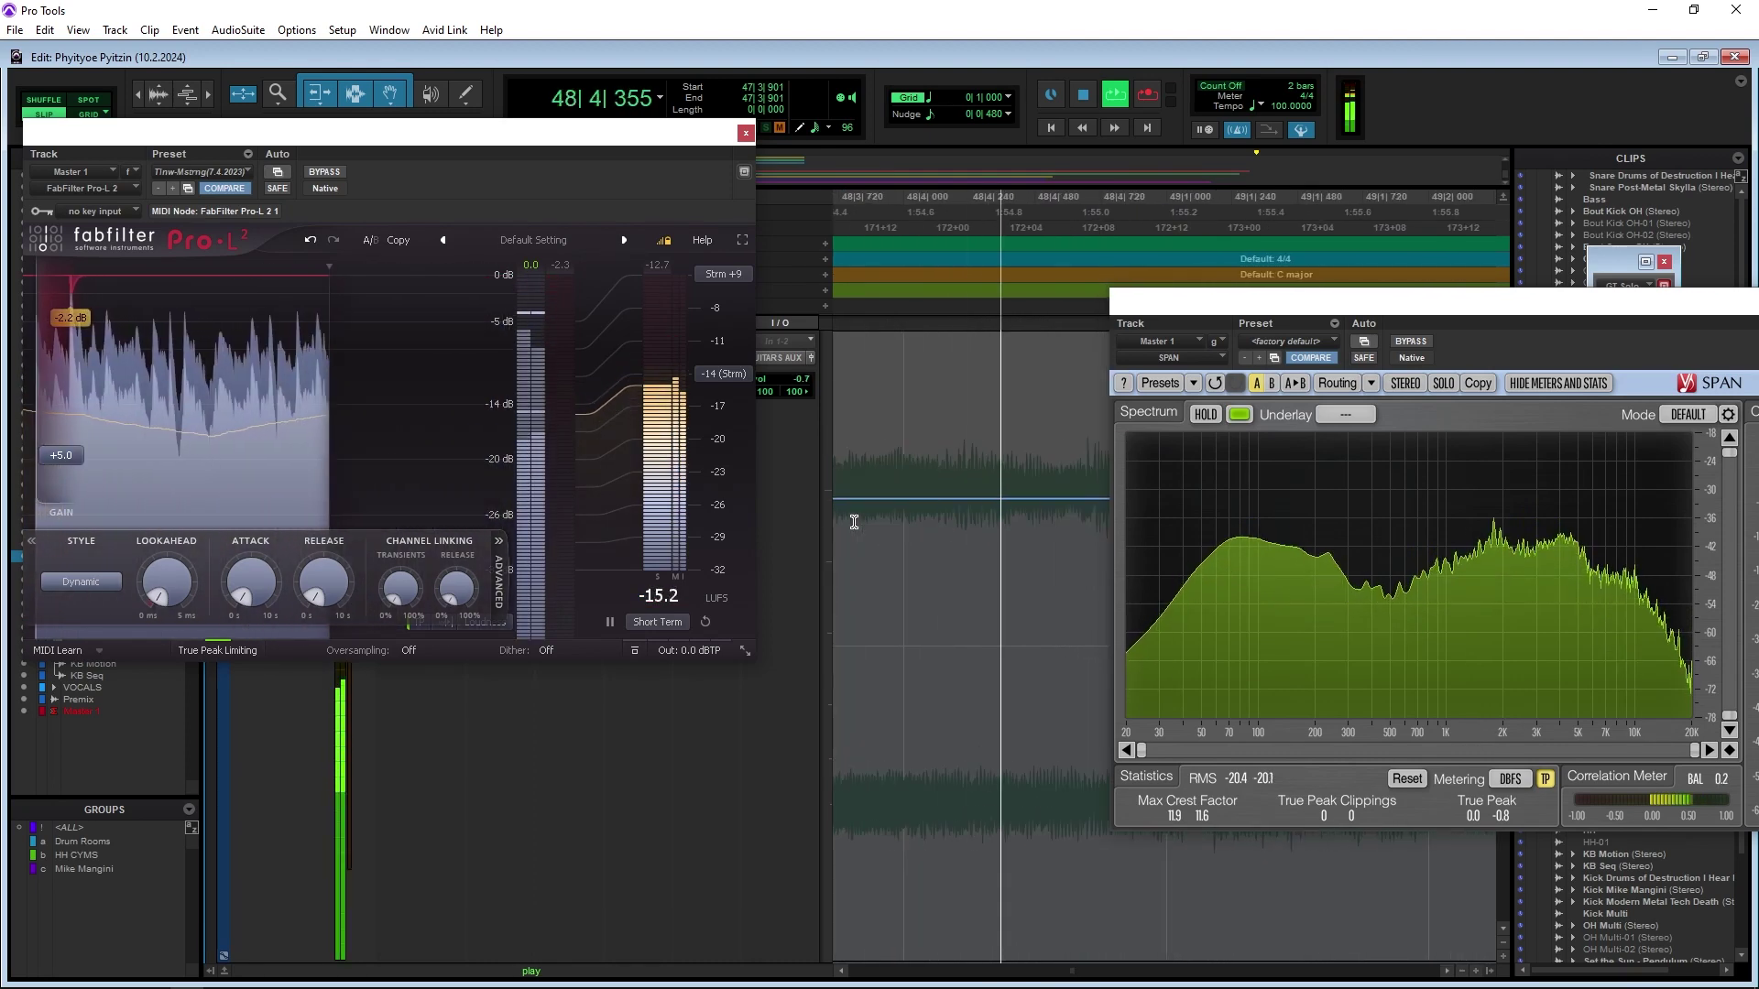
{"action": "key", "text": "r"}
{"action": "key", "text": "r"}
{"action": "key", "text": "r"}
{"action": "key", "text": "r"}
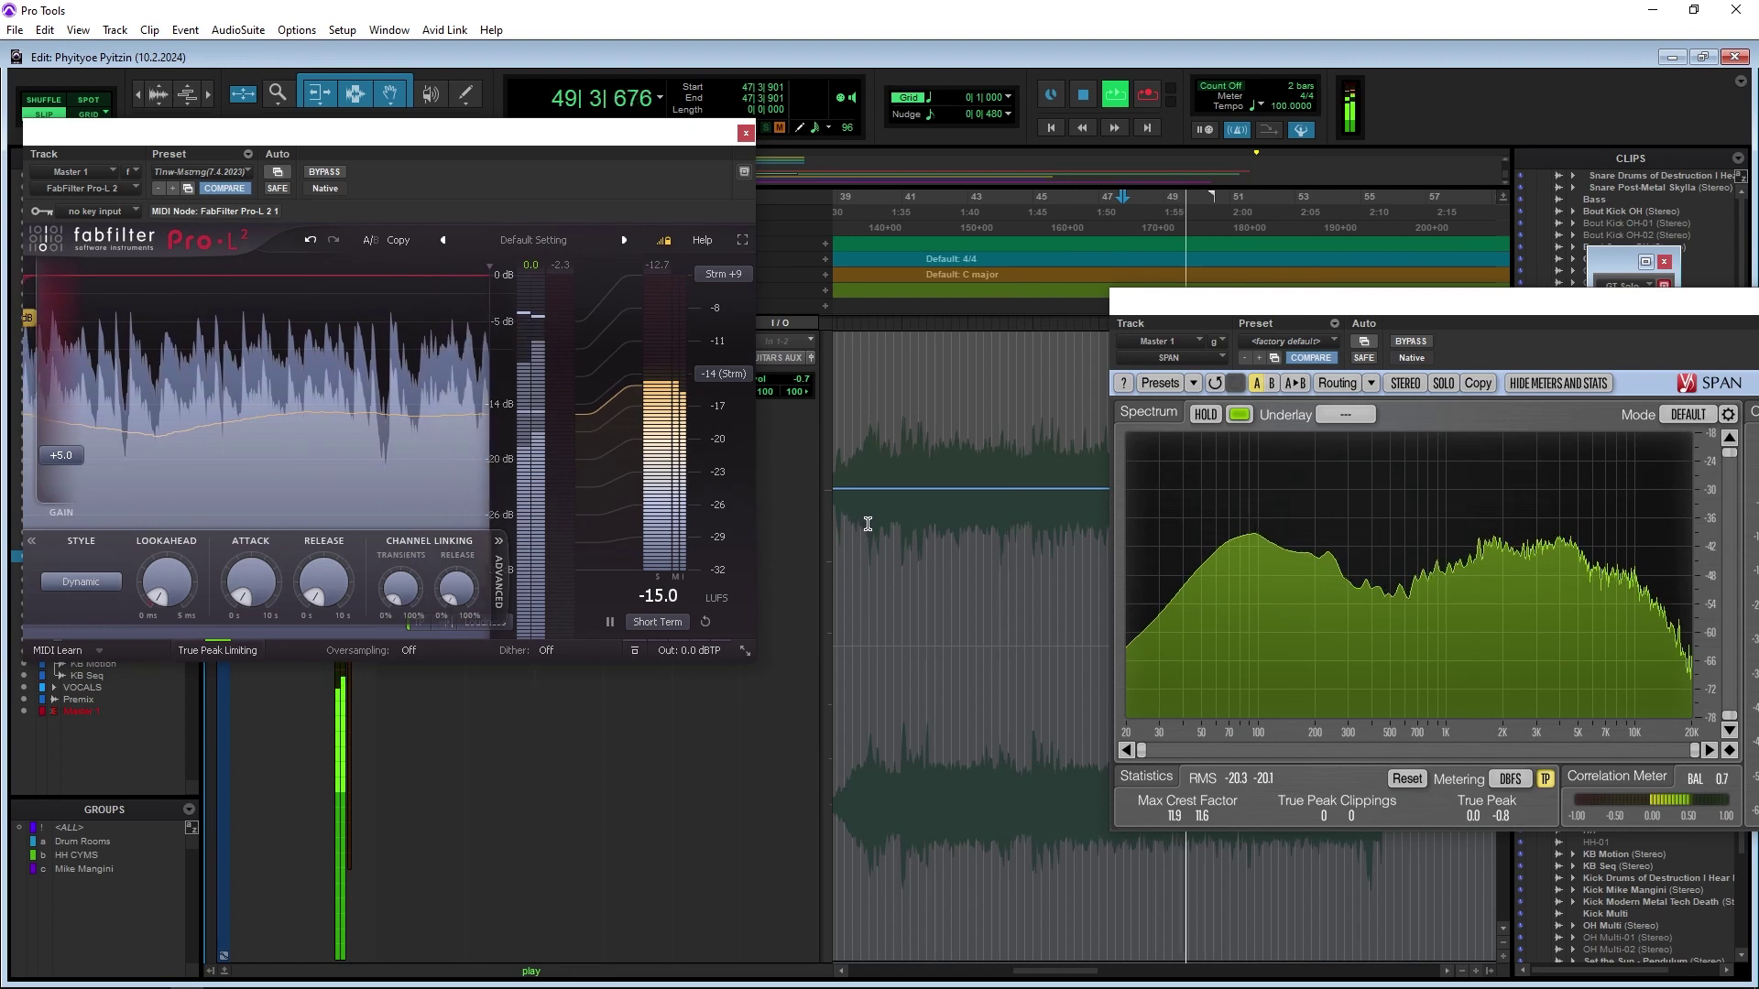
{"action": "key", "text": "t"}
{"action": "key", "text": "t"}
{"action": "key", "text": "space"}
{"action": "key", "text": "space"}
{"action": "scroll", "coordinate": [982, 544], "scroll_direction": "right", "scroll_amount": 1}
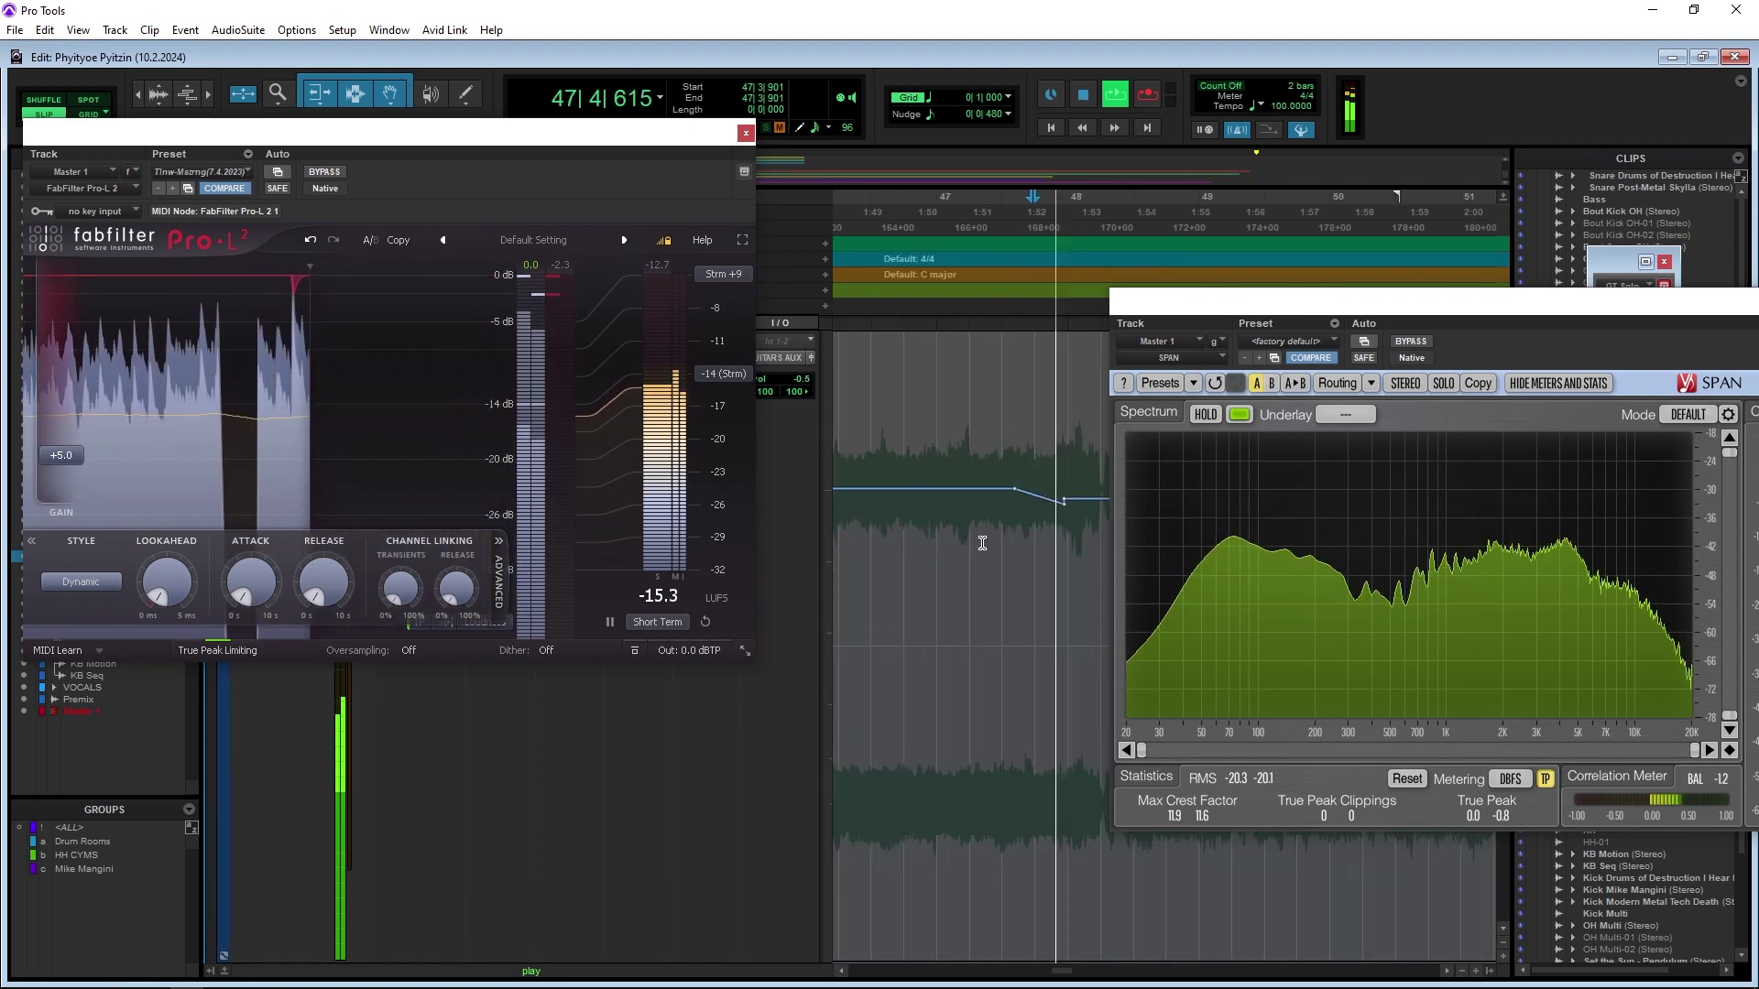
{"action": "scroll", "coordinate": [982, 543], "scroll_direction": "right", "scroll_amount": 1}
{"action": "left_click_drag", "start_coordinate": [932, 503], "coordinate": [912, 497]}
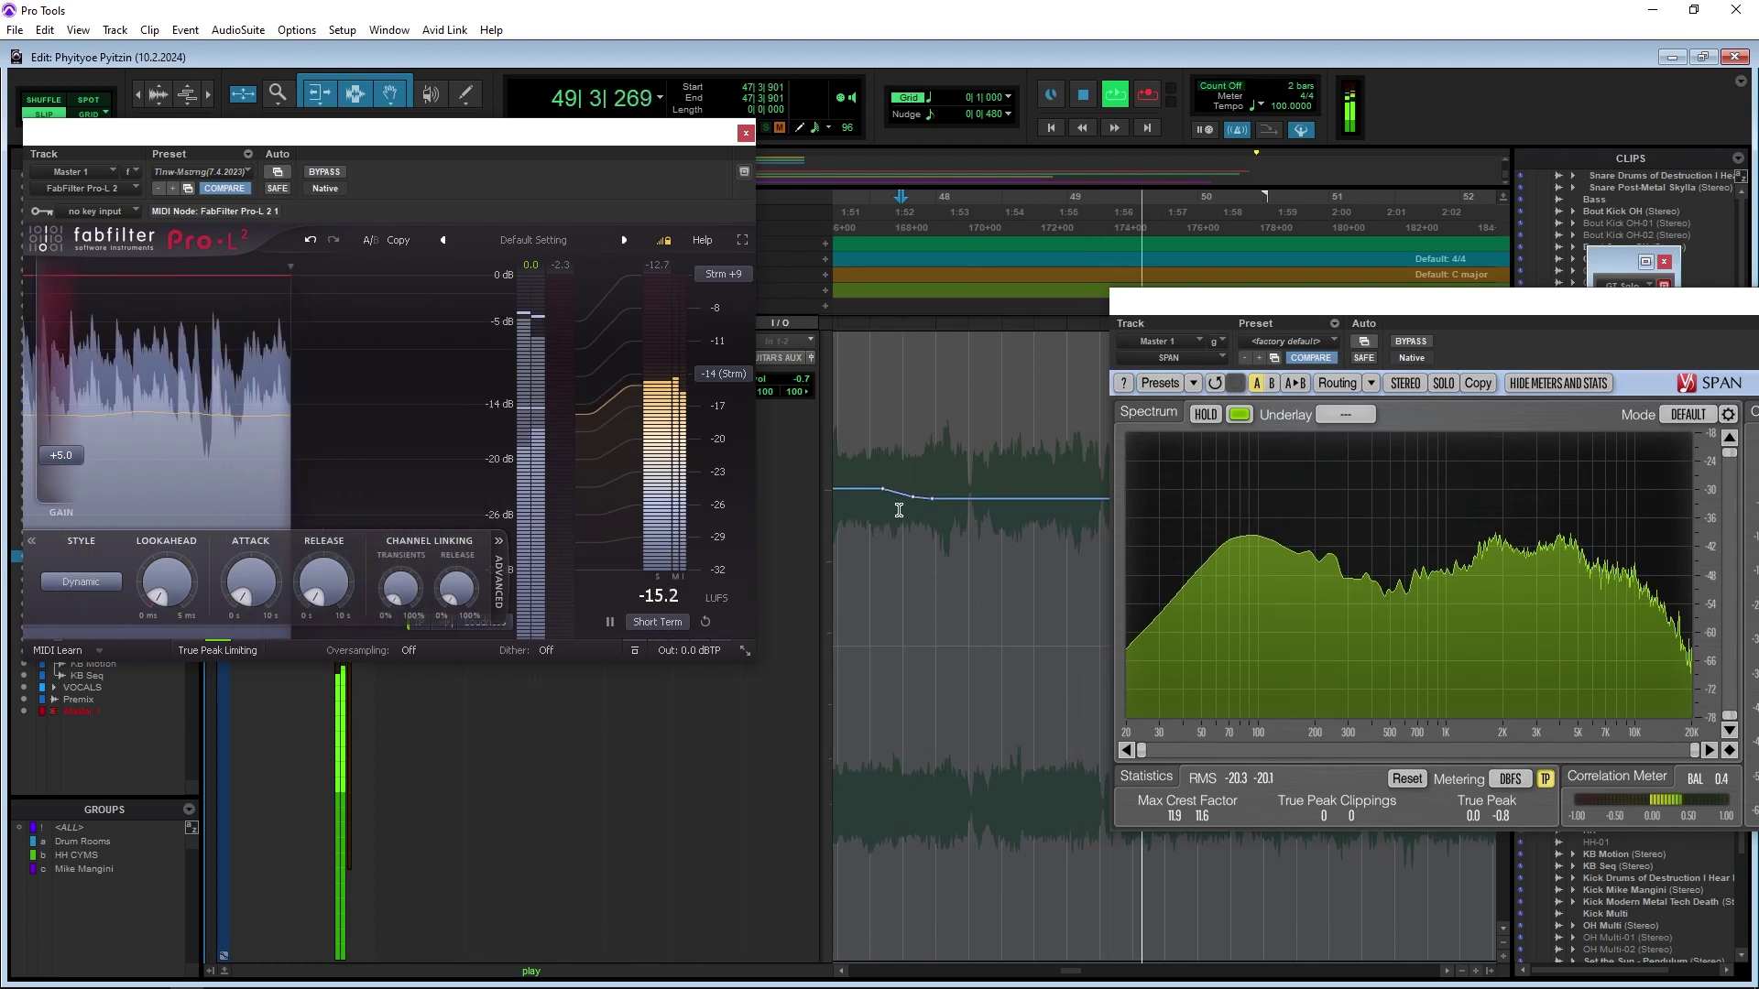
Replay from bar 47 and examine the Vamp volume dip, the guitar and keys tracks, and the master's loudness metering
{"action": "key", "text": "space"}
{"action": "left_click", "coordinate": [843, 507]}
{"action": "key", "text": "space"}
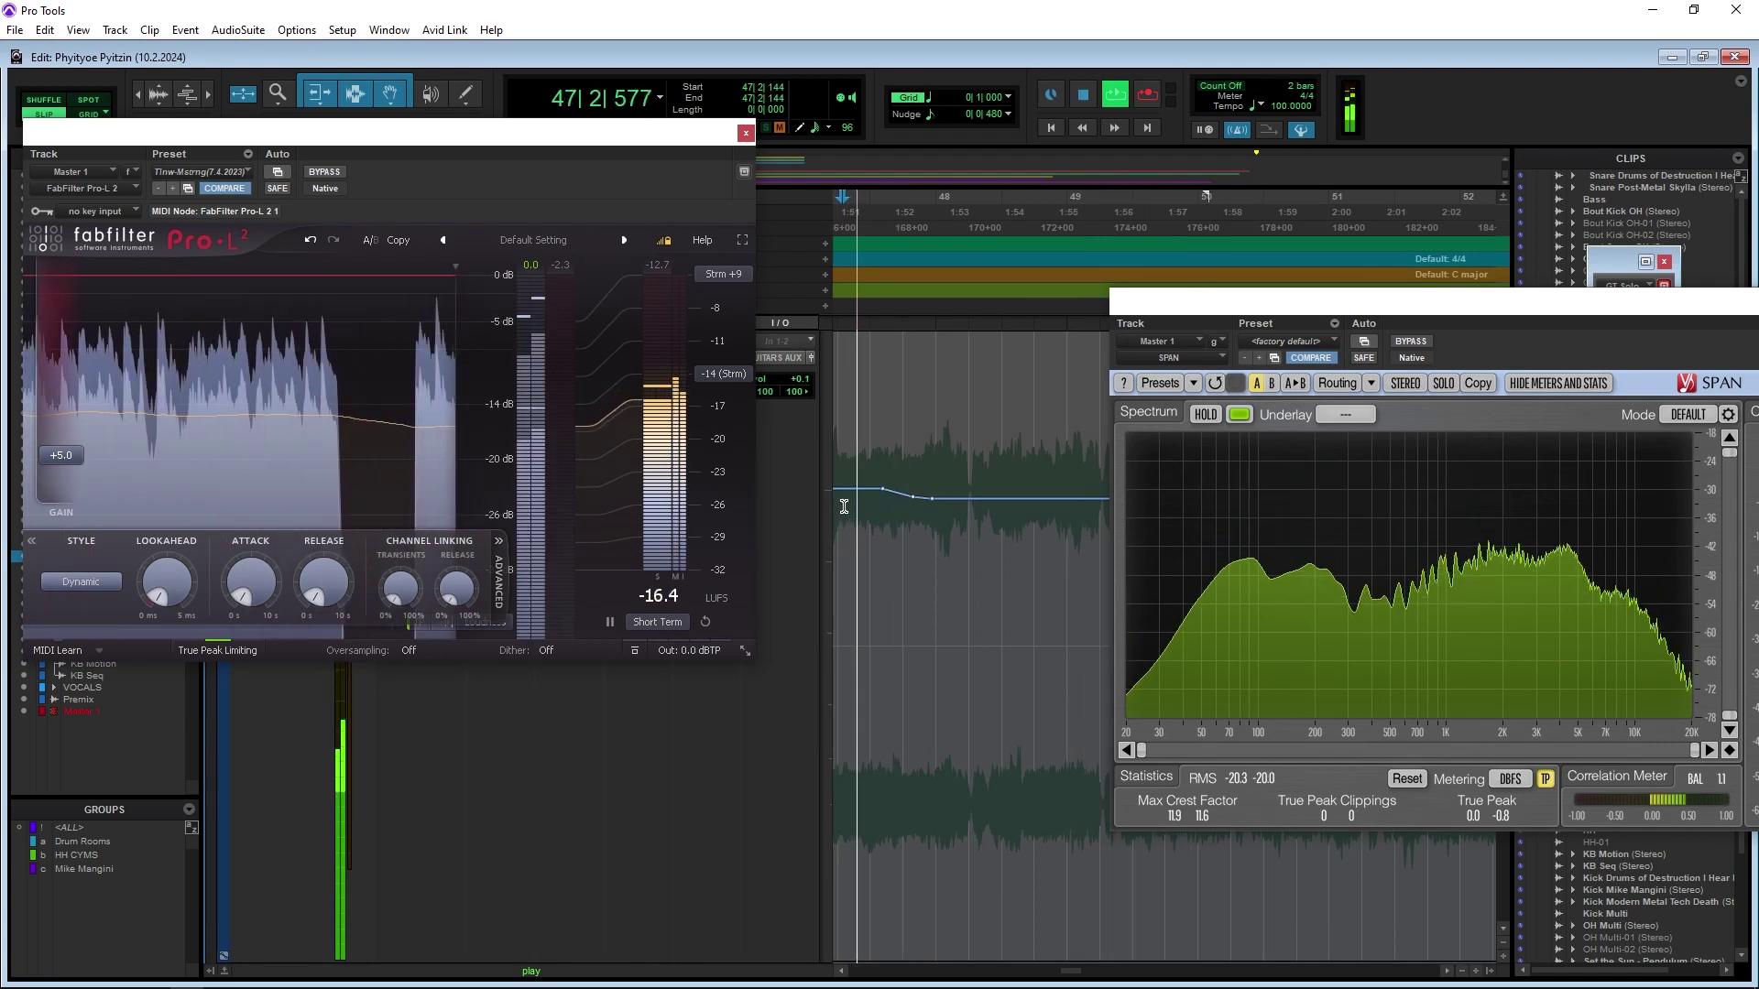
{"action": "key", "text": "r"}
{"action": "key", "text": "r"}
{"action": "key", "text": "r"}
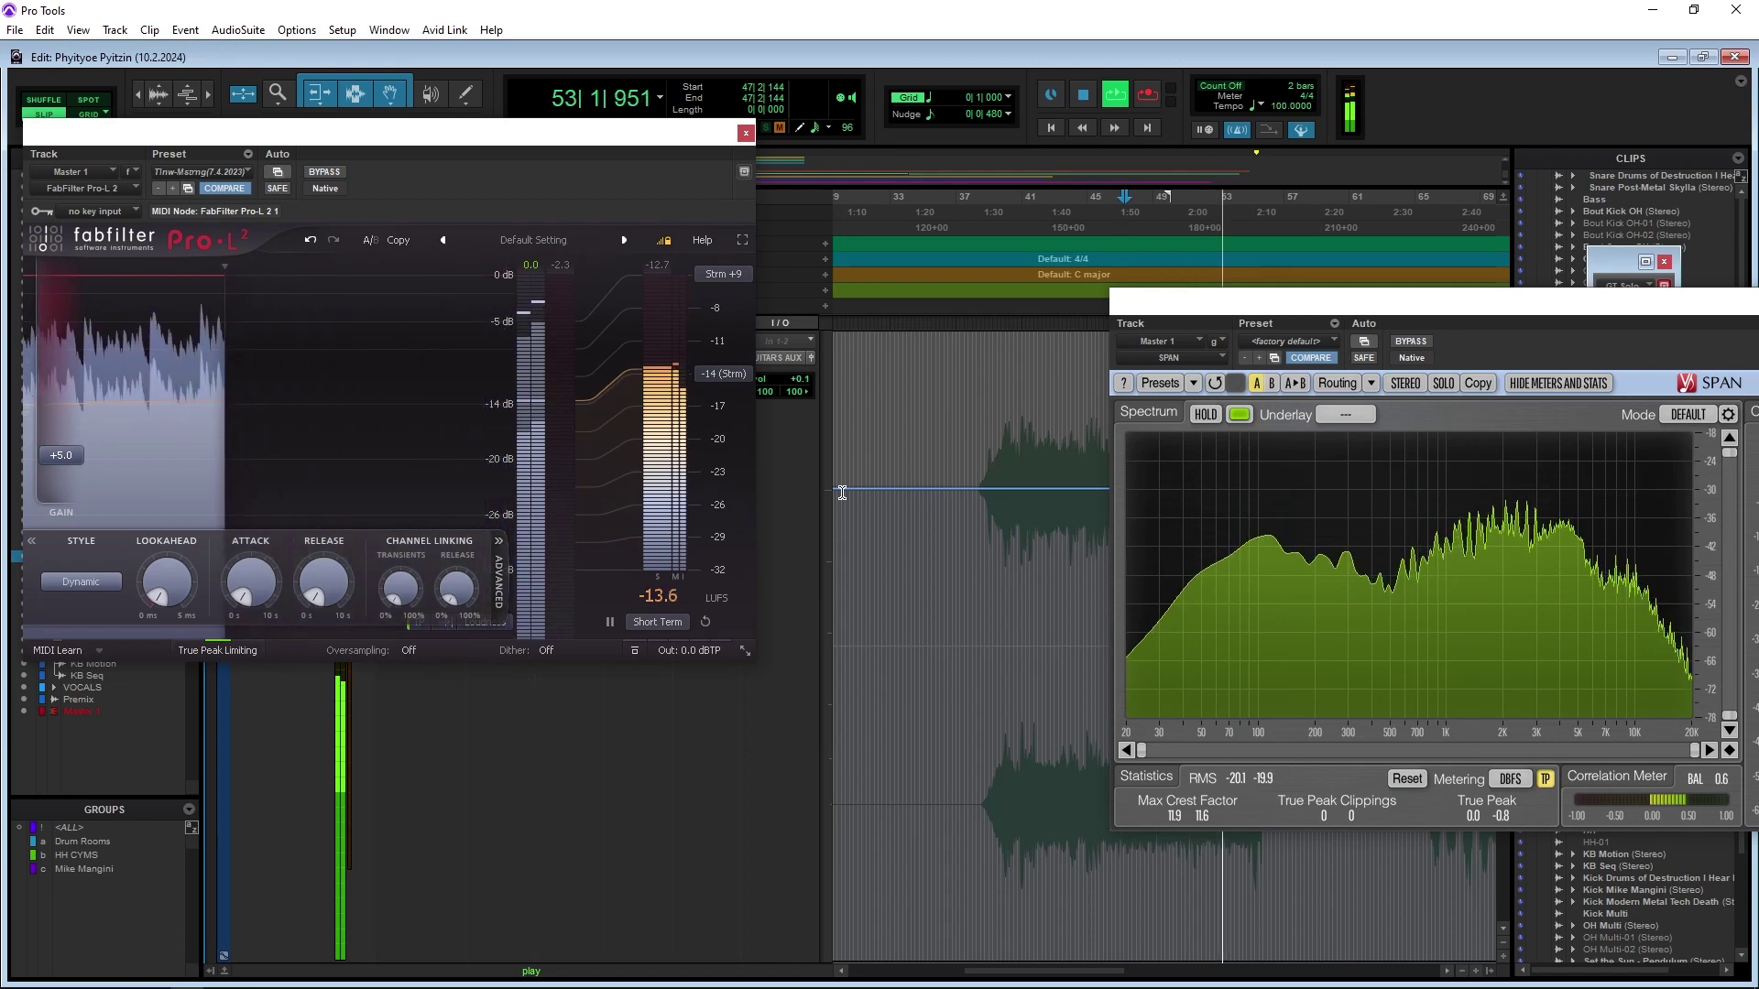
{"action": "scroll", "coordinate": [964, 552], "scroll_direction": "down", "scroll_amount": 5}
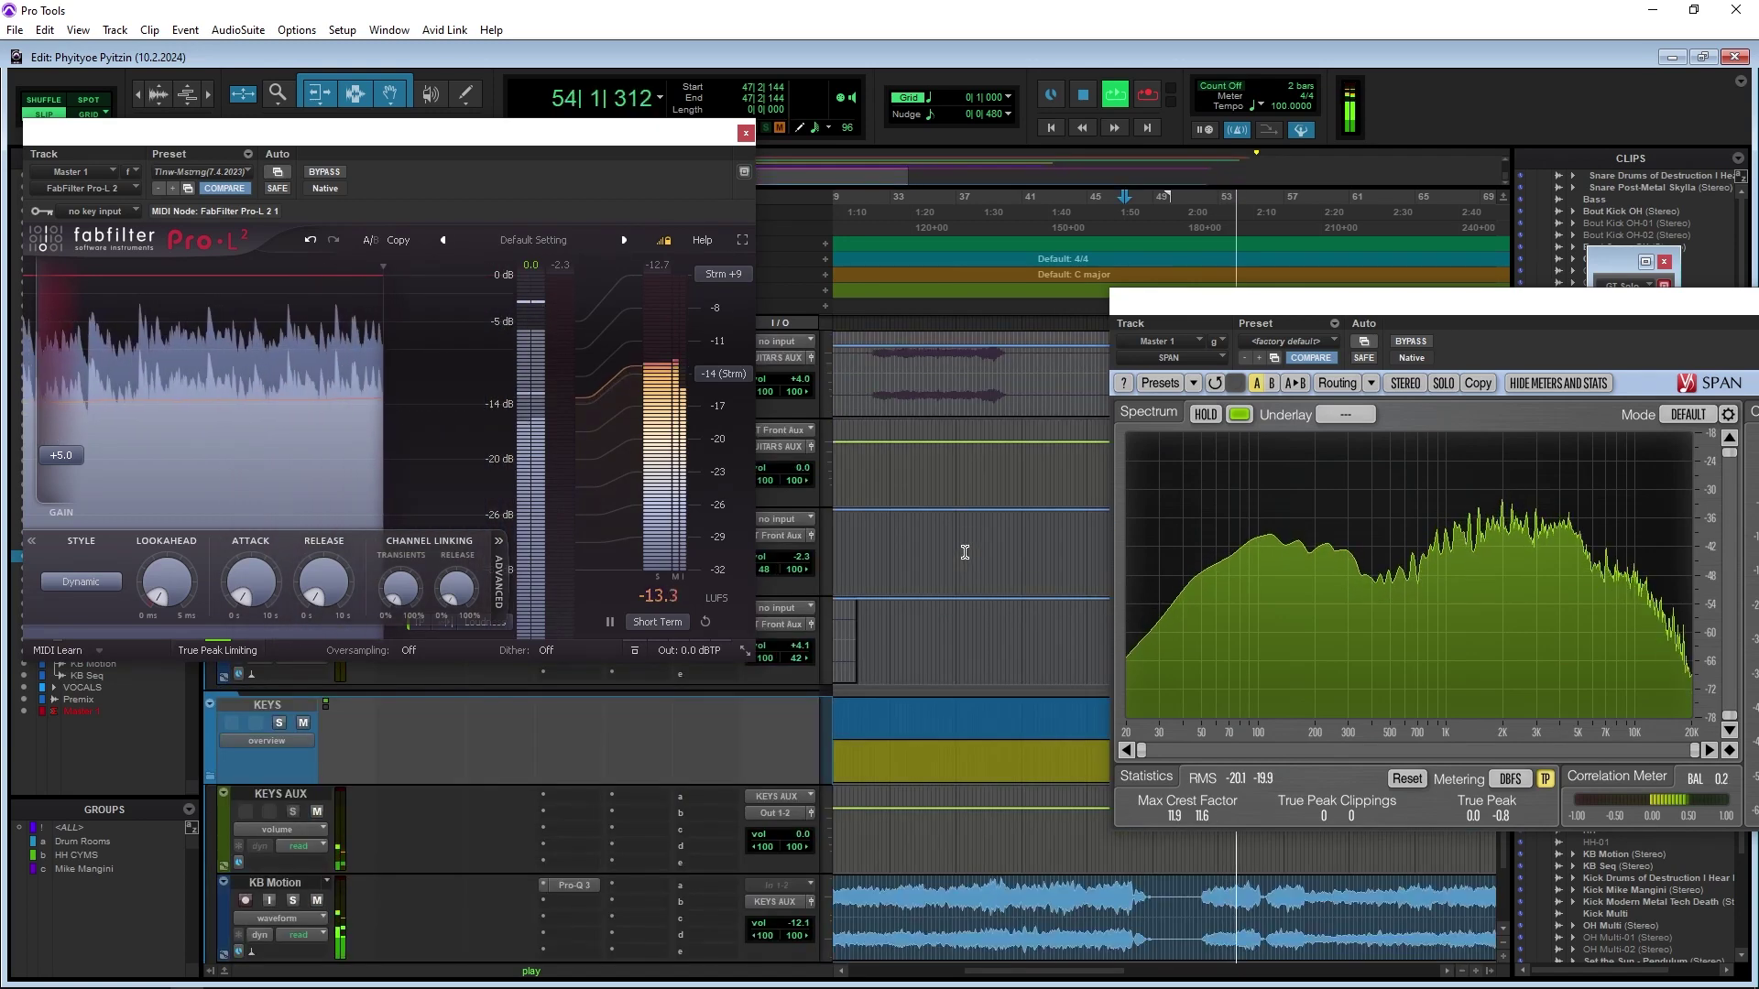
{"action": "scroll", "coordinate": [964, 552], "scroll_direction": "up", "scroll_amount": 2}
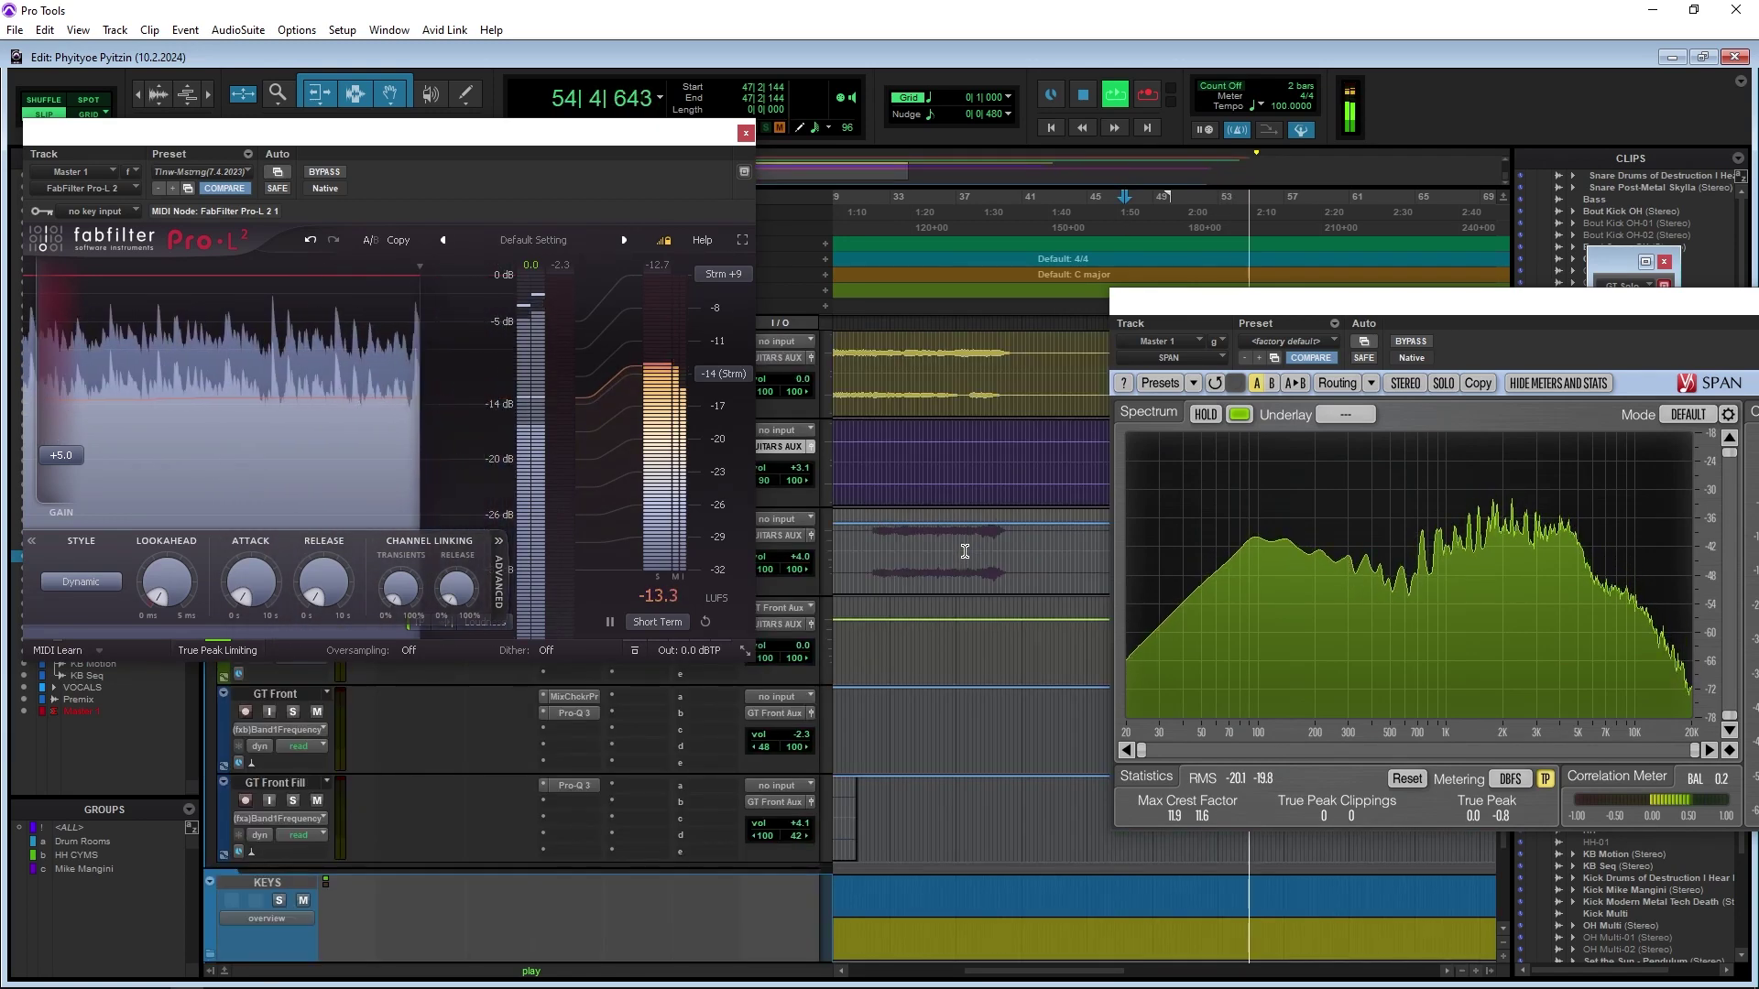
{"action": "scroll", "coordinate": [910, 607], "scroll_direction": "up", "scroll_amount": 3}
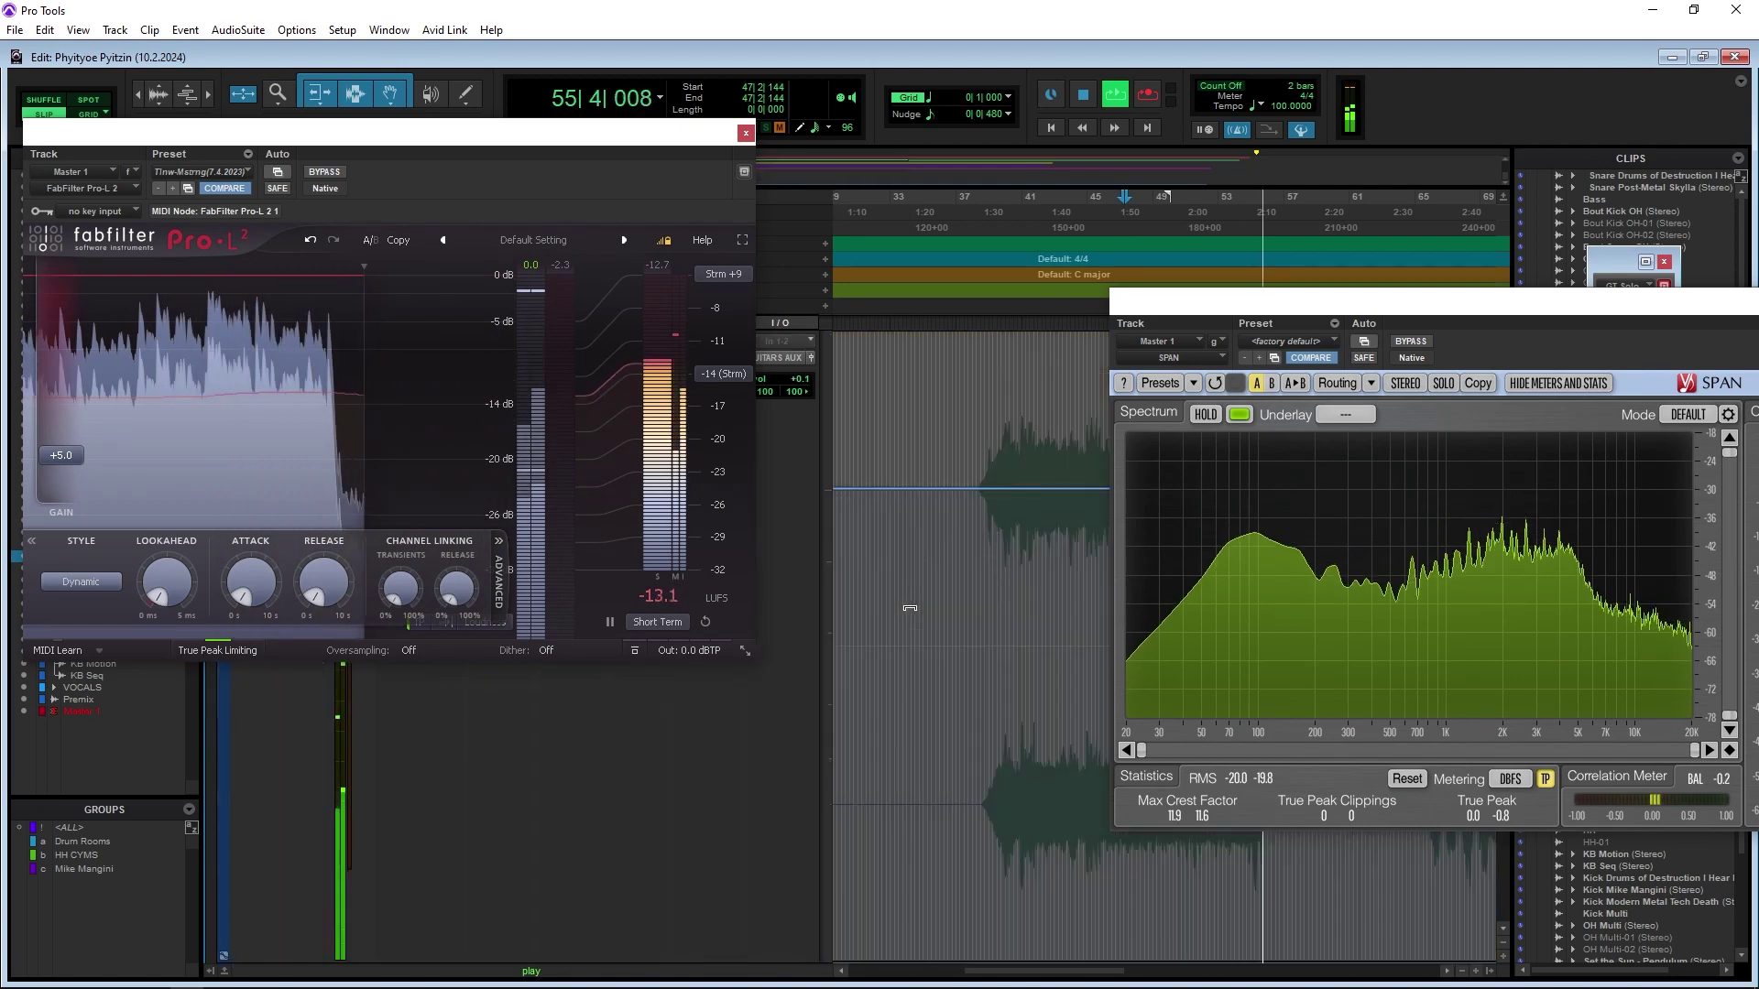
{"action": "key", "text": "e"}
{"action": "key", "text": "r"}
{"action": "key", "text": "r"}
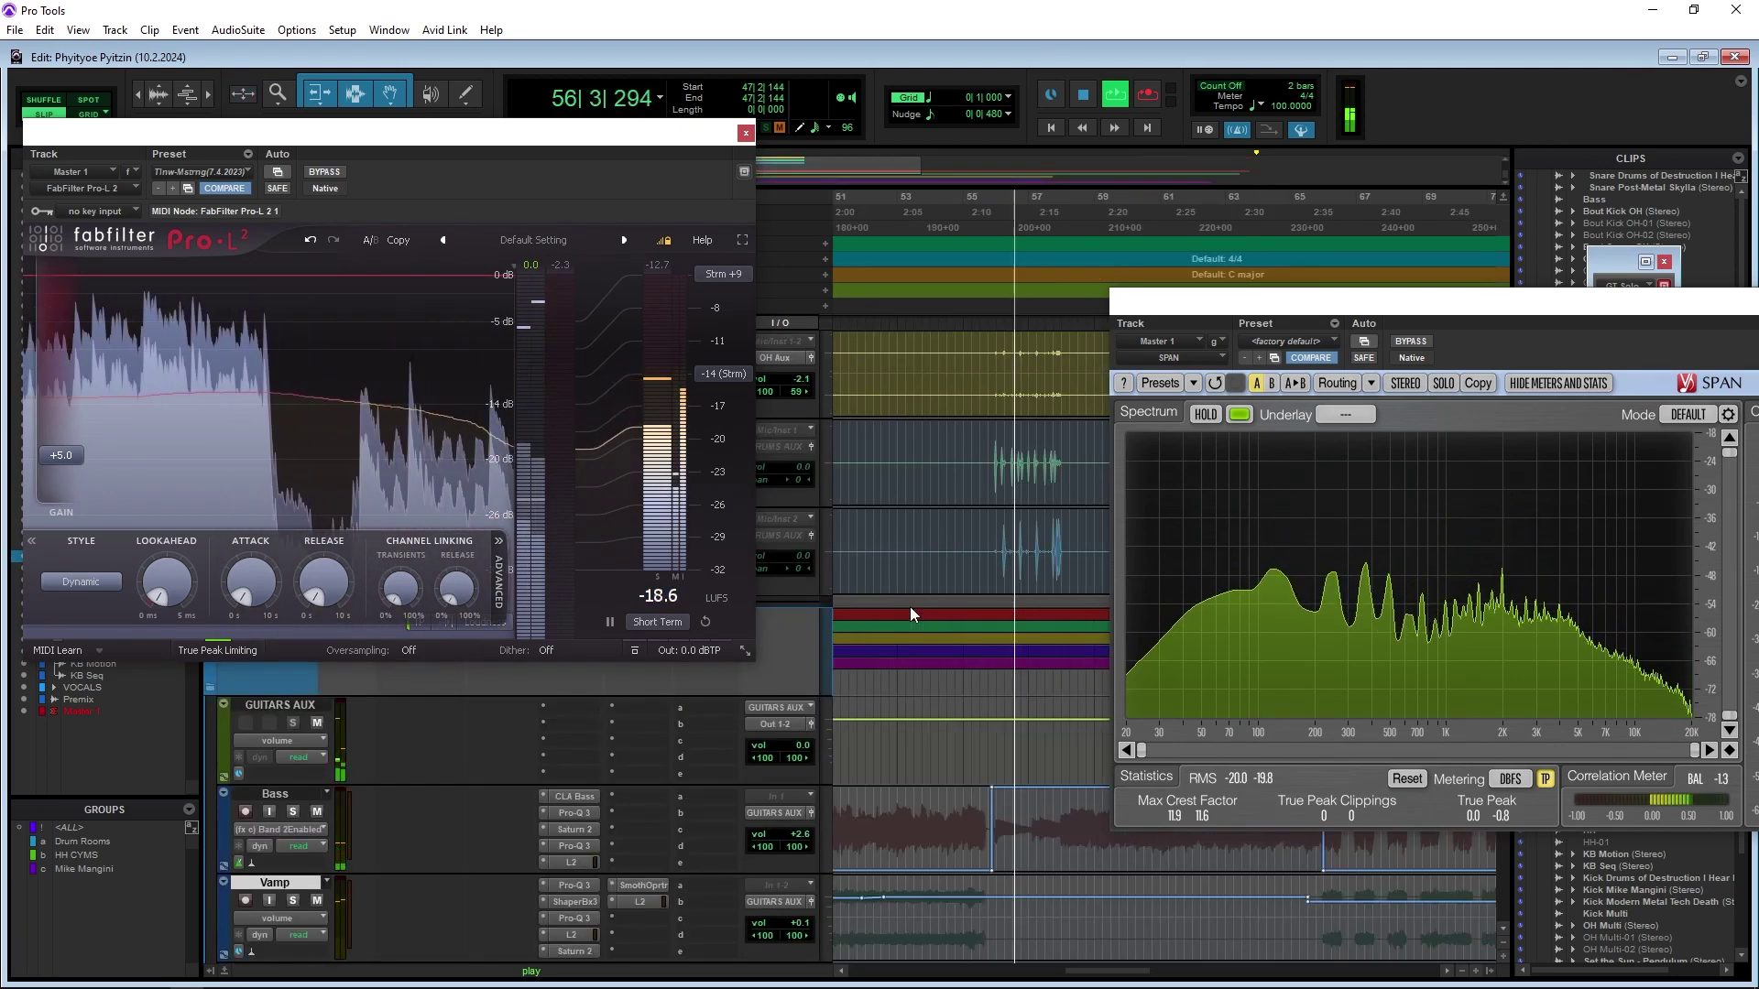
{"action": "scroll", "coordinate": [909, 615], "scroll_direction": "down", "scroll_amount": 1}
{"action": "scroll", "coordinate": [909, 606], "scroll_direction": "down", "scroll_amount": 2}
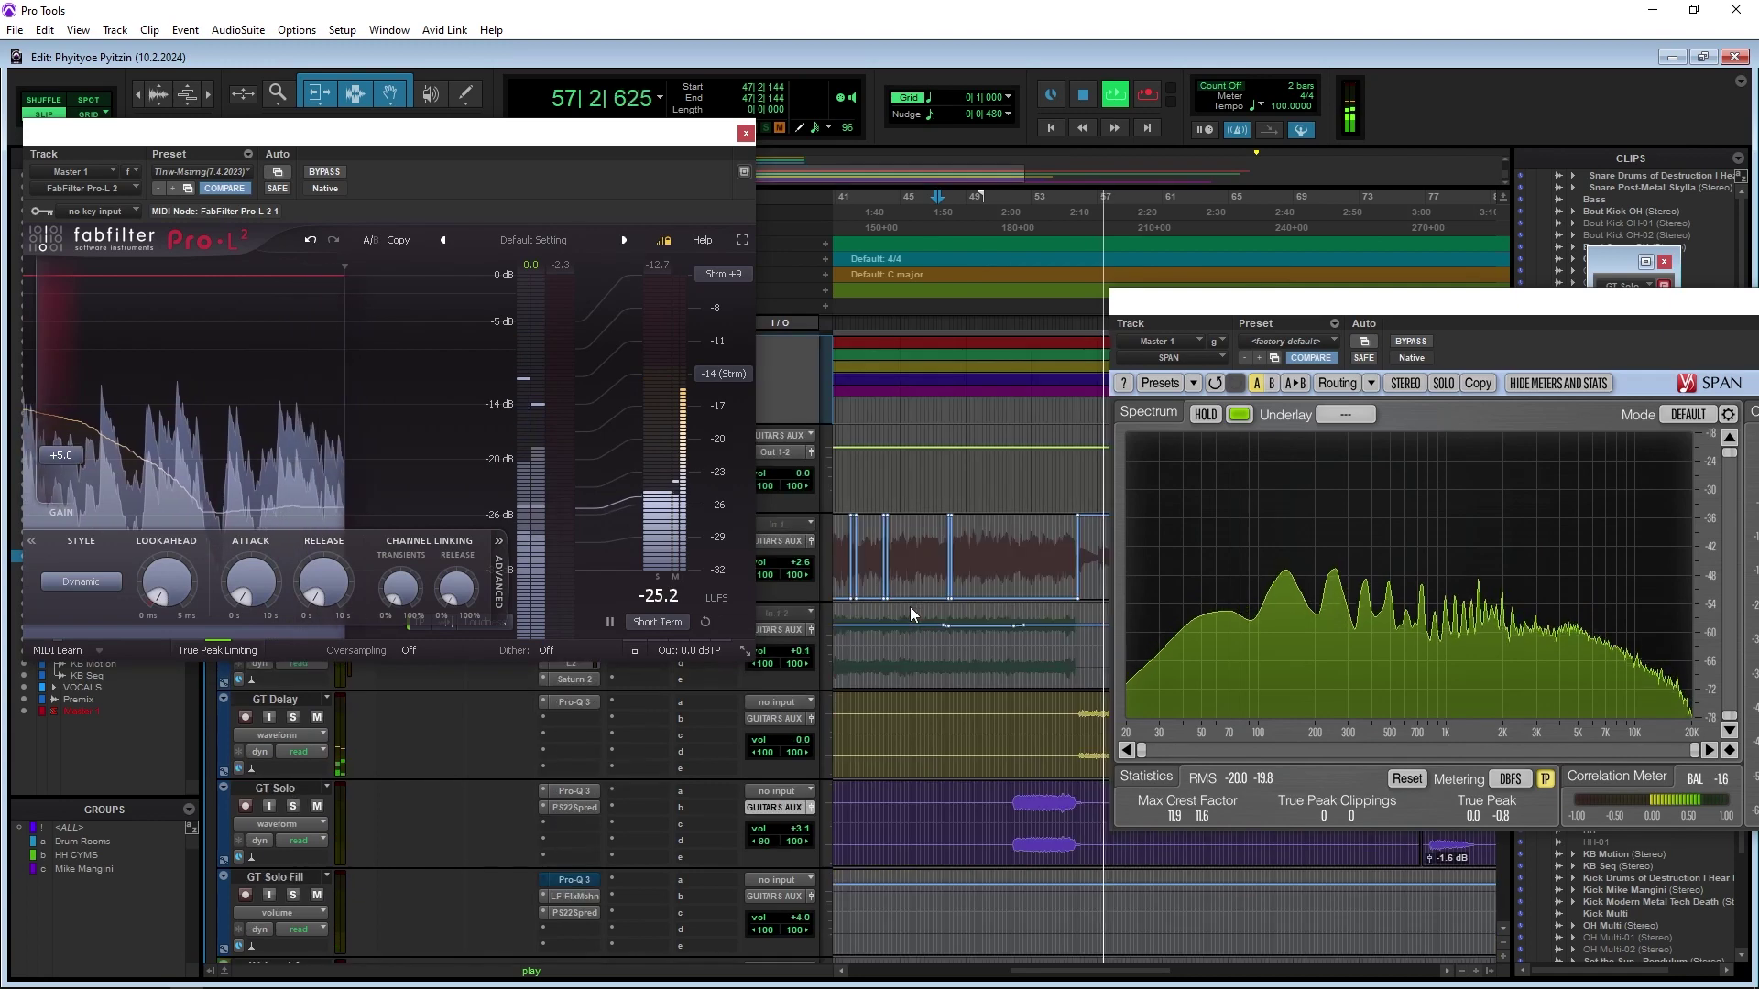
Adjust the GT Solo track's volume while playing its solo from bar 51, and replay the section
{"action": "key", "text": "space"}
{"action": "left_click", "coordinate": [1003, 802]}
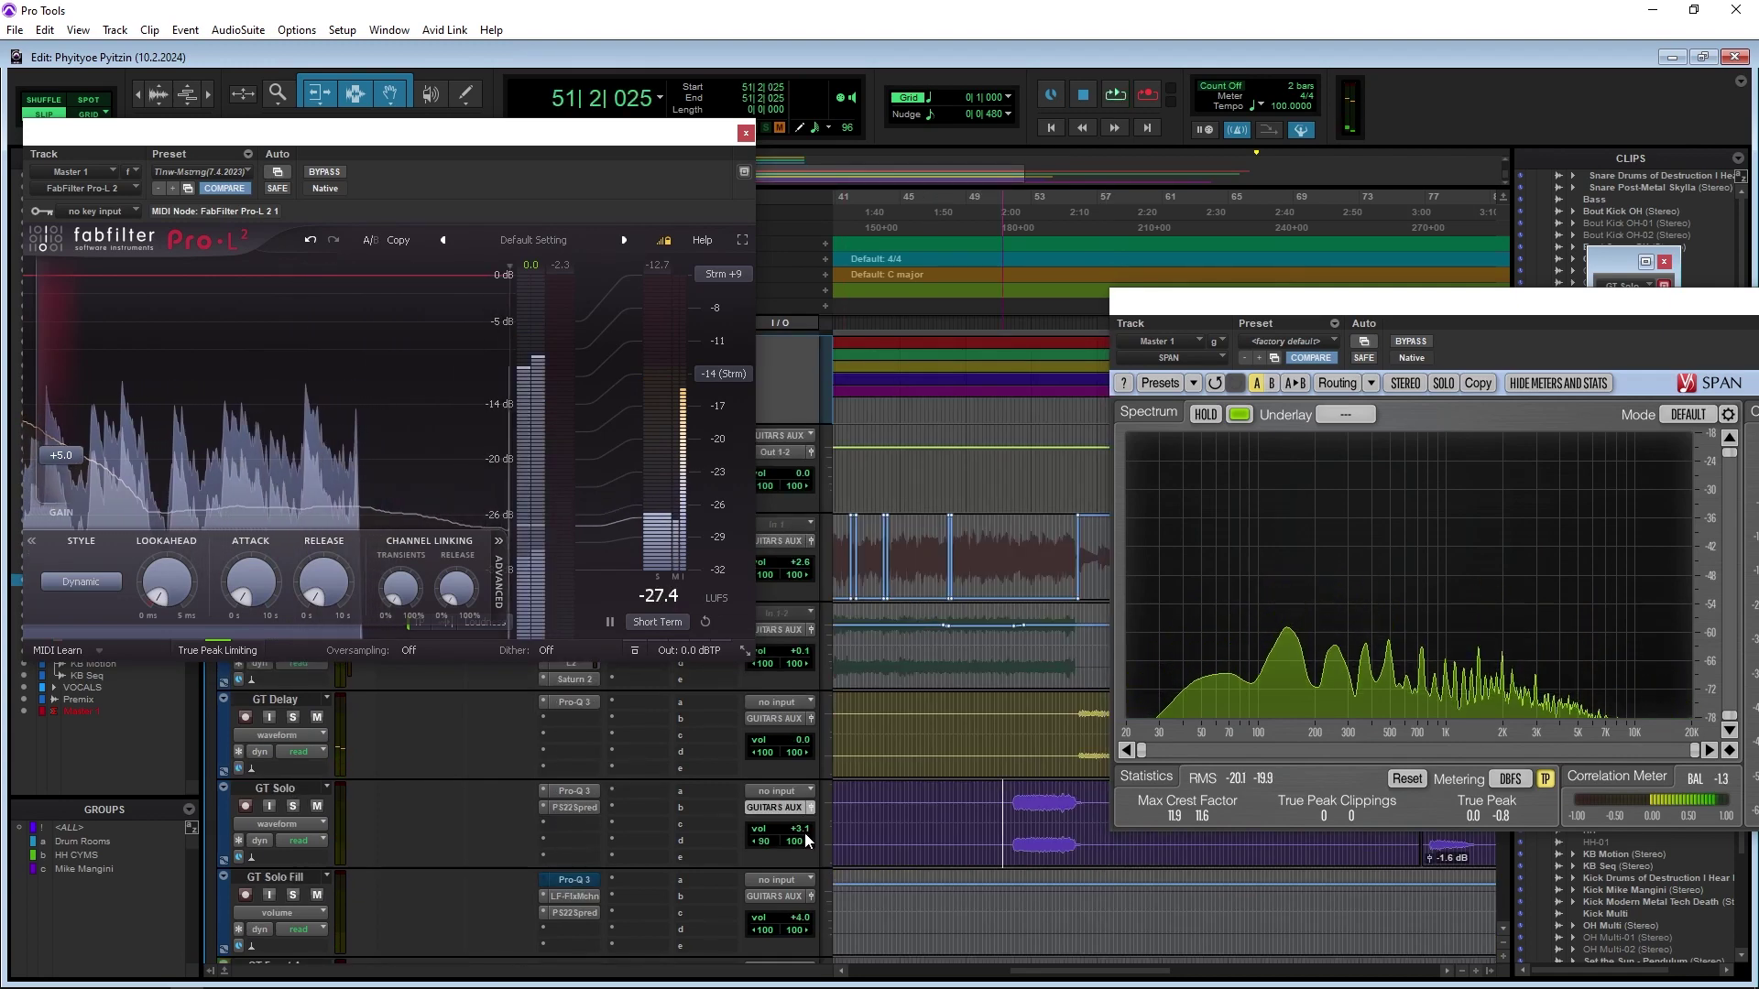
{"action": "key", "text": "space"}
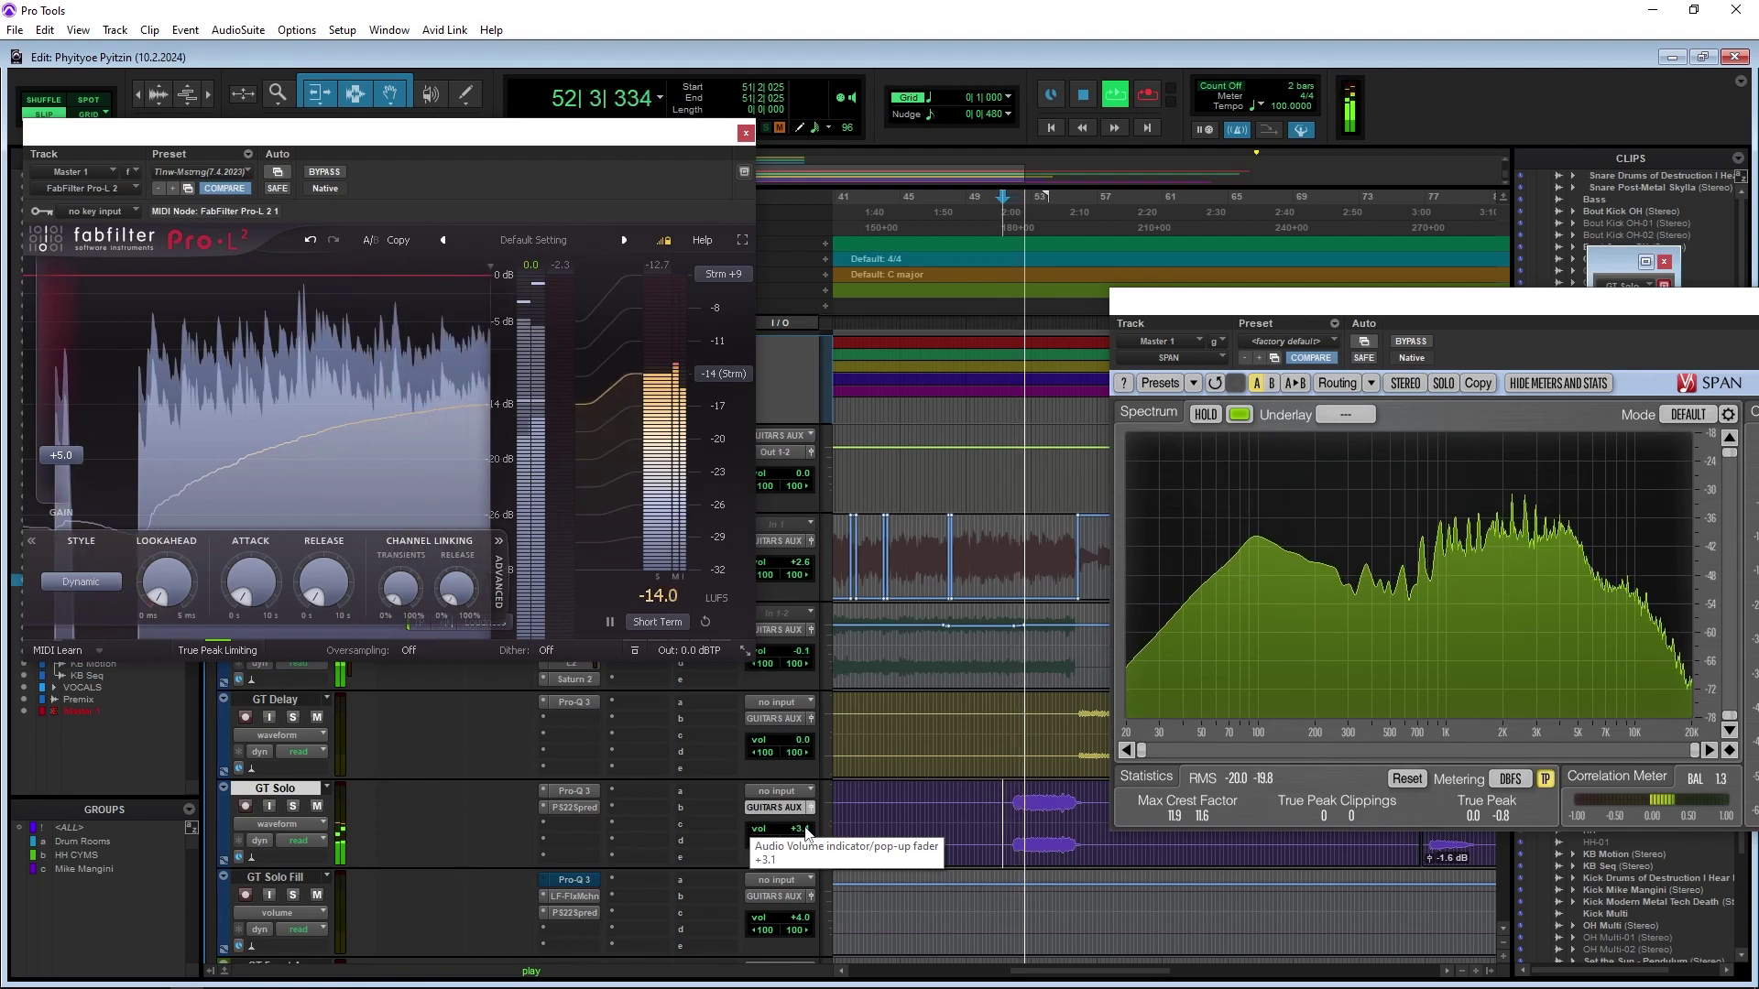
{"action": "left_click", "coordinate": [805, 829]}
{"action": "left_click_drag", "start_coordinate": [806, 826], "coordinate": [811, 838]}
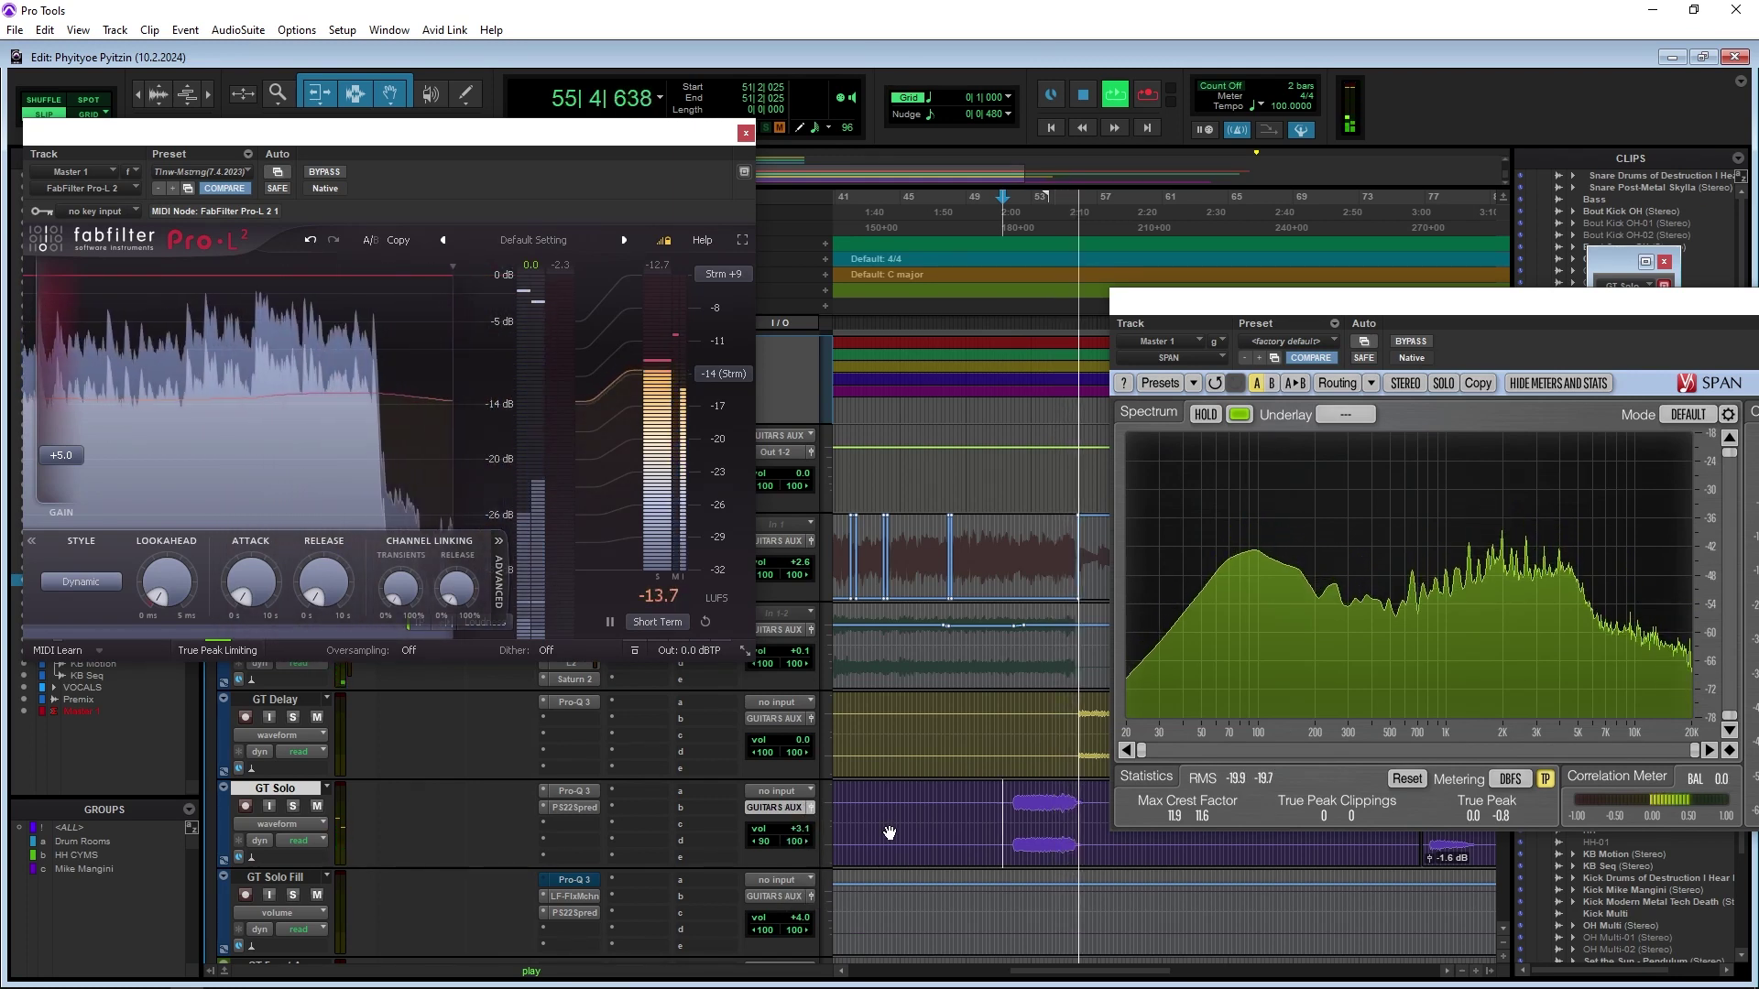
{"action": "key", "text": "space"}
{"action": "key", "text": "space"}
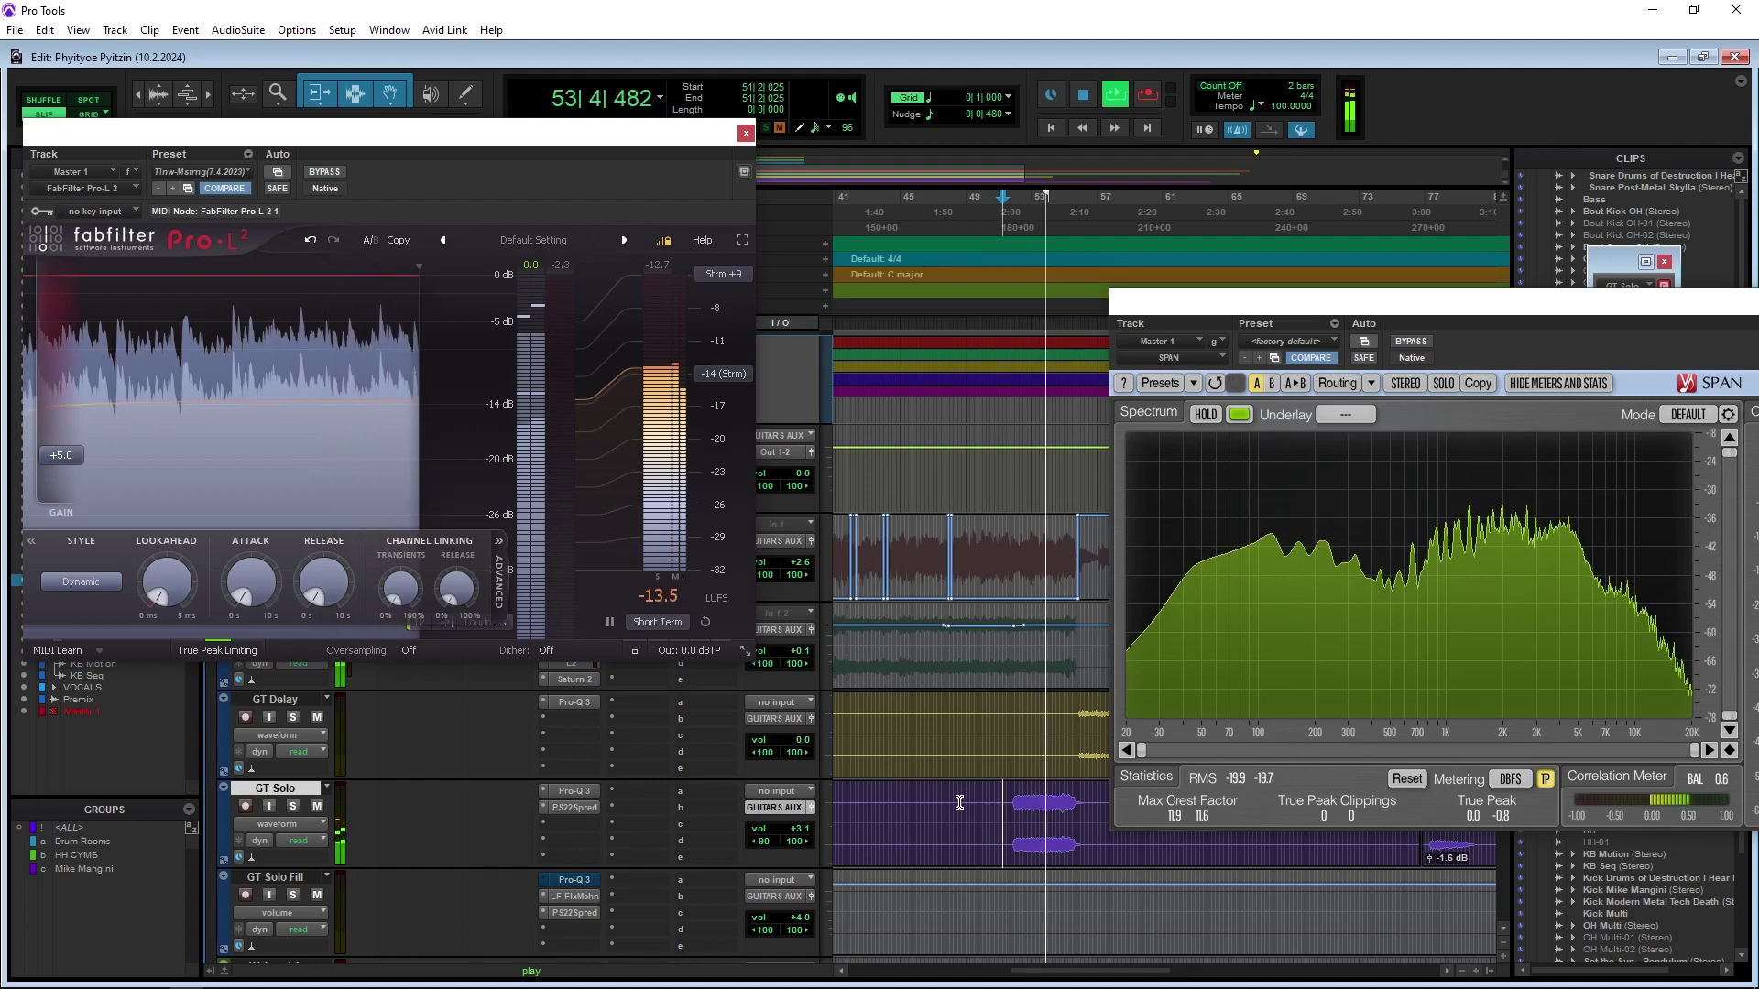
Move the Pro-L 2 window aside and replay from bar 51 to check the keys, Premix and Master 1 tracks
{"action": "scroll", "coordinate": [916, 786], "scroll_direction": "down", "scroll_amount": 5}
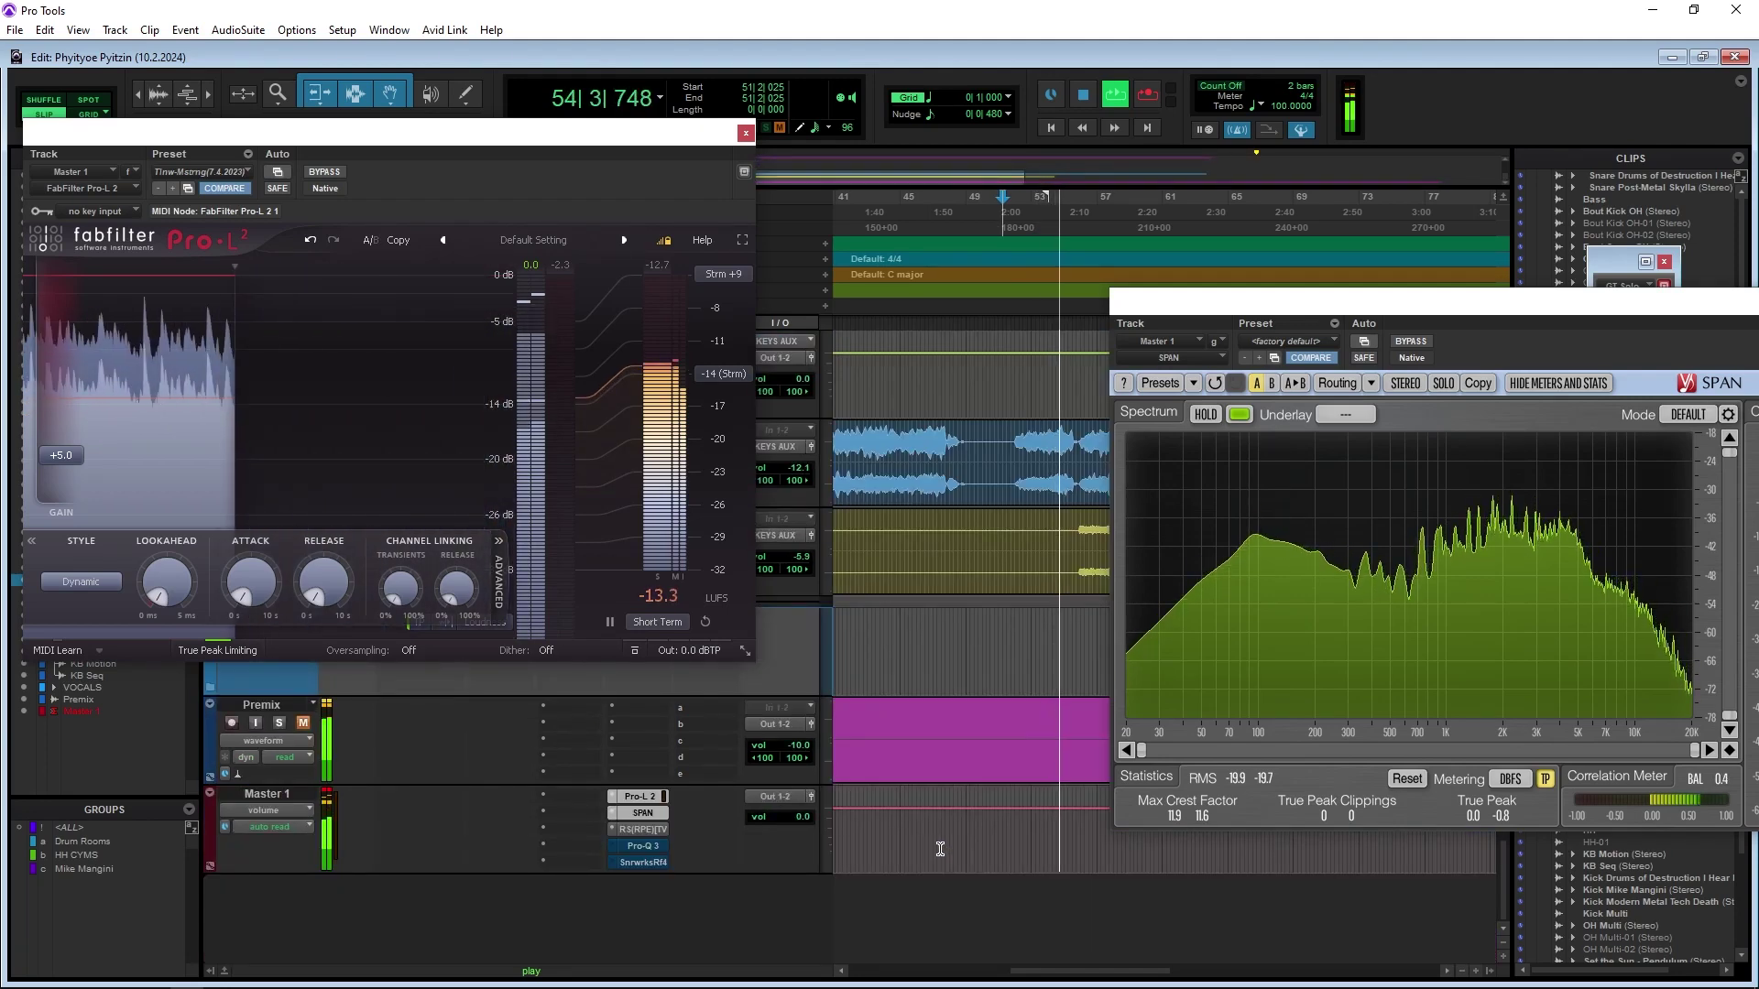
{"action": "left_click", "coordinate": [570, 794]}
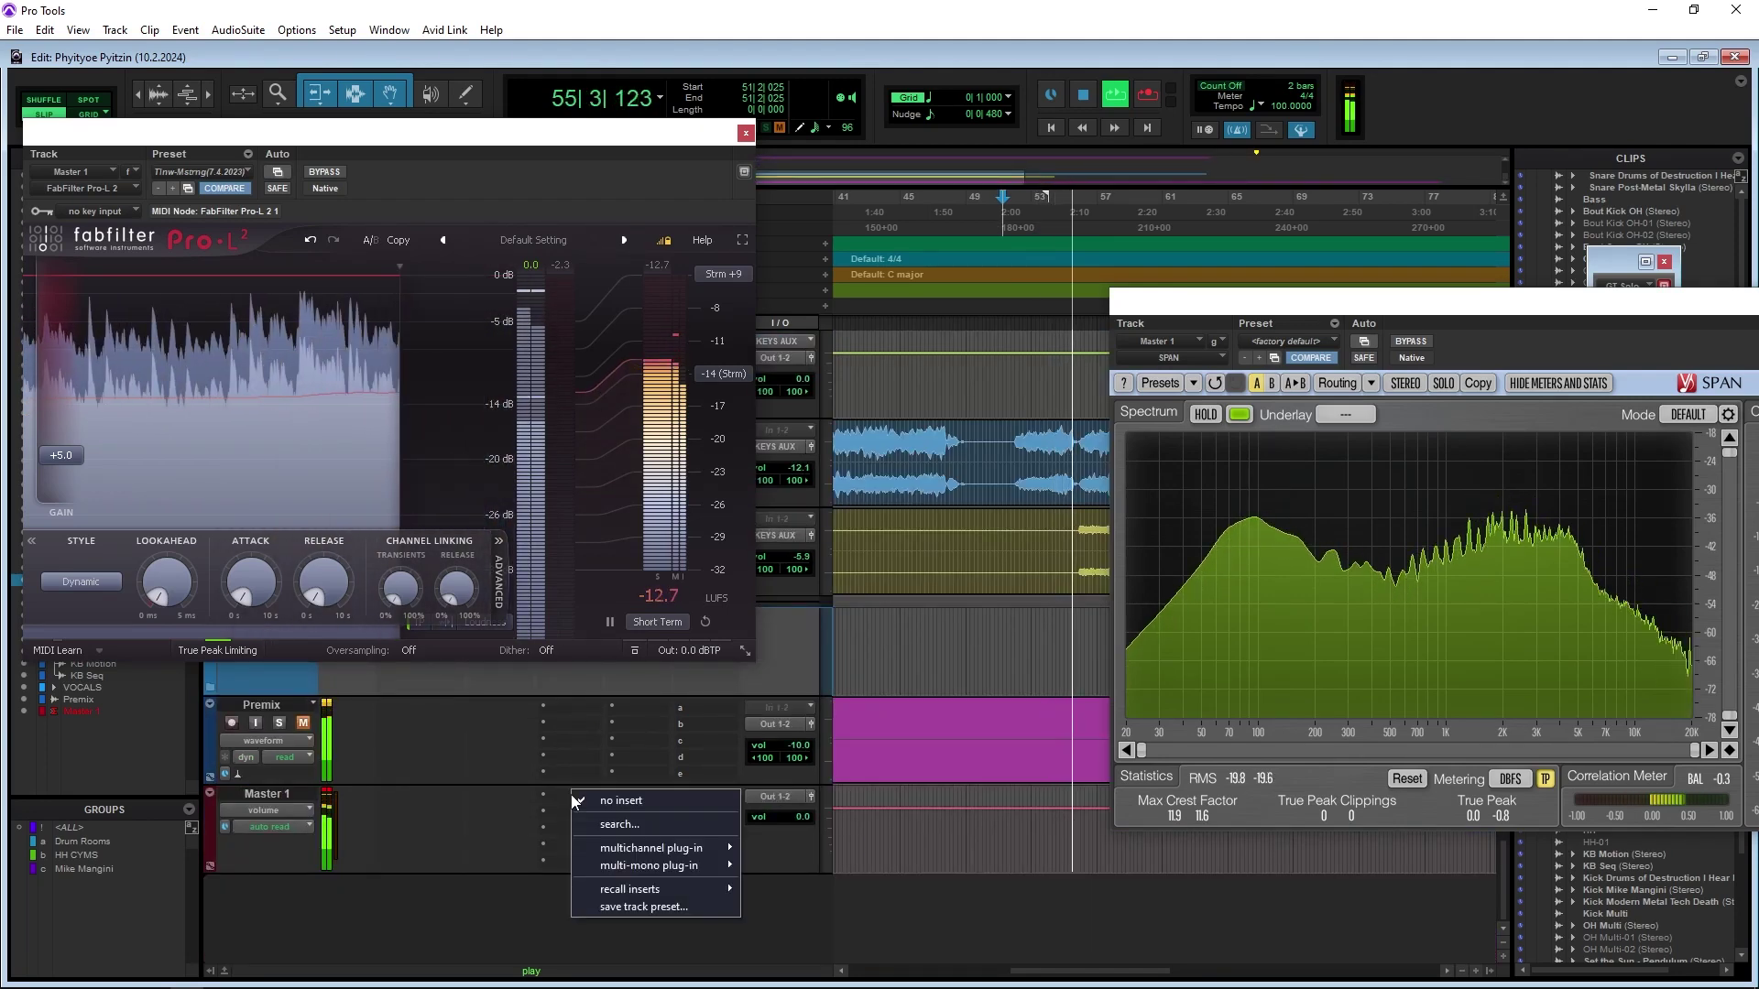
{"action": "left_click_drag", "start_coordinate": [616, 137], "coordinate": [540, 98]}
{"action": "key", "text": "space"}
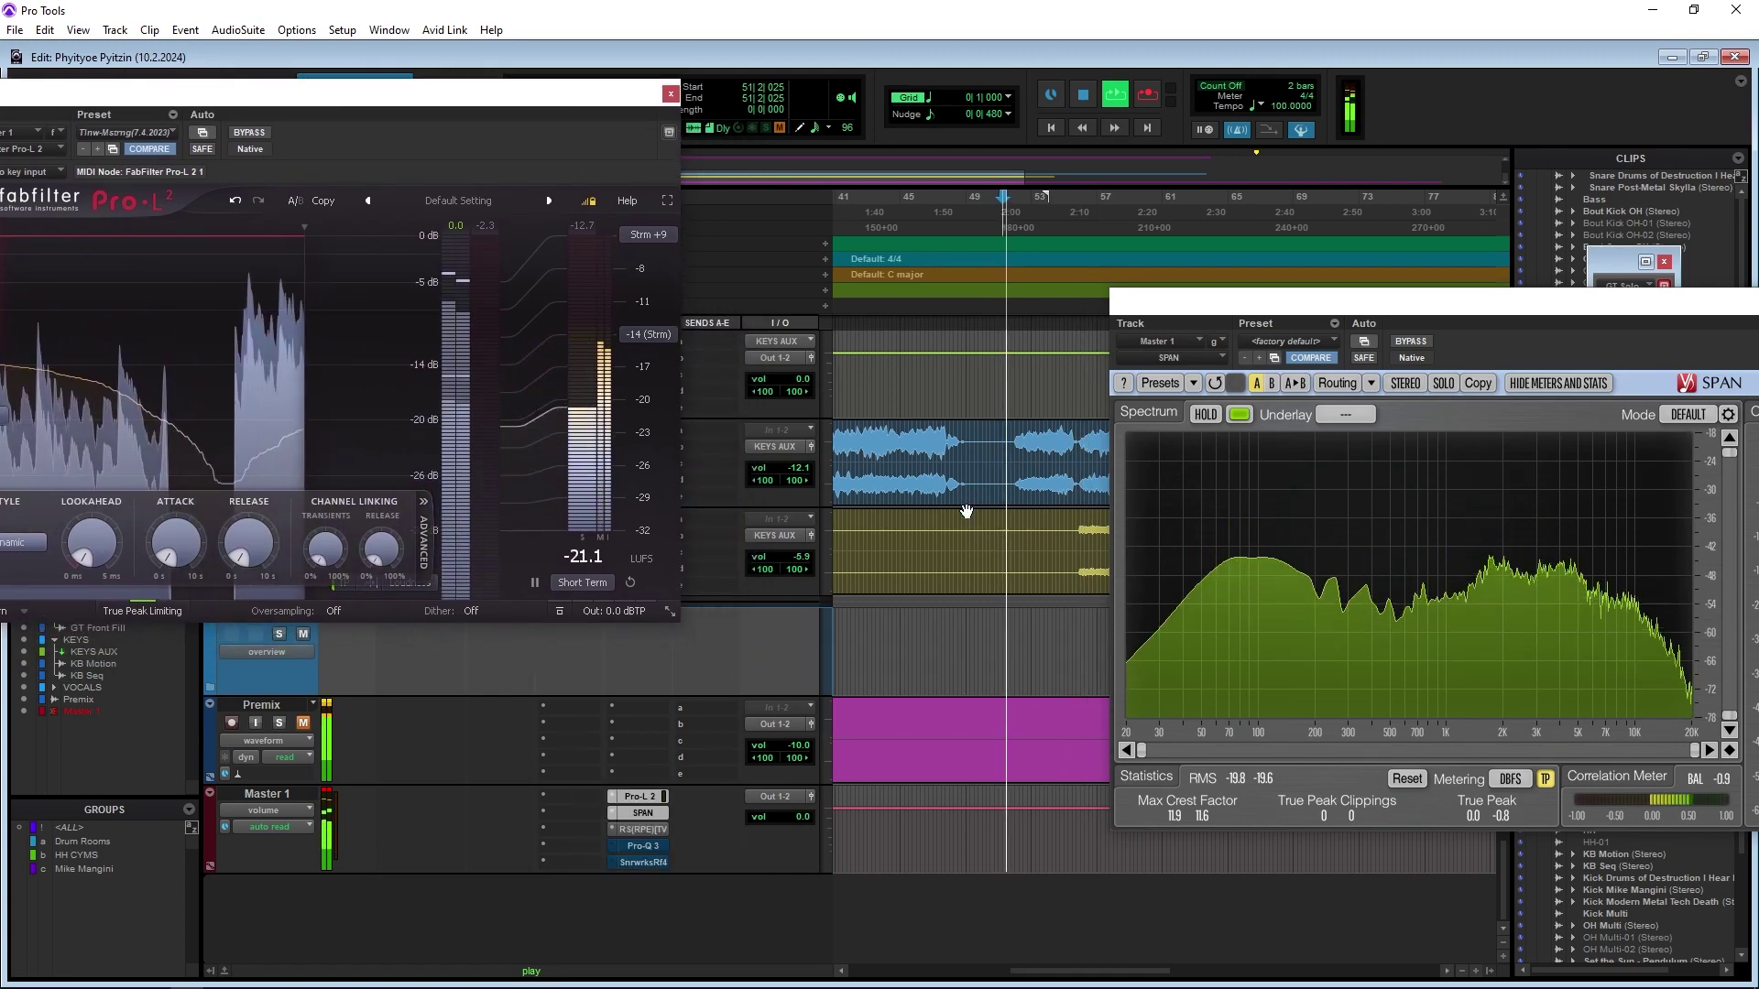
{"action": "scroll", "coordinate": [971, 508], "scroll_direction": "up", "scroll_amount": 5}
{"action": "scroll", "coordinate": [1001, 619], "scroll_direction": "down", "scroll_amount": 1}
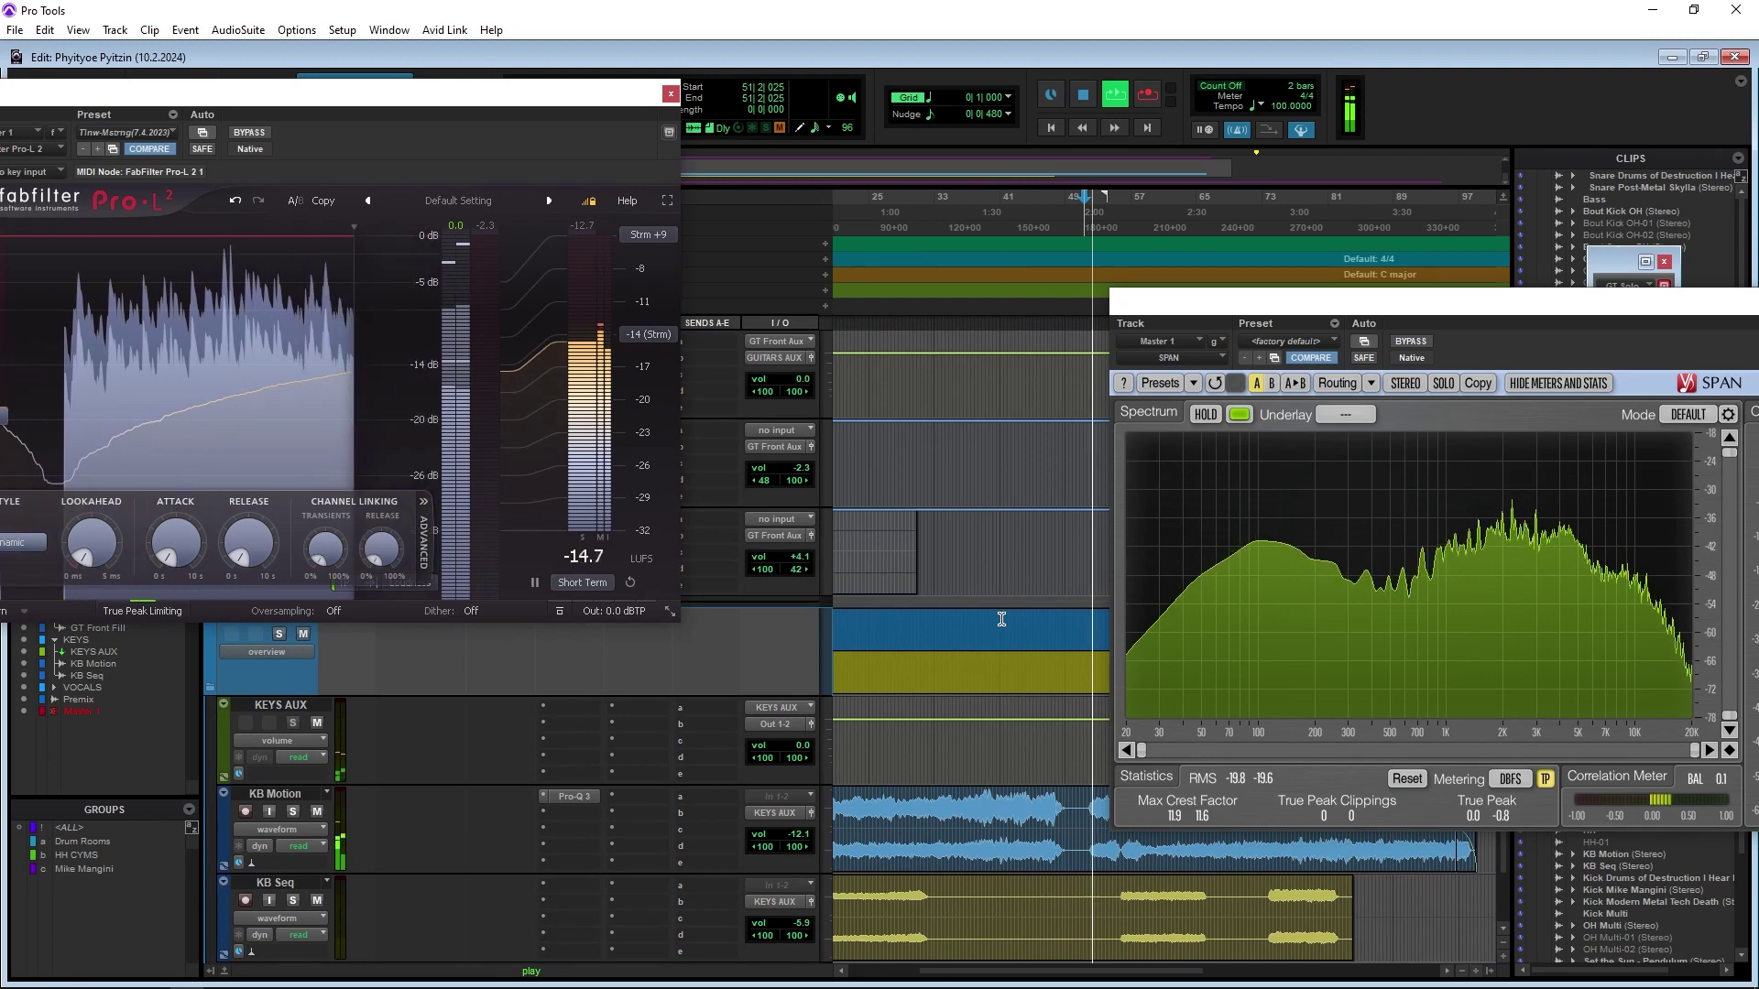
{"action": "scroll", "coordinate": [1001, 619], "scroll_direction": "down", "scroll_amount": 3}
{"action": "scroll", "coordinate": [824, 733], "scroll_direction": "down", "scroll_amount": 1}
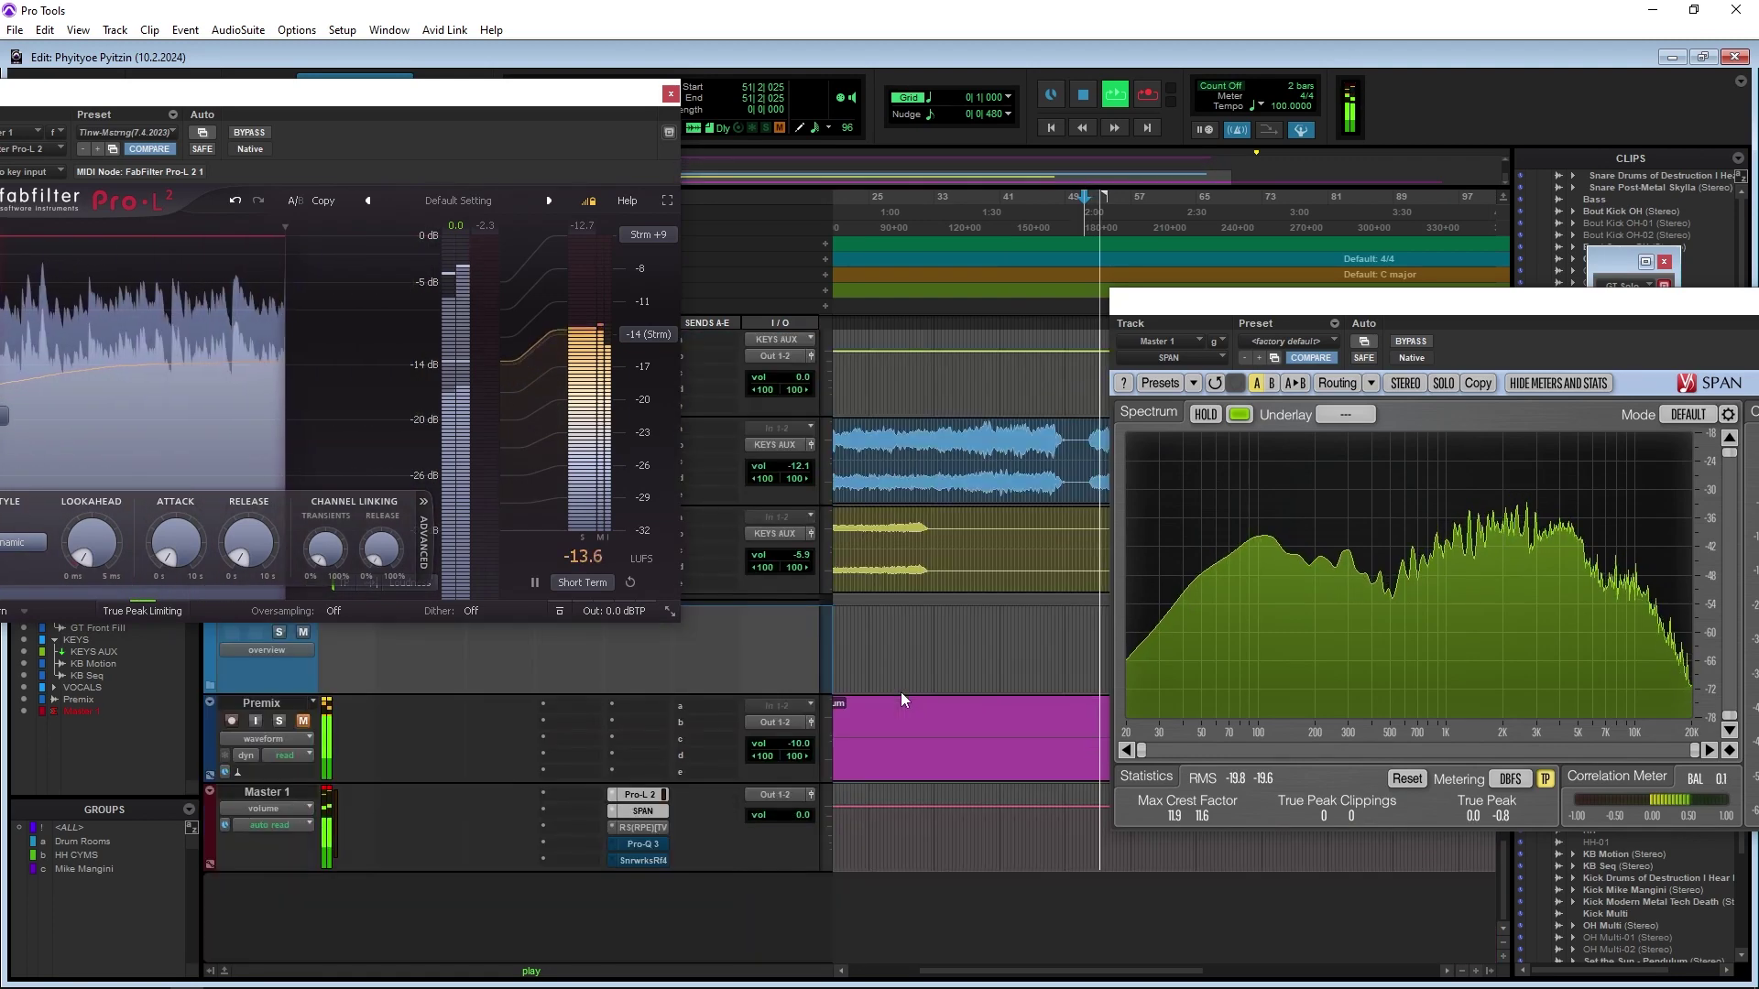
Insert the stereo TR5 Quad Compressor on Master 1 during playback and move its window clear of the Pro-L 2 meters
{"action": "left_click", "coordinate": [579, 795]}
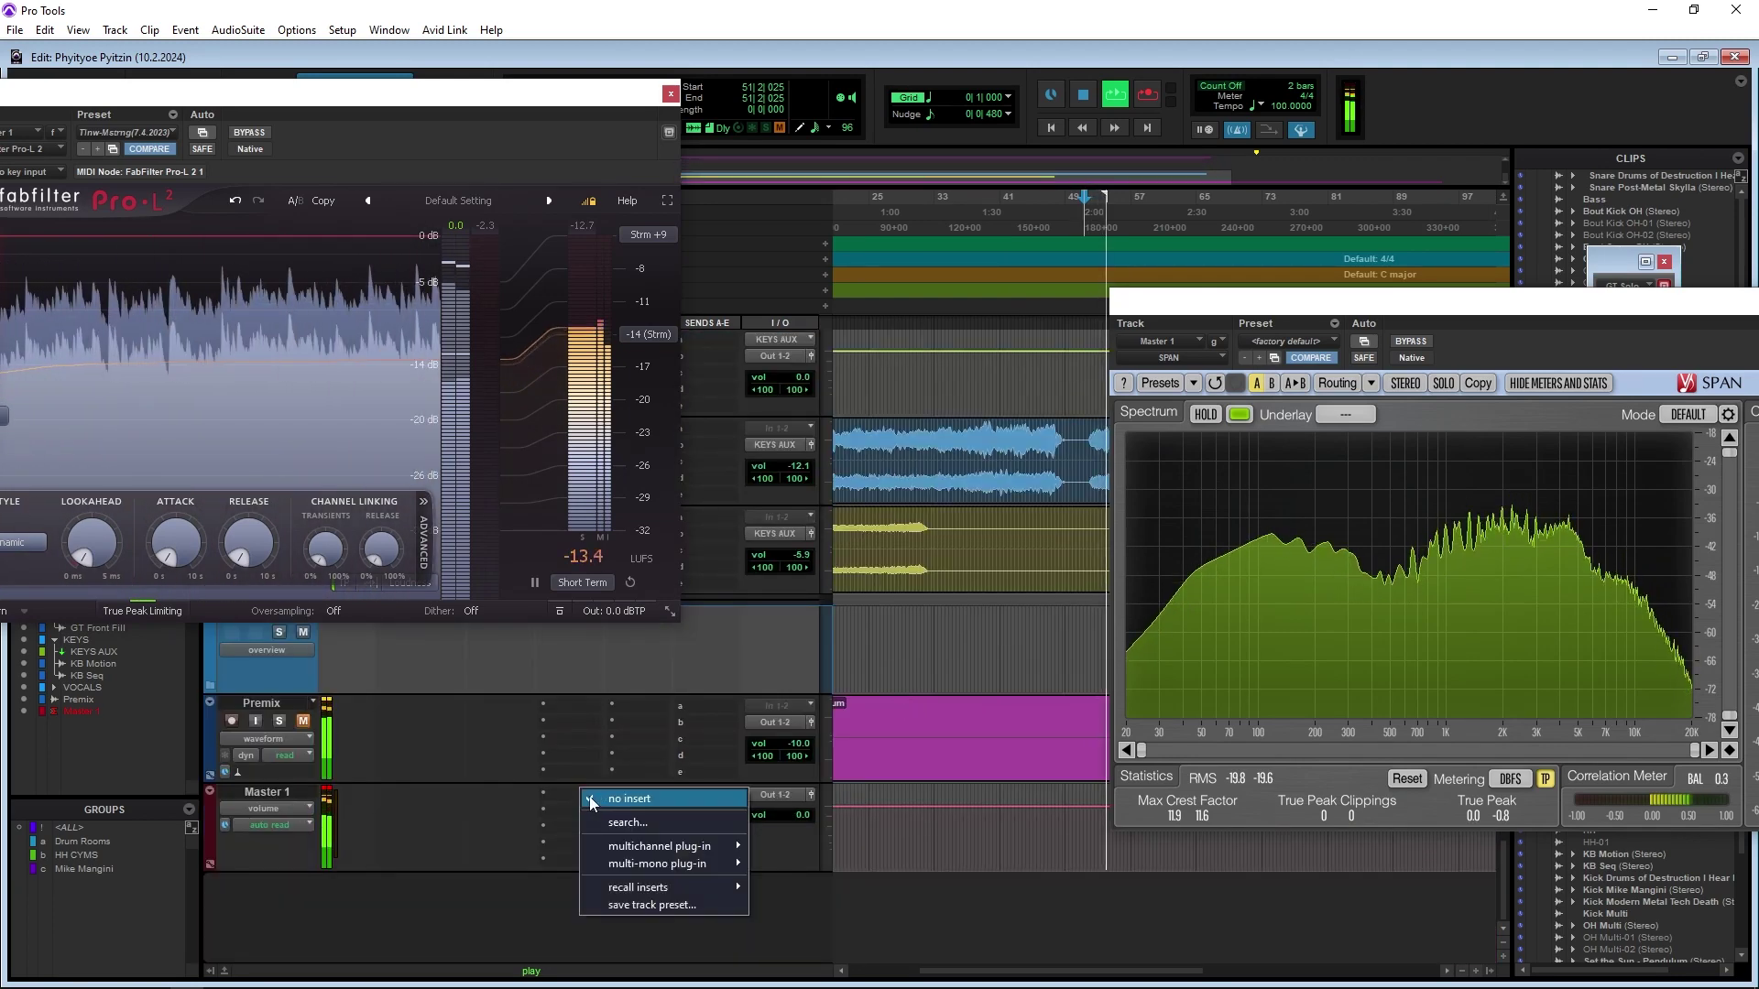
{"action": "mouse_move", "coordinate": [706, 847]}
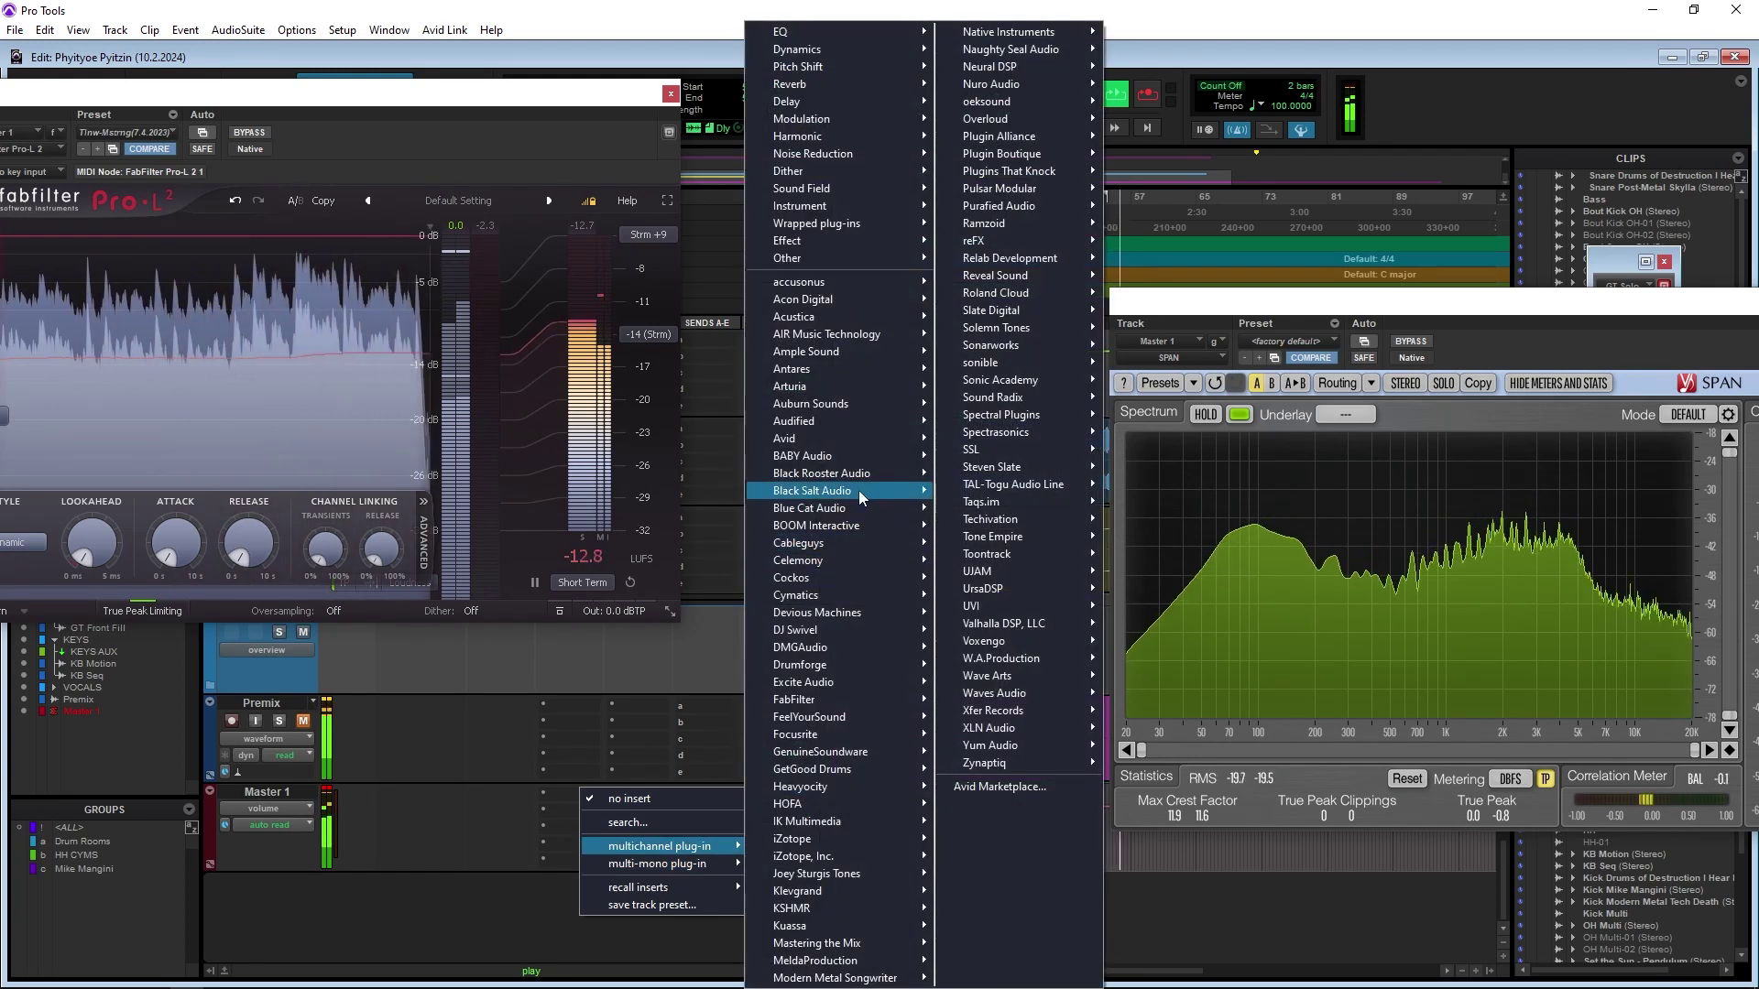
{"action": "mouse_move", "coordinate": [888, 713]}
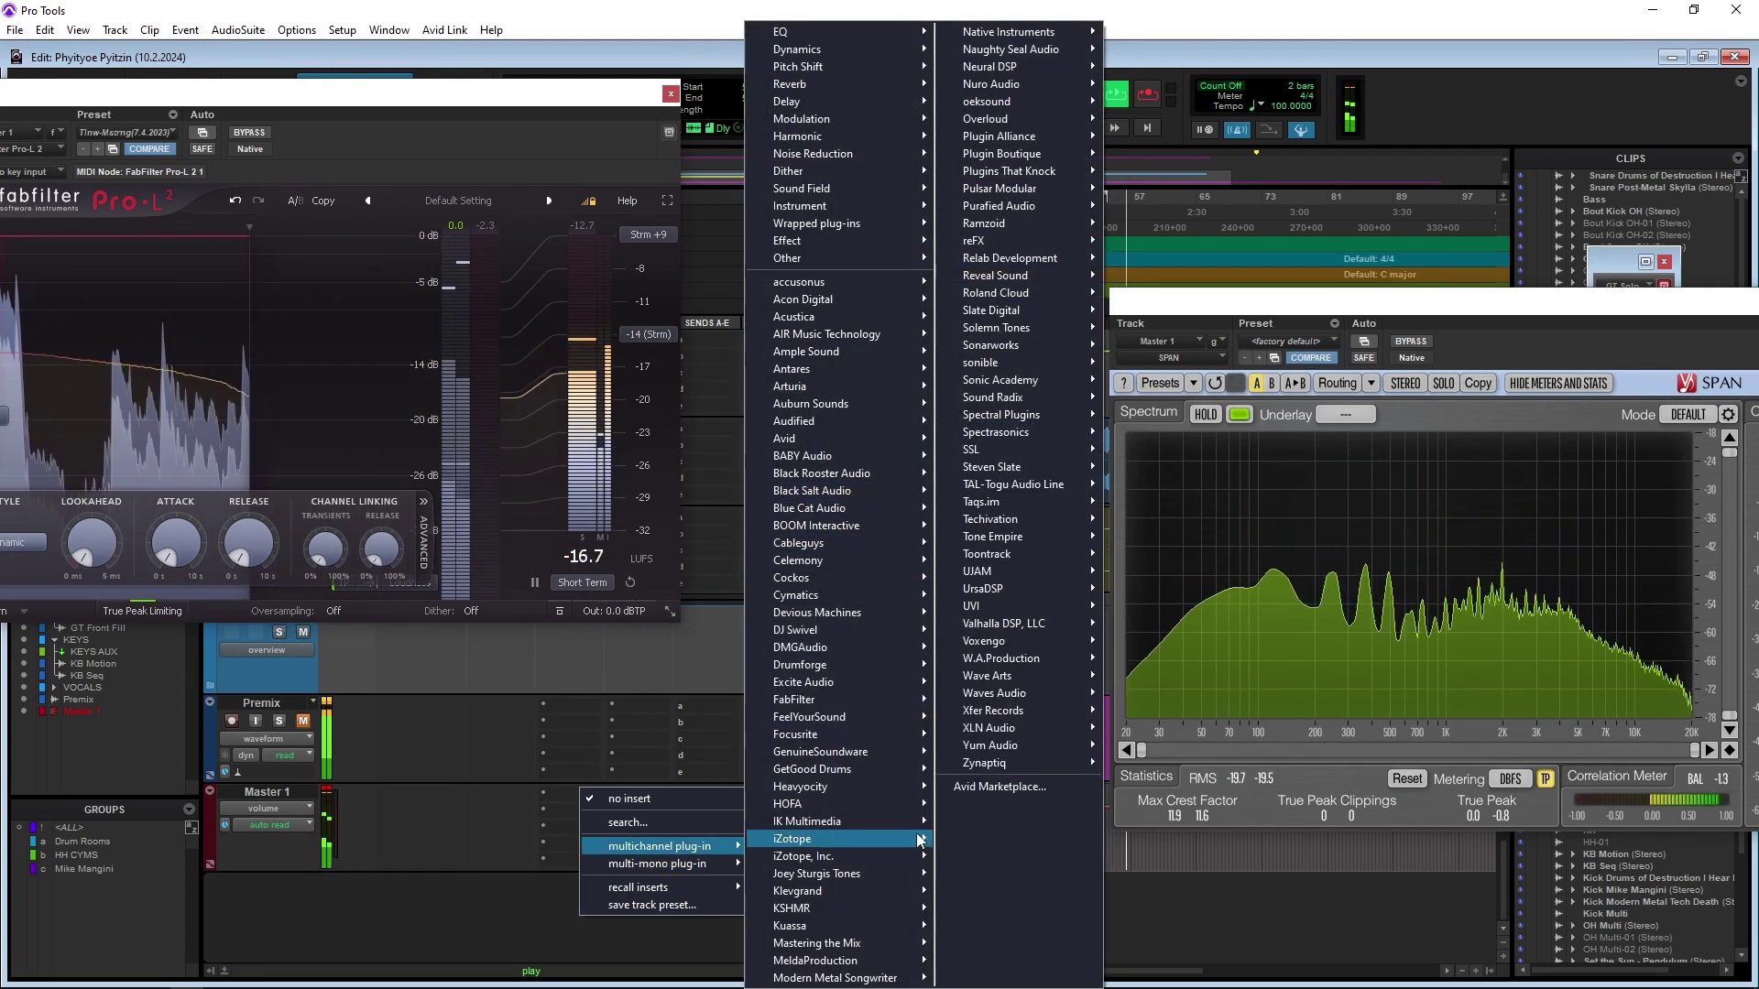
{"action": "mouse_move", "coordinate": [896, 826]}
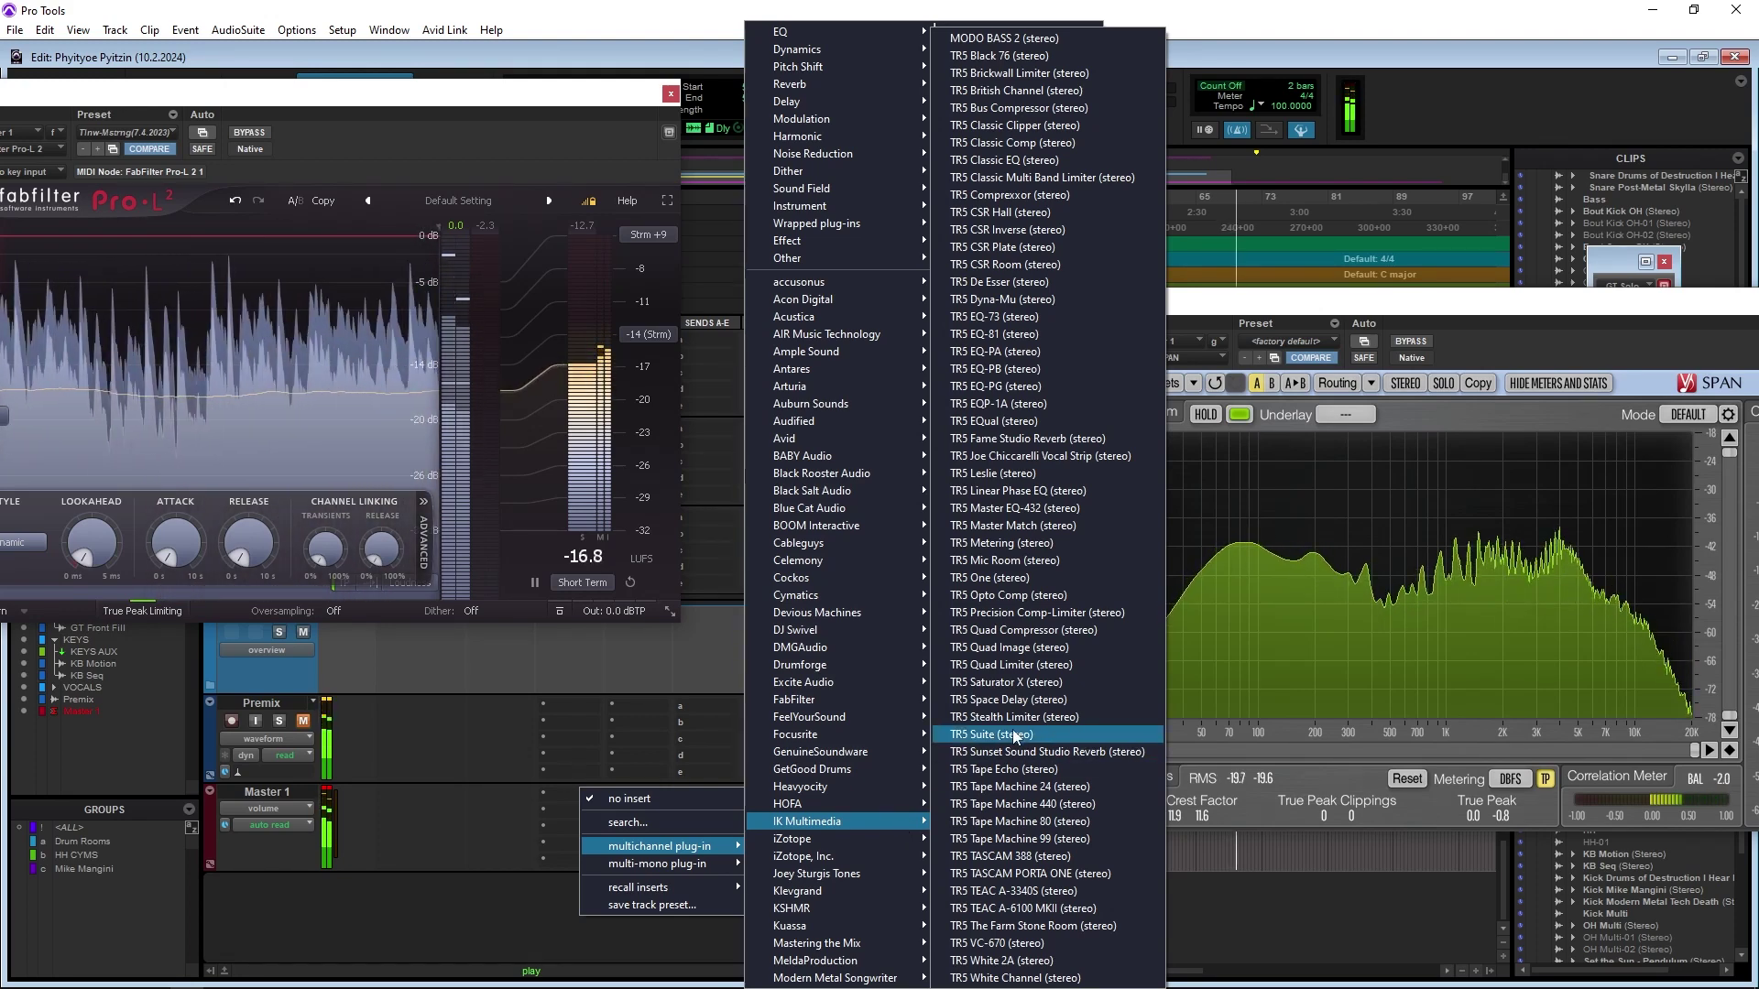
{"action": "left_click", "coordinate": [1036, 632]}
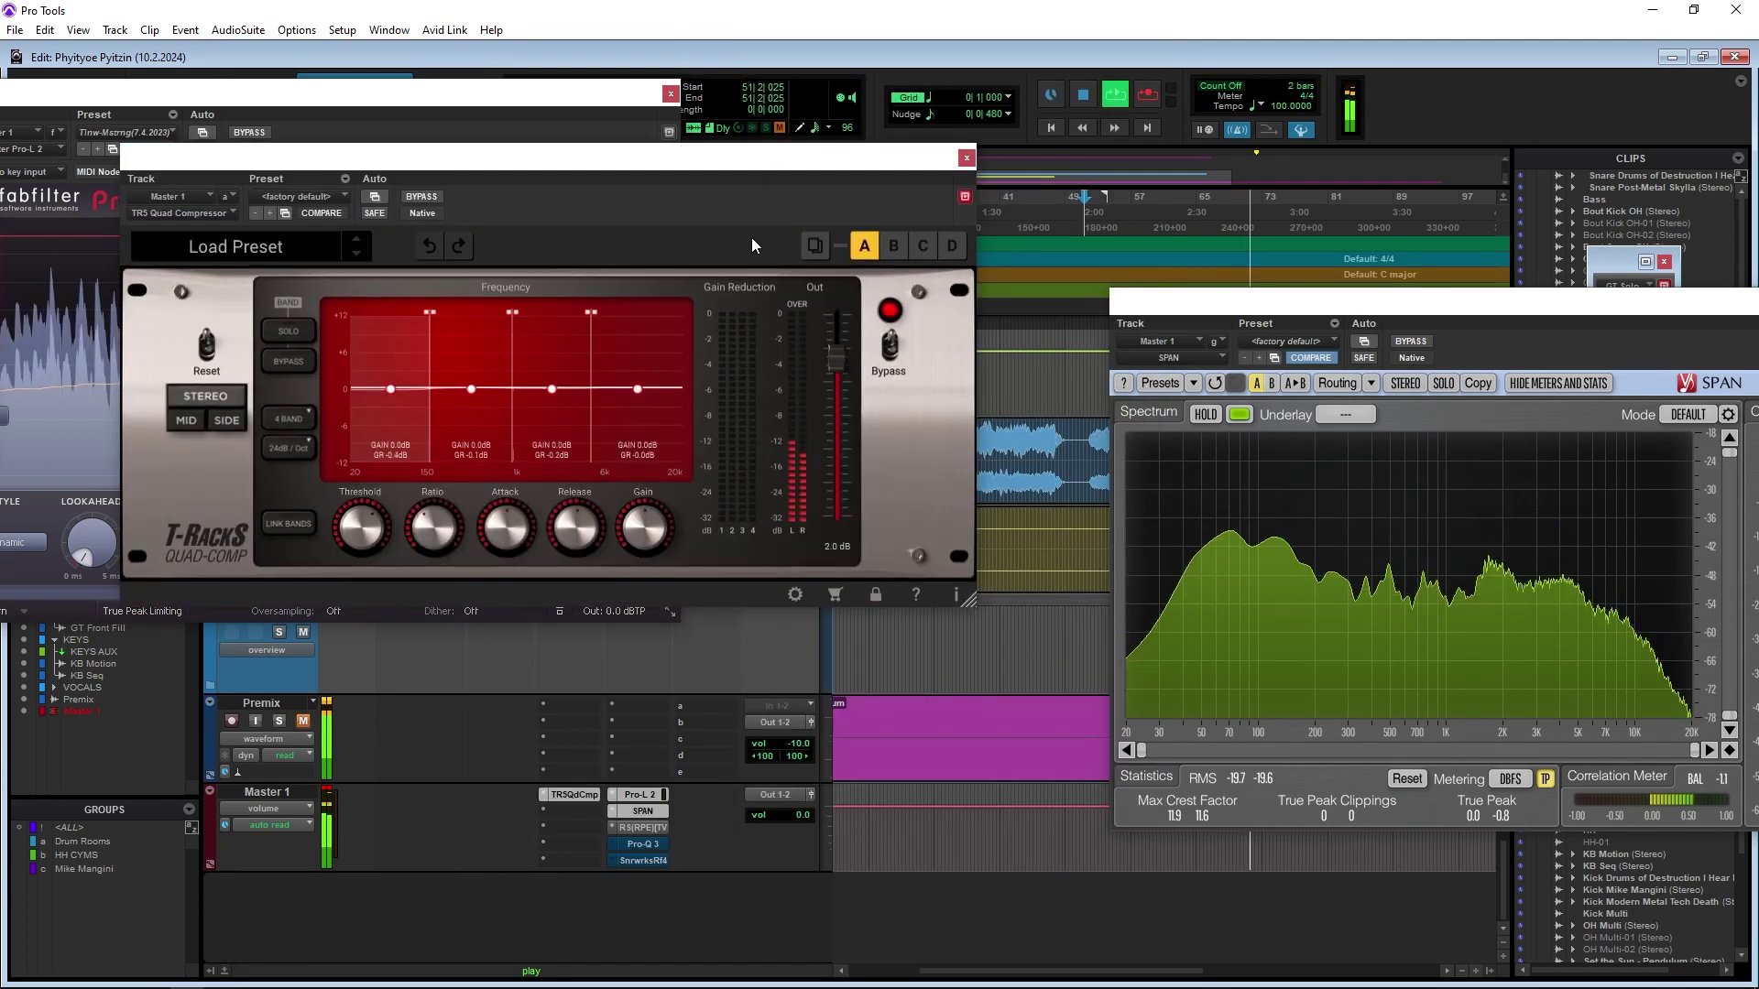
{"action": "left_click_drag", "start_coordinate": [704, 167], "coordinate": [1133, 266]}
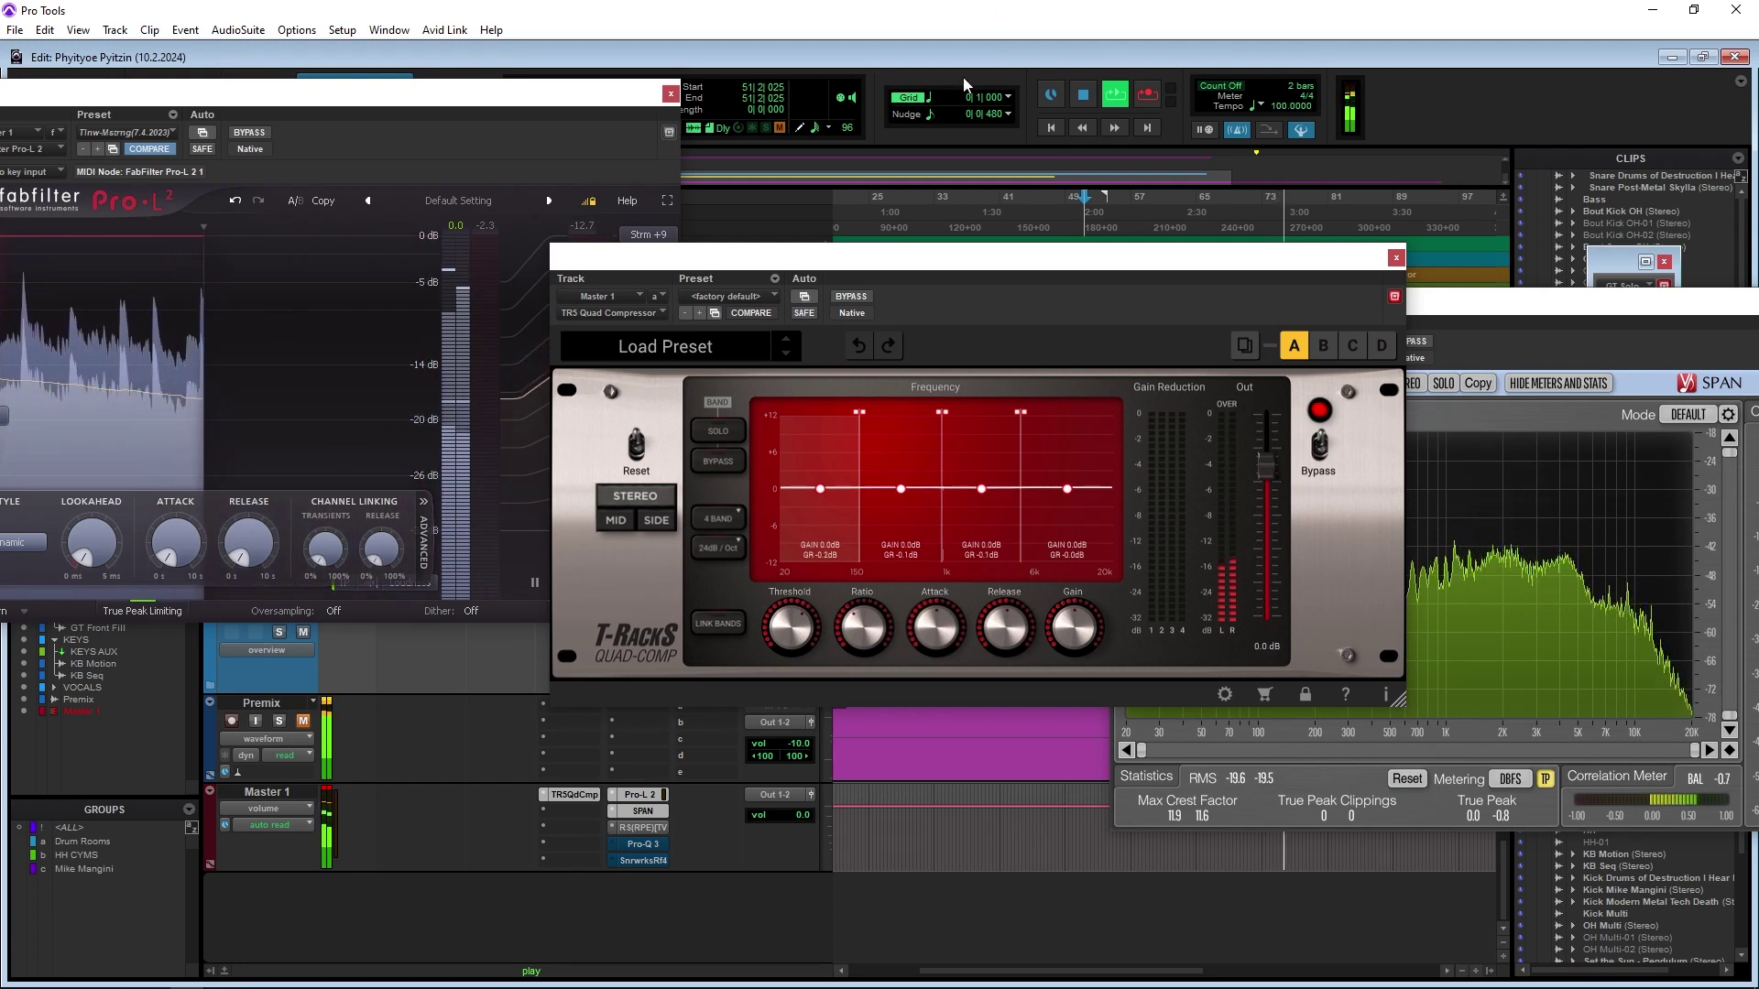
Solo and unsolo the Quad Compressor's lowest band to listen to the low end by itself
{"action": "left_click", "coordinate": [711, 431]}
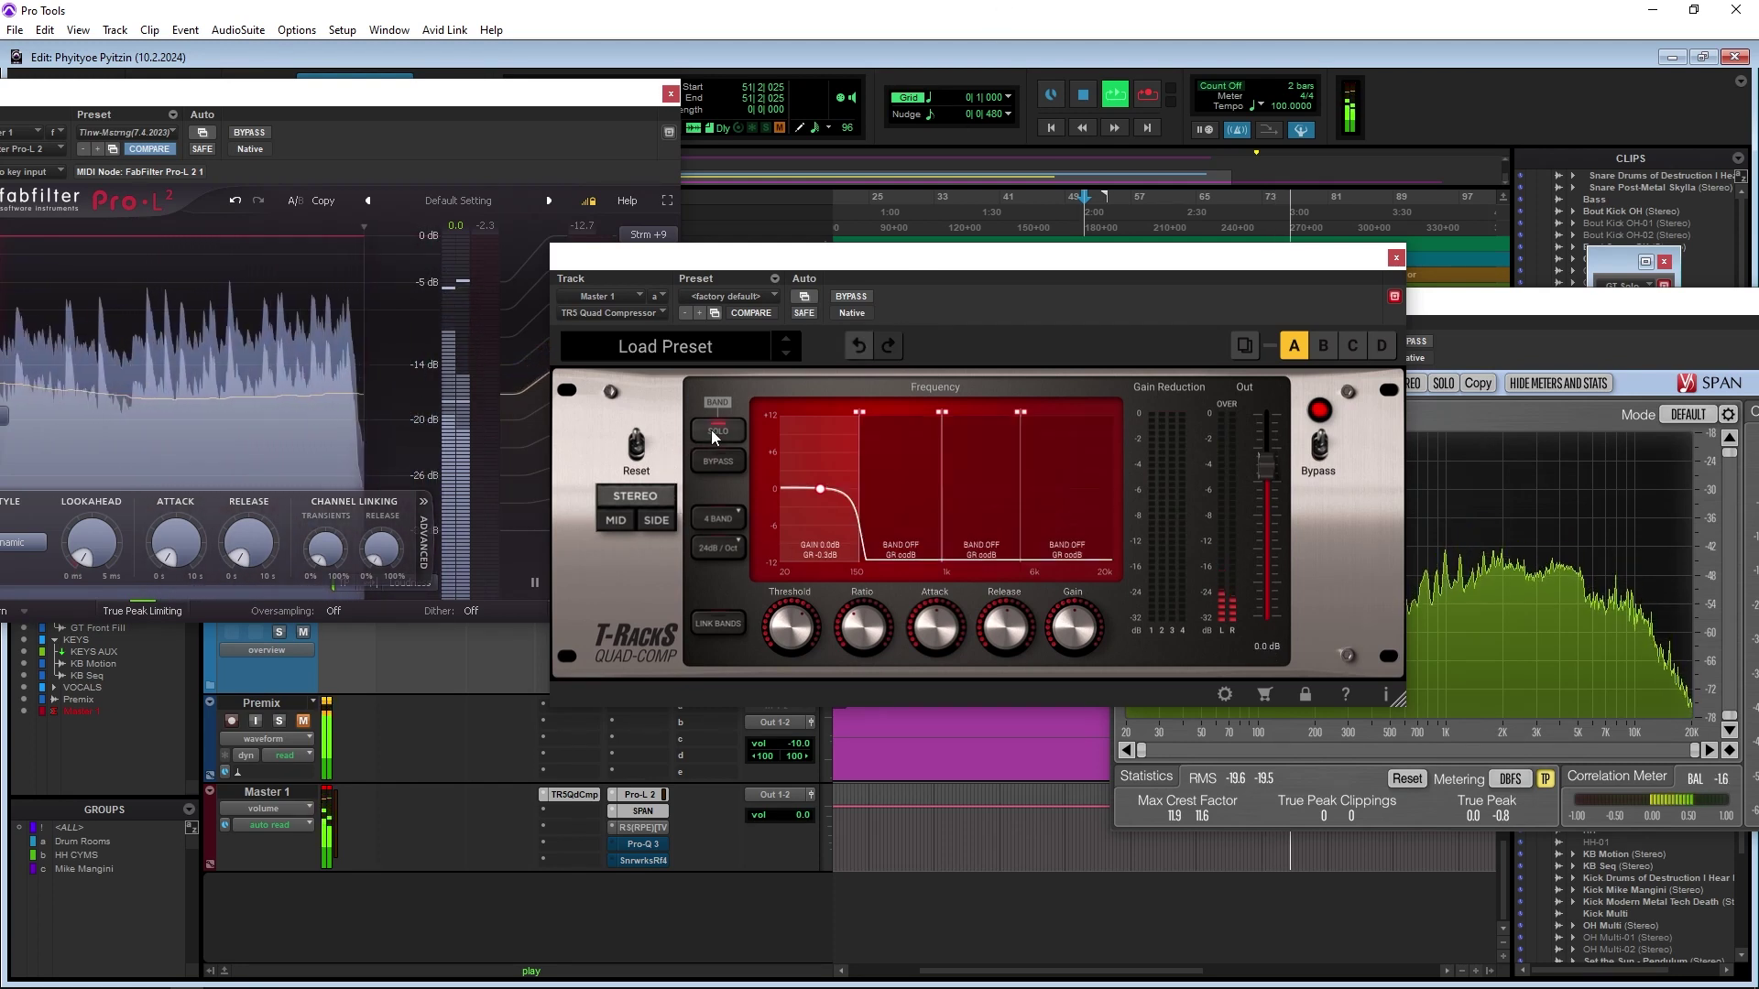
{"action": "left_click", "coordinate": [711, 431]}
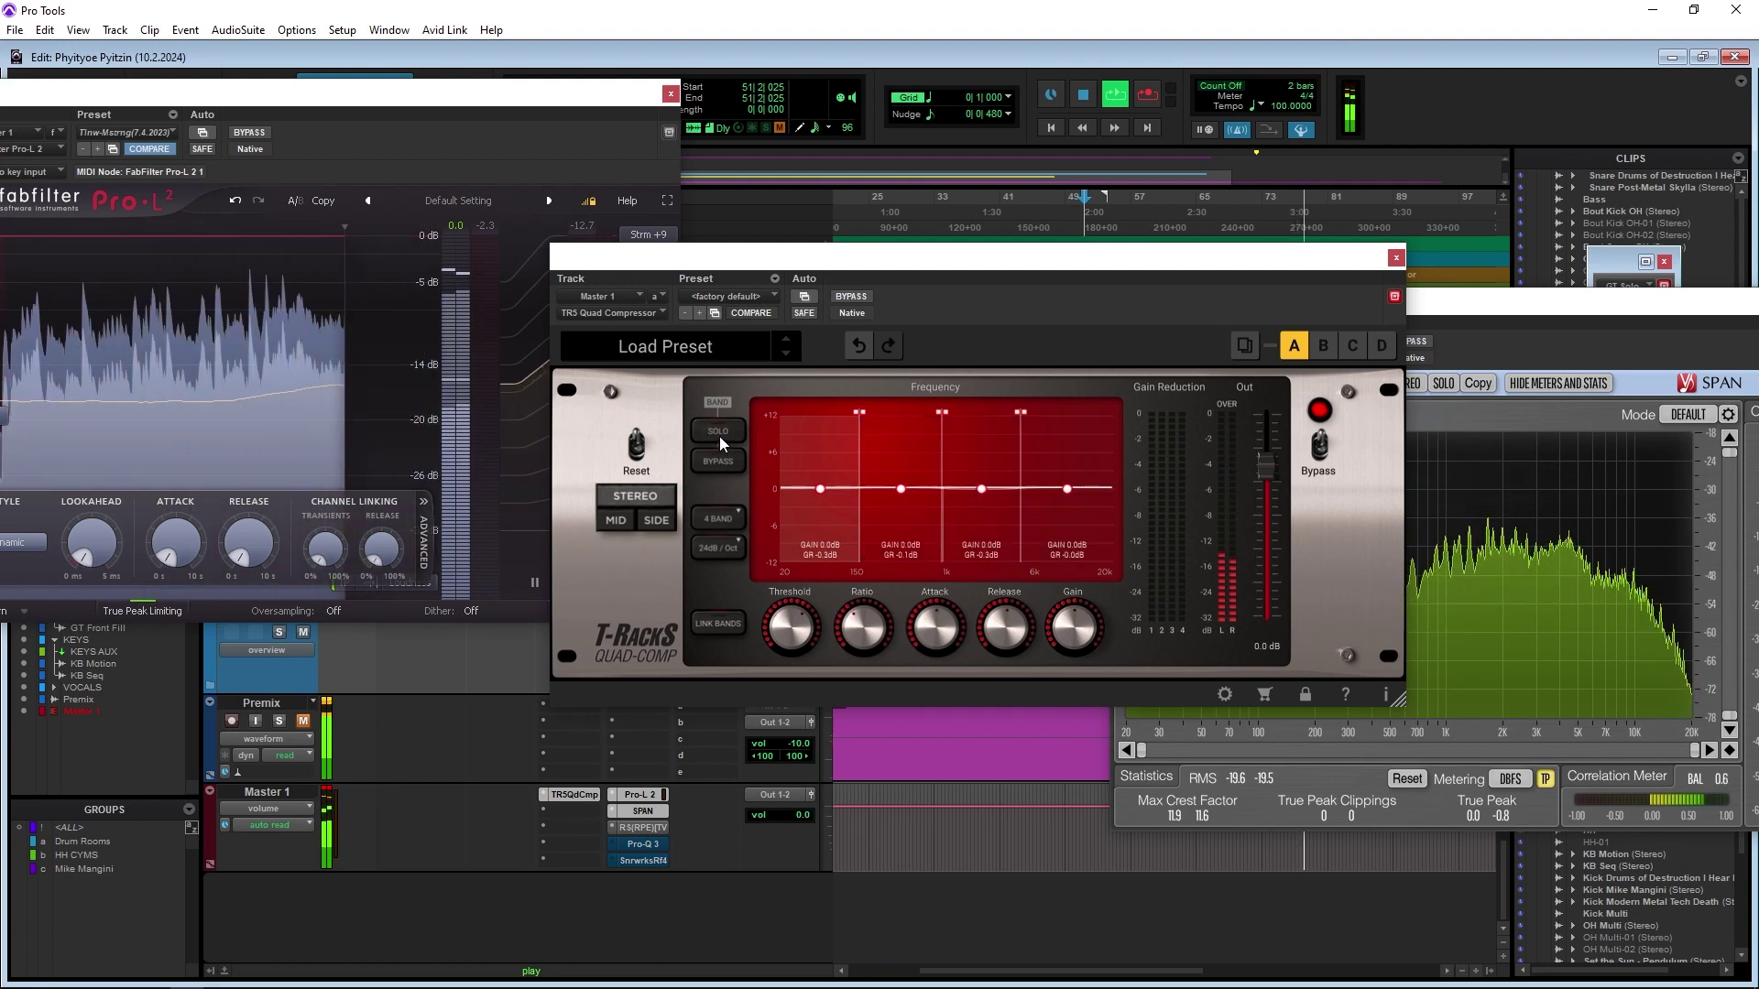
{"action": "left_click", "coordinate": [718, 436]}
{"action": "left_click", "coordinate": [718, 436]}
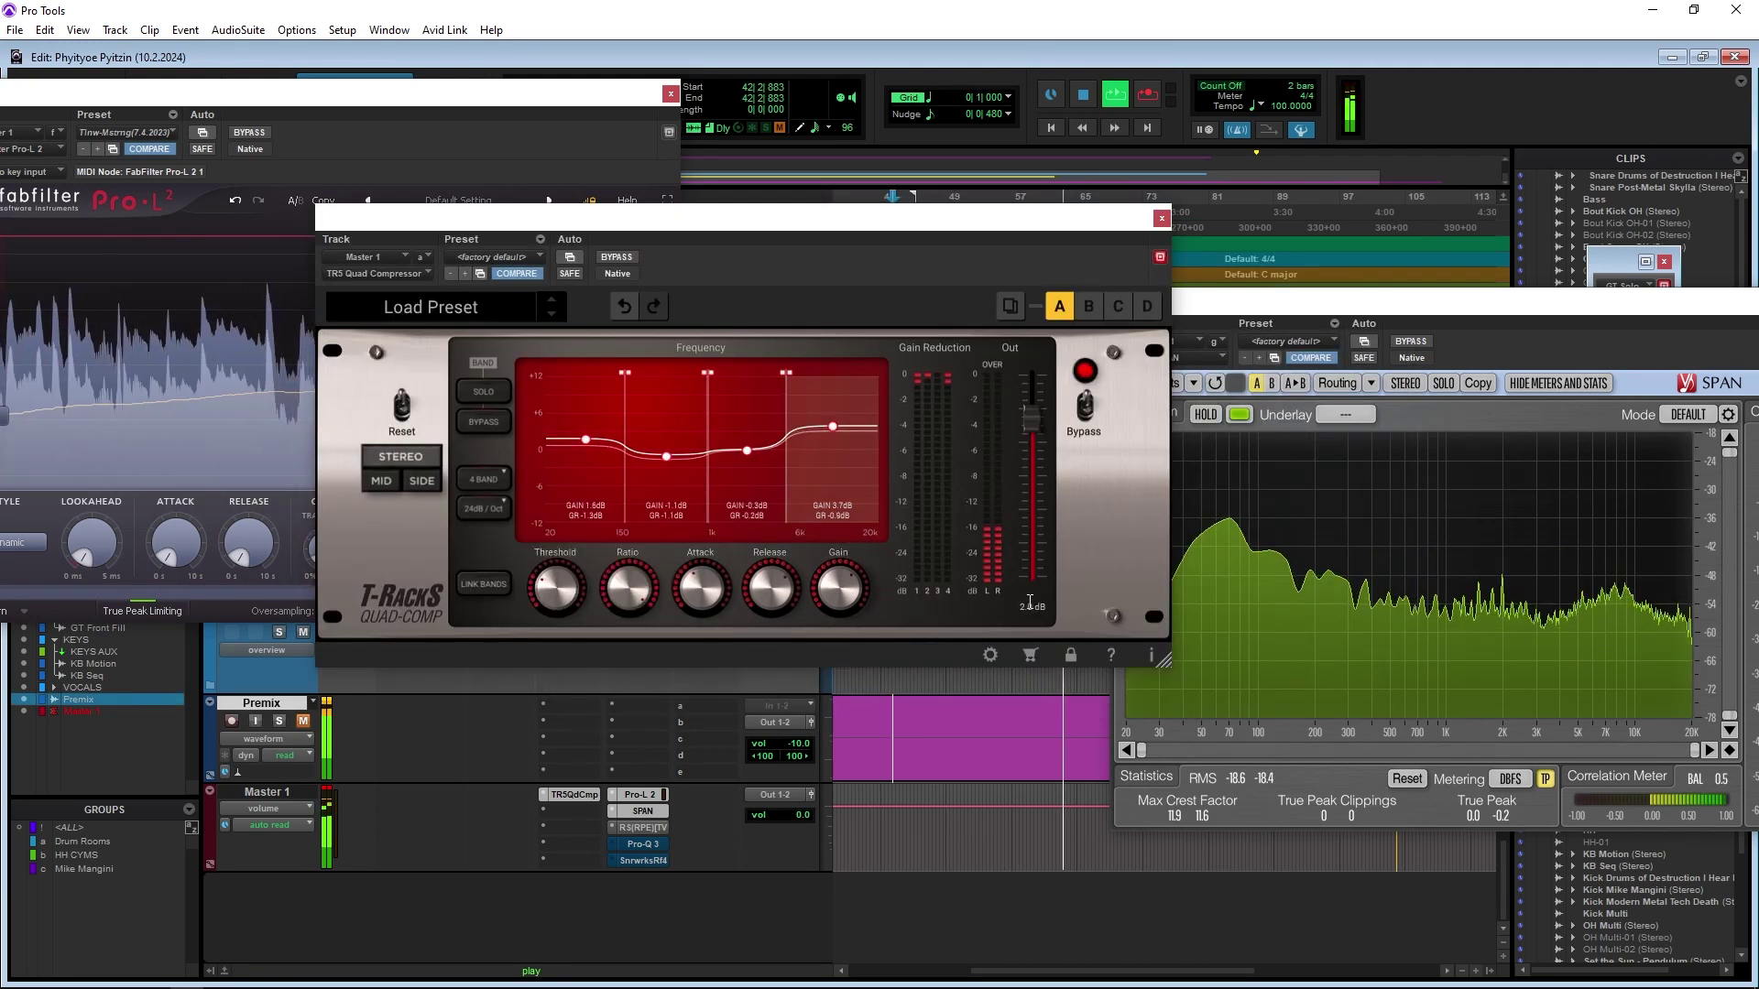
Toggle the Quad Compressor's bypass on Master 1 during playback to compare the processed and unprocessed mix
{"action": "left_click", "coordinate": [618, 258]}
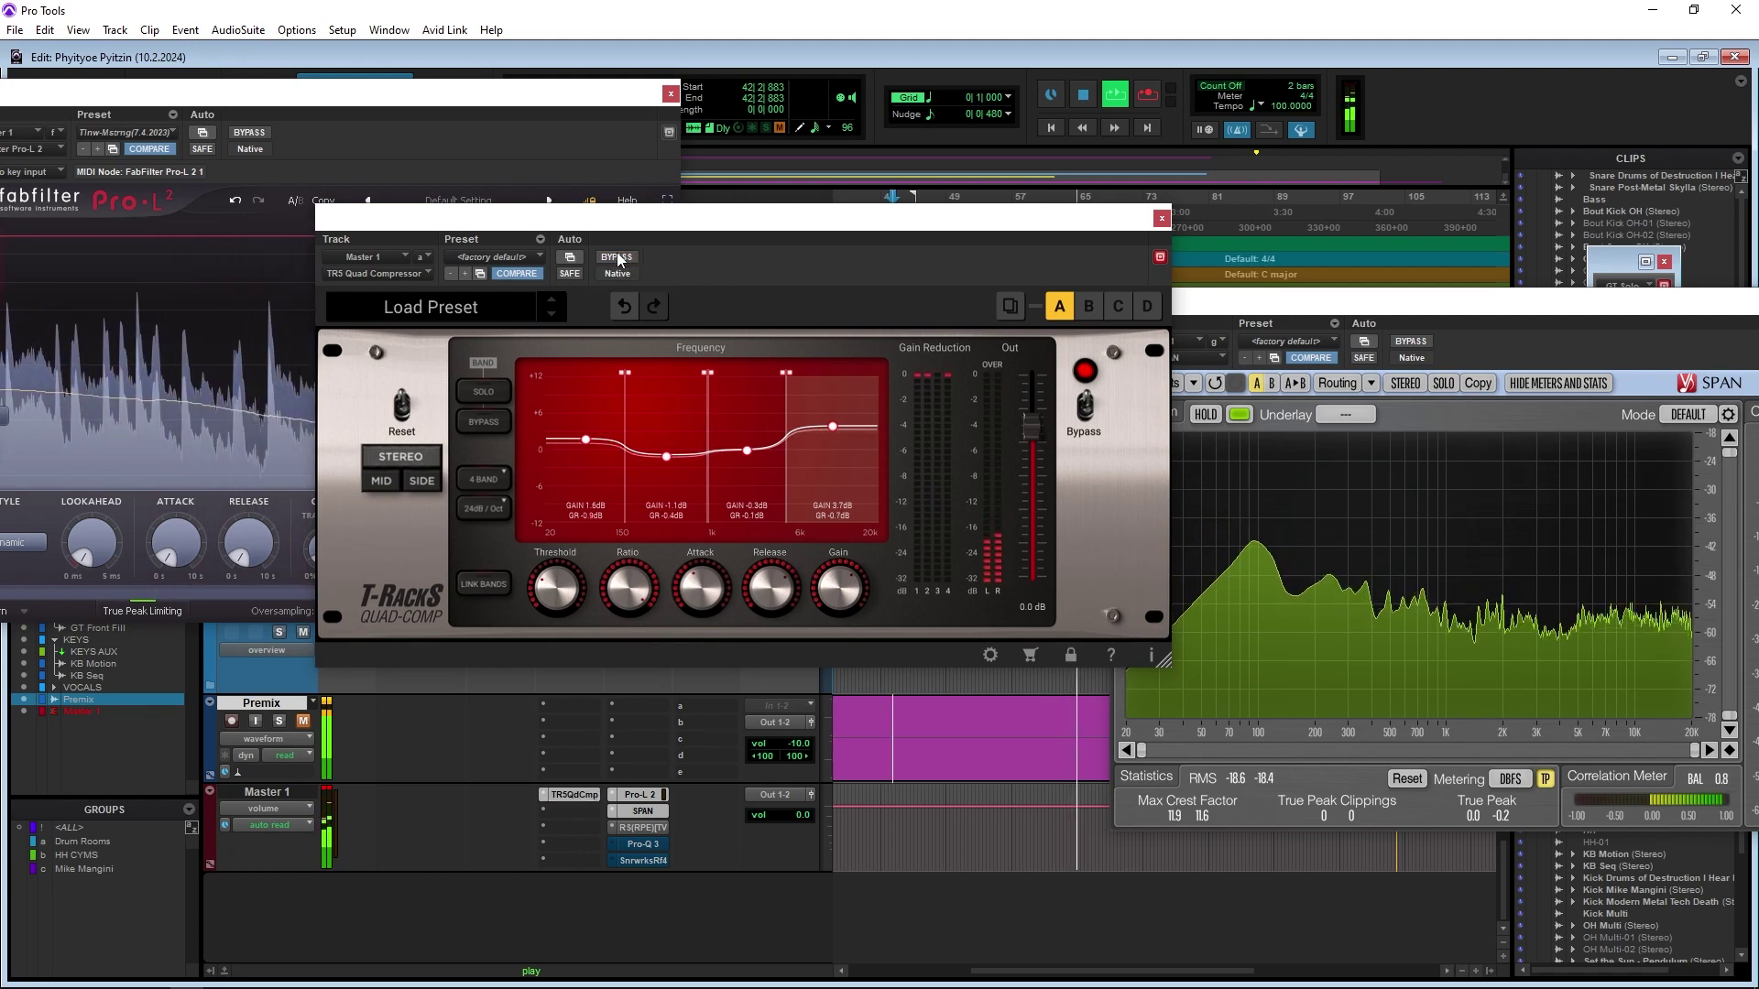
{"action": "left_click", "coordinate": [617, 257]}
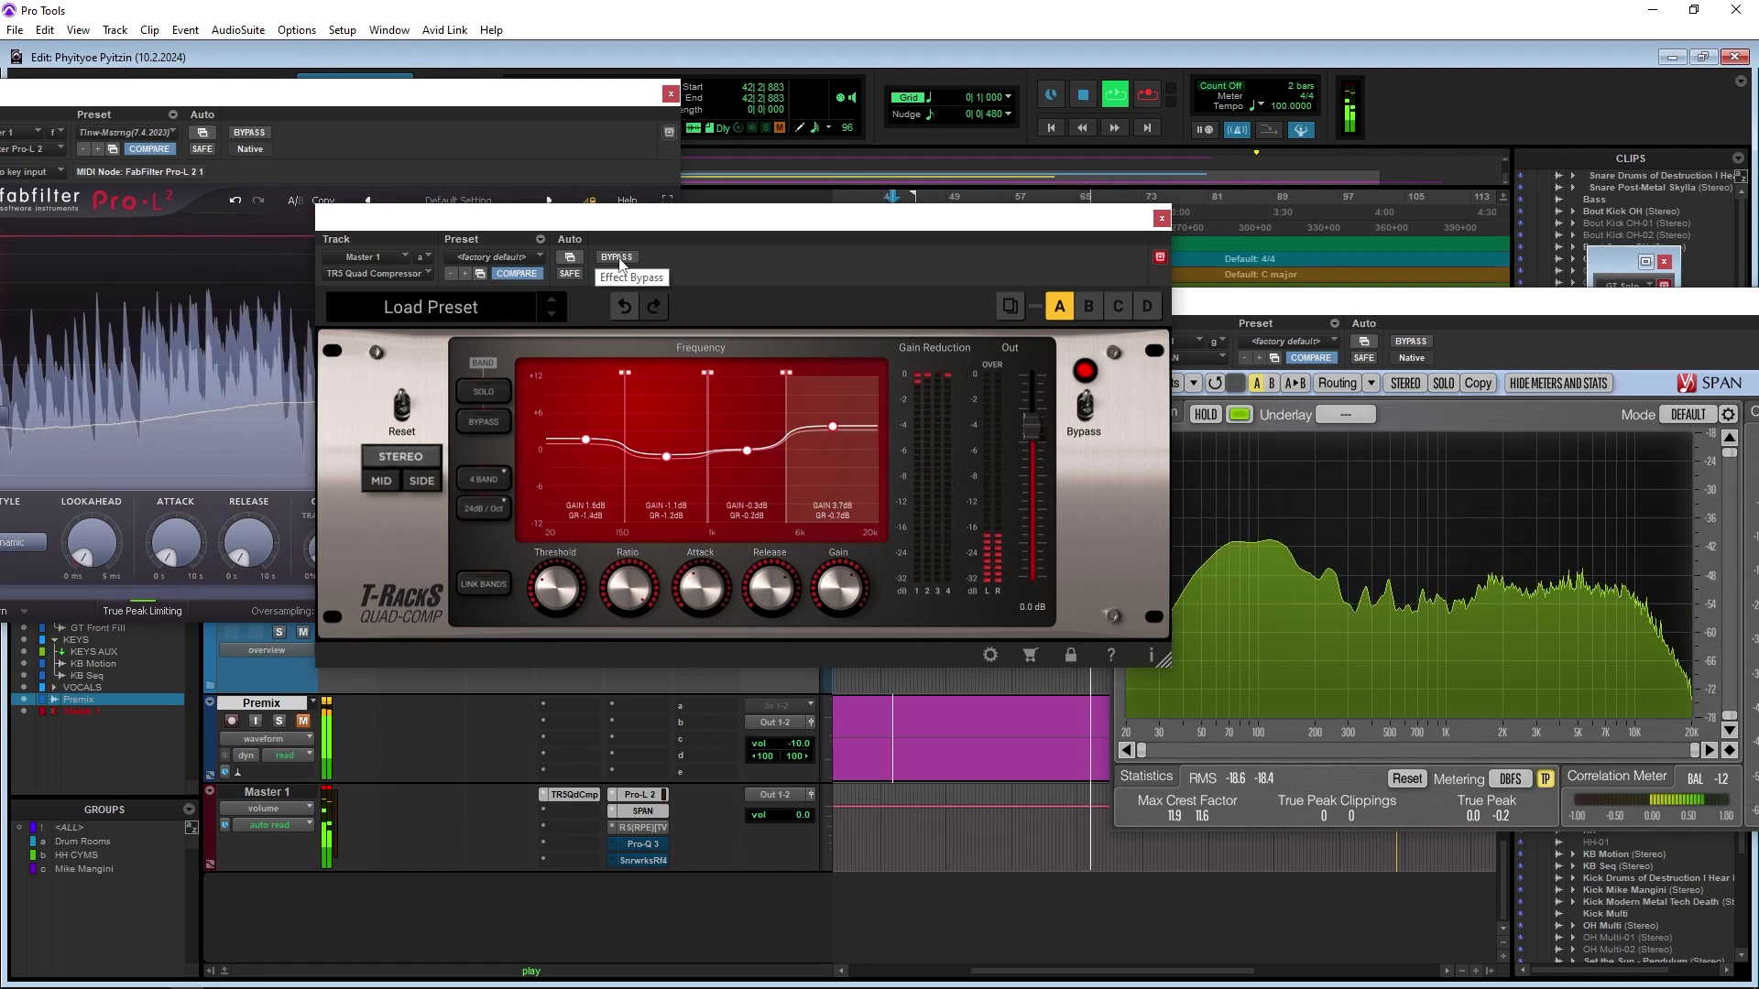
{"action": "left_click", "coordinate": [627, 263]}
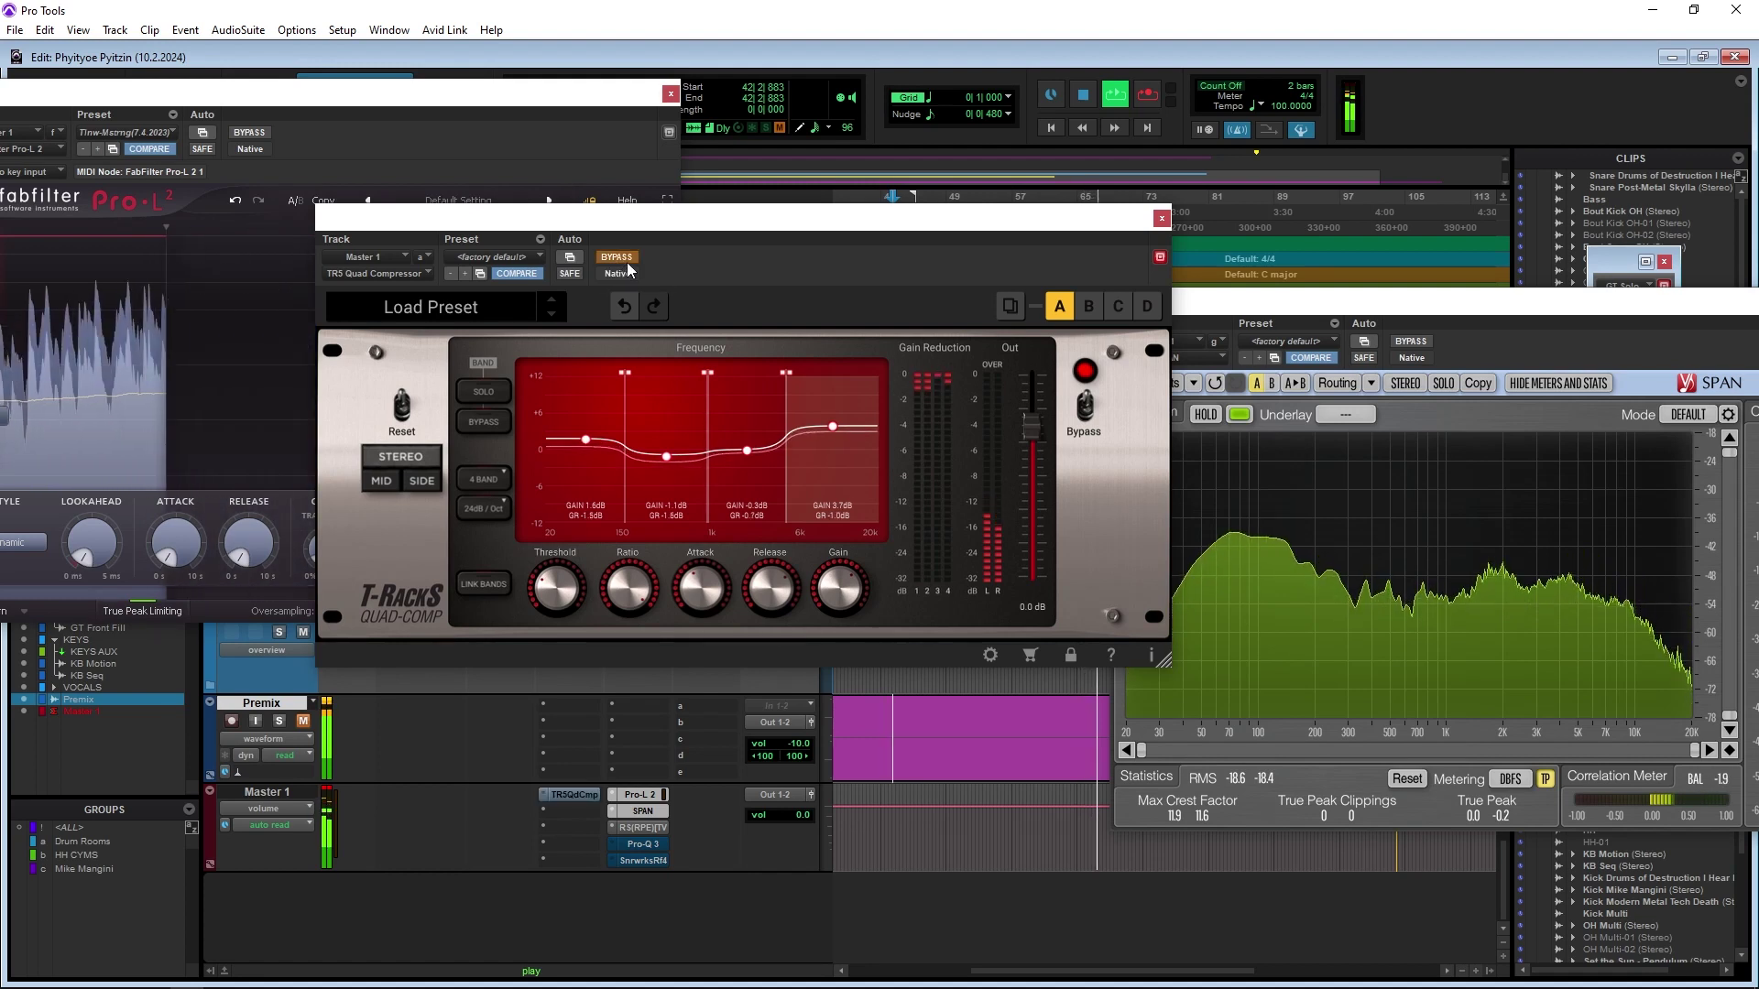
{"action": "left_click", "coordinate": [628, 261]}
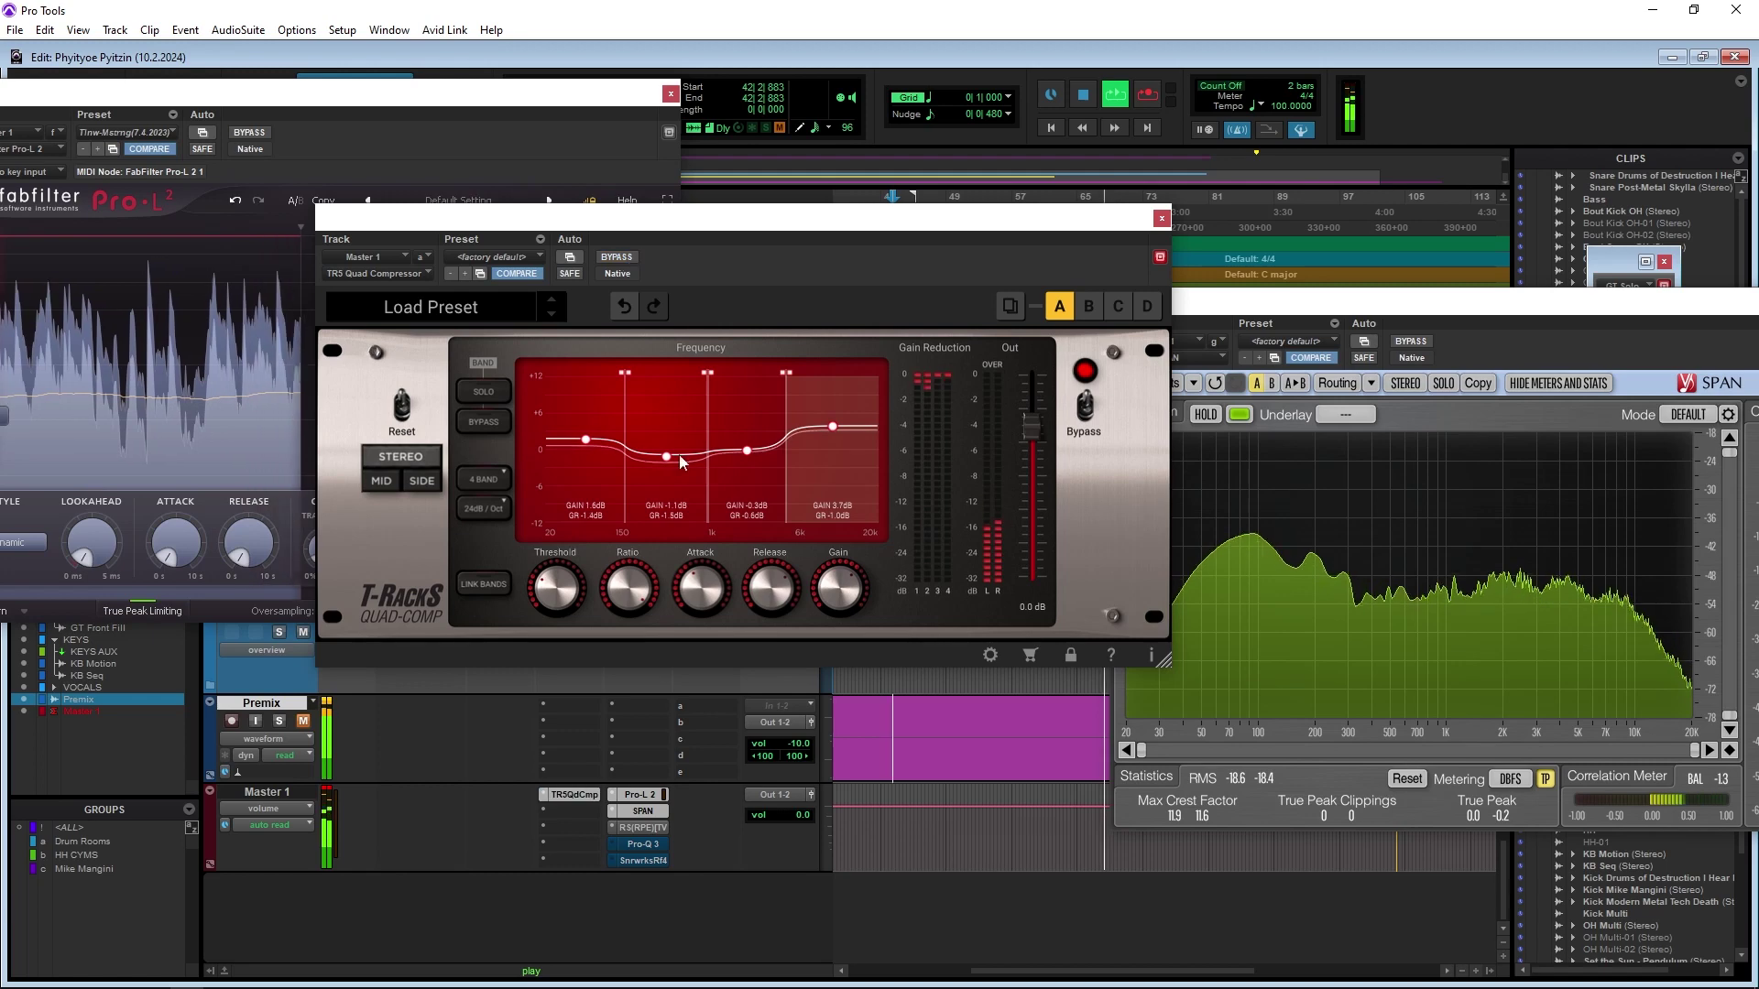
Insert the TR5 Quad Image plug-in below the Quad Compressor on Master 1
{"action": "left_click", "coordinate": [579, 807]}
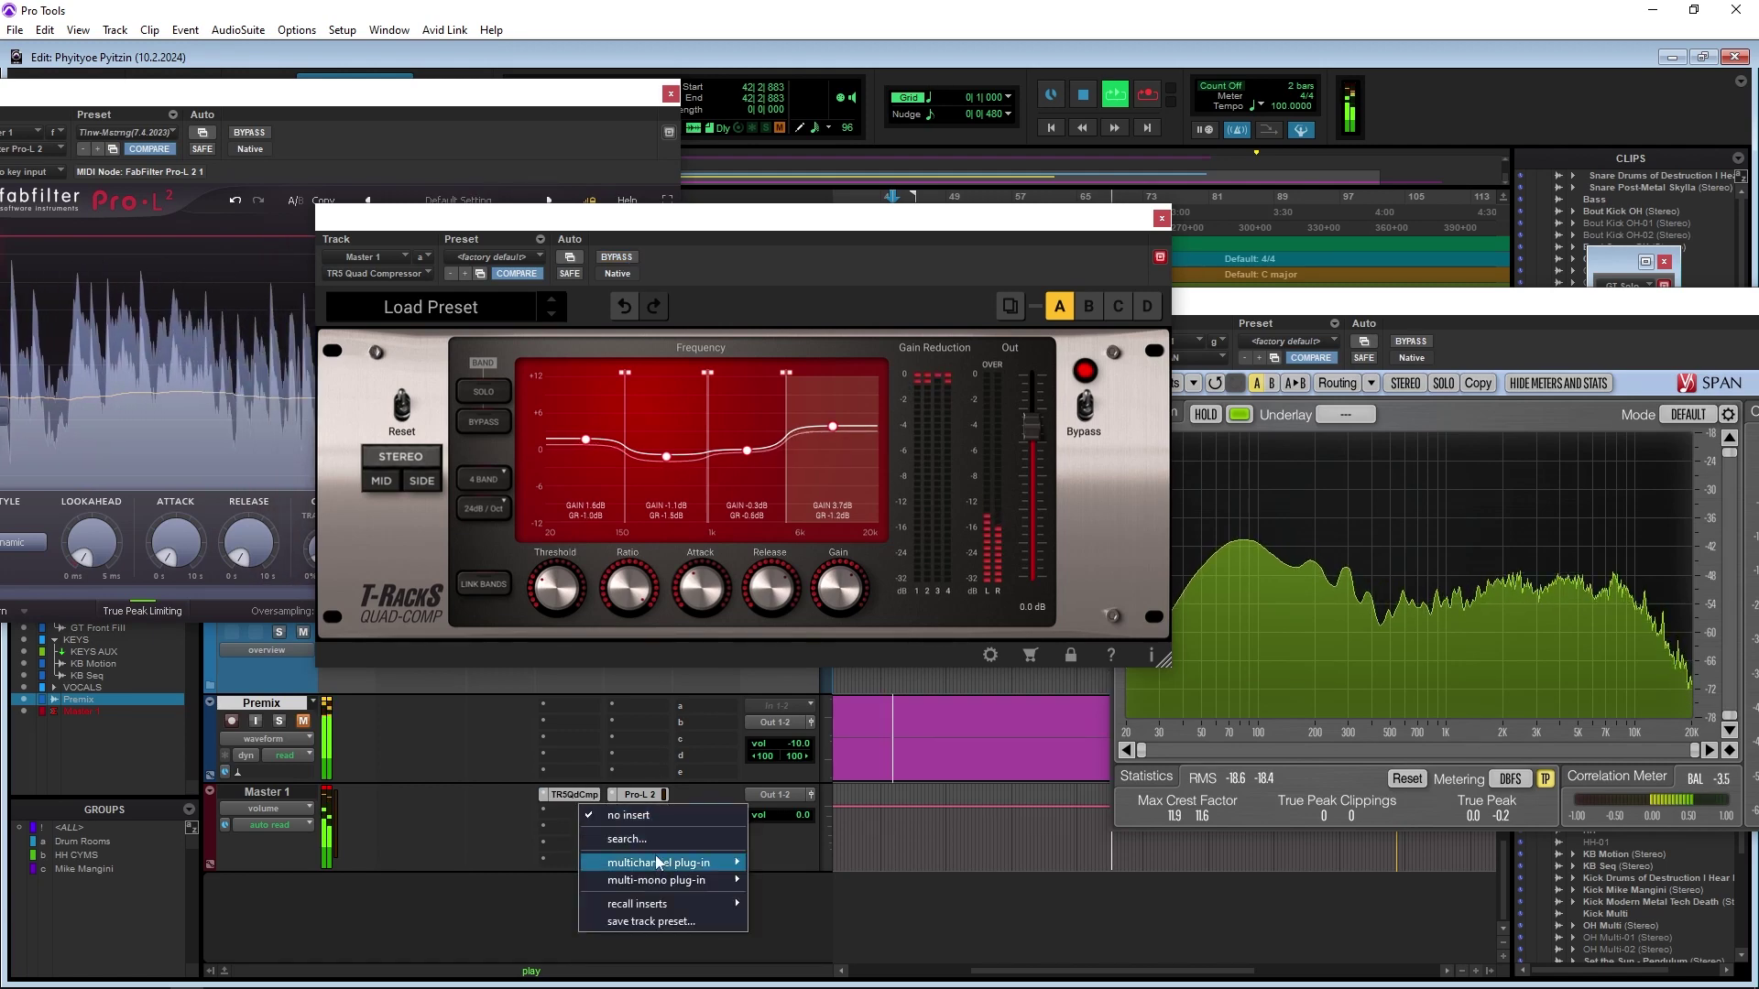
{"action": "mouse_move", "coordinate": [696, 861]}
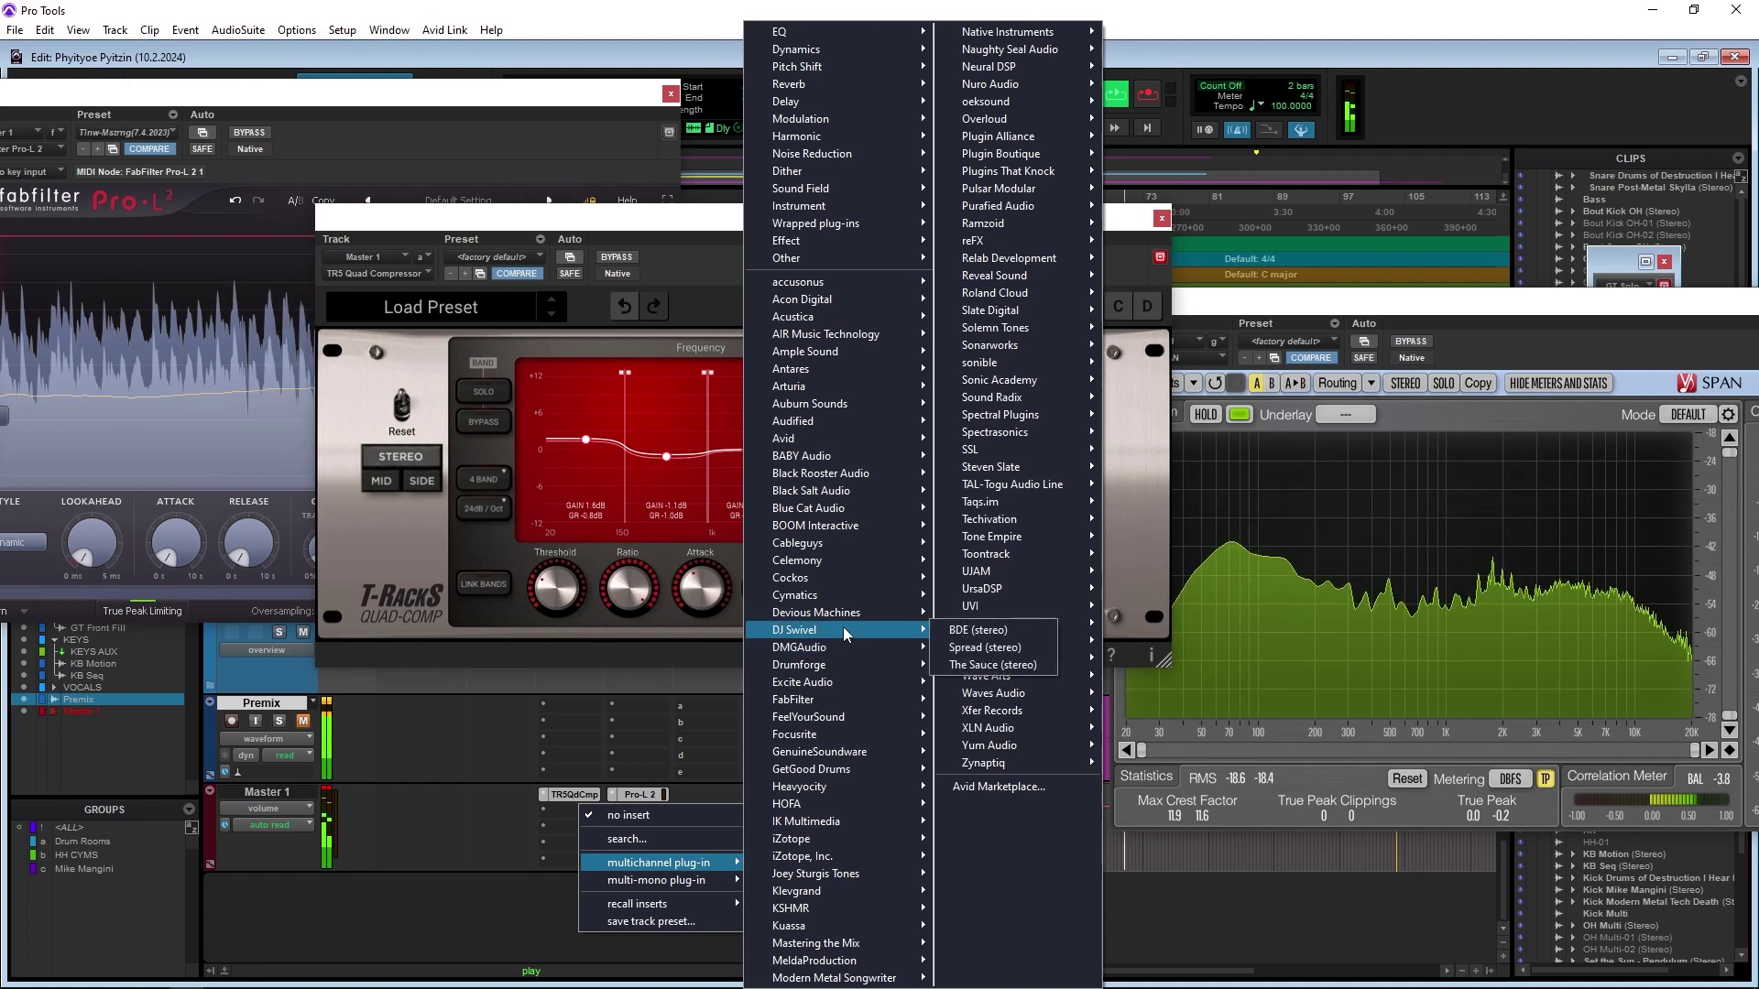
{"action": "left_click", "coordinate": [655, 218]}
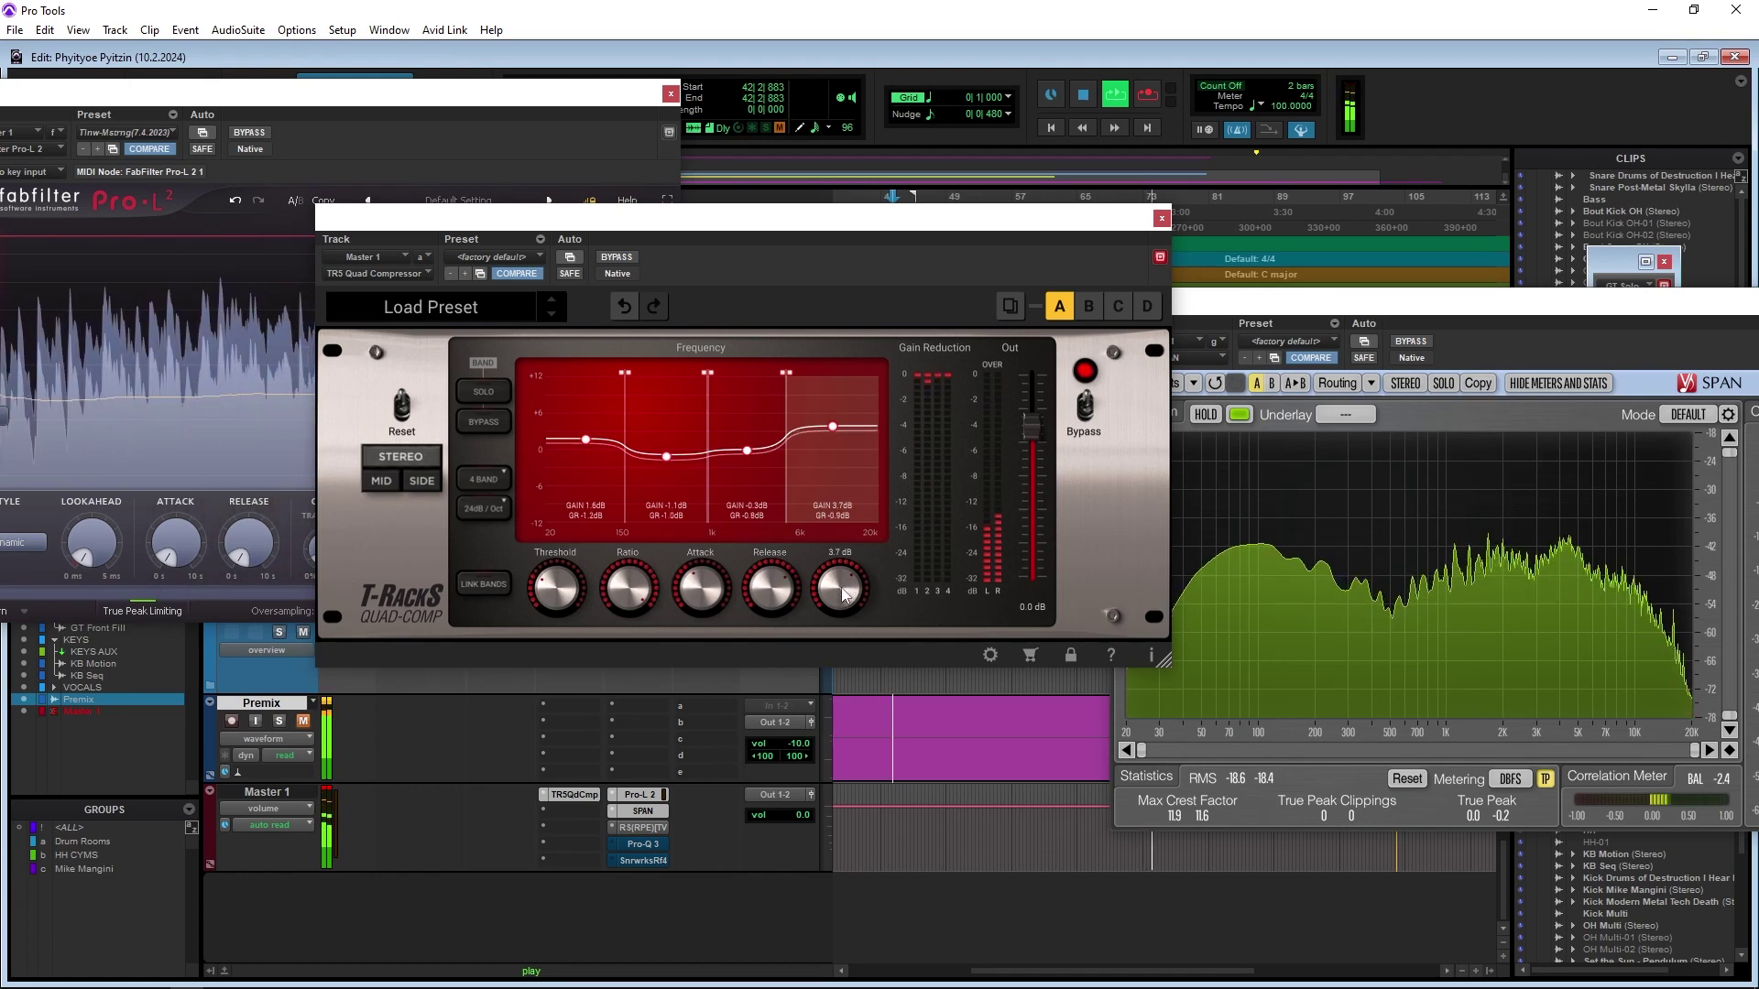
{"action": "left_click", "coordinate": [575, 813]}
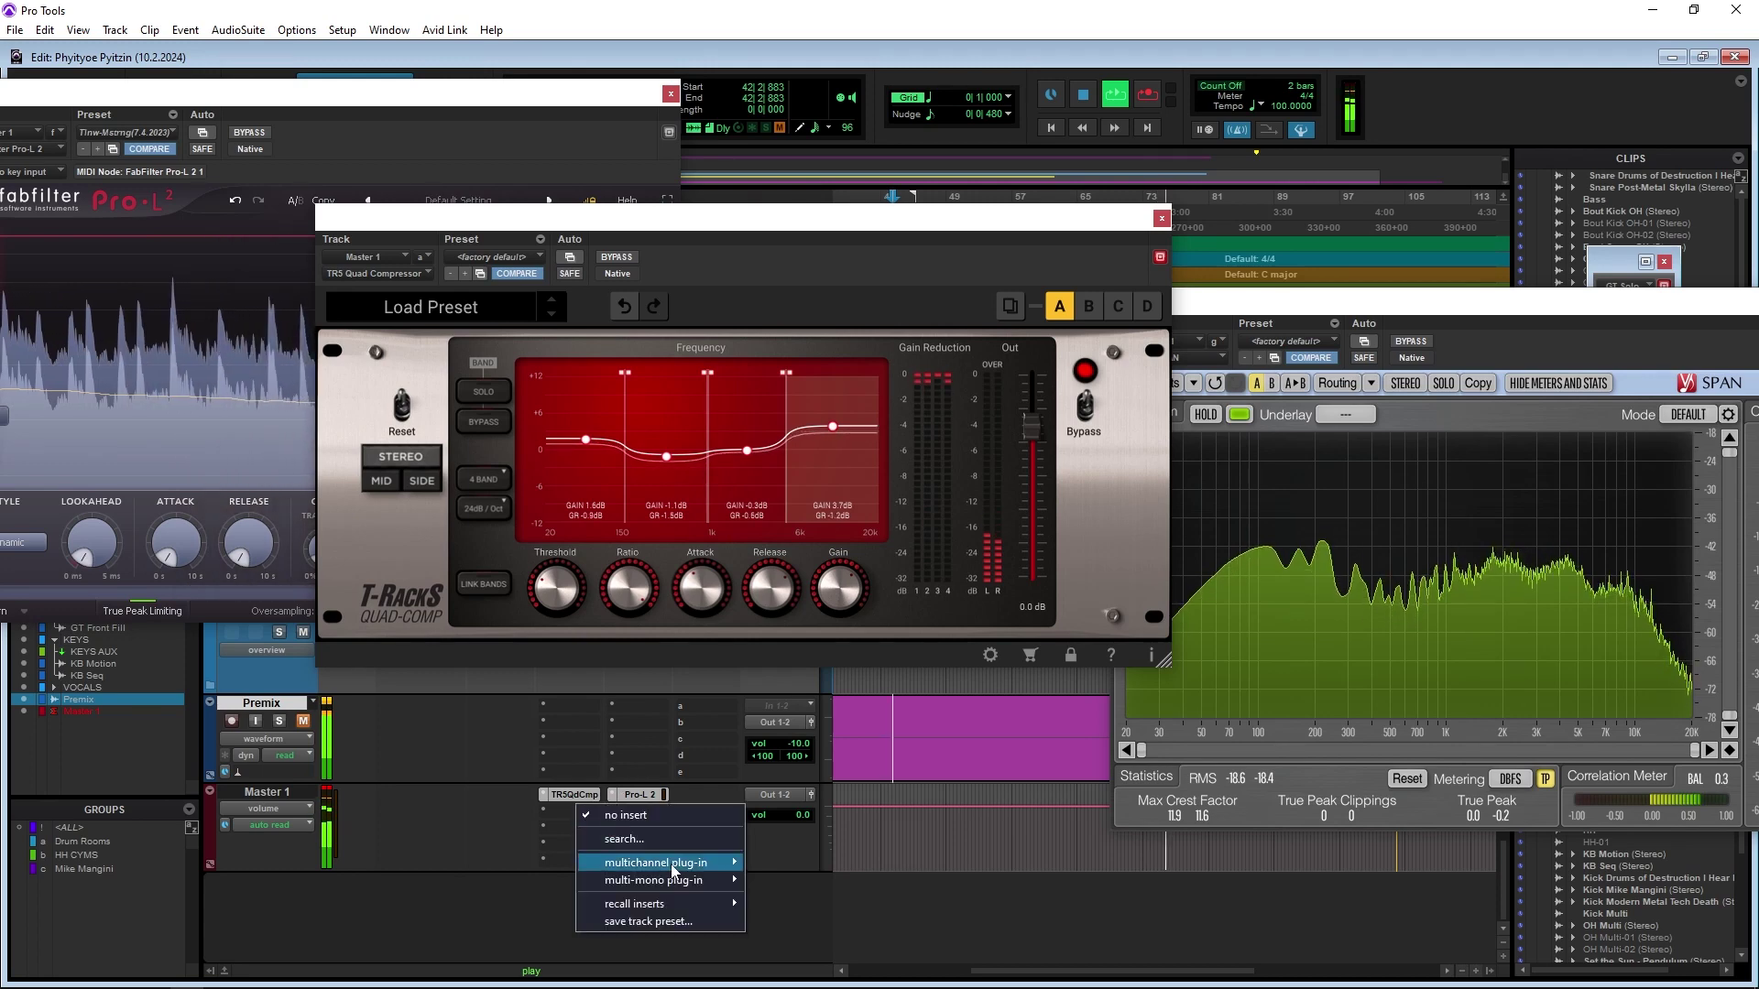
{"action": "mouse_move", "coordinate": [675, 863]}
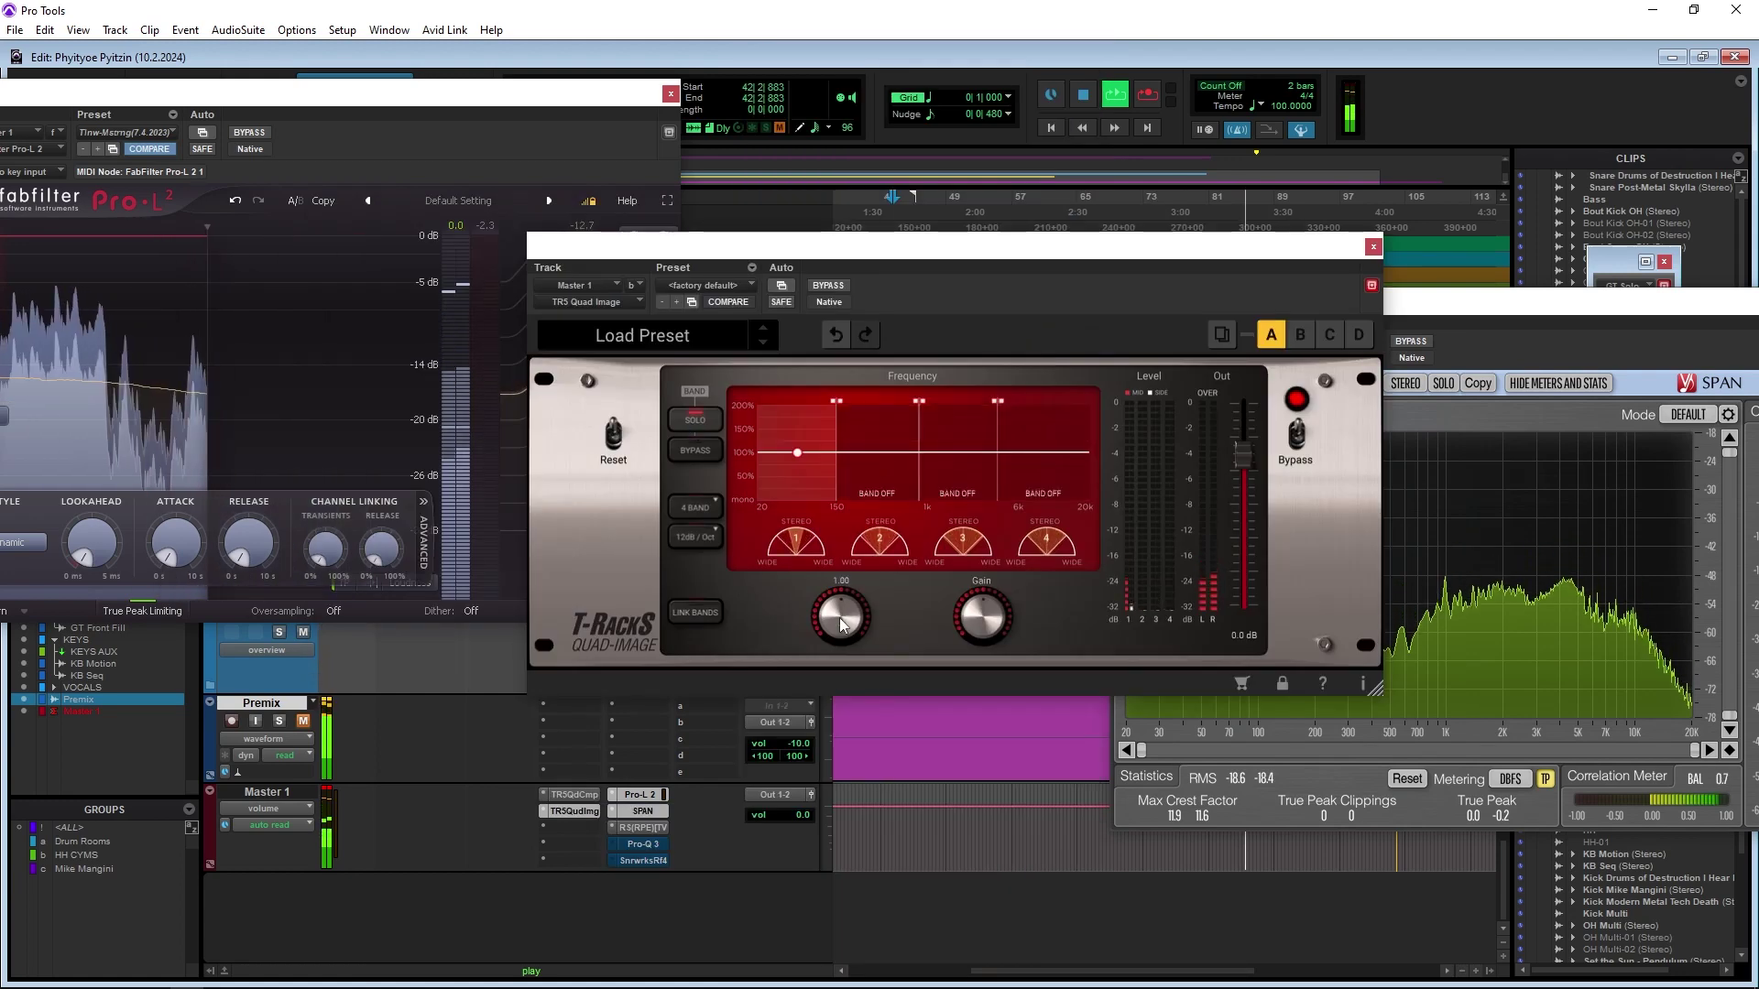
Narrow the soloed lowest Quad Image band's width to 0.00, then turn the band's solo off
{"action": "left_click_drag", "start_coordinate": [838, 637], "coordinate": [839, 707]}
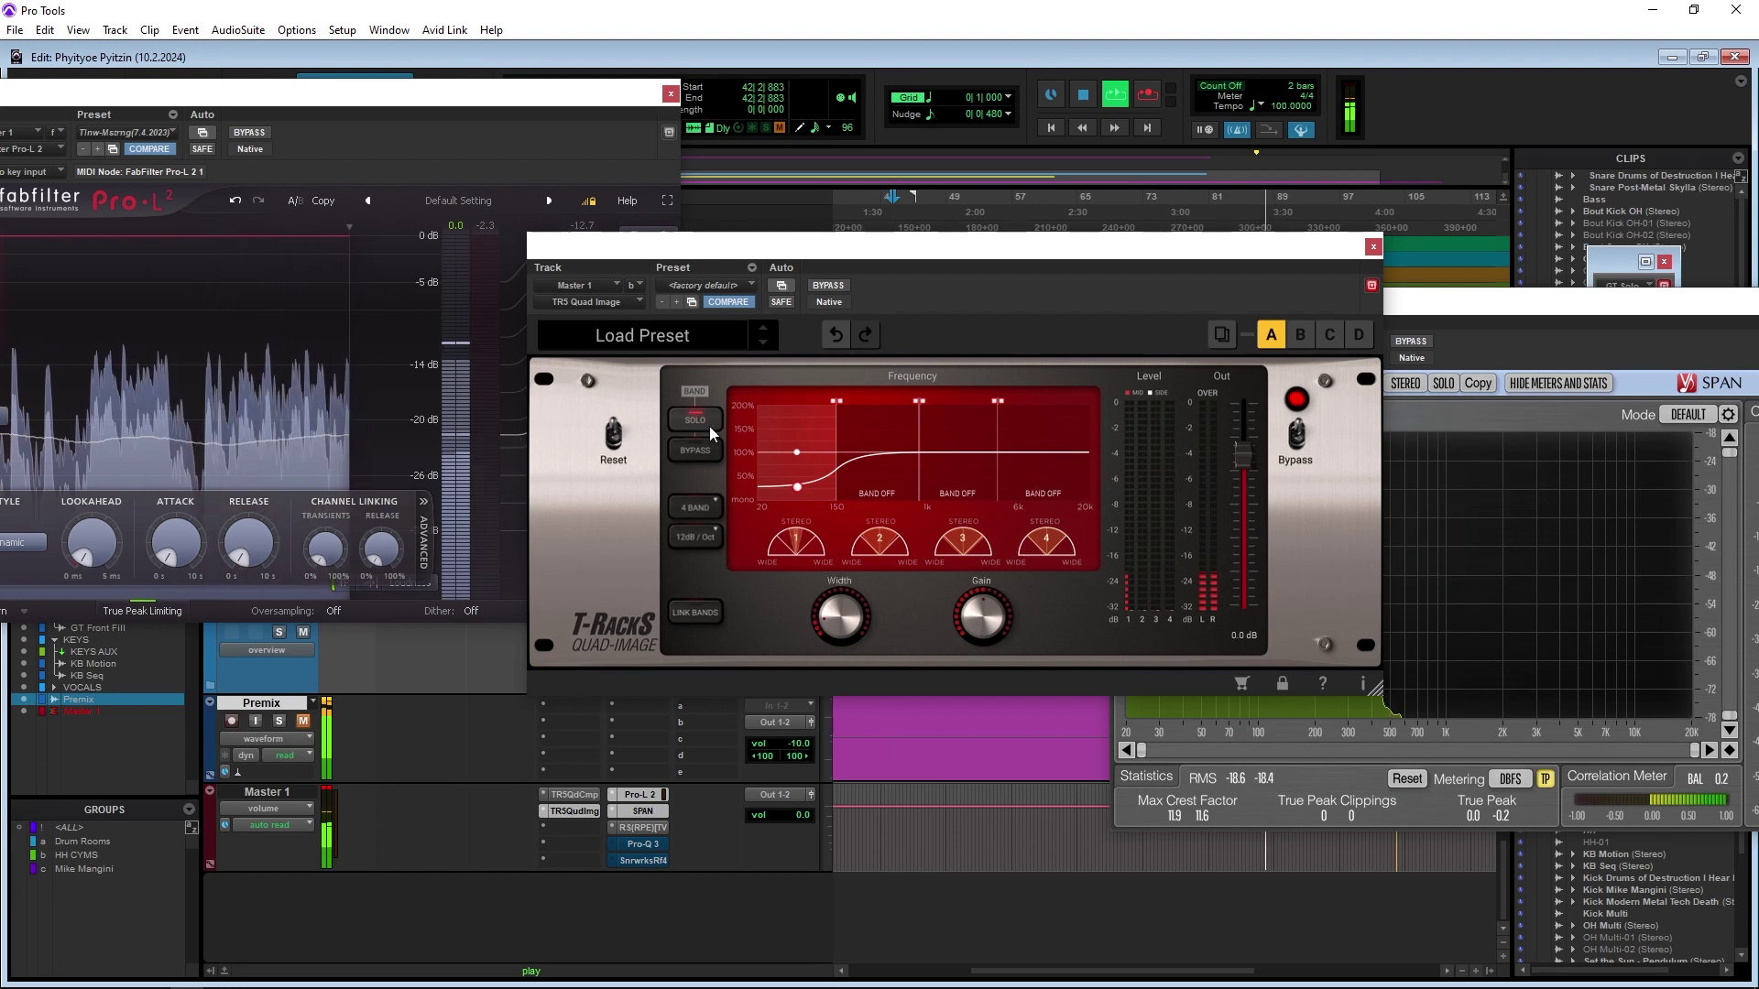
{"action": "left_click", "coordinate": [712, 451]}
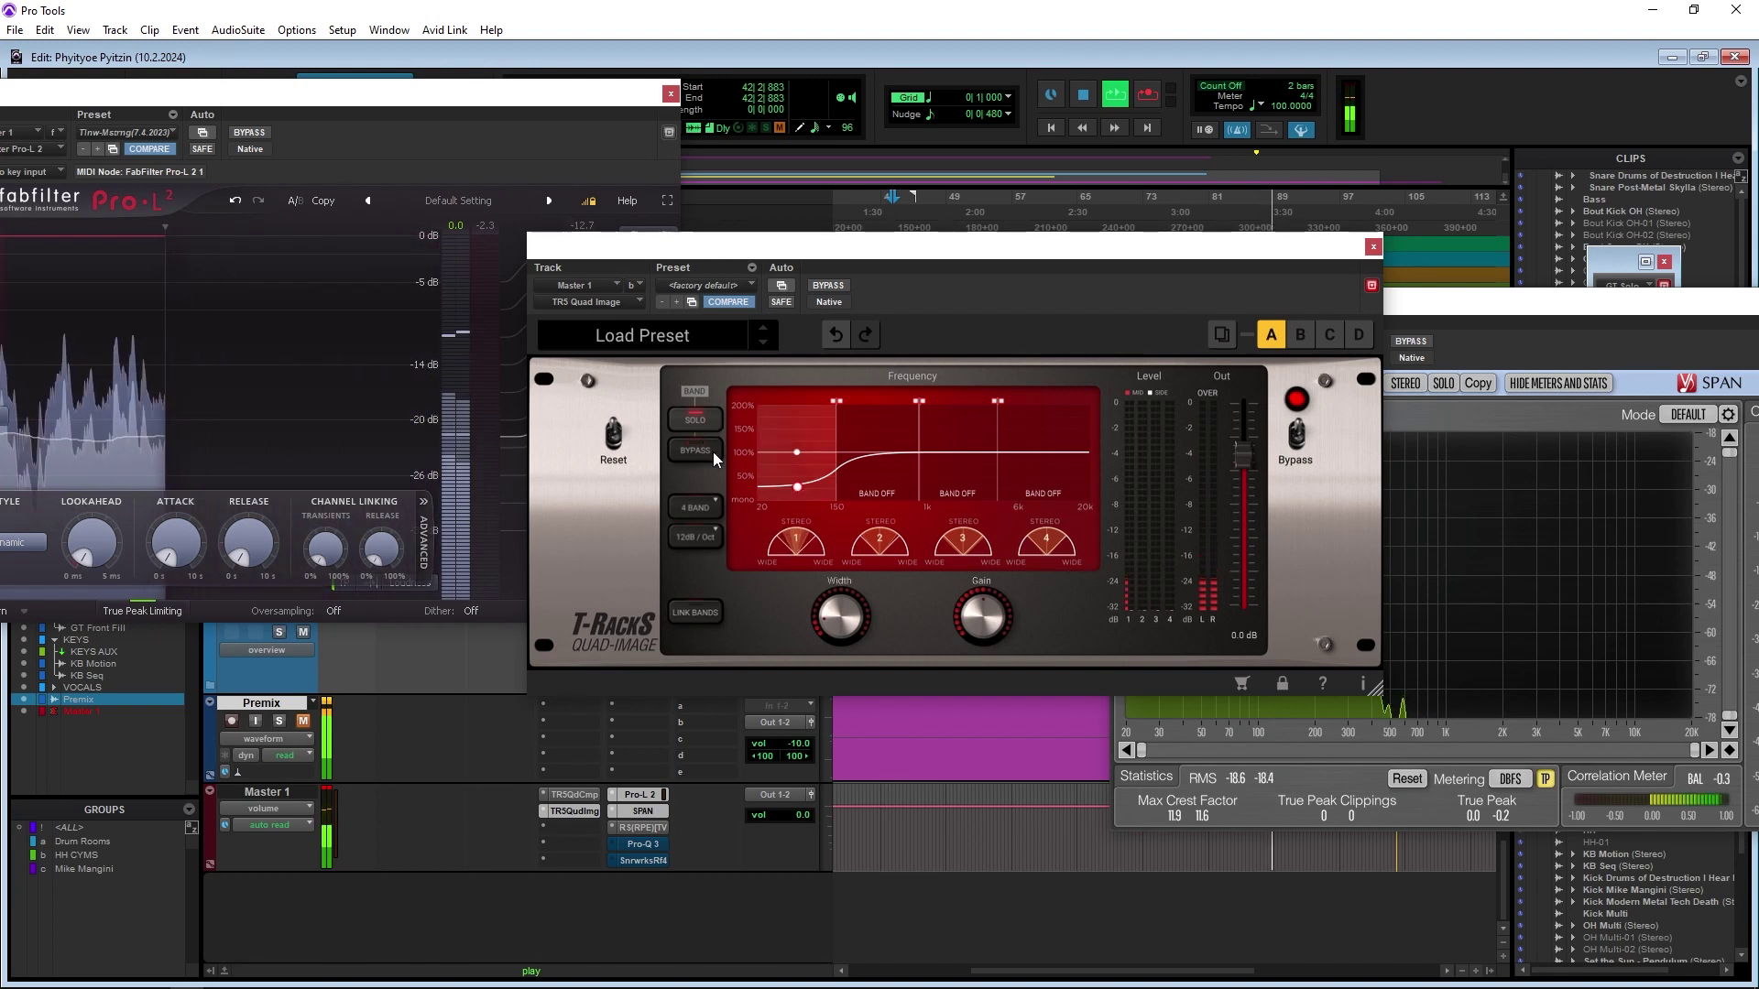
{"action": "left_click_drag", "start_coordinate": [839, 620], "coordinate": [837, 852]}
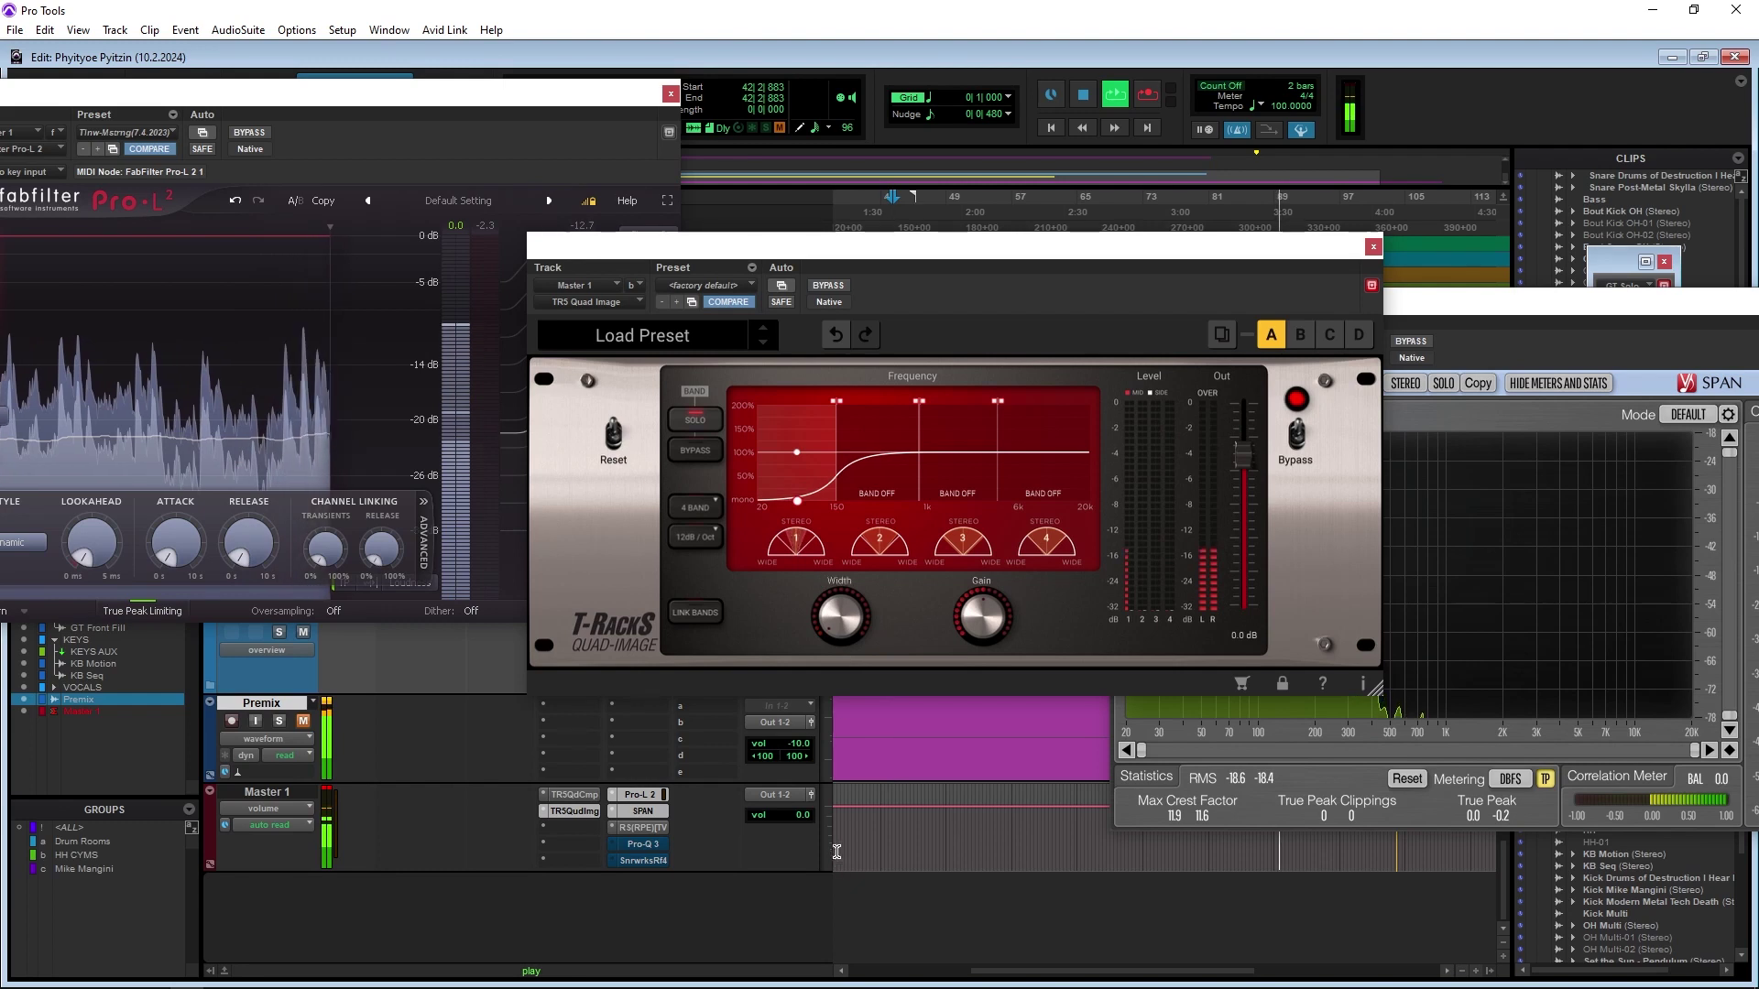
{"action": "mouse_move", "coordinate": [841, 633]}
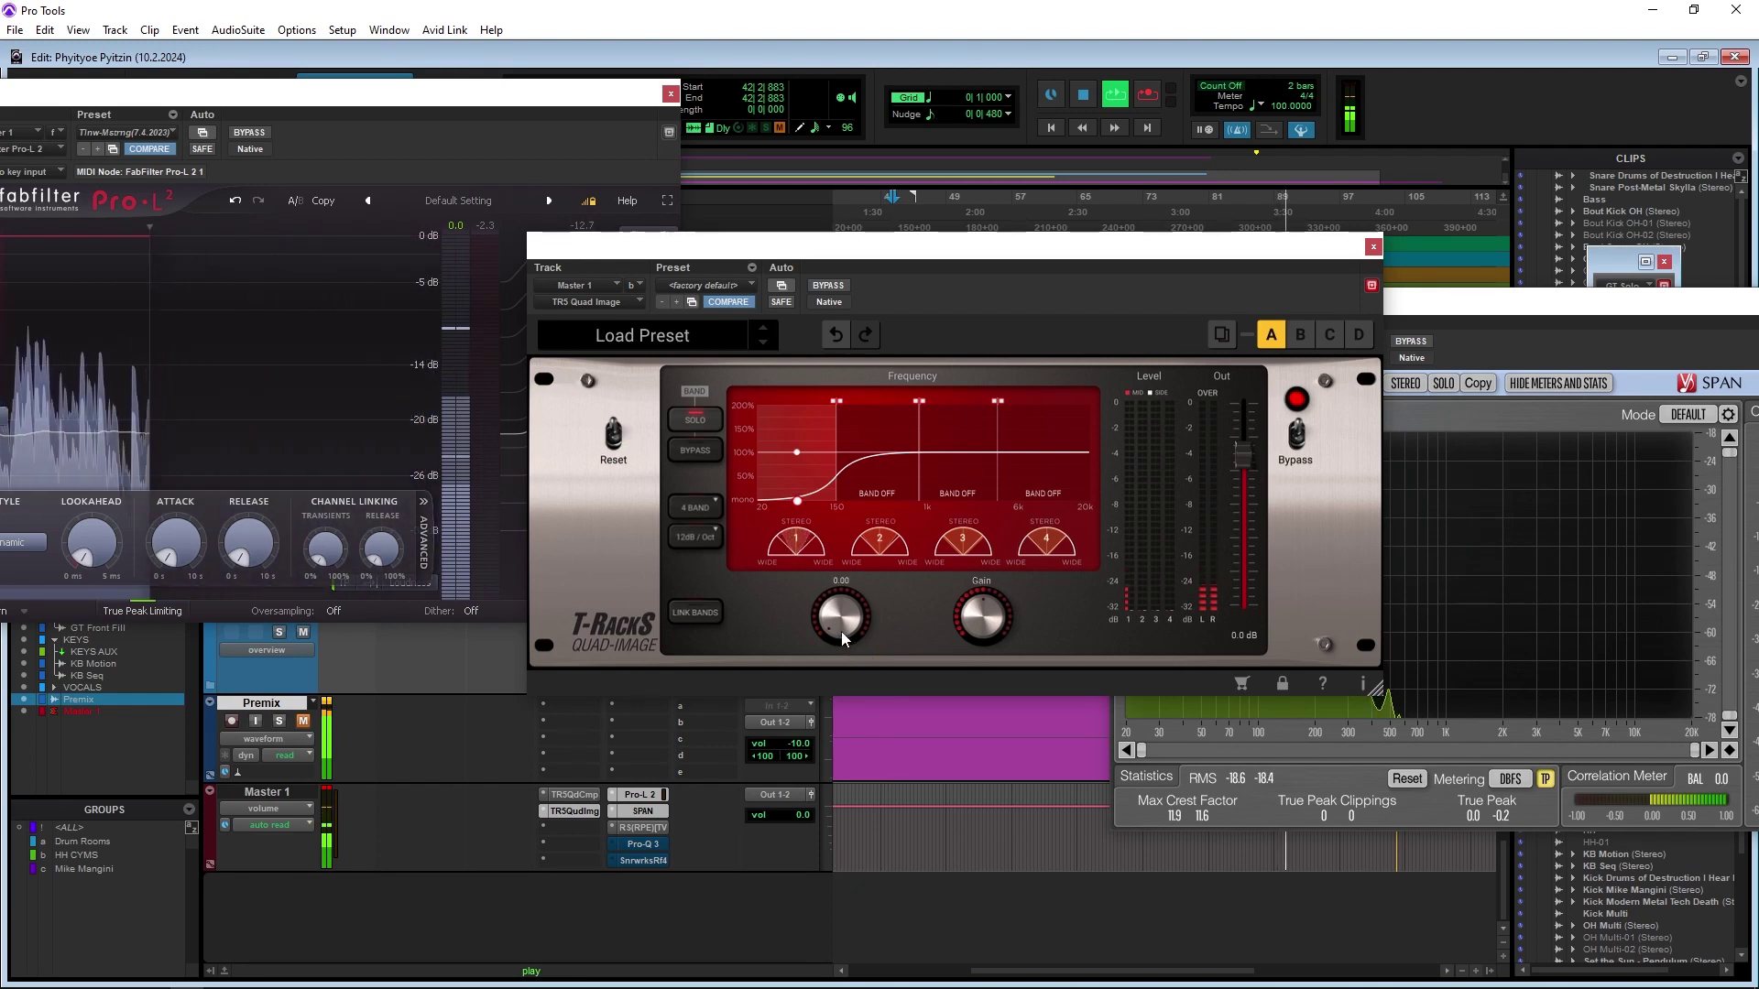
{"action": "left_click", "coordinate": [697, 425]}
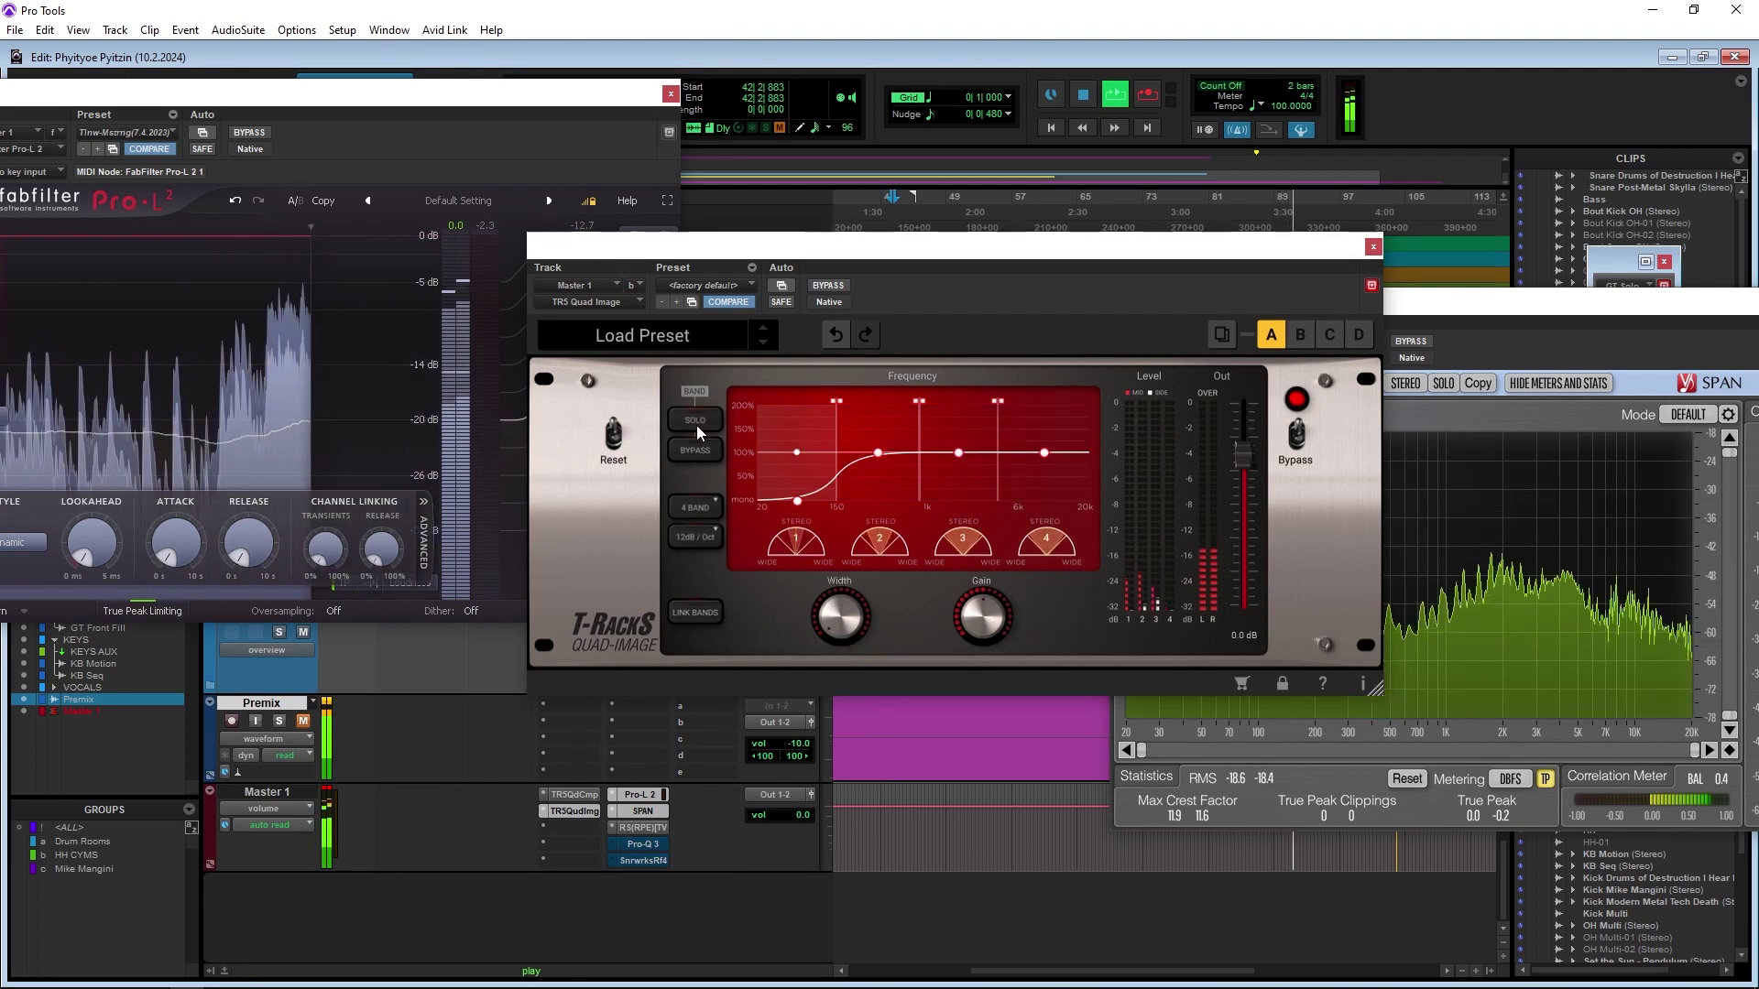
Solo the second Quad Image band, narrow its width to 0.66, compare it with band bypass, and turn solo off
{"action": "left_click", "coordinate": [695, 425]}
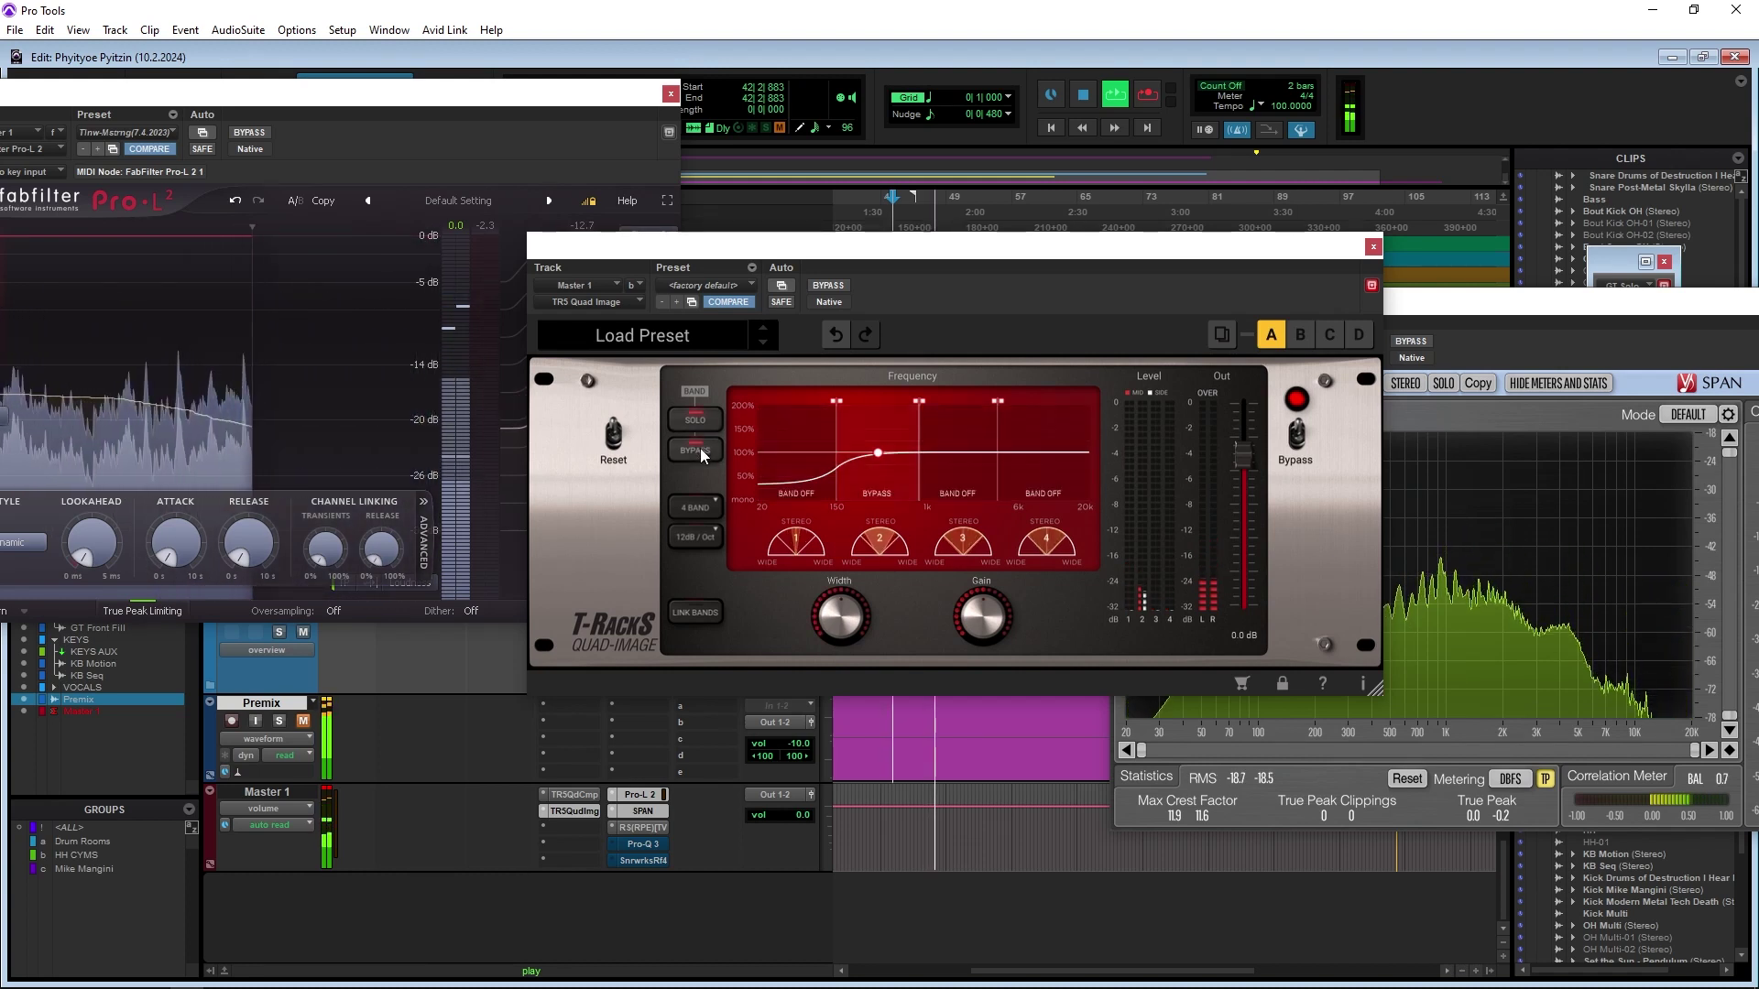
{"action": "mouse_move", "coordinate": [842, 612]}
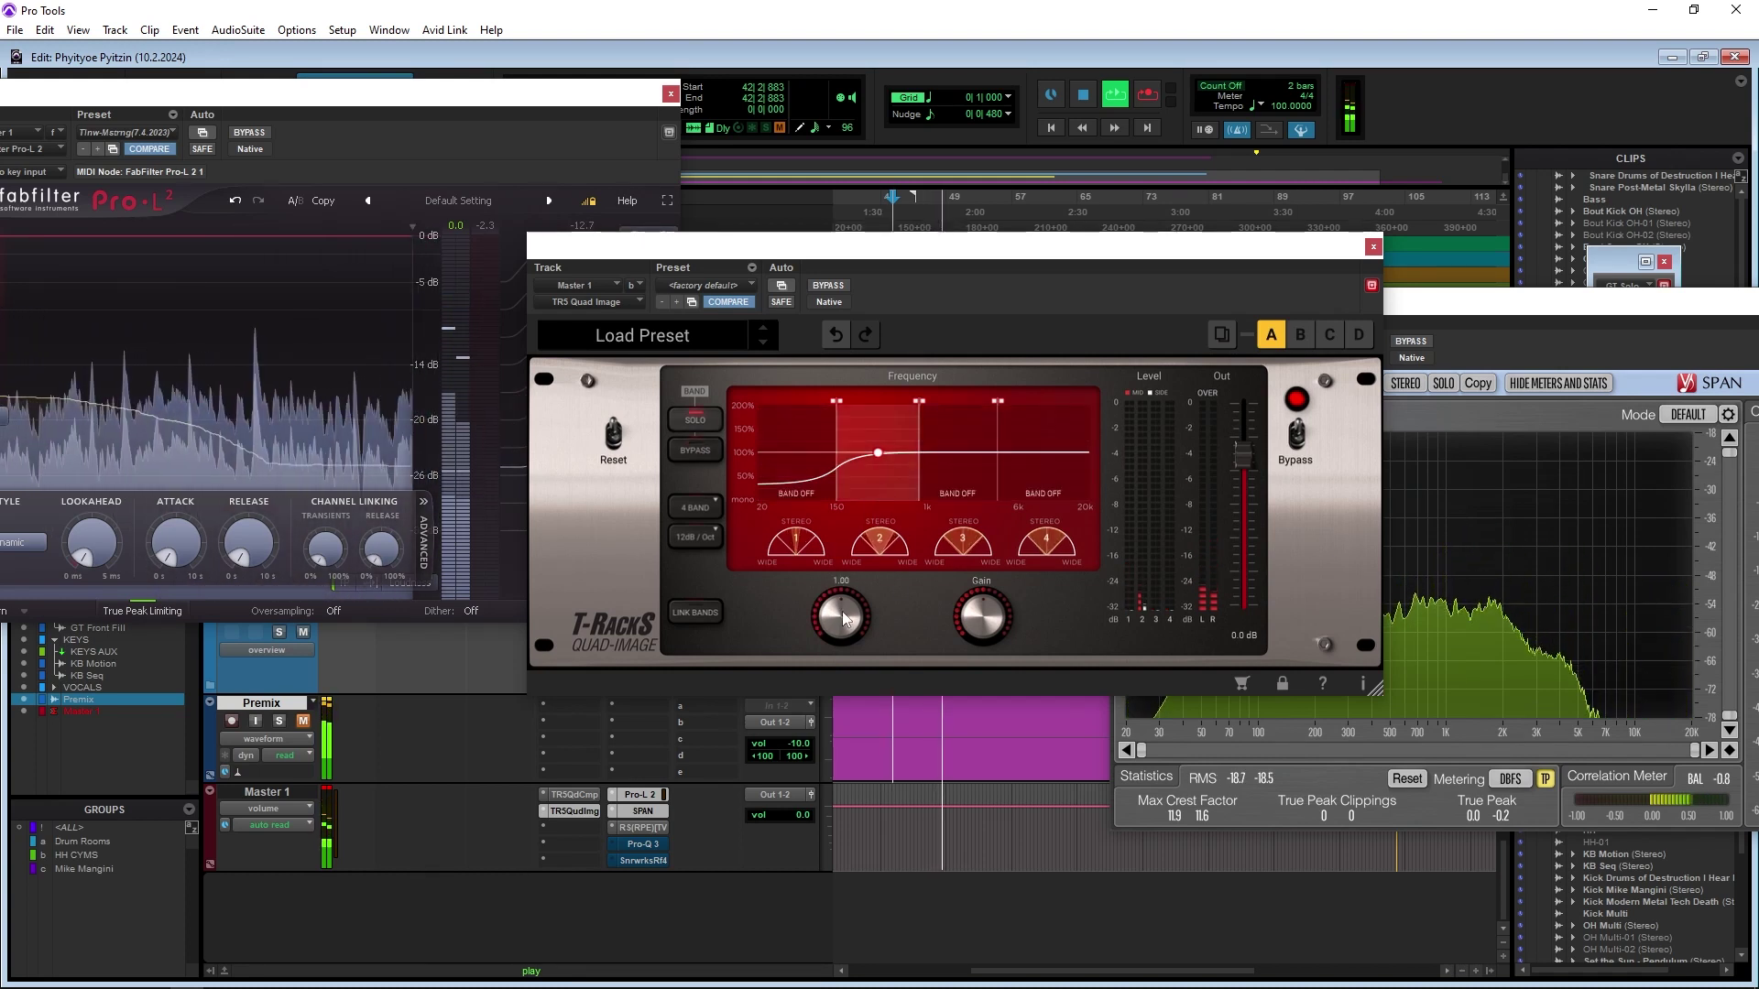
{"action": "left_click_drag", "start_coordinate": [840, 618], "coordinate": [844, 642]}
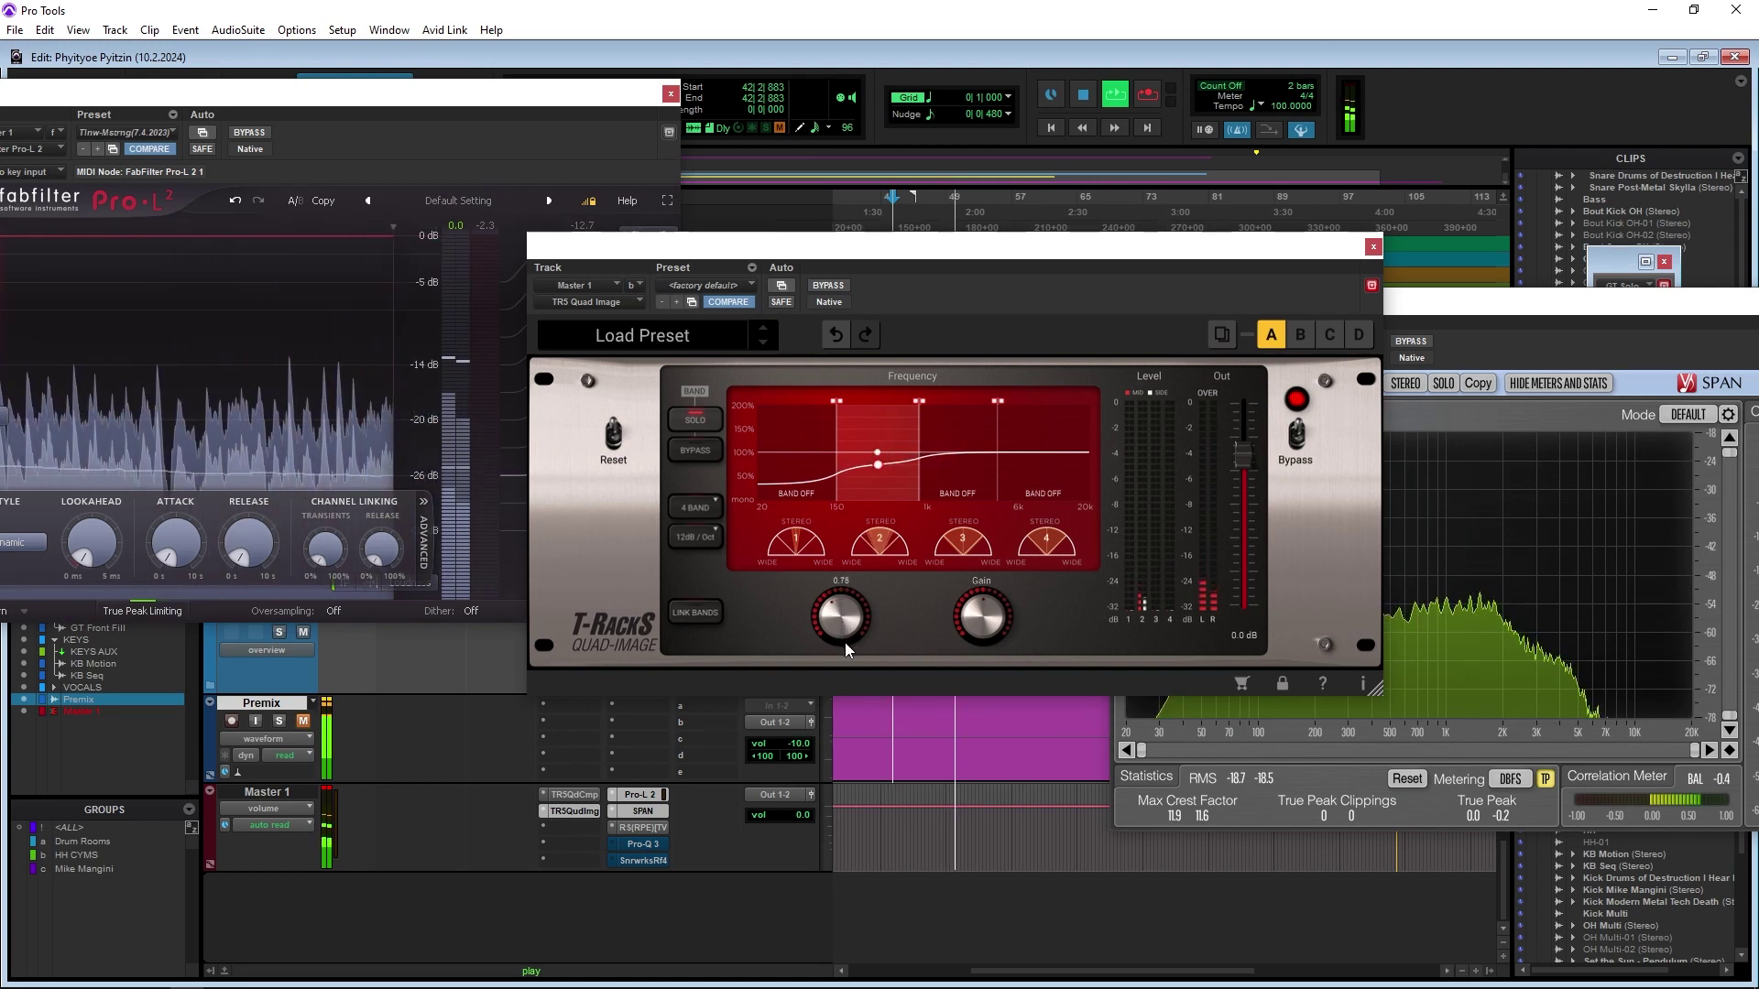
{"action": "left_click", "coordinate": [701, 449]}
{"action": "left_click", "coordinate": [702, 449]}
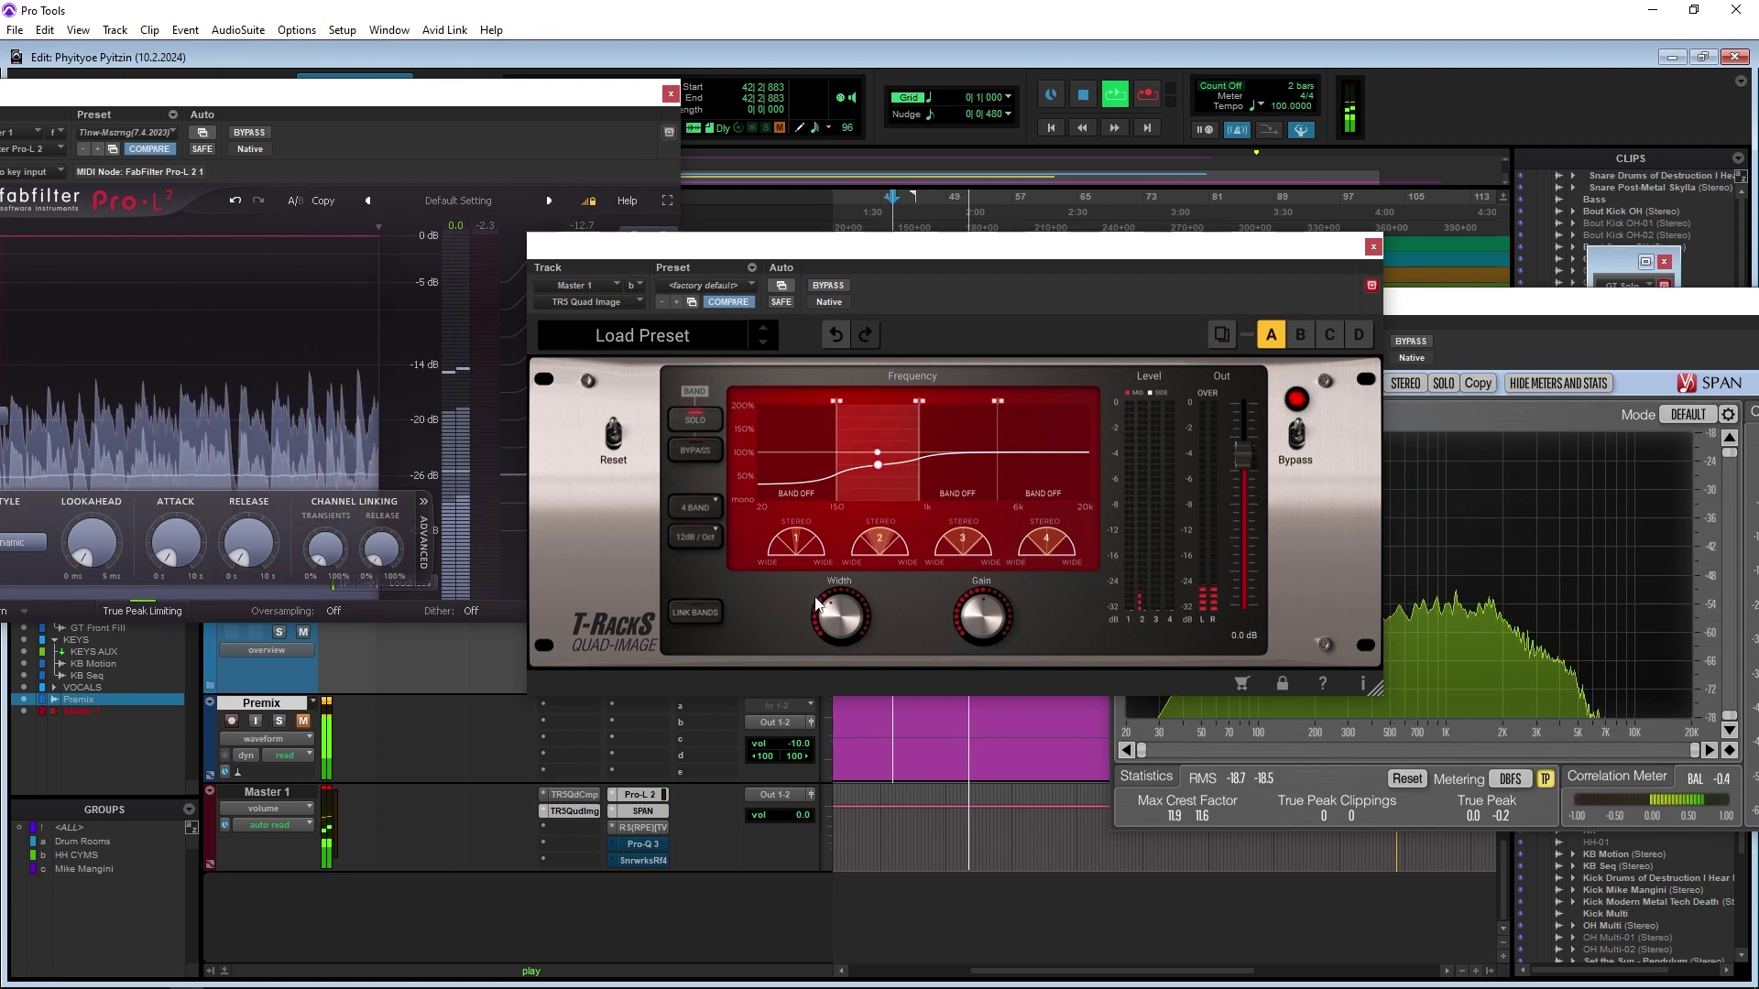
{"action": "left_click_drag", "start_coordinate": [837, 615], "coordinate": [837, 622]}
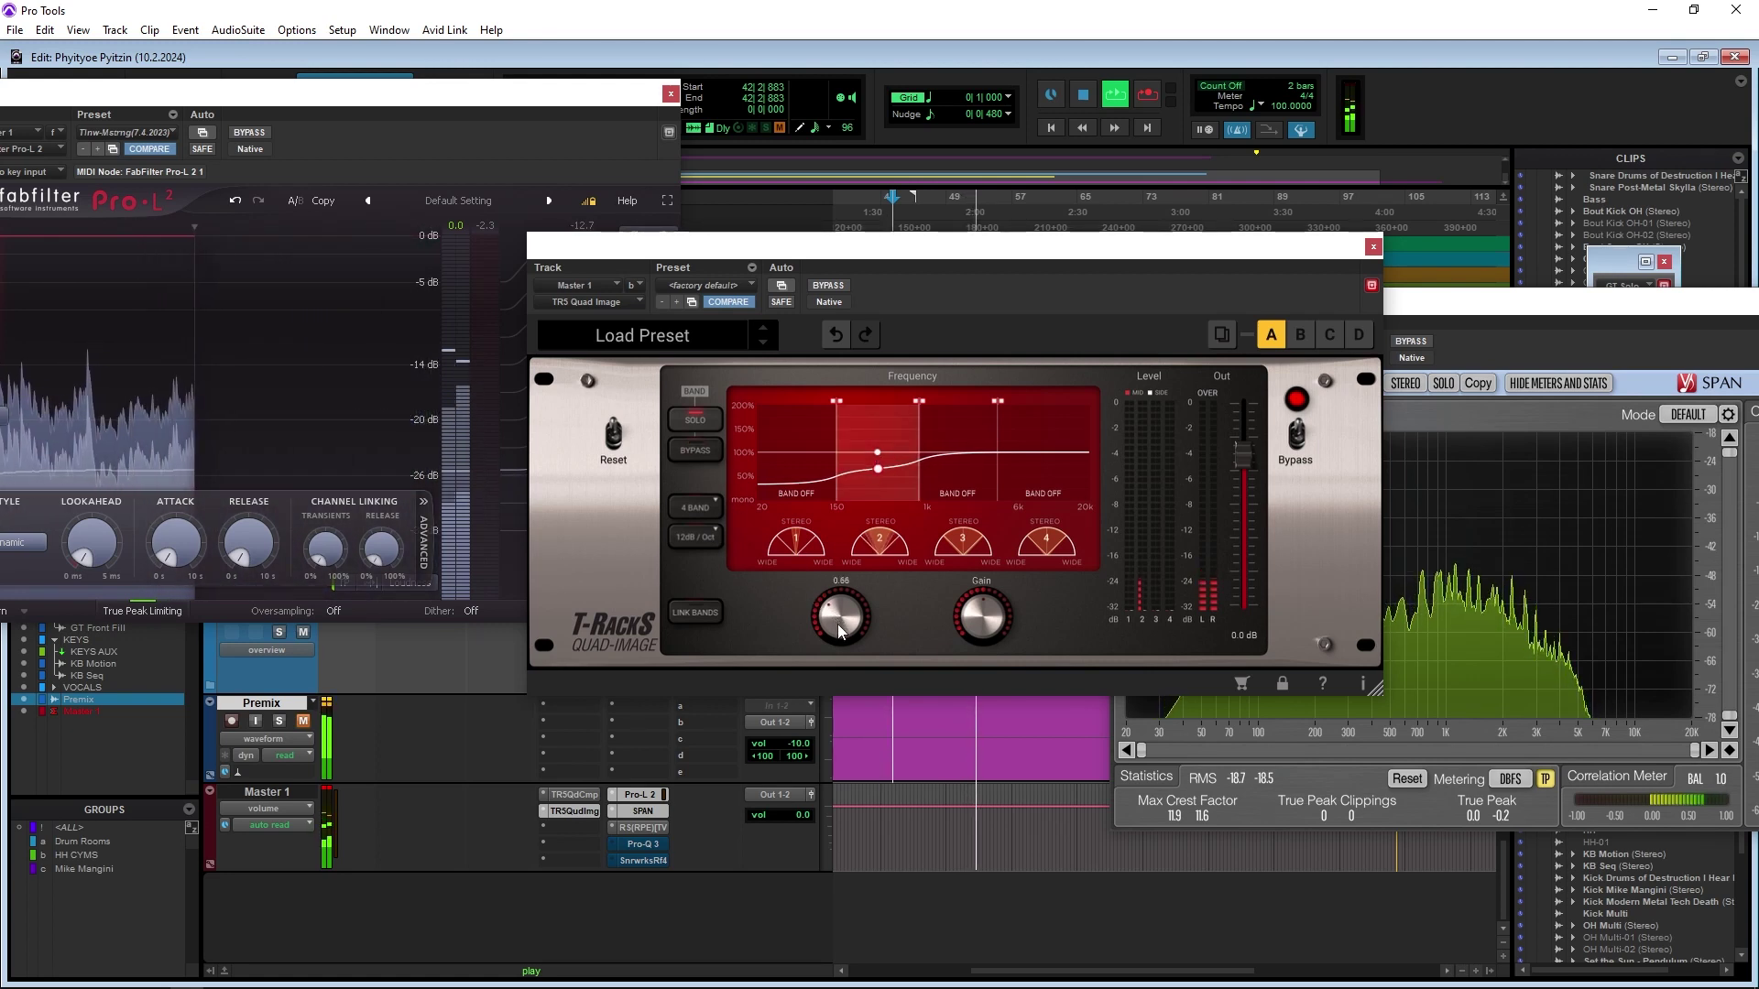
{"action": "left_click", "coordinate": [702, 454]}
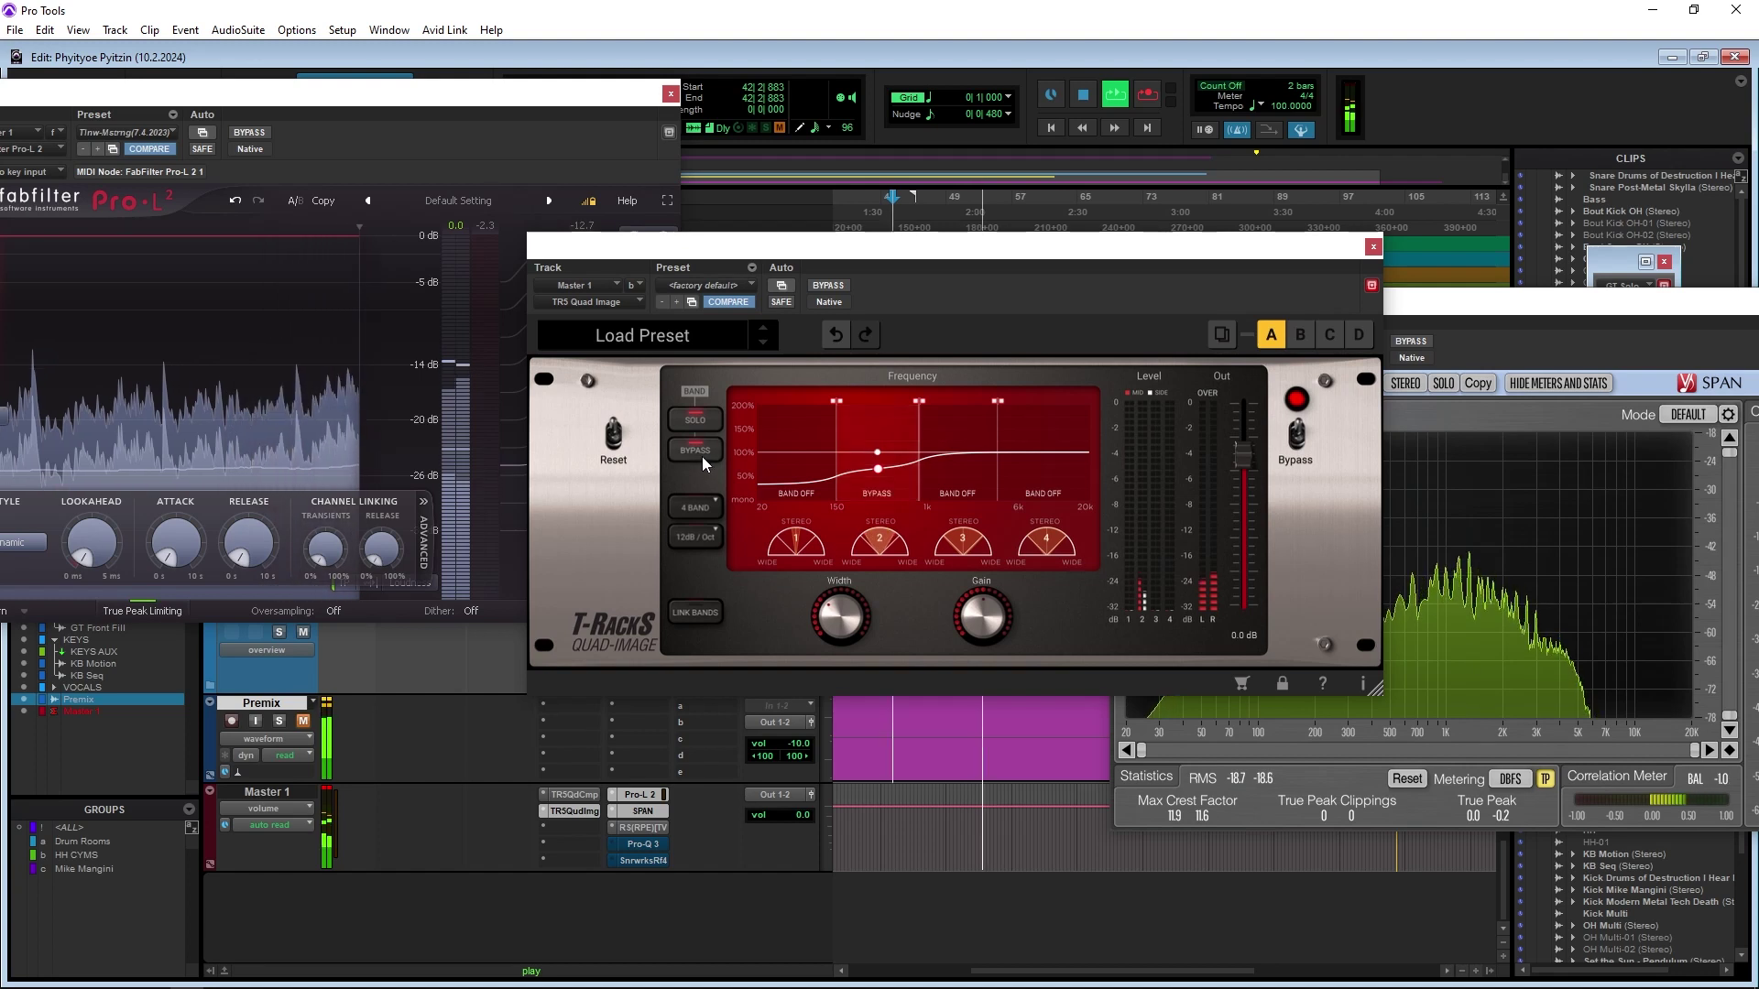
{"action": "left_click", "coordinate": [702, 455]}
{"action": "left_click", "coordinate": [702, 421]}
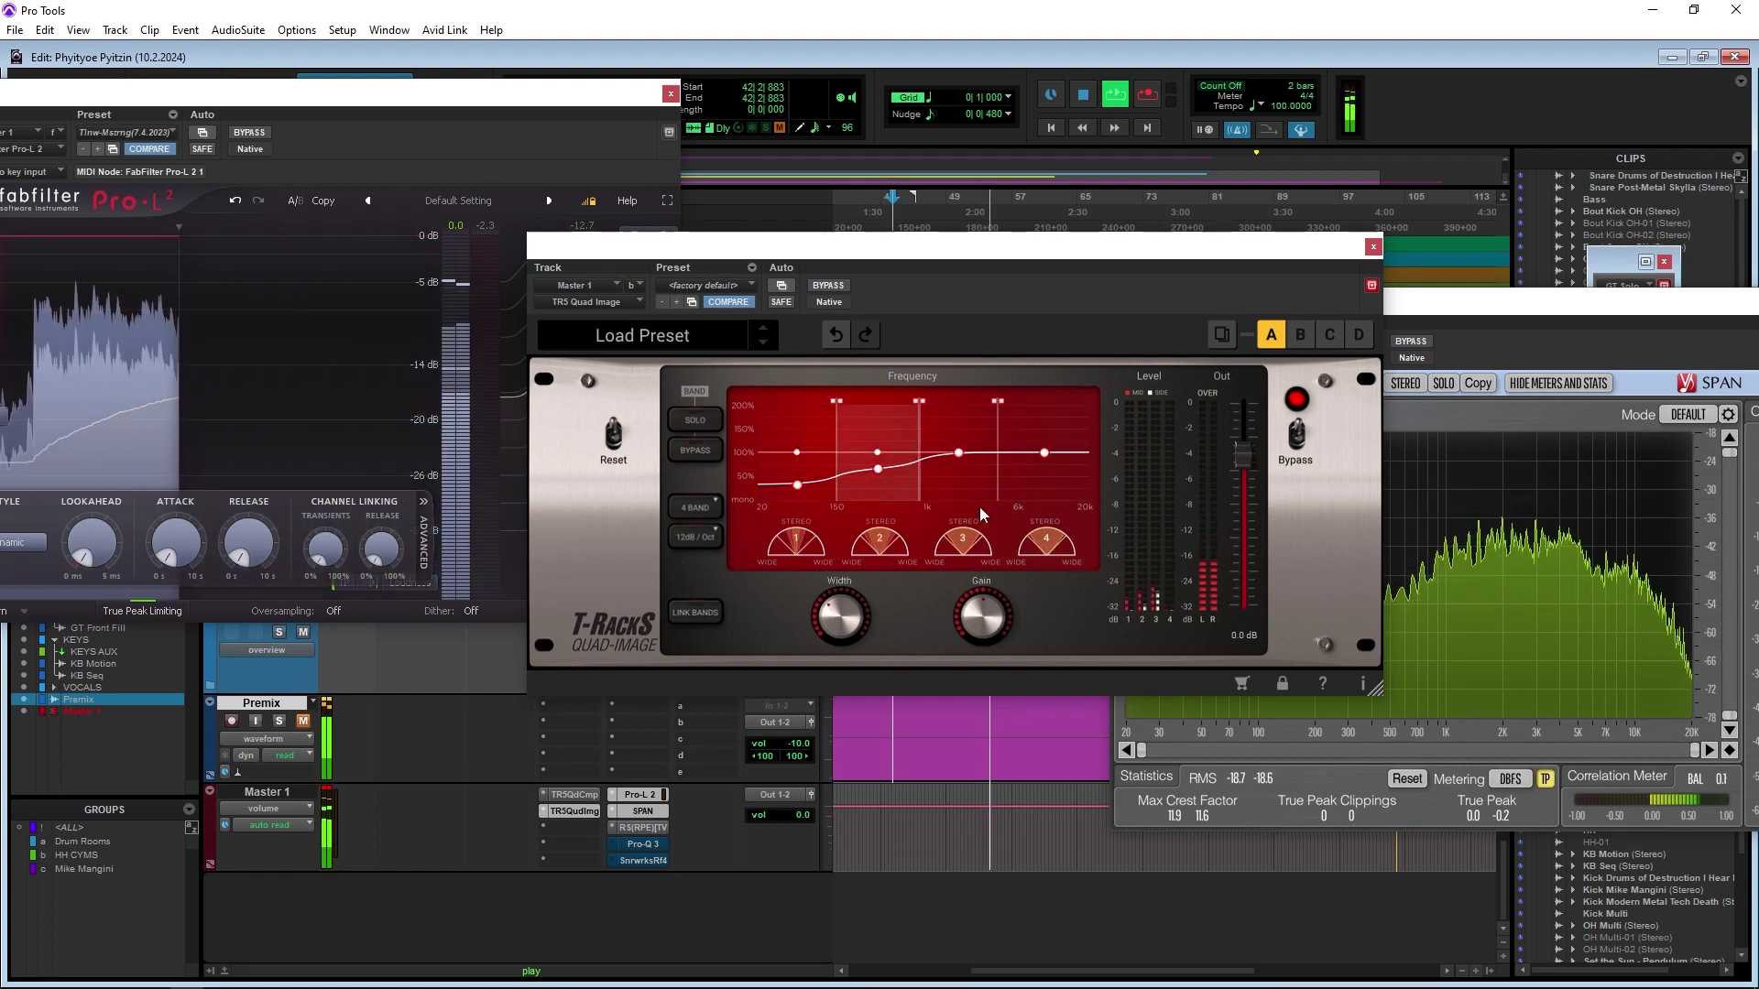
Listen to the upper Quad Image bands in solo, then slightly widen the second band
{"action": "left_click", "coordinate": [958, 484]}
{"action": "left_click", "coordinate": [695, 420]}
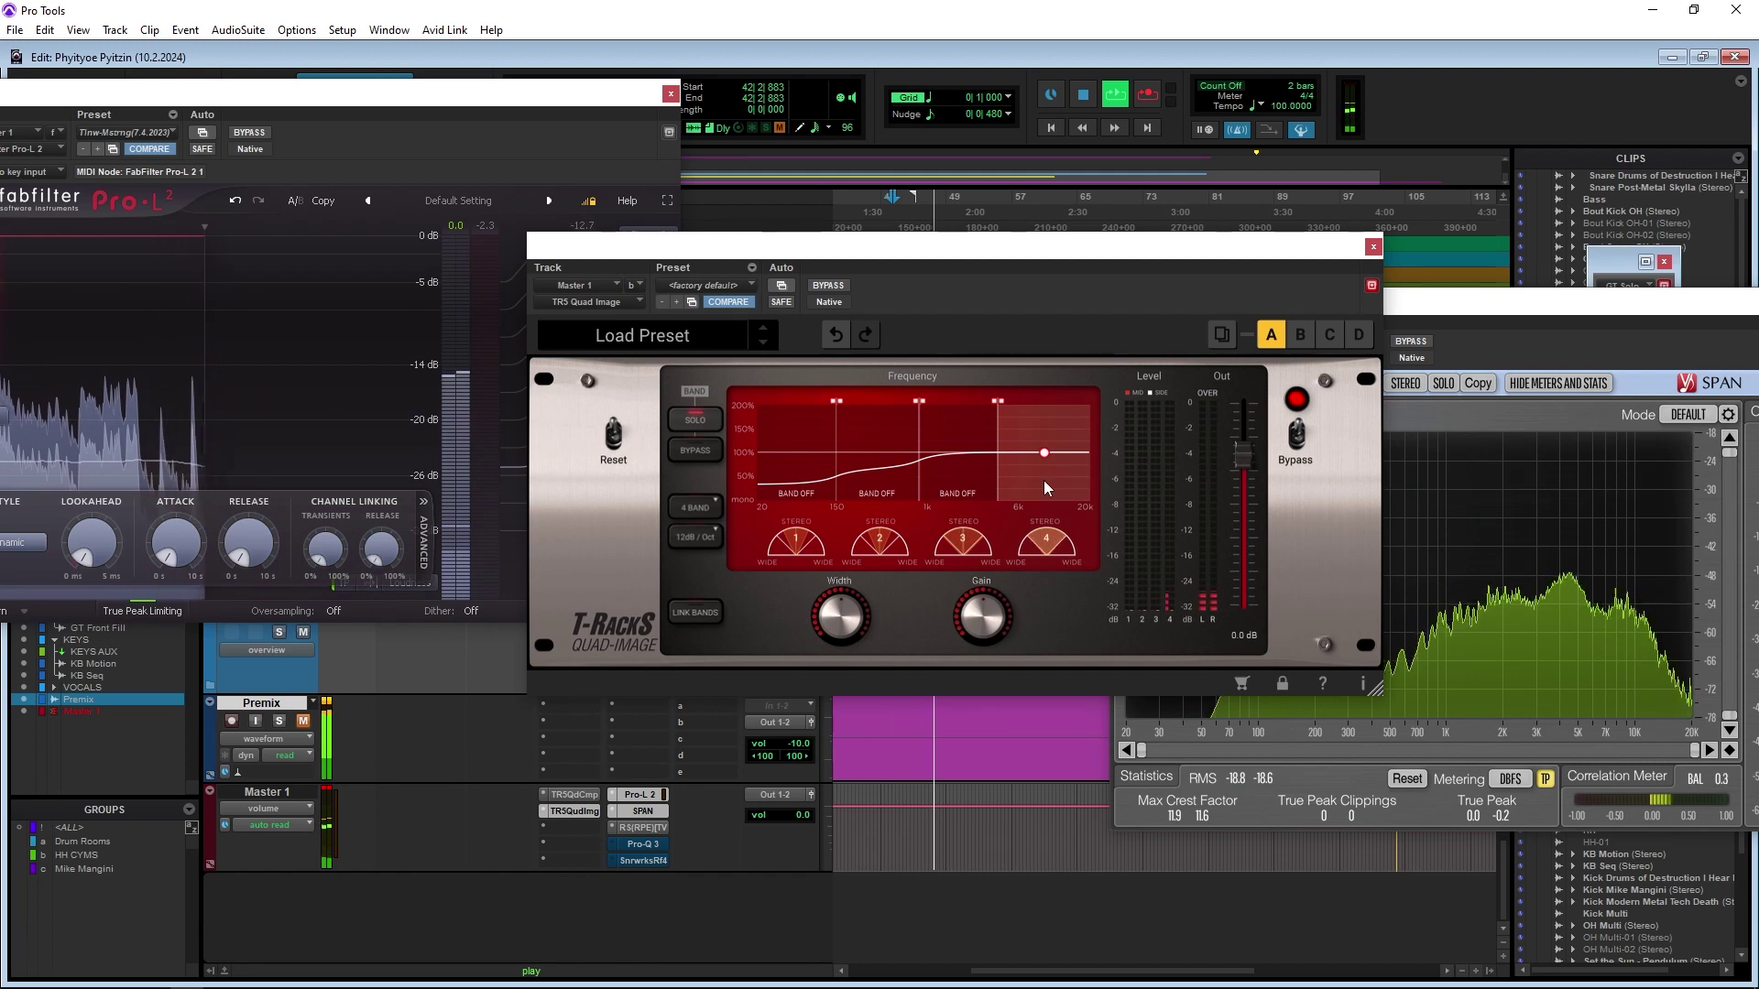
{"action": "left_click", "coordinate": [898, 475]}
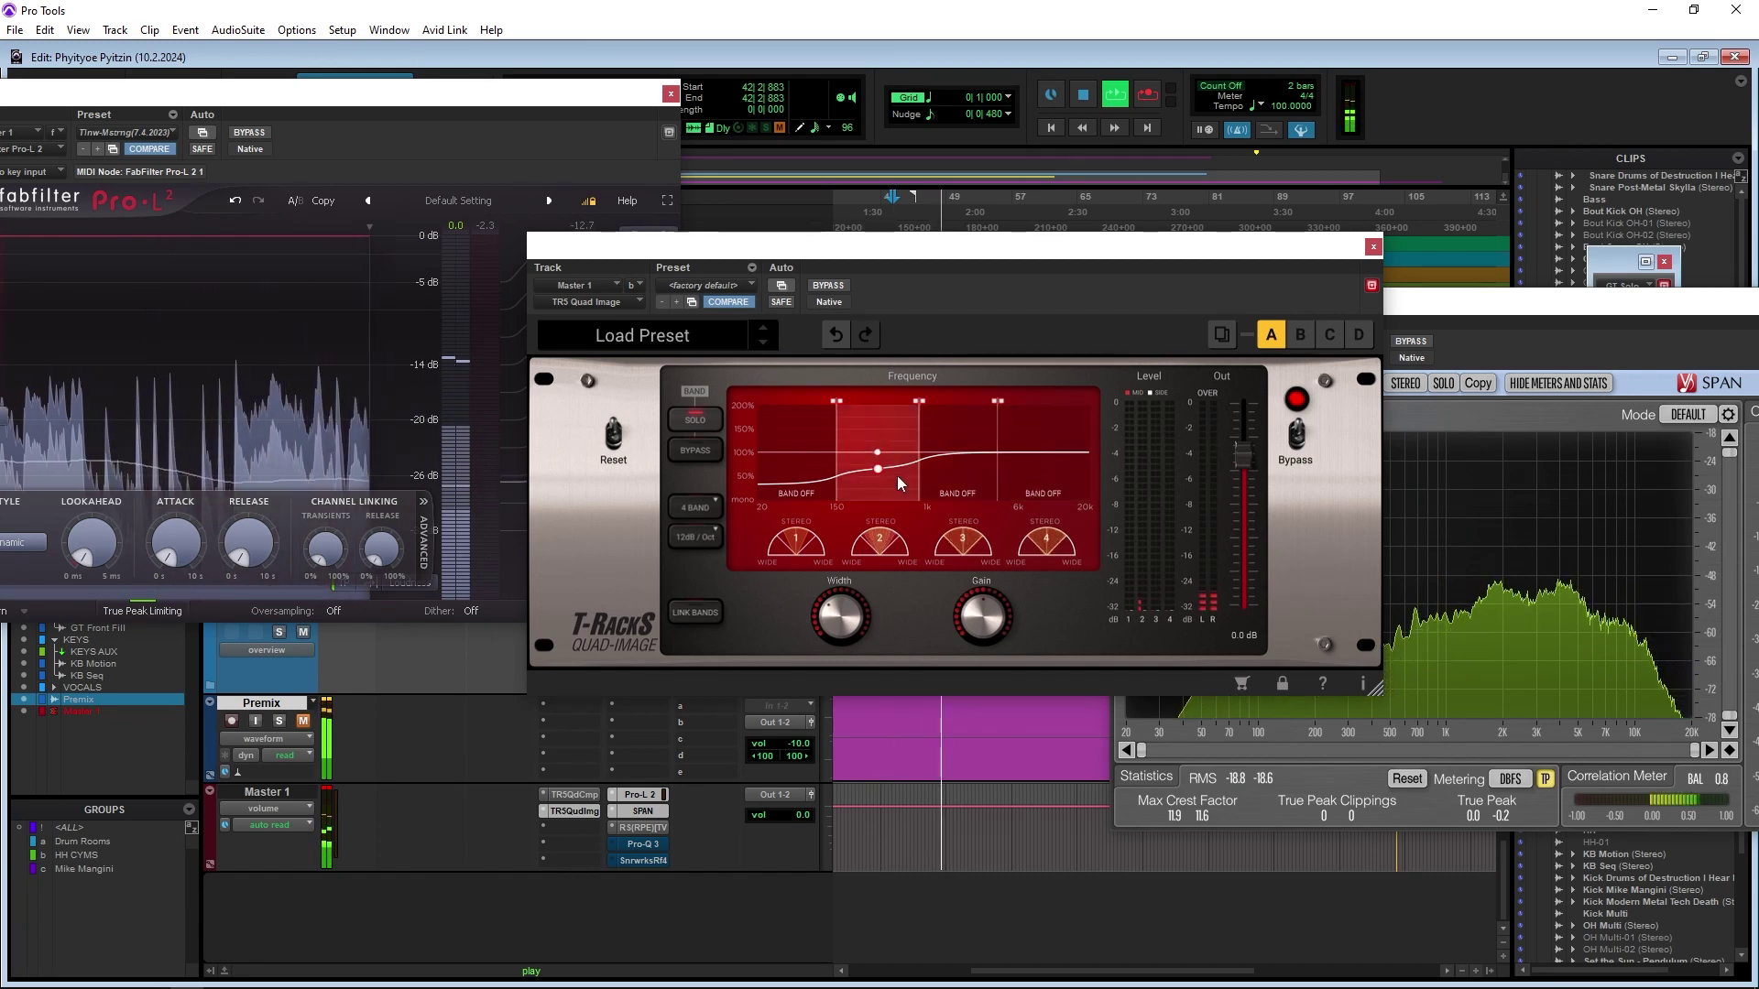
{"action": "mouse_move", "coordinate": [839, 608]}
{"action": "left_mouse_down"}
{"action": "mouse_move", "coordinate": [843, 623]}
{"action": "mouse_move", "coordinate": [837, 599]}
{"action": "left_mouse_up"}
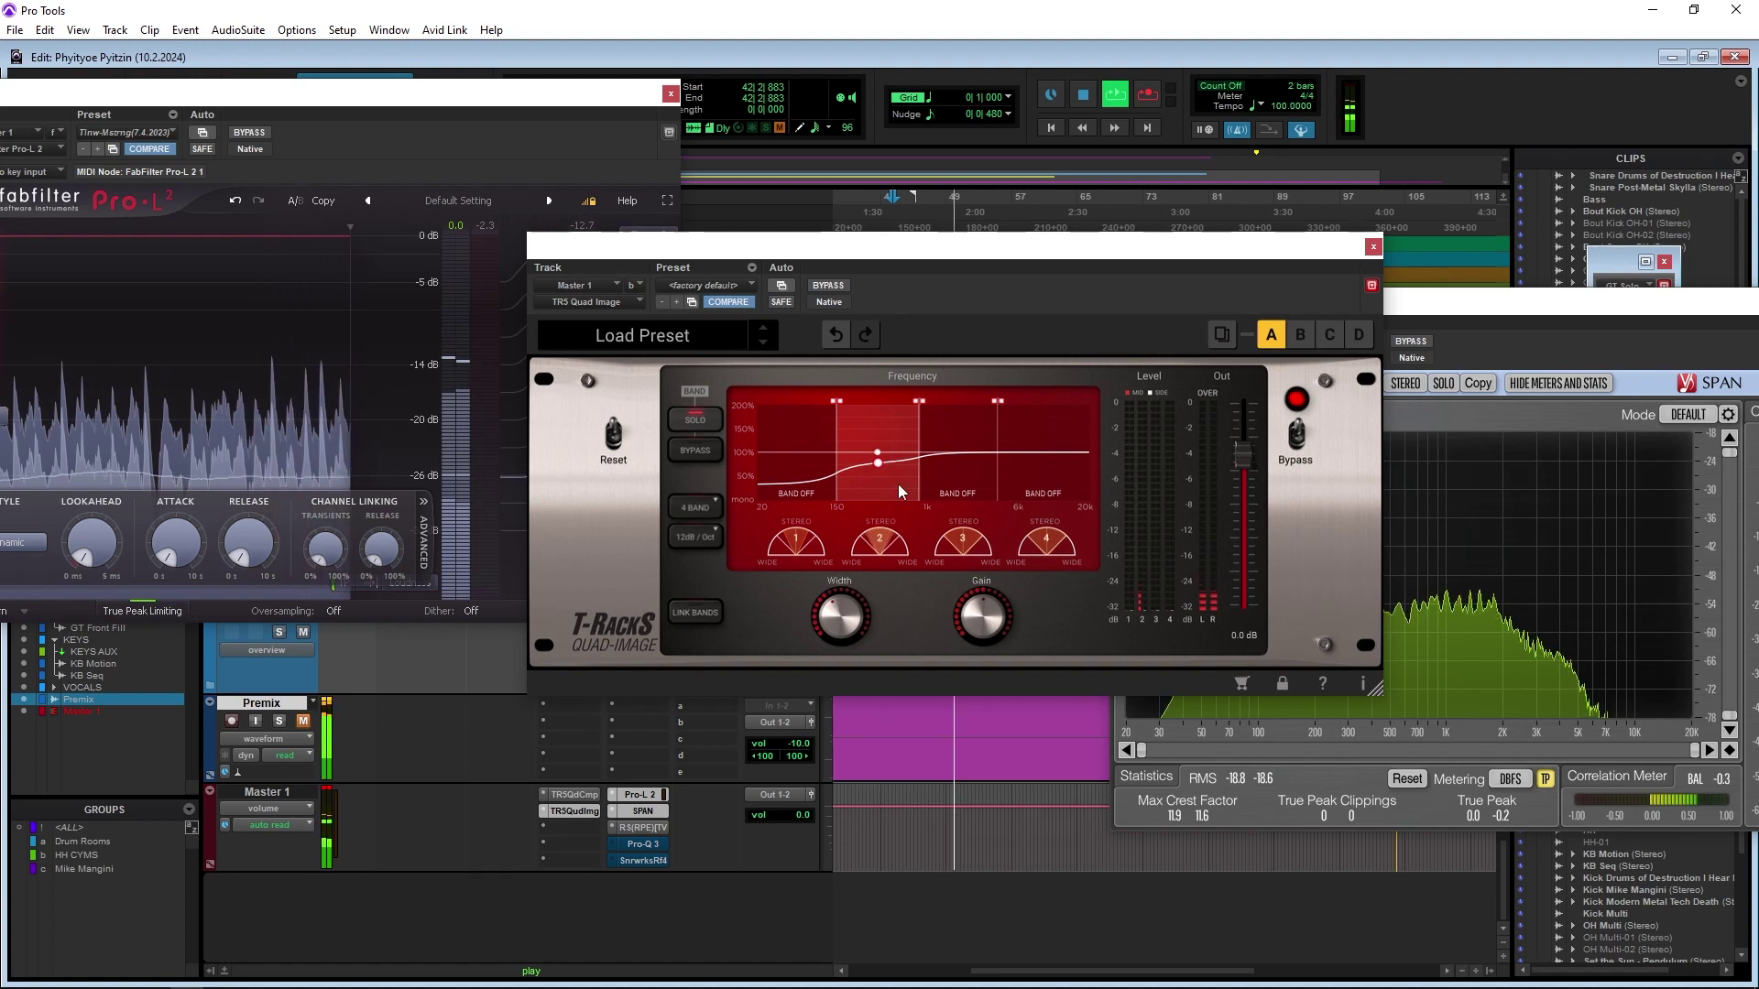
Audition the first, second and third Quad Image bands in solo to compare their stereo widths
{"action": "left_click", "coordinate": [797, 488]}
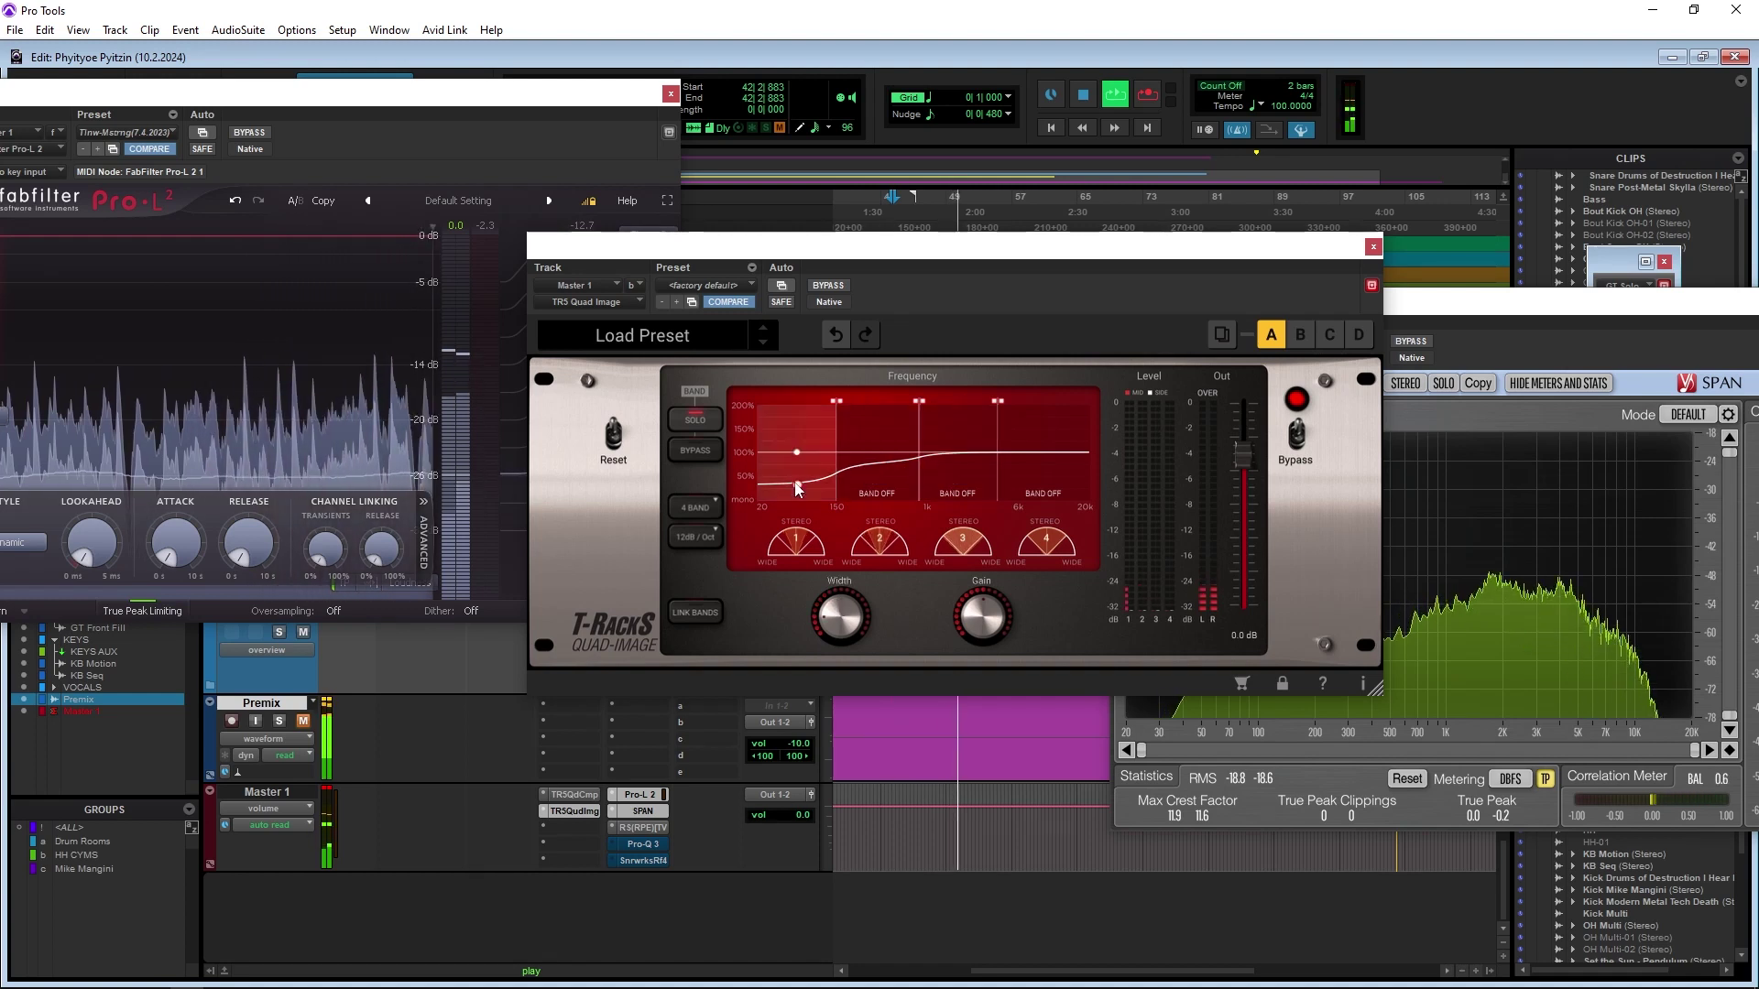
{"action": "left_click", "coordinate": [877, 482]}
{"action": "left_click", "coordinate": [955, 471]}
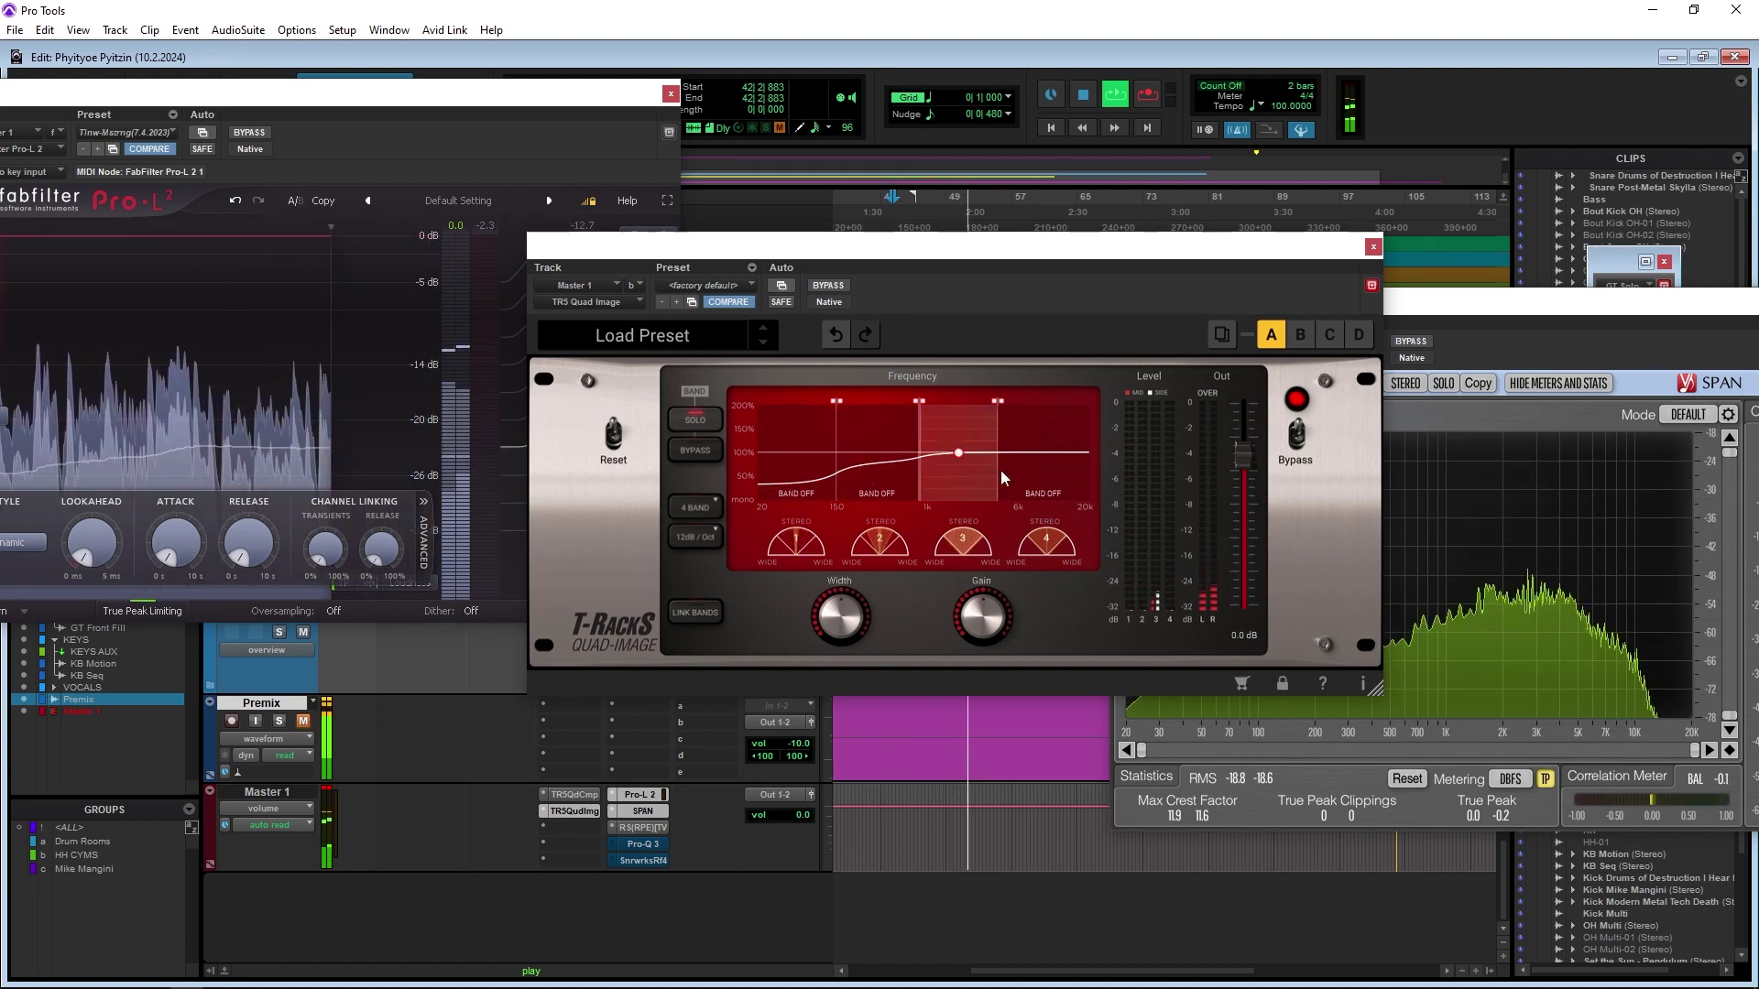
Widen the soloed highest Quad Image band, then compare it with the third and second bands in solo
{"action": "left_click", "coordinate": [1026, 473]}
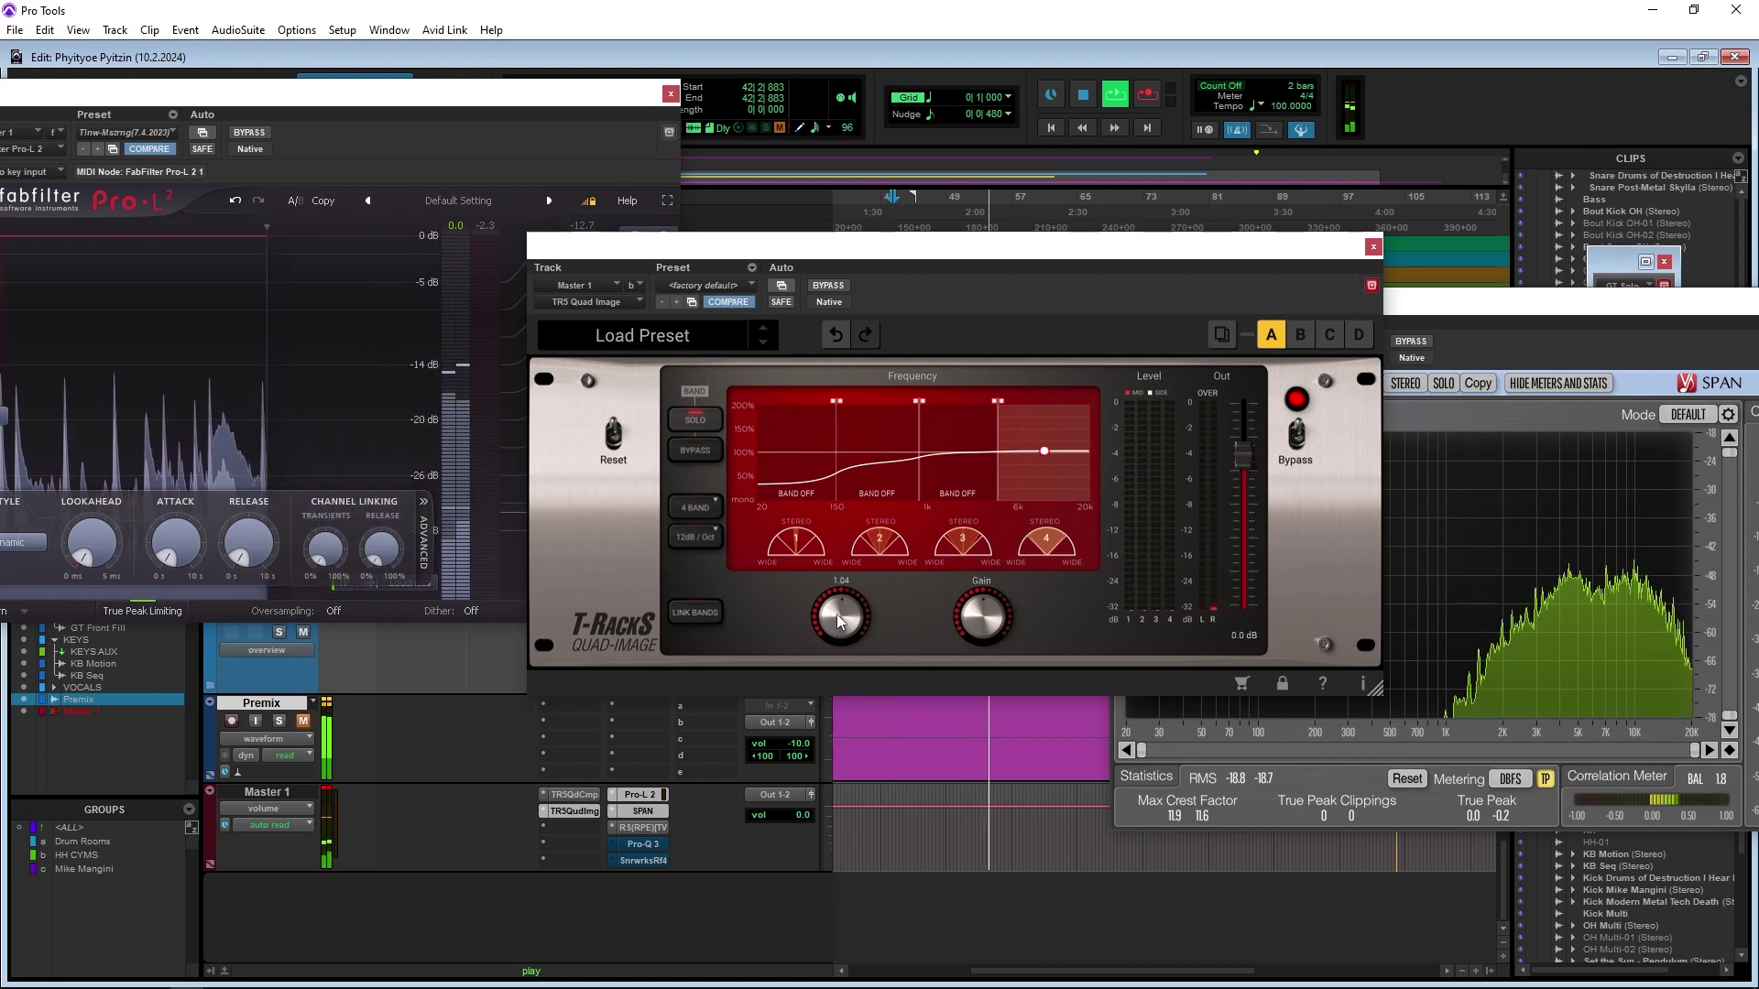
{"action": "left_click_drag", "start_coordinate": [836, 630], "coordinate": [835, 570]}
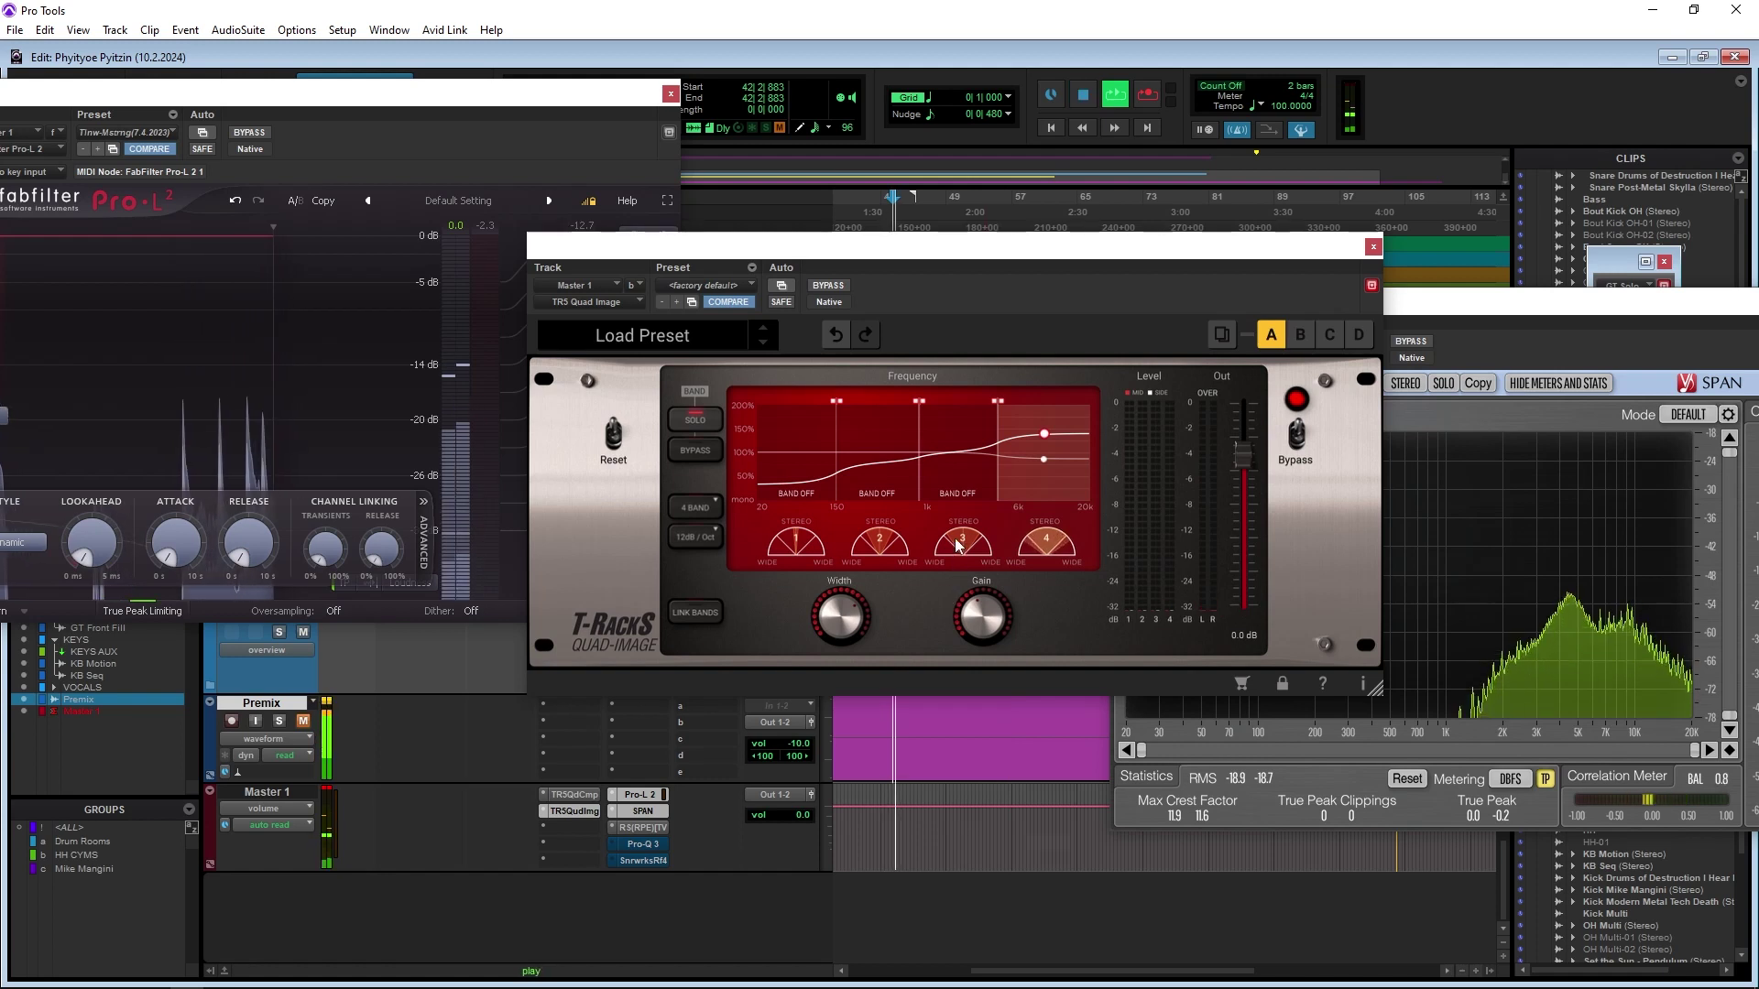
{"action": "left_click", "coordinate": [952, 481]}
{"action": "left_click", "coordinate": [1009, 480]}
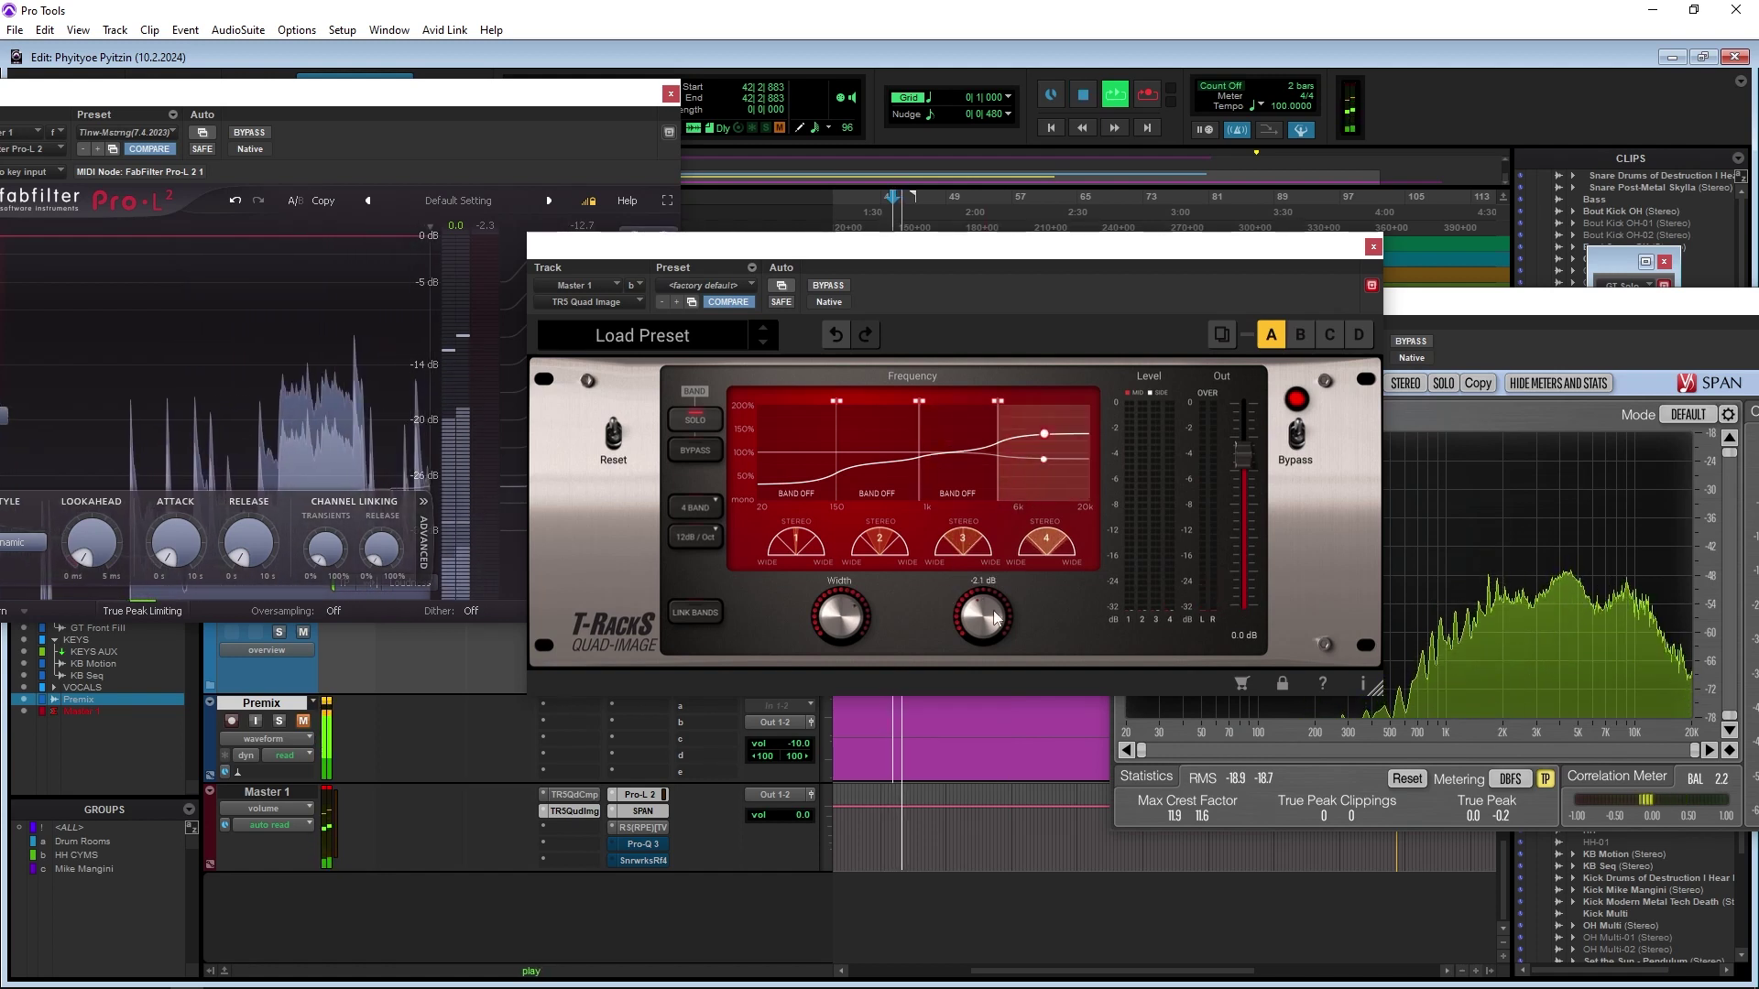
{"action": "left_click", "coordinate": [969, 485]}
{"action": "left_click", "coordinate": [889, 484]}
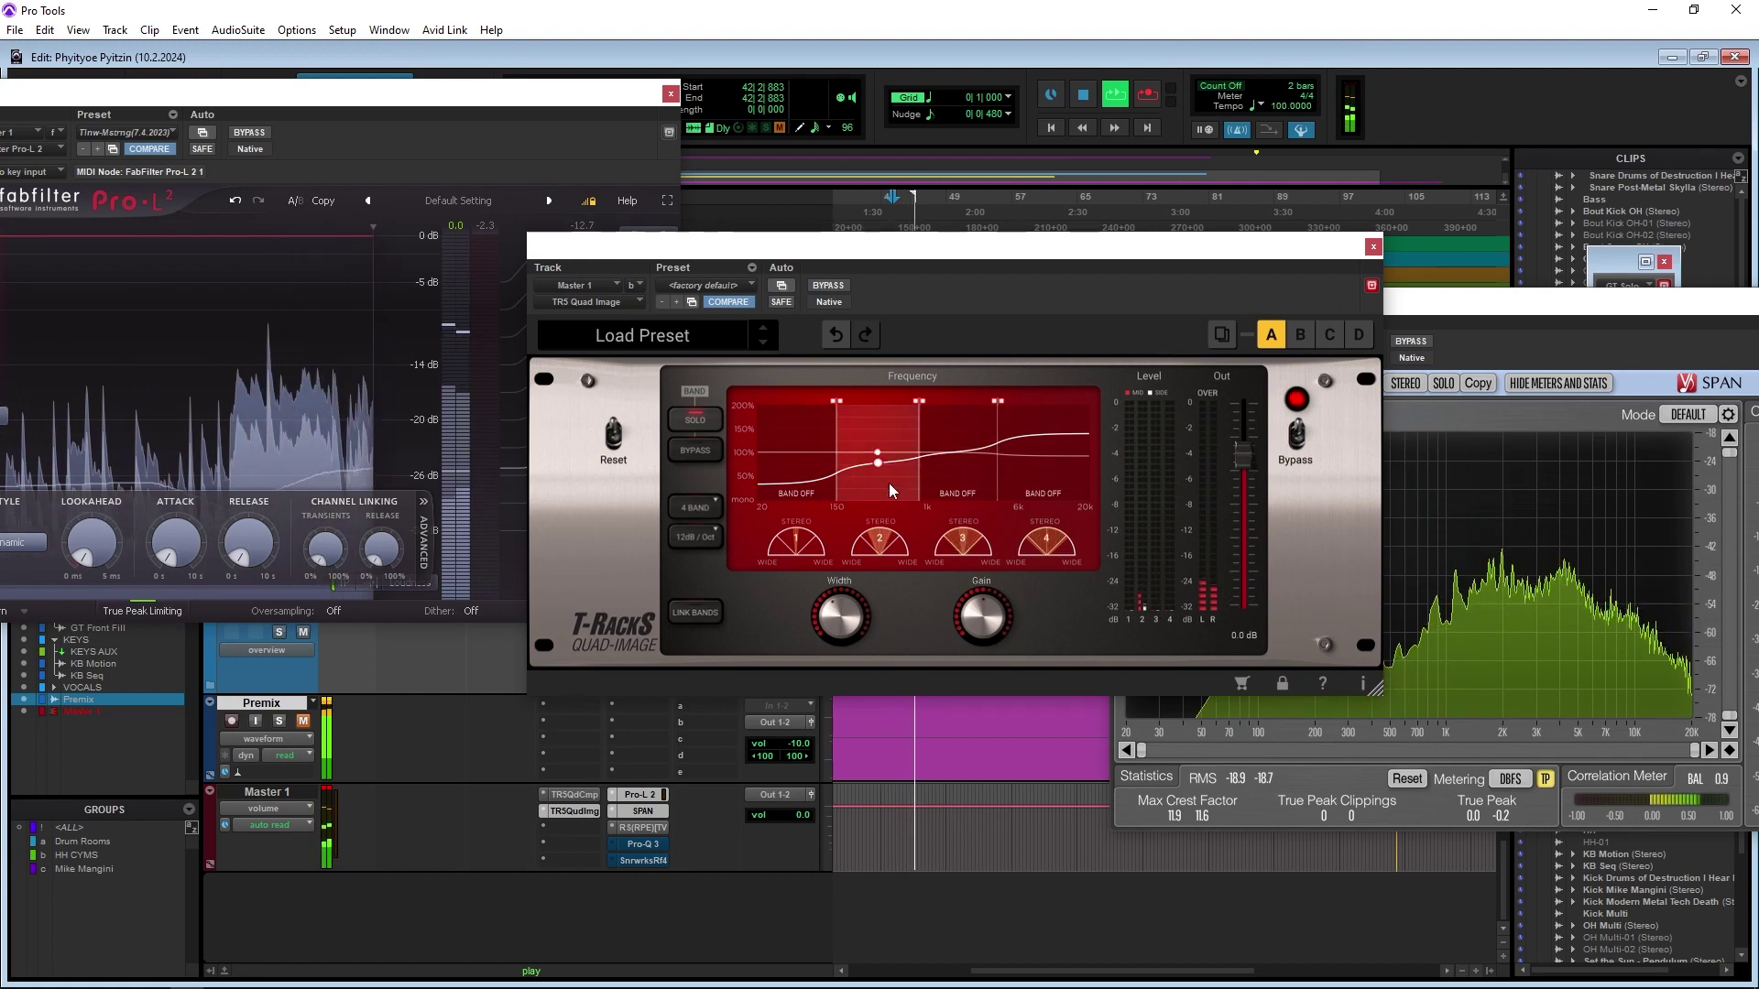
Slightly widen the third Quad Image band in solo, then turn the solo off
{"action": "left_click", "coordinate": [954, 484]}
{"action": "mouse_move", "coordinate": [849, 620]}
{"action": "left_click_drag", "start_coordinate": [851, 627], "coordinate": [844, 628]}
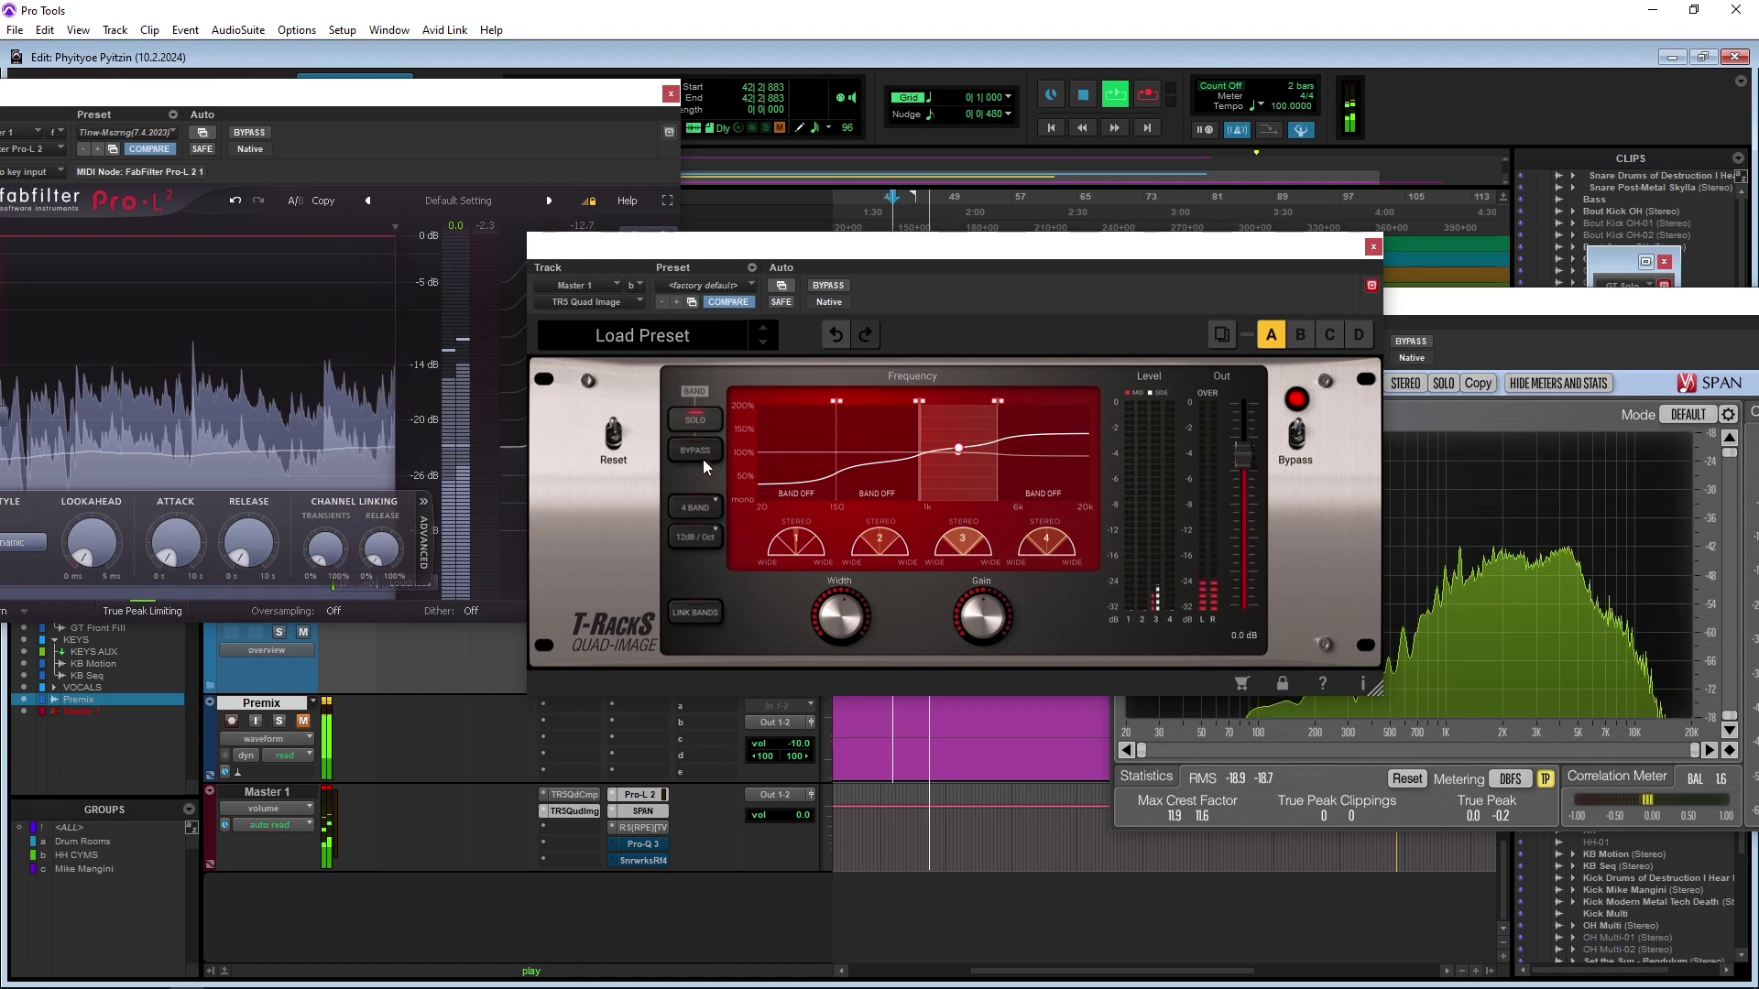
{"action": "left_click", "coordinate": [696, 427]}
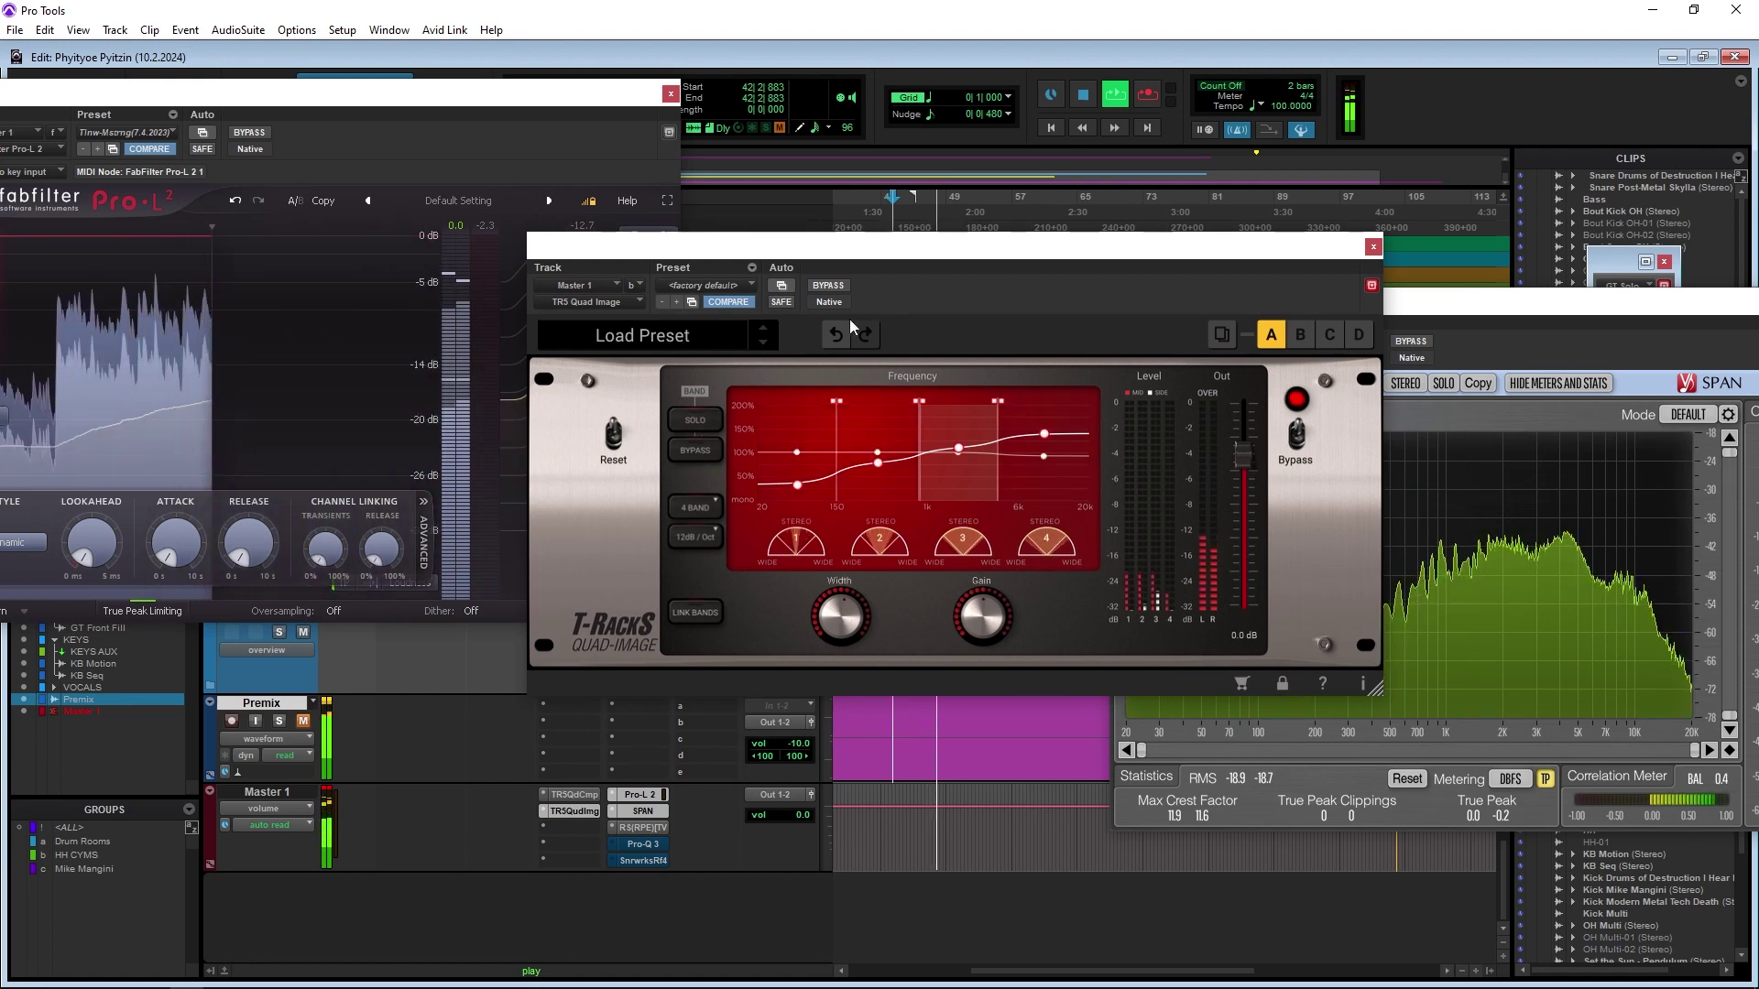
Compare the full mix with Quad Image bypassed and active
{"action": "left_click", "coordinate": [1035, 490]}
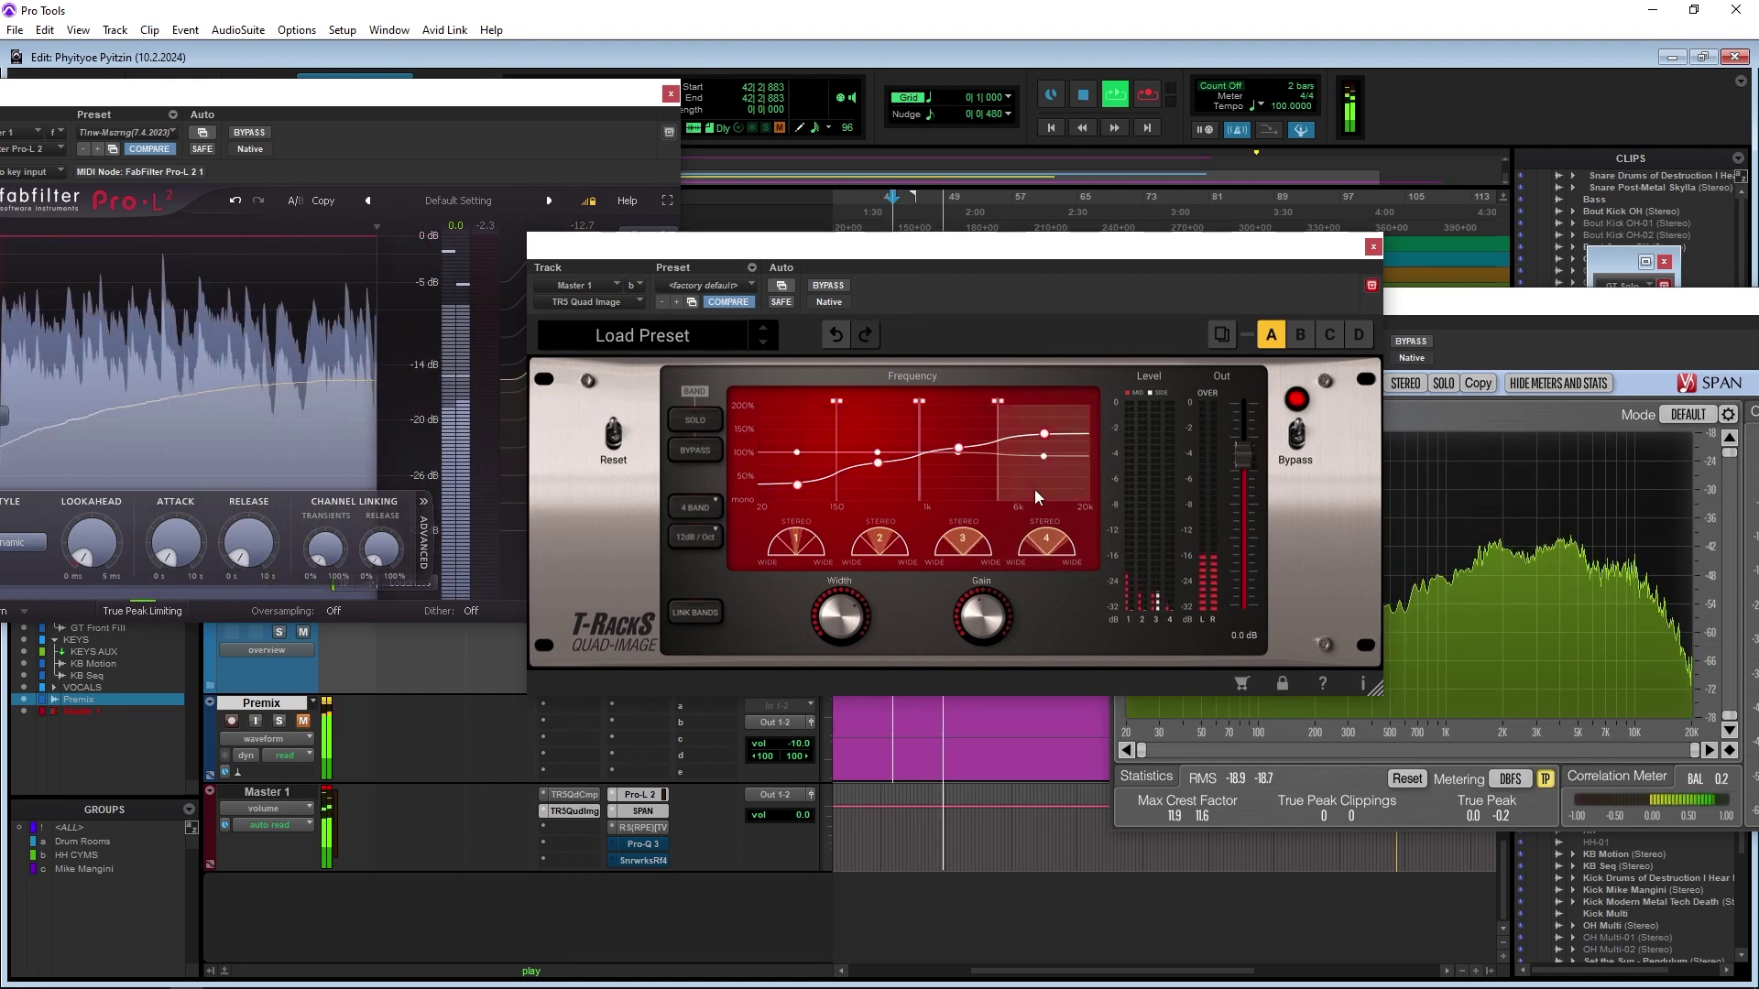
{"action": "left_click", "coordinate": [803, 477]}
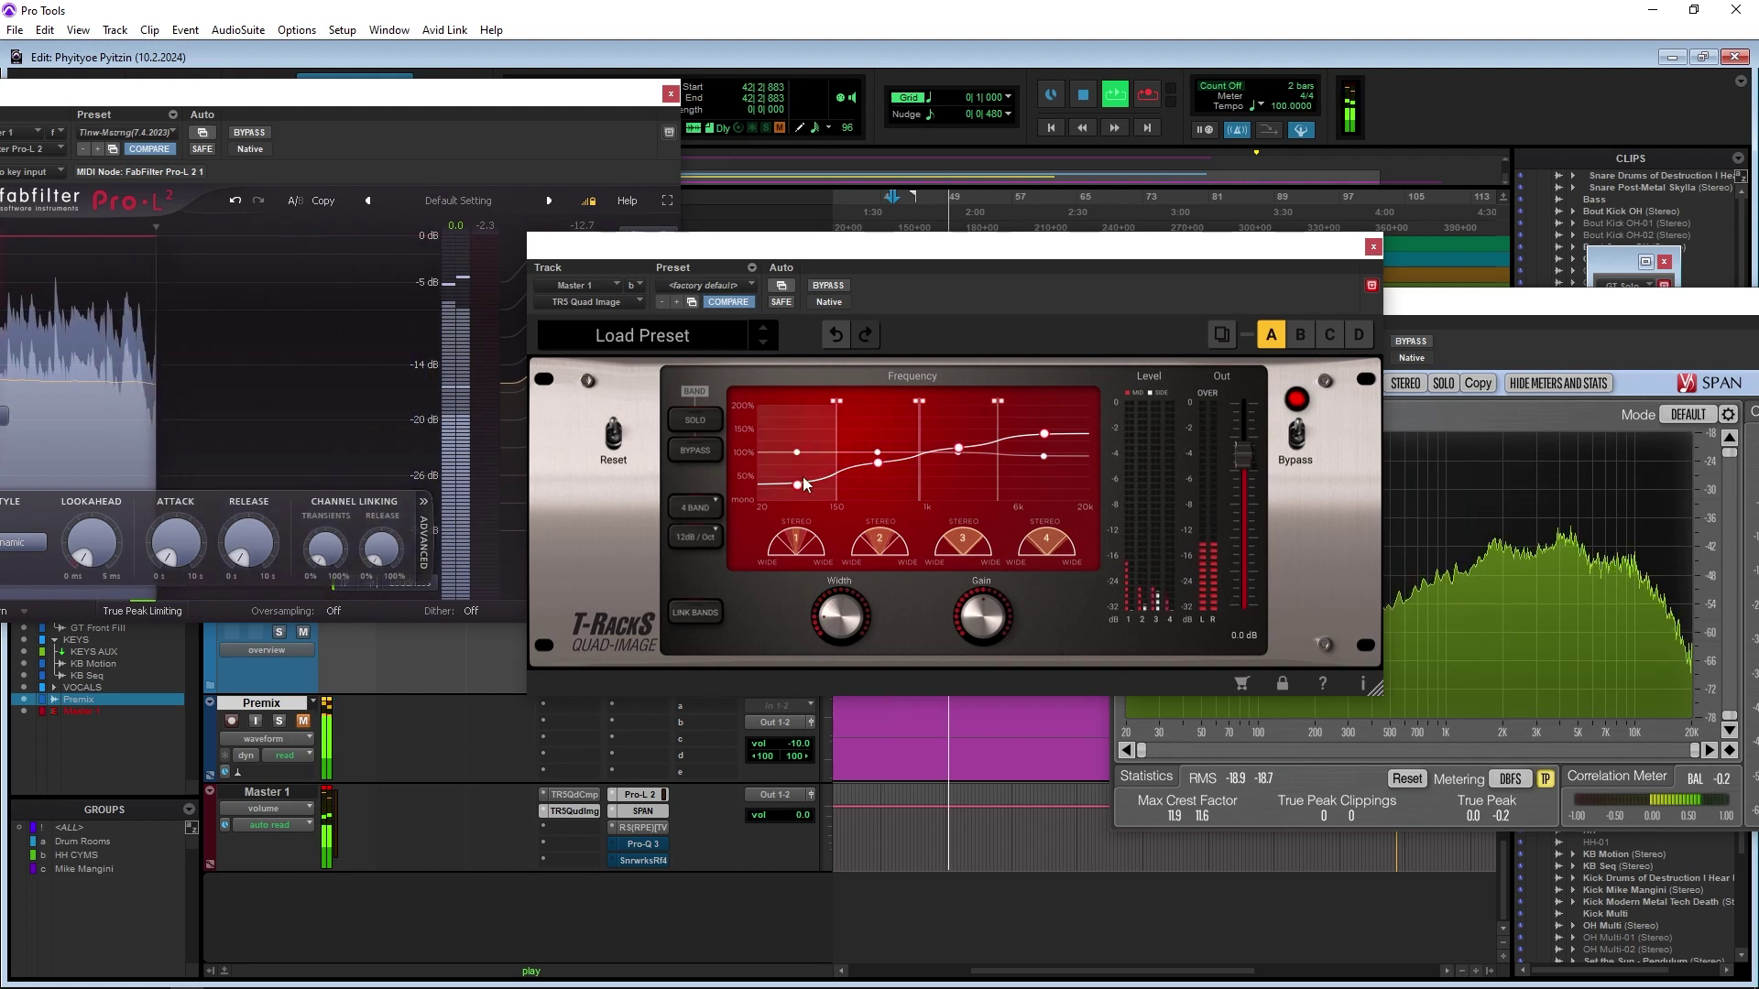
{"action": "left_click", "coordinate": [828, 286]}
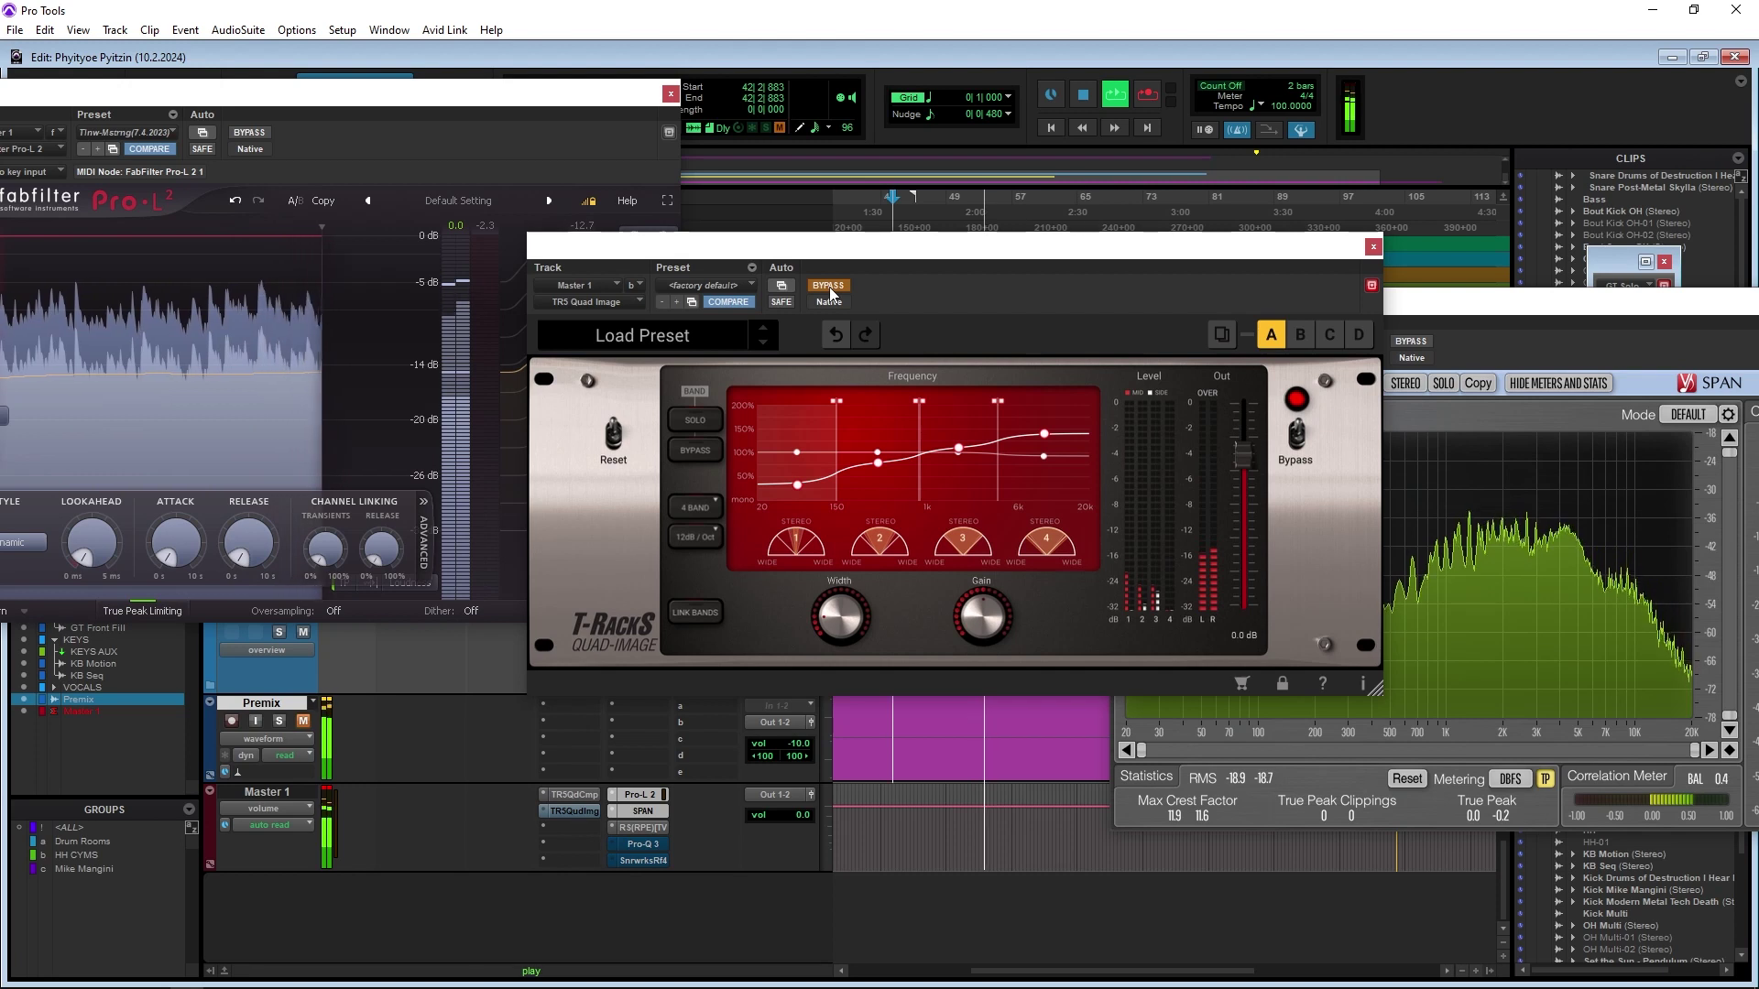
{"action": "left_click", "coordinate": [829, 287]}
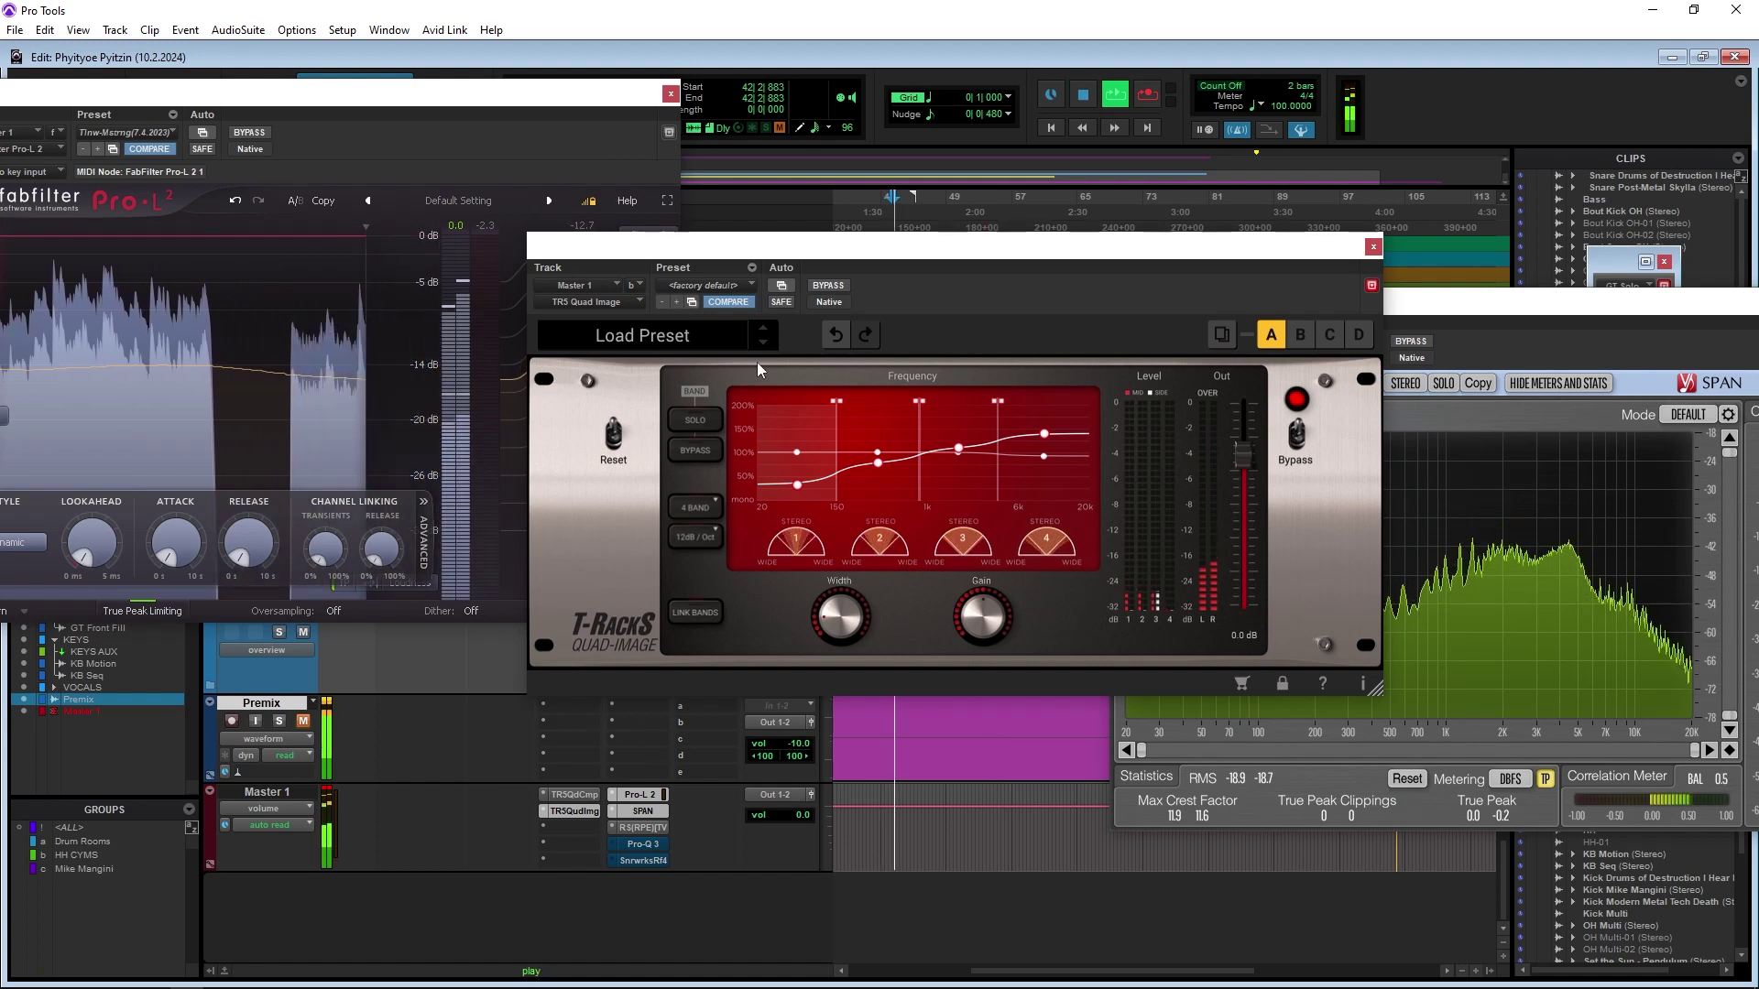
{"action": "left_click", "coordinate": [824, 287]}
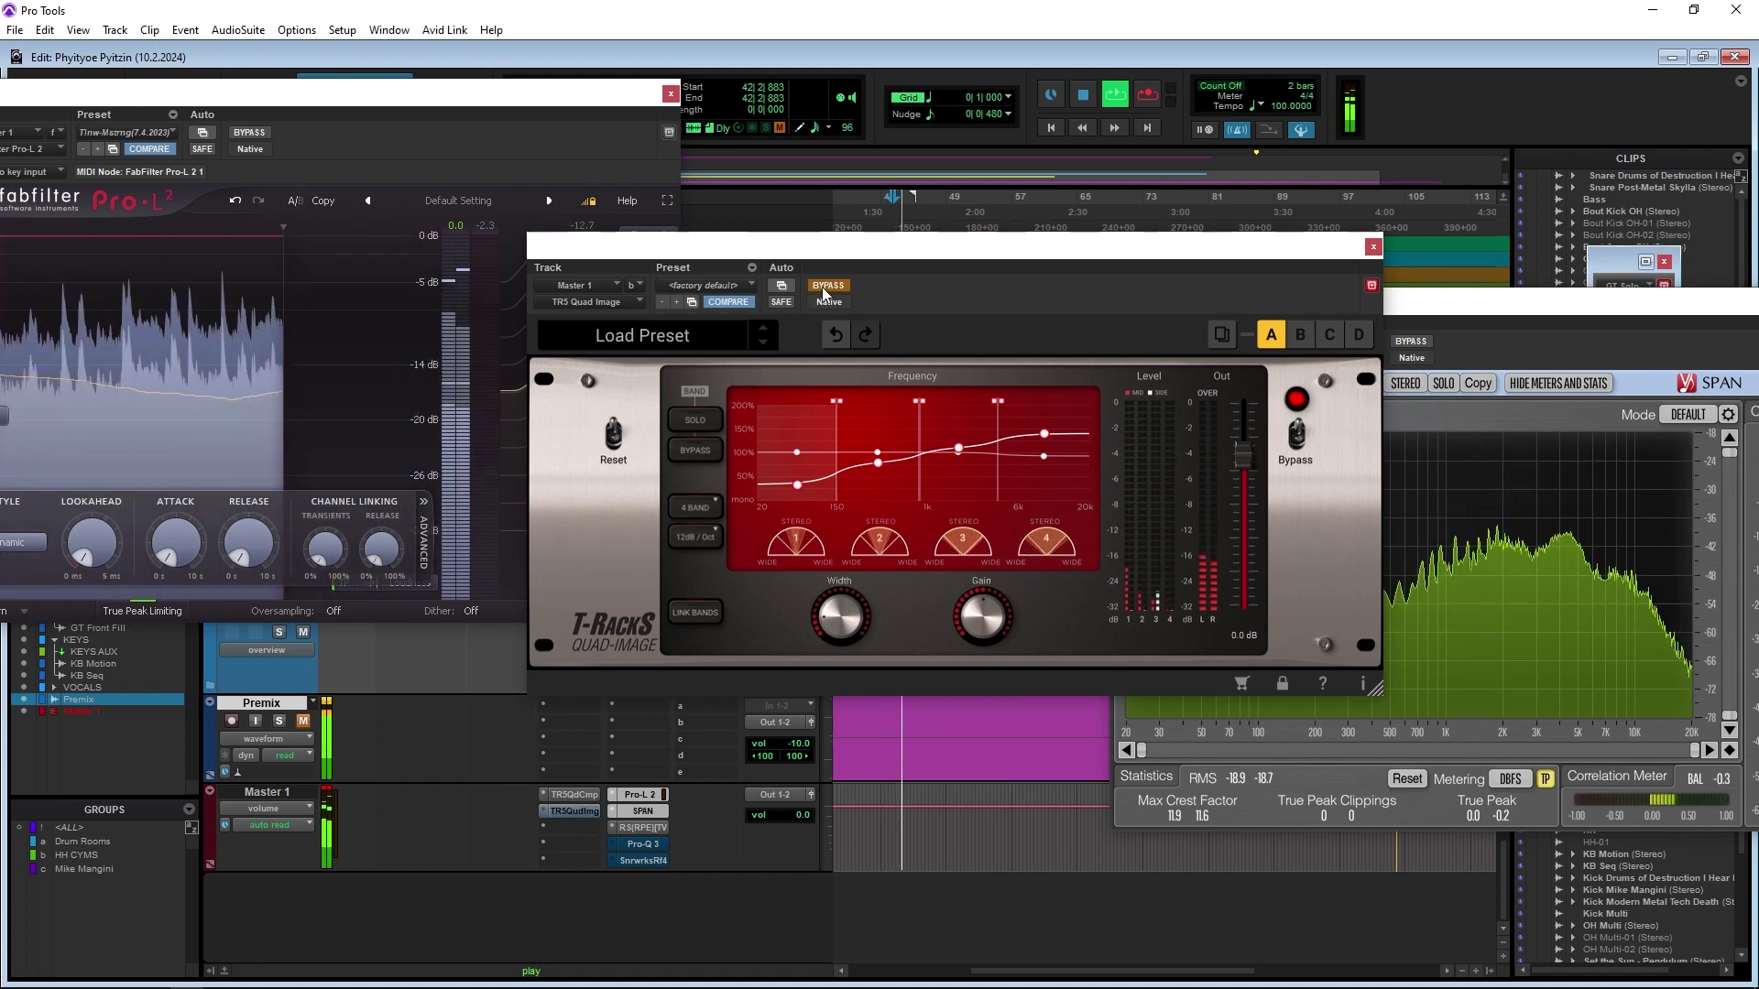
{"action": "left_click", "coordinate": [826, 287]}
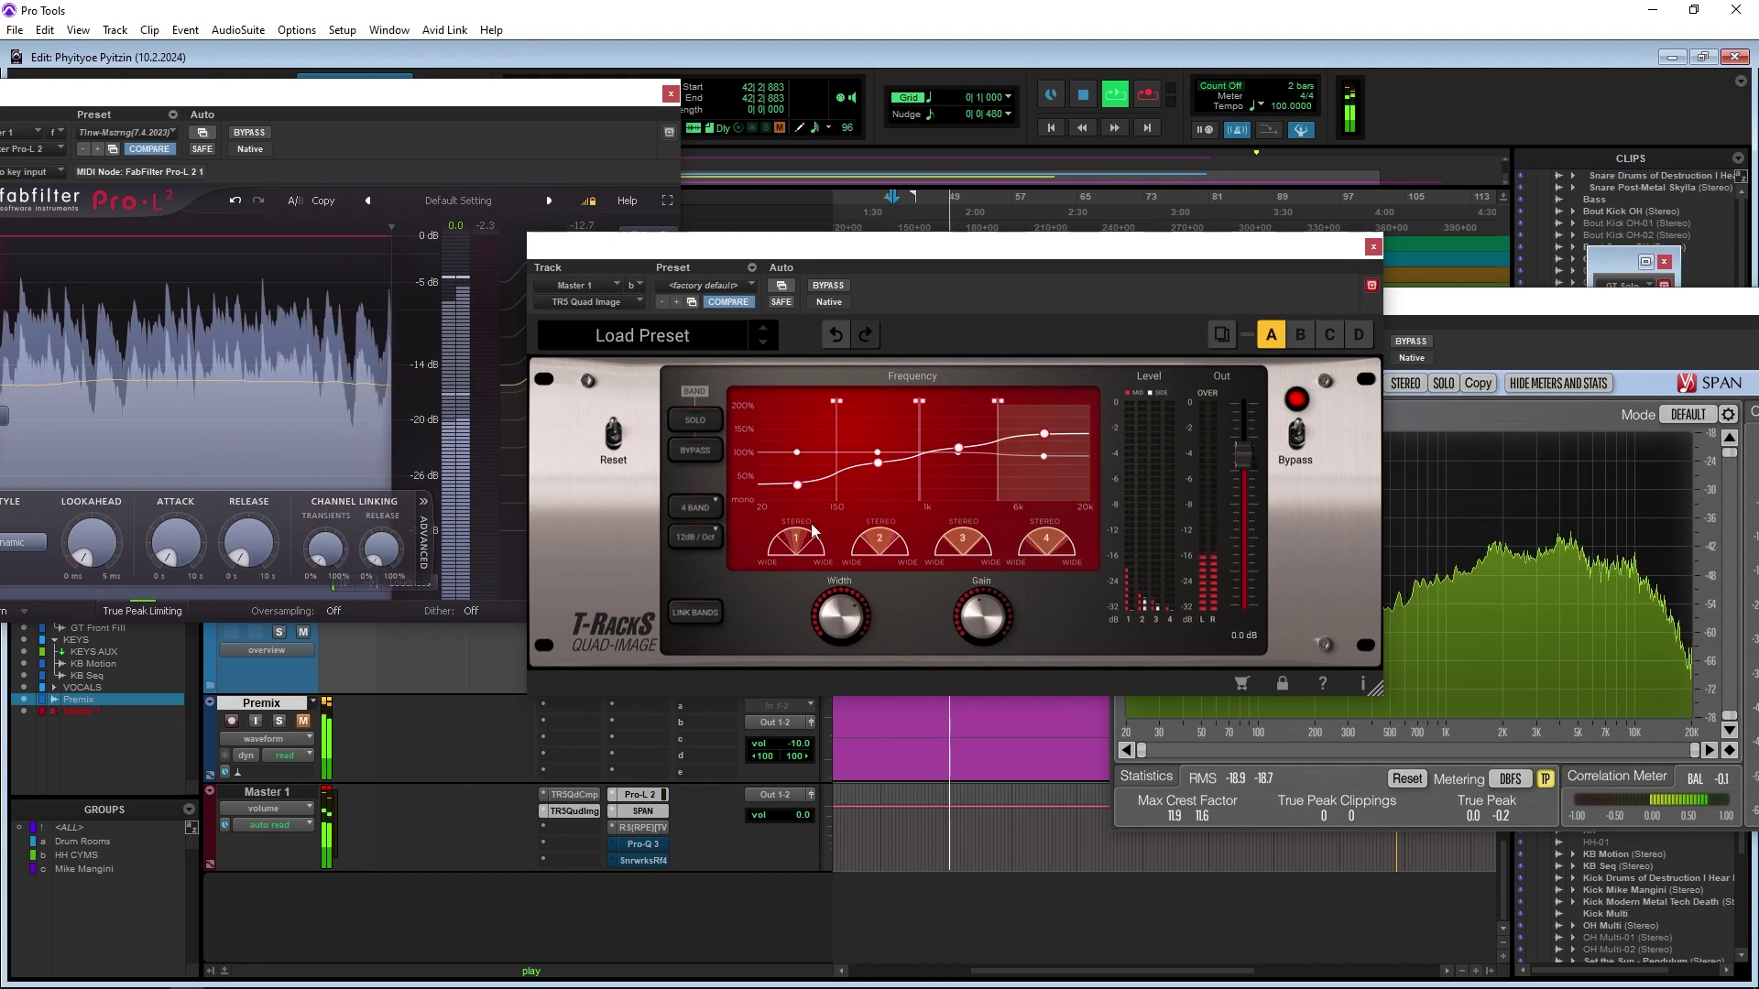
Raise the stereo width of the lowest Quad Image band to about 0.48
{"action": "mouse_move", "coordinate": [845, 632]}
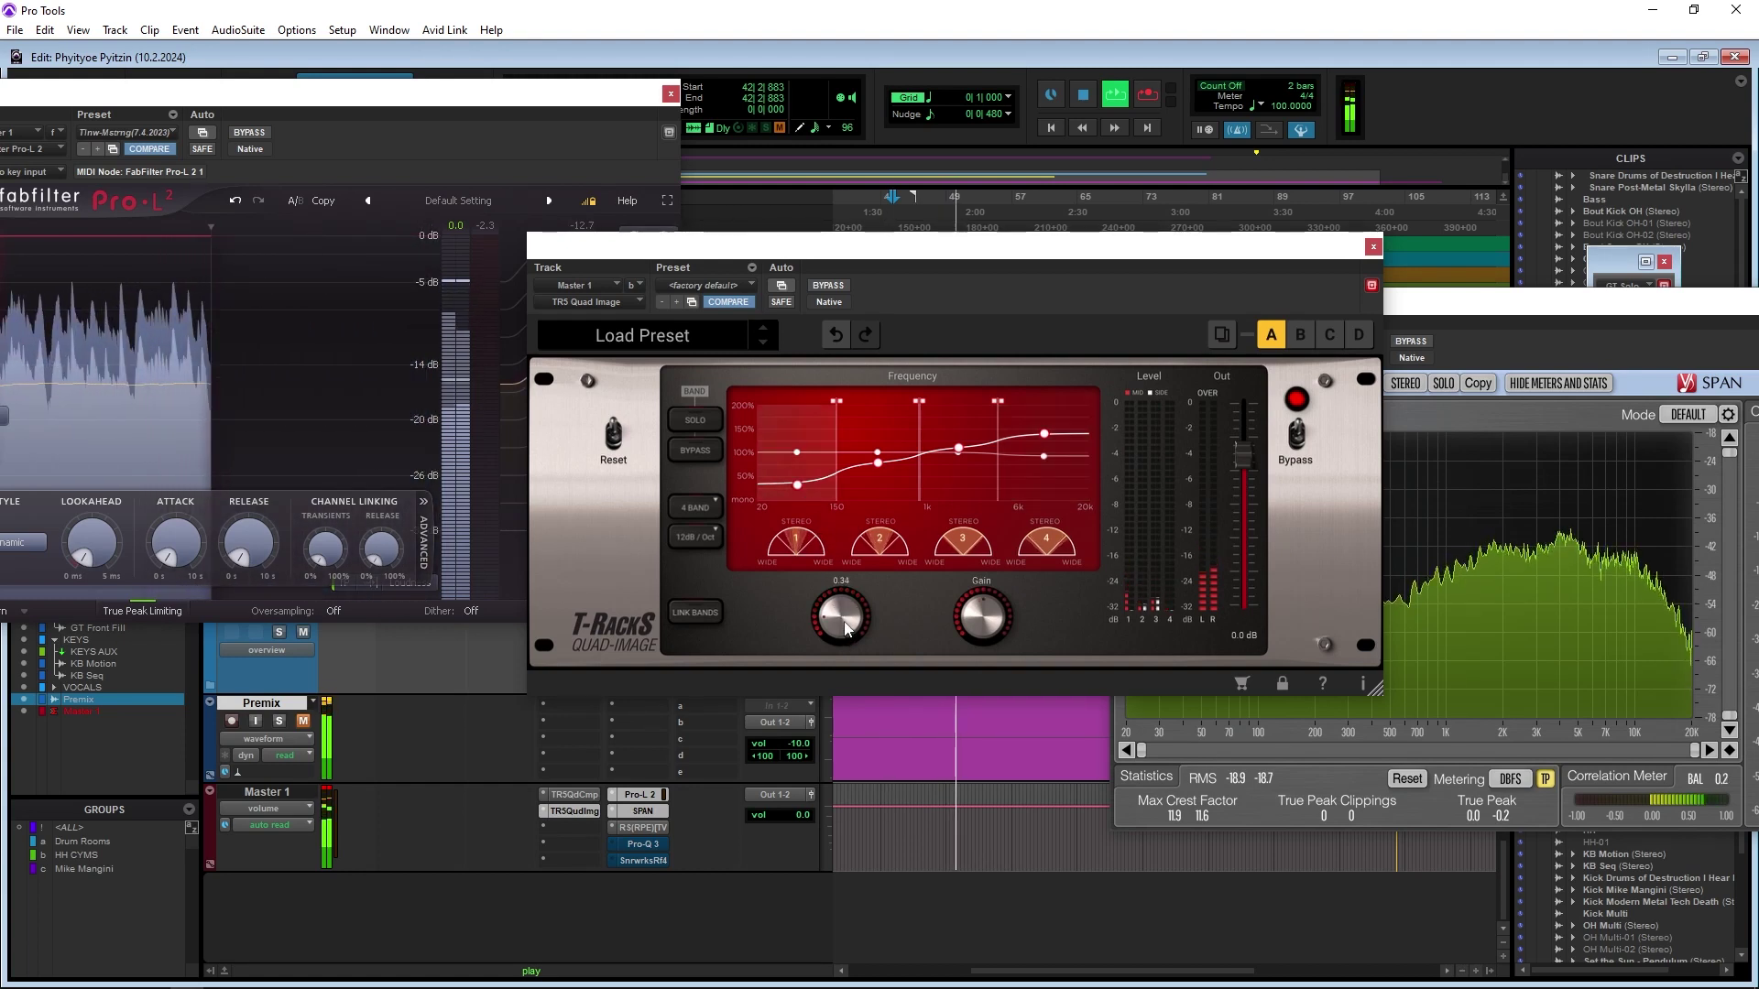
{"action": "left_click_drag", "start_coordinate": [844, 628], "coordinate": [843, 611]}
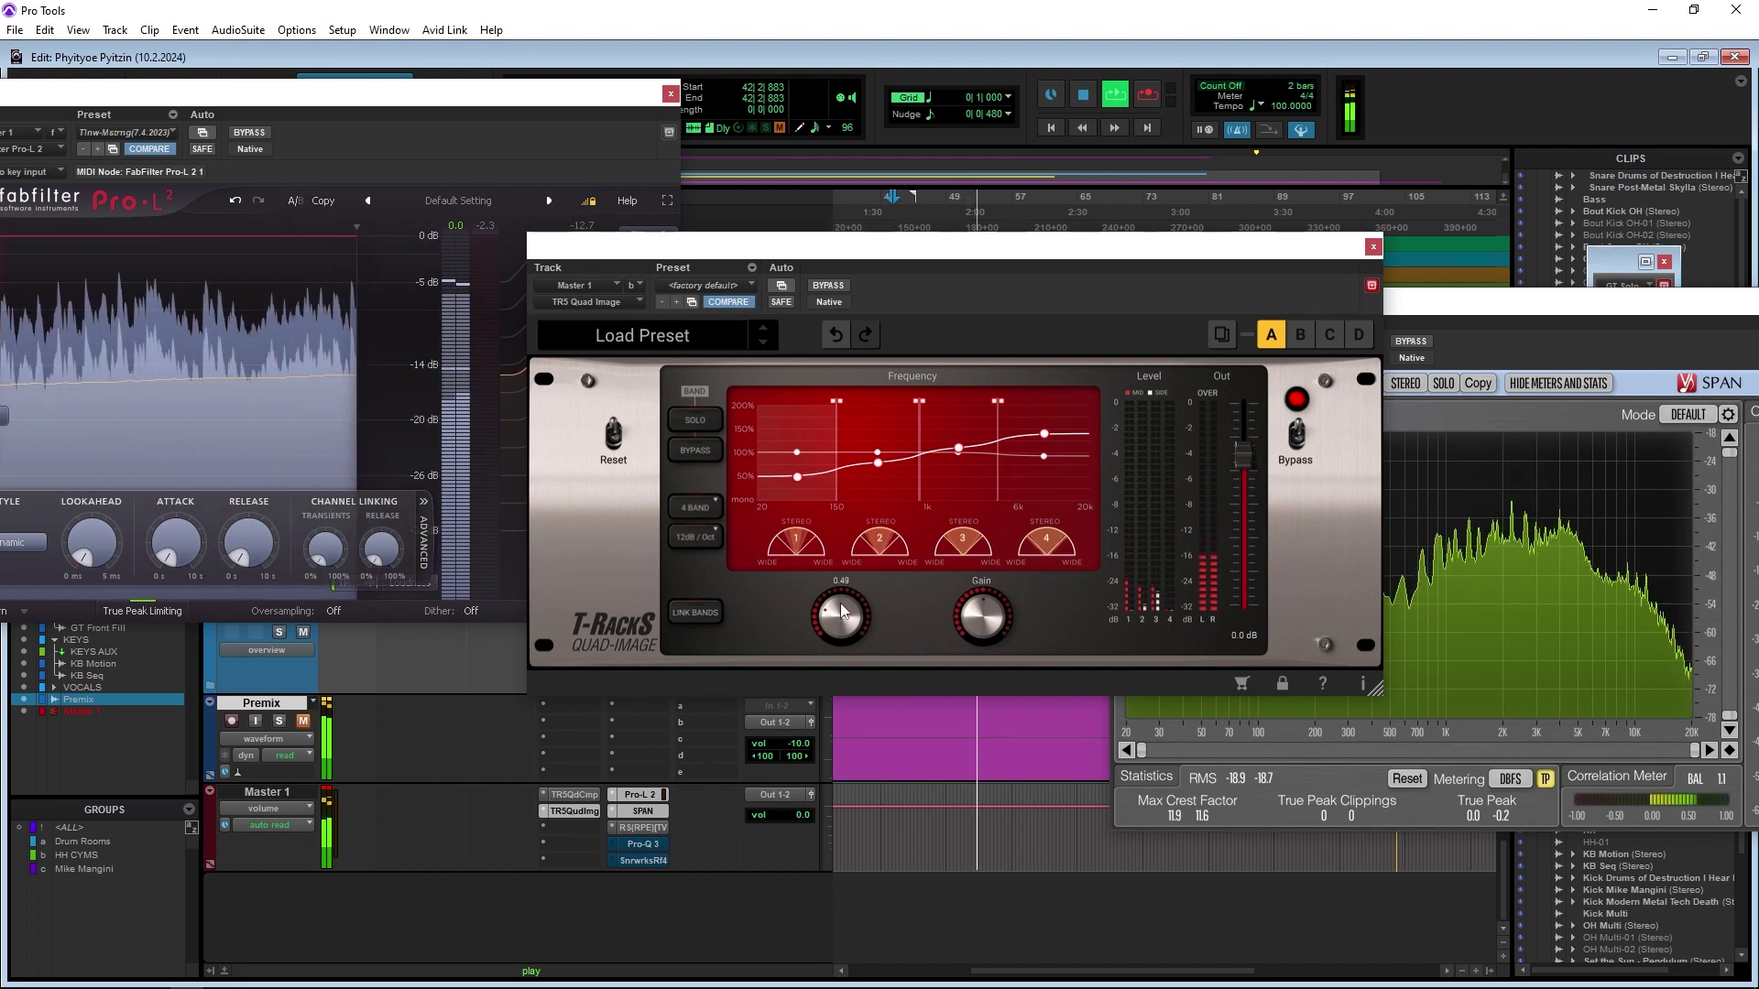
{"action": "left_click_drag", "start_coordinate": [844, 611], "coordinate": [844, 609]}
Reduce the stereo width of the highest Quad Image band to 1.28
{"action": "left_click", "coordinate": [879, 480]}
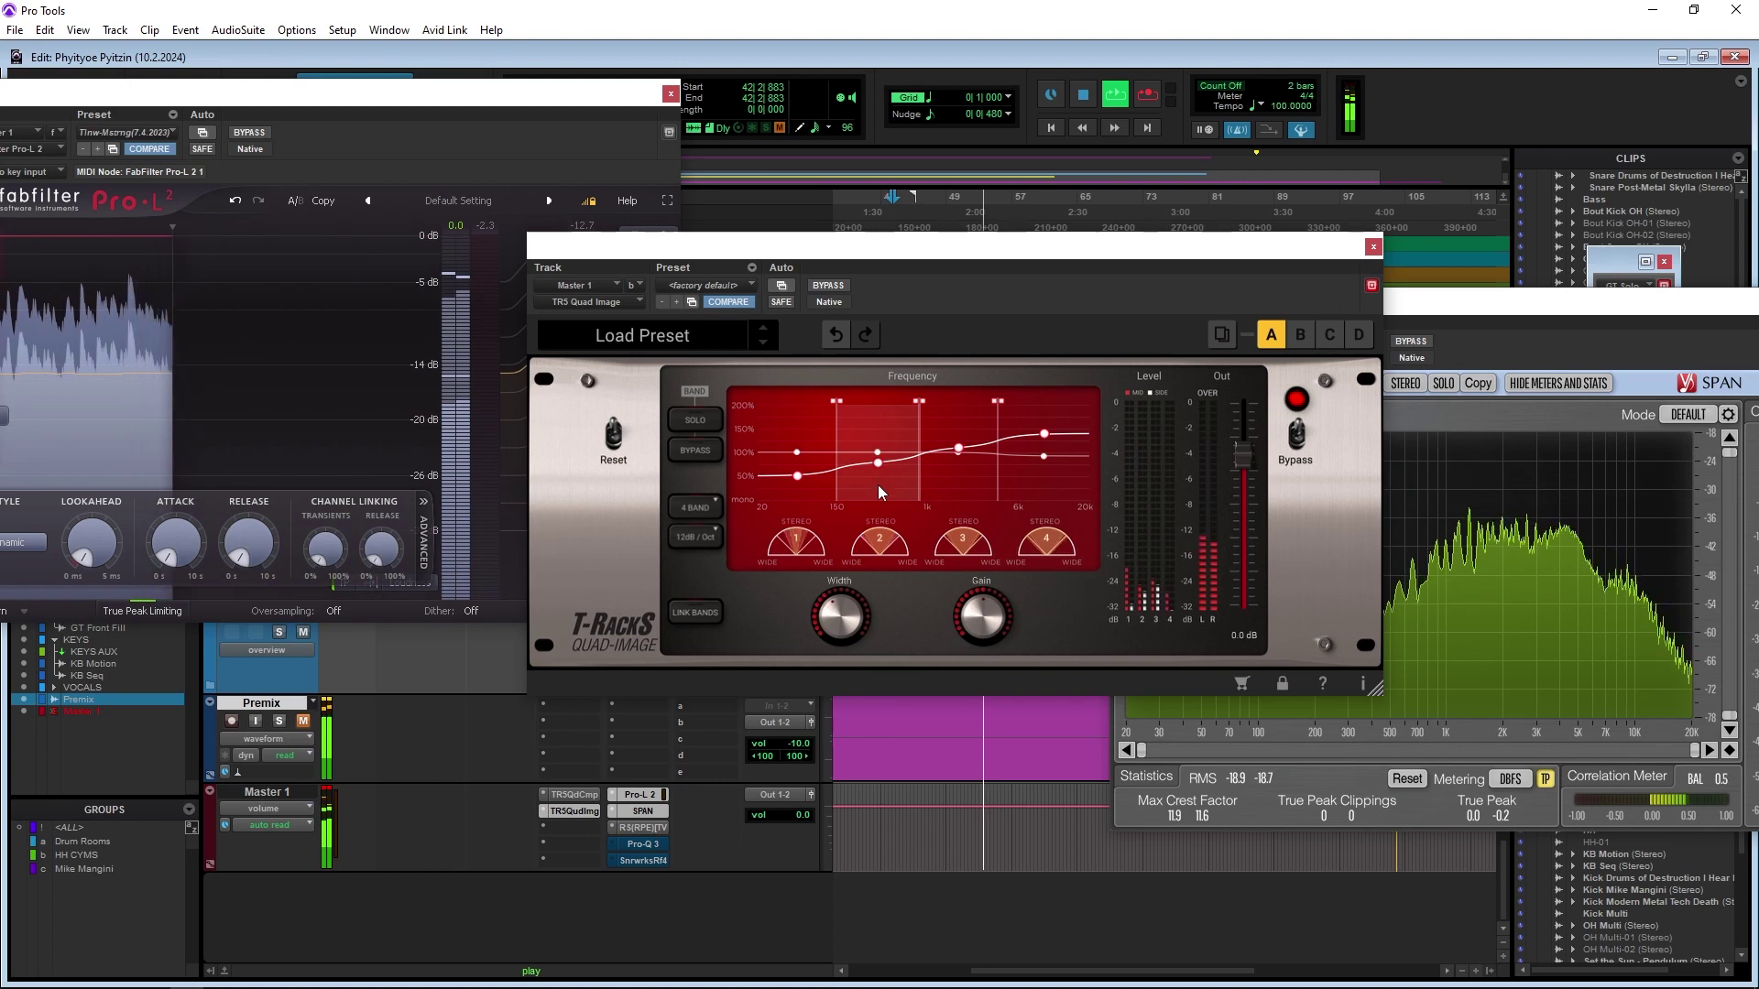
{"action": "left_click", "coordinate": [965, 484]}
{"action": "left_click", "coordinate": [1032, 487]}
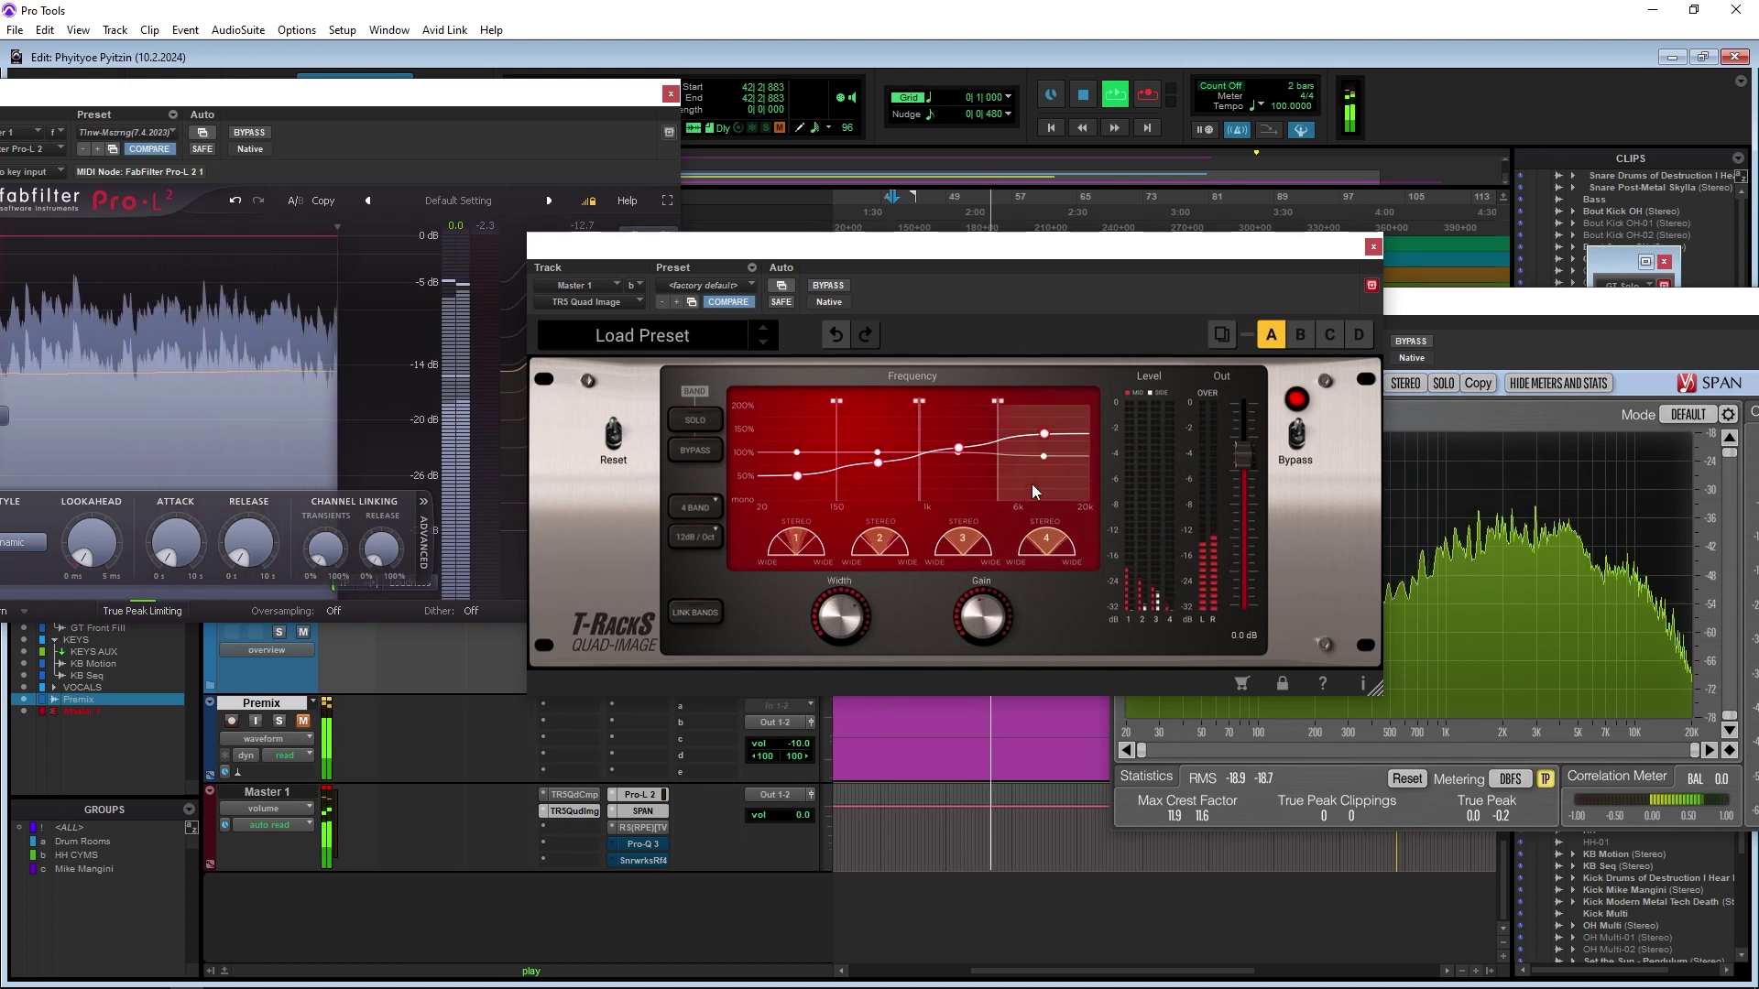
{"action": "left_click_drag", "start_coordinate": [844, 619], "coordinate": [844, 620]}
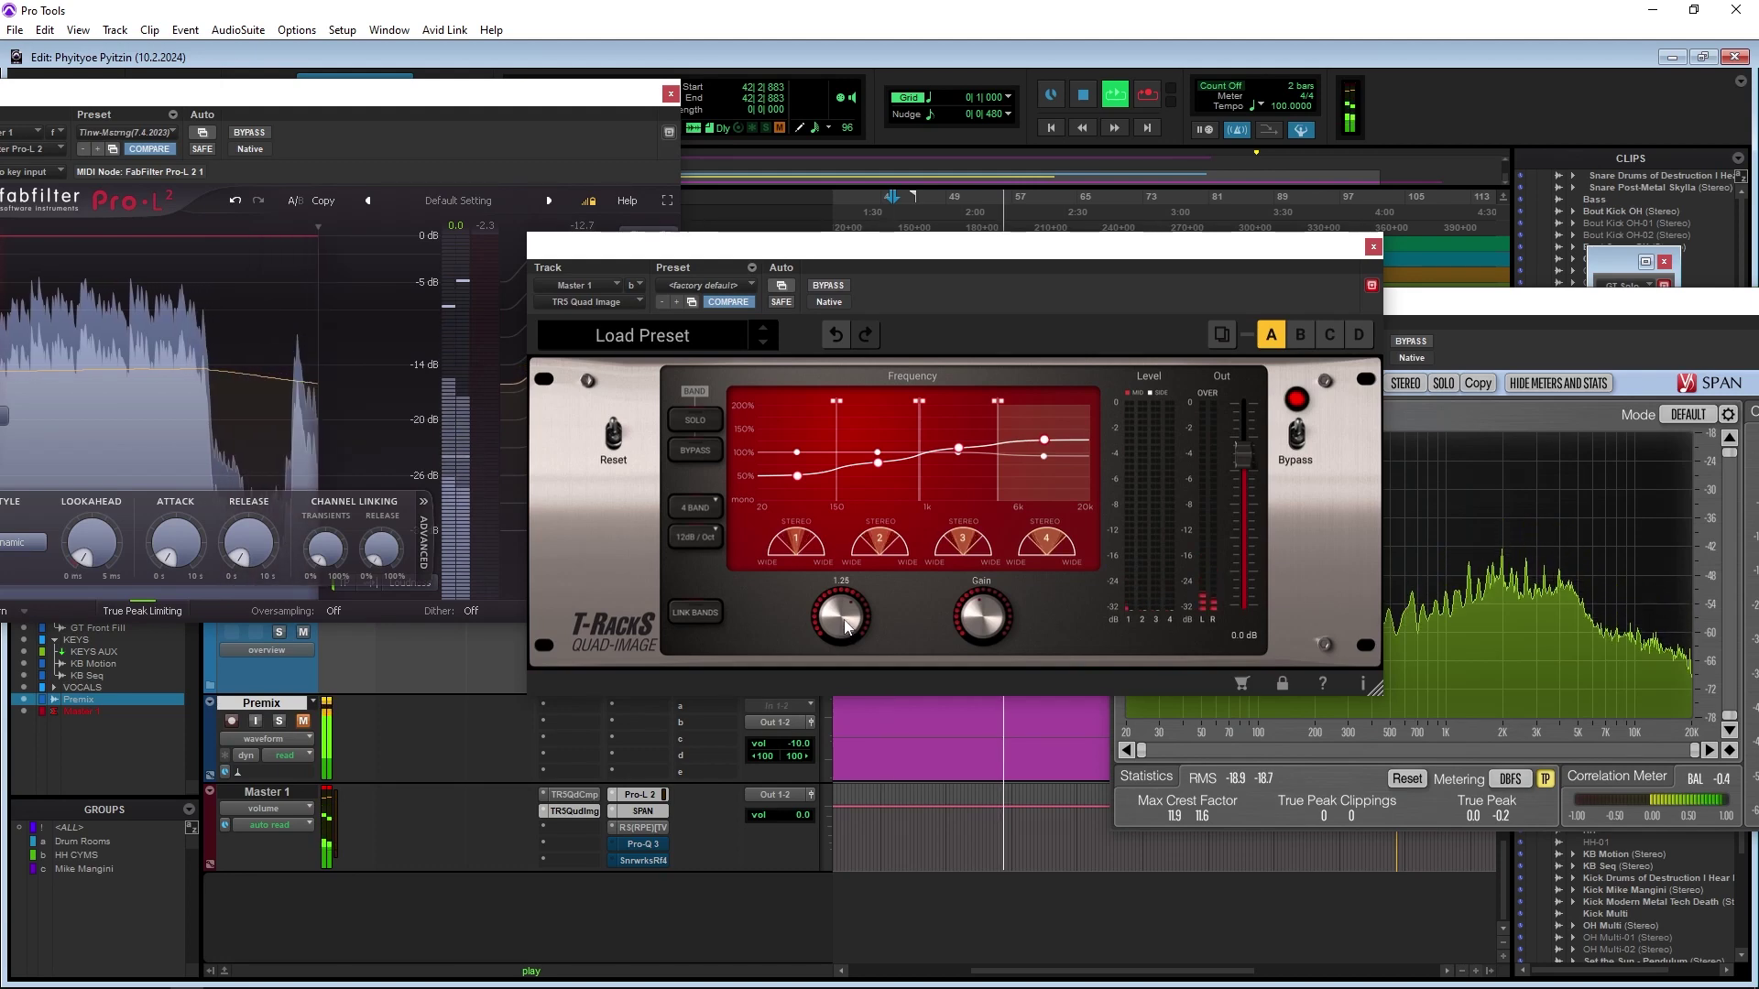
{"action": "left_click", "coordinate": [877, 481]}
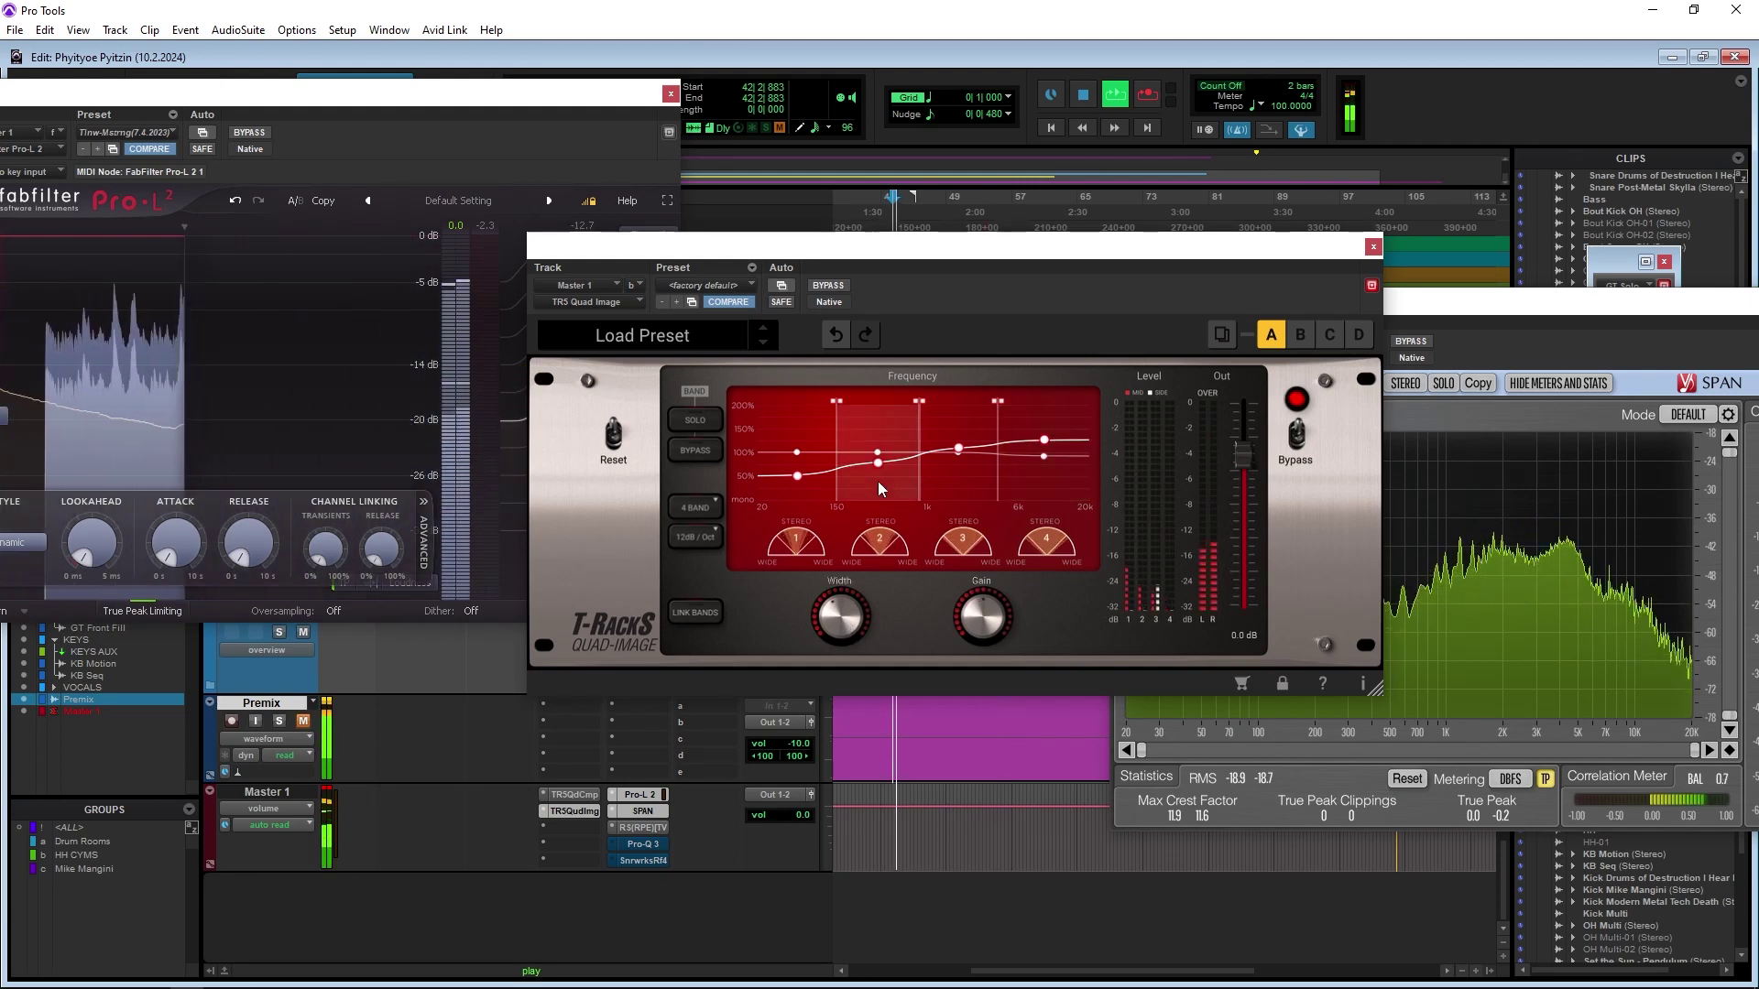
Uncover the SPAN spectrum, then lower the Quad Compressor's lowest band gain to -0.2 dB on Master 1
{"action": "left_click_drag", "start_coordinate": [1011, 245], "coordinate": [667, 141]}
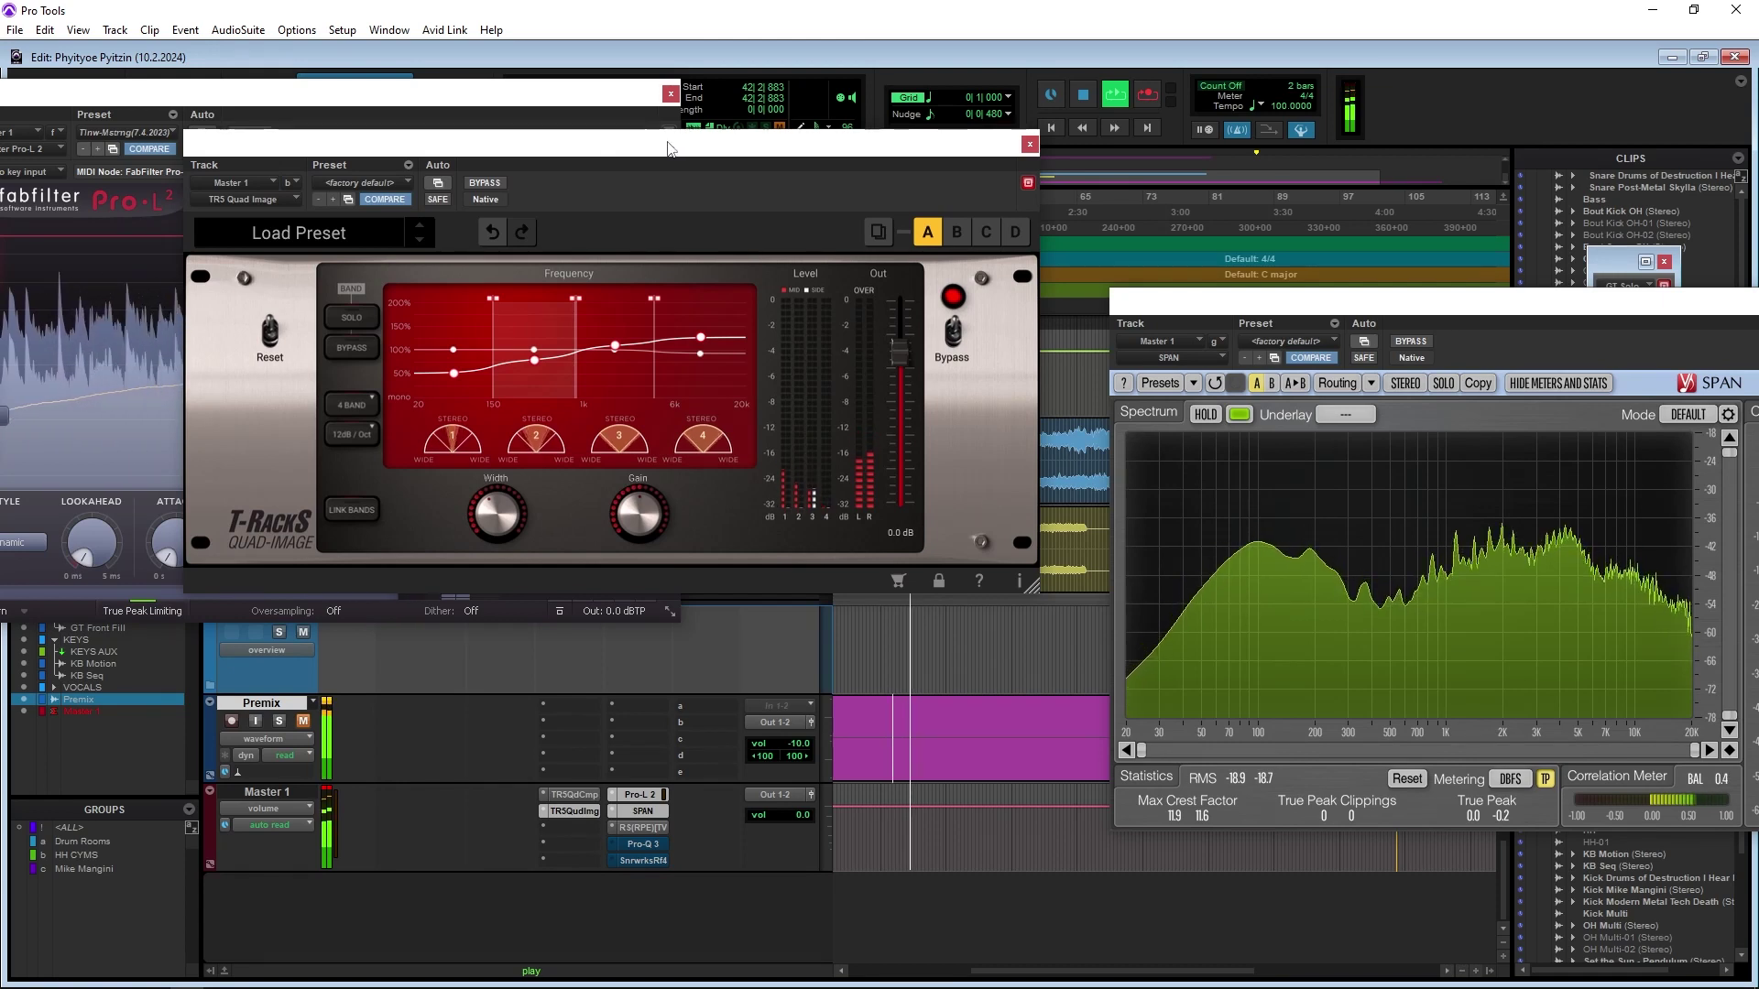
{"action": "left_click", "coordinate": [473, 375]}
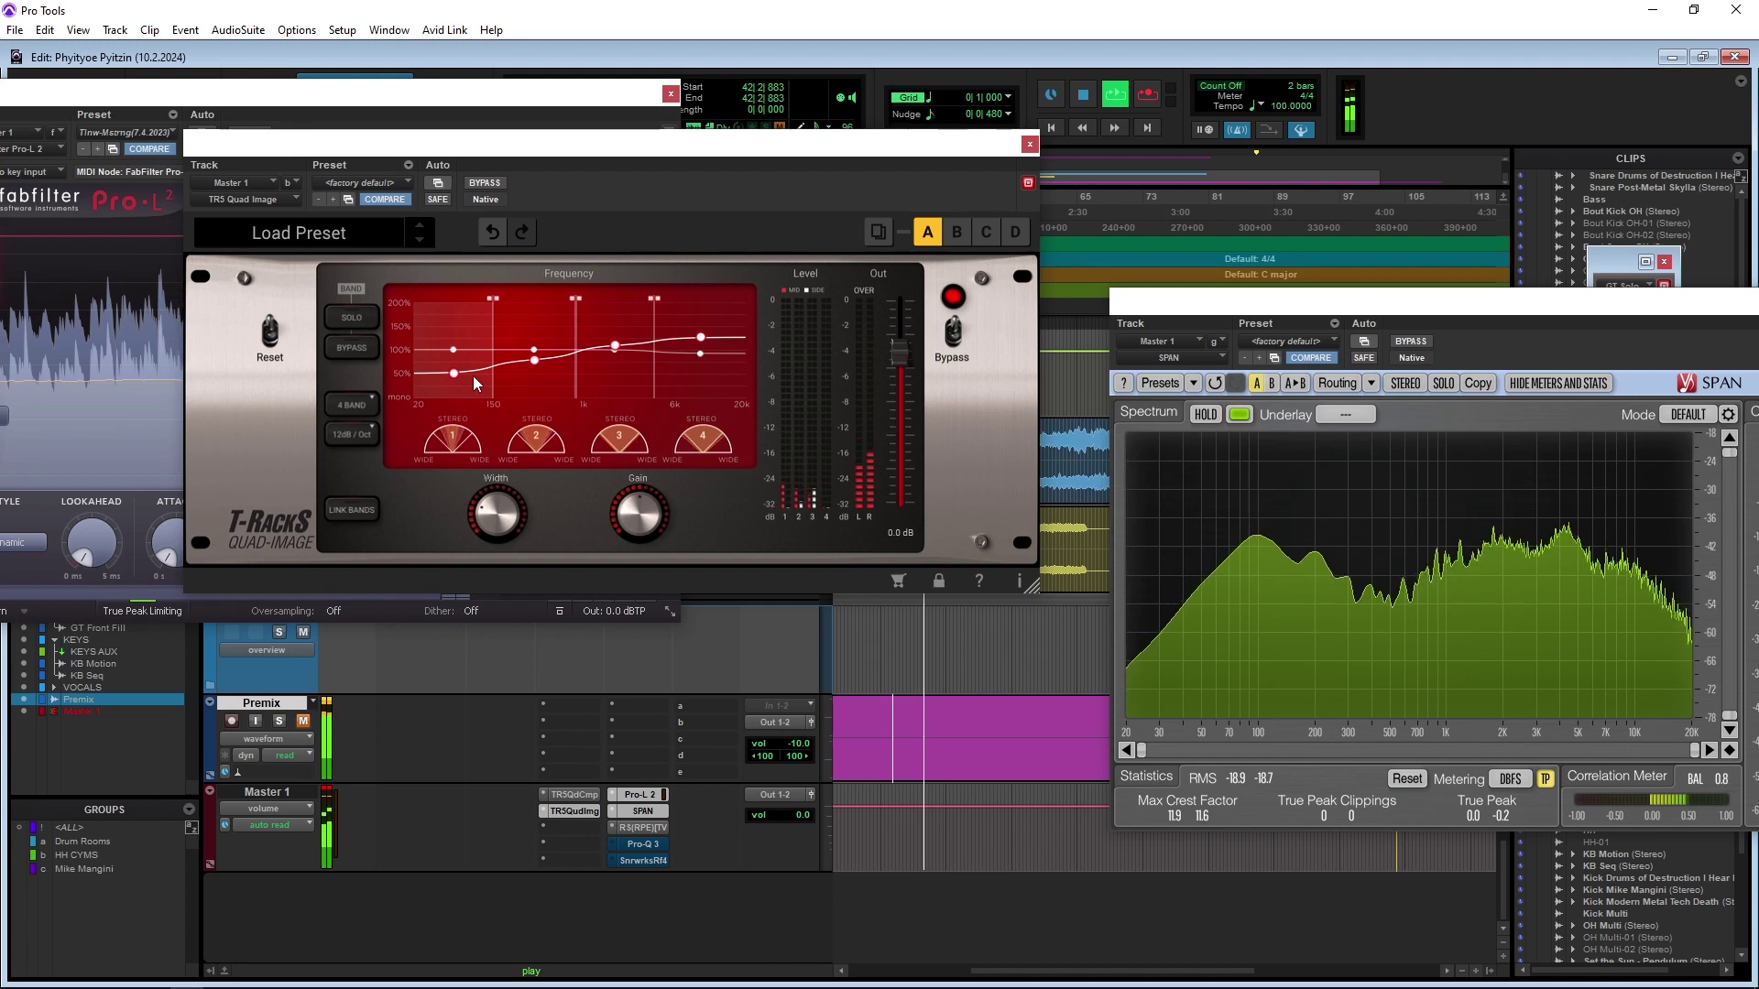
{"action": "left_click", "coordinate": [577, 795]}
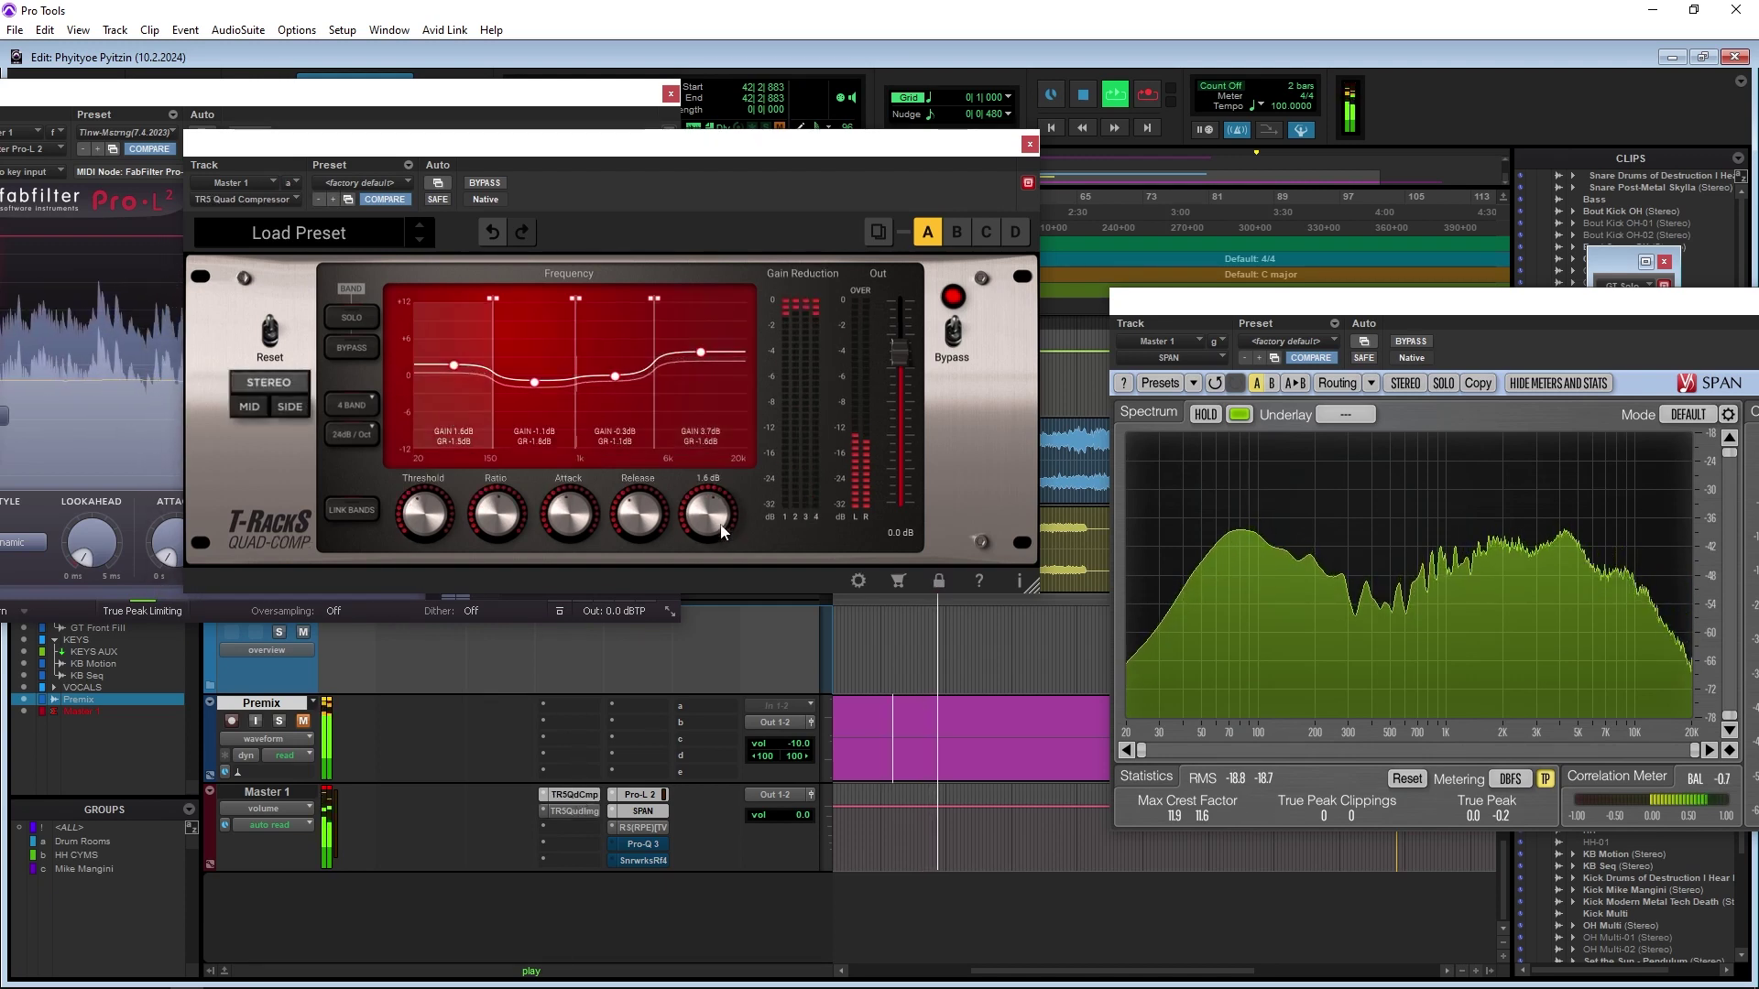
{"action": "left_click_drag", "start_coordinate": [711, 517], "coordinate": [717, 536]}
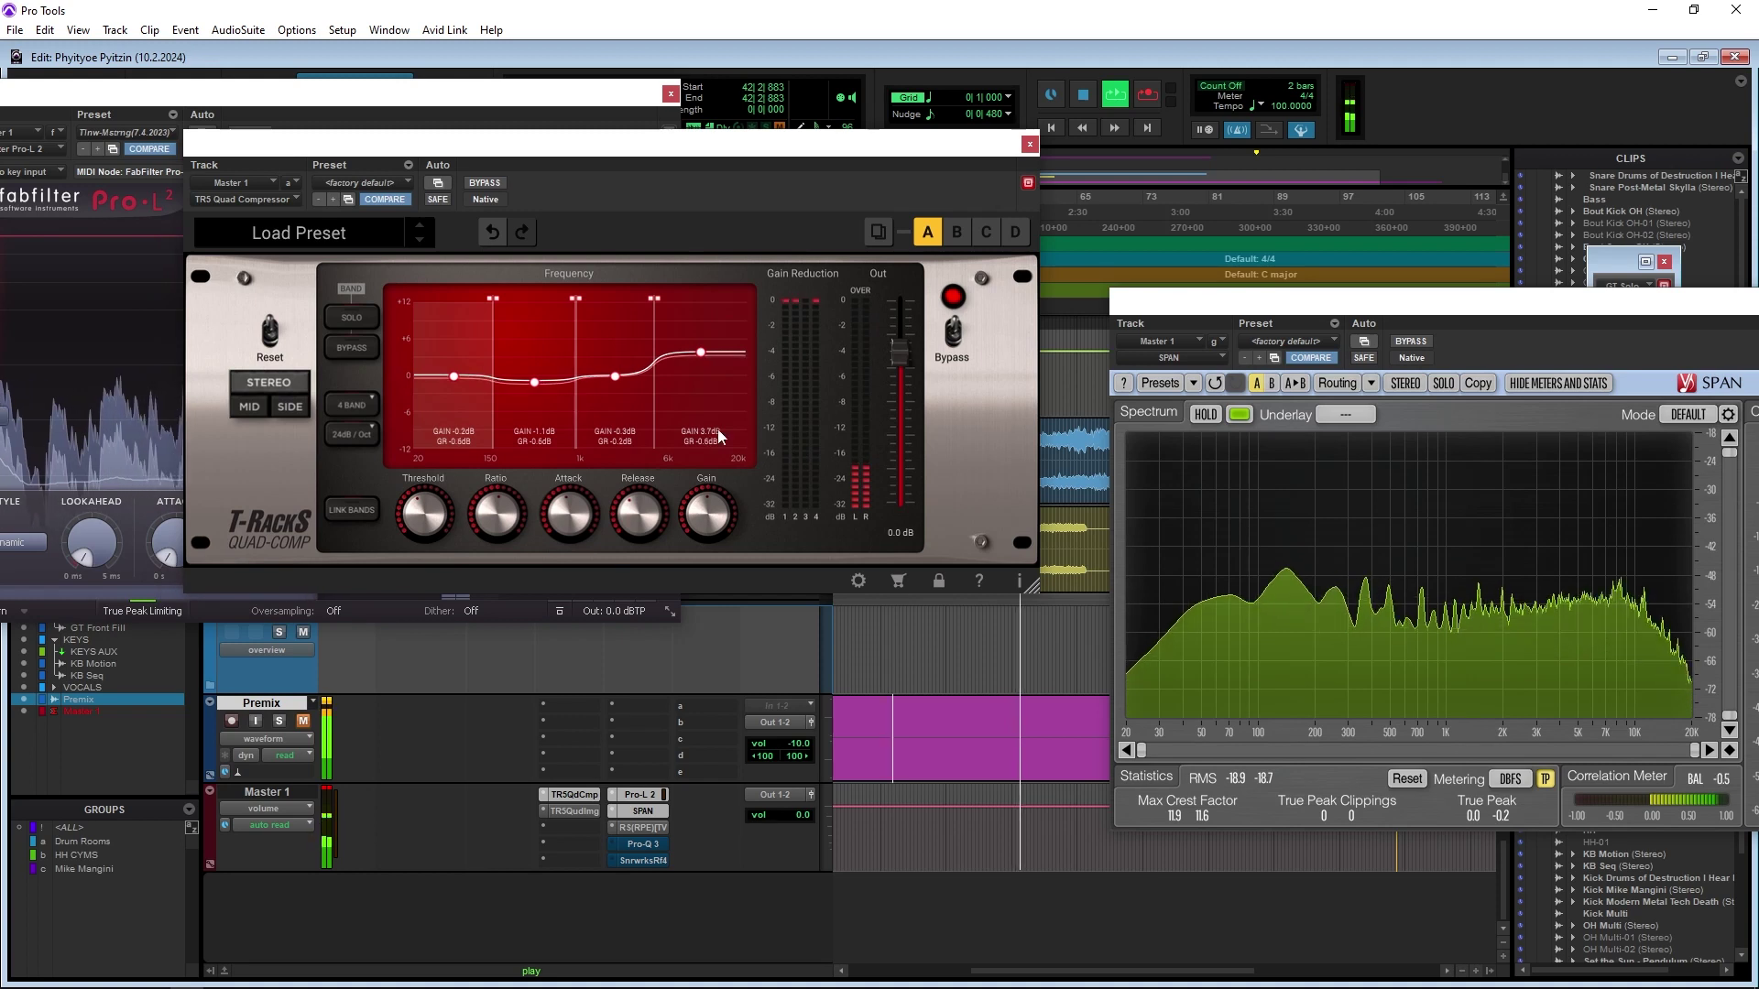
Adjust the gain of the Quad Compressor's second band to about -1.3 dB
{"action": "left_click", "coordinate": [552, 411]}
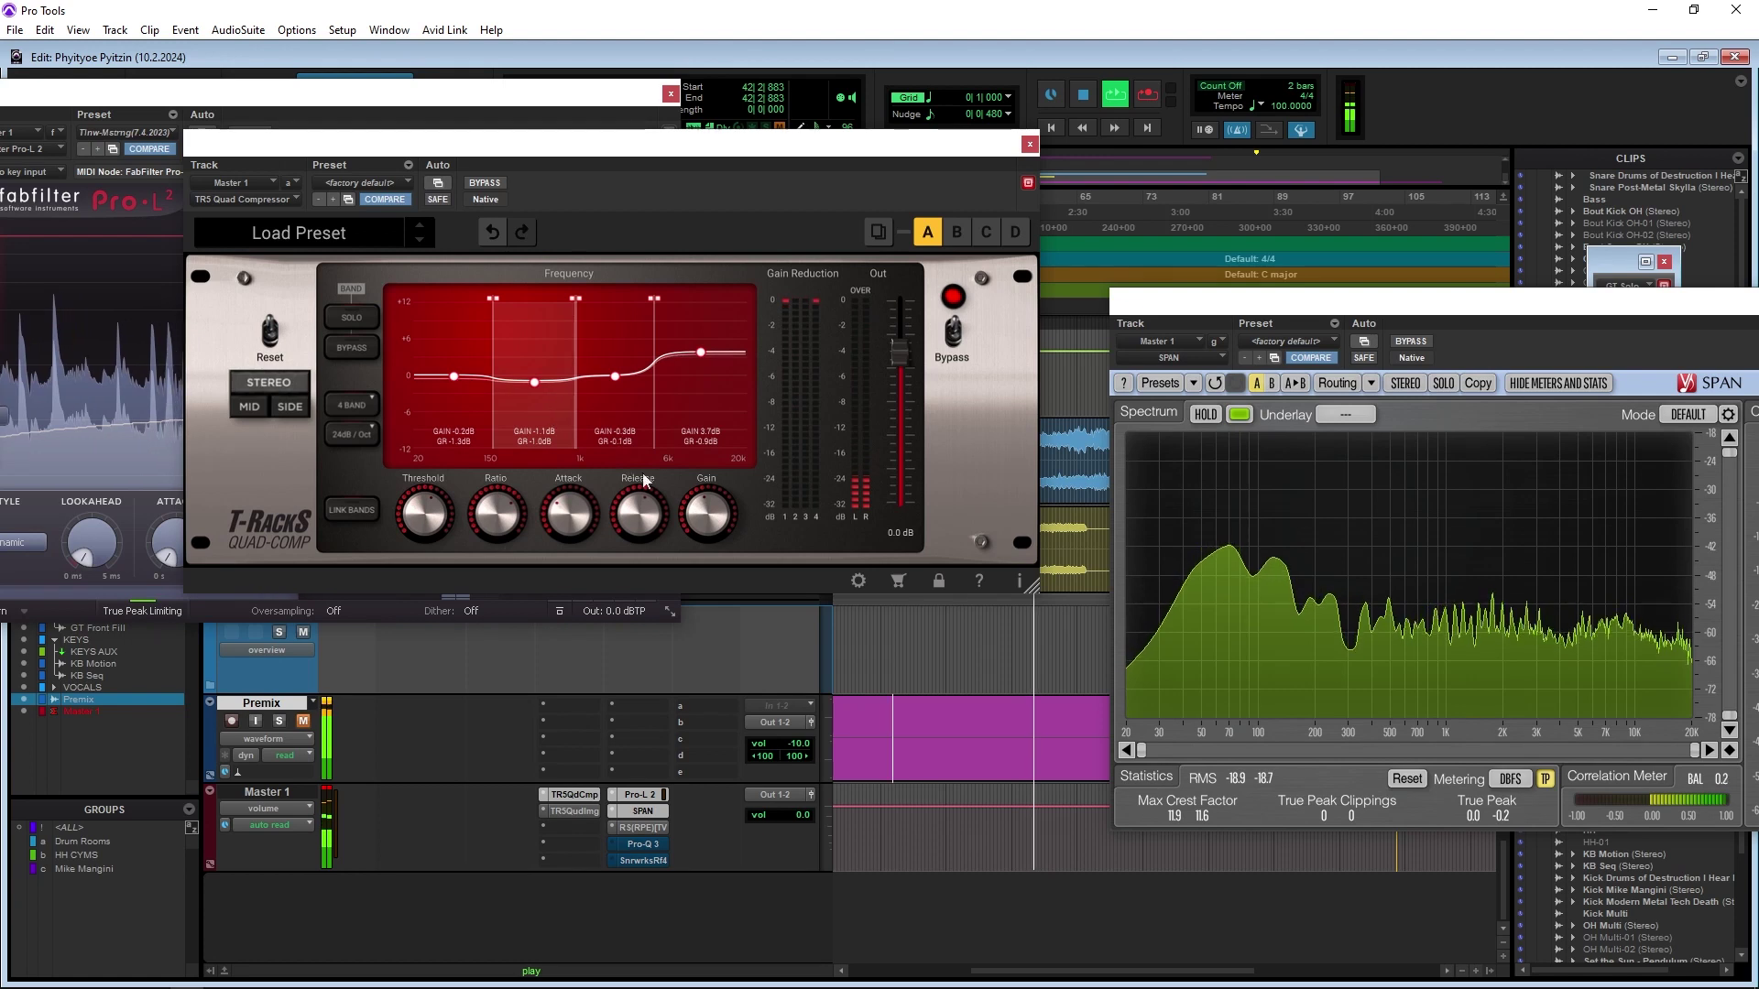
{"action": "mouse_move", "coordinate": [701, 524]}
{"action": "scroll", "coordinate": [701, 523], "scroll_direction": "up", "scroll_amount": 2}
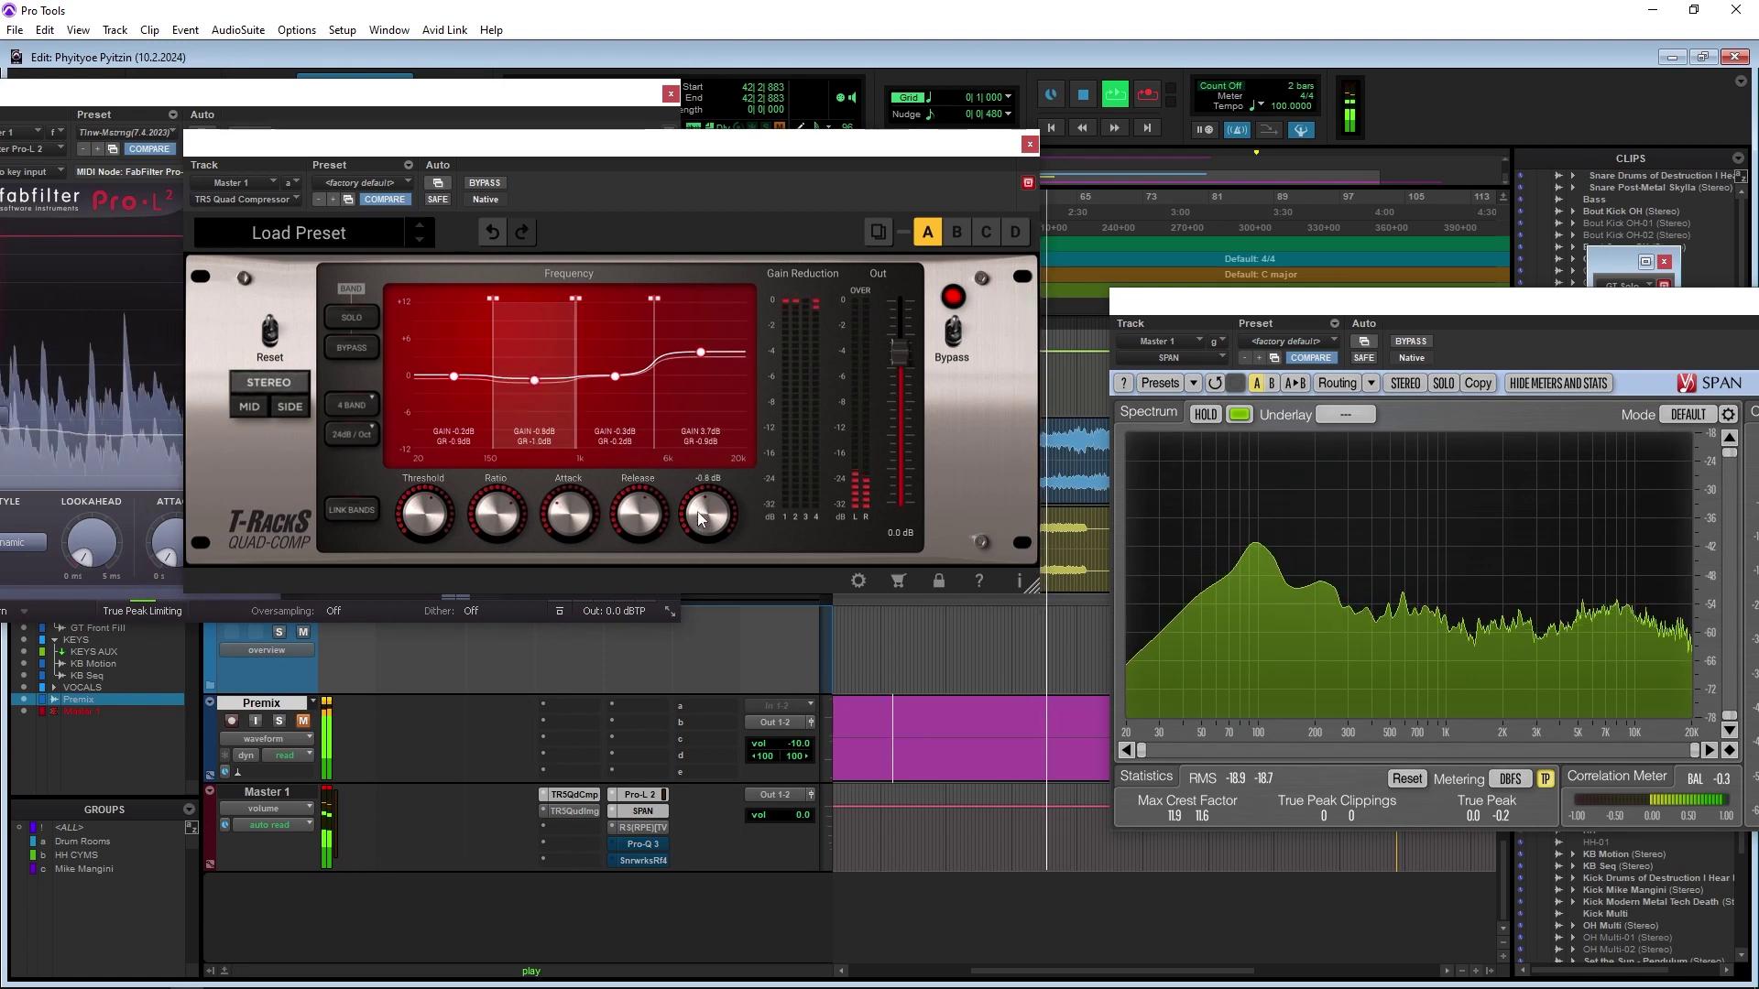
{"action": "scroll", "coordinate": [700, 519], "scroll_direction": "up", "scroll_amount": 3}
{"action": "scroll", "coordinate": [701, 519], "scroll_direction": "down", "scroll_amount": 6}
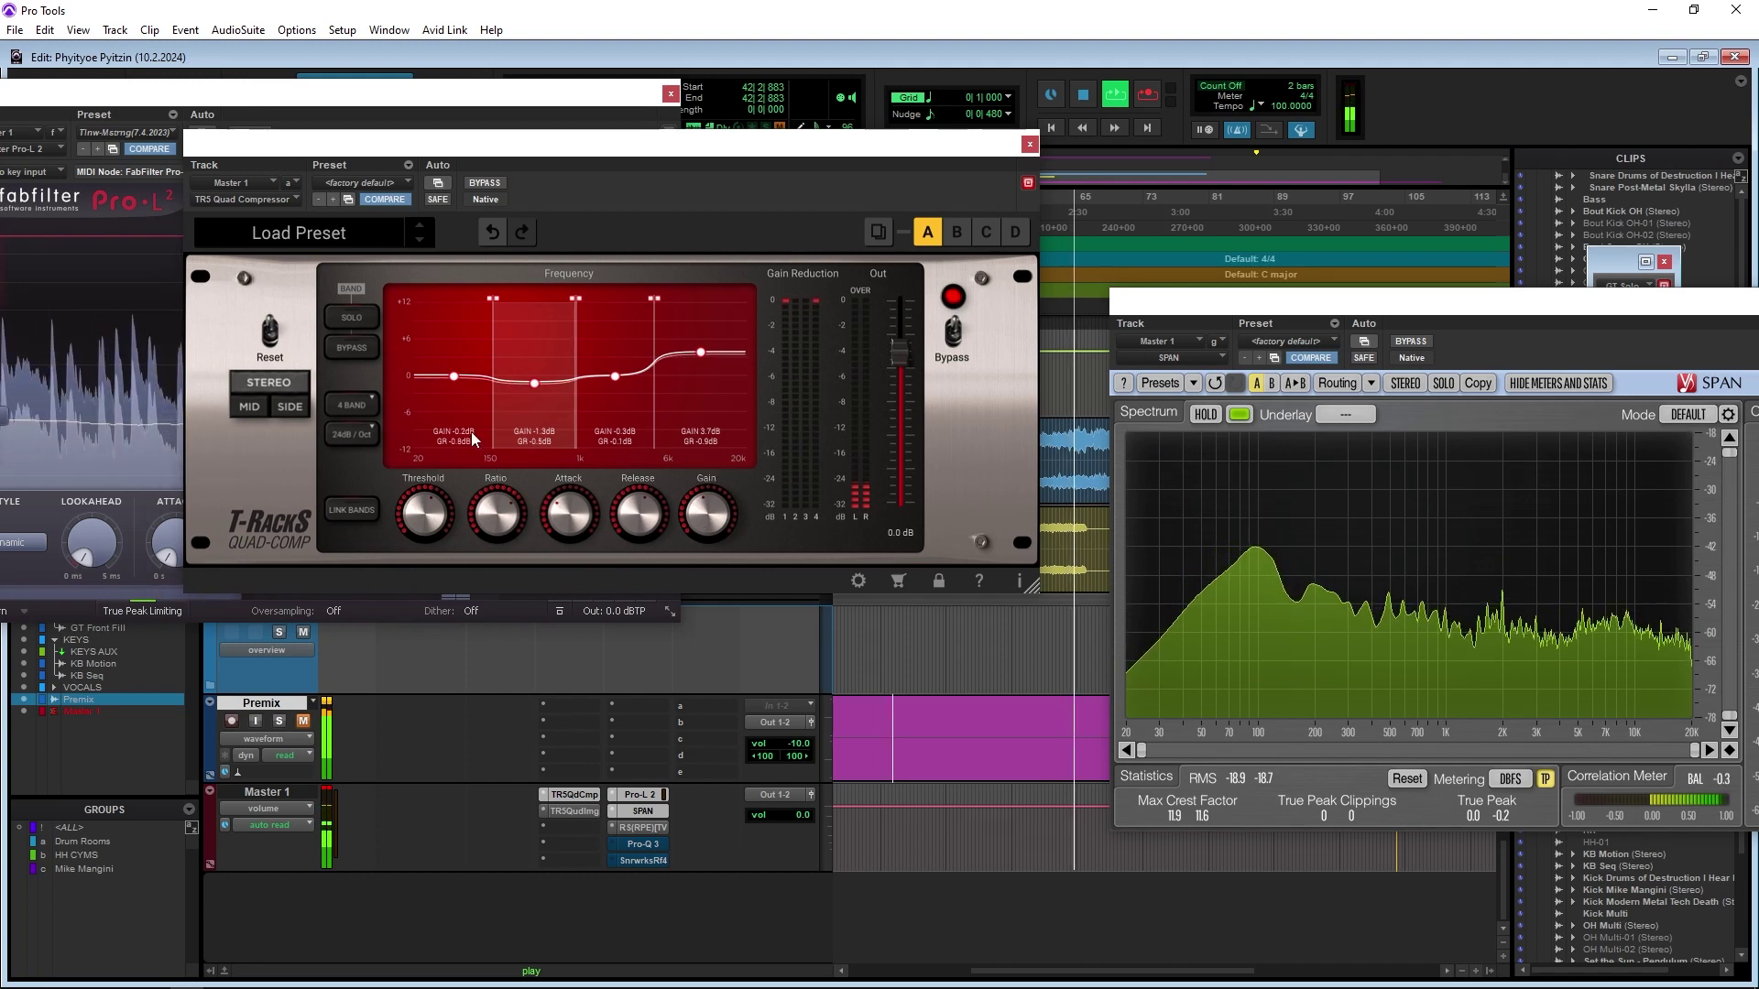
Reopen Quad Image, audition its lowest band in solo, and compare the mix with the plug-in bypassed and active
{"action": "left_click", "coordinate": [575, 812]}
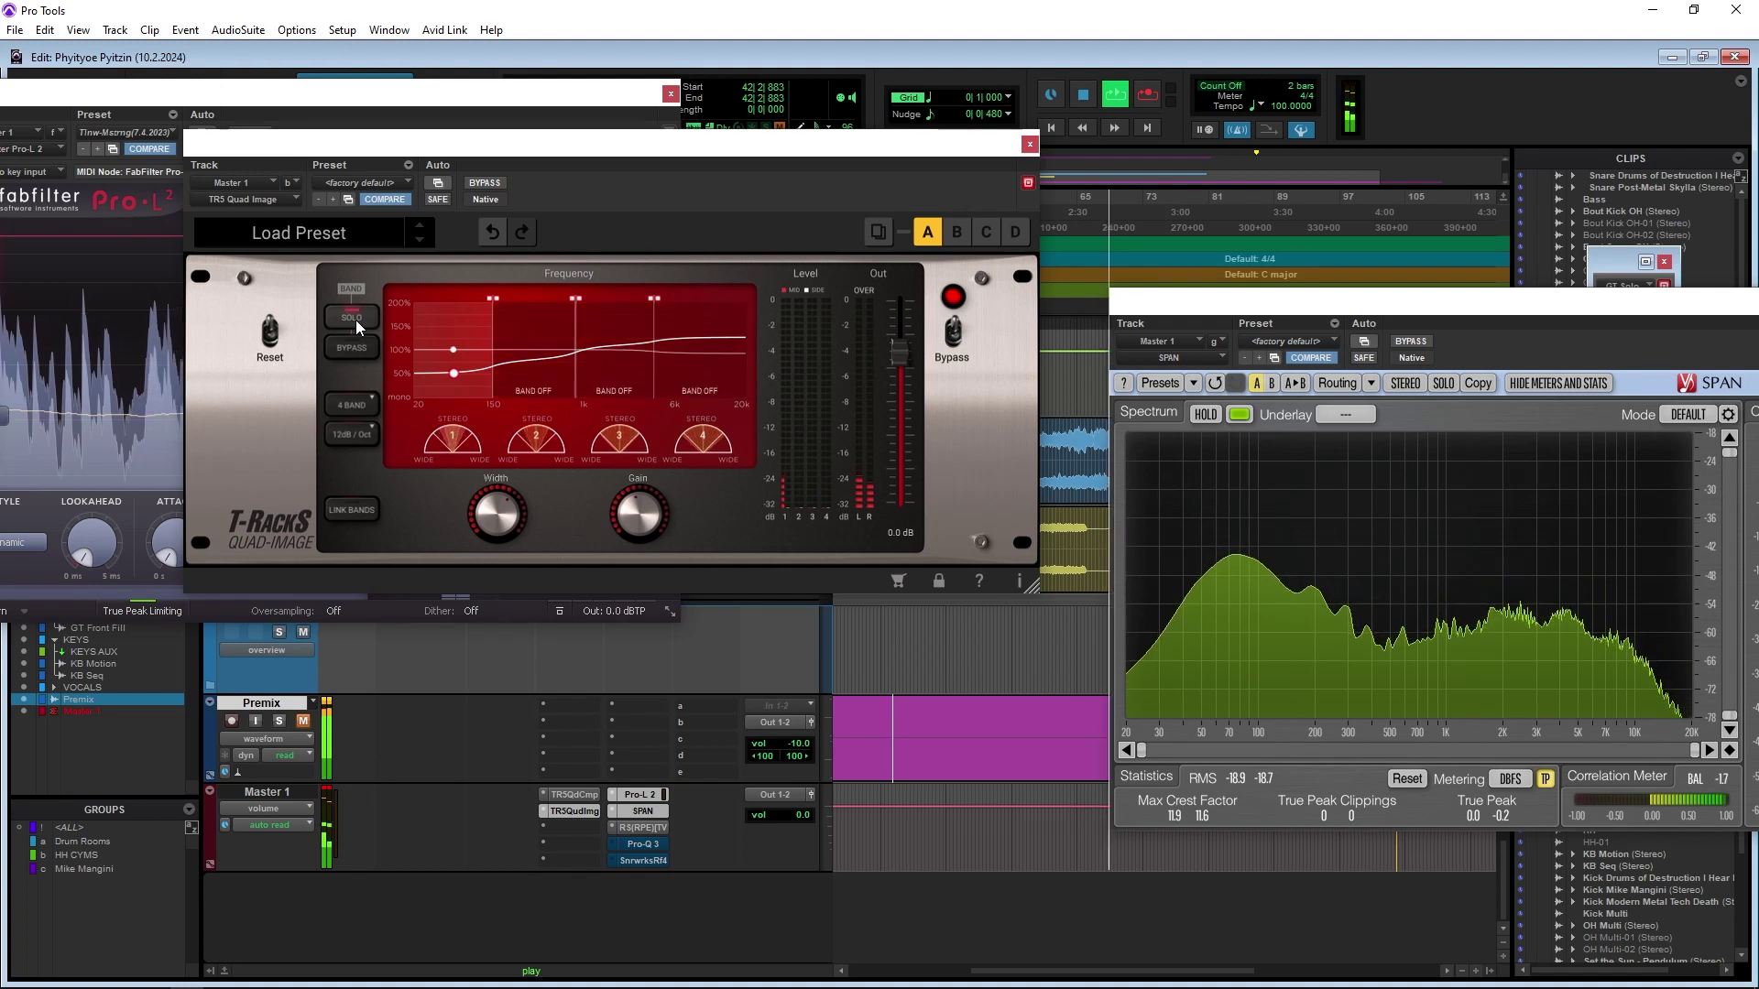
{"action": "left_click", "coordinate": [557, 383]}
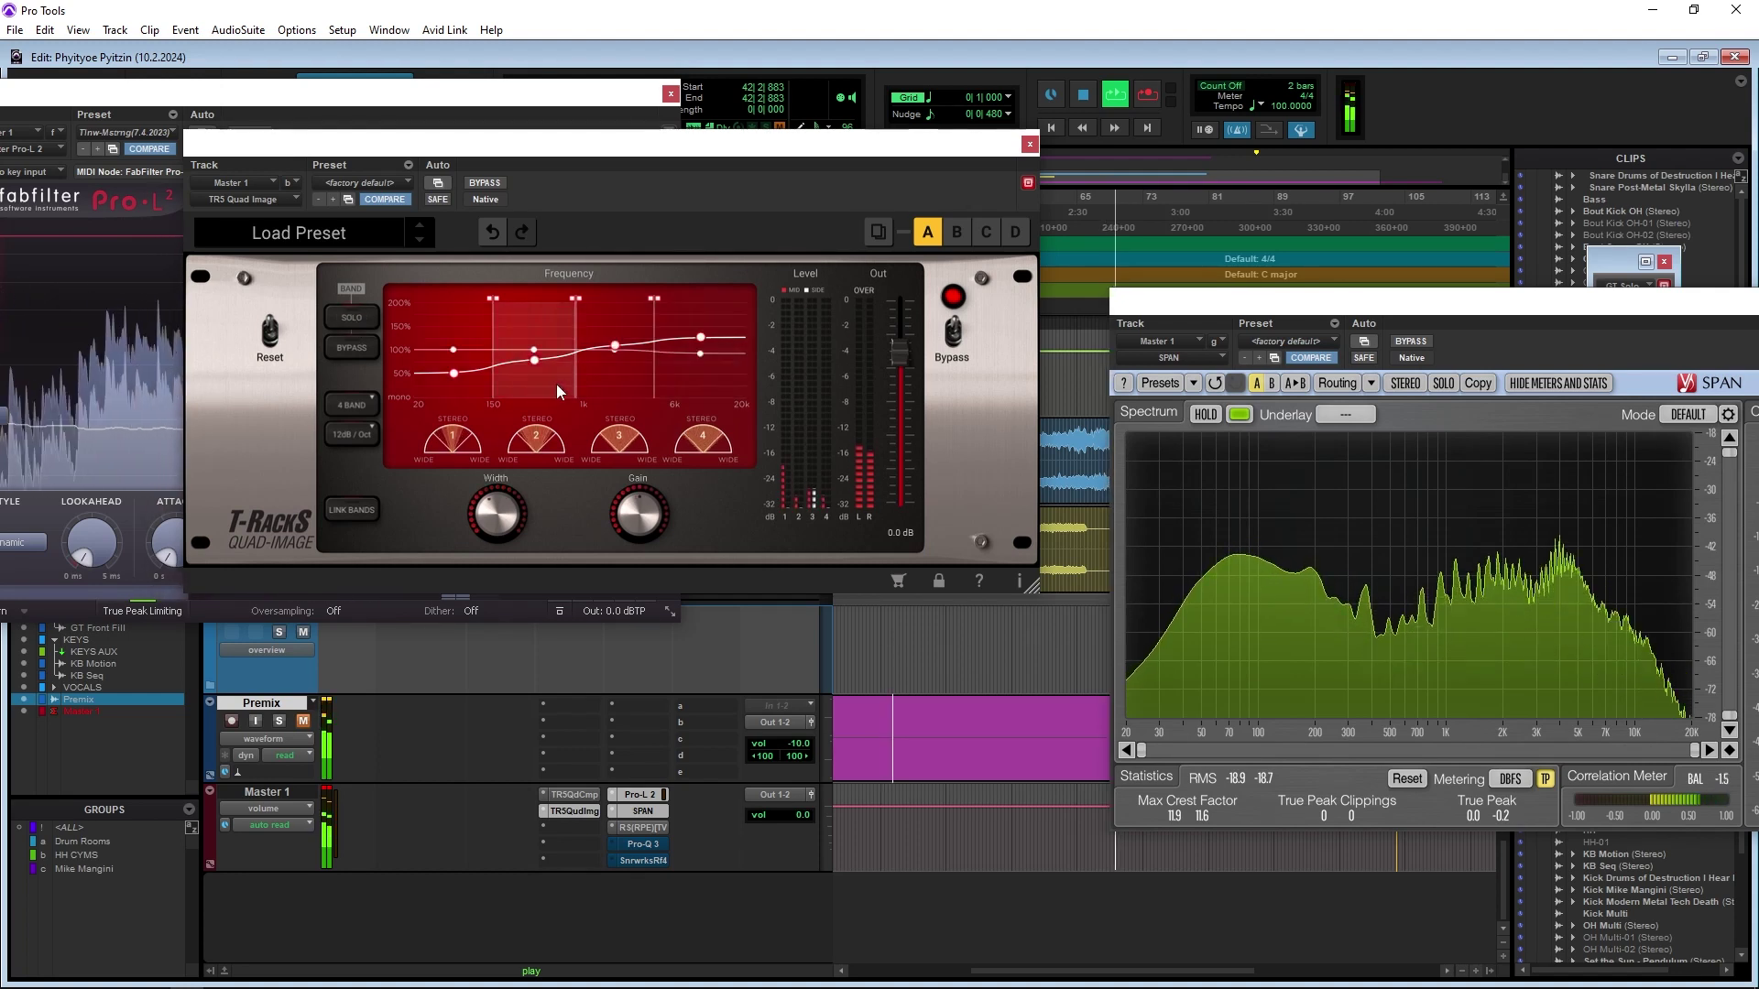
{"action": "left_click", "coordinate": [376, 322]}
{"action": "left_click", "coordinate": [369, 323]}
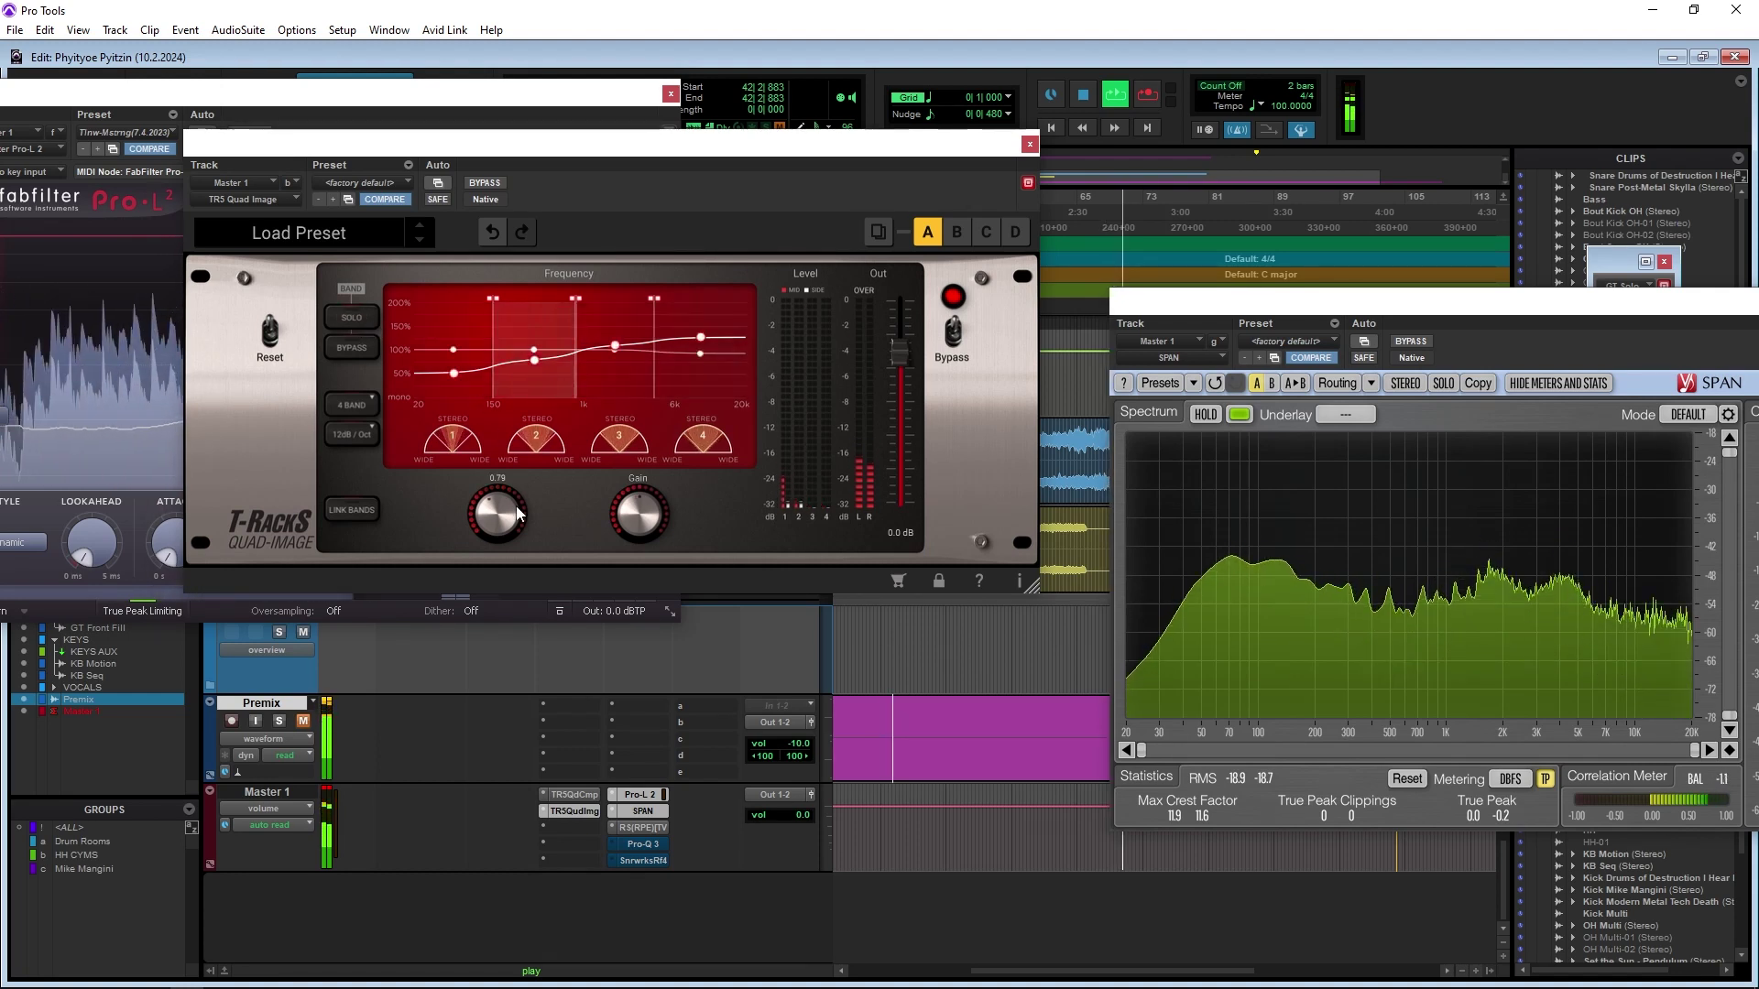
{"action": "left_click", "coordinate": [484, 184]}
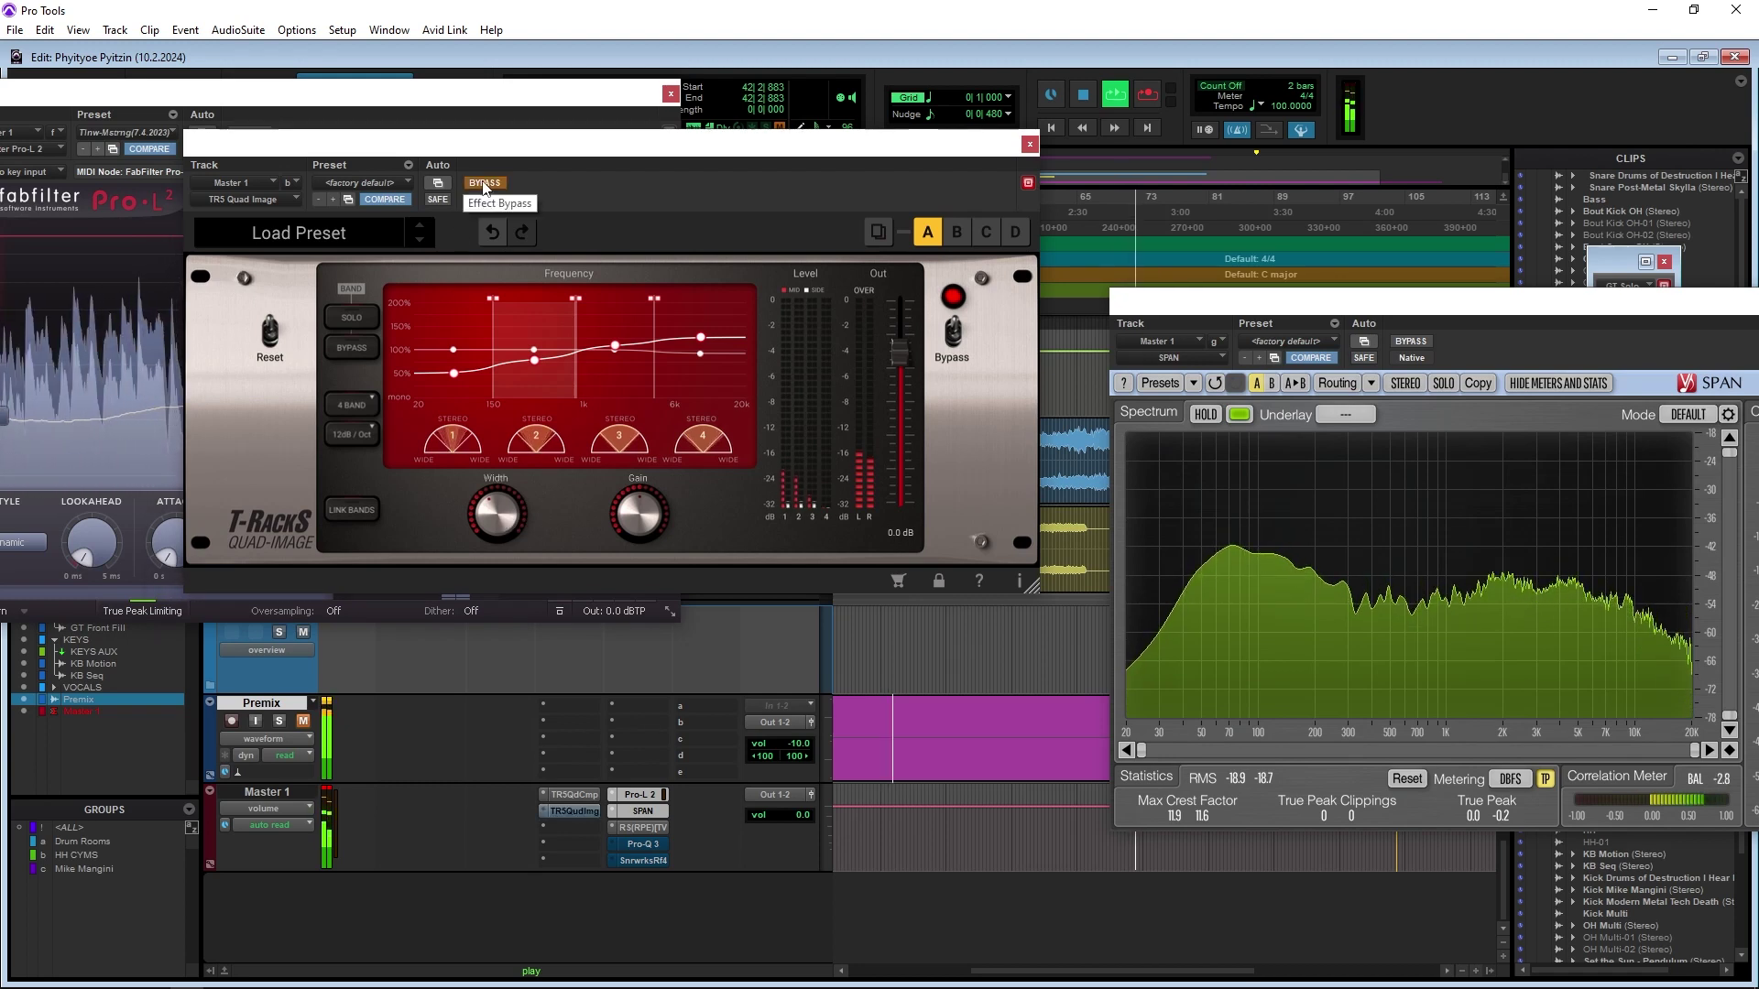
{"action": "left_click", "coordinate": [484, 184]}
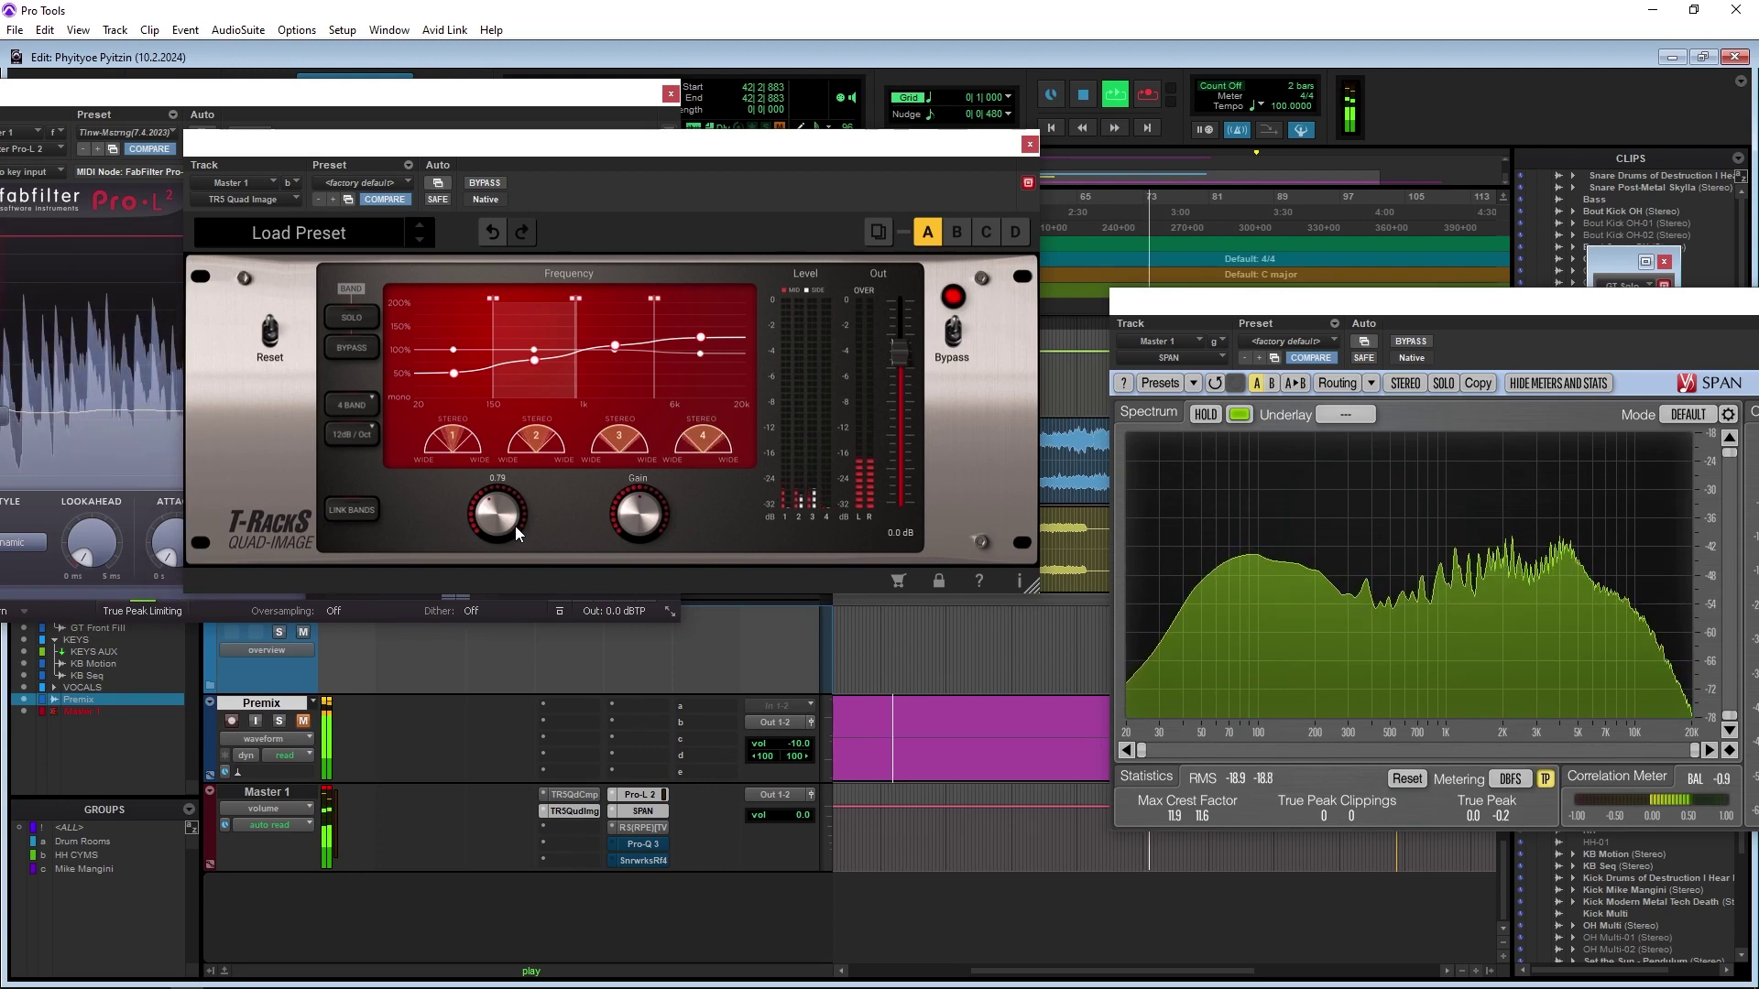
Close Quad Image and insert the stereo TR5 Quad Limiter in the next free insert slot on Master 1
{"action": "left_click", "coordinate": [1029, 145]}
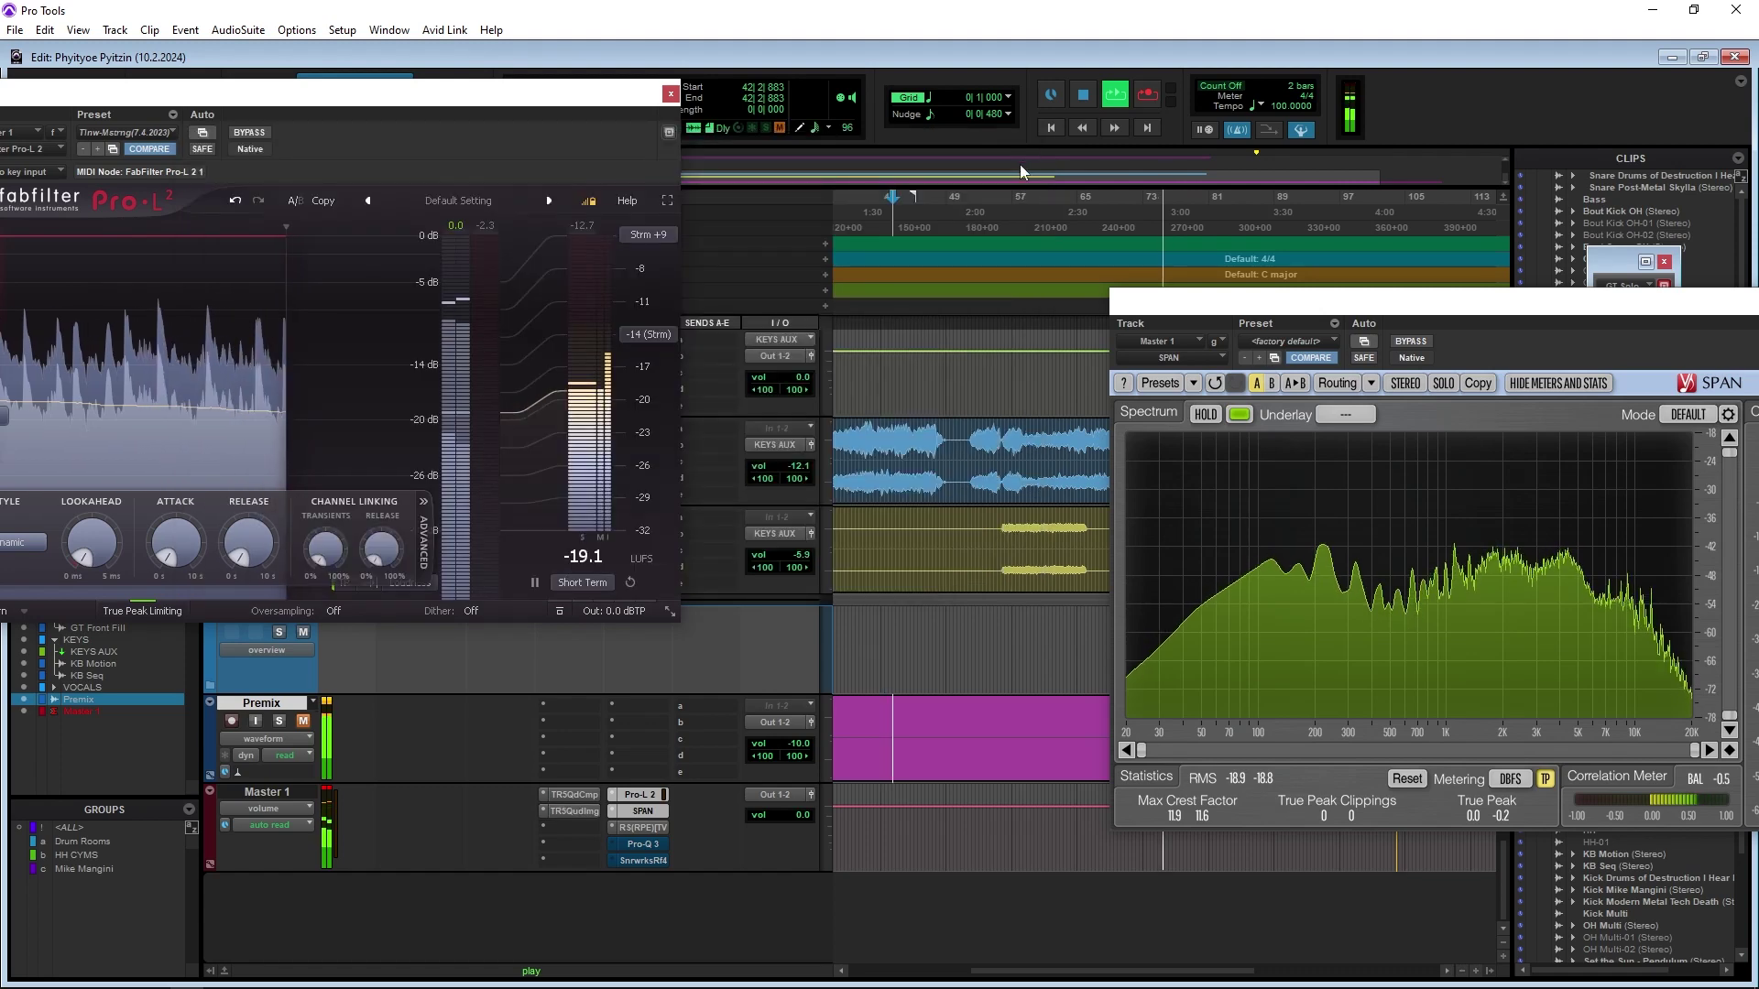
{"action": "left_click", "coordinate": [586, 826]}
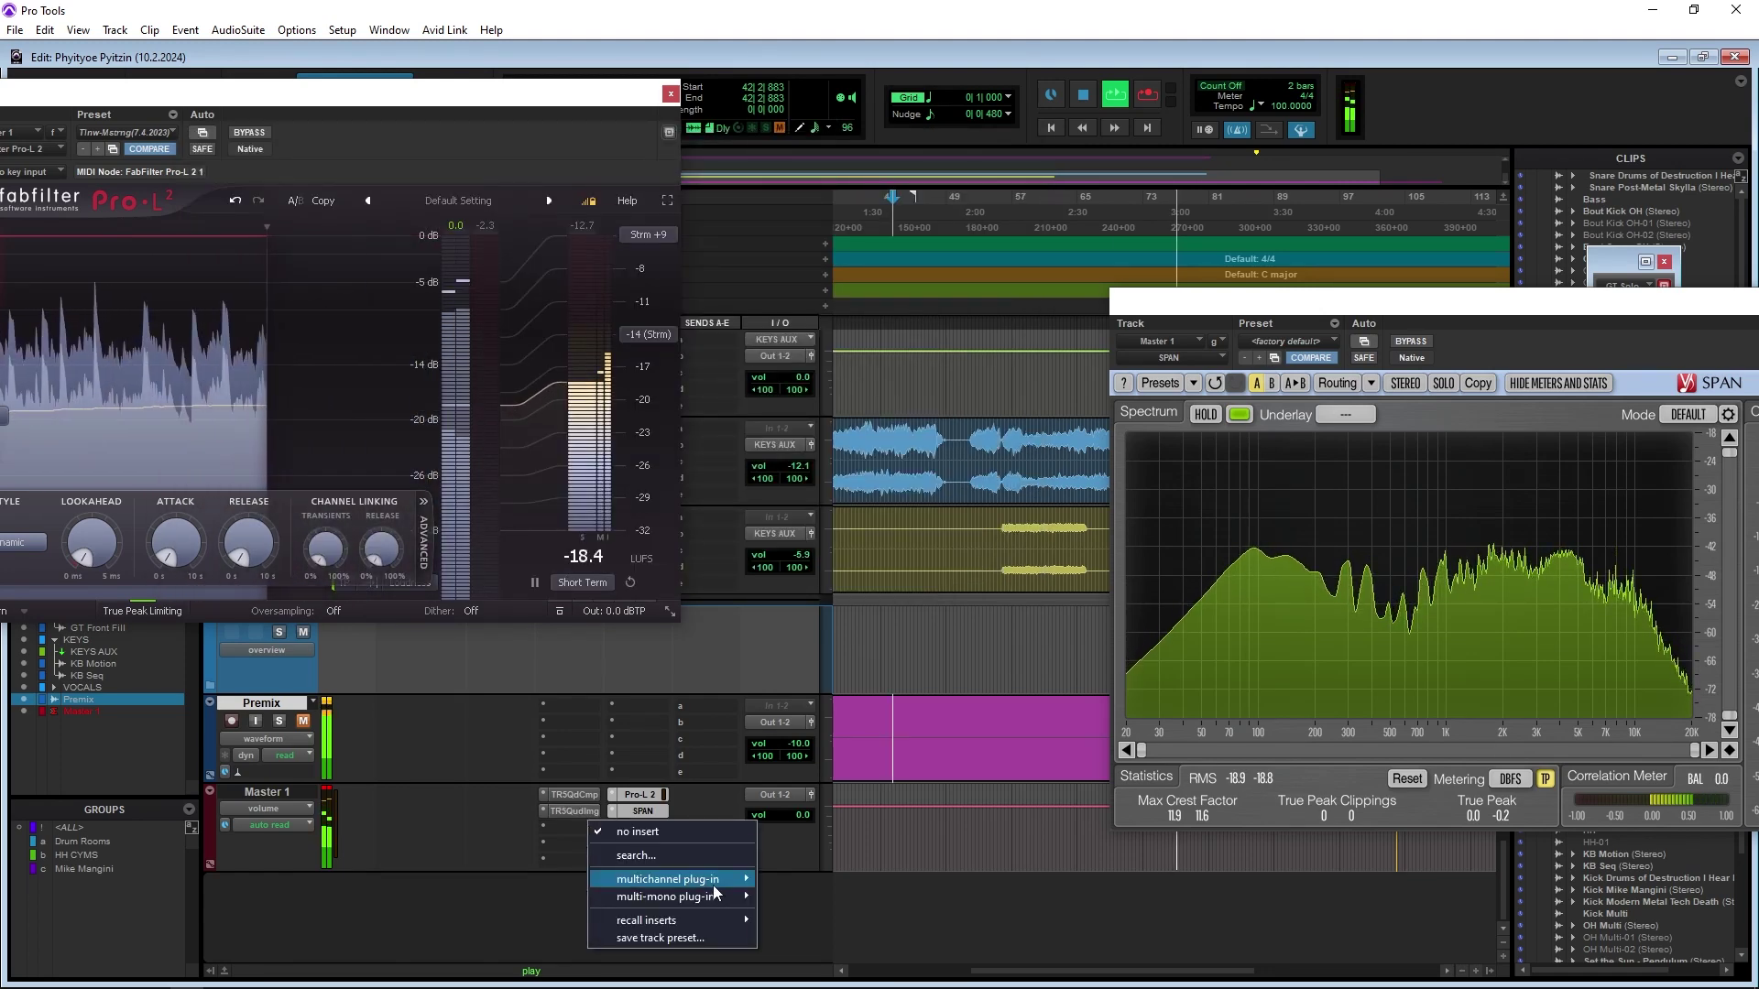
{"action": "mouse_move", "coordinate": [712, 881]}
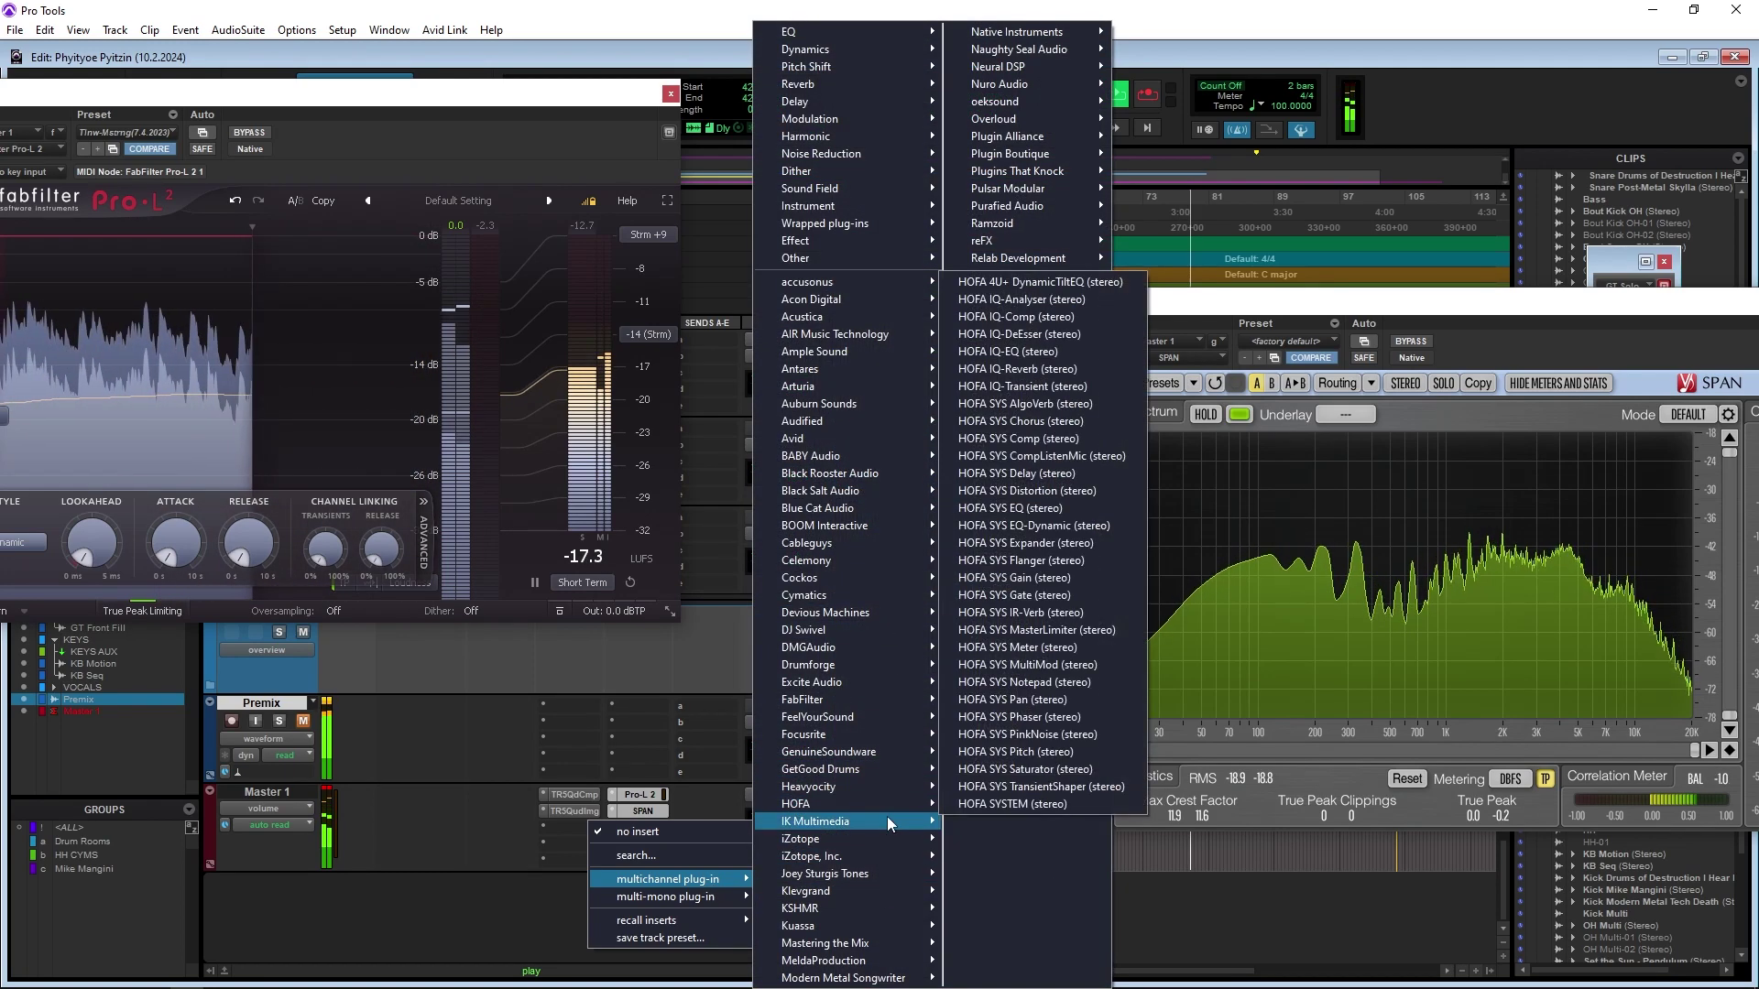
{"action": "mouse_move", "coordinate": [887, 818]}
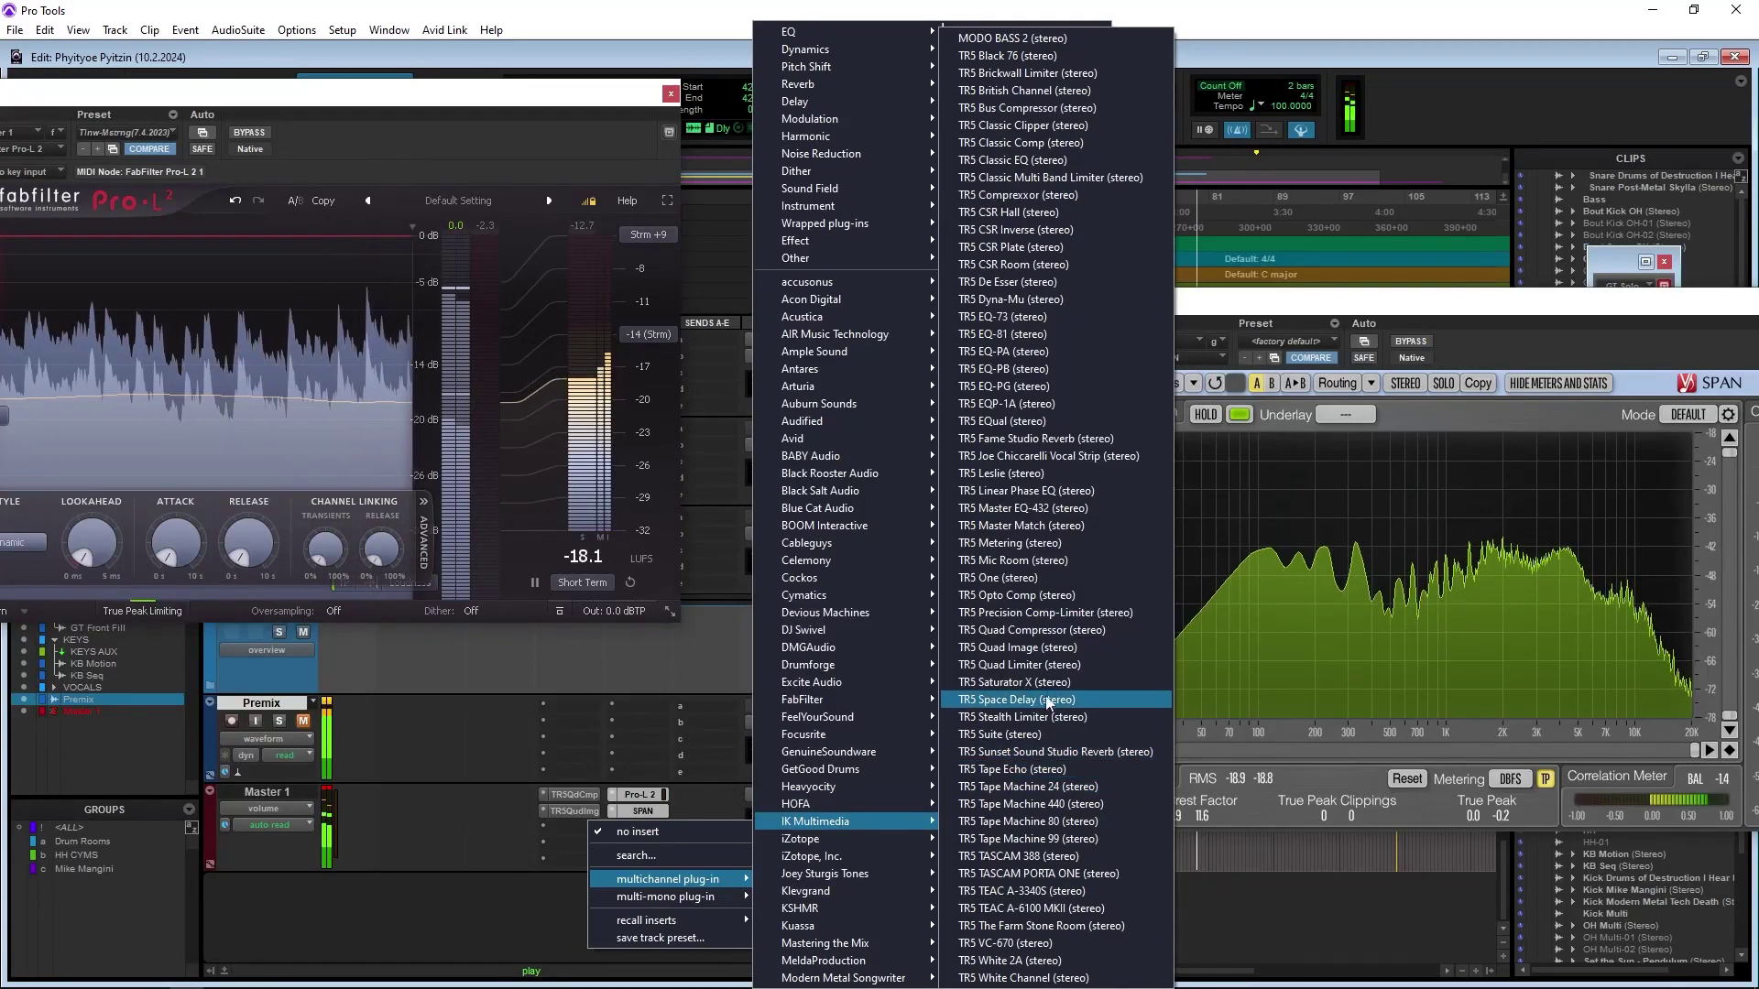
{"action": "left_click", "coordinate": [1055, 669]}
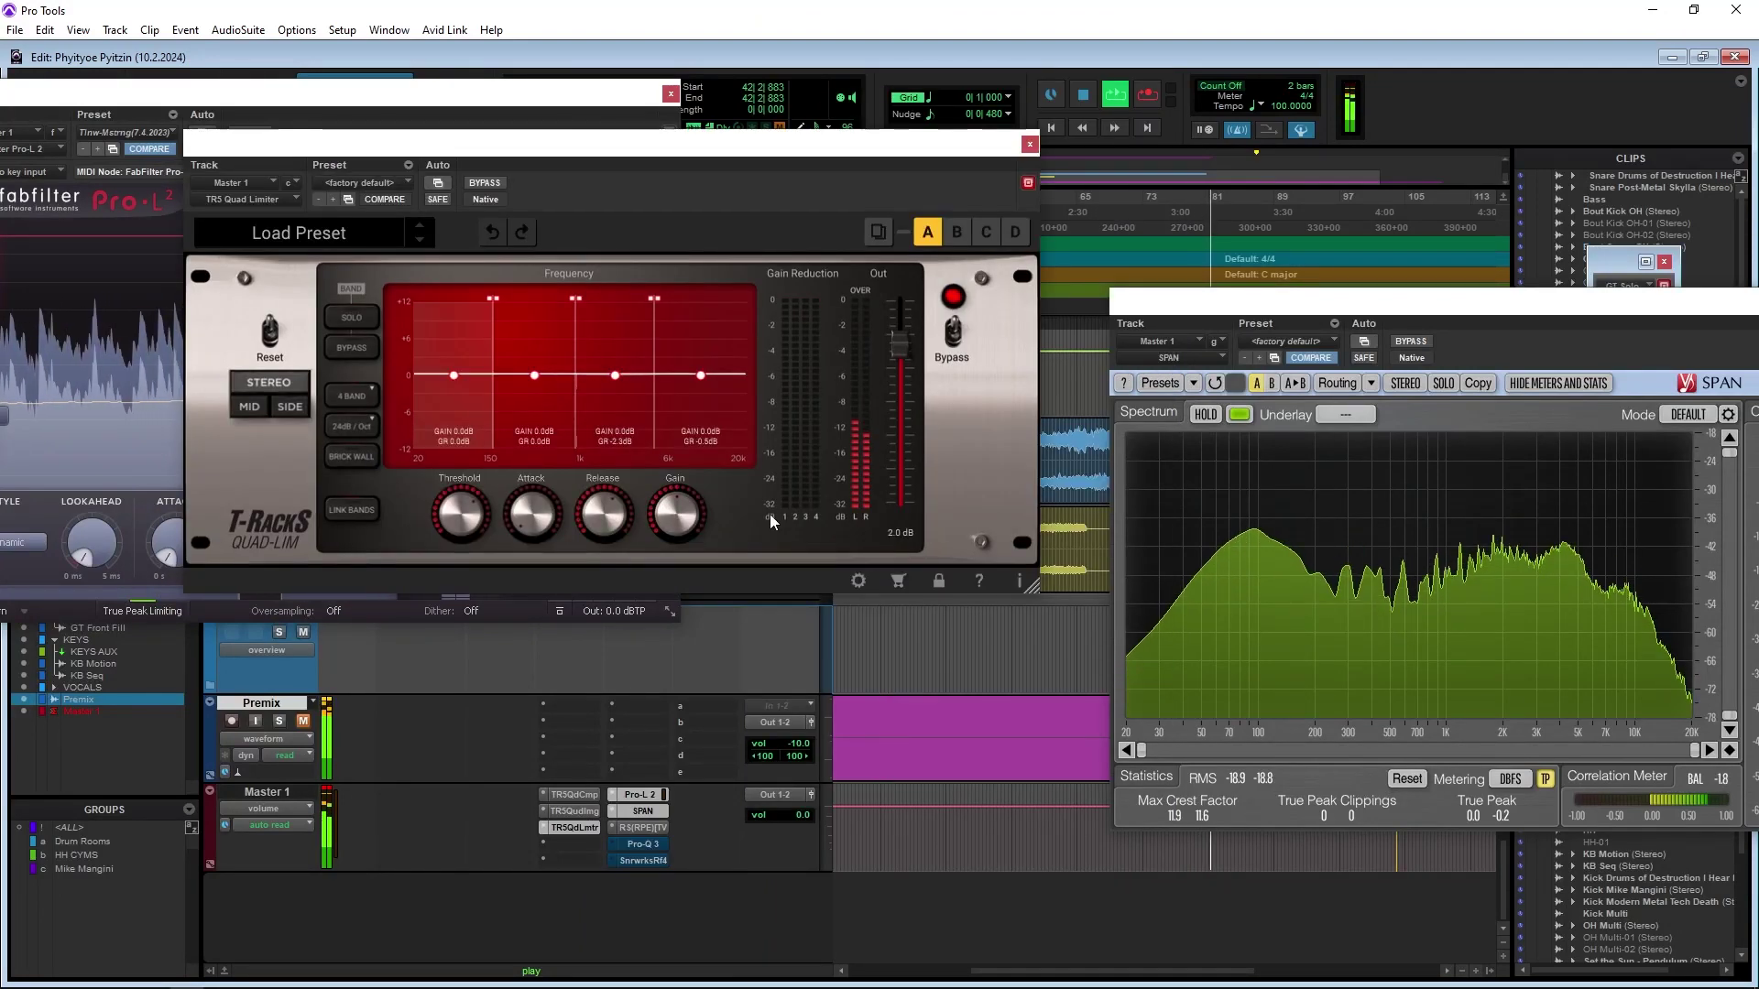
Rearrange the Quad Limiter and SPAN windows so both stay readable, and restart playback from about bar 81
{"action": "left_click_drag", "start_coordinate": [652, 152], "coordinate": [834, 133]}
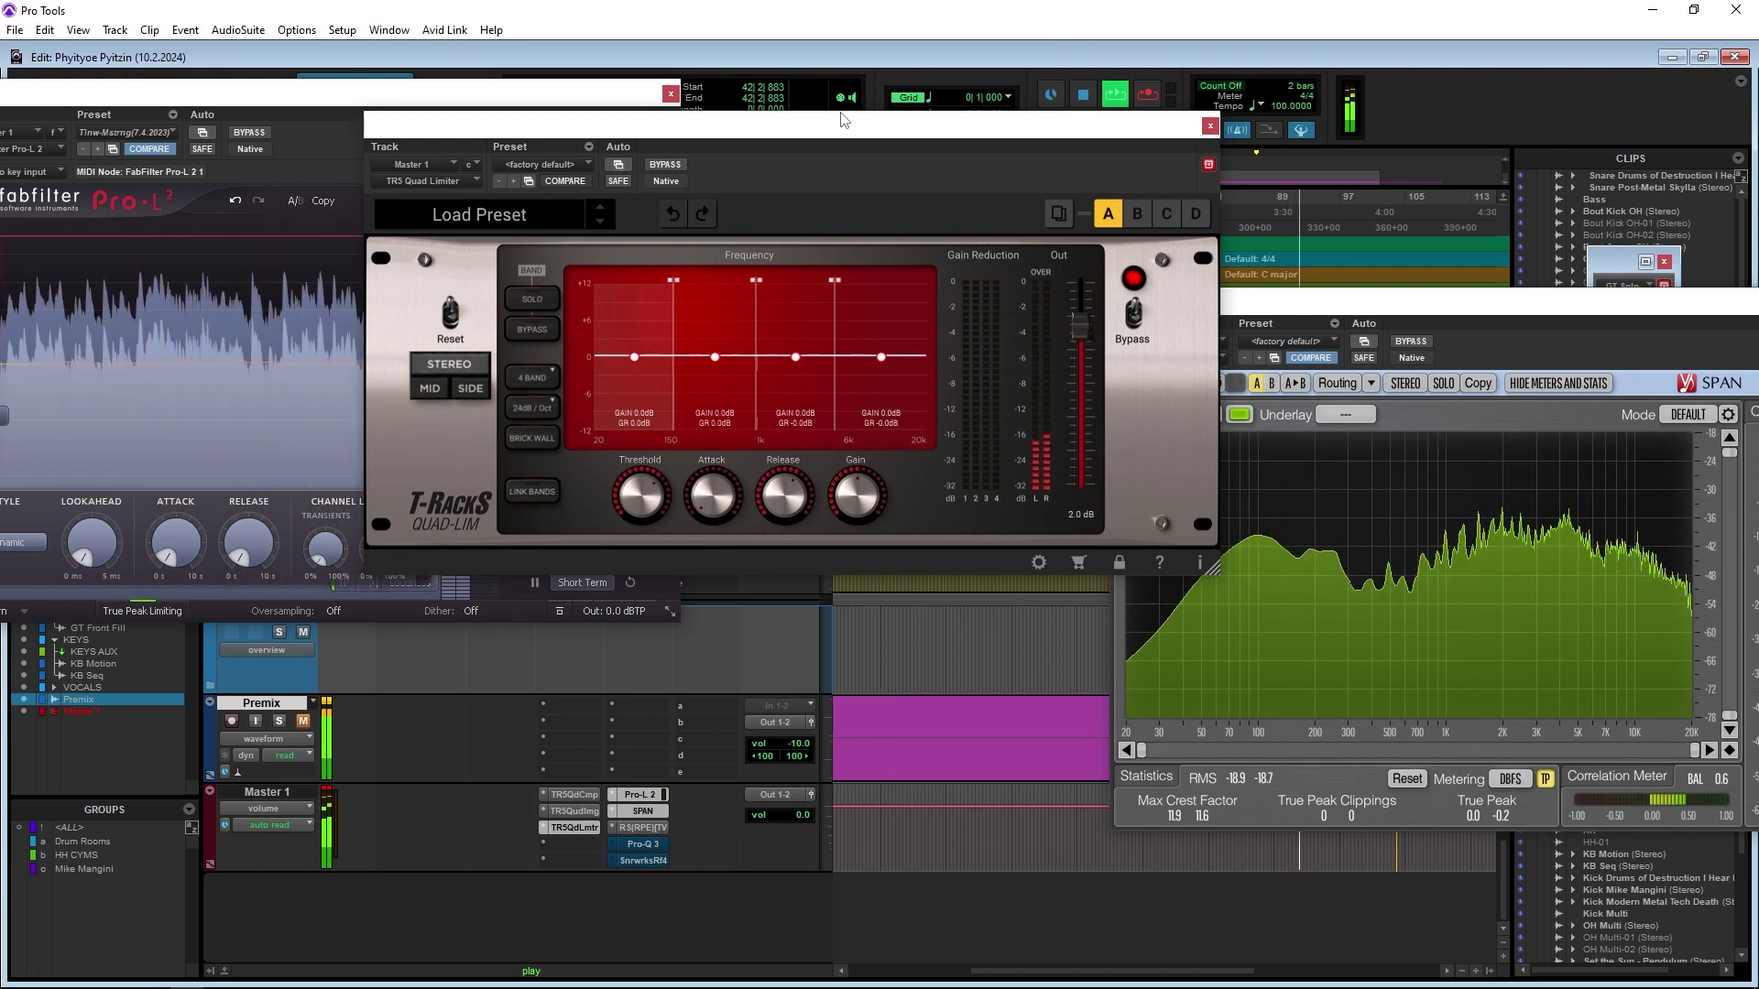
{"action": "left_click", "coordinate": [902, 394]}
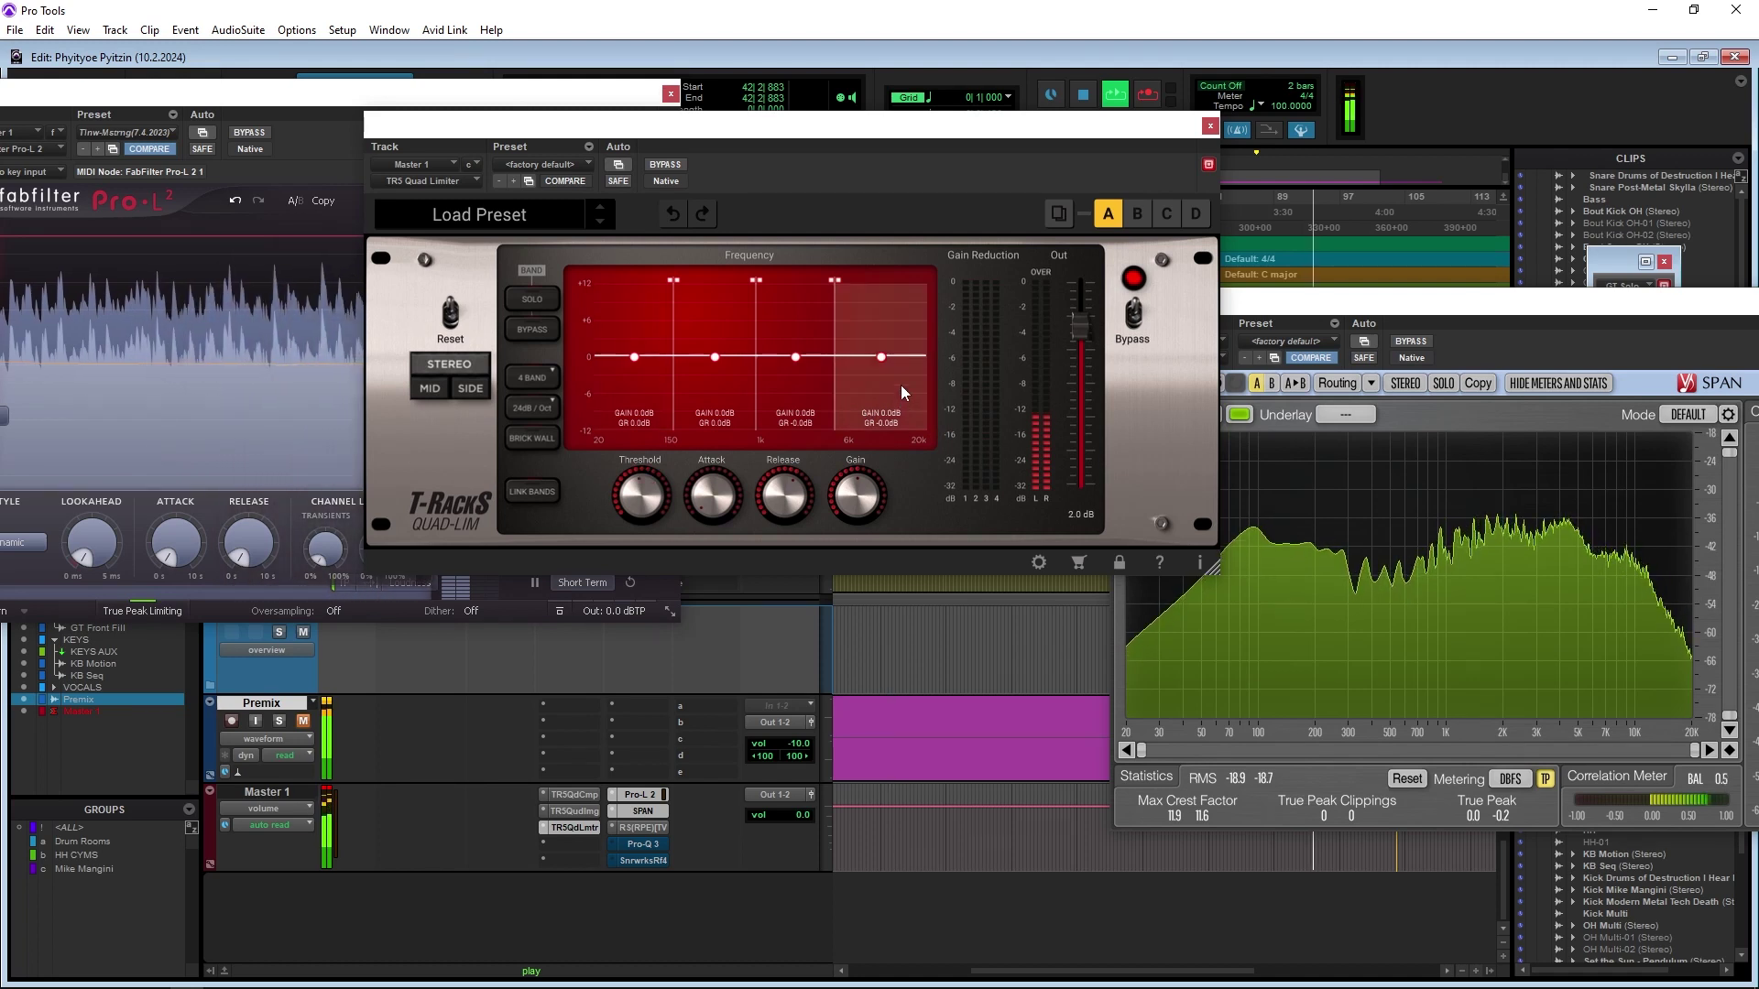
{"action": "mouse_move", "coordinate": [834, 510]}
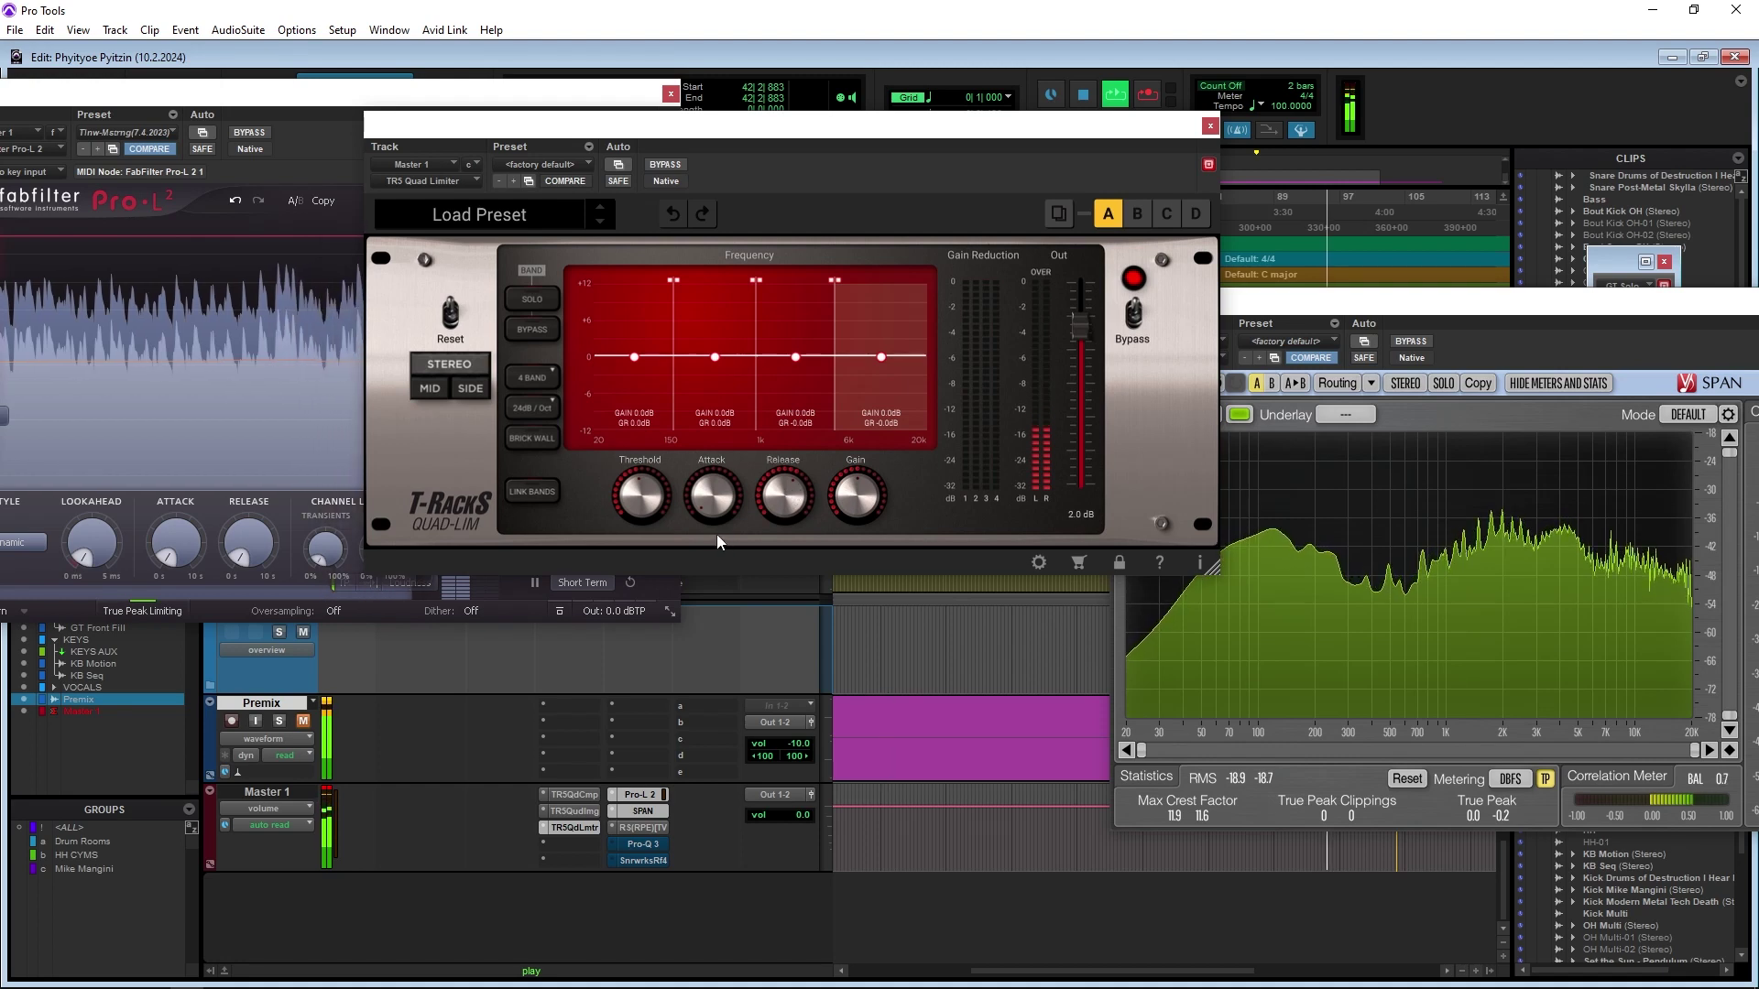
{"action": "left_click", "coordinate": [656, 403]}
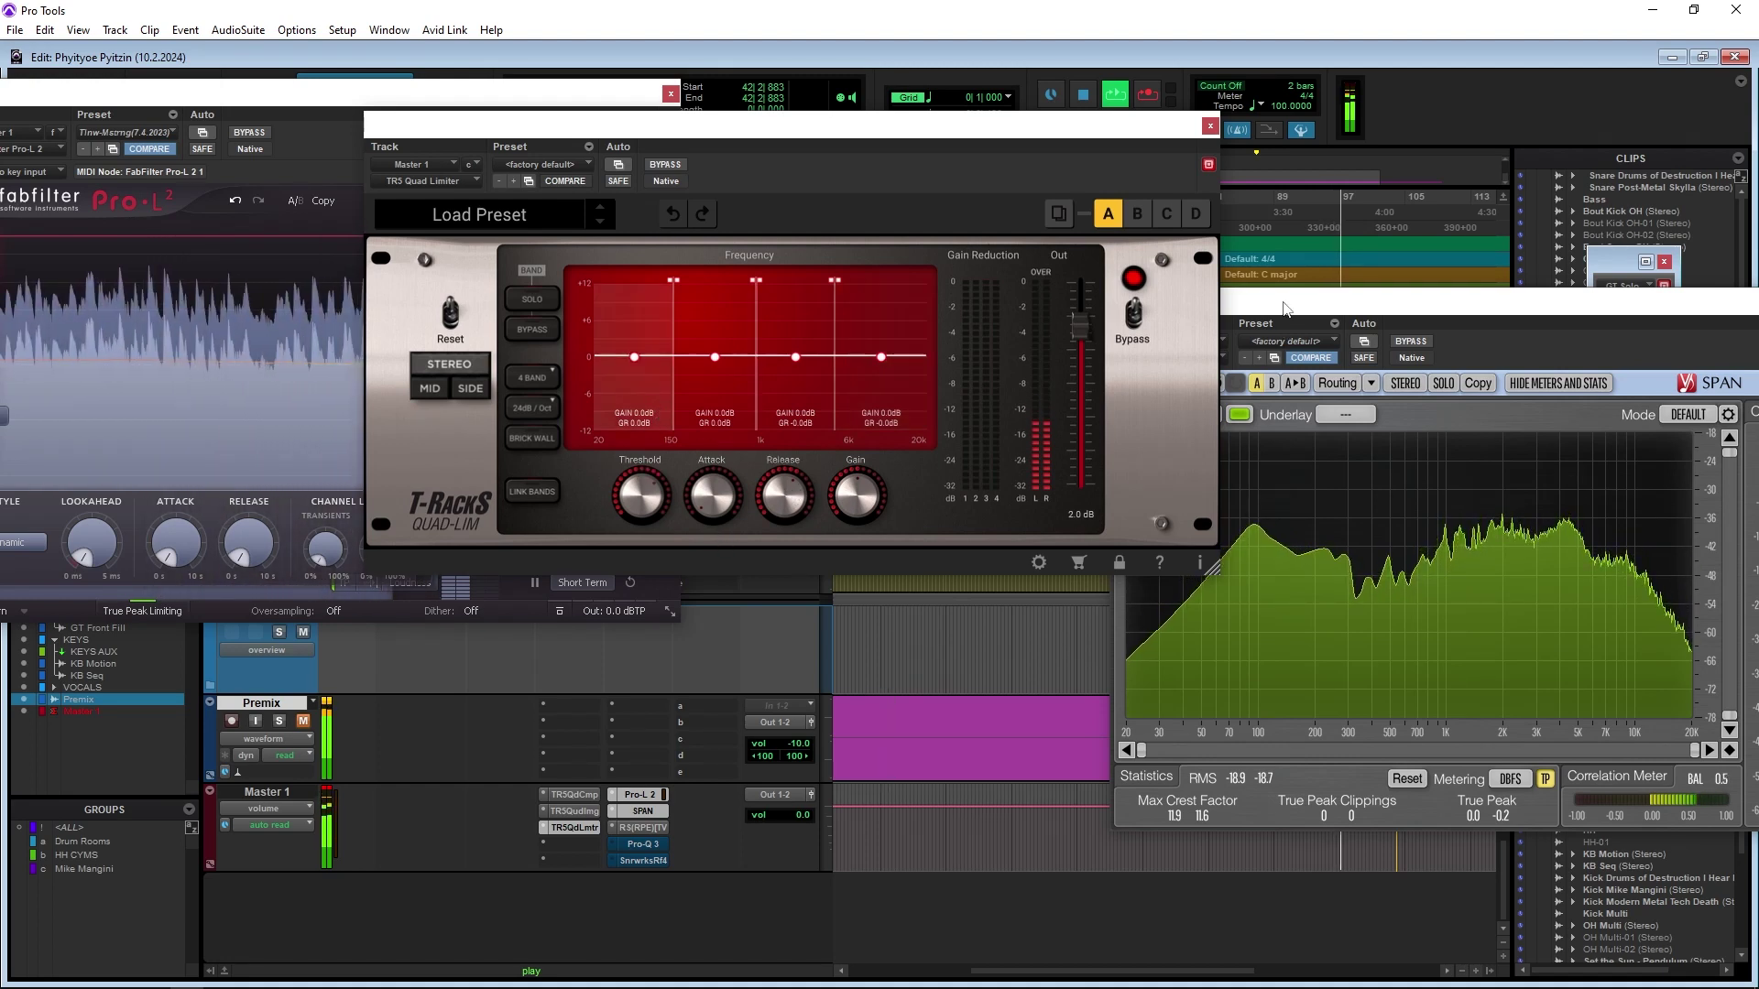
{"action": "left_click_drag", "start_coordinate": [1287, 311], "coordinate": [1520, 673]}
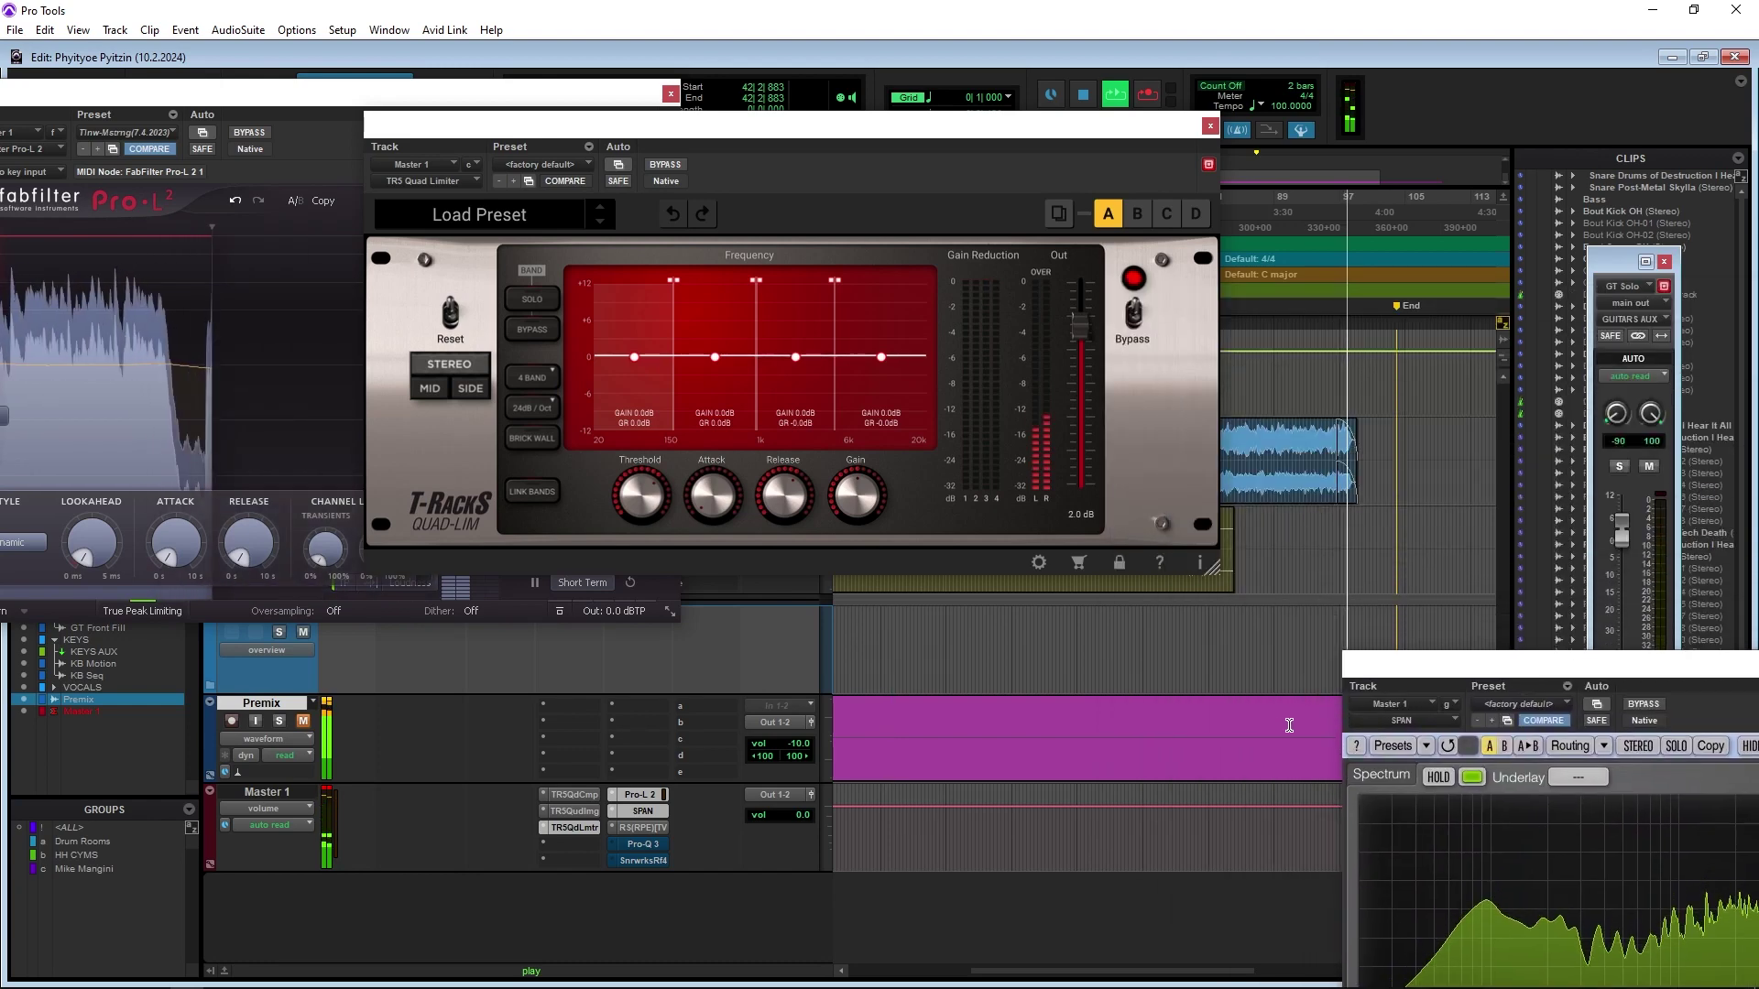
{"action": "left_click", "coordinate": [1192, 720]}
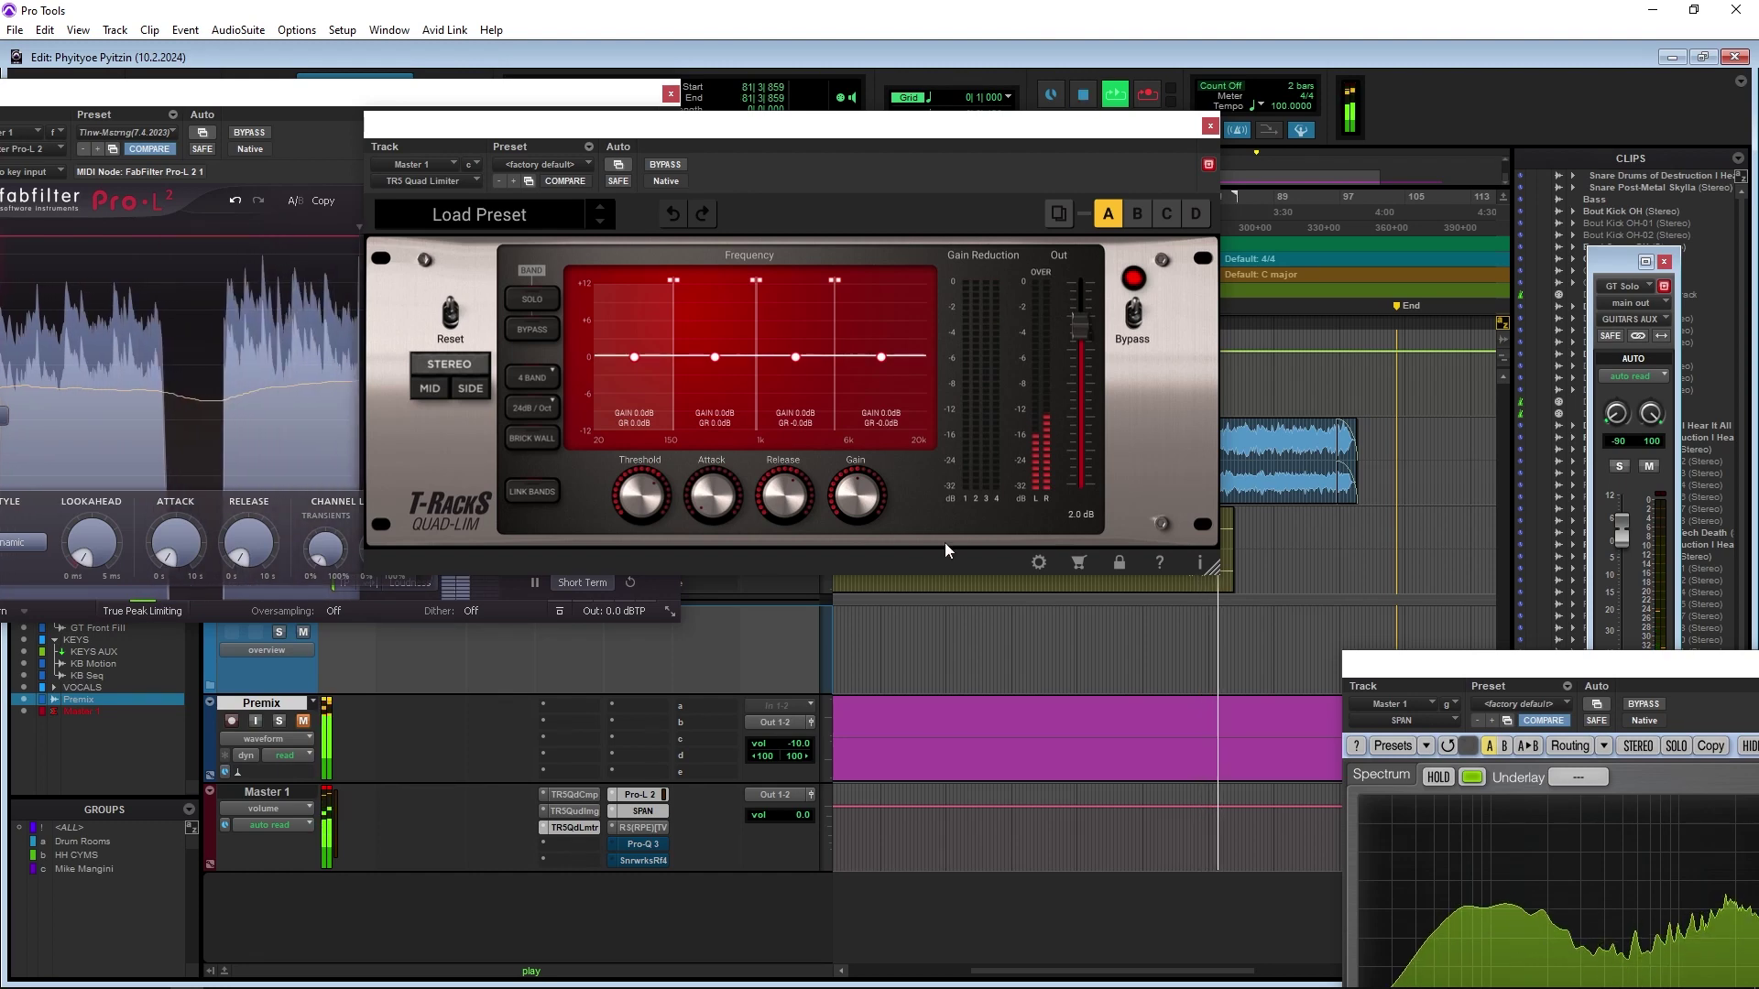
{"action": "left_click_drag", "start_coordinate": [1484, 669], "coordinate": [1419, 232]}
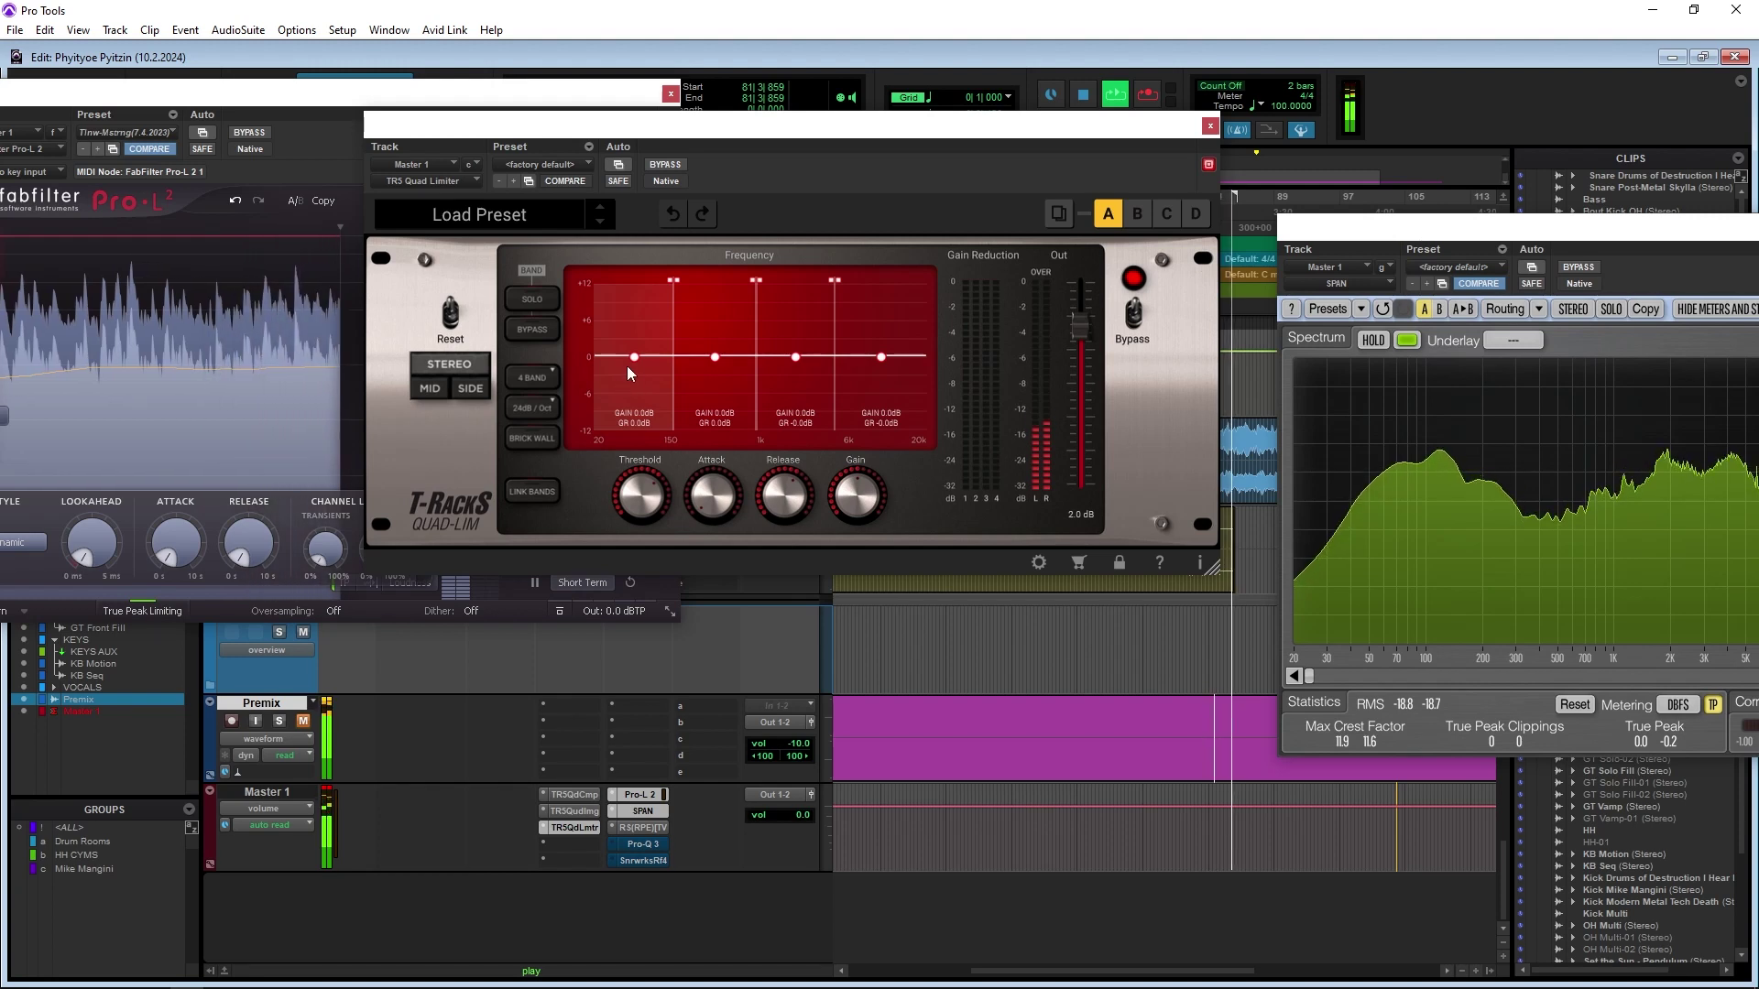
Set the threshold of the Quad Limiter's lowest band to about -17.8 dB
{"action": "mouse_move", "coordinate": [629, 502]}
{"action": "left_click_drag", "start_coordinate": [629, 502], "coordinate": [619, 564]}
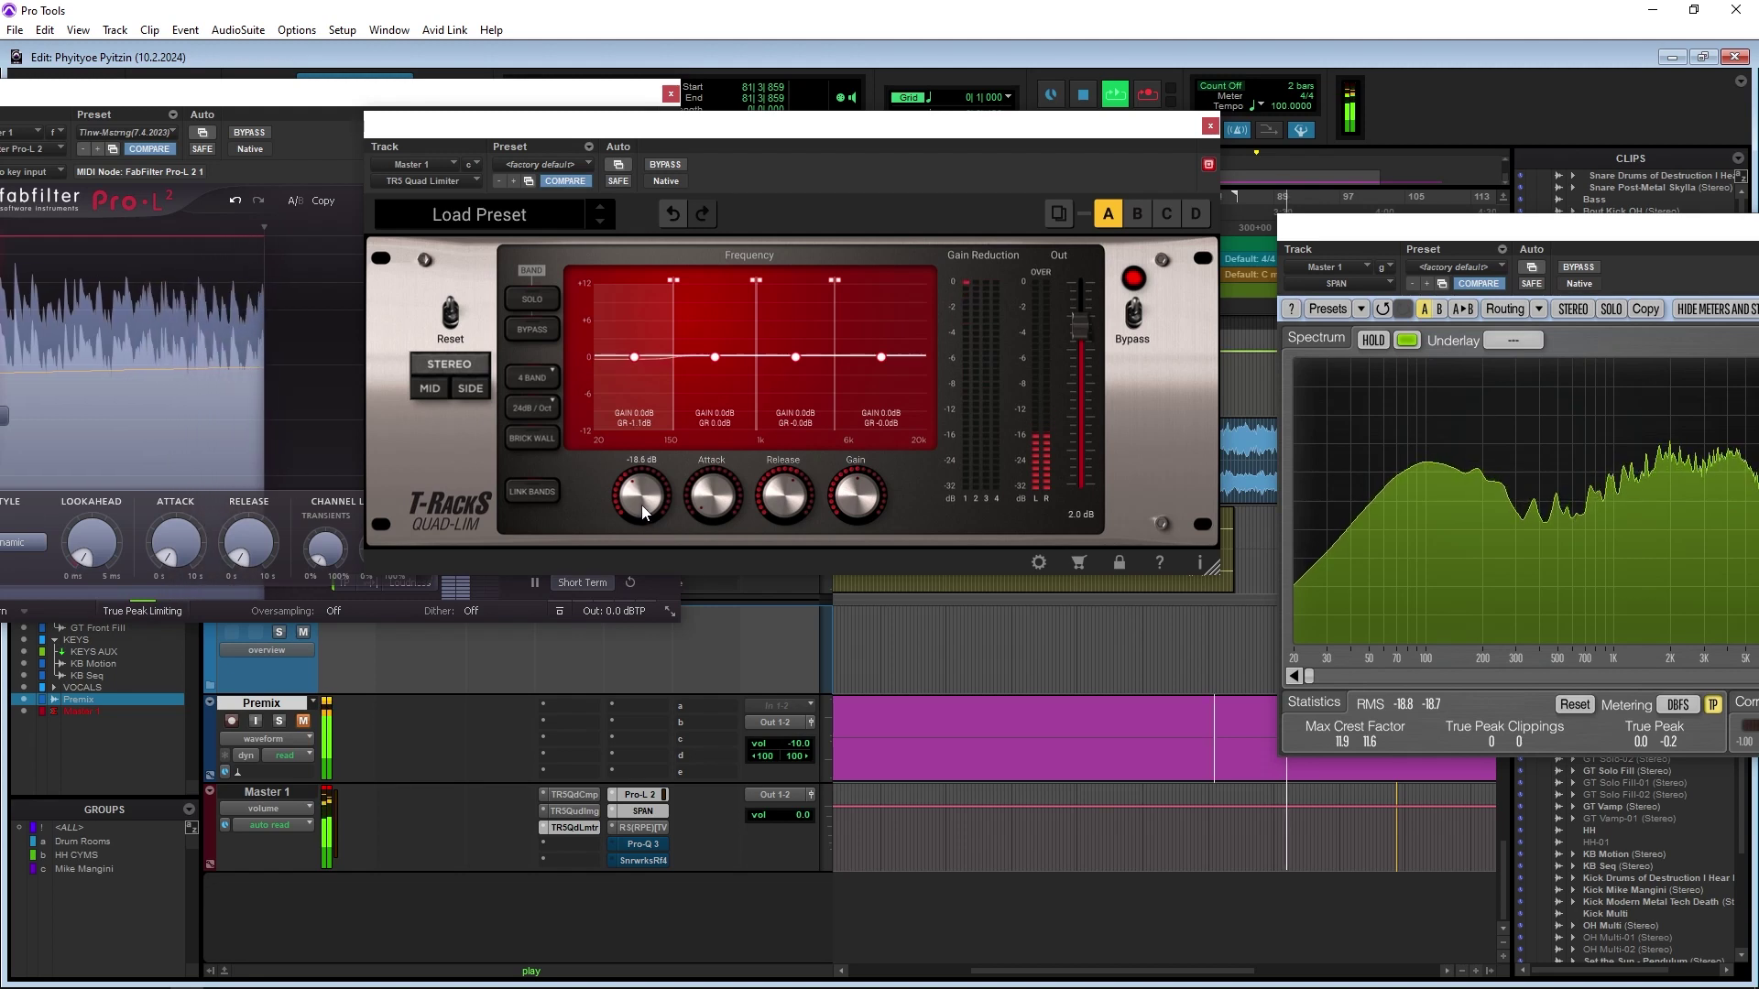
{"action": "scroll", "coordinate": [640, 504], "scroll_direction": "up", "scroll_amount": 1}
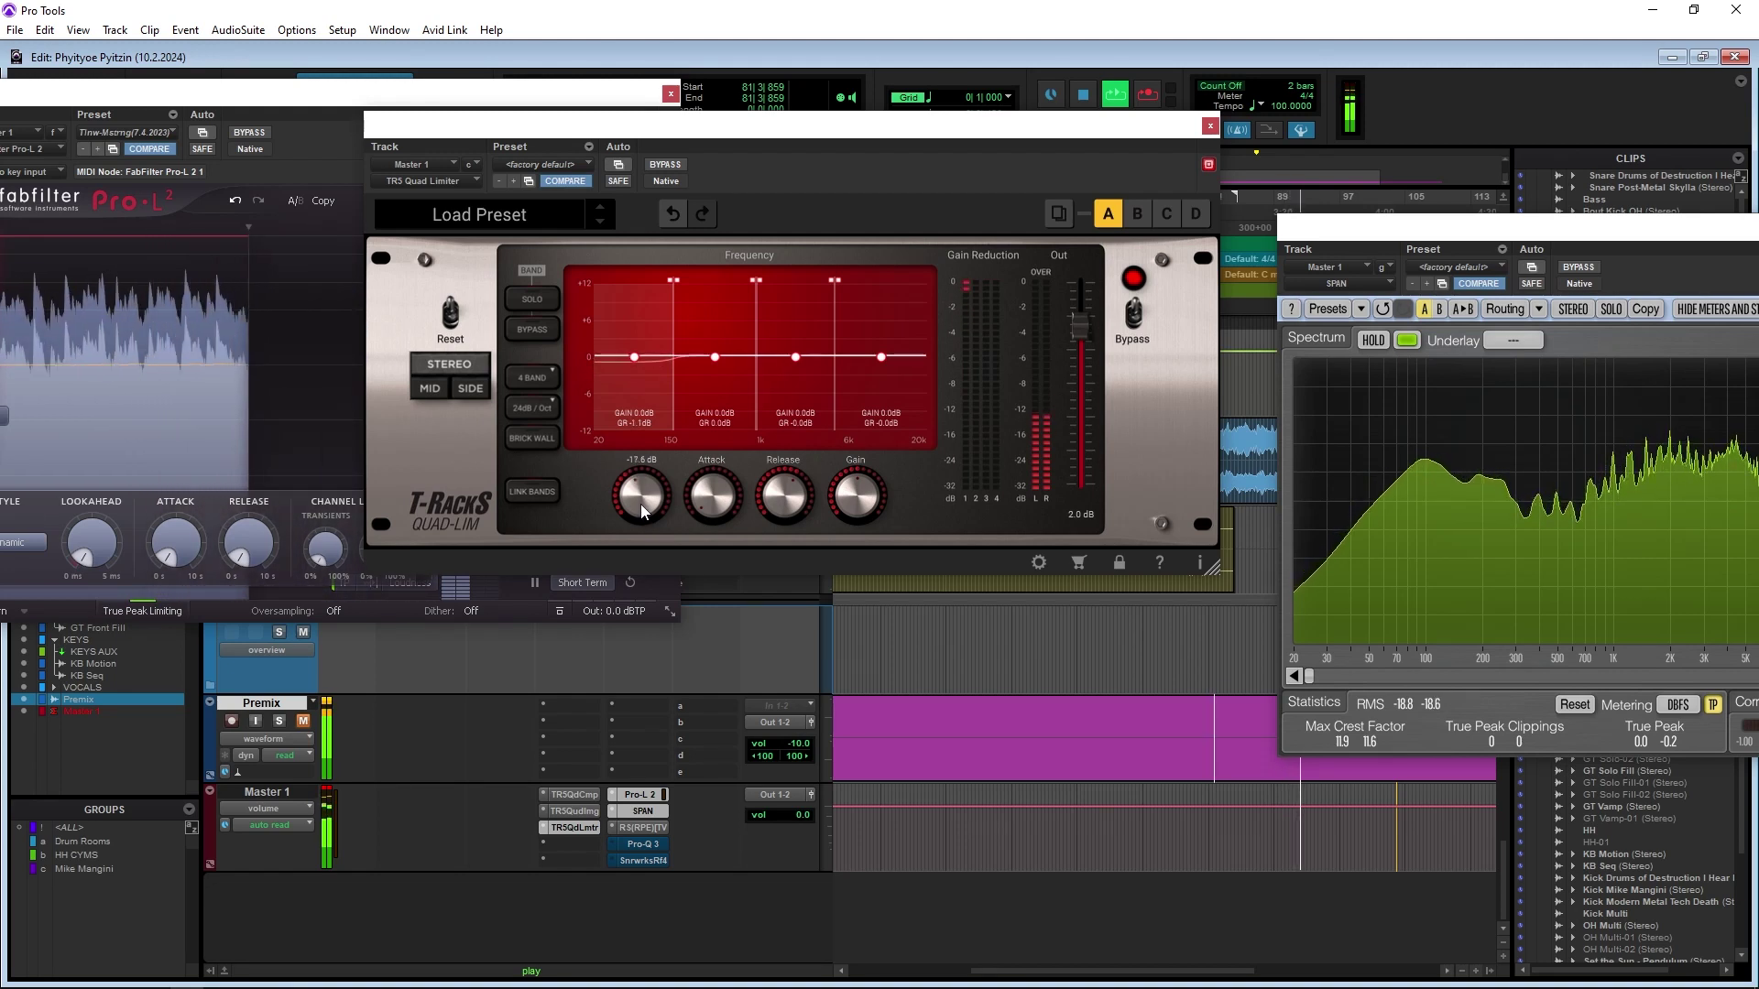
Lengthen the lowest band's attack to about 0.79 ms and raise its gain to 1.7 dB
{"action": "mouse_move", "coordinate": [709, 513]}
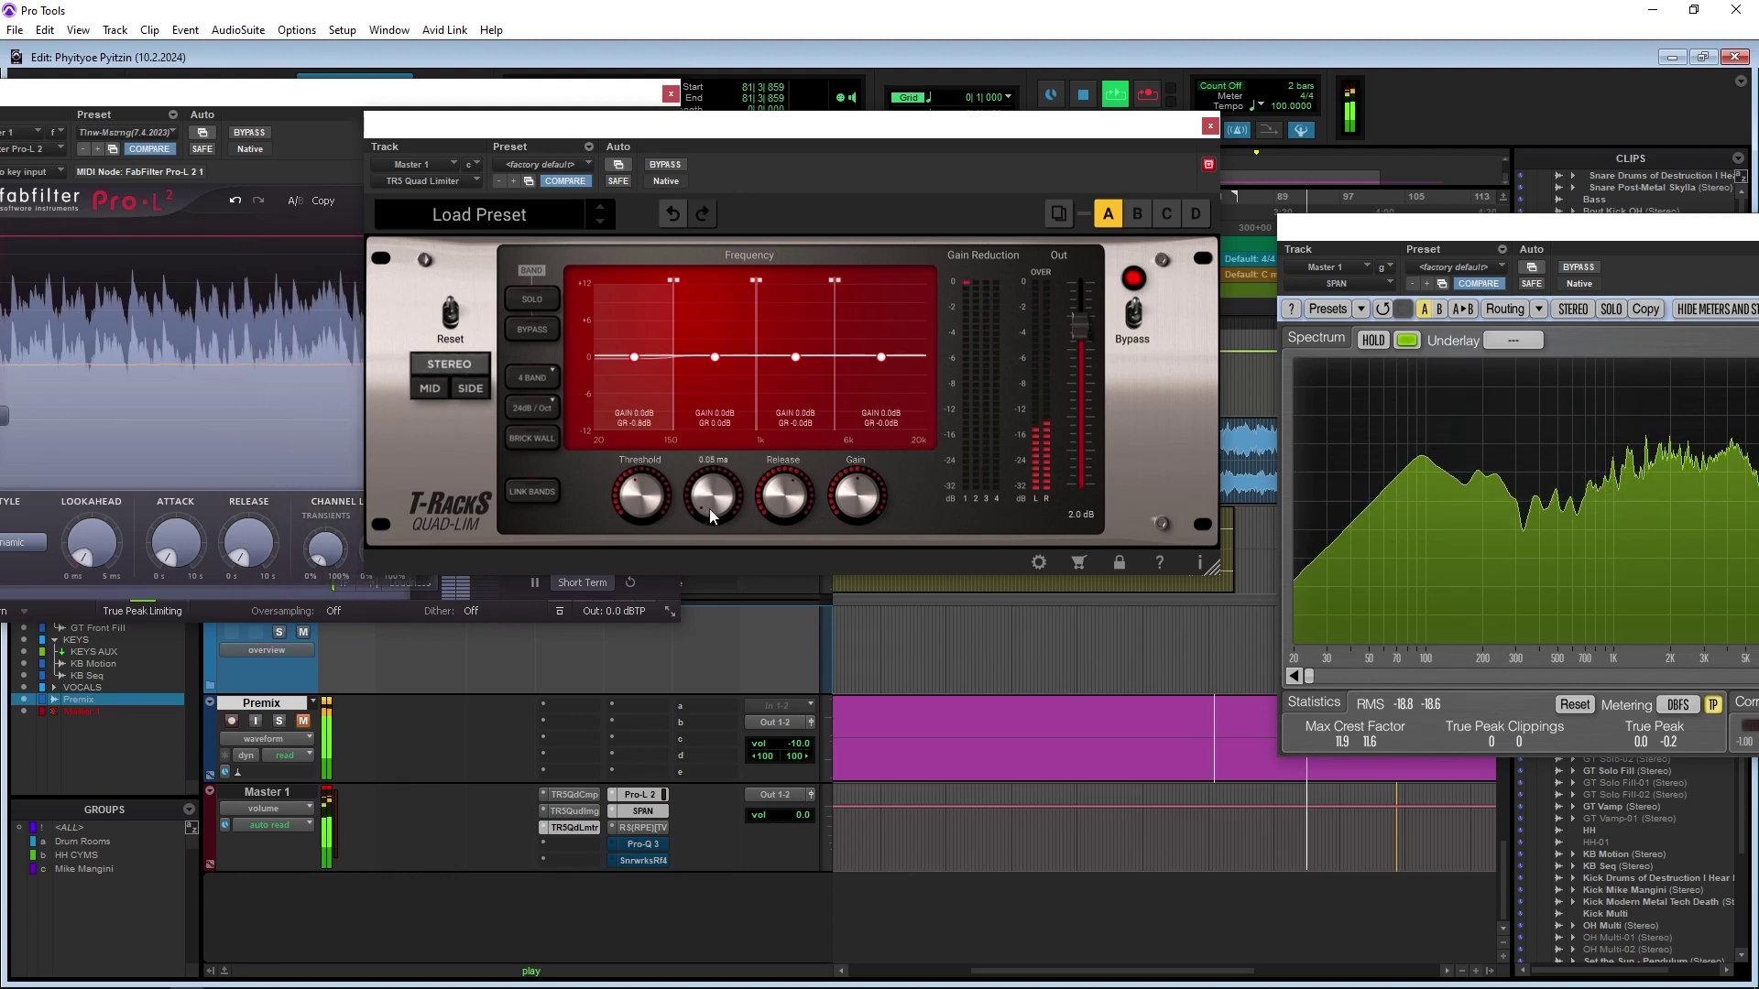
{"action": "left_click_drag", "start_coordinate": [710, 509], "coordinate": [710, 504]}
{"action": "scroll", "coordinate": [710, 502], "scroll_direction": "up", "scroll_amount": 5}
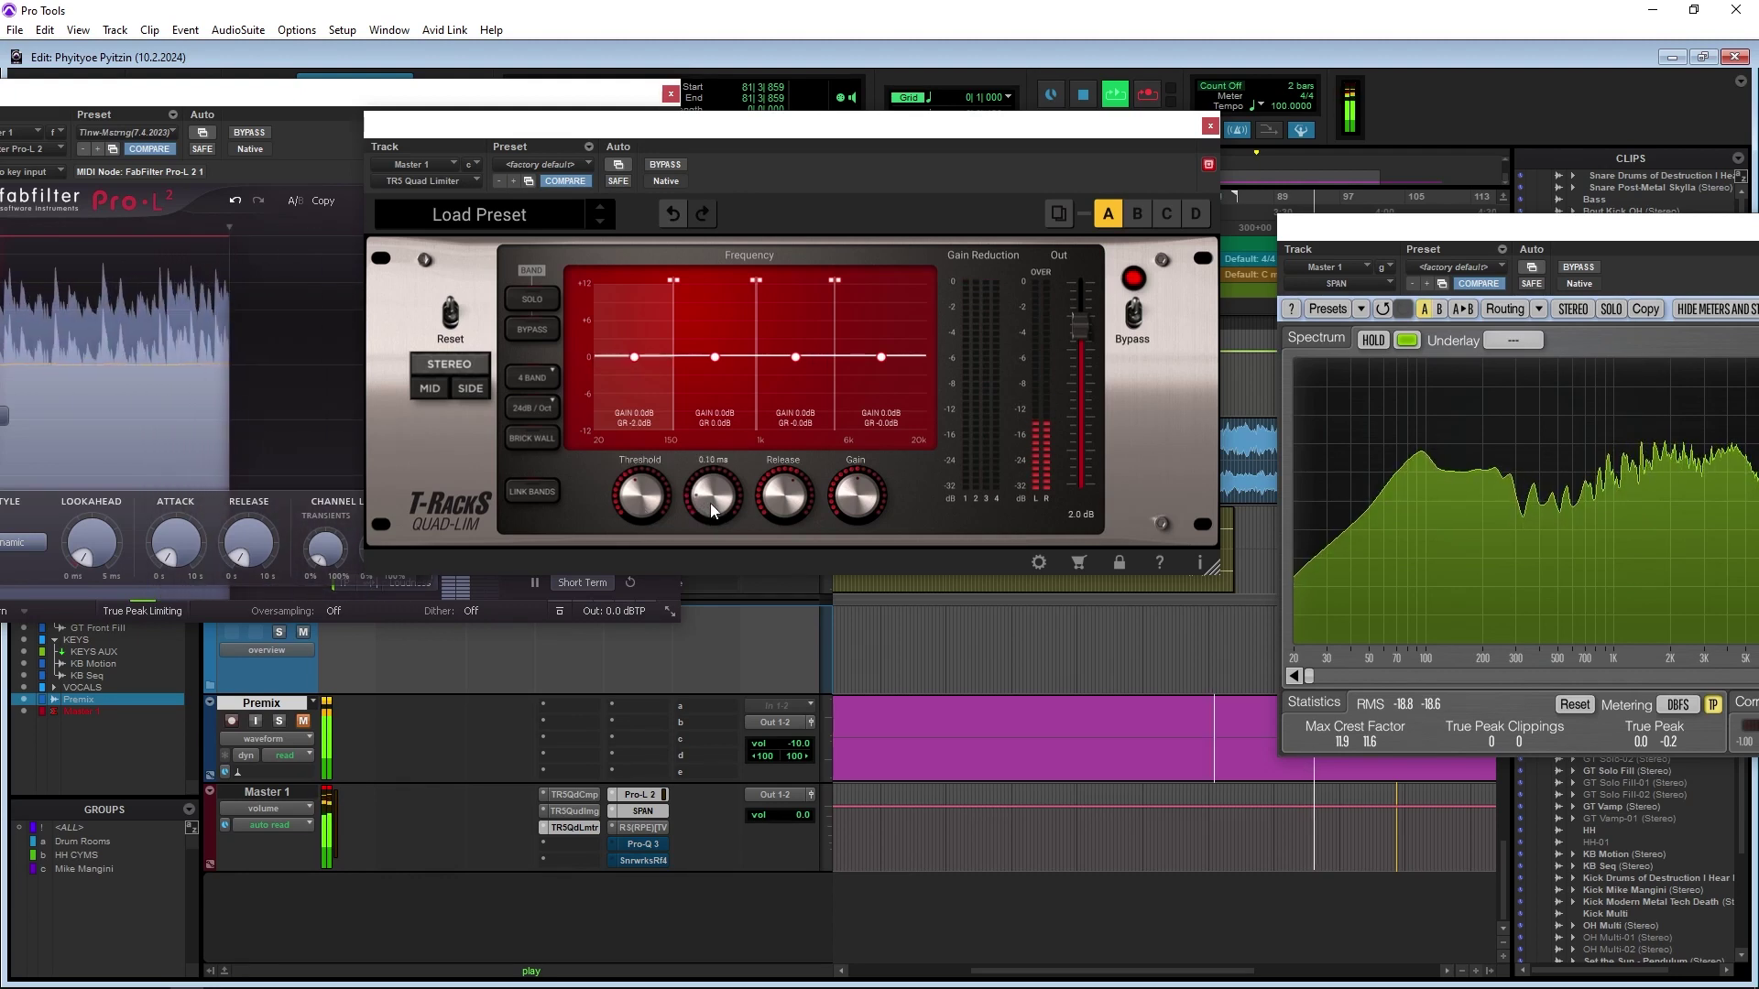
{"action": "scroll", "coordinate": [711, 503], "scroll_direction": "up", "scroll_amount": 2}
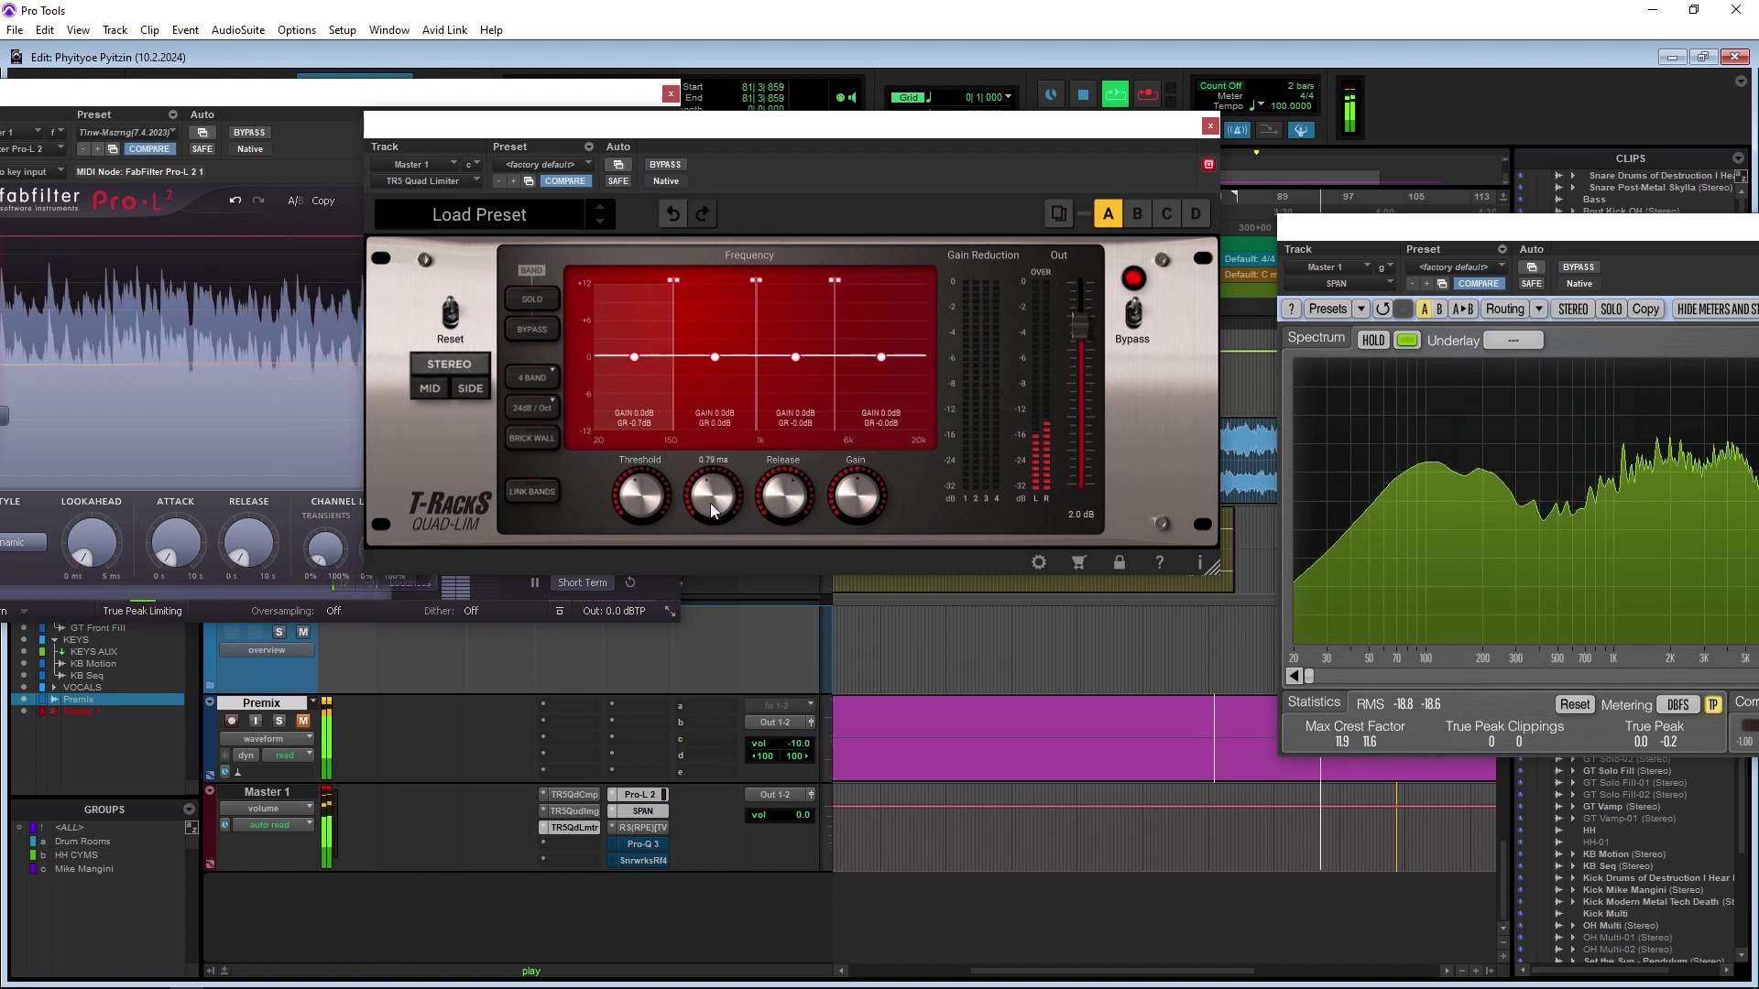
{"action": "mouse_move", "coordinate": [779, 502]}
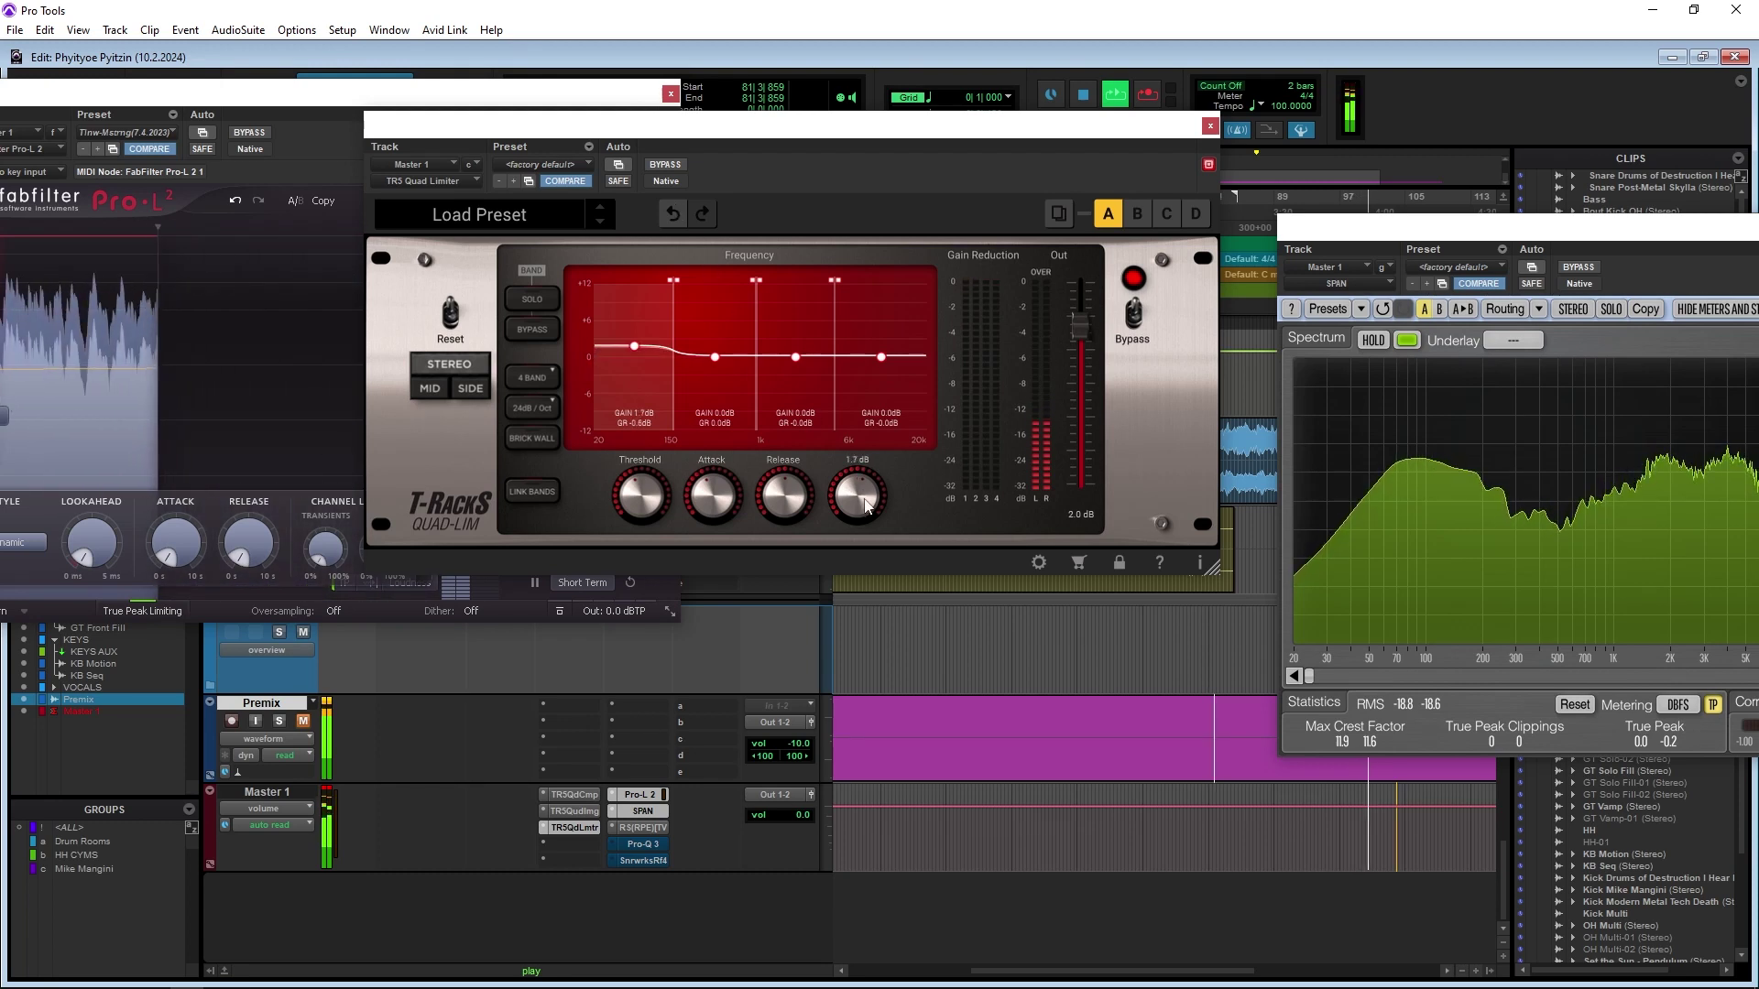
{"action": "scroll", "coordinate": [865, 505], "scroll_direction": "up", "scroll_amount": 3}
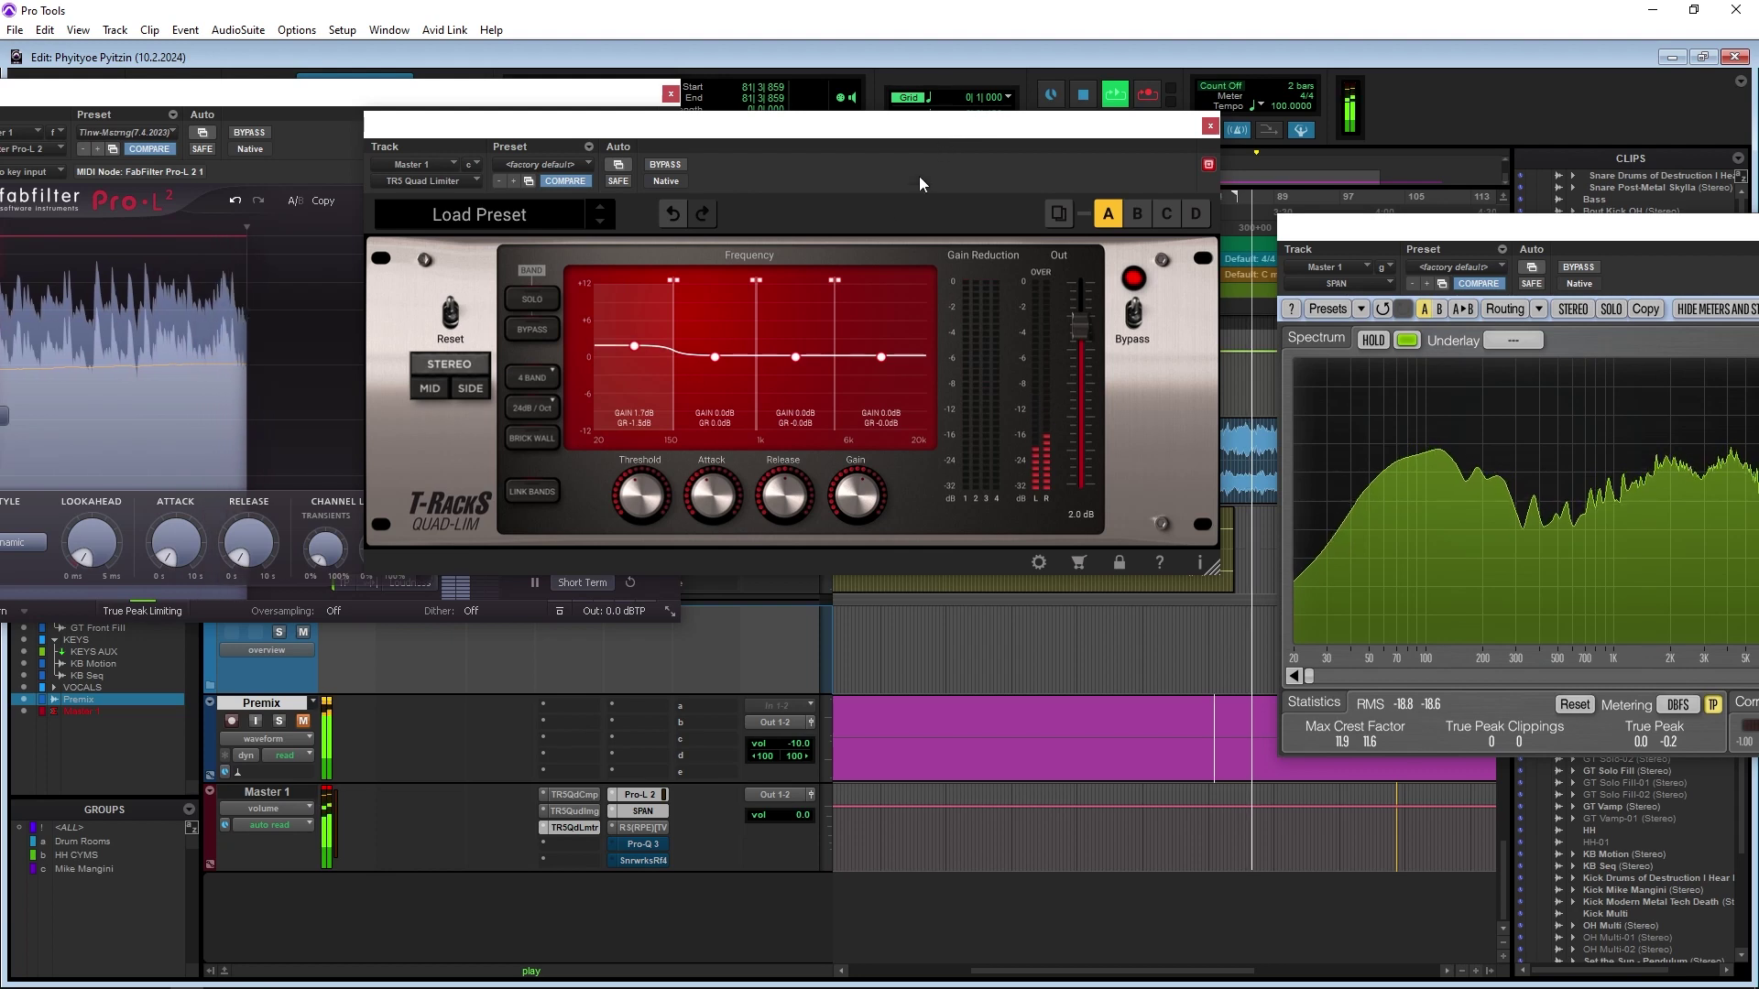
Select the Quad Limiter's second band and lower its threshold to slightly below -18.7 dB
{"action": "left_click", "coordinate": [707, 322]}
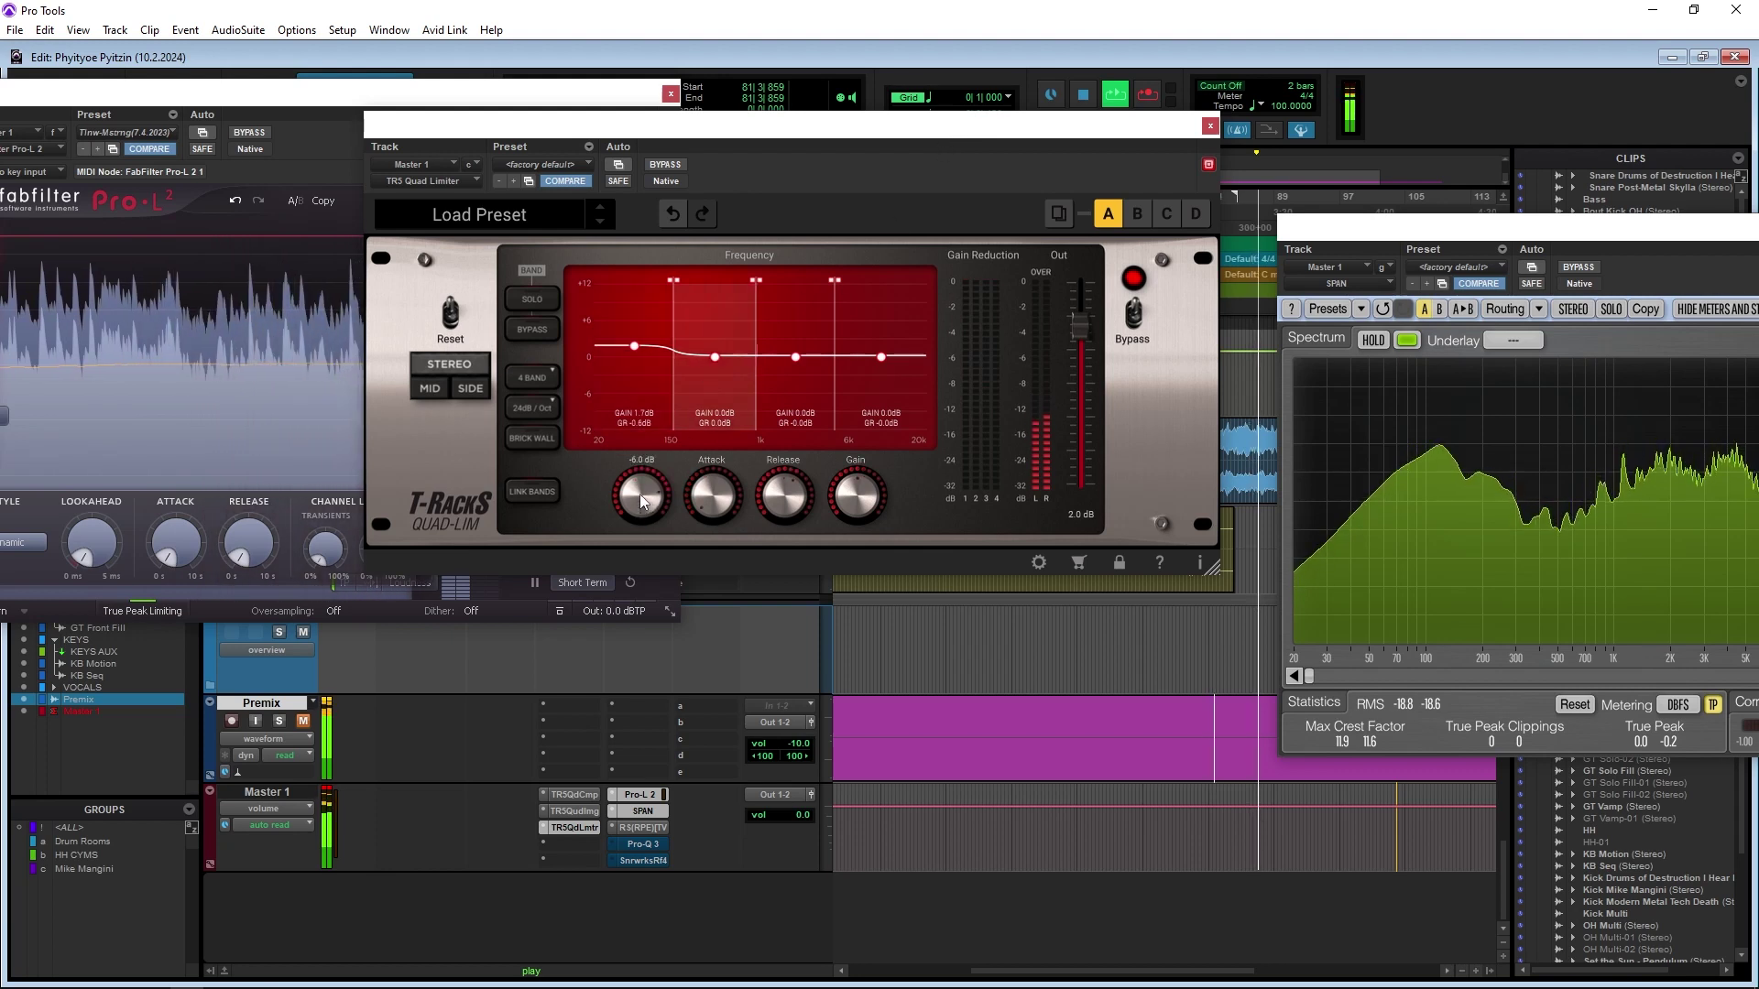
{"action": "scroll", "coordinate": [640, 494], "scroll_direction": "down", "scroll_amount": 3}
{"action": "scroll", "coordinate": [639, 493], "scroll_direction": "down", "scroll_amount": 9}
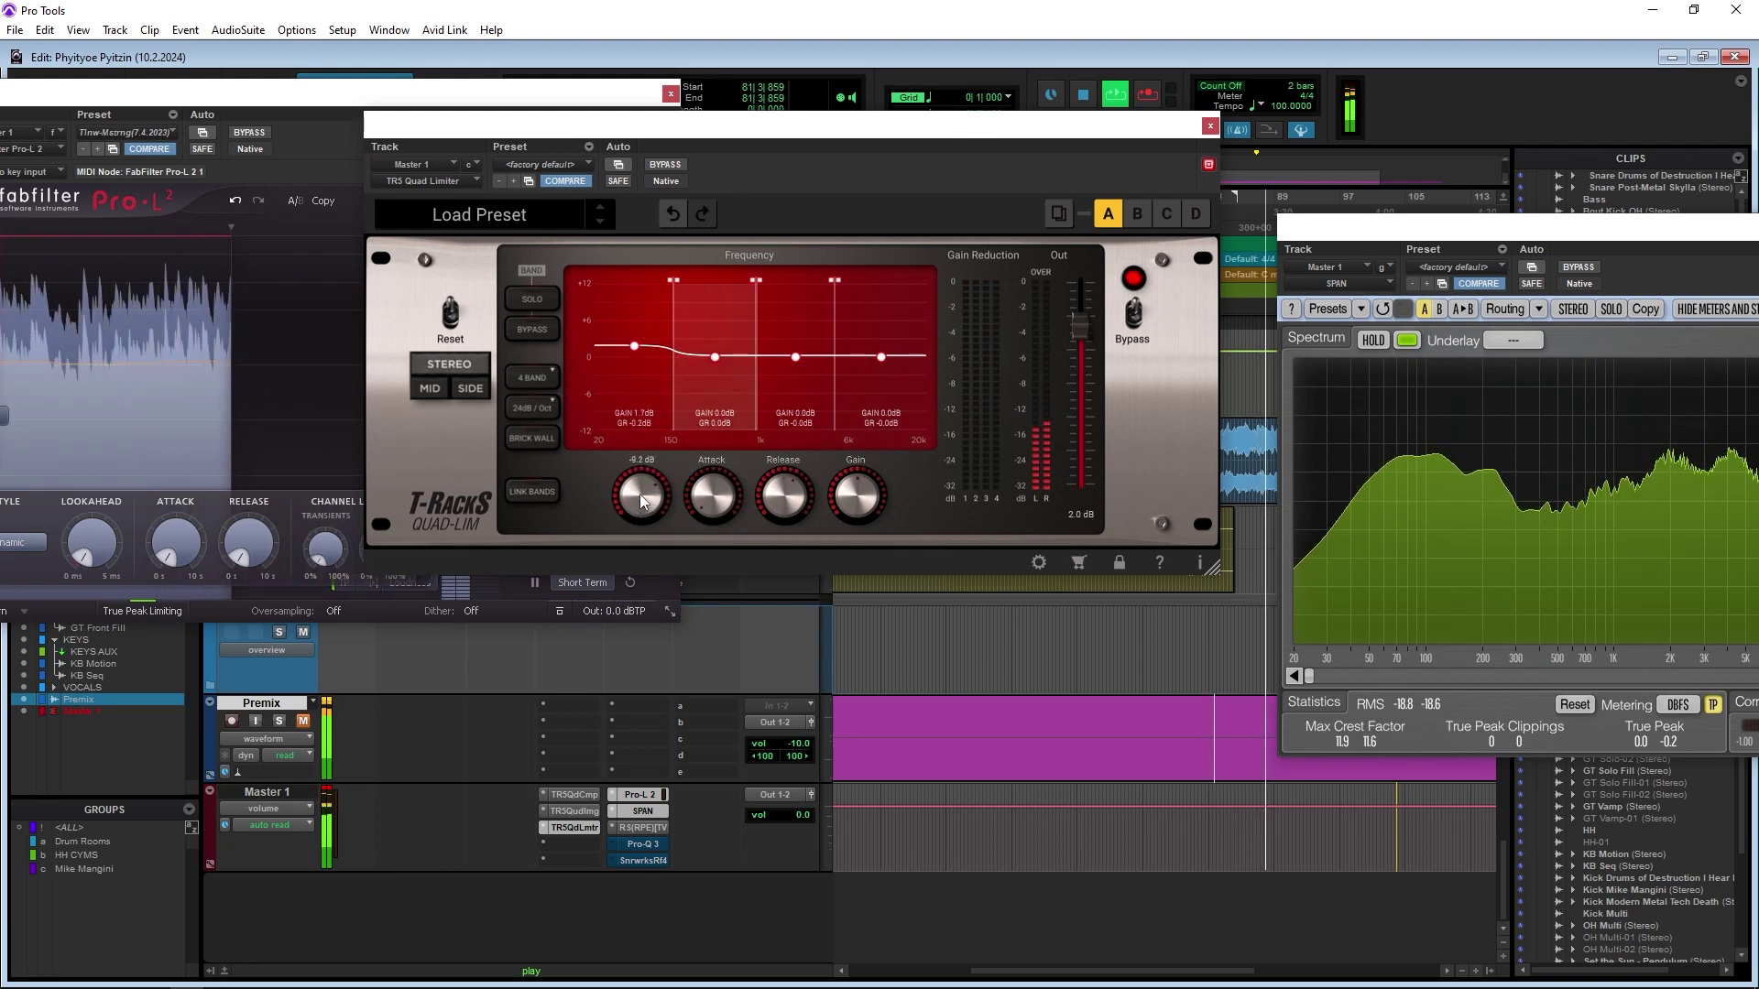
{"action": "scroll", "coordinate": [639, 492], "scroll_direction": "down", "scroll_amount": 9}
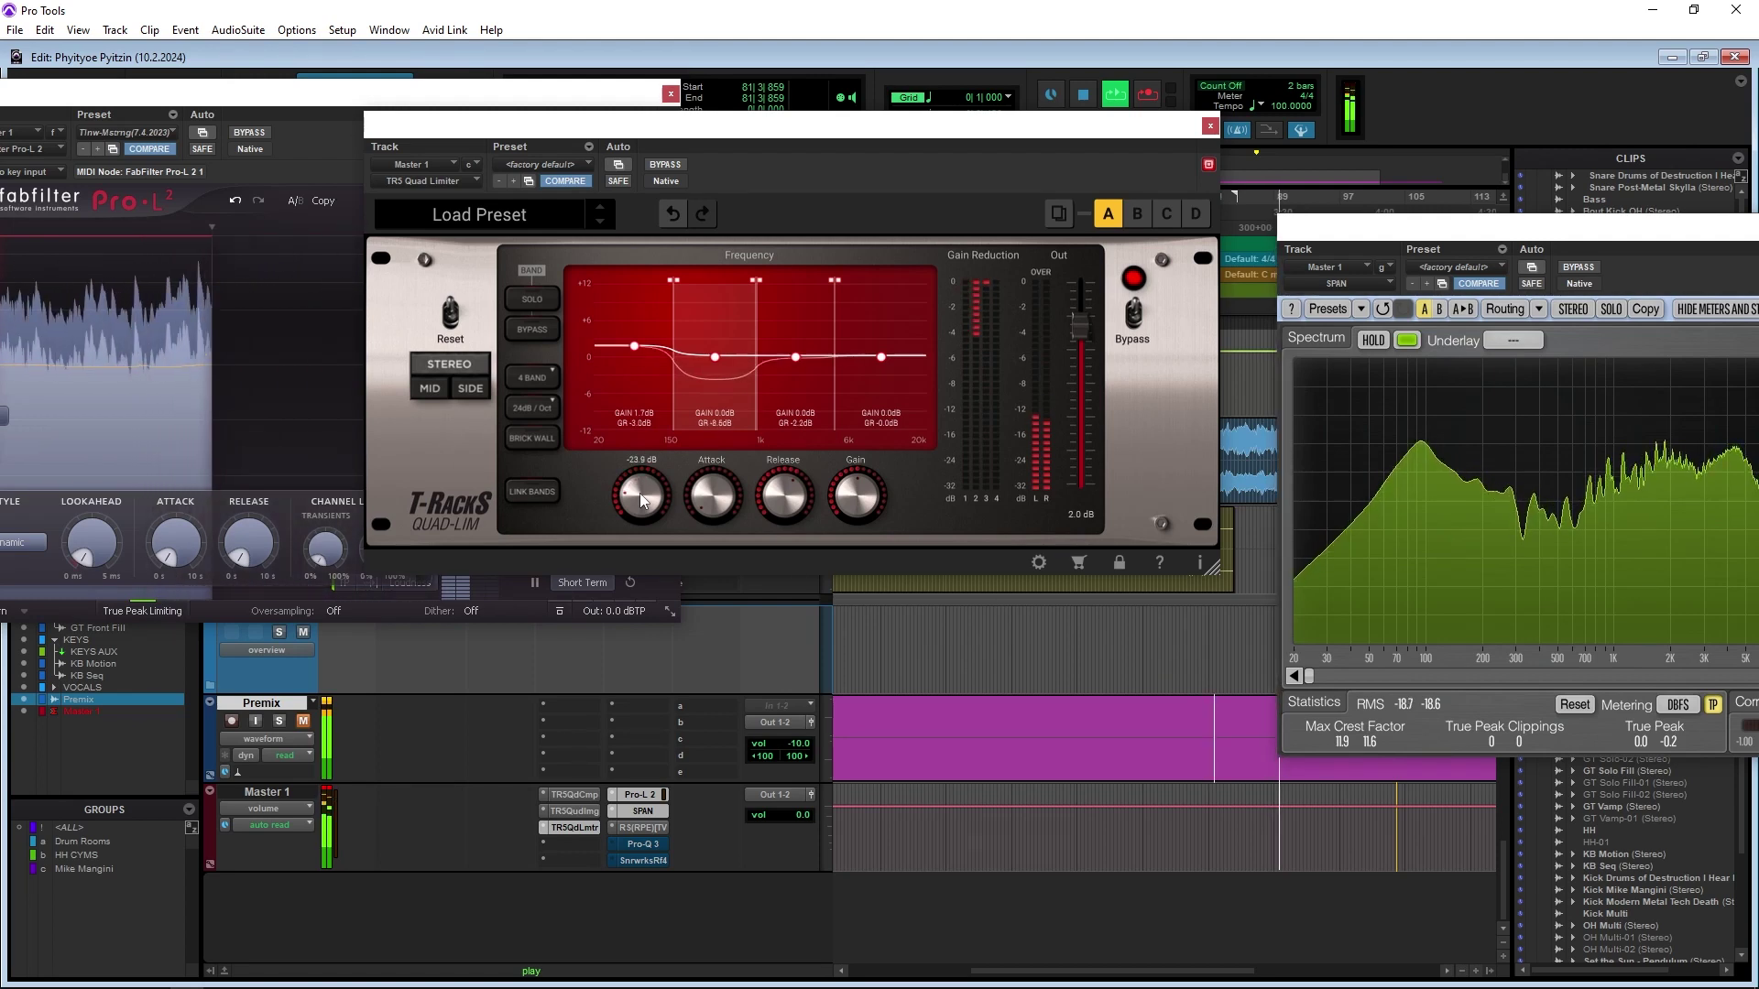
{"action": "scroll", "coordinate": [640, 493], "scroll_direction": "up", "scroll_amount": 2}
{"action": "scroll", "coordinate": [639, 493], "scroll_direction": "up", "scroll_amount": 1}
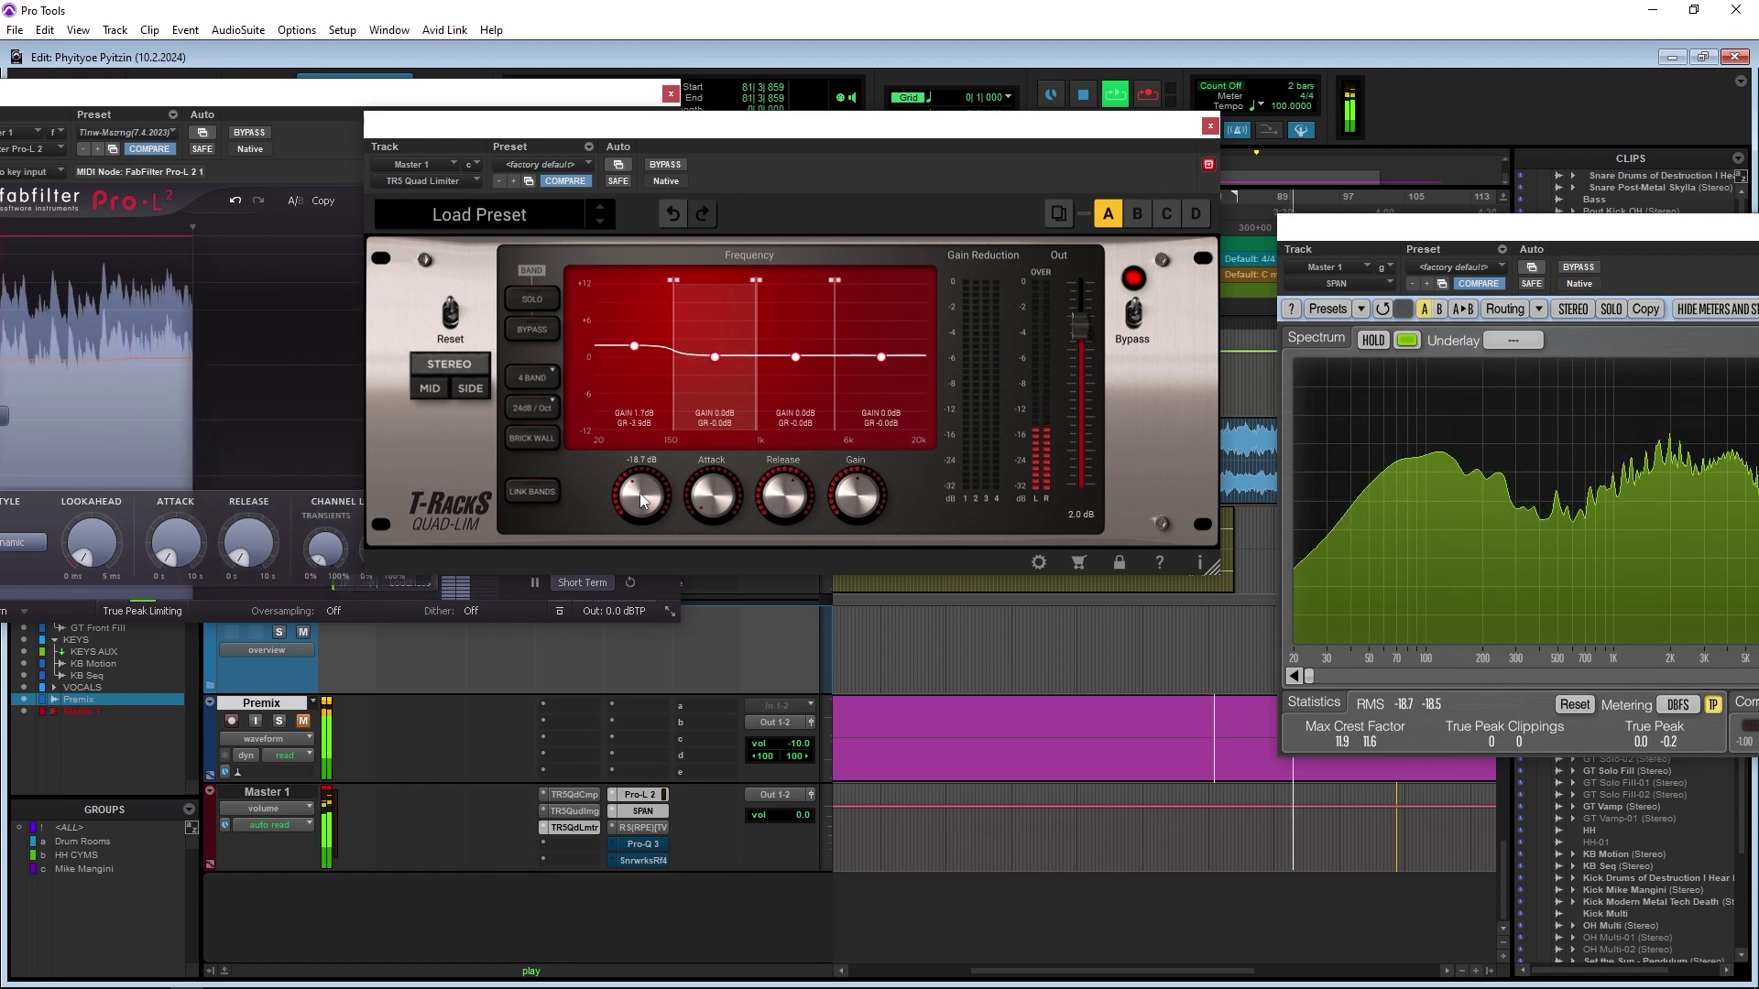
{"action": "scroll", "coordinate": [639, 492], "scroll_direction": "down", "scroll_amount": 1}
{"action": "scroll", "coordinate": [639, 493], "scroll_direction": "down", "scroll_amount": 2}
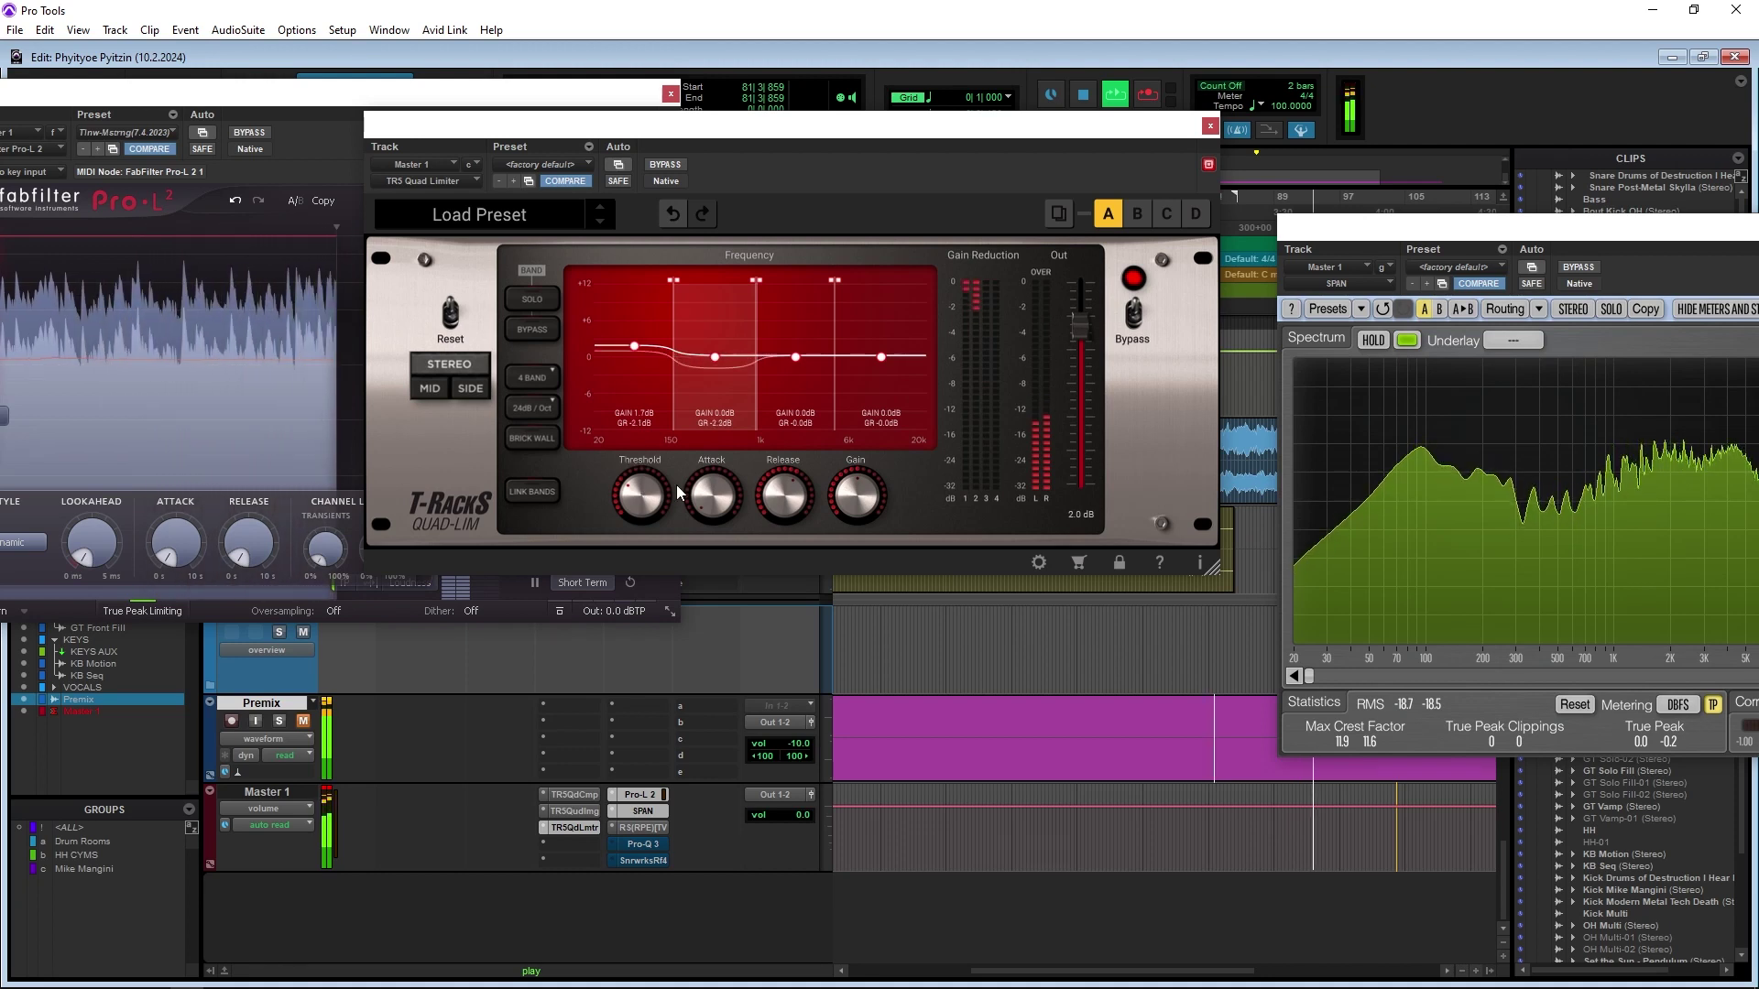
Lengthen the second band's attack, try a 0.8 dB gain boost, and return its gain to 0.0 dB
{"action": "mouse_move", "coordinate": [724, 493]}
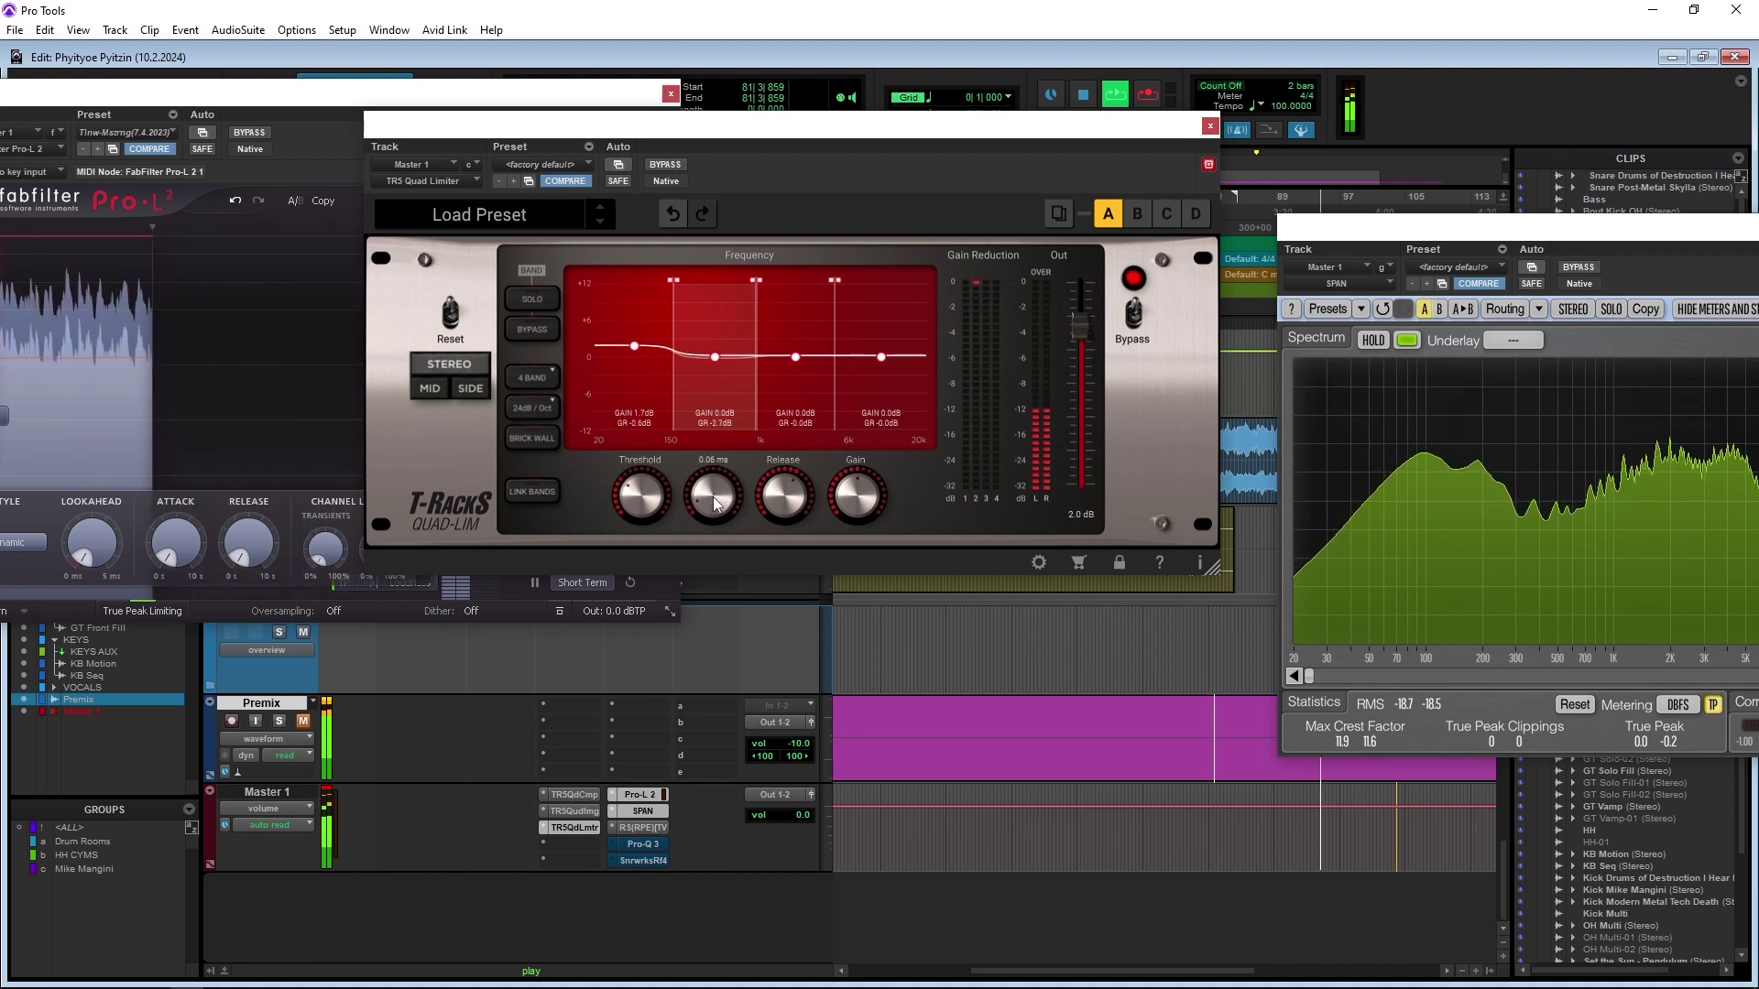
{"action": "scroll", "coordinate": [713, 498], "scroll_direction": "up", "scroll_amount": 2}
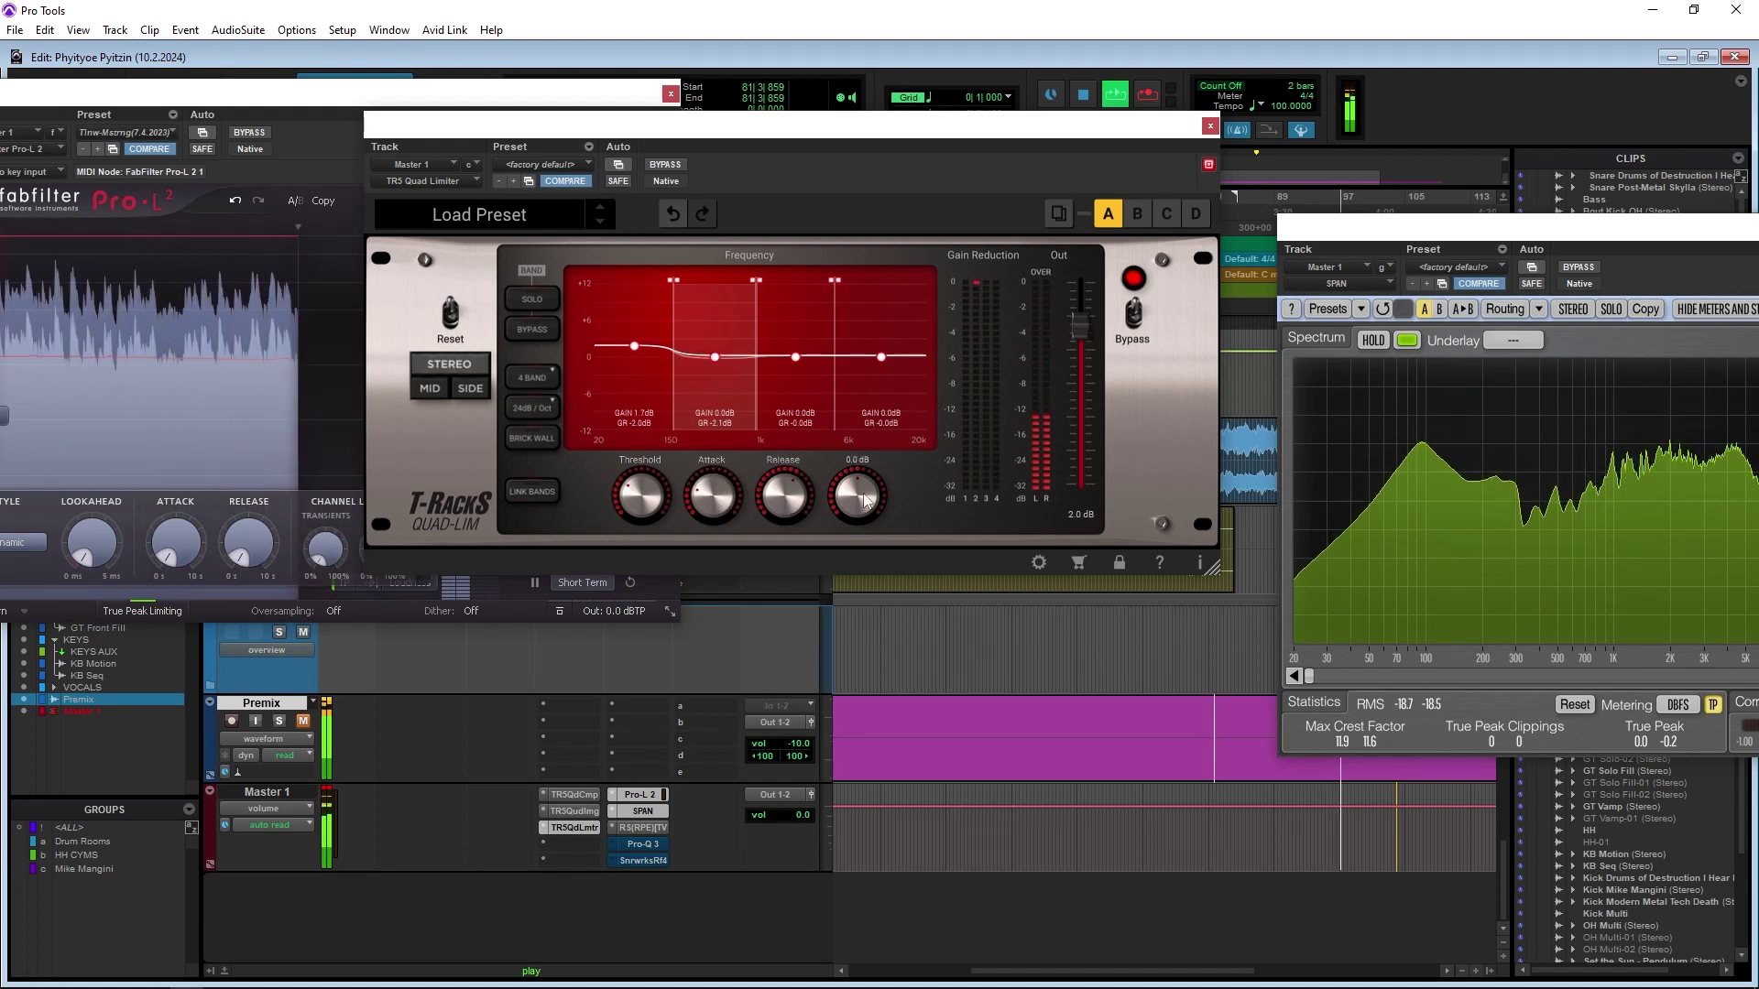
{"action": "mouse_move", "coordinate": [865, 501]}
{"action": "scroll", "coordinate": [865, 501], "scroll_direction": "up", "scroll_amount": 2}
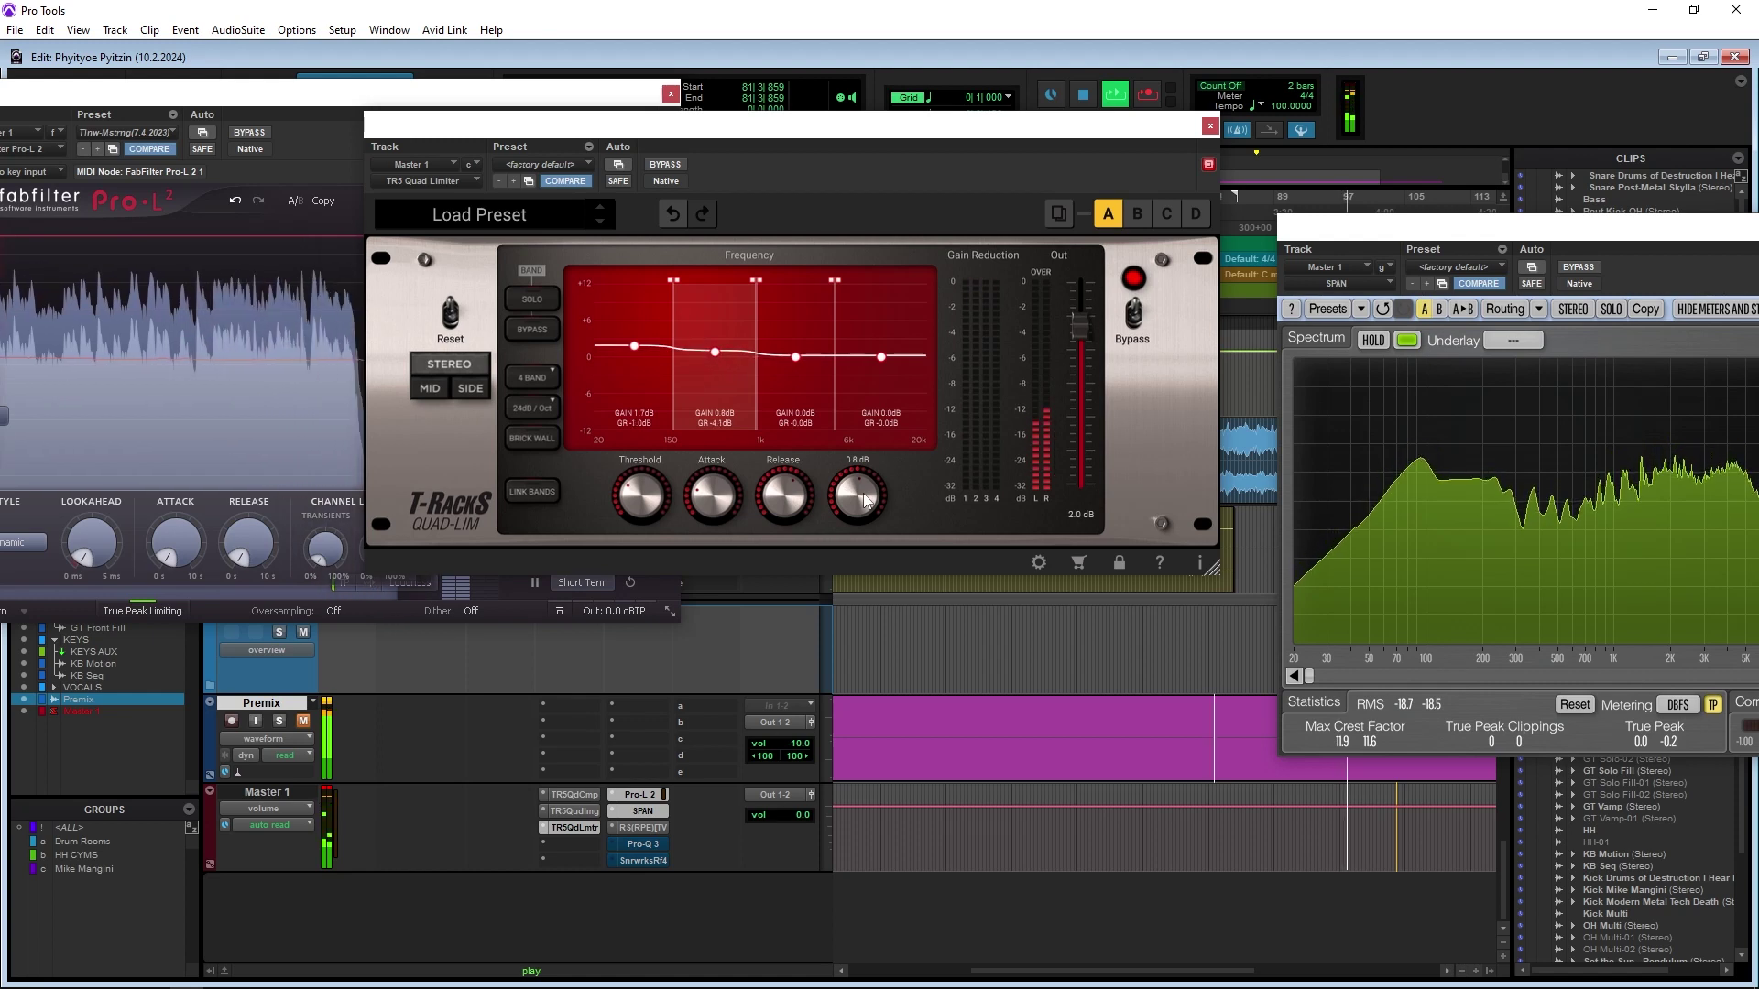
{"action": "scroll", "coordinate": [865, 501], "scroll_direction": "down", "scroll_amount": 2}
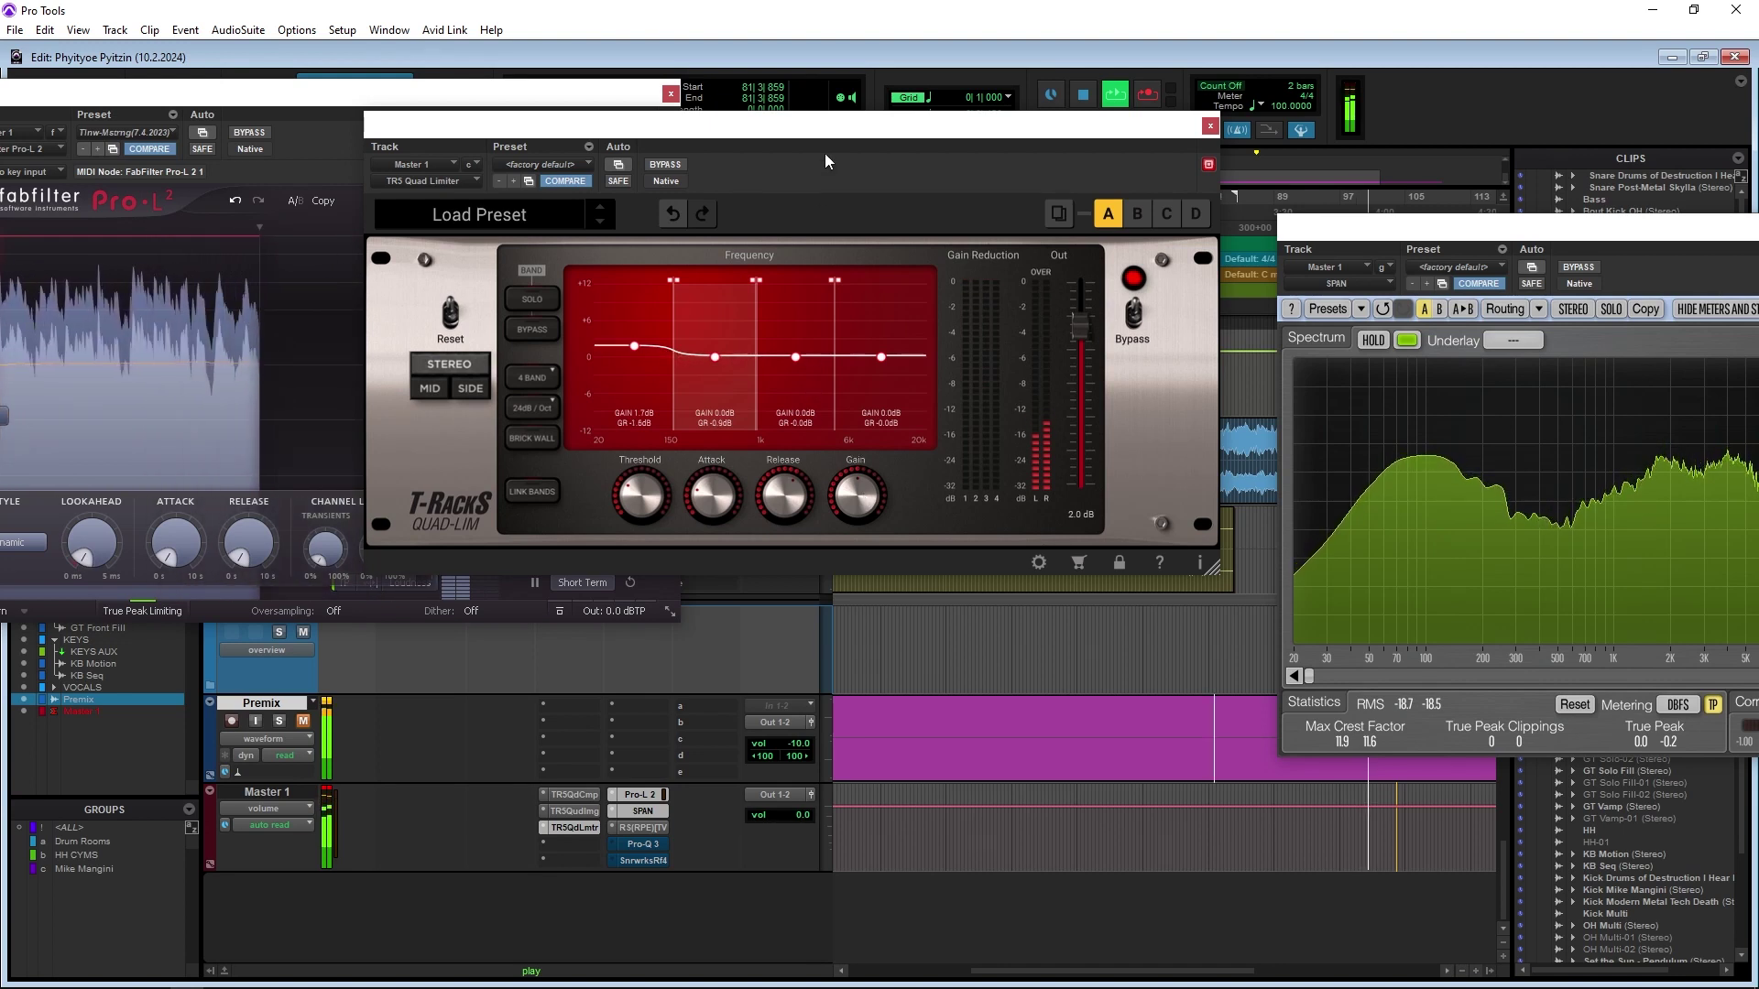
Uncover the full SPAN spectrum and raise the gain of the Quad Limiter's highest band to 2.5 dB
{"action": "left_click_drag", "start_coordinate": [1349, 237], "coordinate": [1242, 239]}
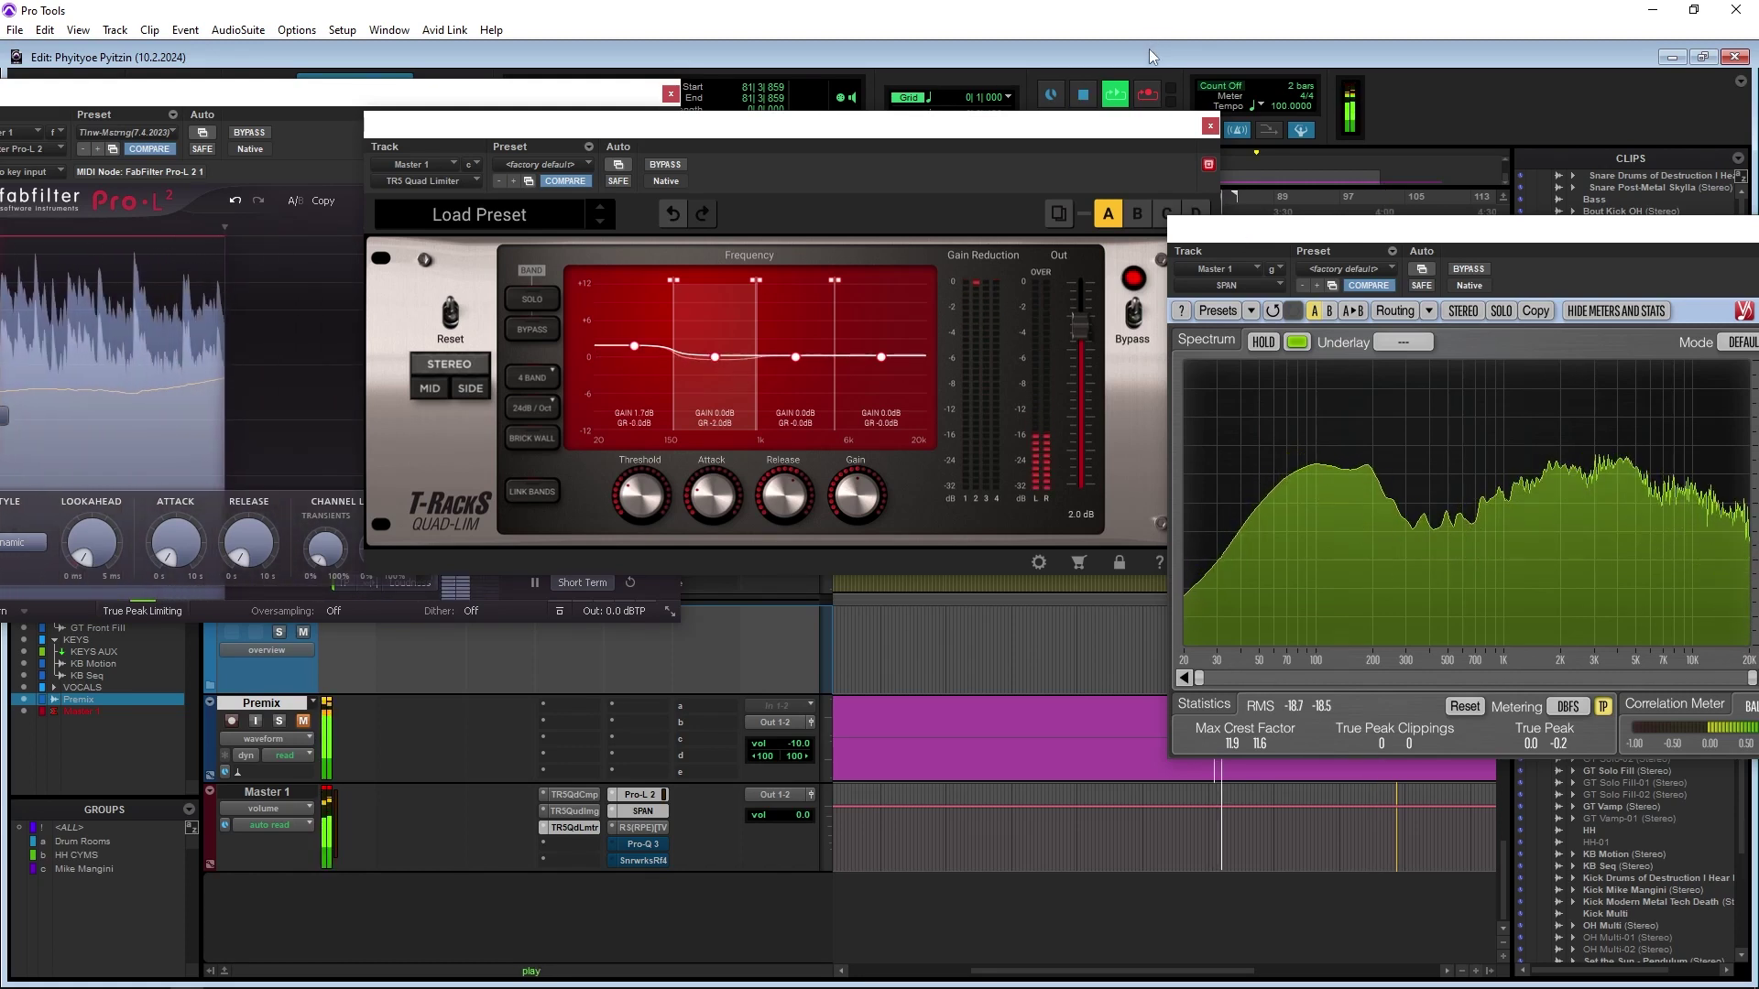
{"action": "left_click", "coordinate": [909, 374]}
{"action": "scroll", "coordinate": [852, 502], "scroll_direction": "up", "scroll_amount": 3}
{"action": "scroll", "coordinate": [852, 502], "scroll_direction": "up", "scroll_amount": 6}
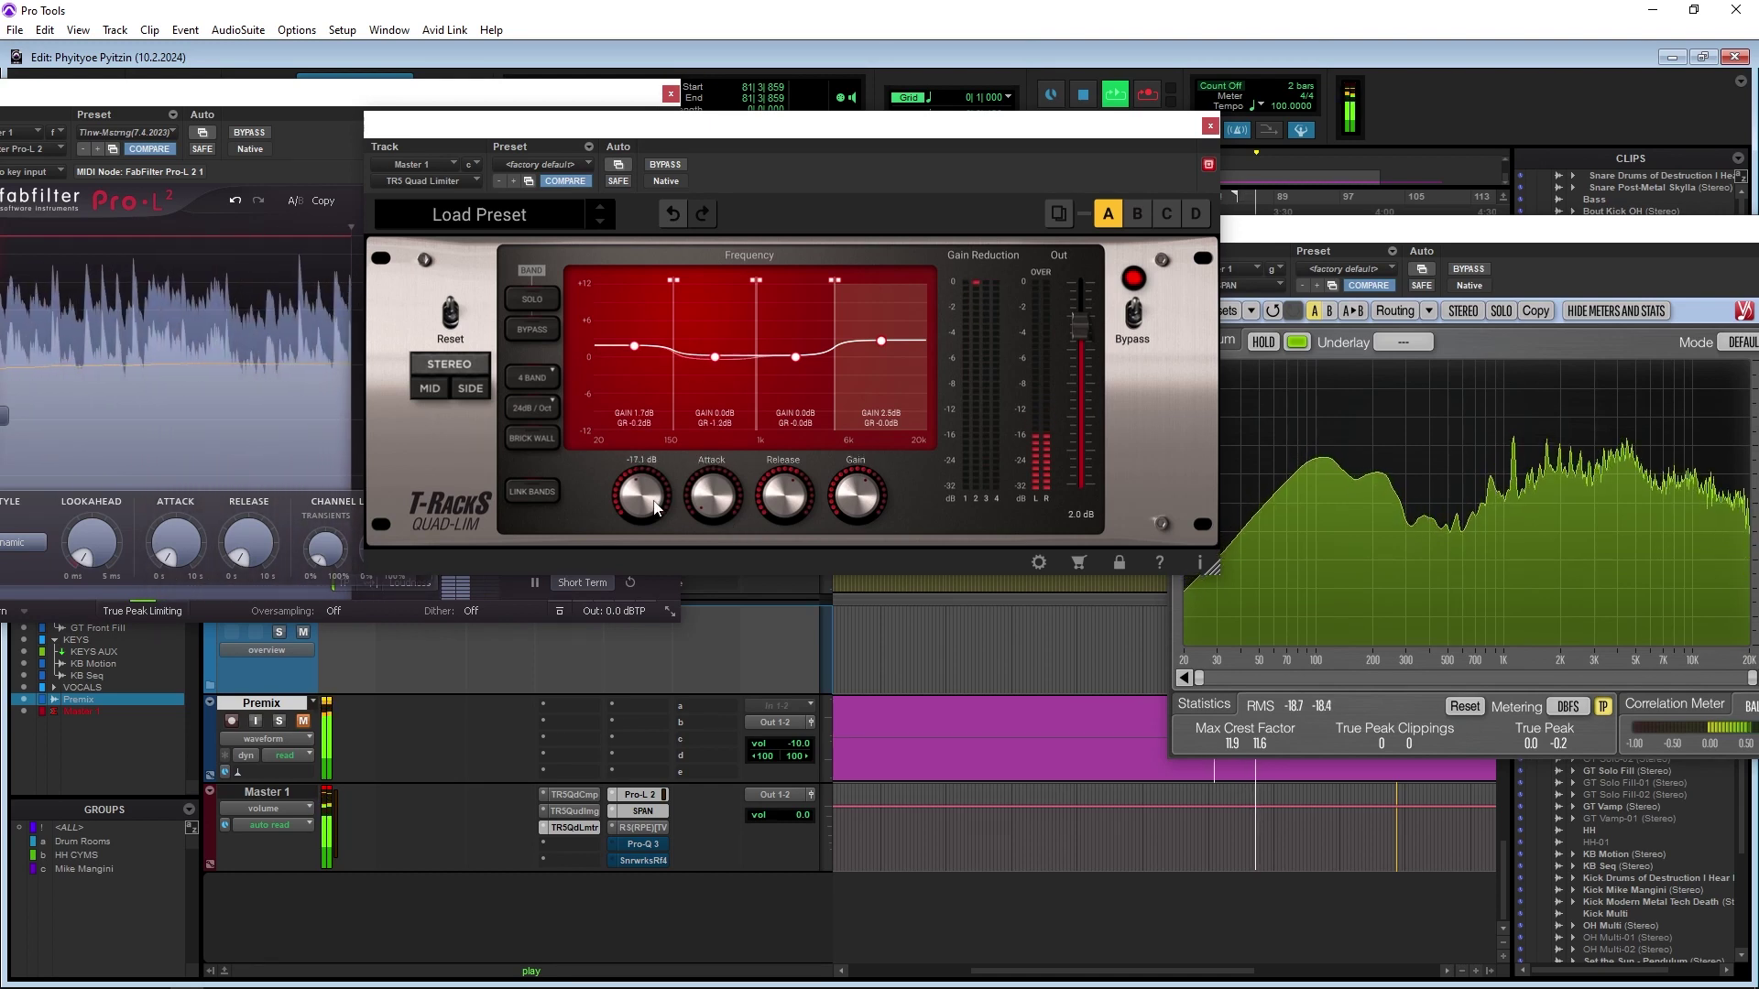
Lower the highest band's threshold further and lengthen its attack past 3 ms
{"action": "scroll", "coordinate": [642, 500], "scroll_direction": "down", "scroll_amount": 14}
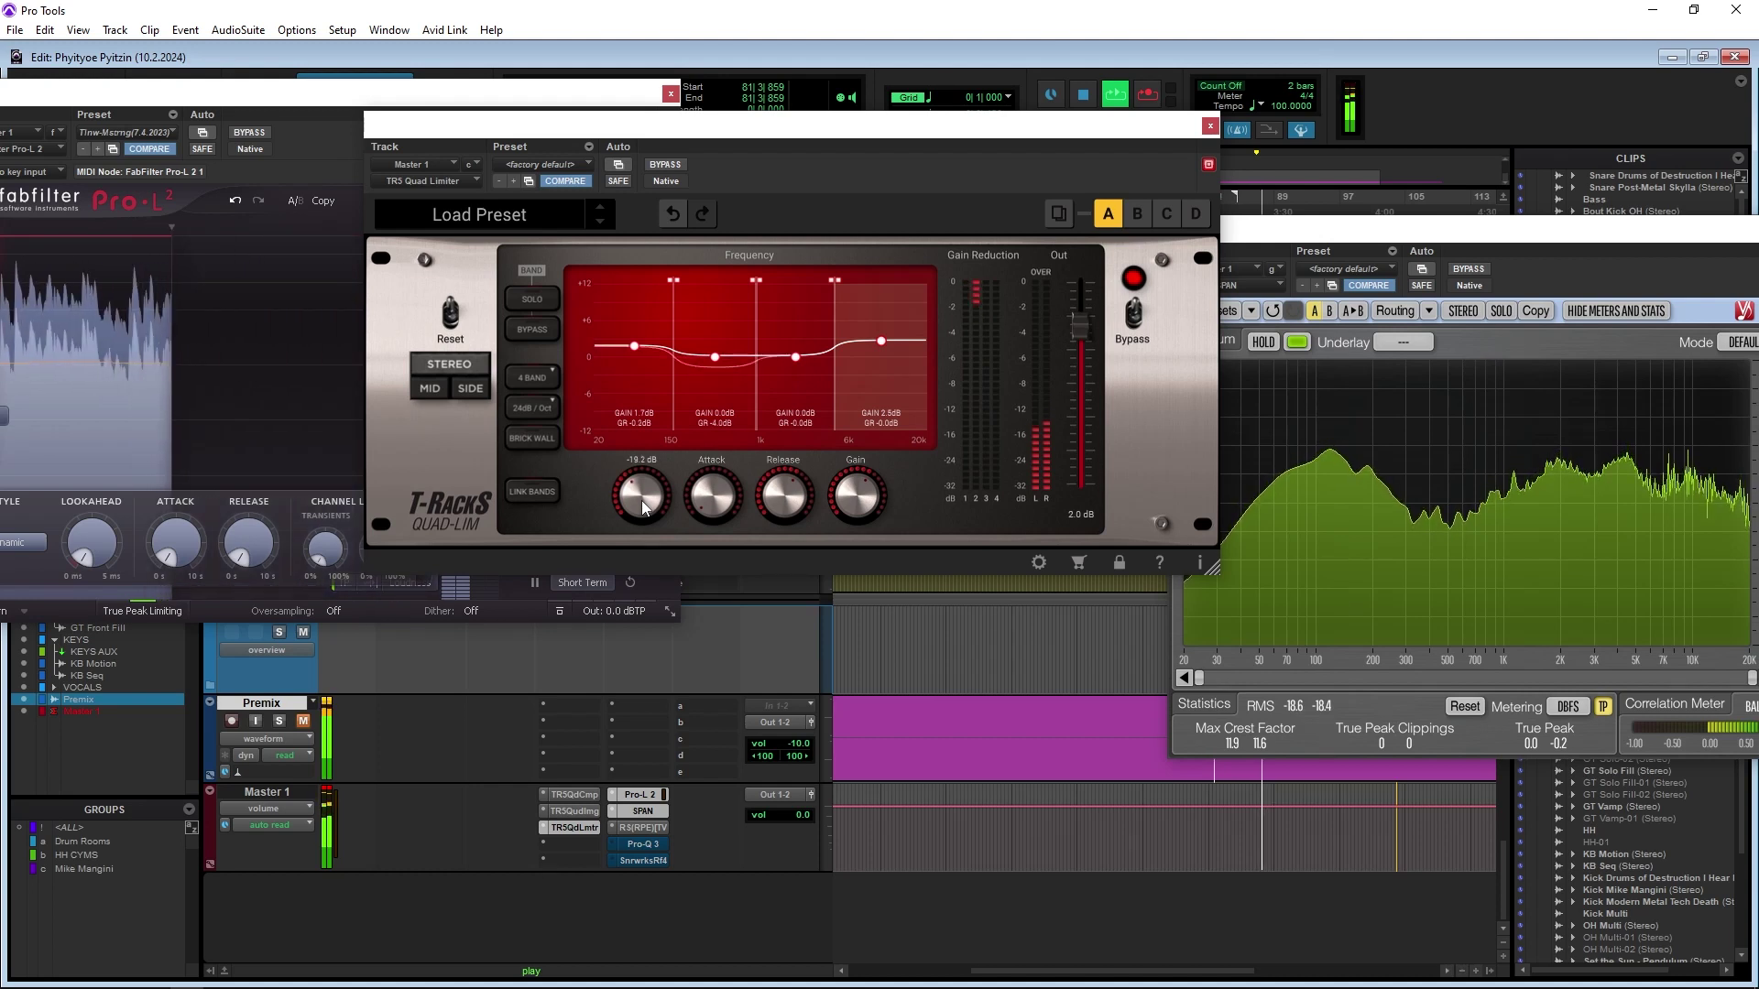
{"action": "scroll", "coordinate": [643, 507], "scroll_direction": "down", "scroll_amount": 3}
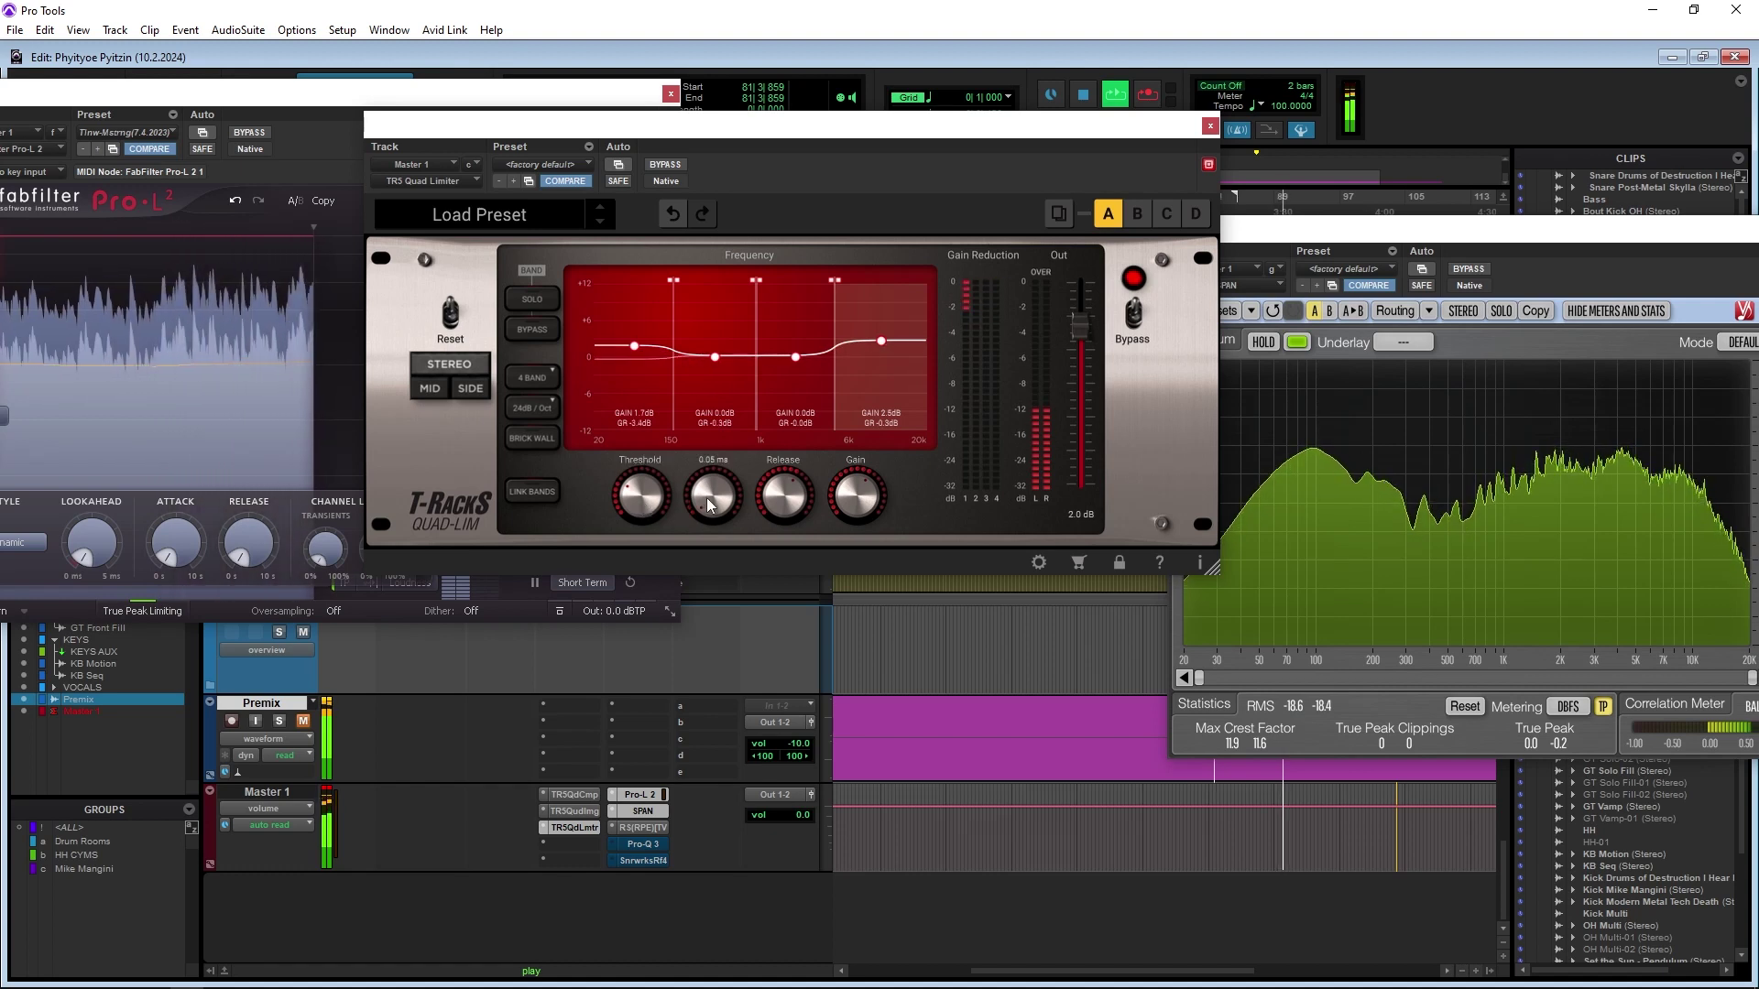
{"action": "scroll", "coordinate": [708, 506], "scroll_direction": "up", "scroll_amount": 4}
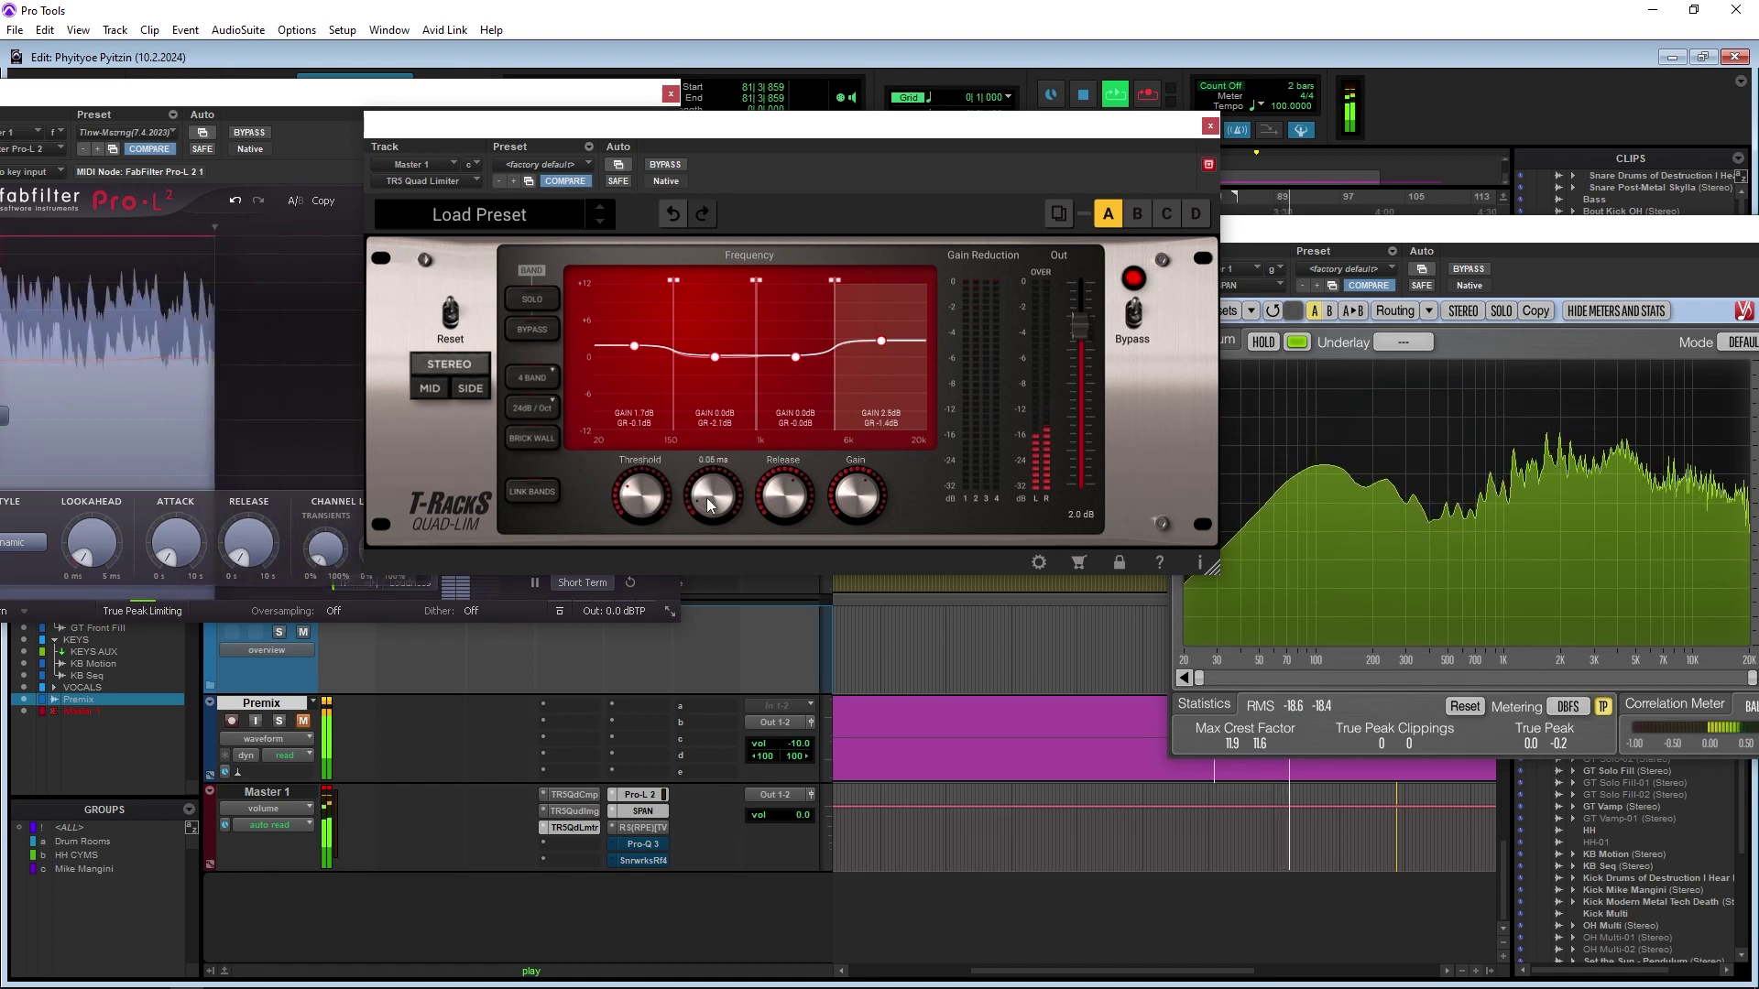
{"action": "scroll", "coordinate": [706, 497], "scroll_direction": "up", "scroll_amount": 5}
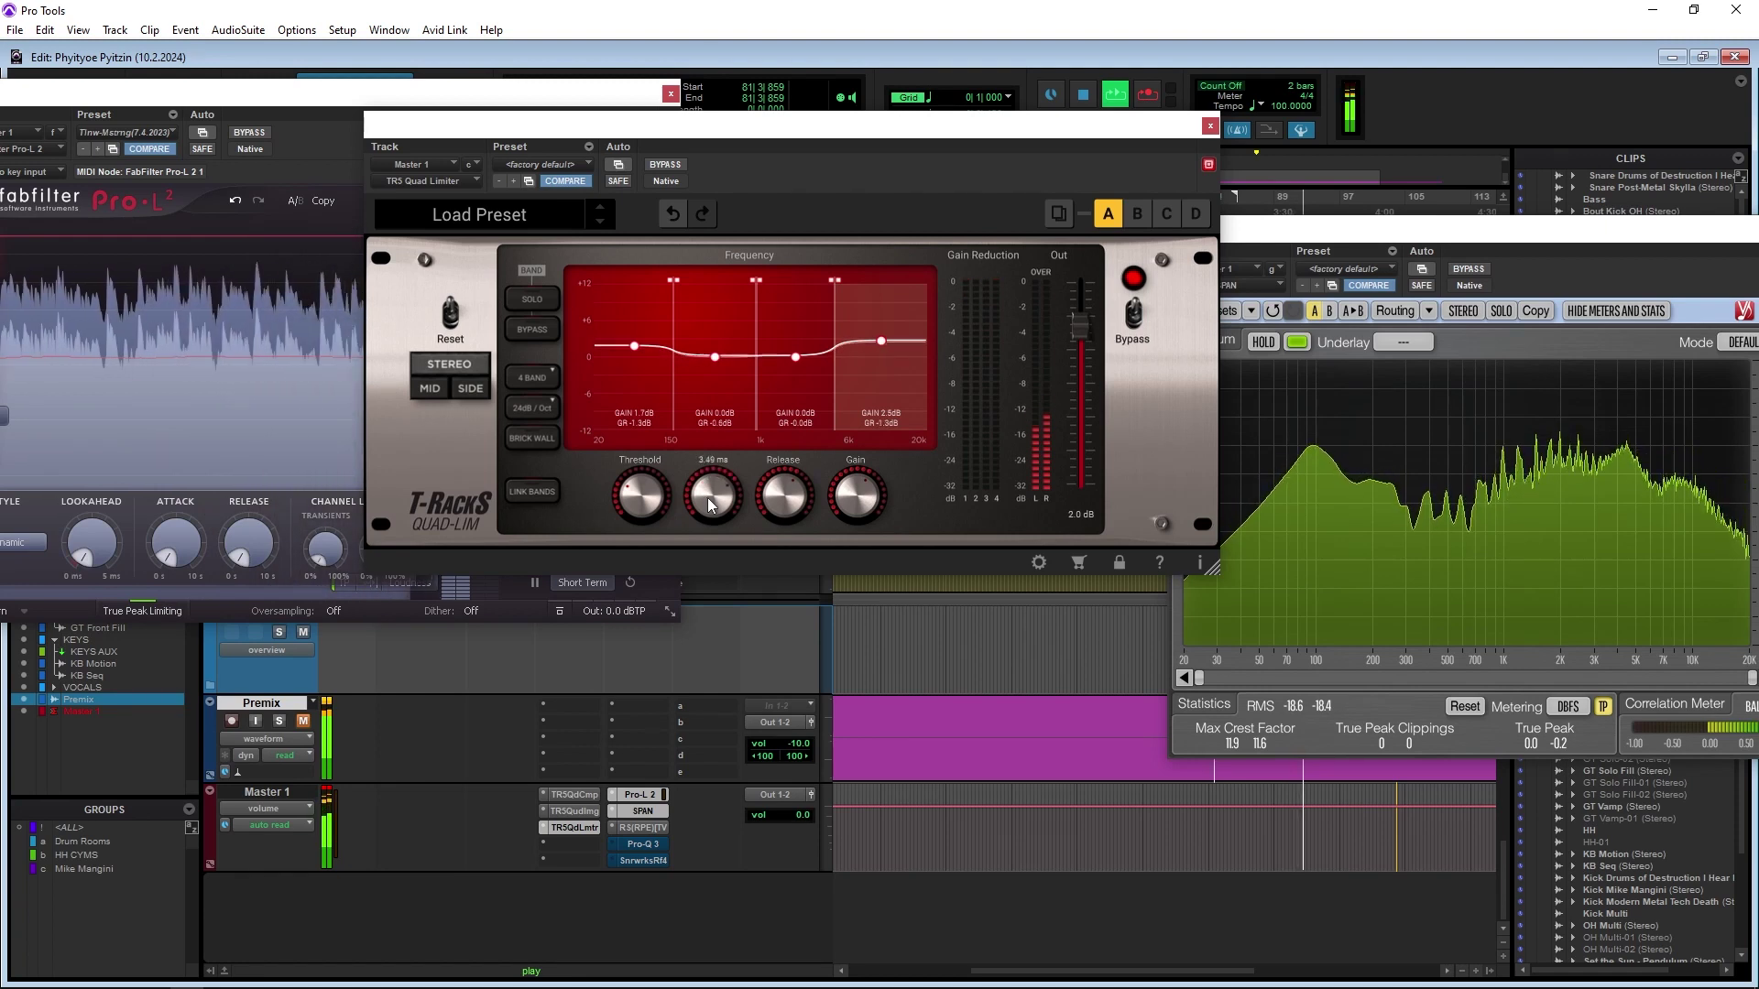
{"action": "scroll", "coordinate": [775, 499], "scroll_direction": "up", "scroll_amount": 3}
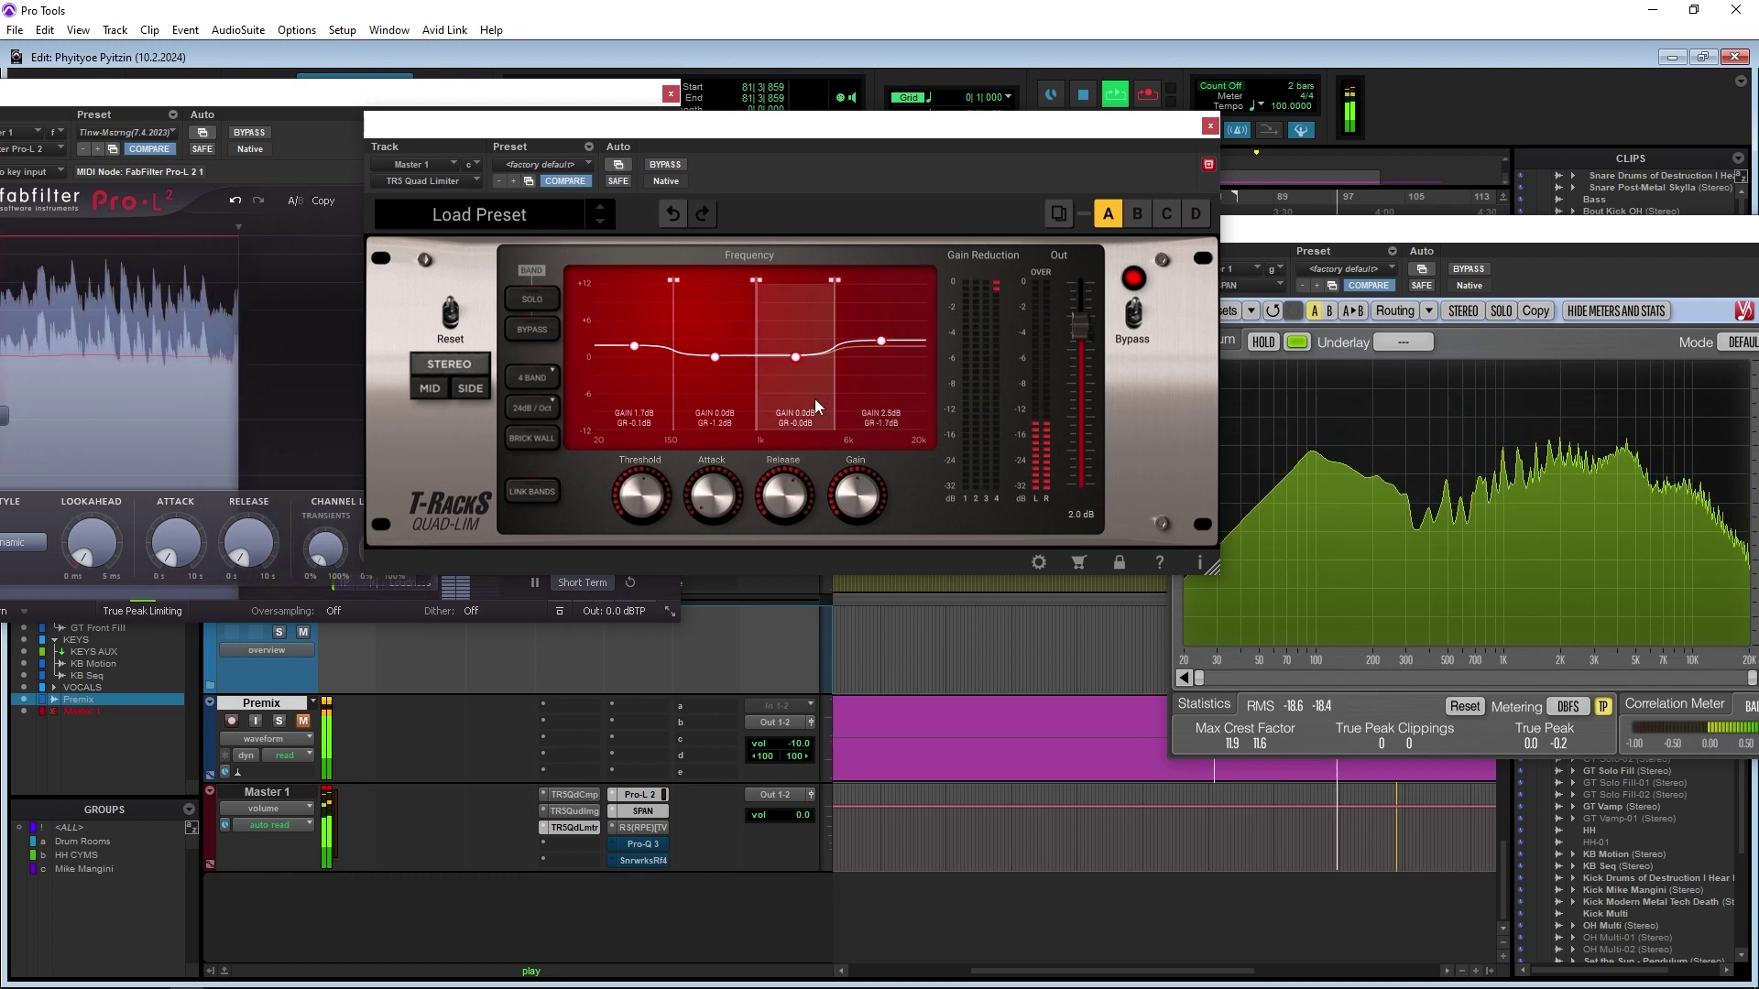
Lower the threshold of the Quad Limiter's third band and lengthen its attack
{"action": "mouse_move", "coordinate": [647, 503]}
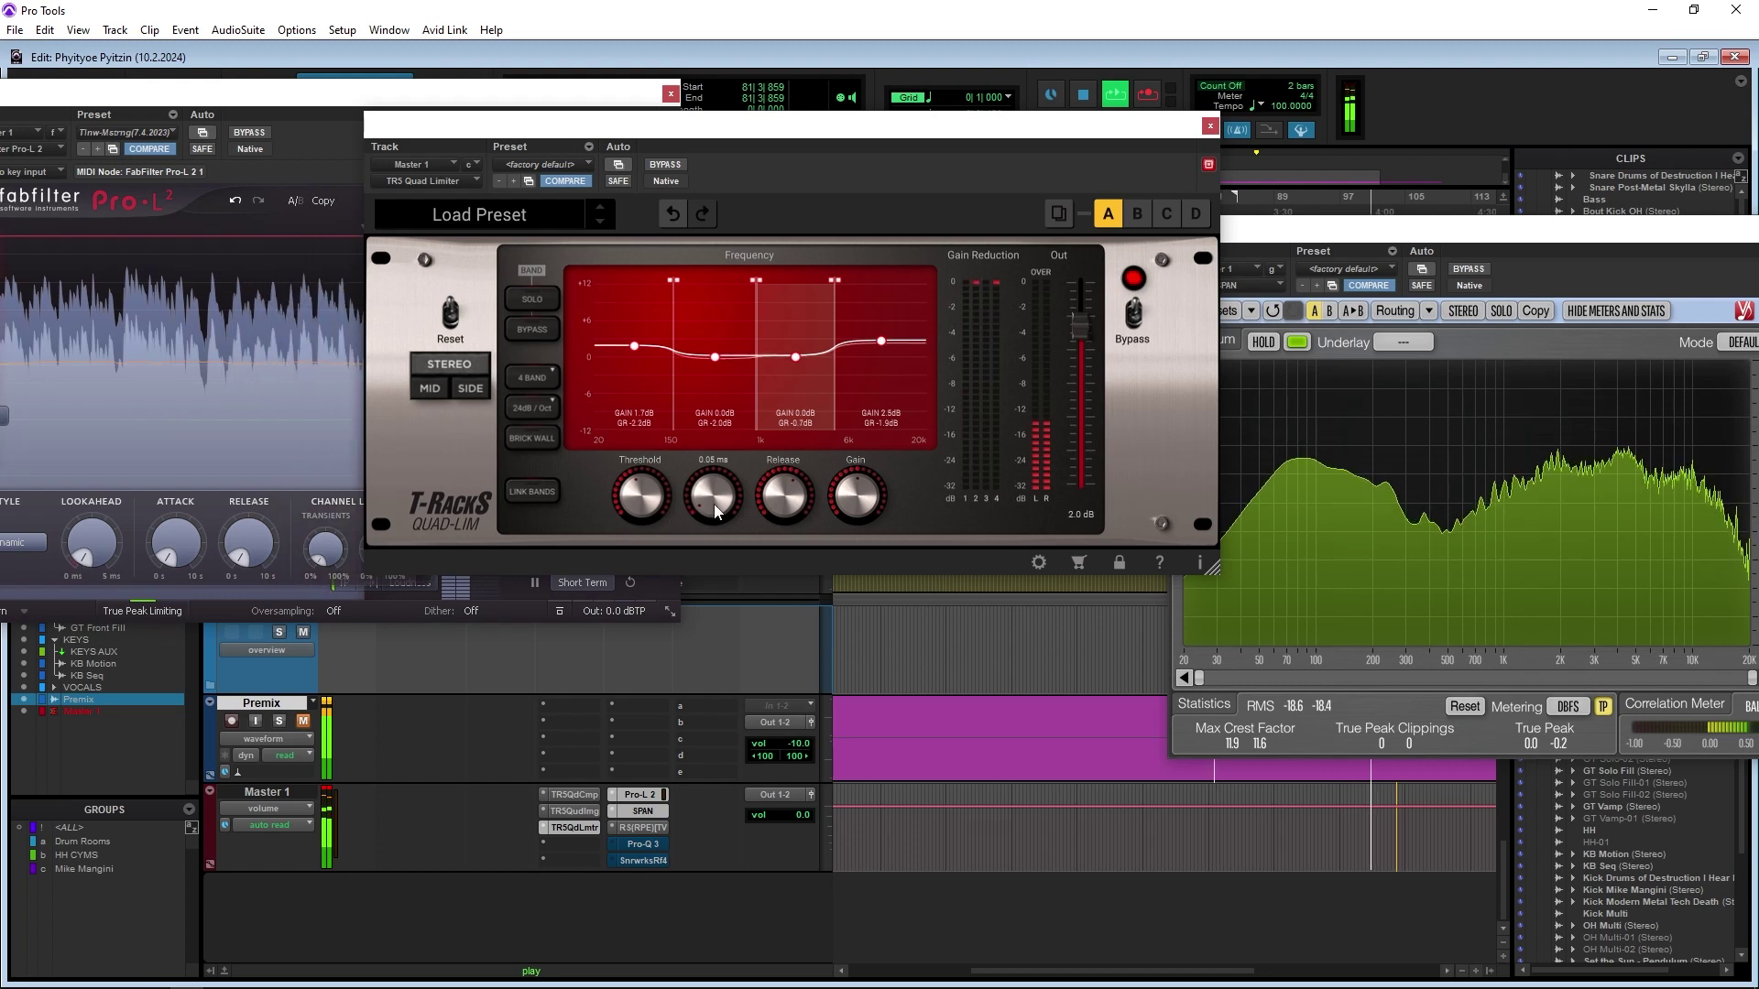
{"action": "scroll", "coordinate": [715, 512], "scroll_direction": "up", "scroll_amount": 4}
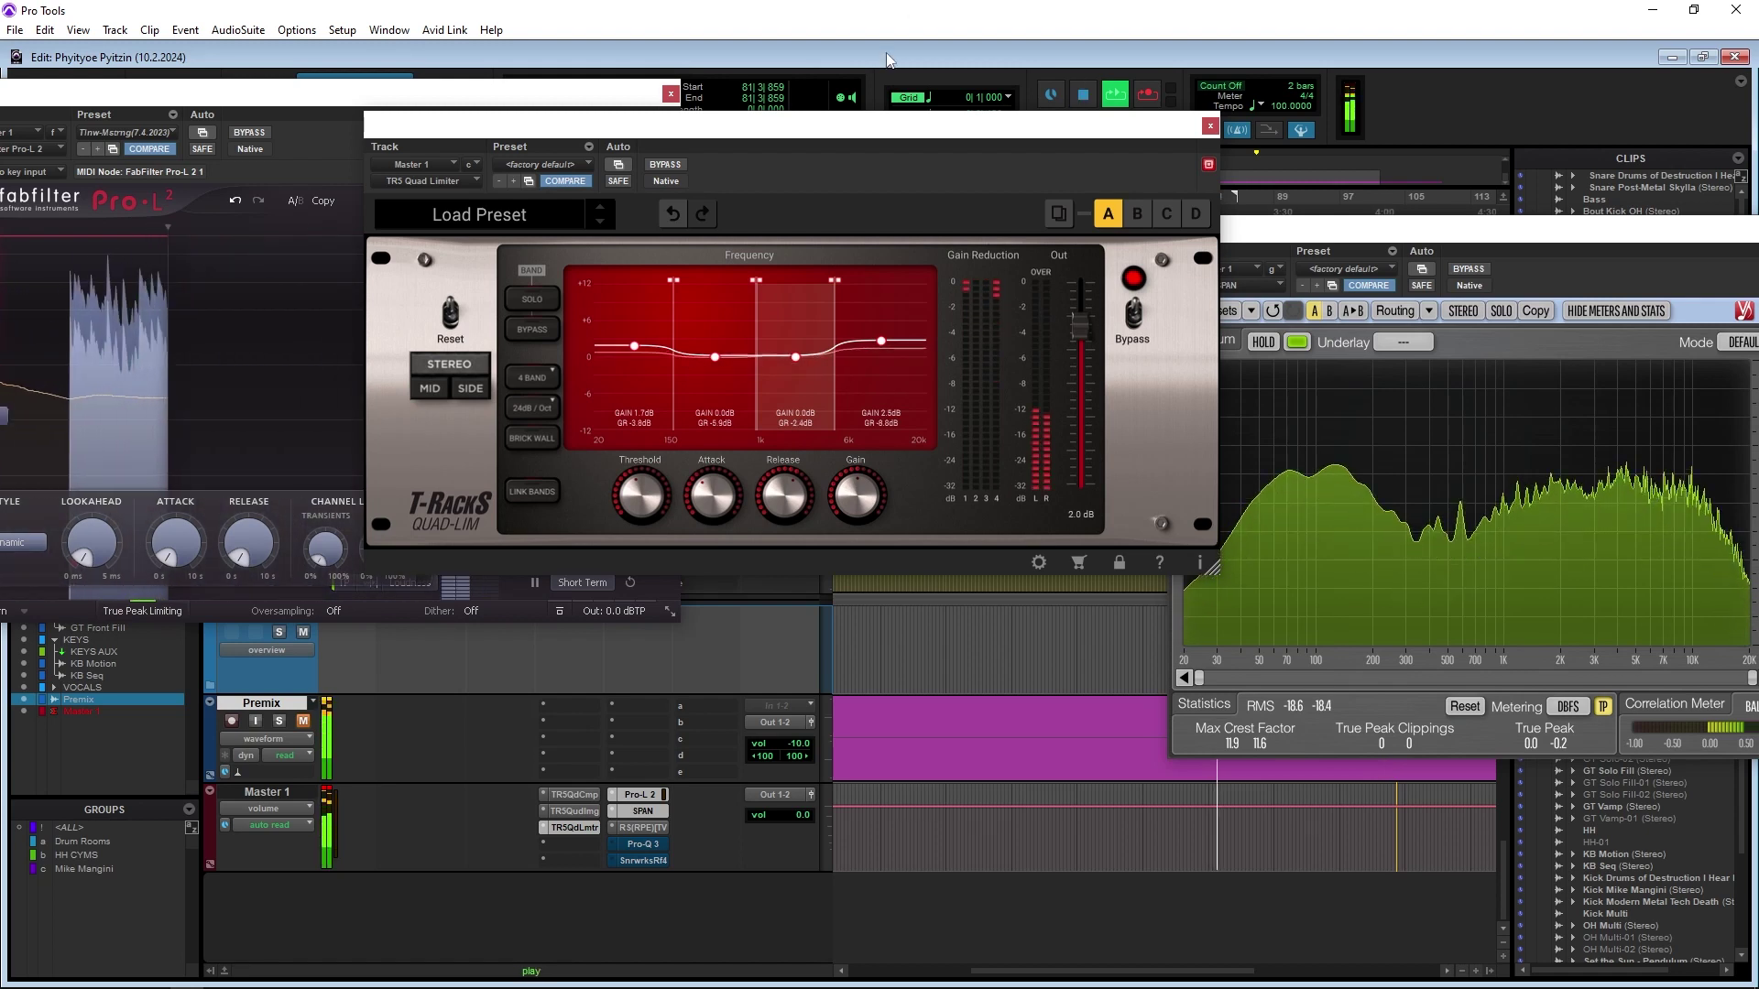
Compare the mix with the Quad Limiter bypassed and active, and bring up Pro-L 2 to check the short-term loudness
{"action": "left_click", "coordinate": [678, 164]}
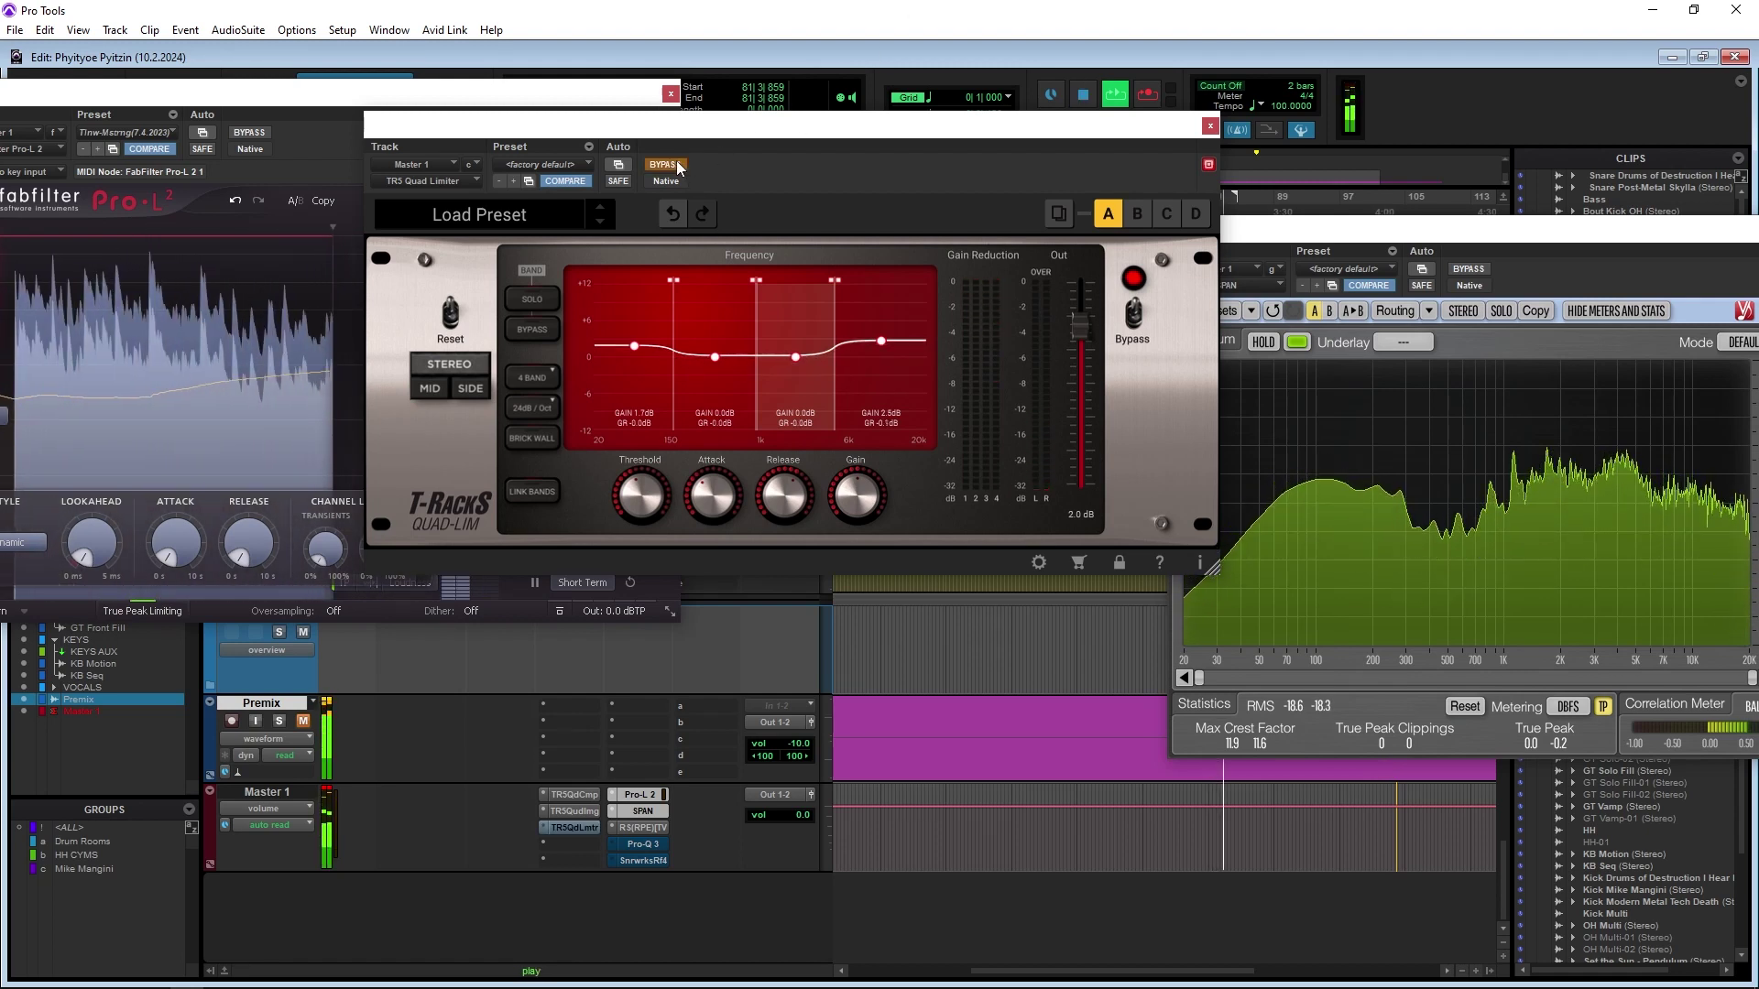
{"action": "left_click", "coordinate": [679, 164]}
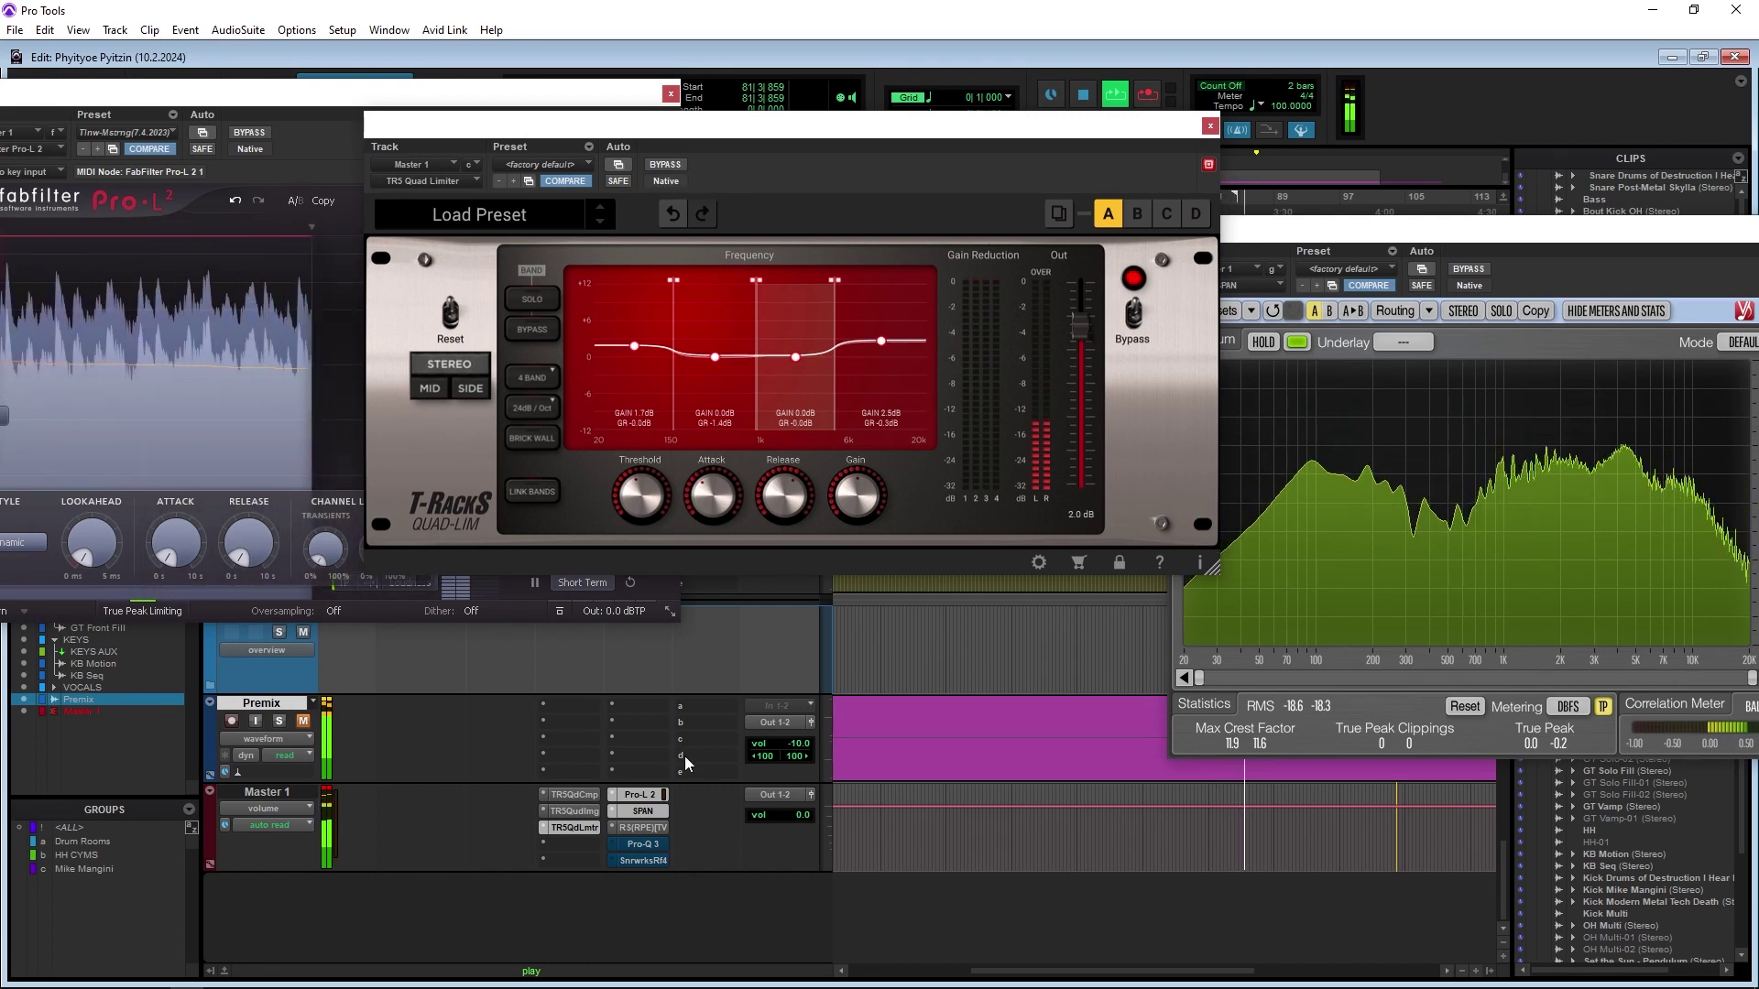
{"action": "left_click", "coordinate": [640, 796]}
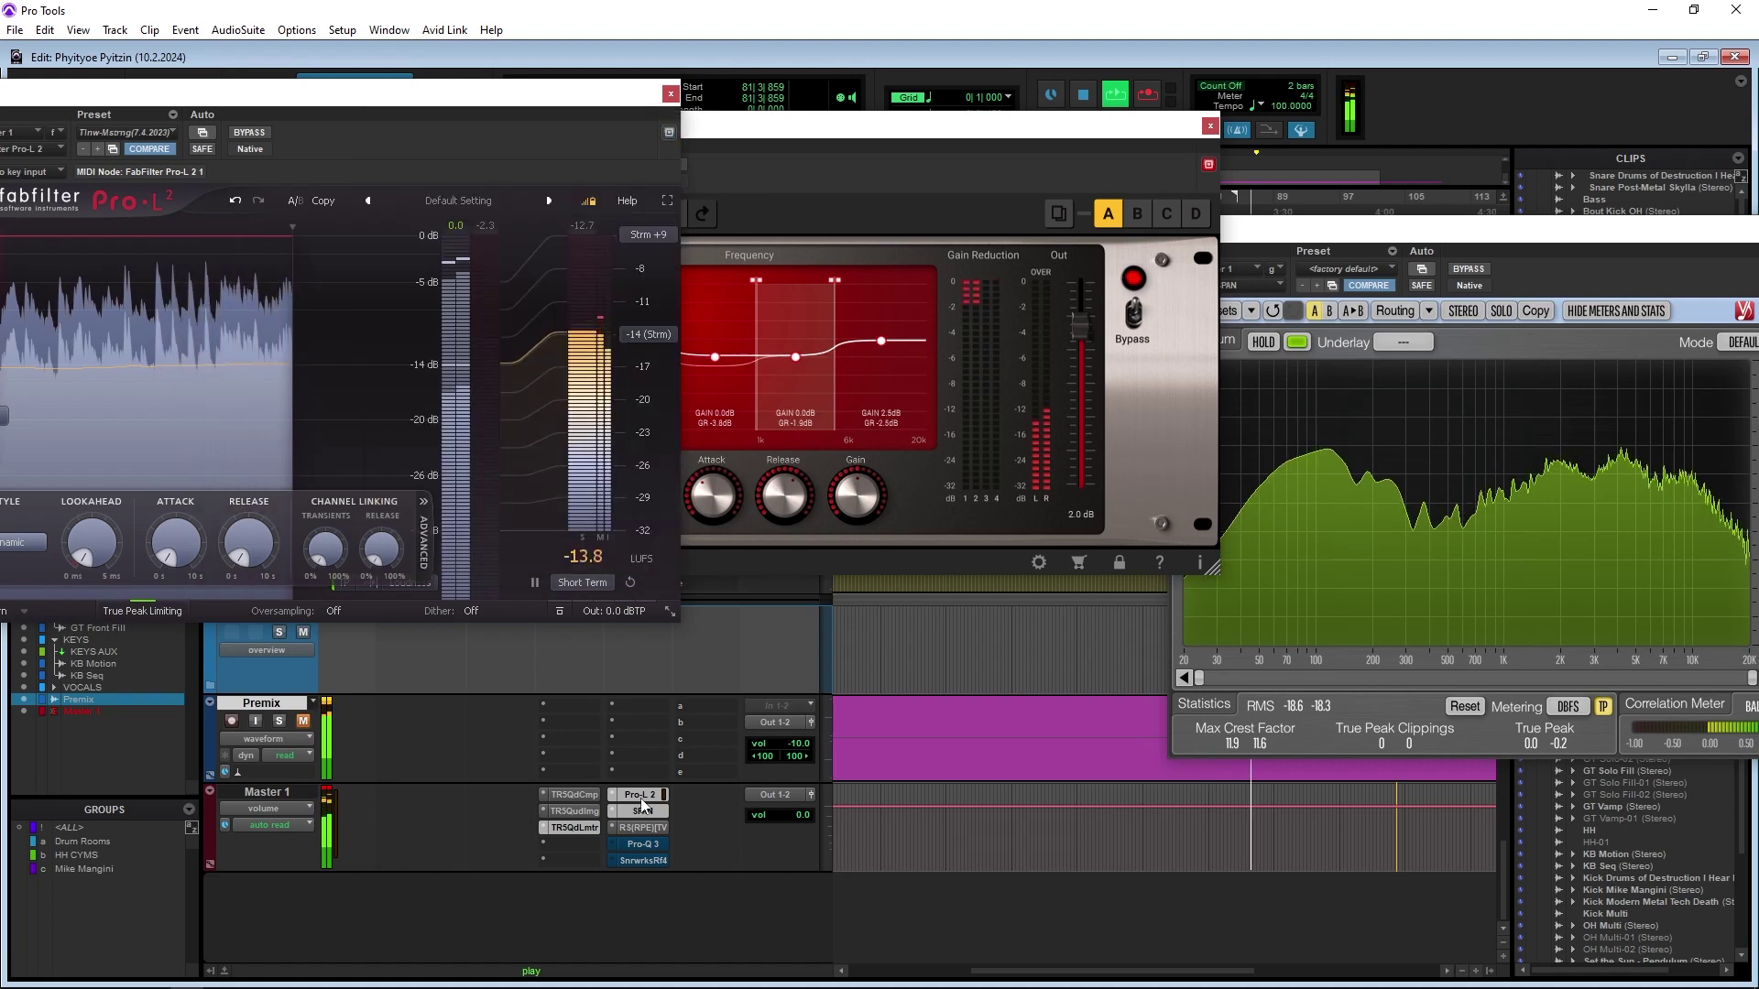
Arrange the Pro-L 2 and Quad Limiter windows and compare the mix with Master 1's three T-RackS inserts bypassed and active
{"action": "left_click_drag", "start_coordinate": [438, 101], "coordinate": [547, 93]}
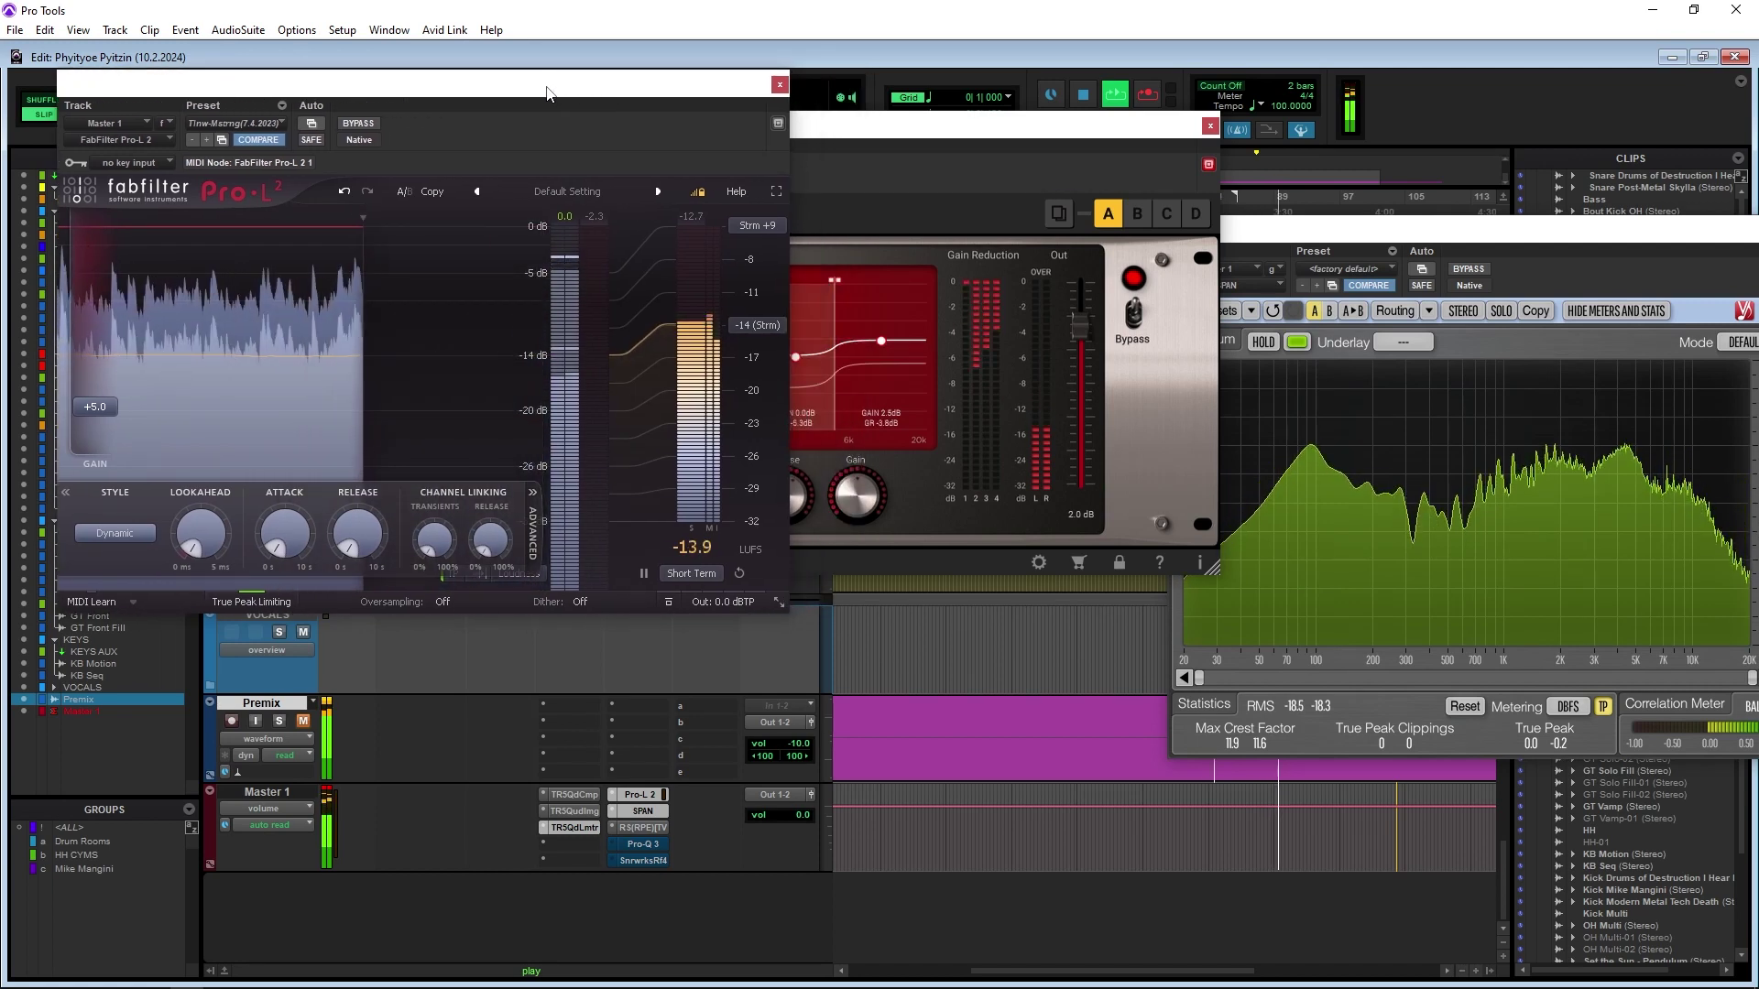
{"action": "left_click", "coordinate": [847, 140]}
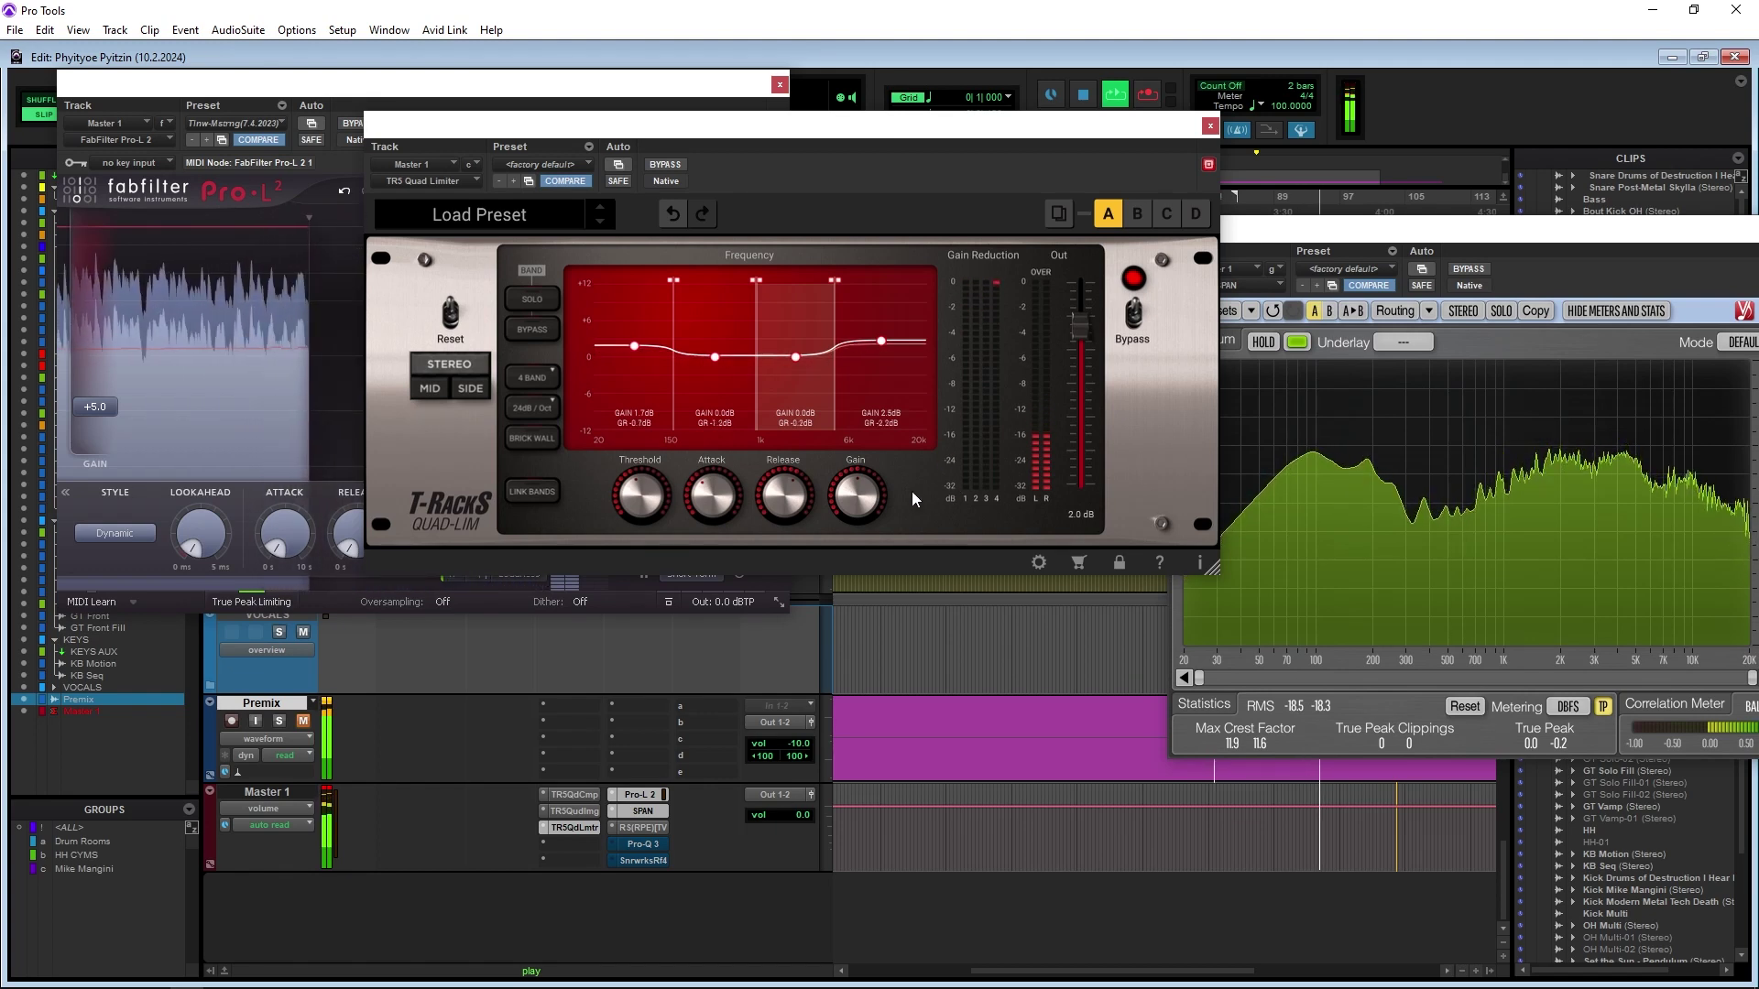
{"action": "left_click", "coordinate": [575, 828], "text": "ctrl"}
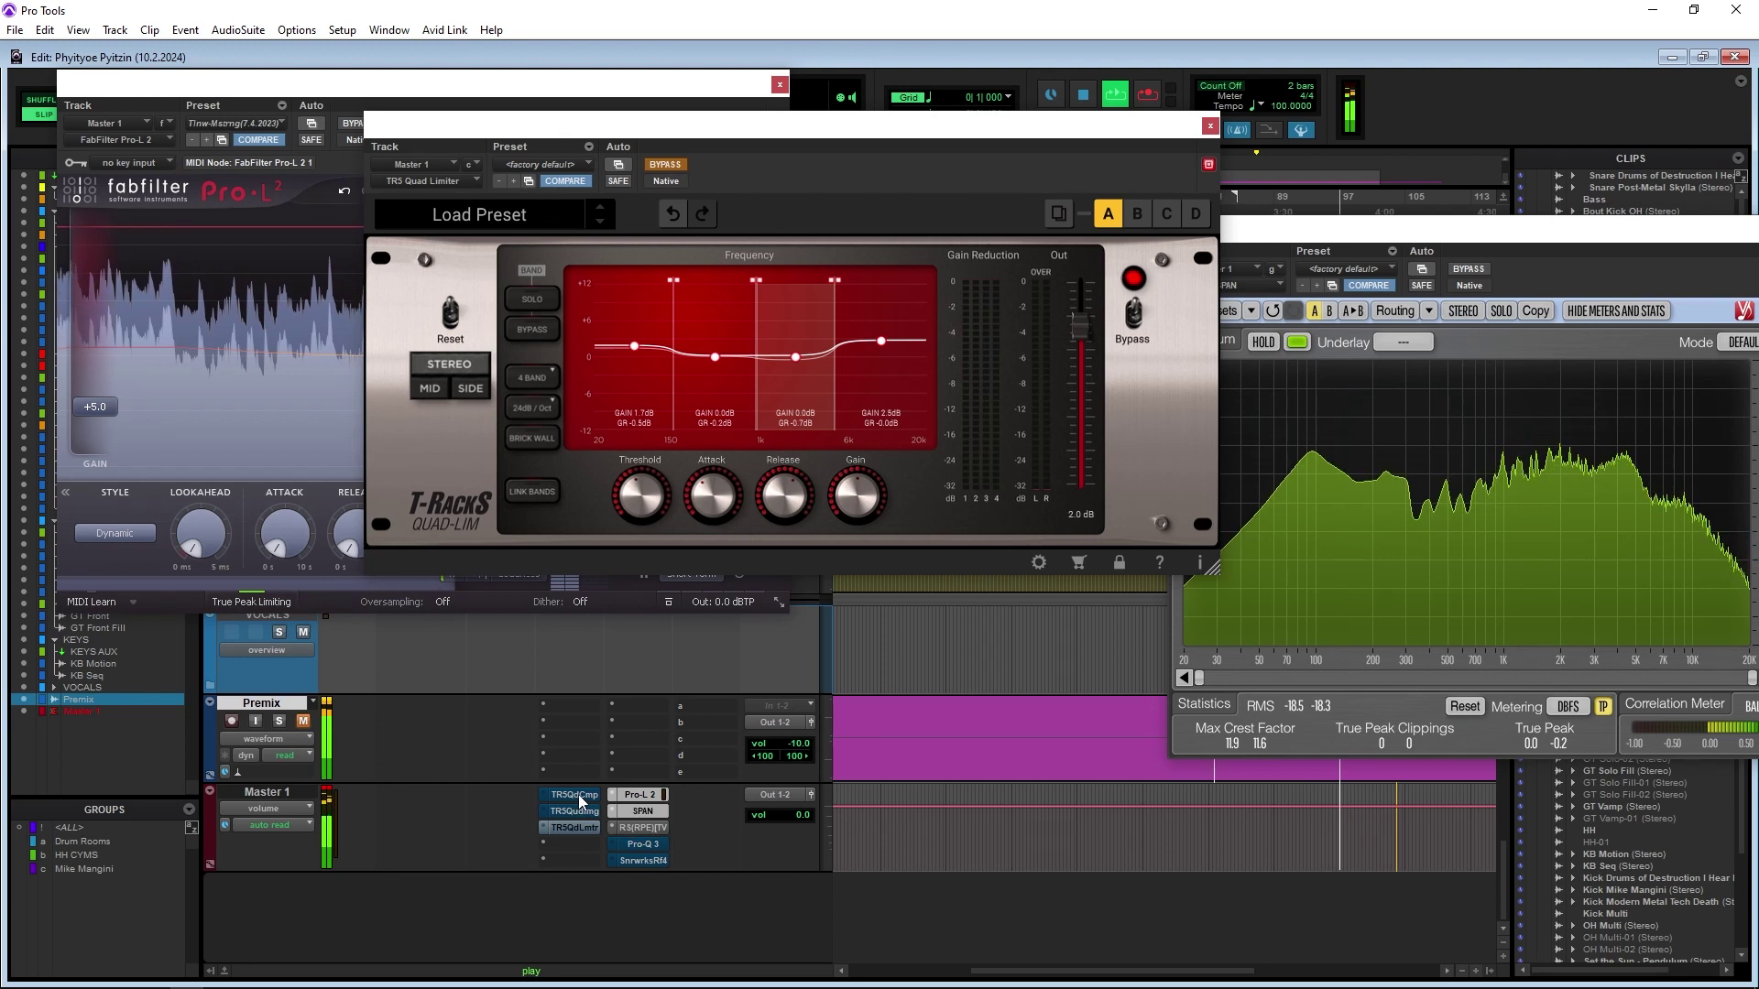
{"action": "left_click", "coordinate": [579, 826], "text": "ctrl"}
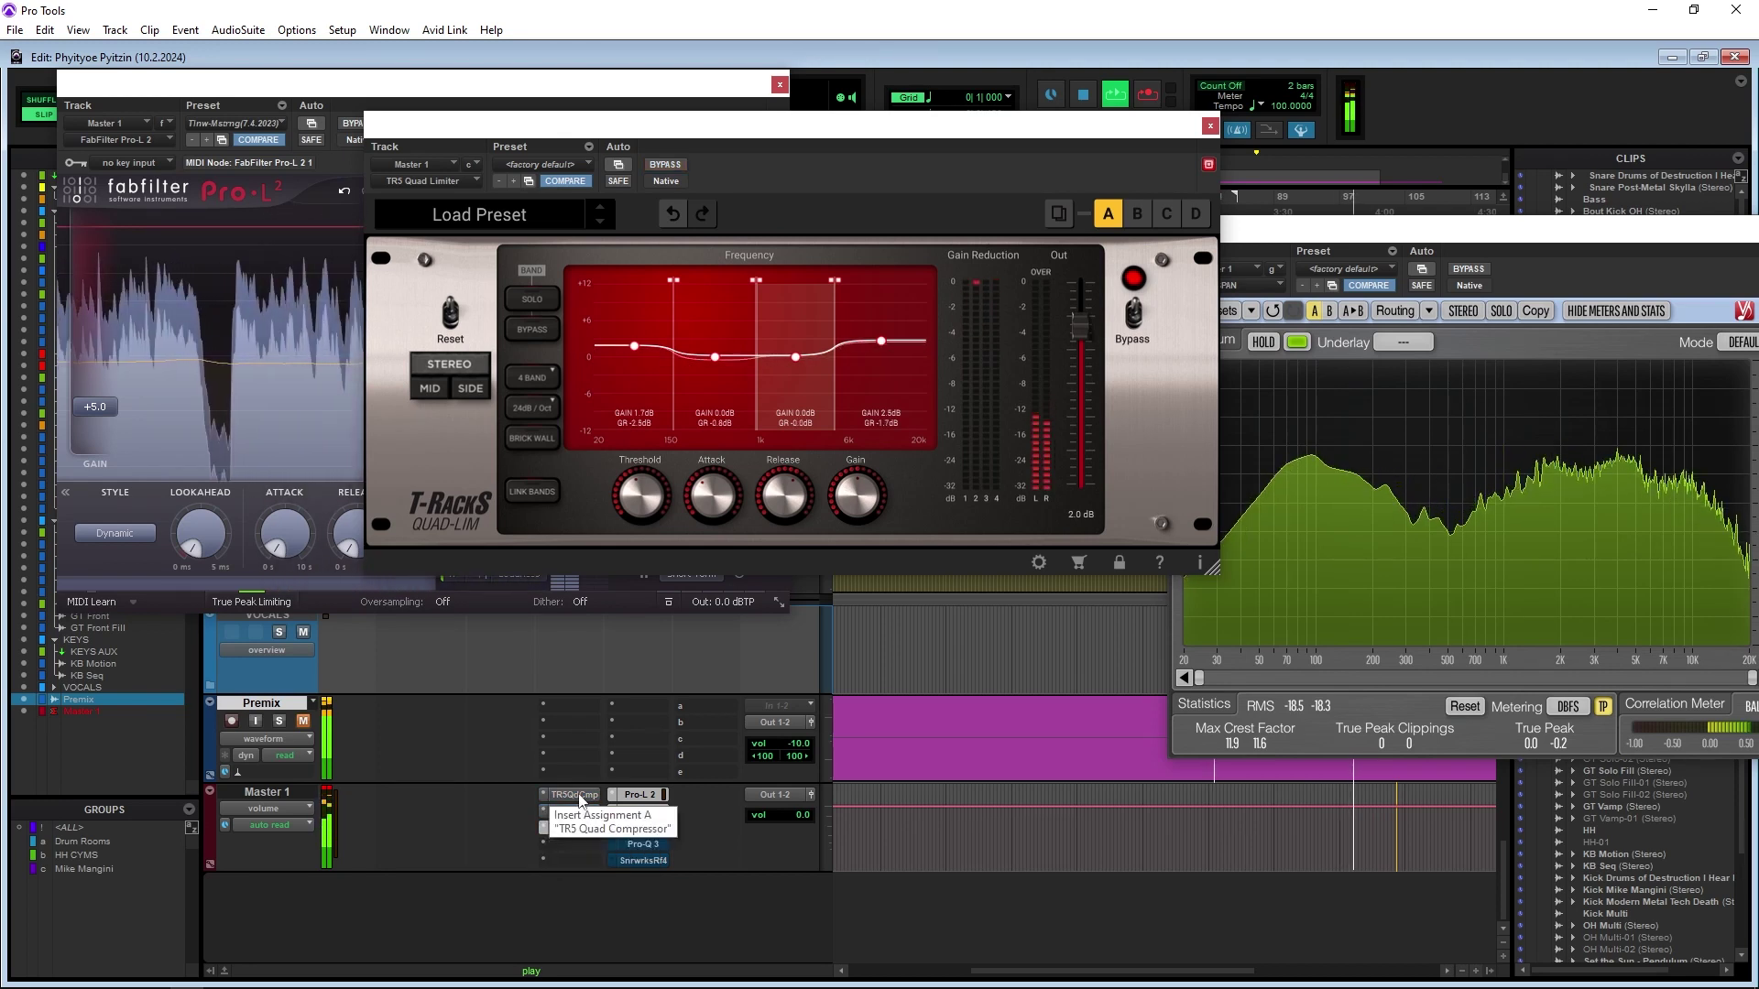
{"action": "left_click", "coordinate": [575, 797], "text": "ctrl"}
{"action": "left_click", "coordinate": [577, 826], "text": "ctrl"}
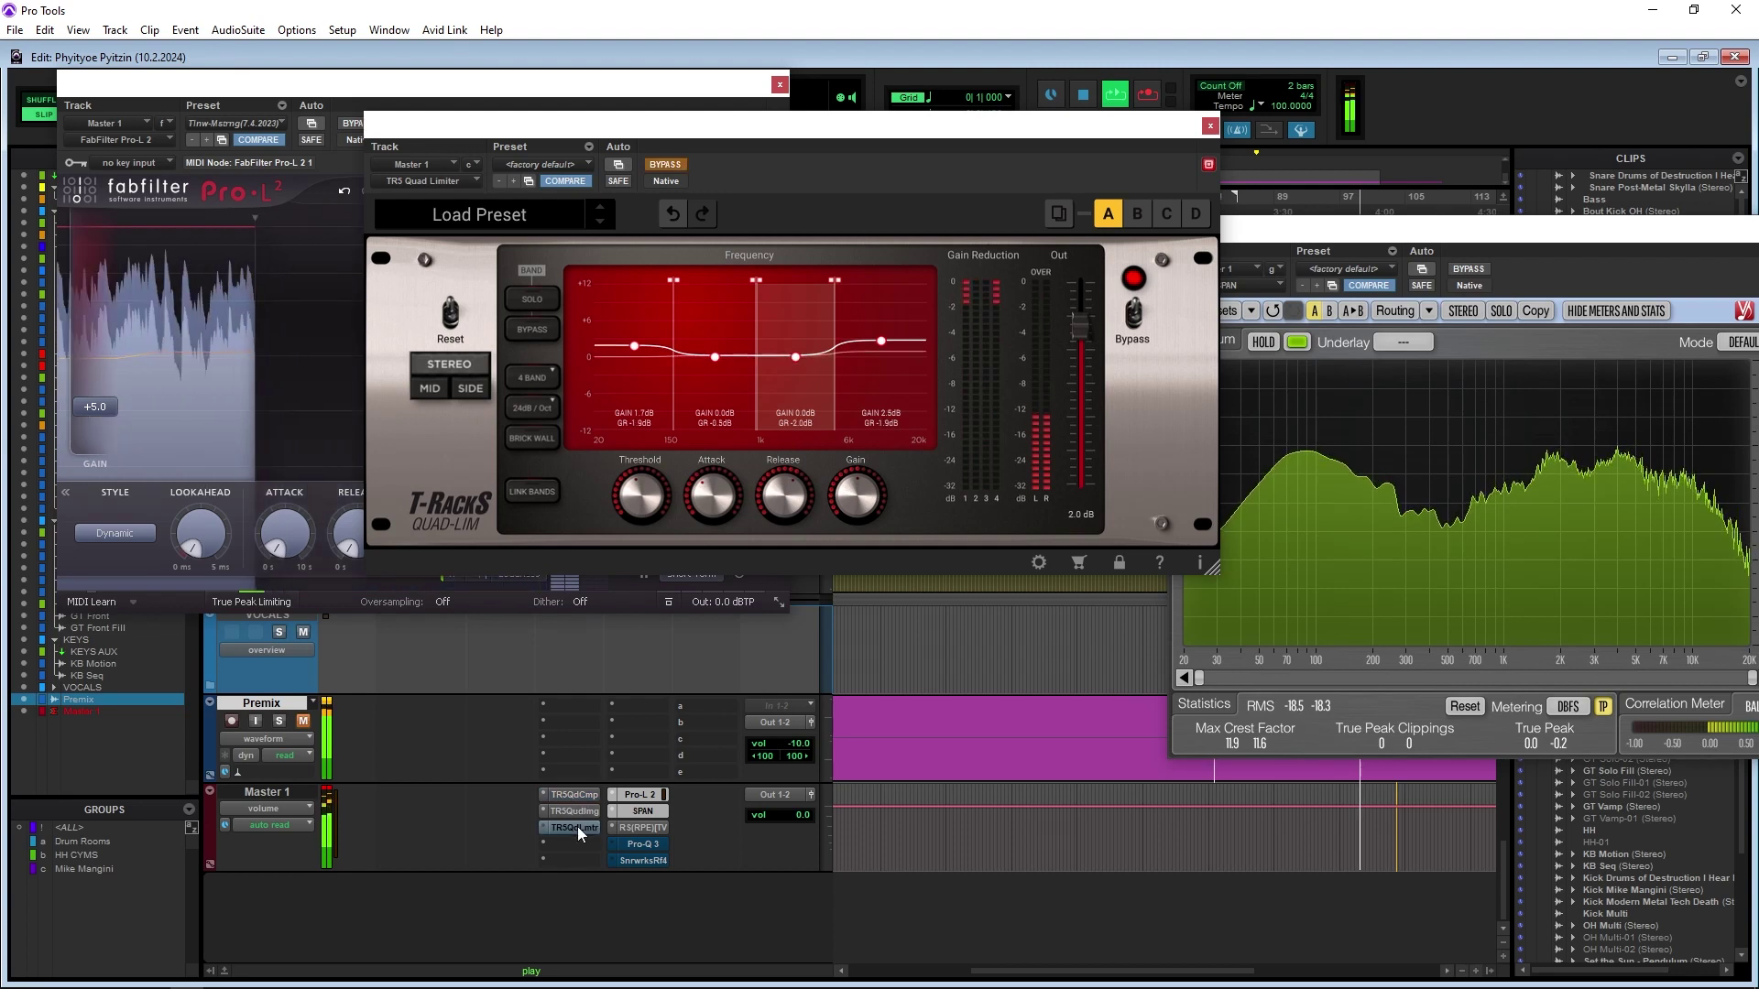
{"action": "left_click", "coordinate": [581, 811], "text": "ctrl"}
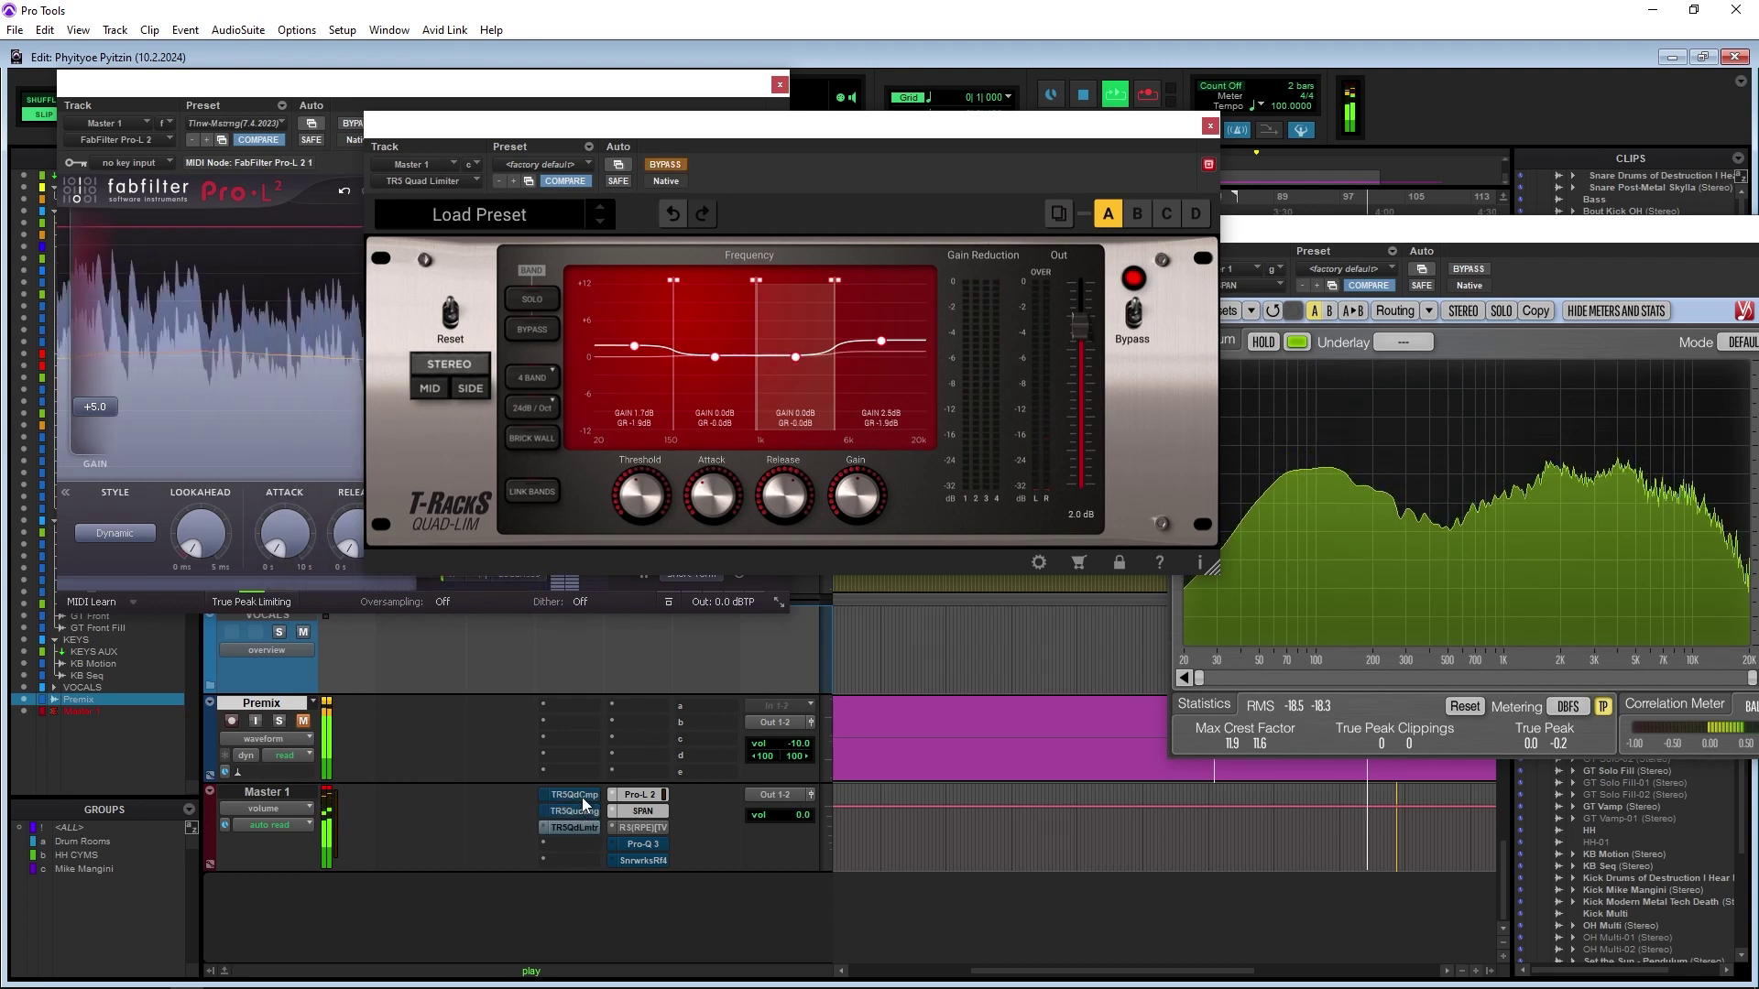
{"action": "left_click", "coordinate": [577, 826], "text": "ctrl"}
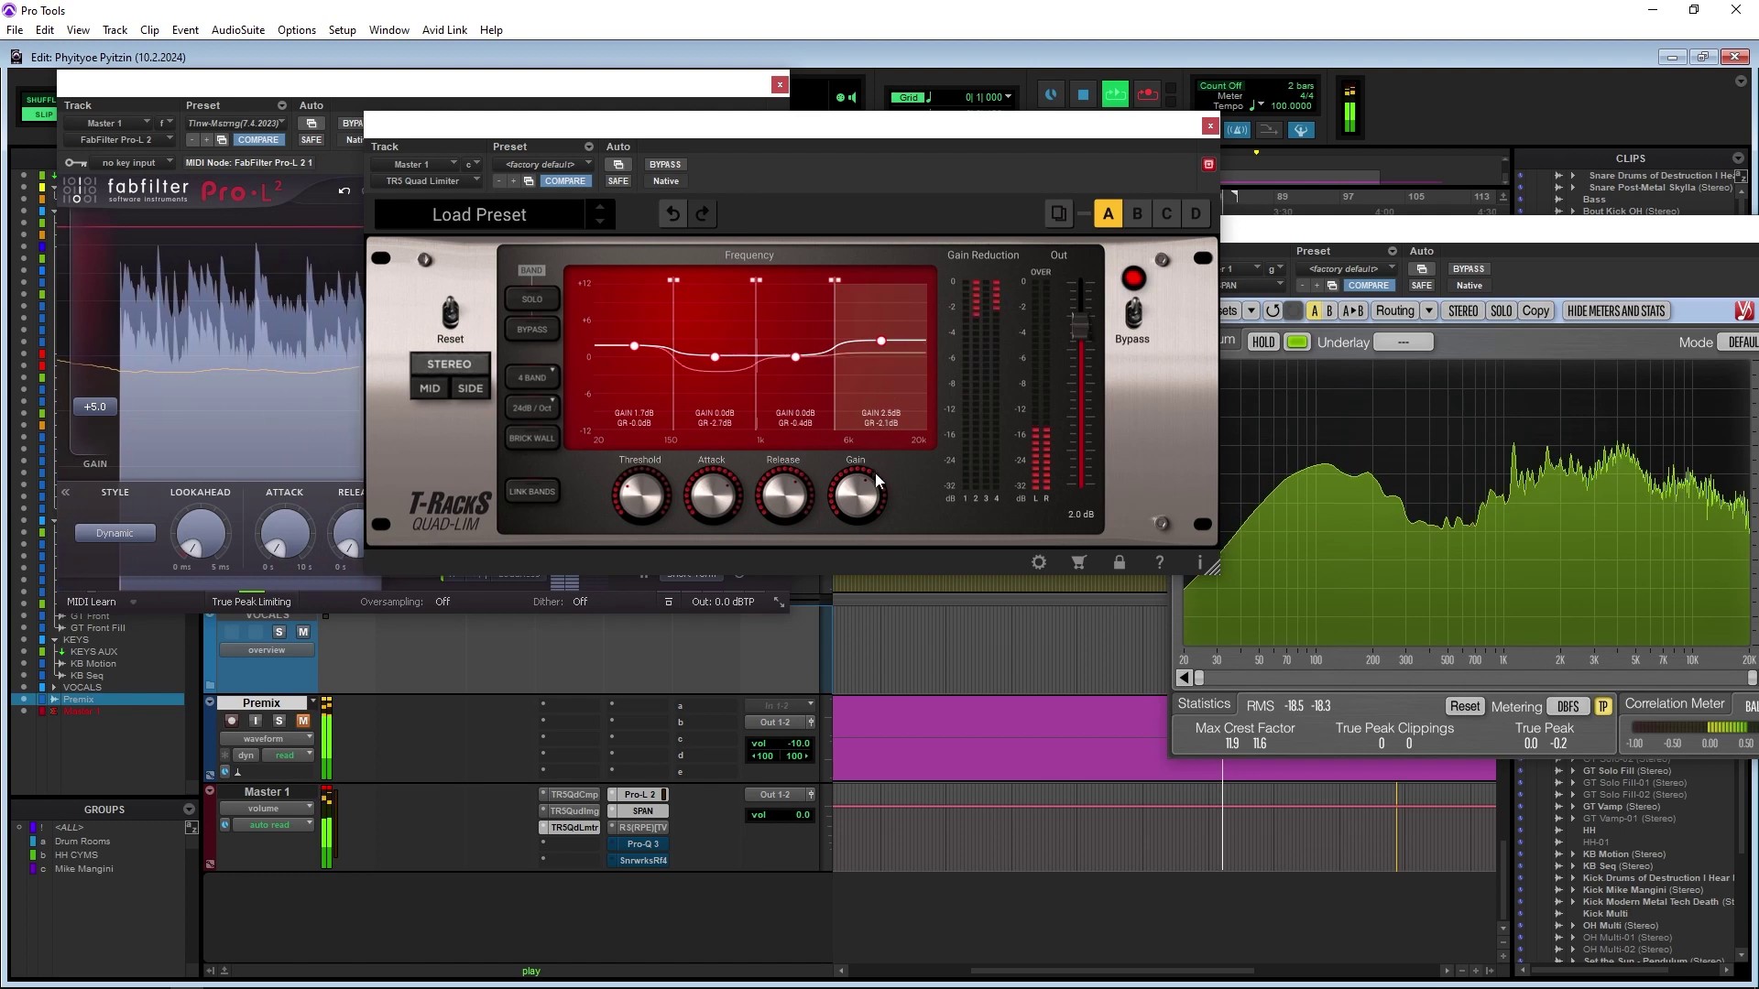
Lower the gain of the Quad Limiter's highest band to 1.7 dB, compare it with bypass and close the plug-in
{"action": "left_click_drag", "start_coordinate": [875, 472], "coordinate": [859, 489]}
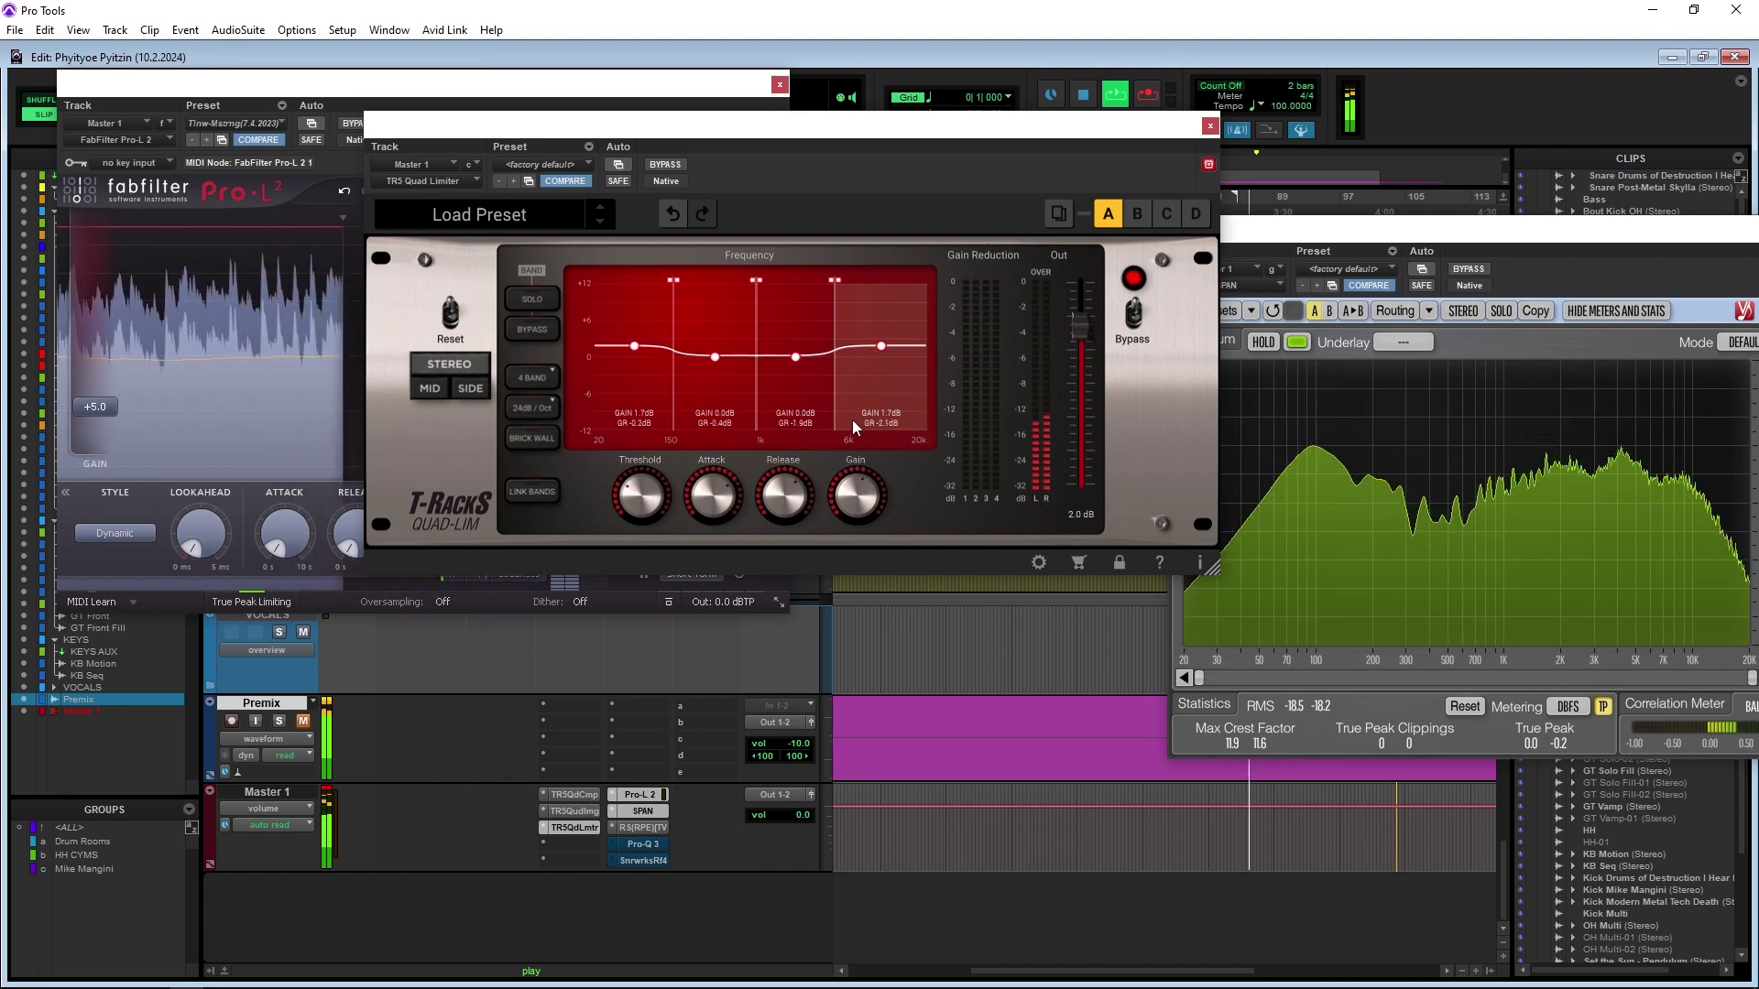
{"action": "left_click", "coordinate": [574, 828], "text": "ctrl"}
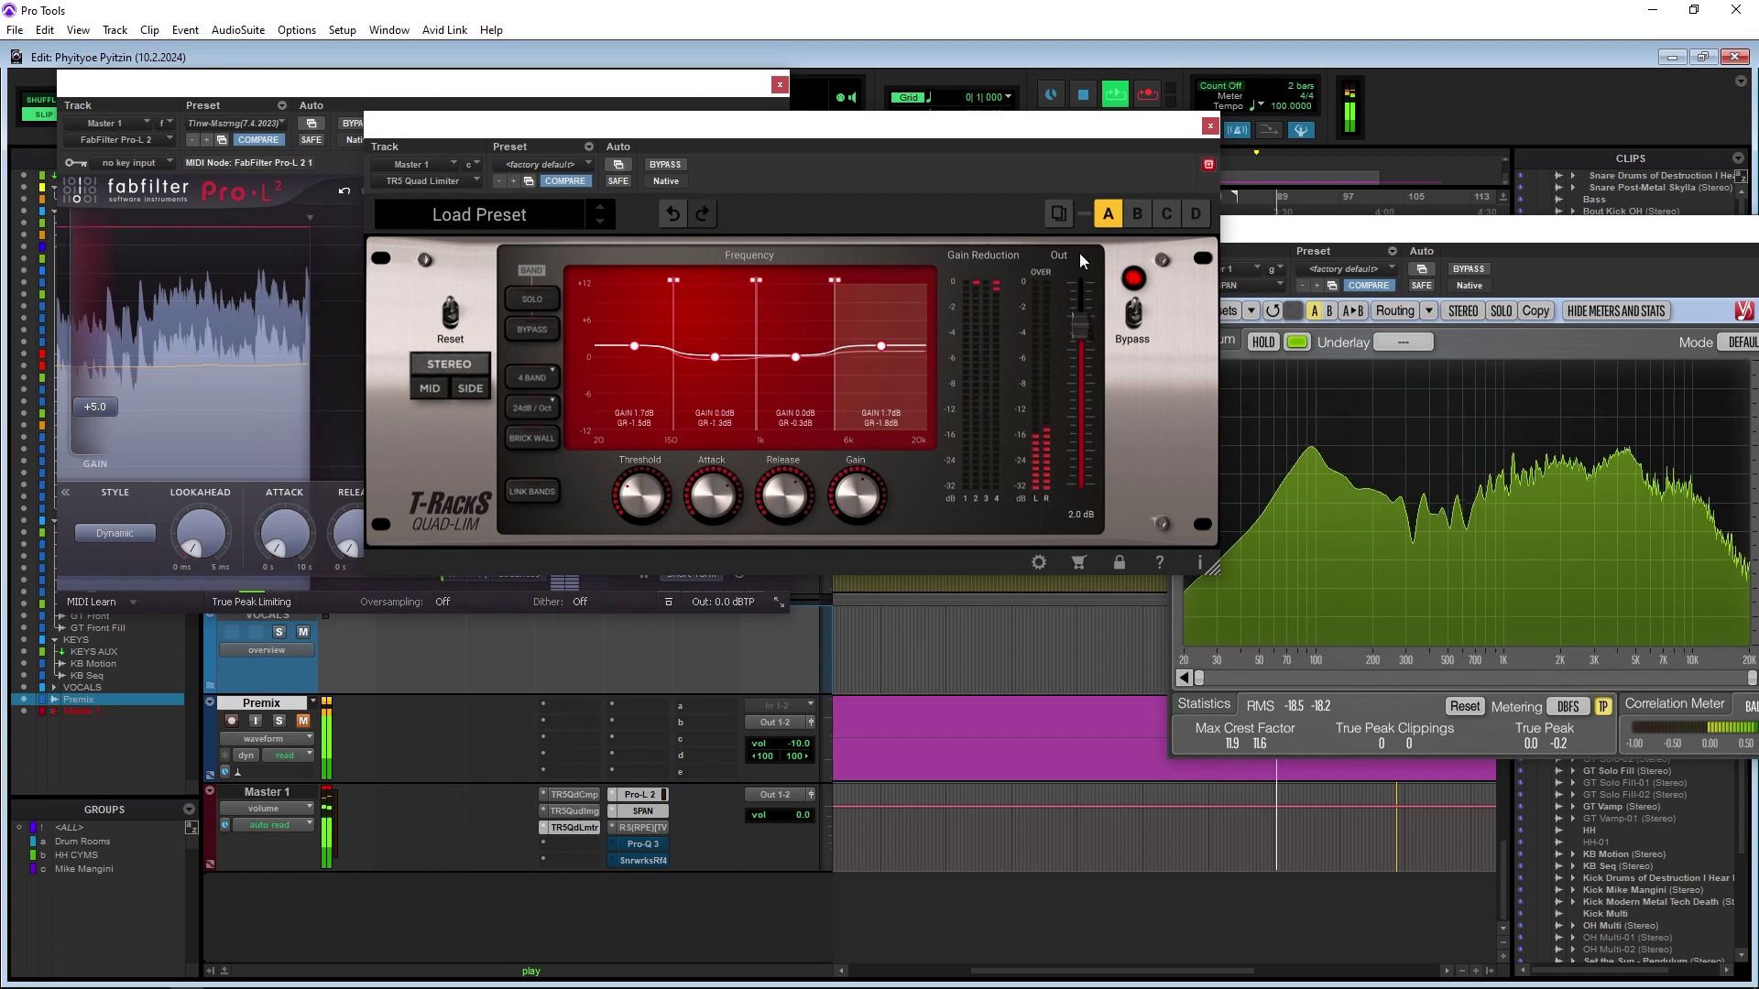
{"action": "left_click", "coordinate": [1210, 127]}
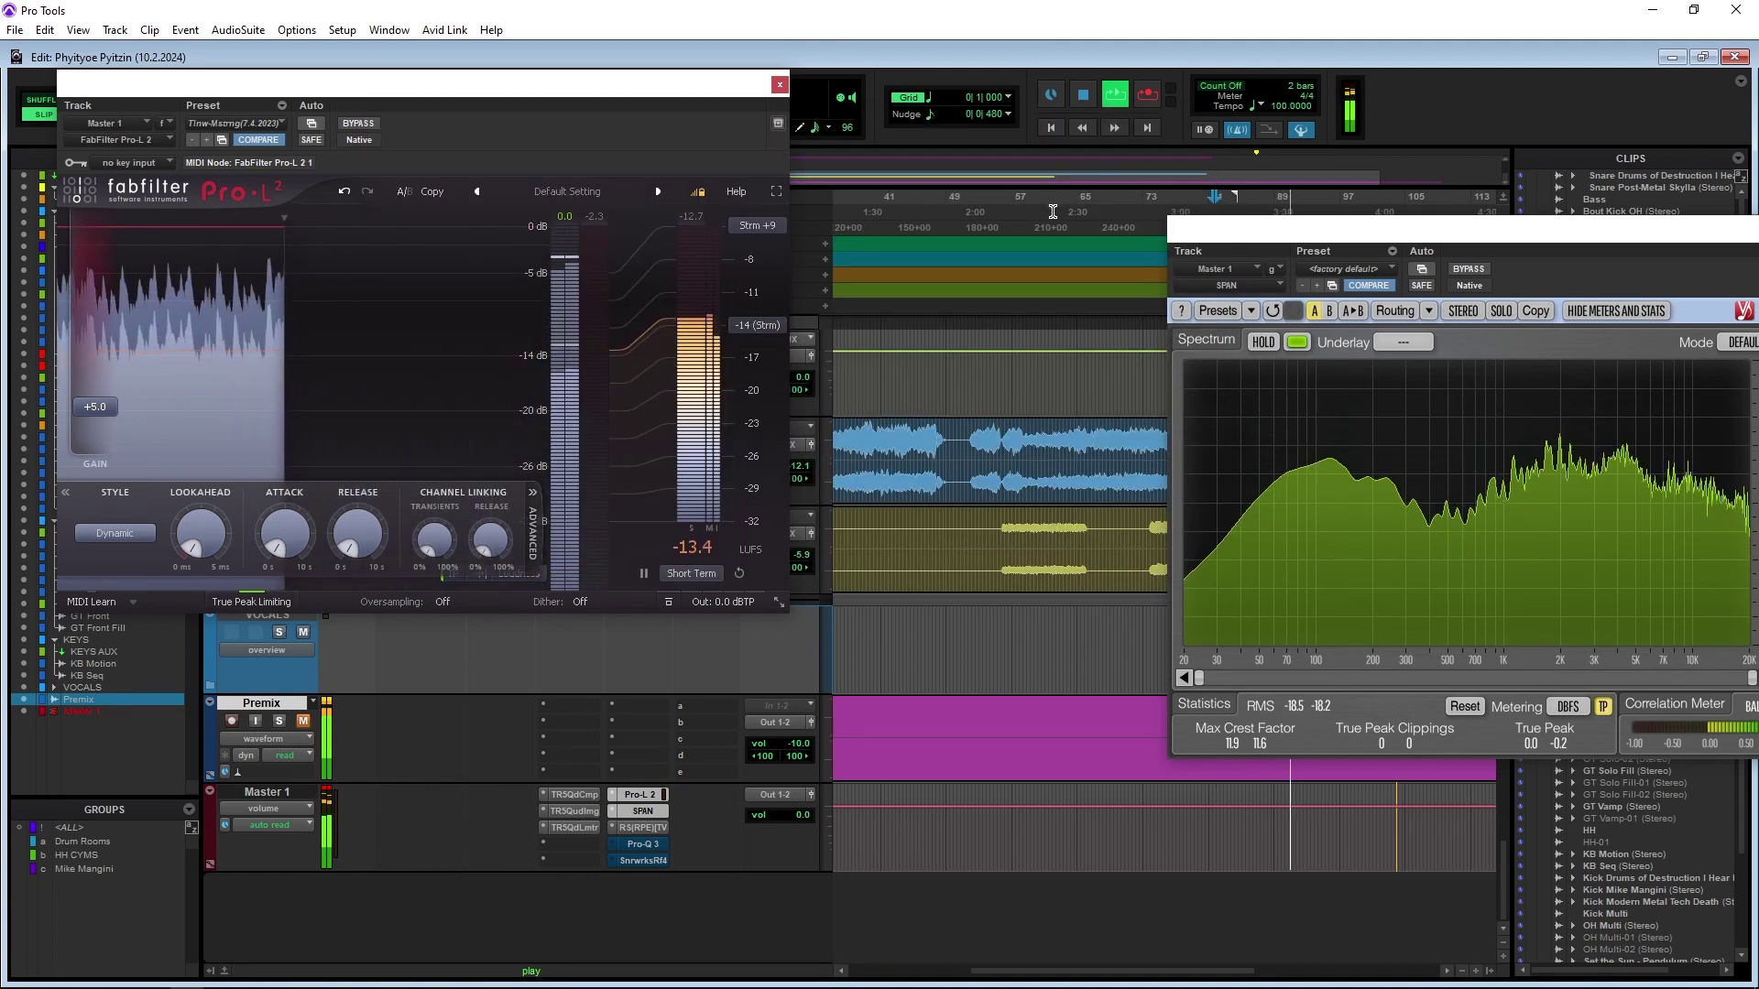
Move SPAN clear of the Premix output window and set the Premix track's volume to -5.0 dB
{"action": "left_click_drag", "start_coordinate": [1458, 236], "coordinate": [1232, 209]}
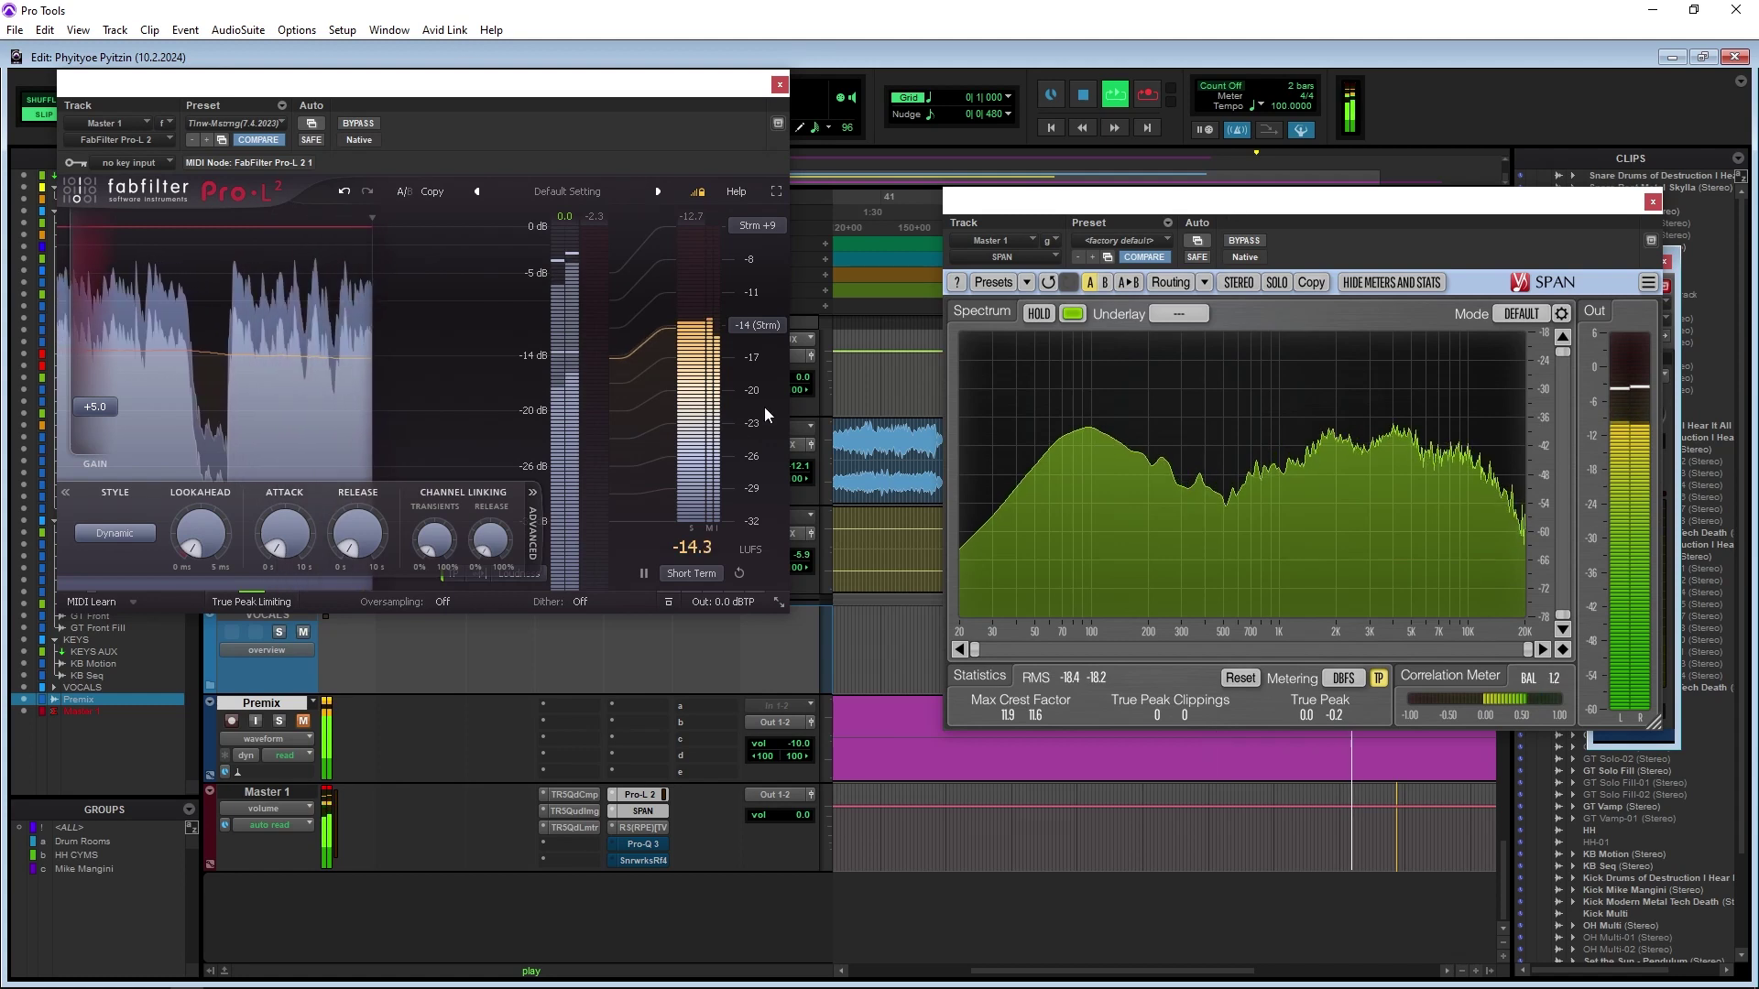
{"action": "left_click", "coordinate": [810, 722]}
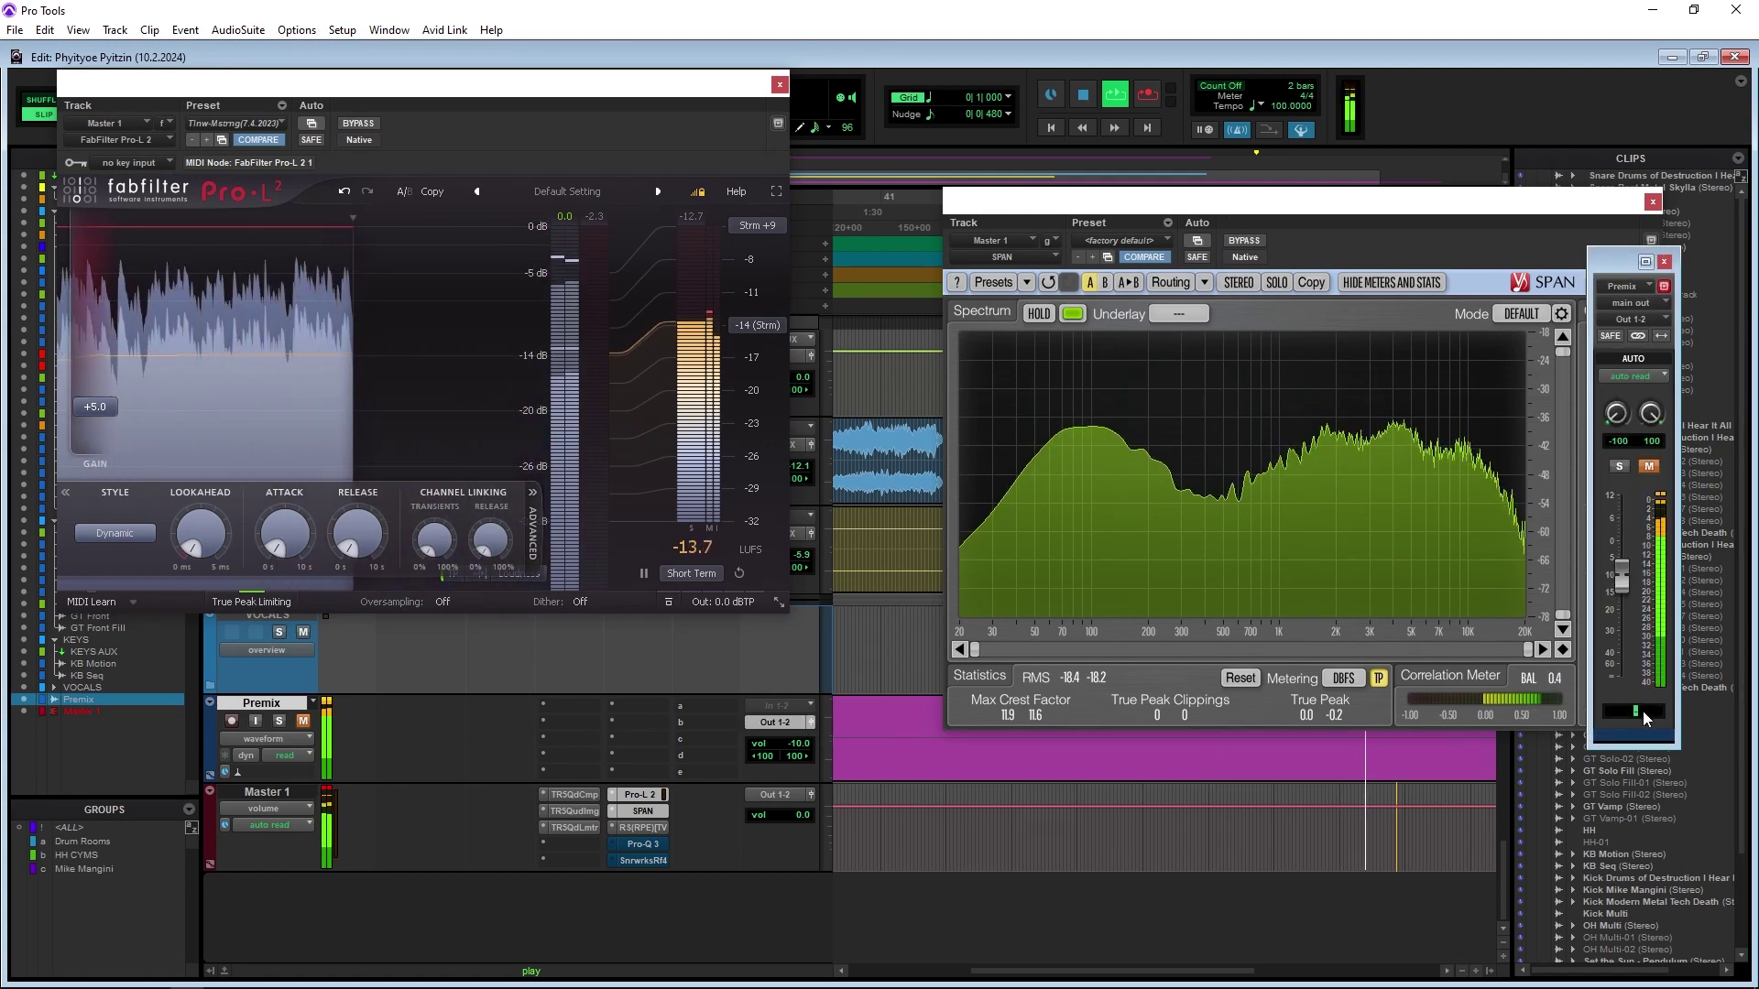
{"action": "type", "text": "-5"}
{"action": "key", "text": "Return"}
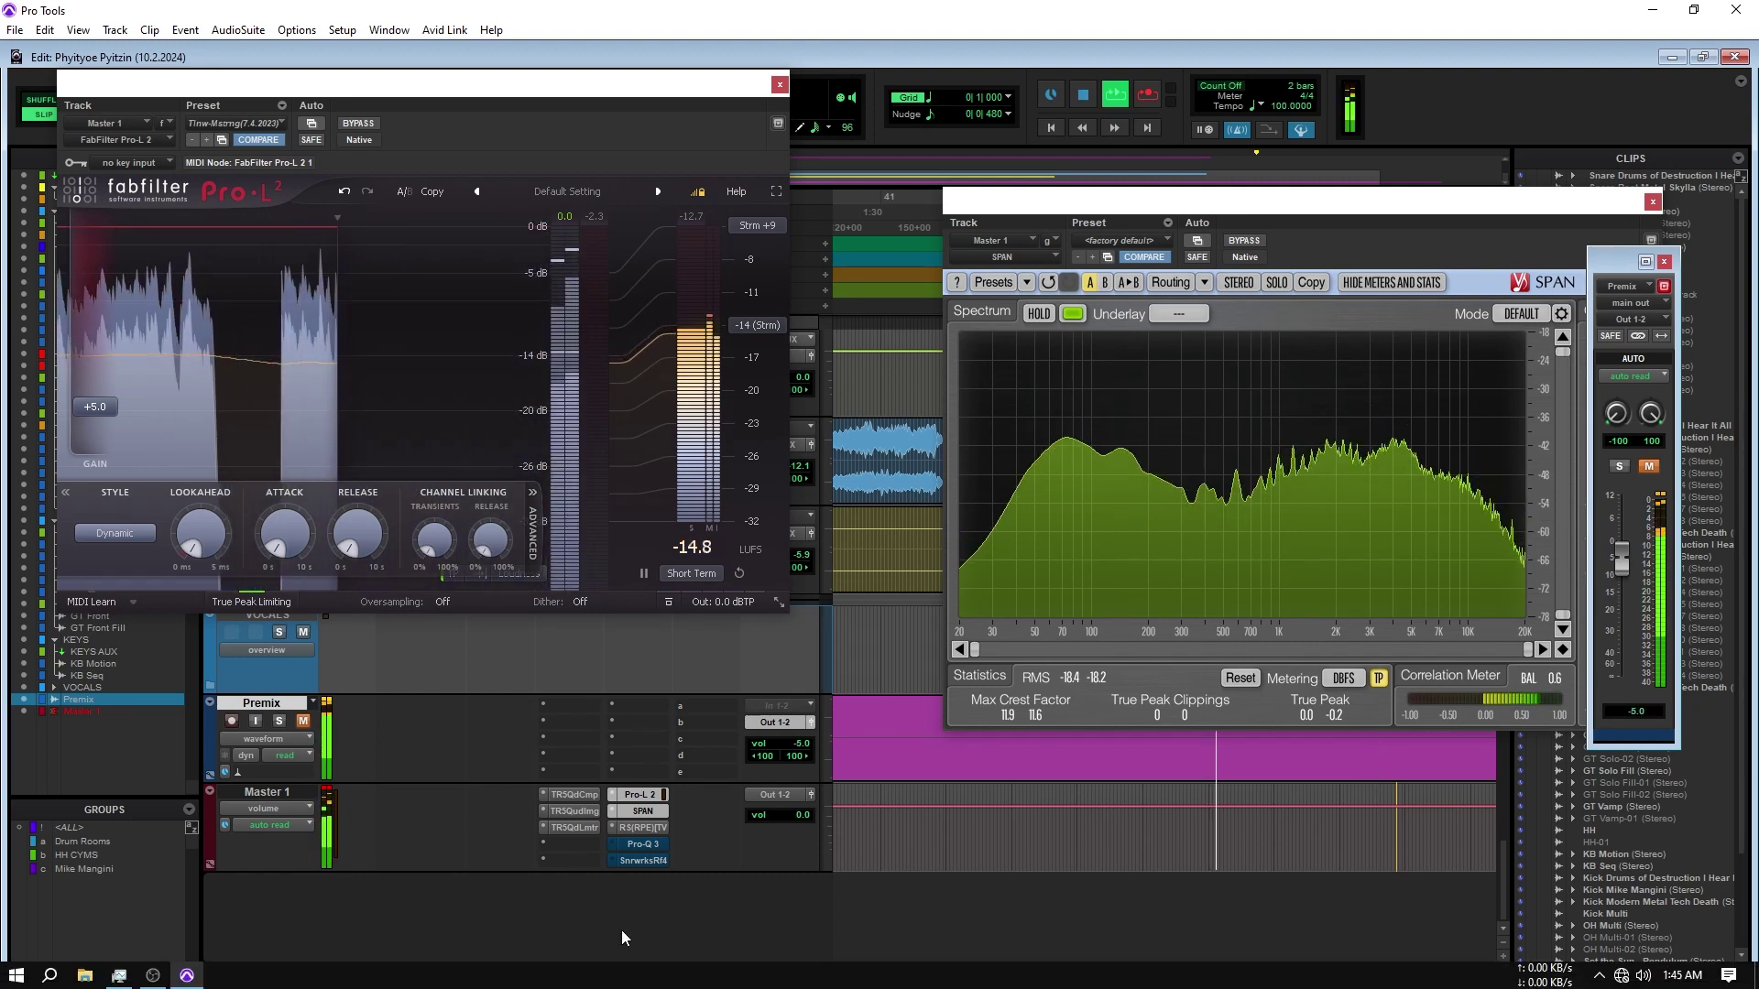
Toggle the bypass of the Quad Compressor, Quad Image and Quad Limiter inserts on Master 1 while listening to the mix
{"action": "left_click", "coordinate": [564, 795], "text": "ctrl"}
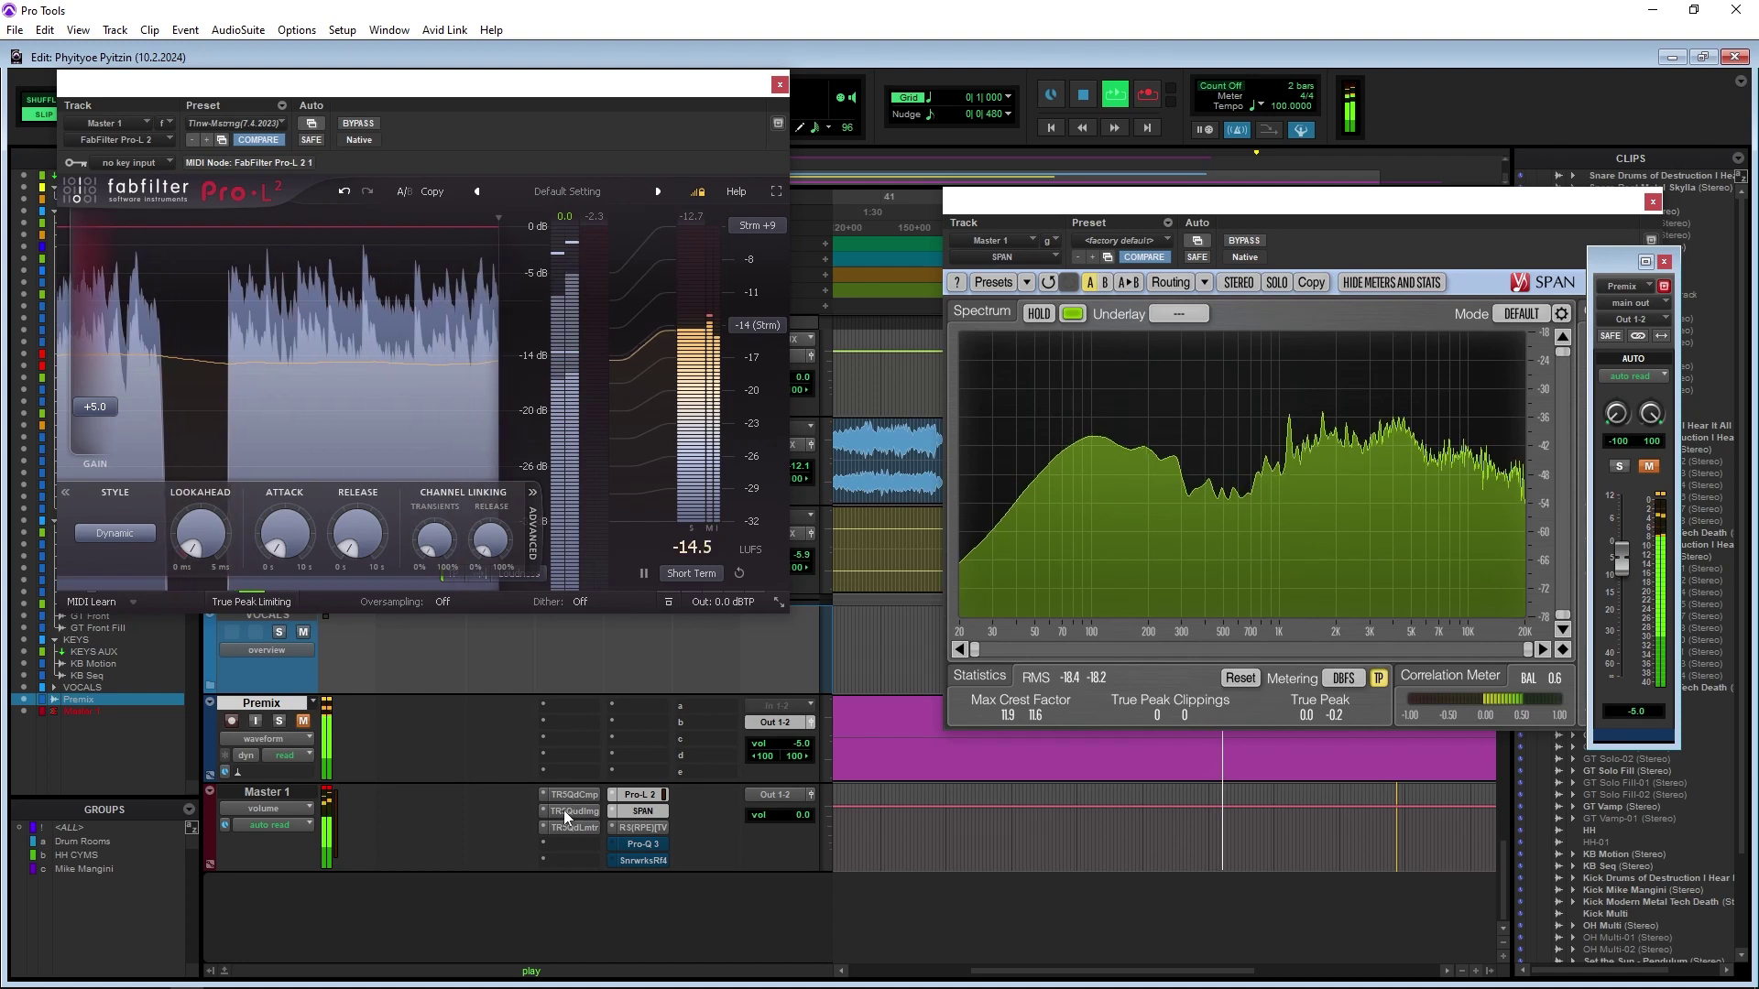
{"action": "left_click", "coordinate": [563, 812], "text": "ctrl"}
{"action": "left_click", "coordinate": [563, 827], "text": "ctrl"}
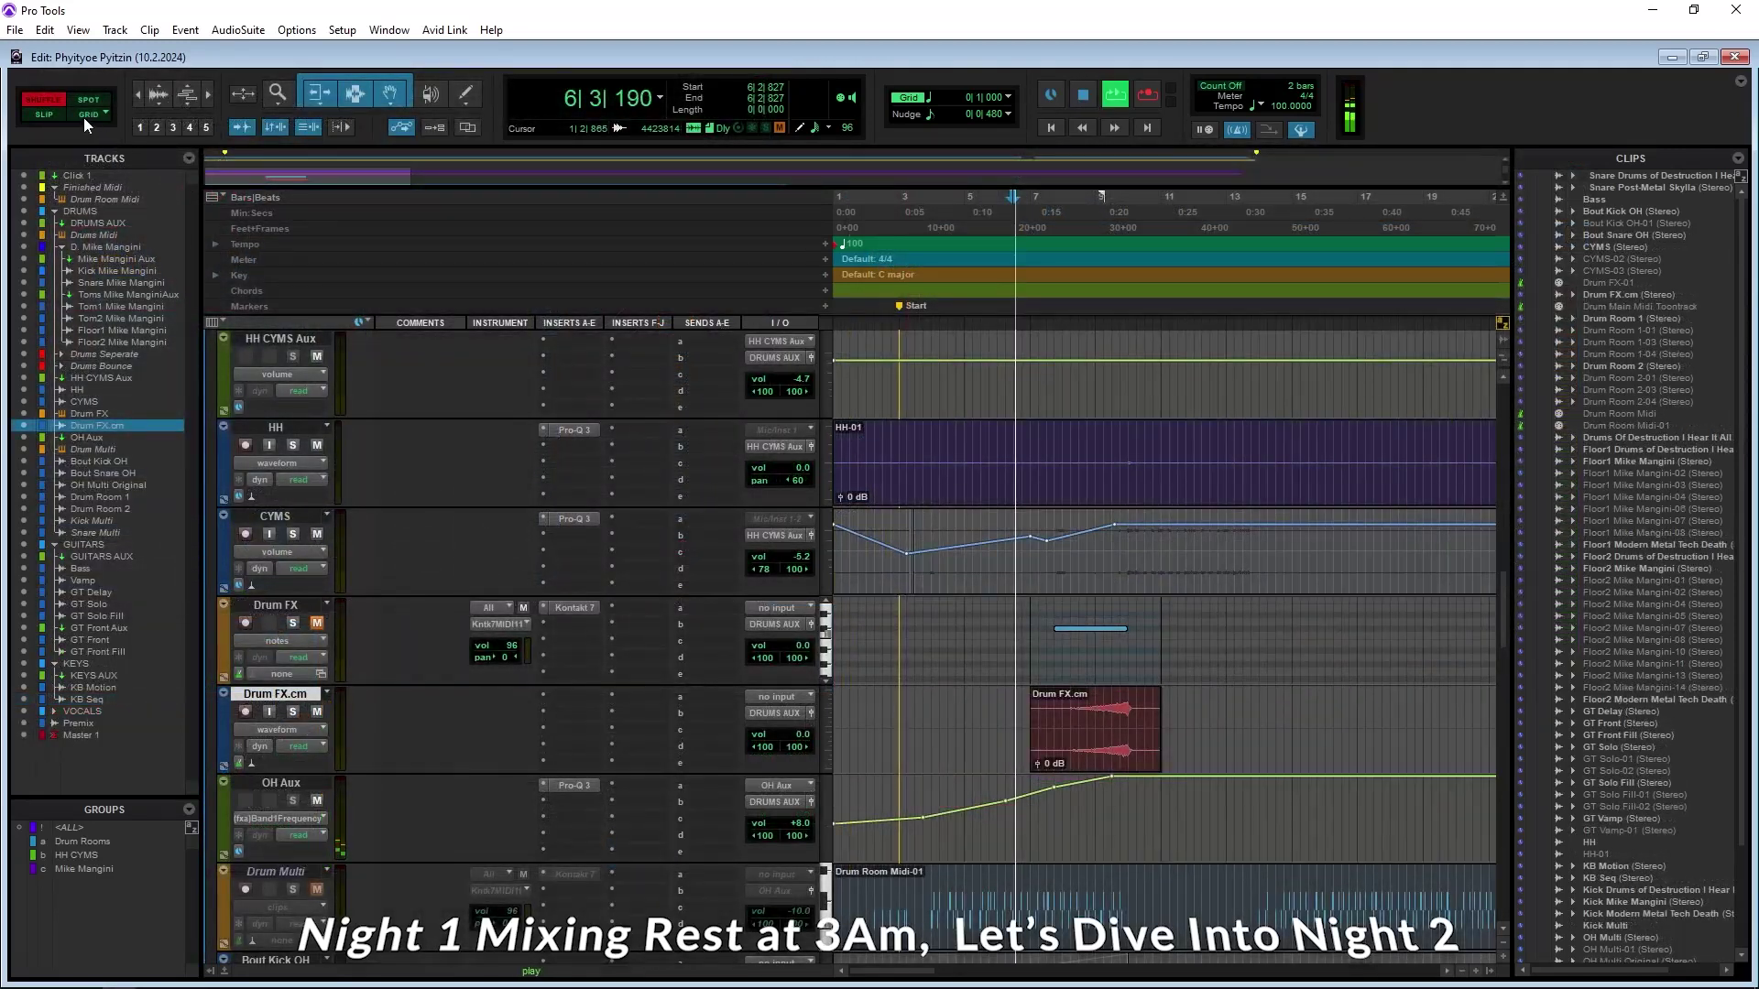
Switch the edit mode from Shuffle to Slip, solo the Drum FX.cm track and stop playback
{"action": "left_click", "coordinate": [84, 117]}
{"action": "key", "text": "t"}
{"action": "key", "text": "t"}
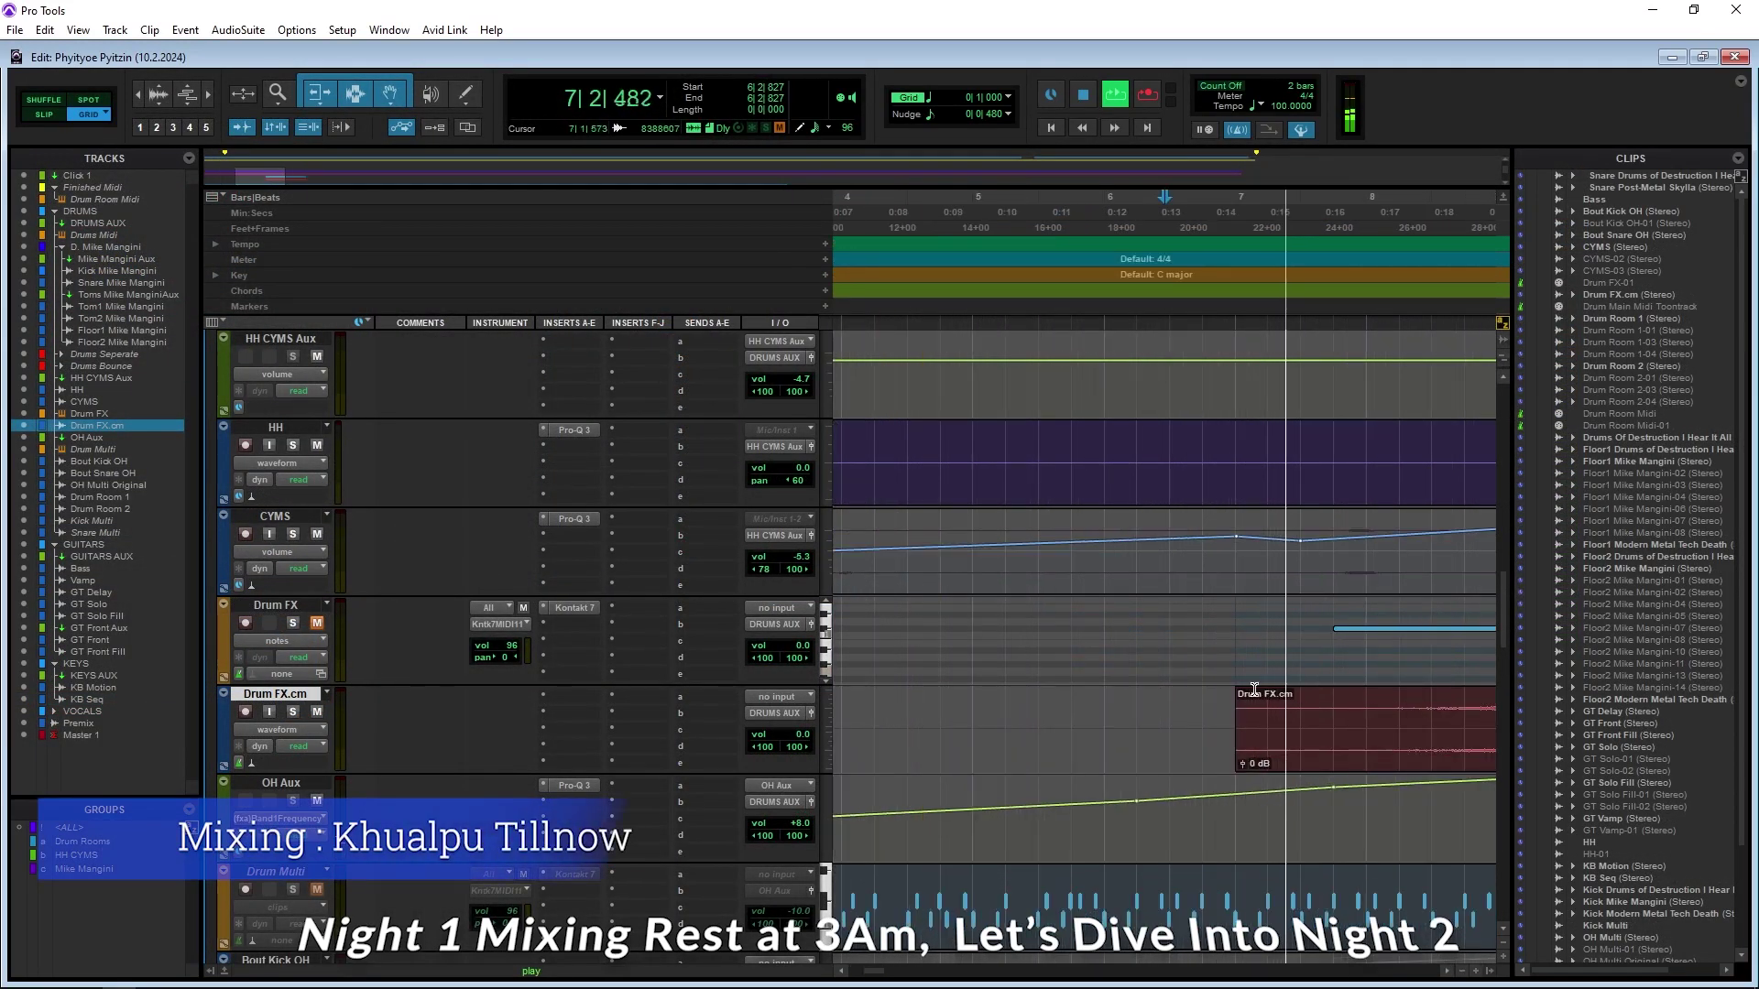
{"action": "left_click", "coordinate": [57, 118]}
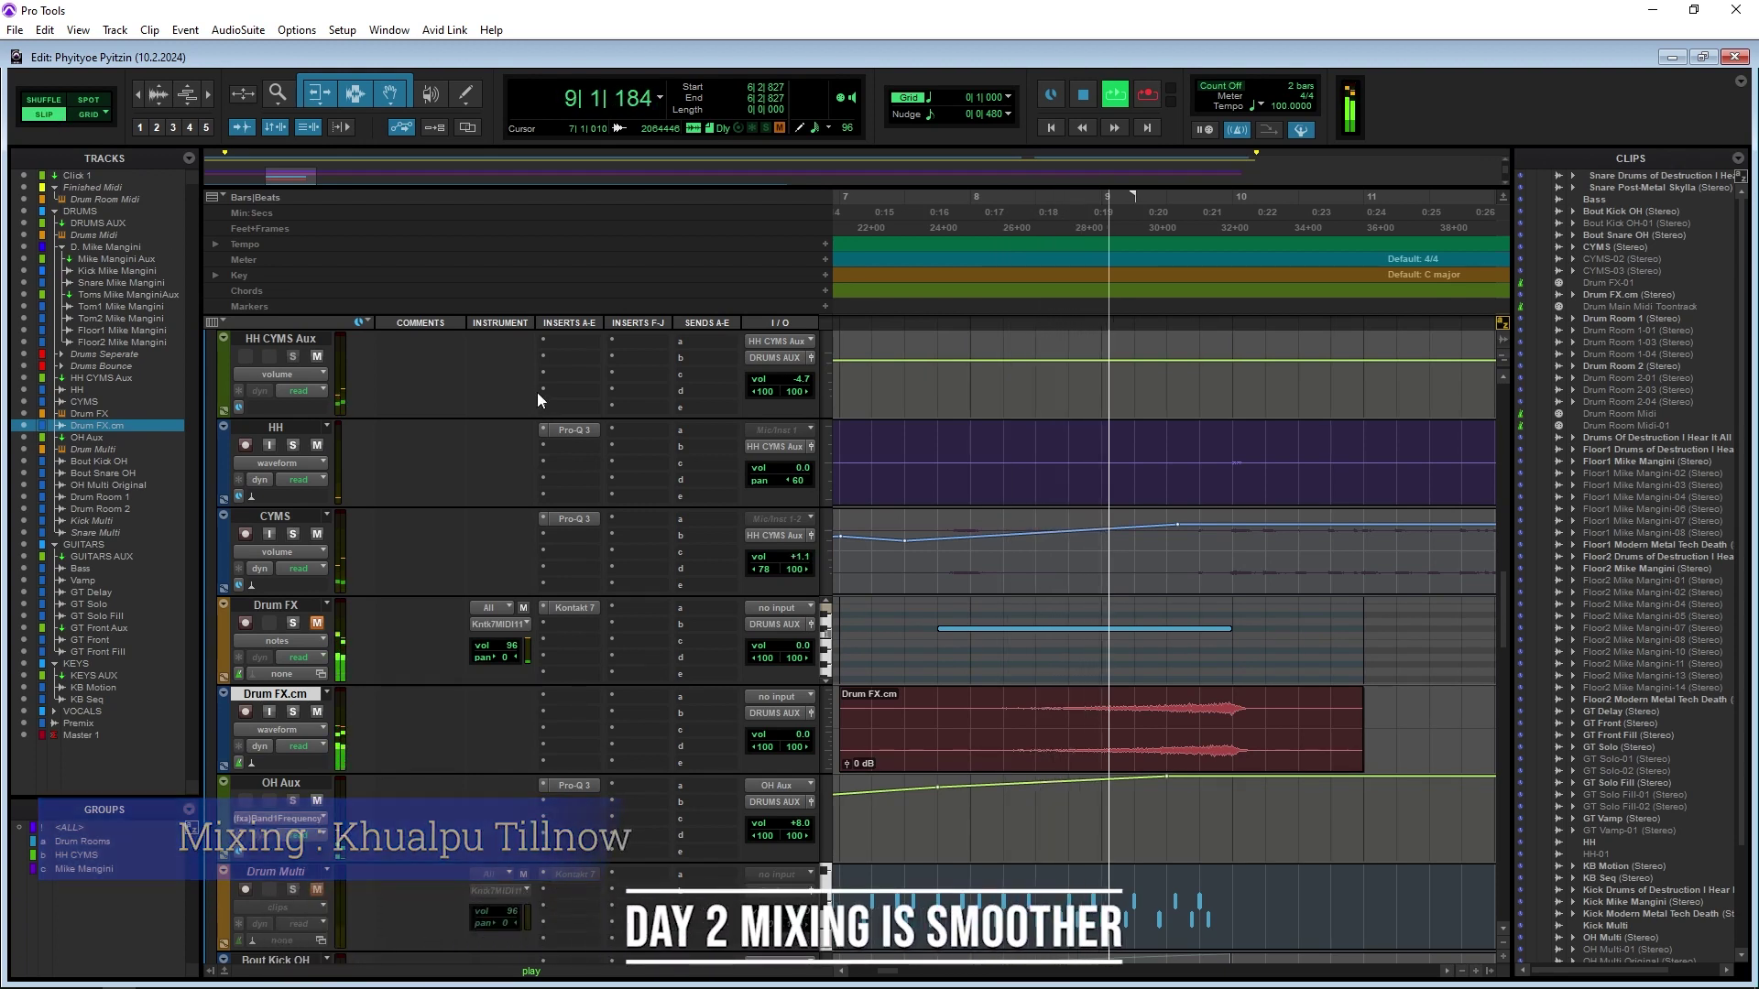
{"action": "left_click", "coordinate": [292, 715]}
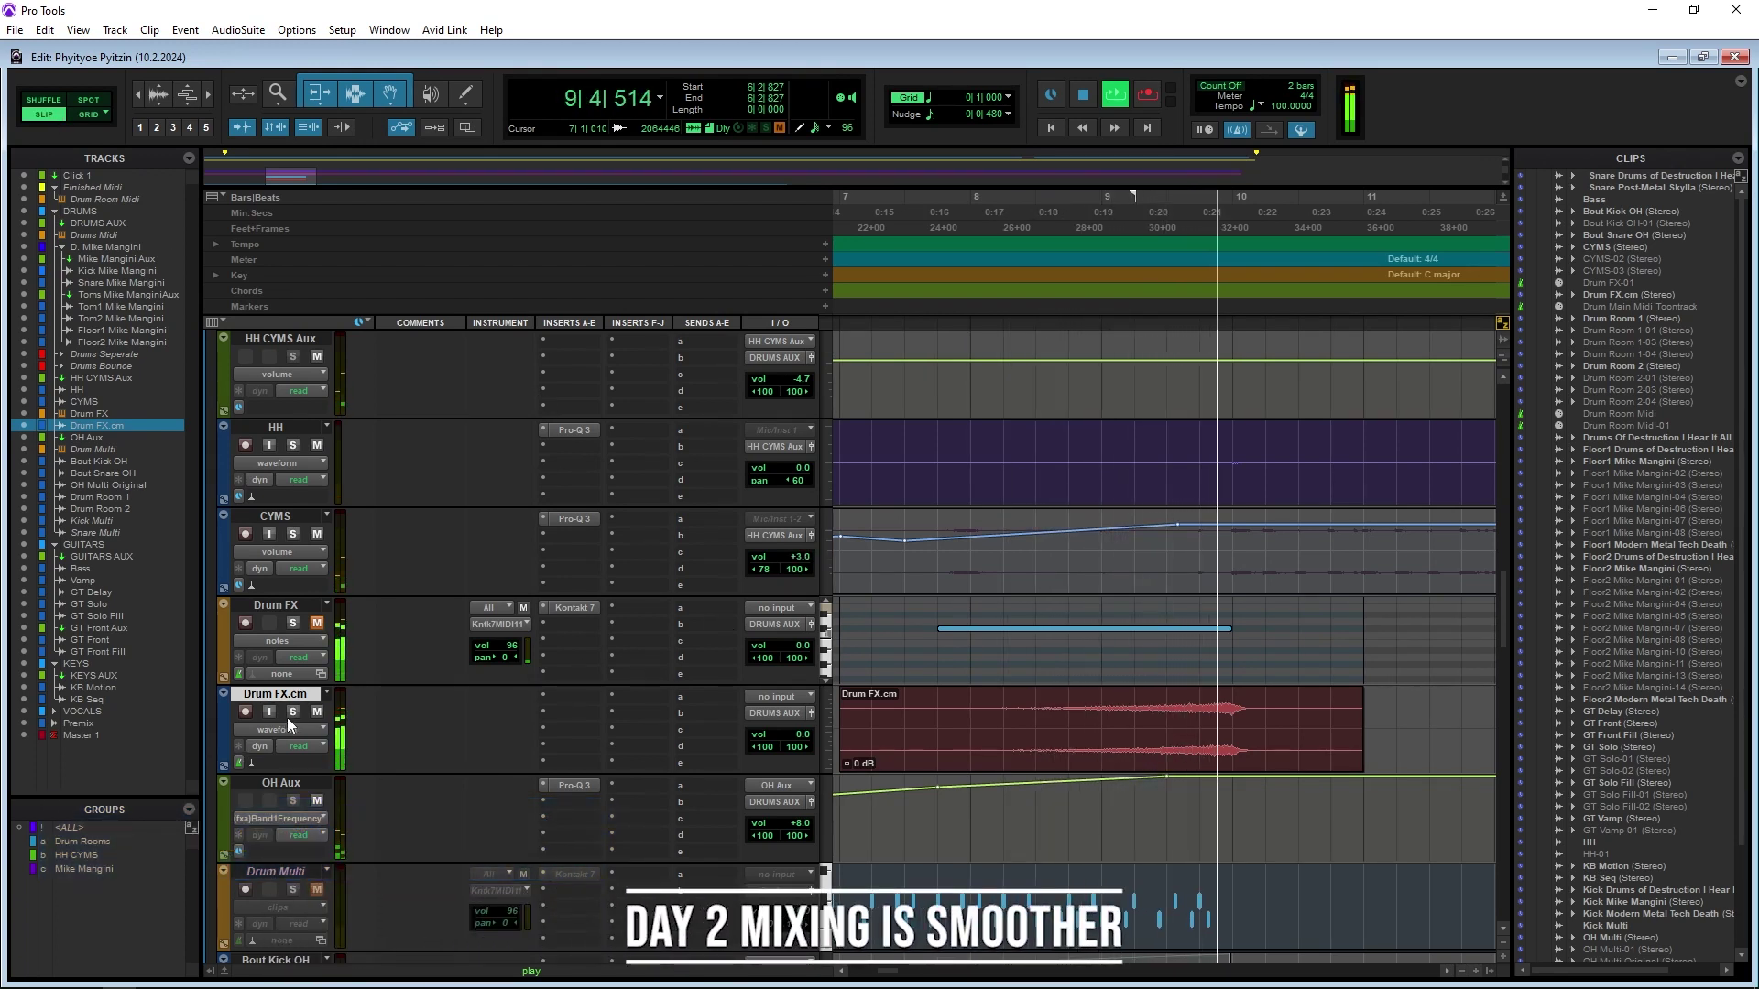
{"action": "key", "text": "space"}
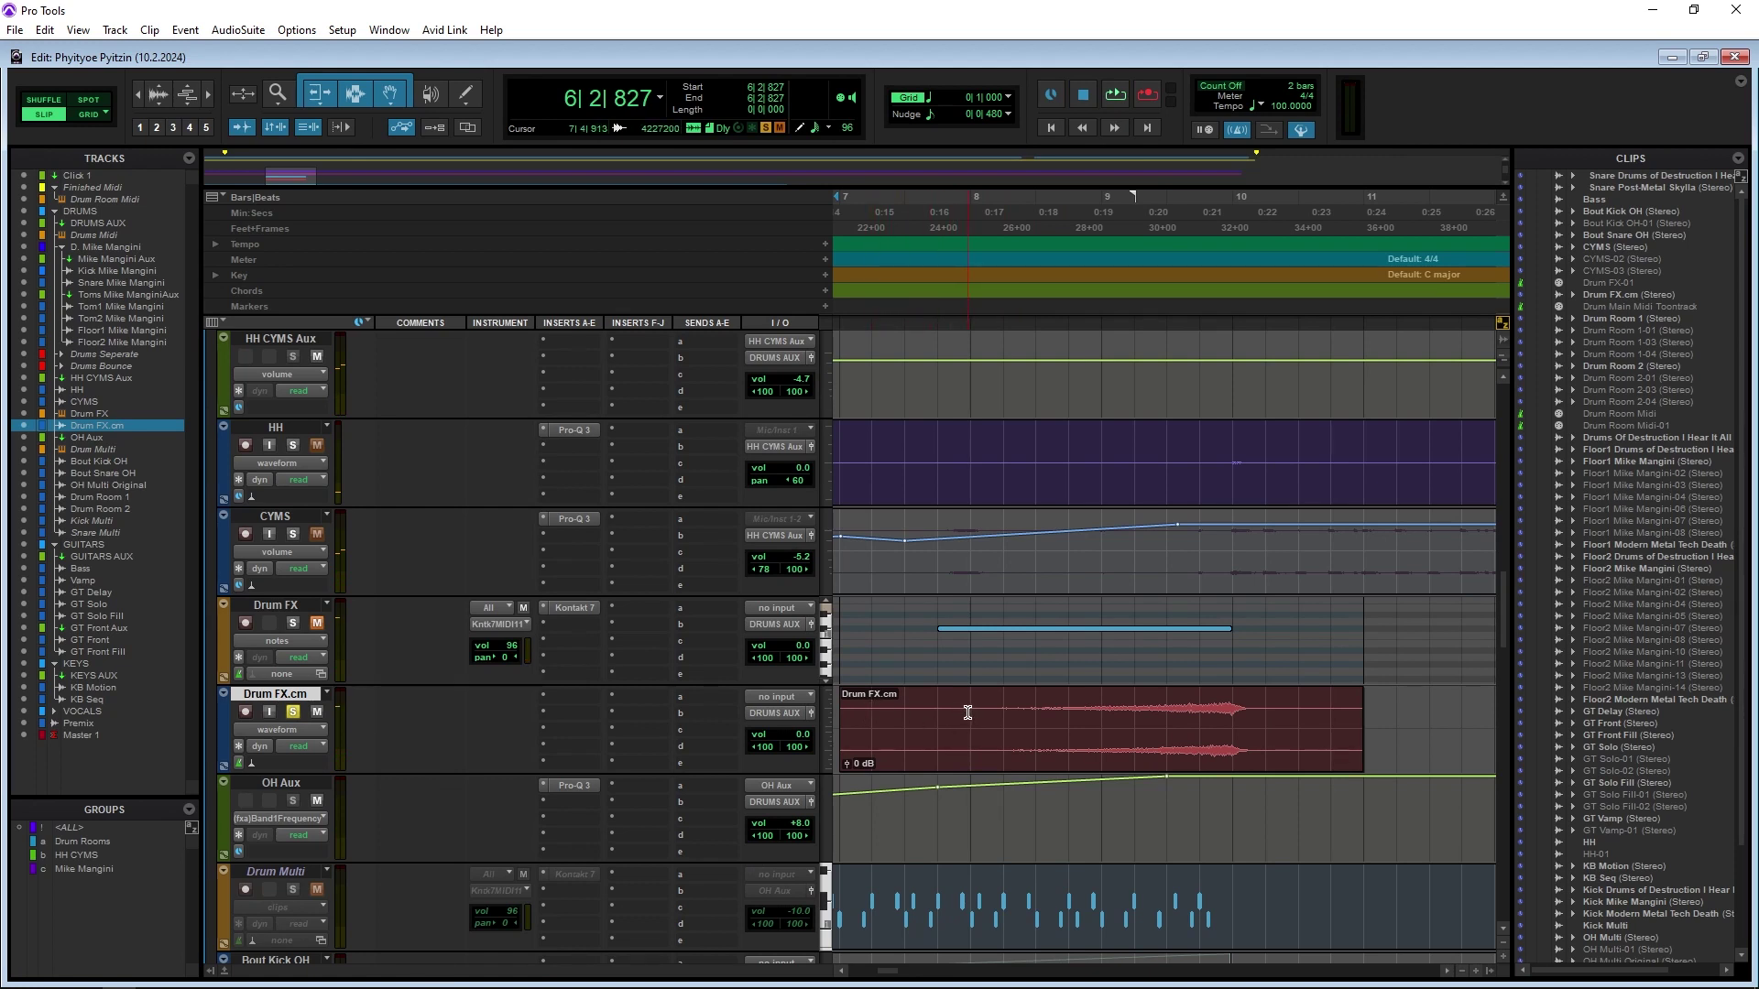
Apply a long fade-in to the Drum FX.cm clip from bar 7 to about bar 10 and play it back
{"action": "left_click_drag", "start_coordinate": [847, 702], "coordinate": [1234, 705]}
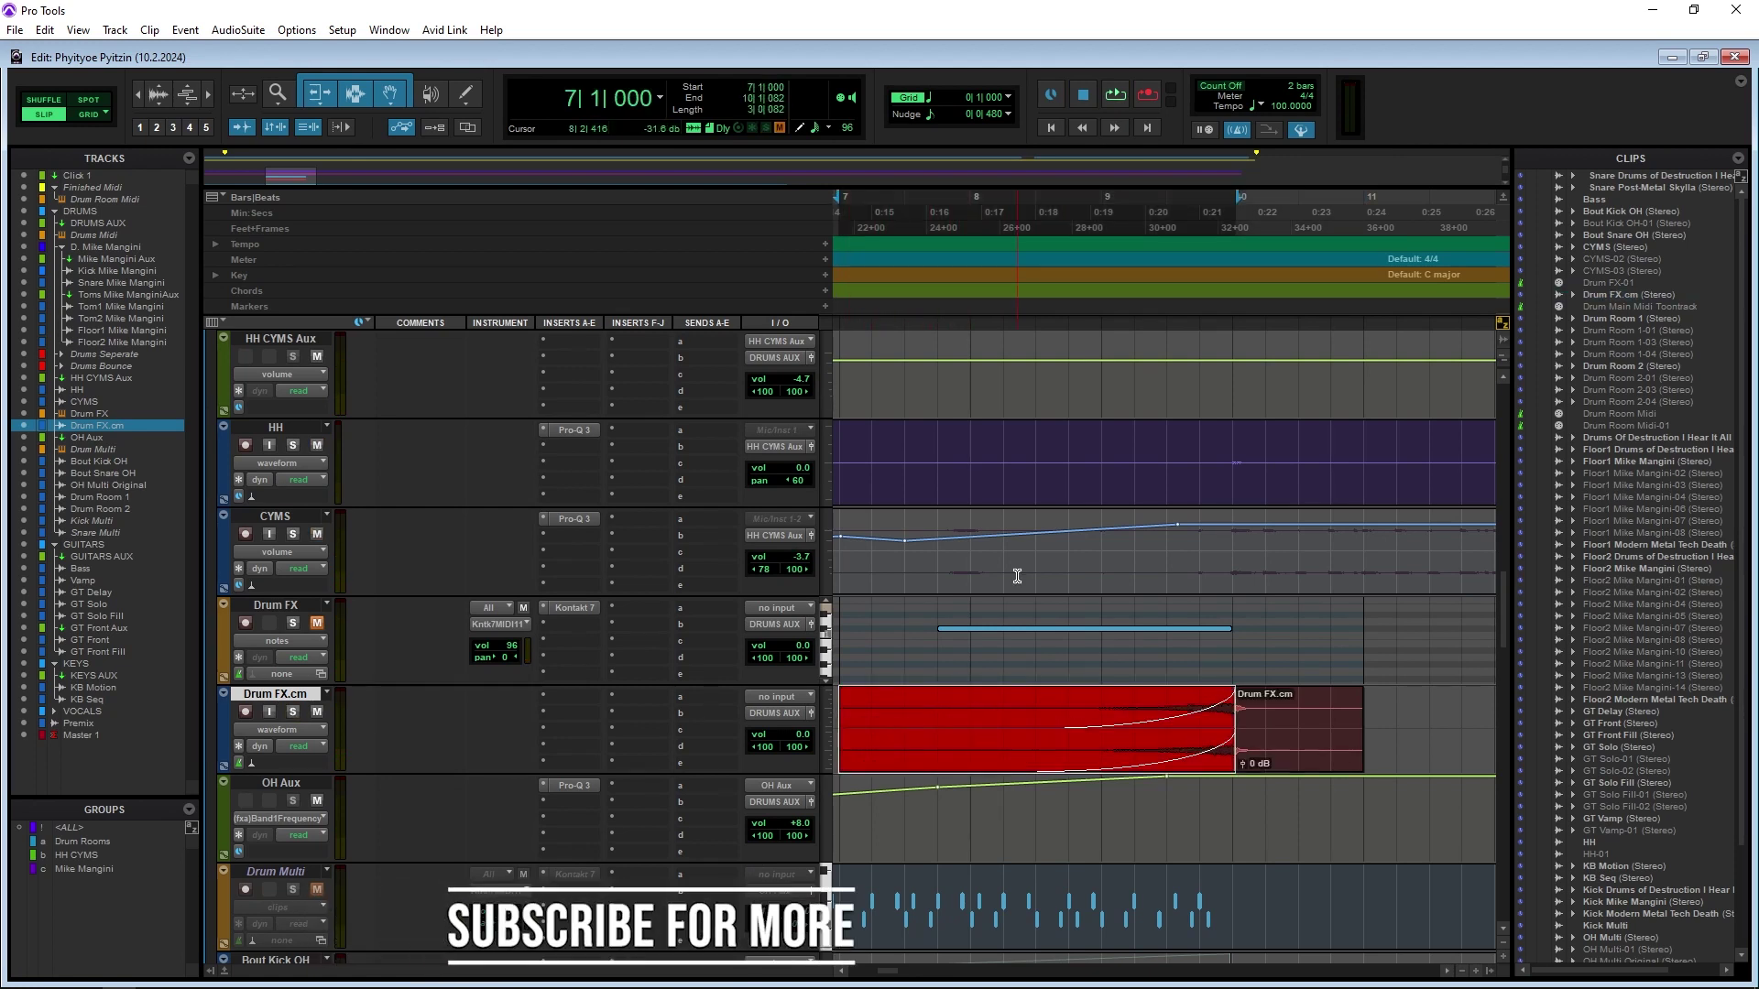
{"action": "key", "text": "space"}
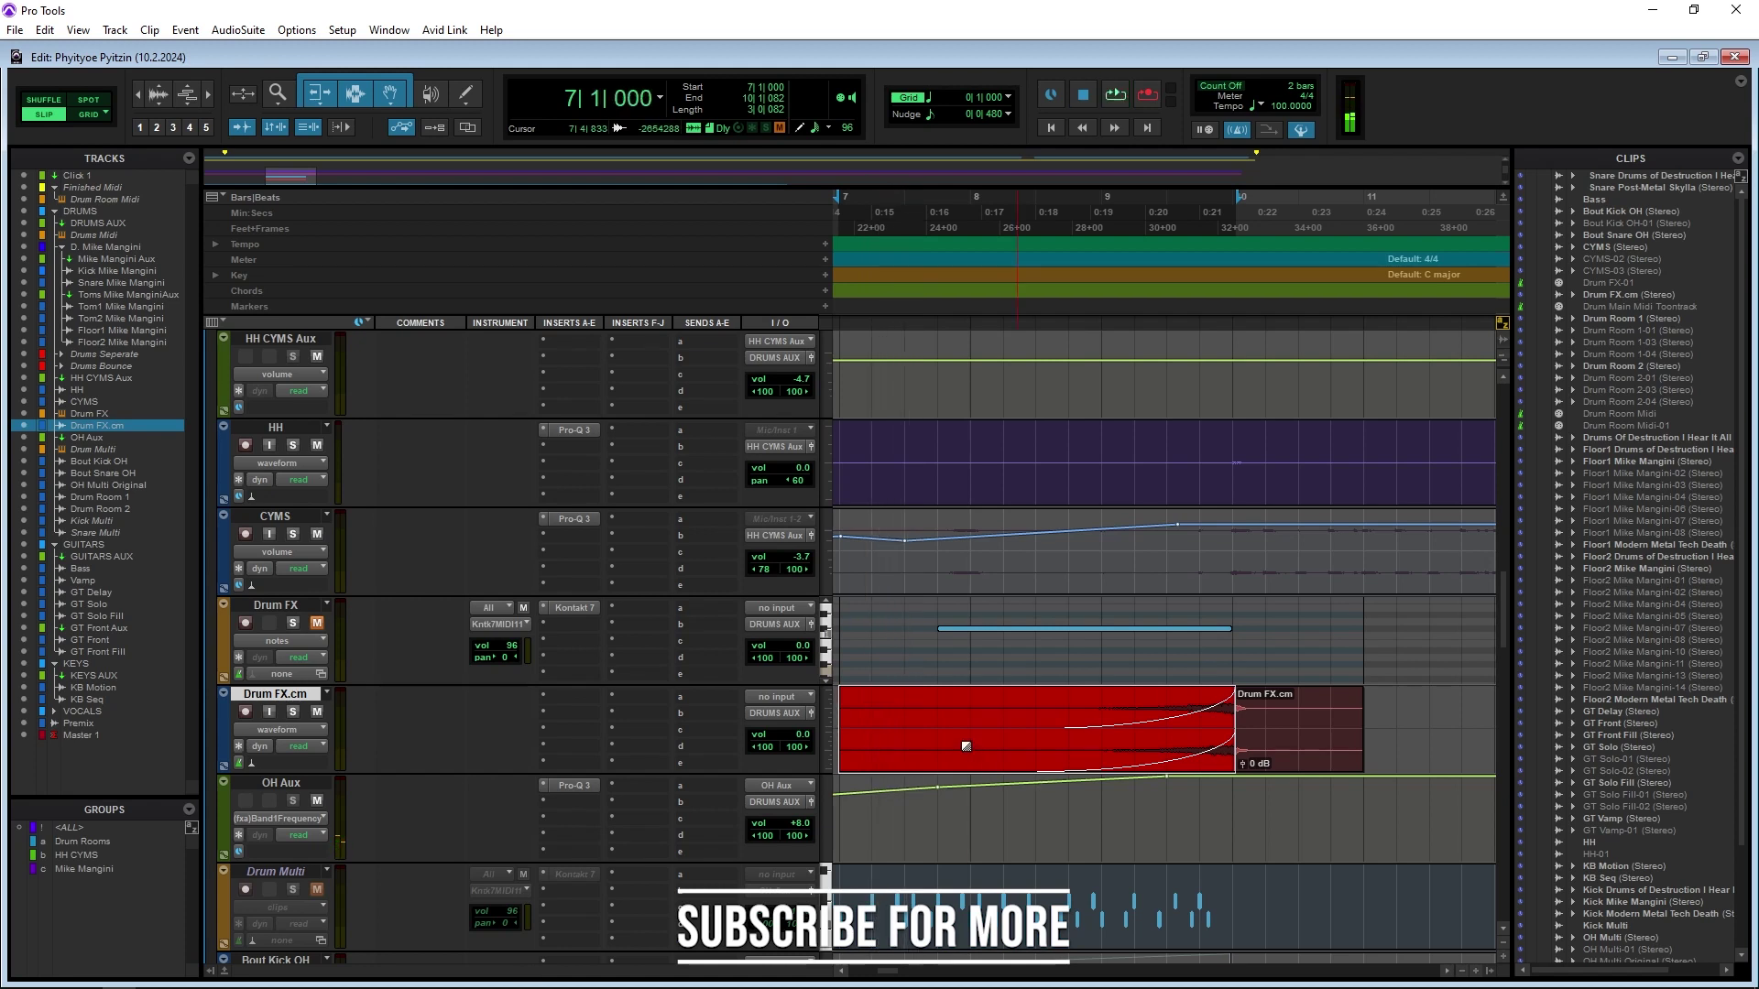
{"action": "key", "text": "space"}
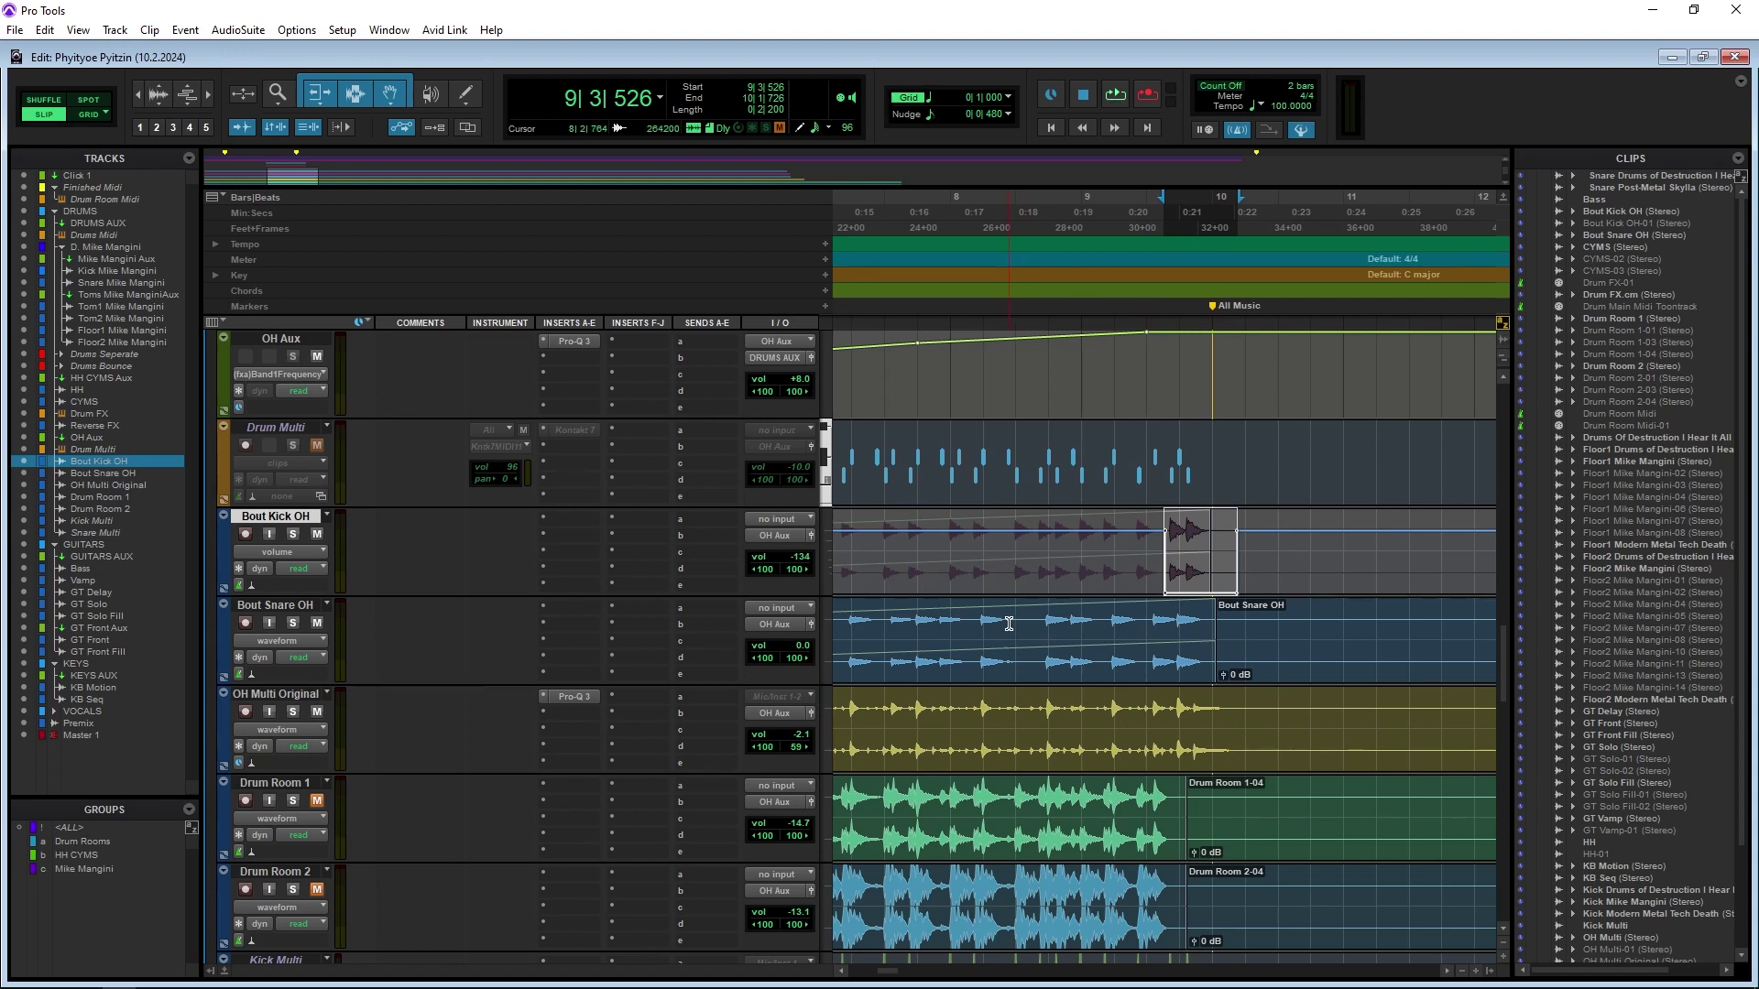
Play the overhead drum tracks from about bar 8 to check the lead-in to the All Music marker
{"action": "left_click", "coordinate": [1008, 624]}
{"action": "key", "text": "space"}
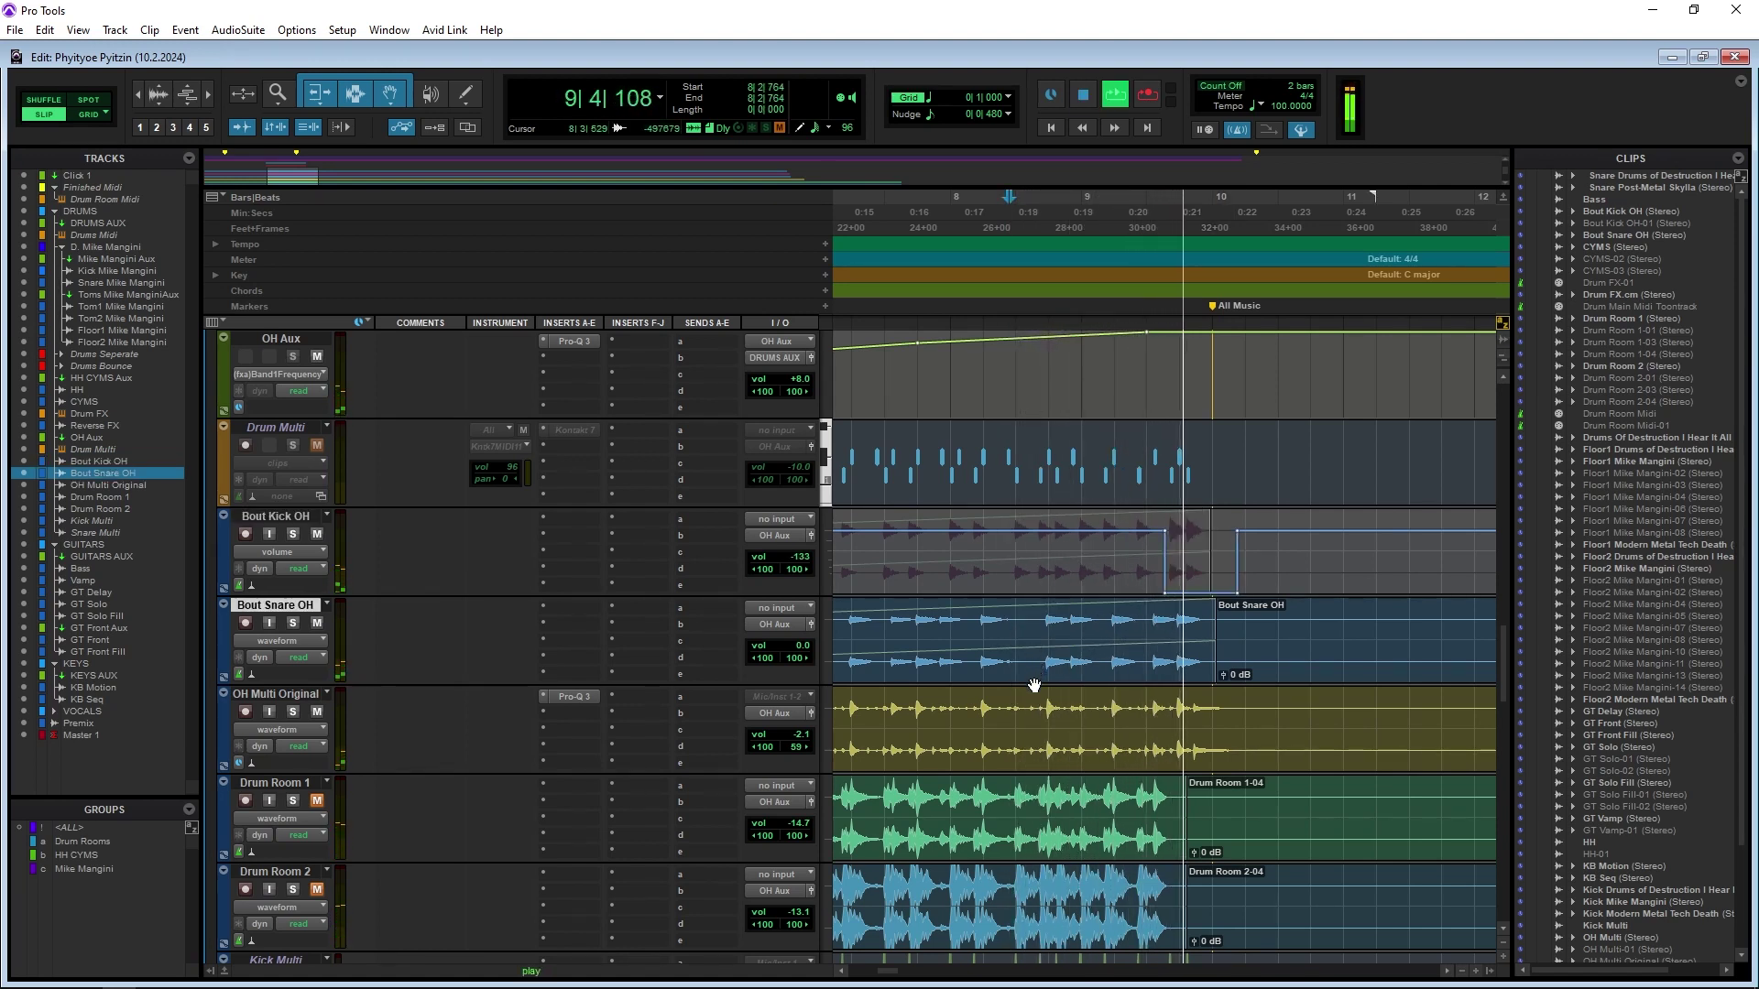
{"action": "key", "text": "space"}
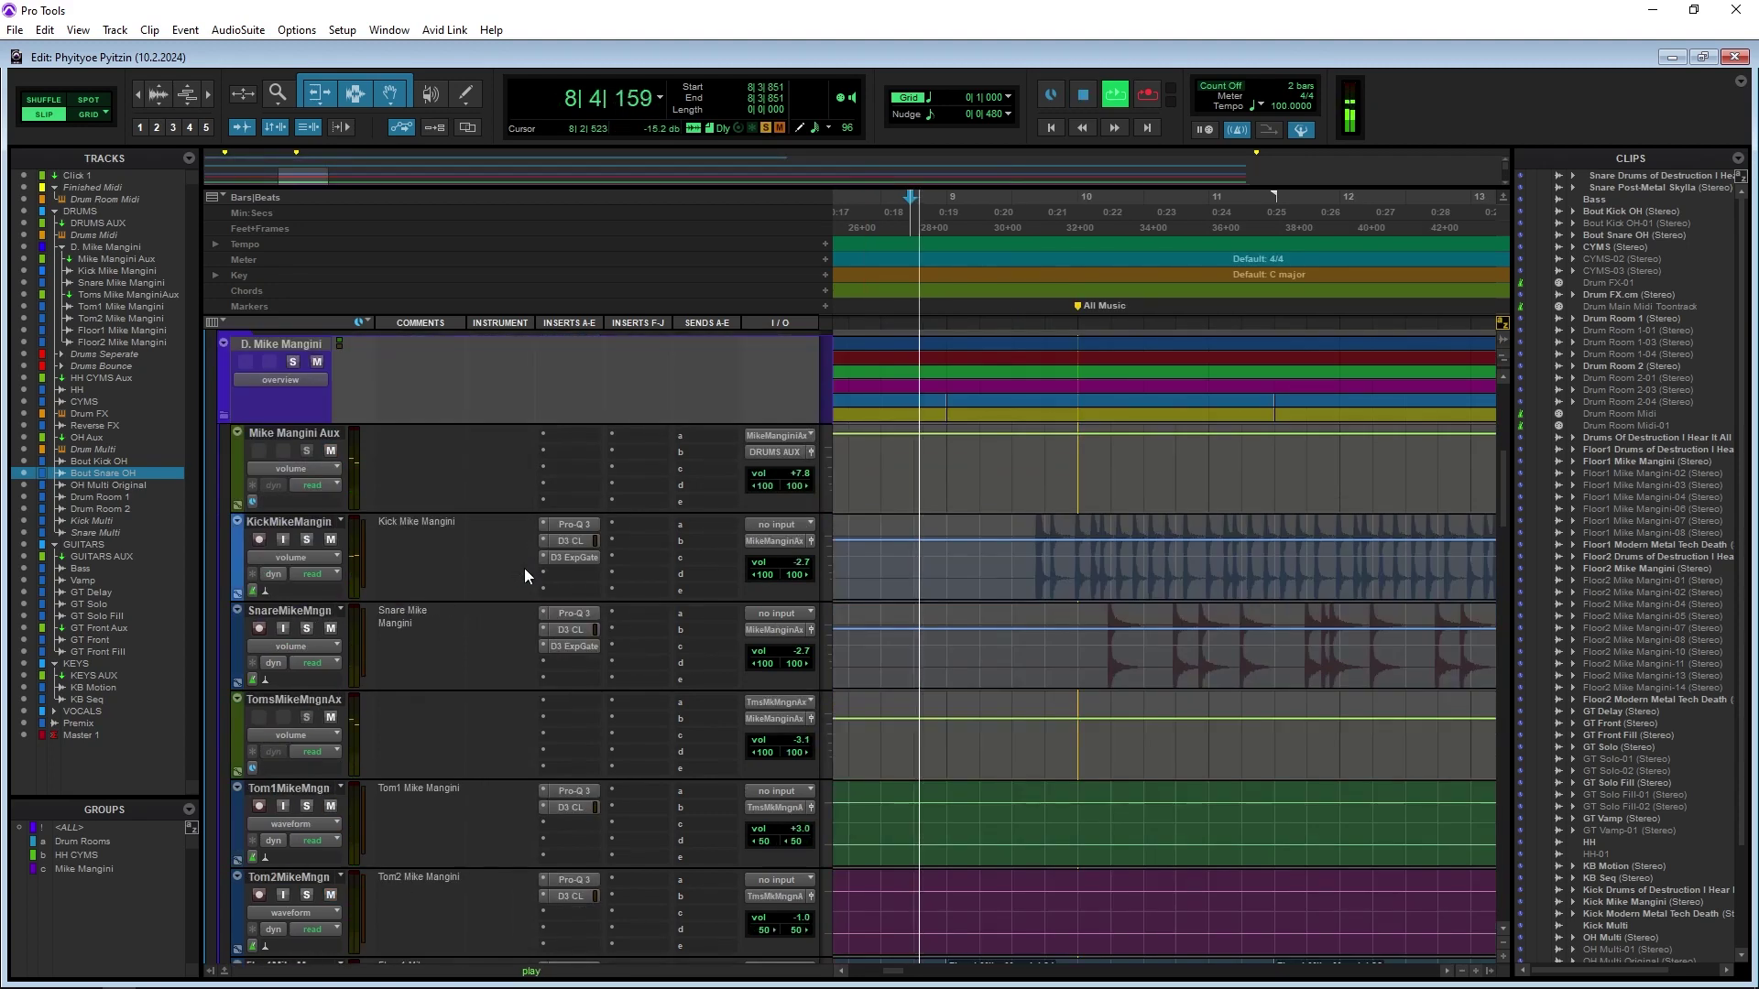
Look over the Mike Mangini drum tracks during playback and audition the snare track in solo
{"action": "scroll", "coordinate": [524, 575], "scroll_direction": "down", "scroll_amount": 4}
{"action": "scroll", "coordinate": [527, 566], "scroll_direction": "down", "scroll_amount": 8}
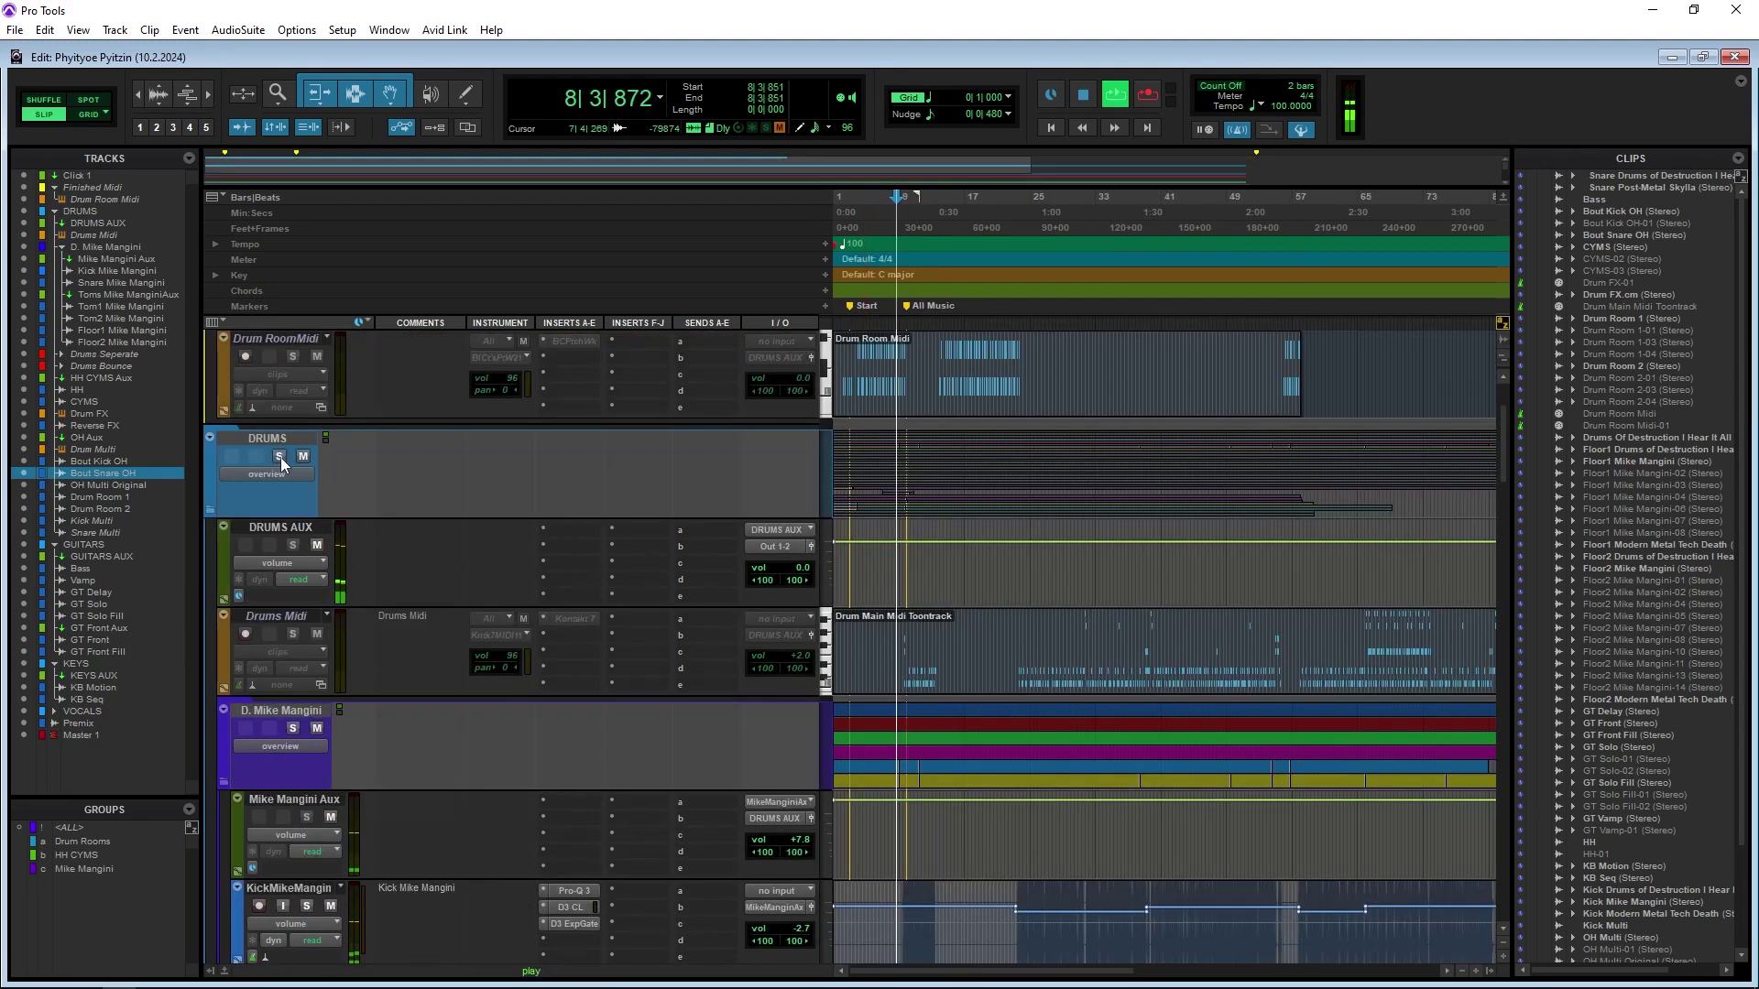
{"action": "scroll", "coordinate": [1120, 690], "scroll_direction": "down", "scroll_amount": 4}
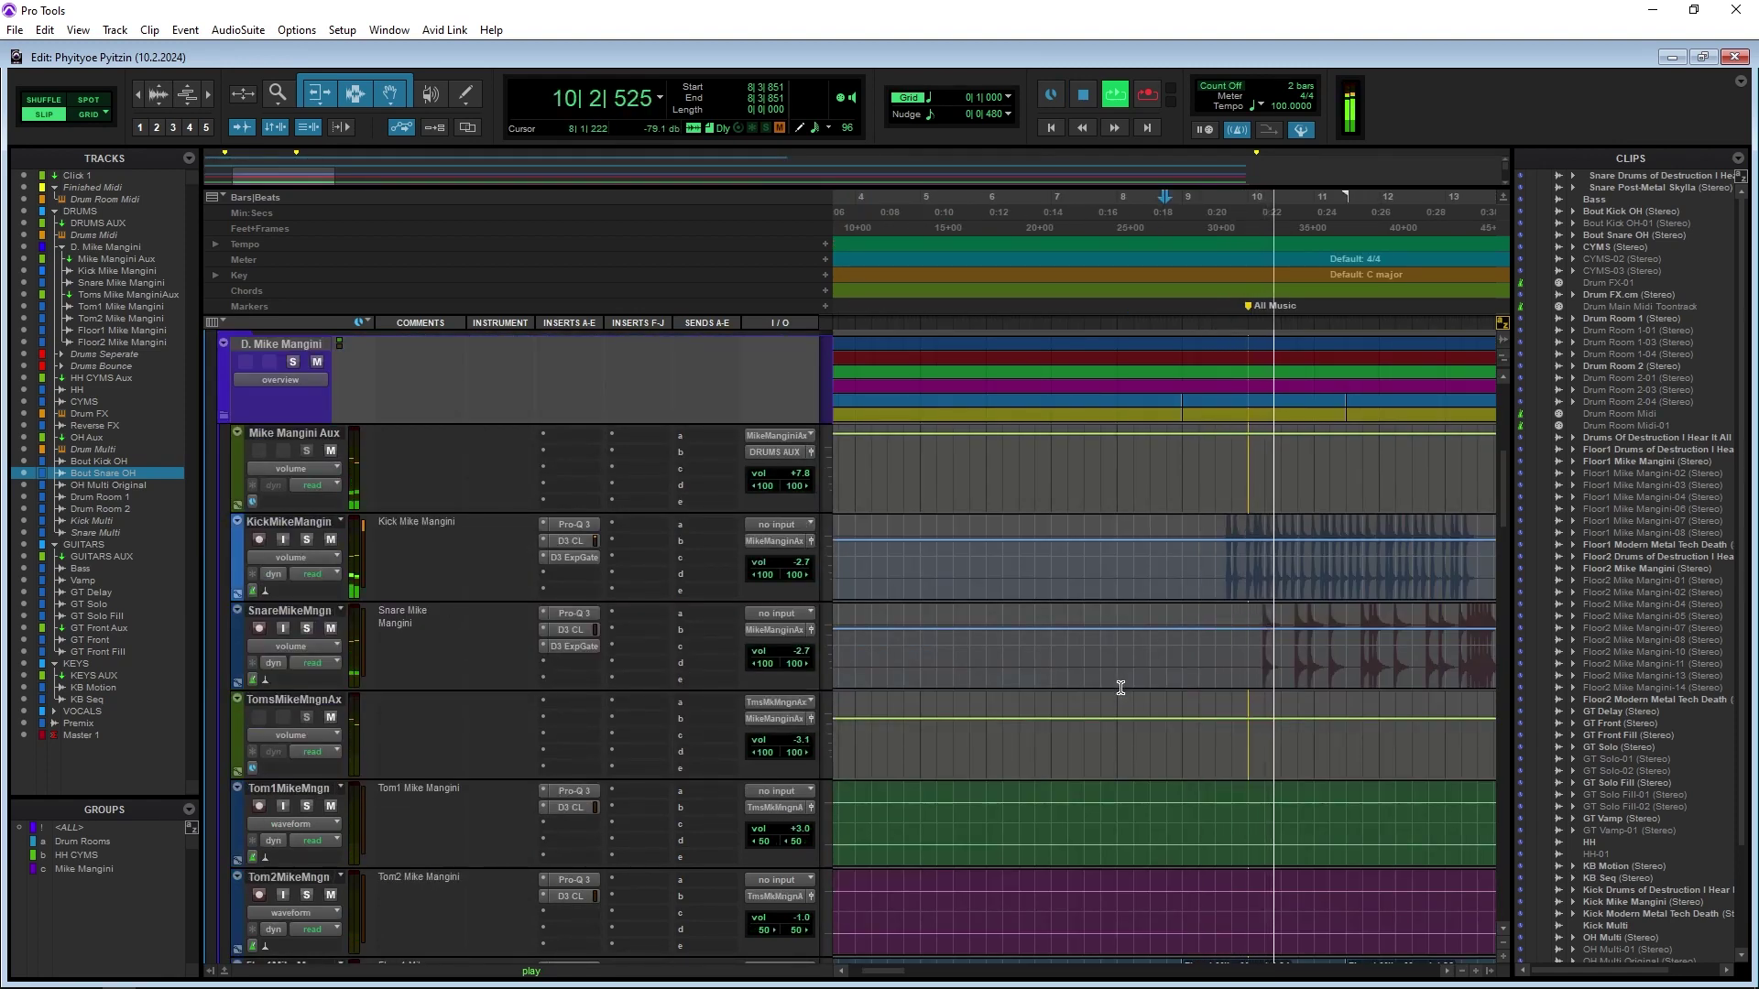
{"action": "key", "text": "ctrl+bracketleft"}
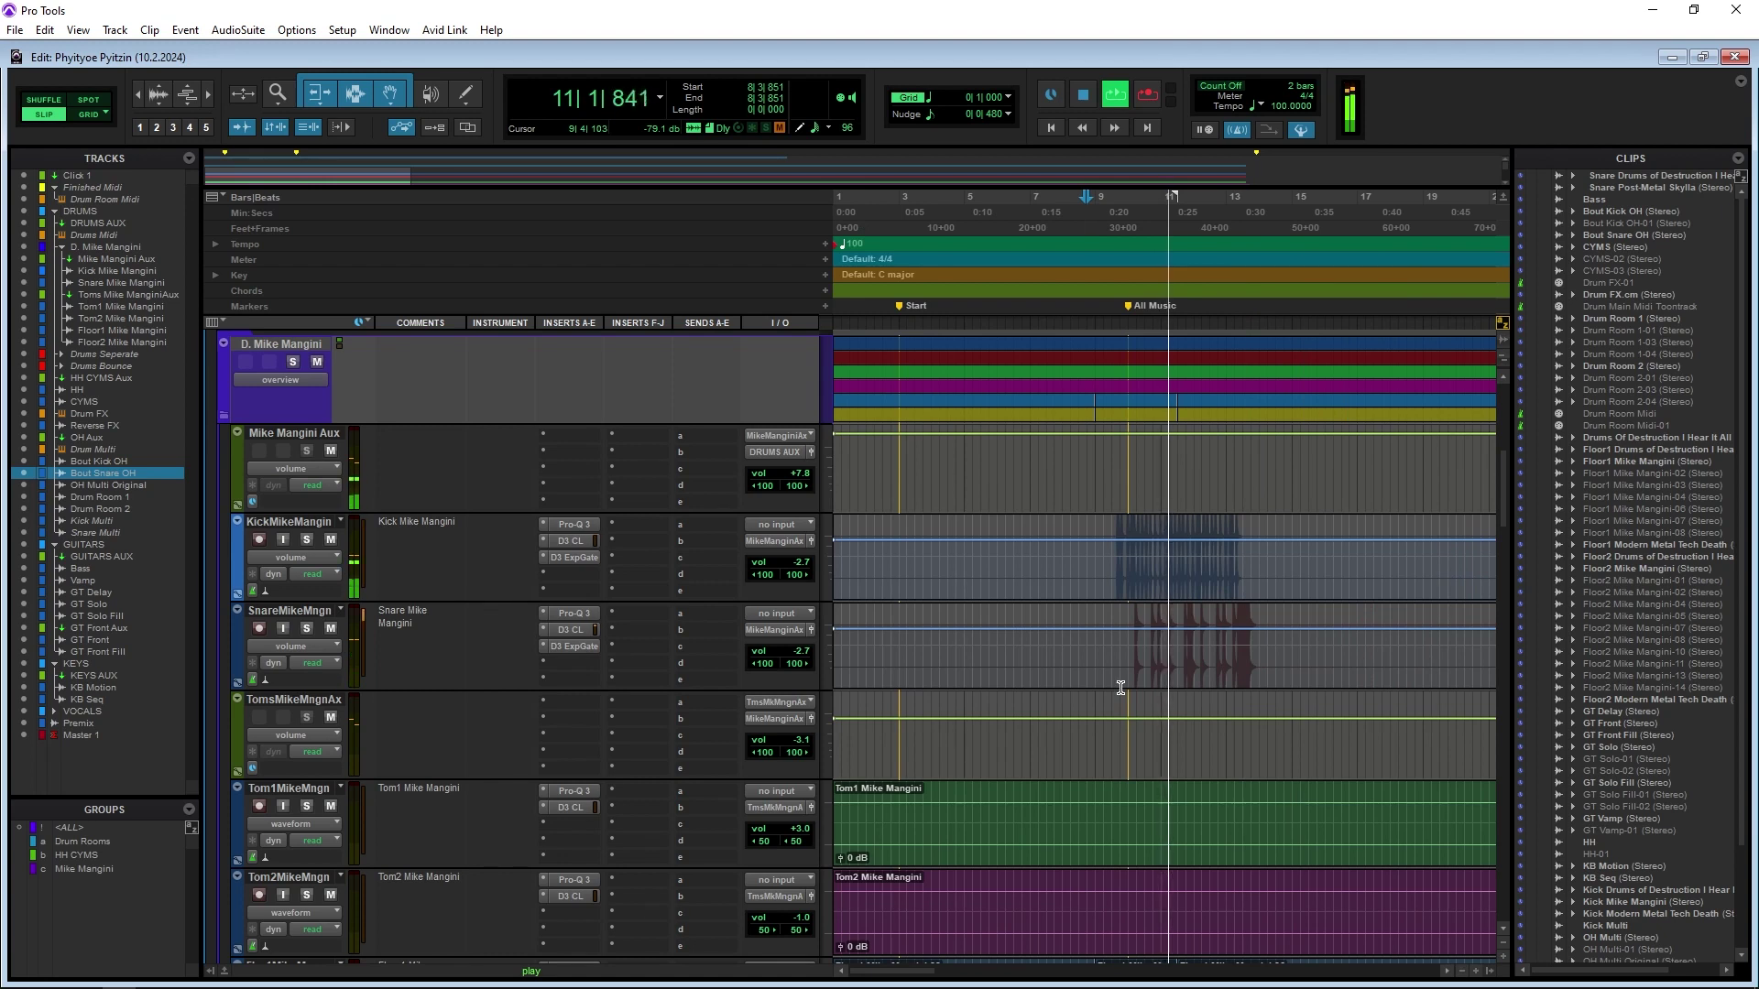
{"action": "left_click", "coordinate": [306, 632]}
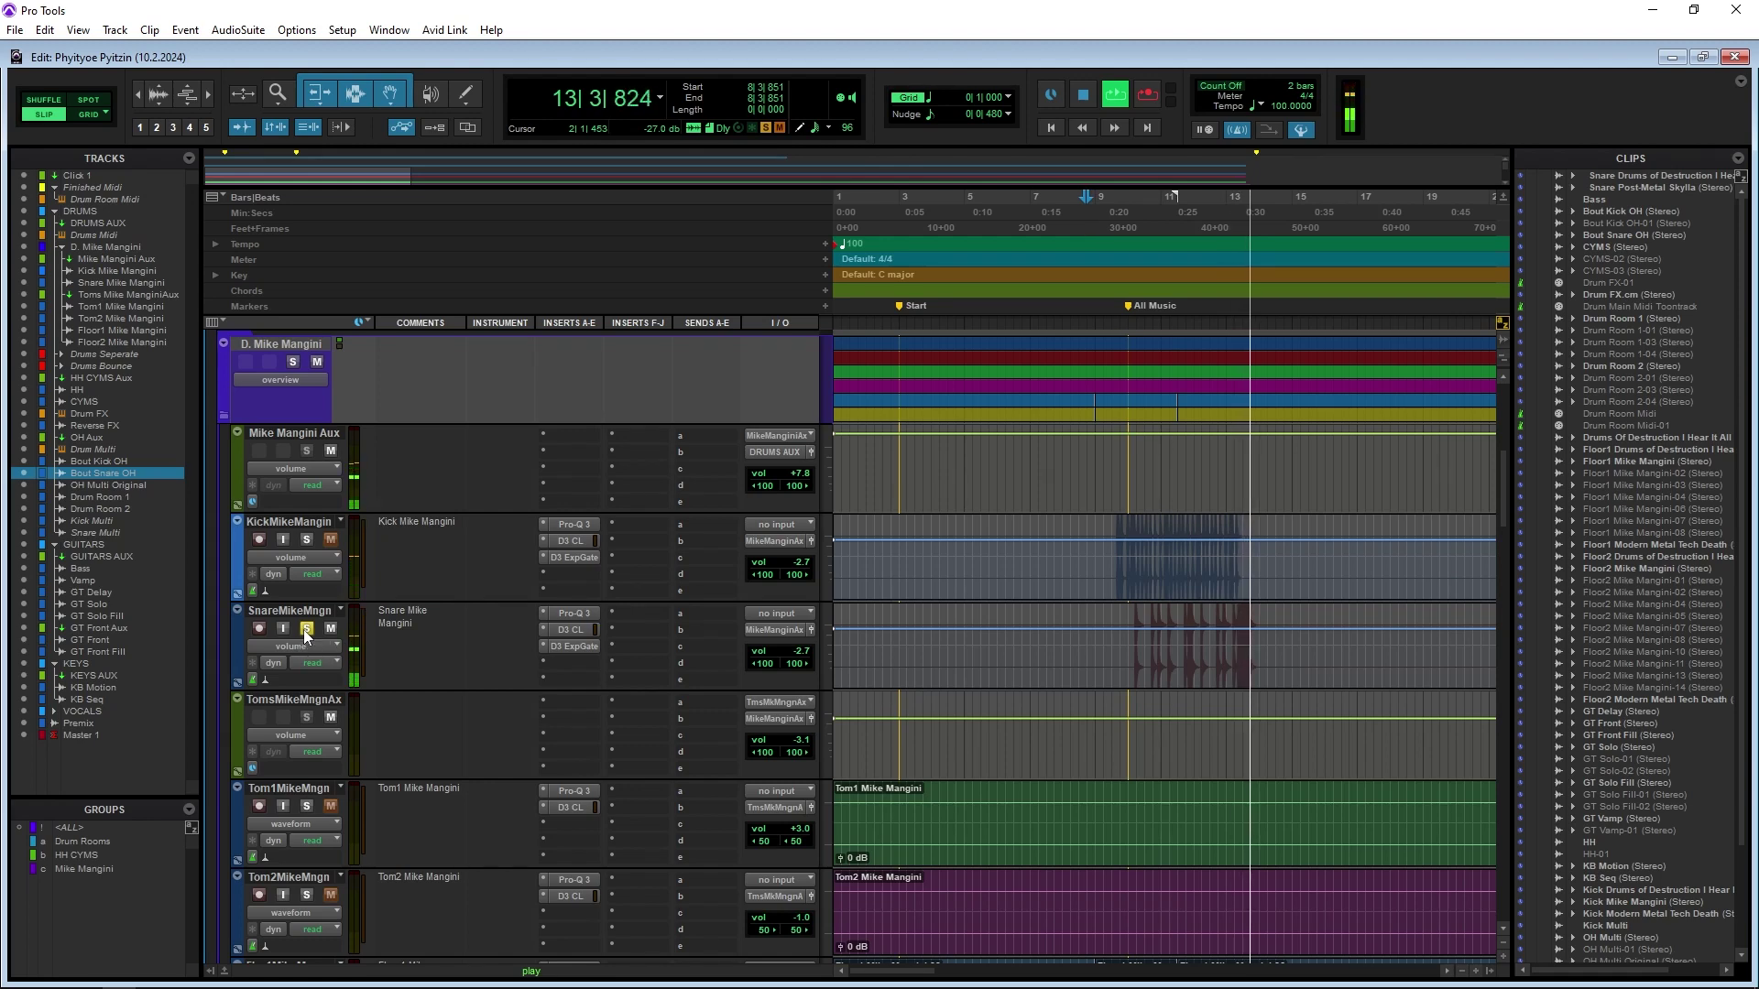
{"action": "left_click", "coordinate": [305, 630]}
{"action": "key", "text": "space"}
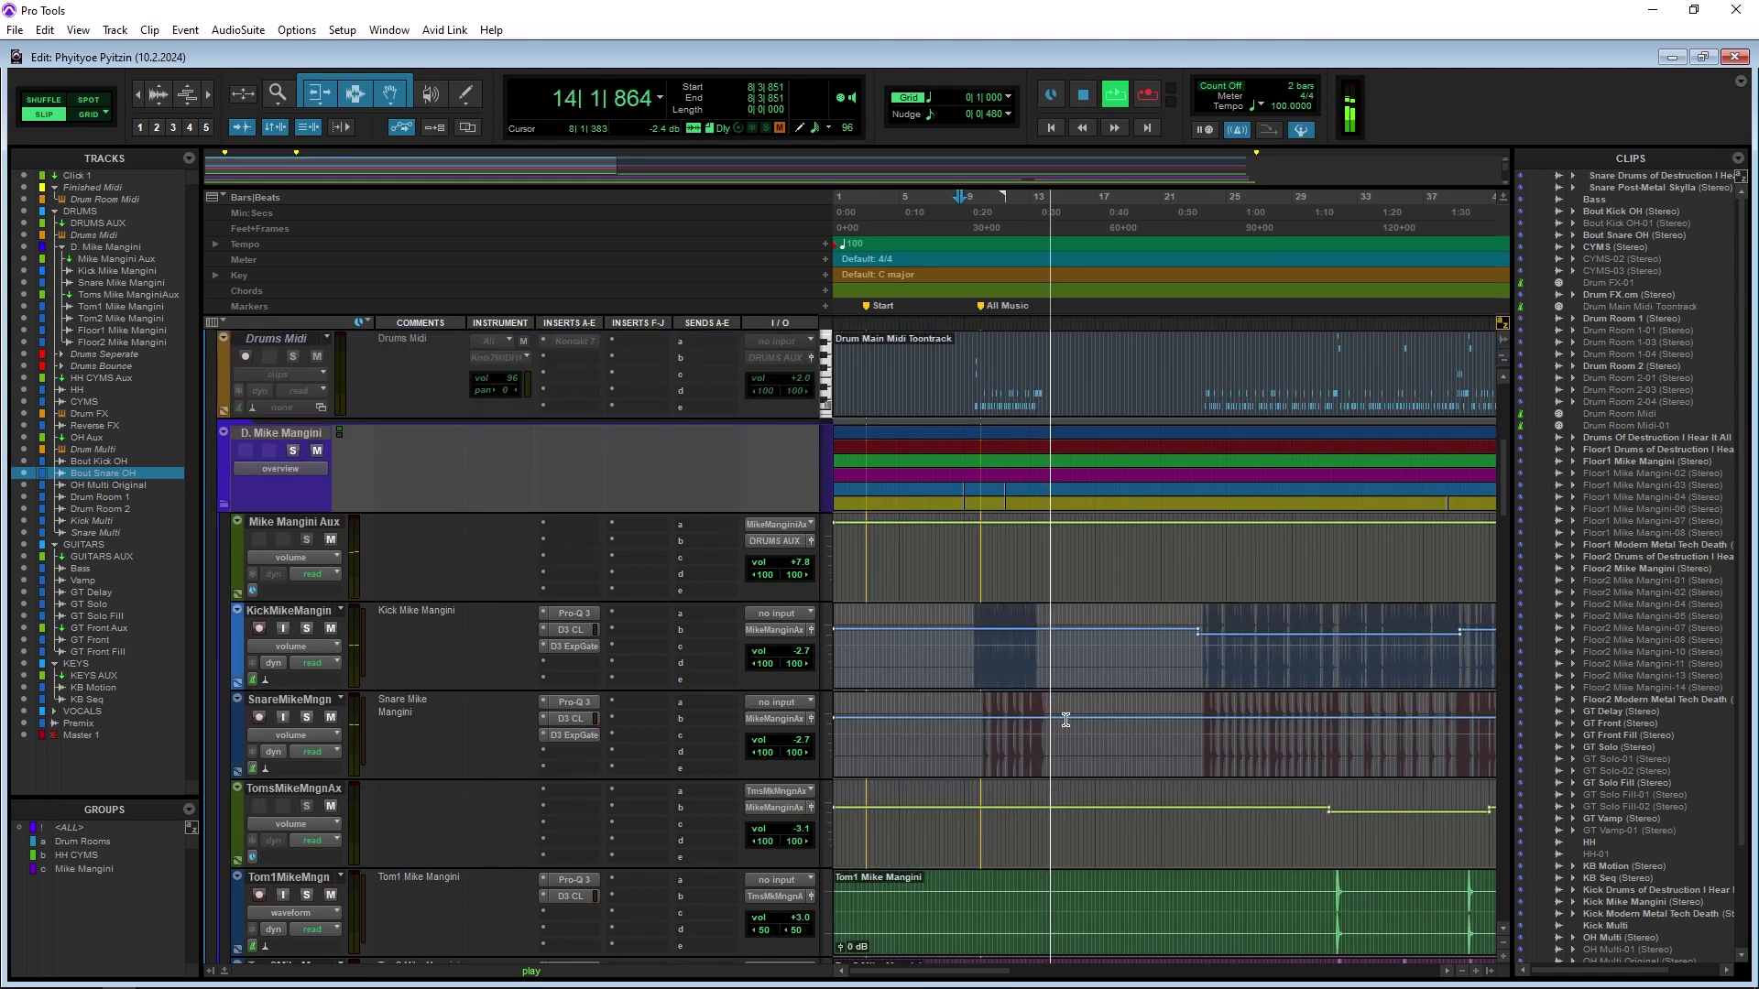
Go to Master 1 and open its SPAN and Pro-L 2 inserts to check spectrum and loudness during playback
{"action": "scroll", "coordinate": [1072, 720], "scroll_direction": "down", "scroll_amount": 5}
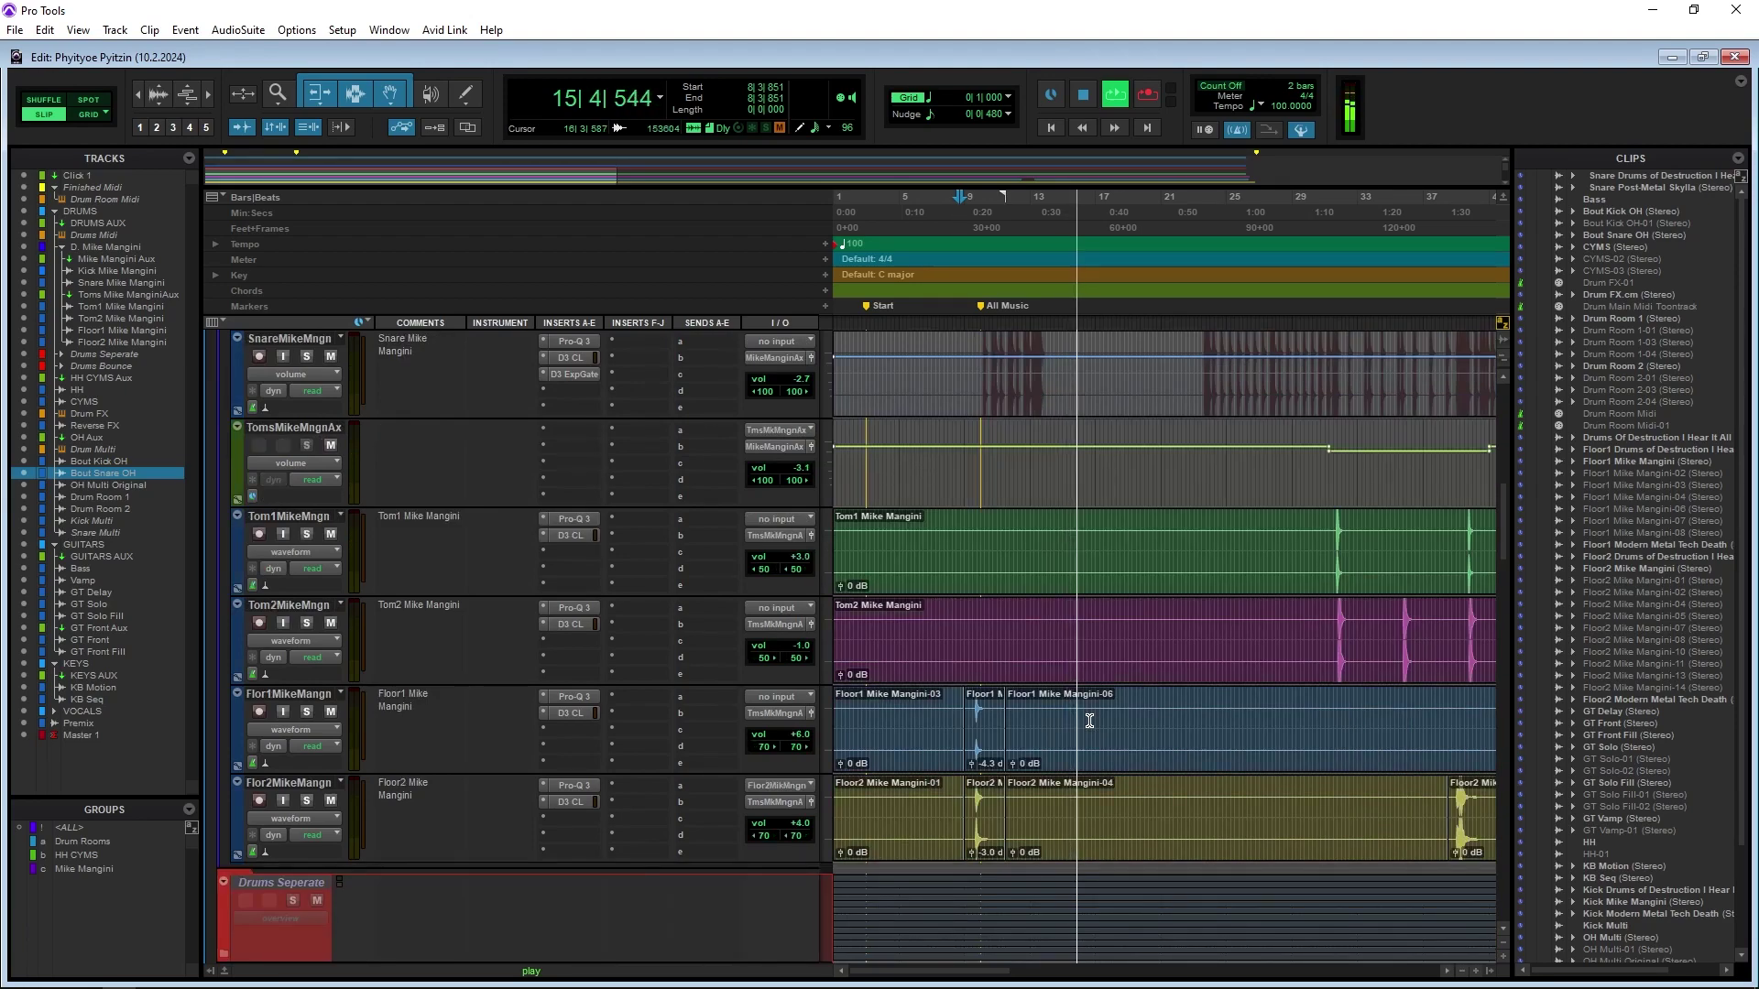
{"action": "scroll", "coordinate": [1089, 721], "scroll_direction": "down", "scroll_amount": 15}
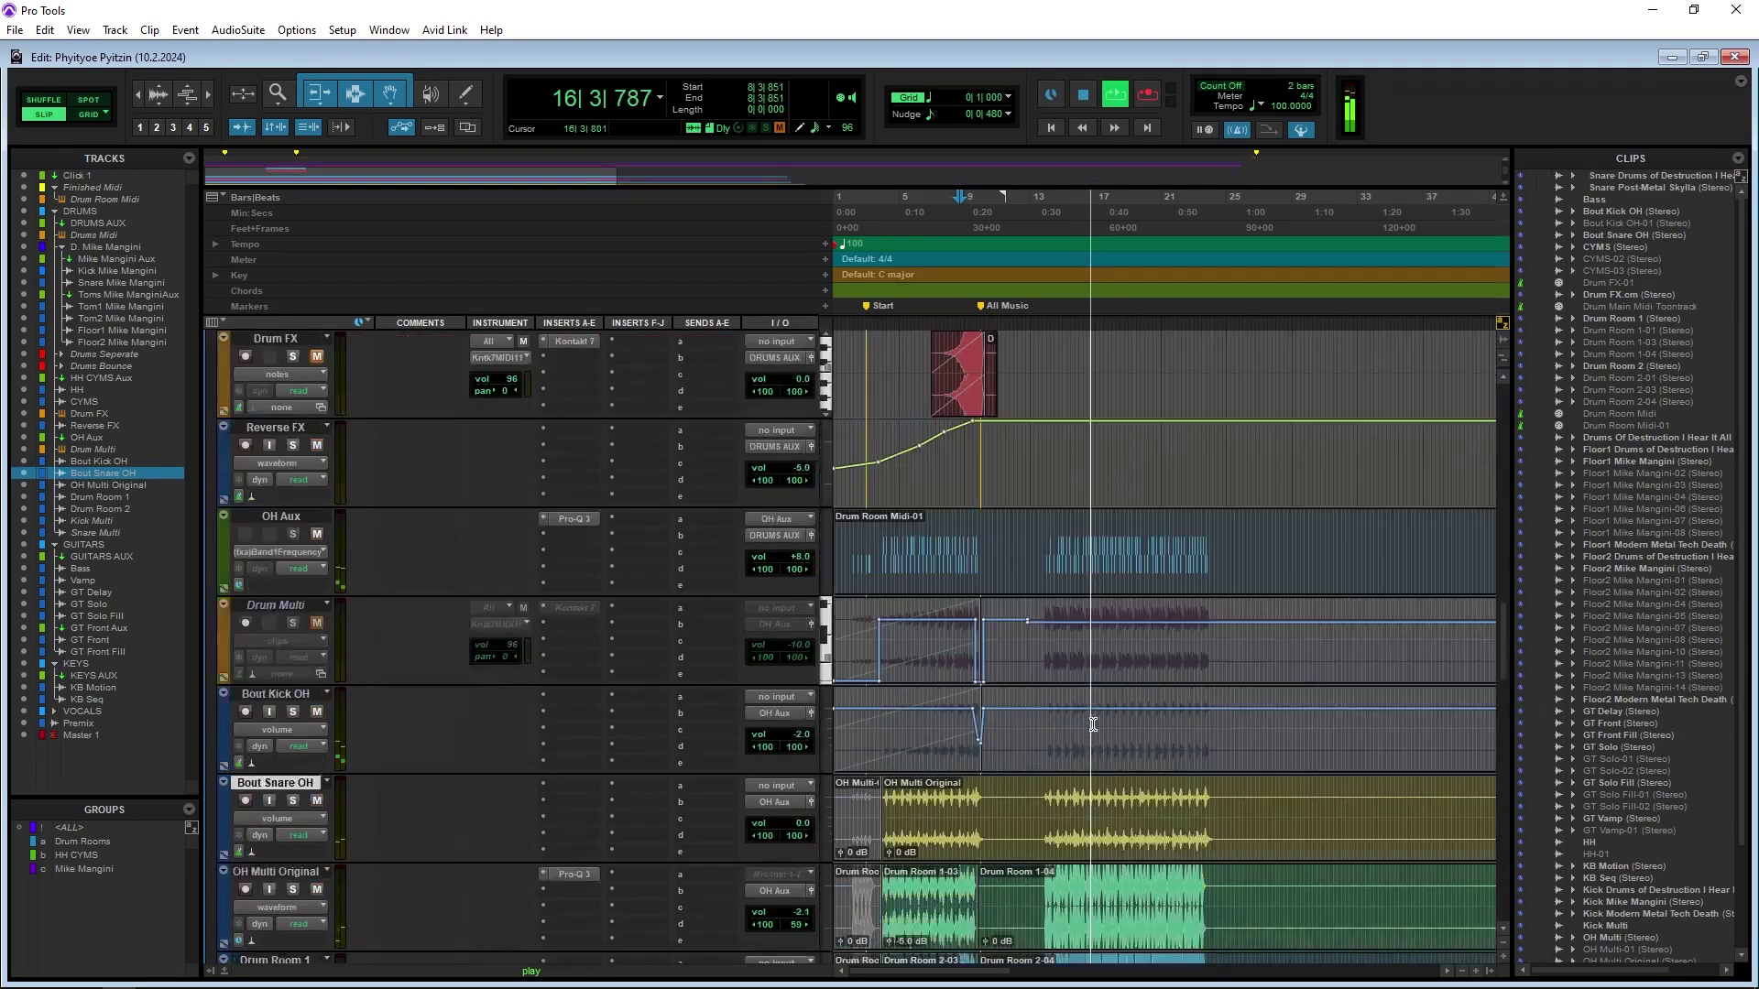
{"action": "scroll", "coordinate": [1107, 737], "scroll_direction": "down", "scroll_amount": 15}
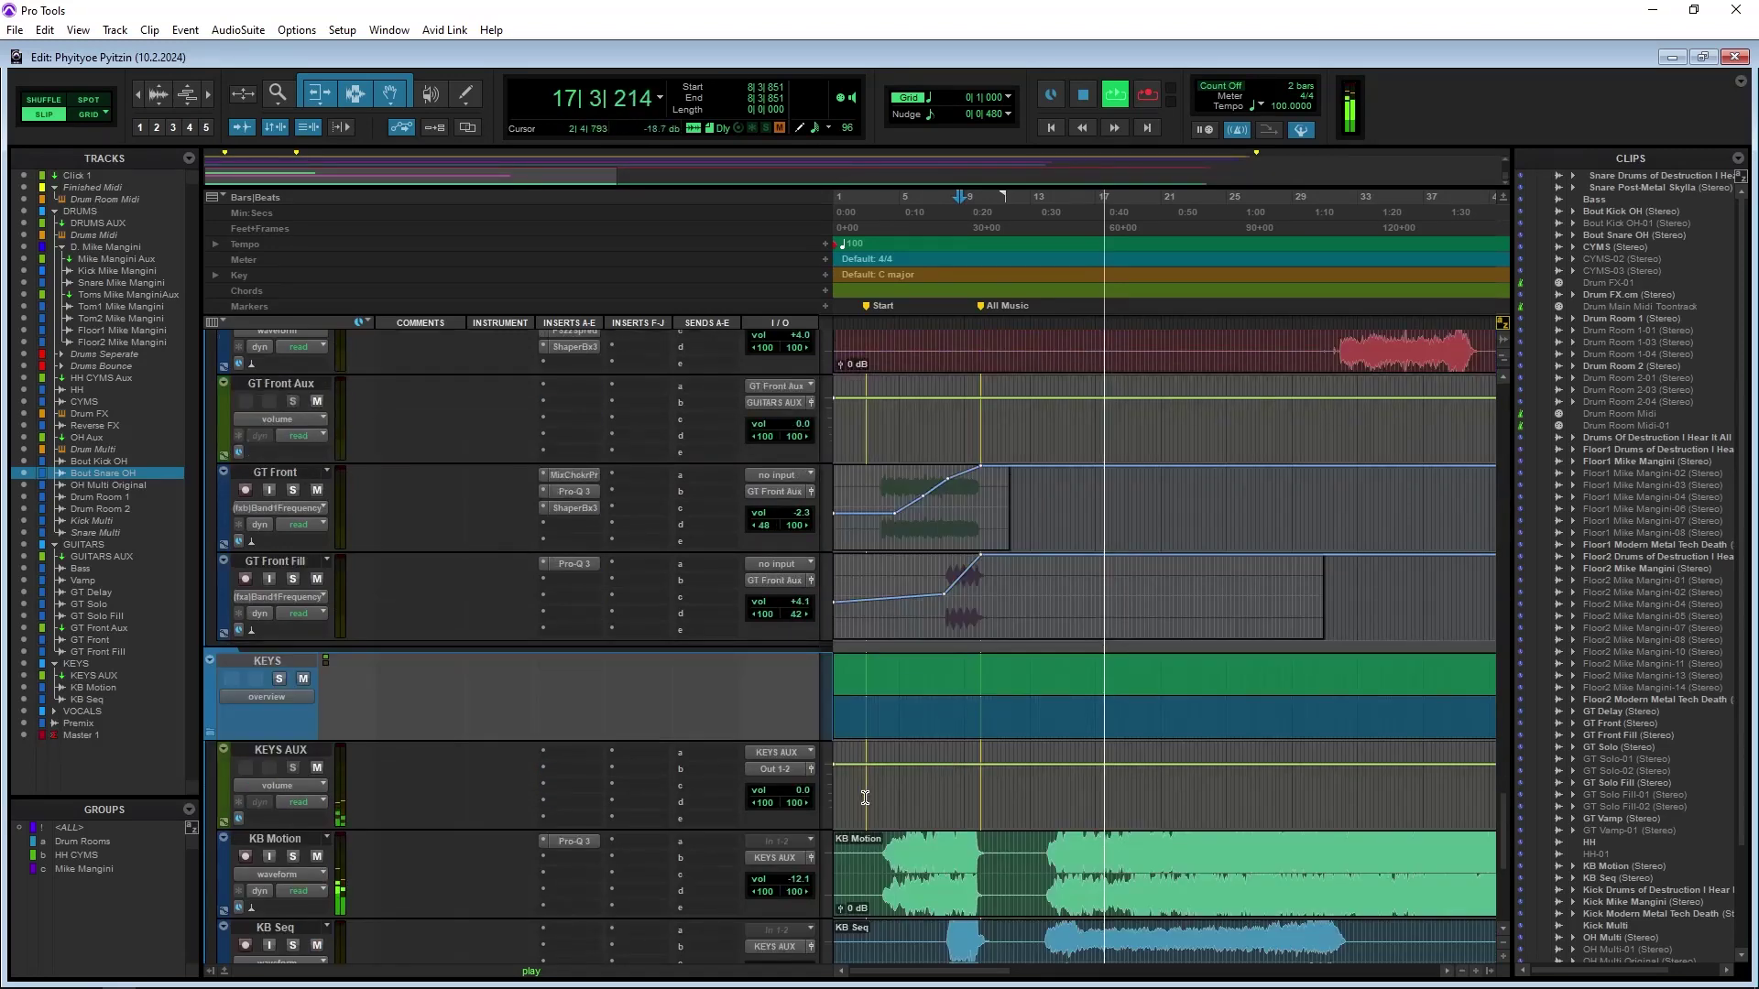
{"action": "left_click", "coordinate": [660, 808]}
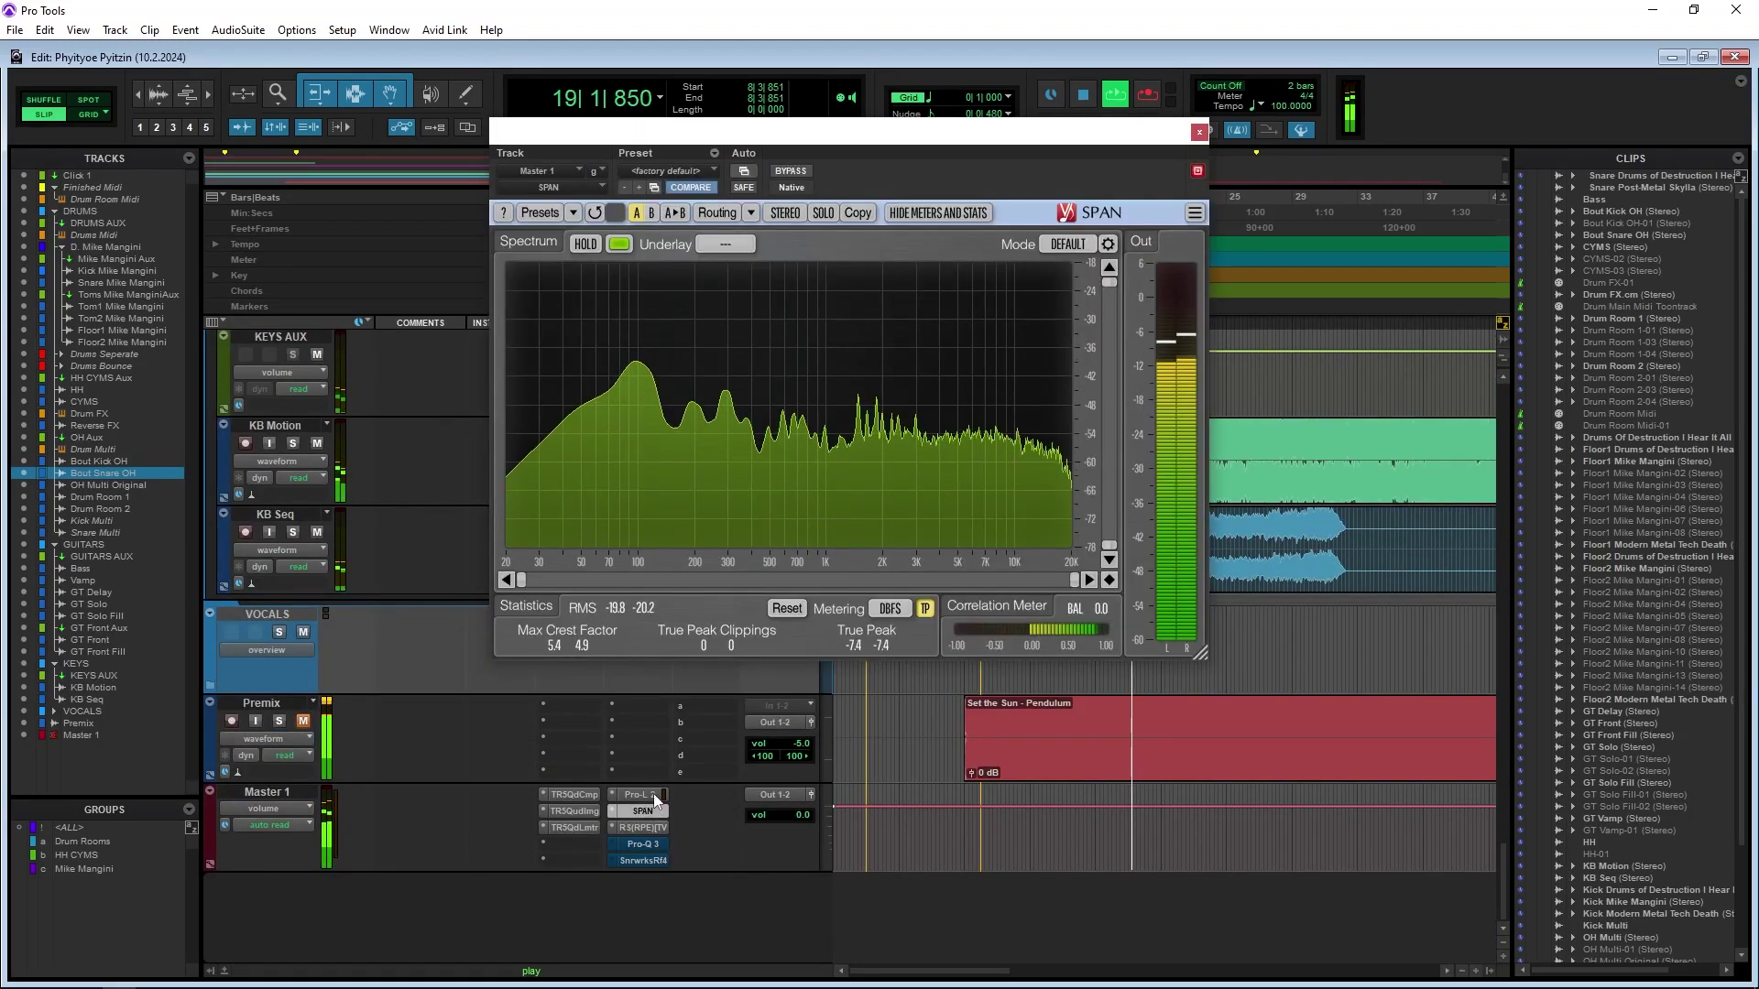
{"action": "left_click", "coordinate": [655, 796]}
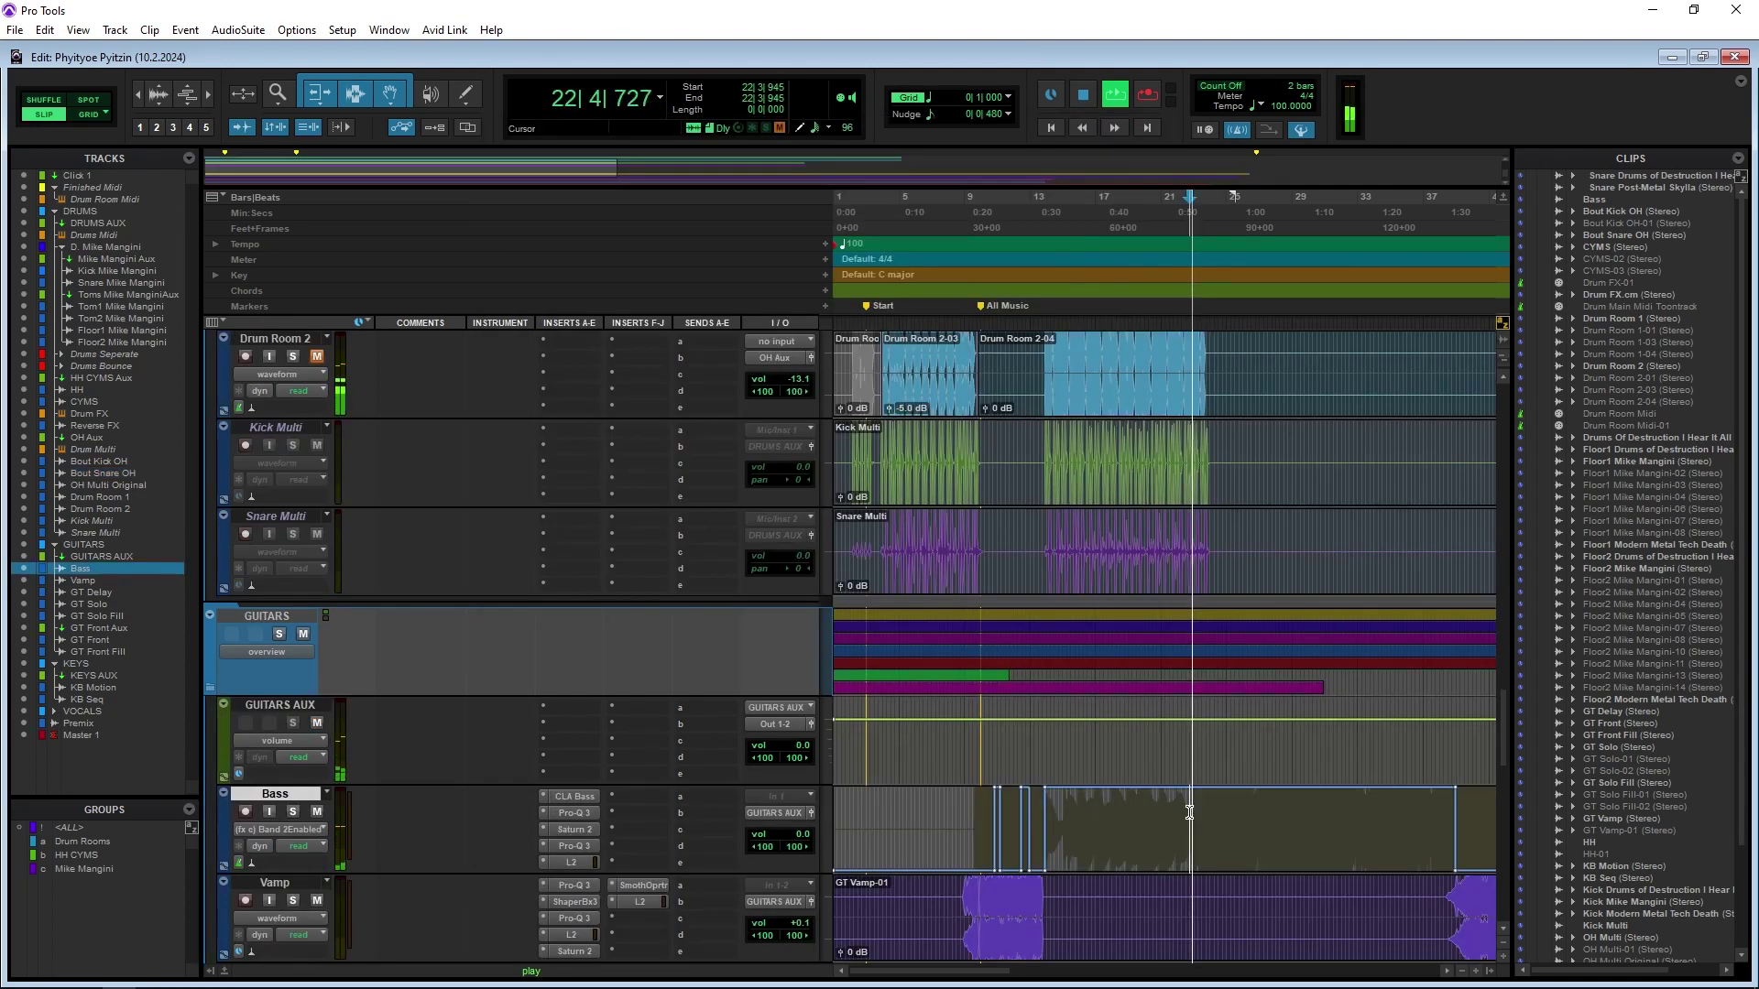
Compare the mix during playback with the Bass track muted and unmuted
{"action": "key", "text": "t"}
{"action": "key", "text": "t"}
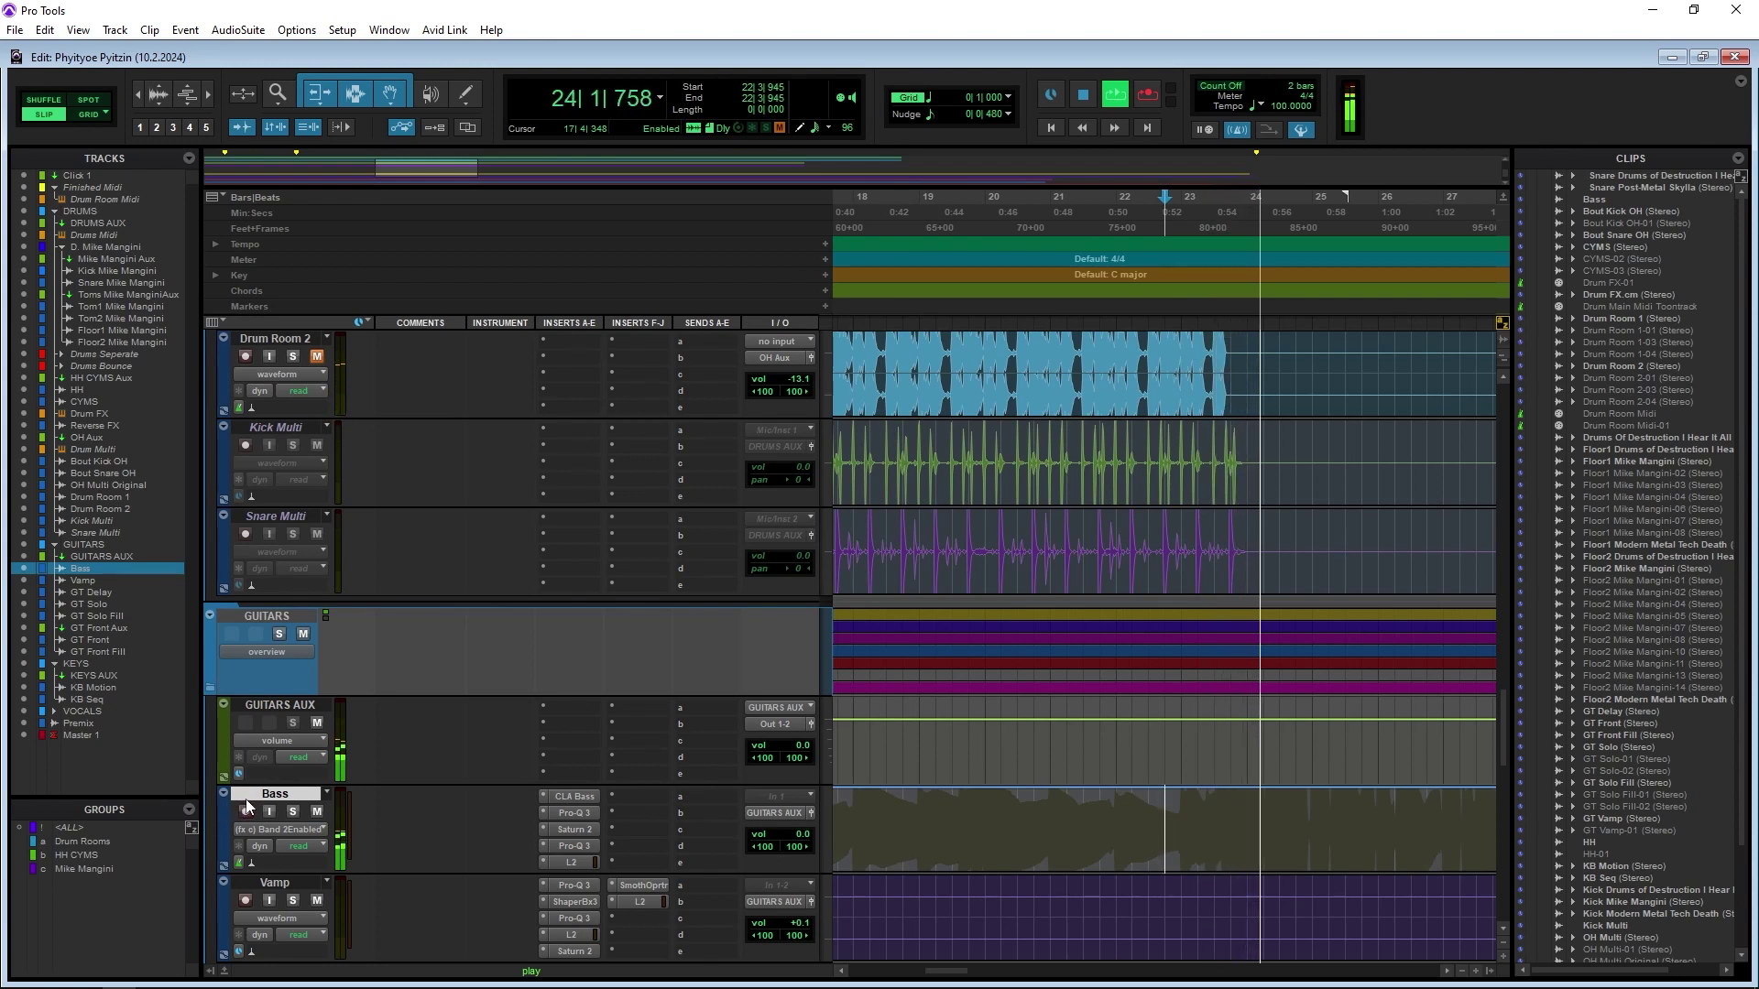
{"action": "left_click", "coordinate": [317, 812]}
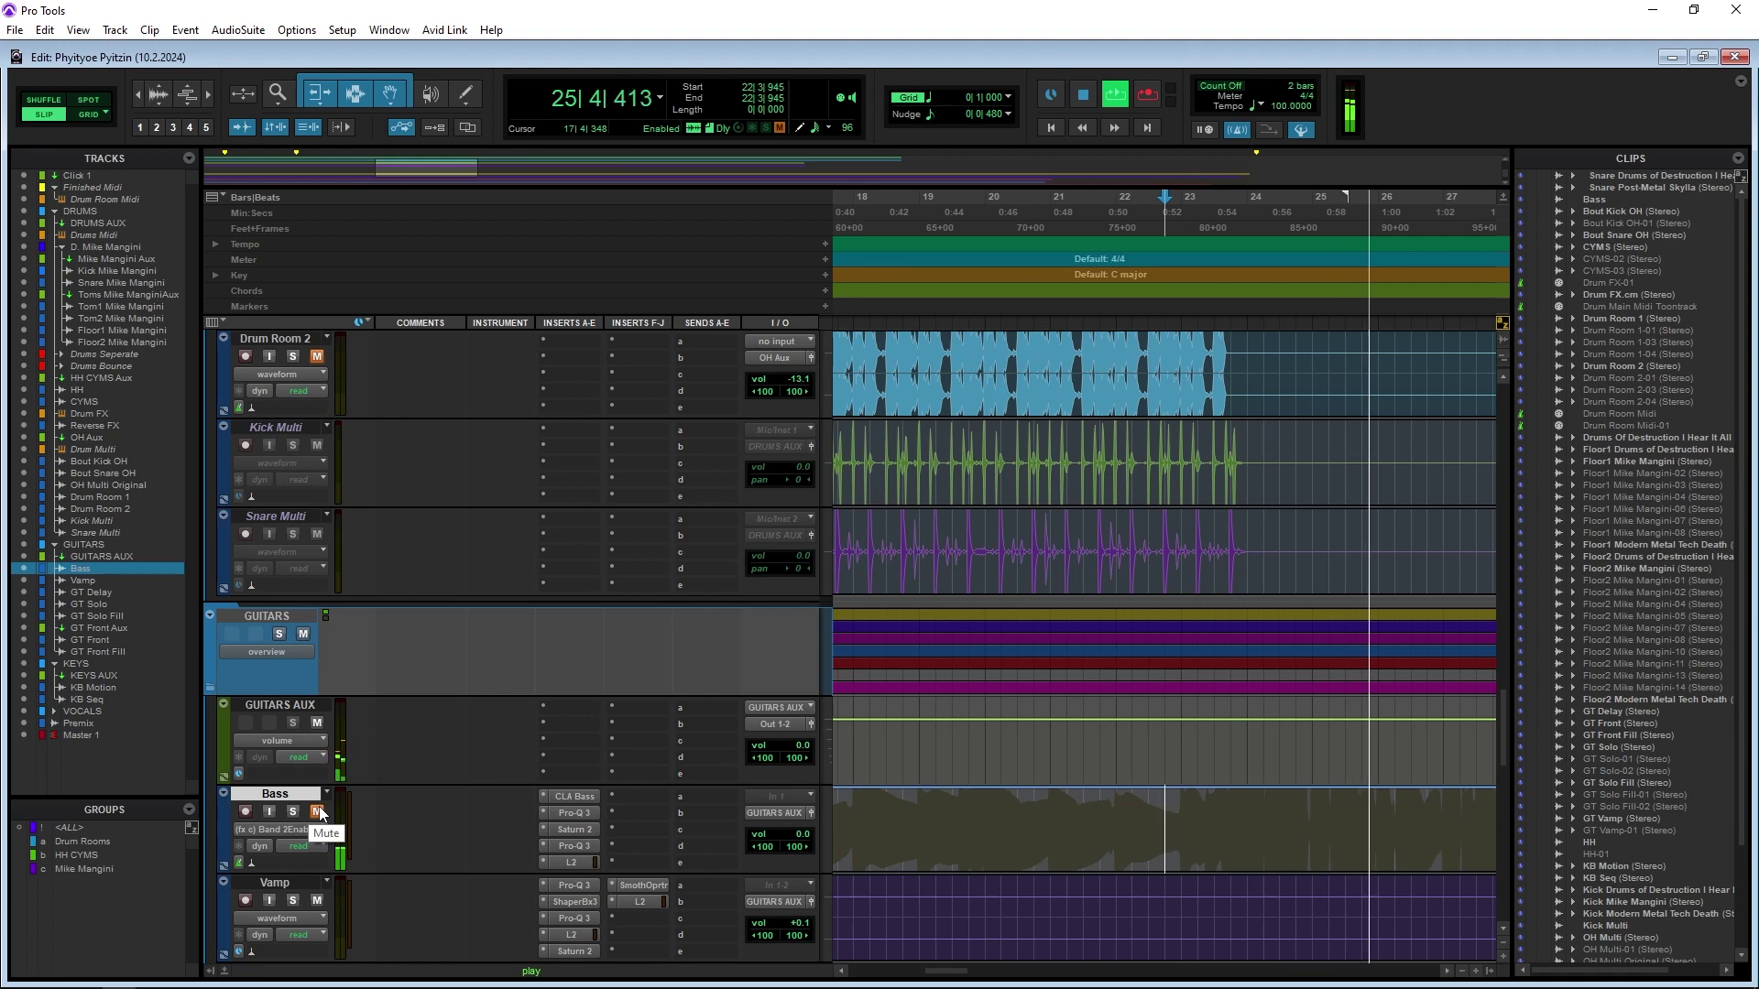
{"action": "left_click", "coordinate": [317, 812]}
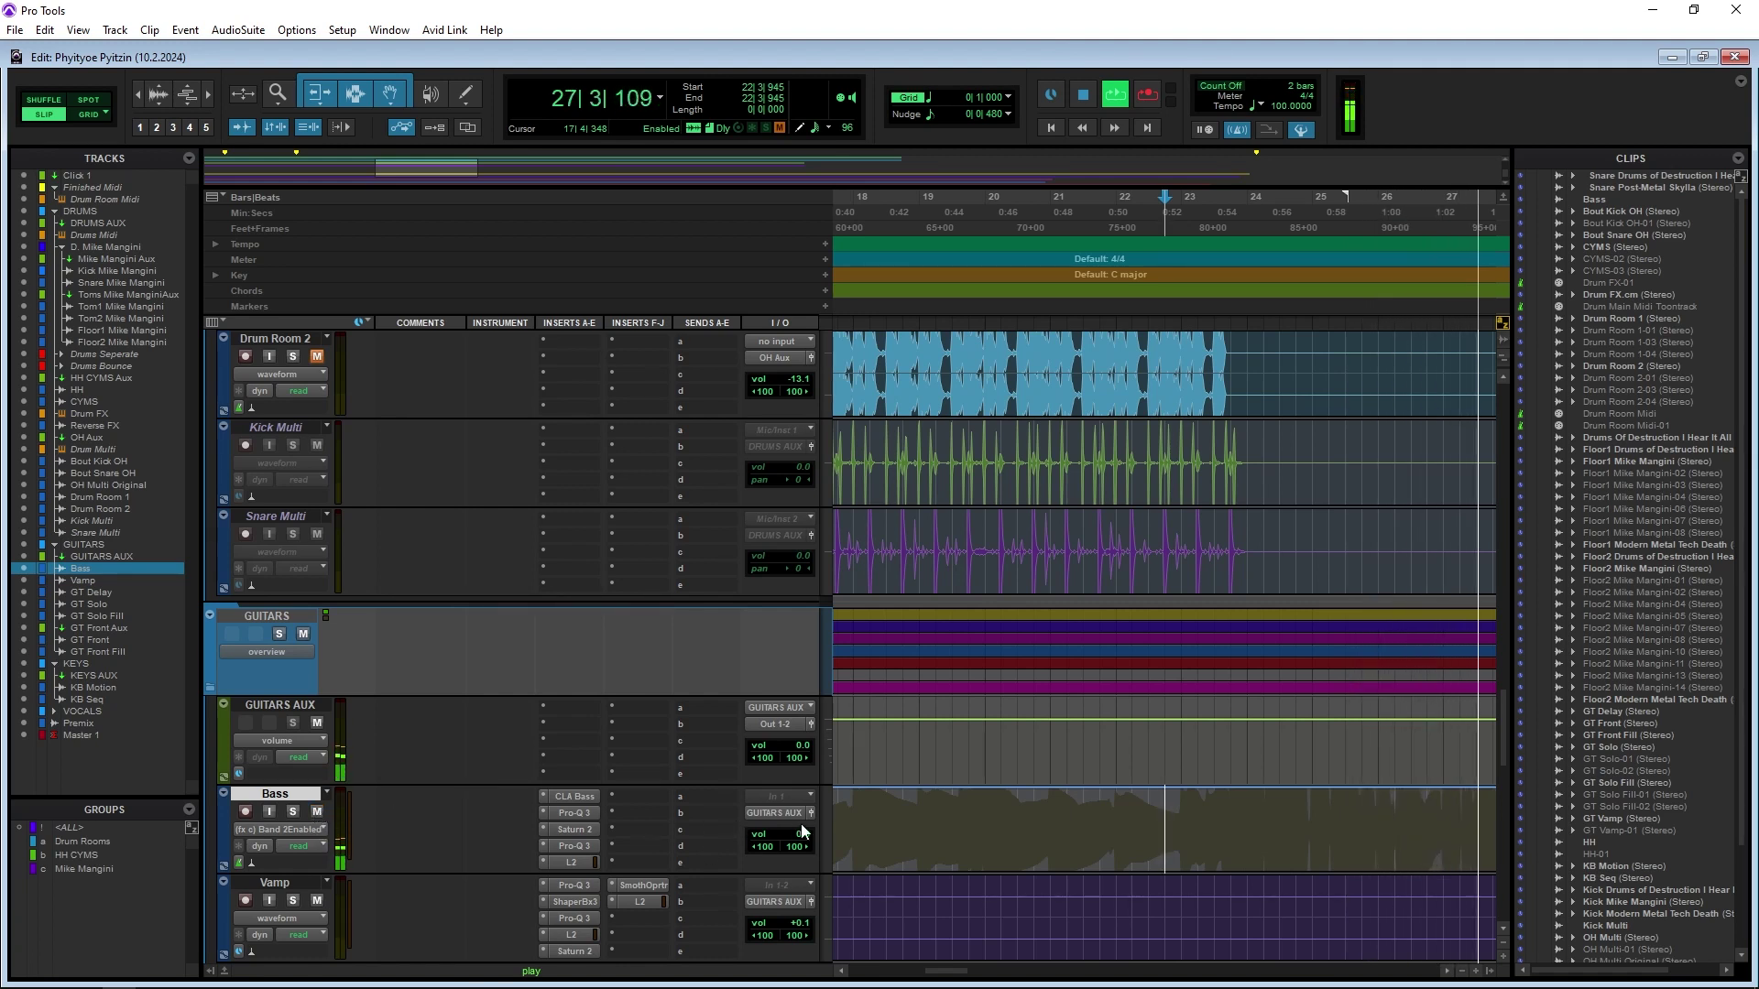
Check the mix's frequency spectrum during playback in Master 1's SPAN insert, then close the plug-in
{"action": "scroll", "coordinate": [951, 755], "scroll_direction": "down", "scroll_amount": 10}
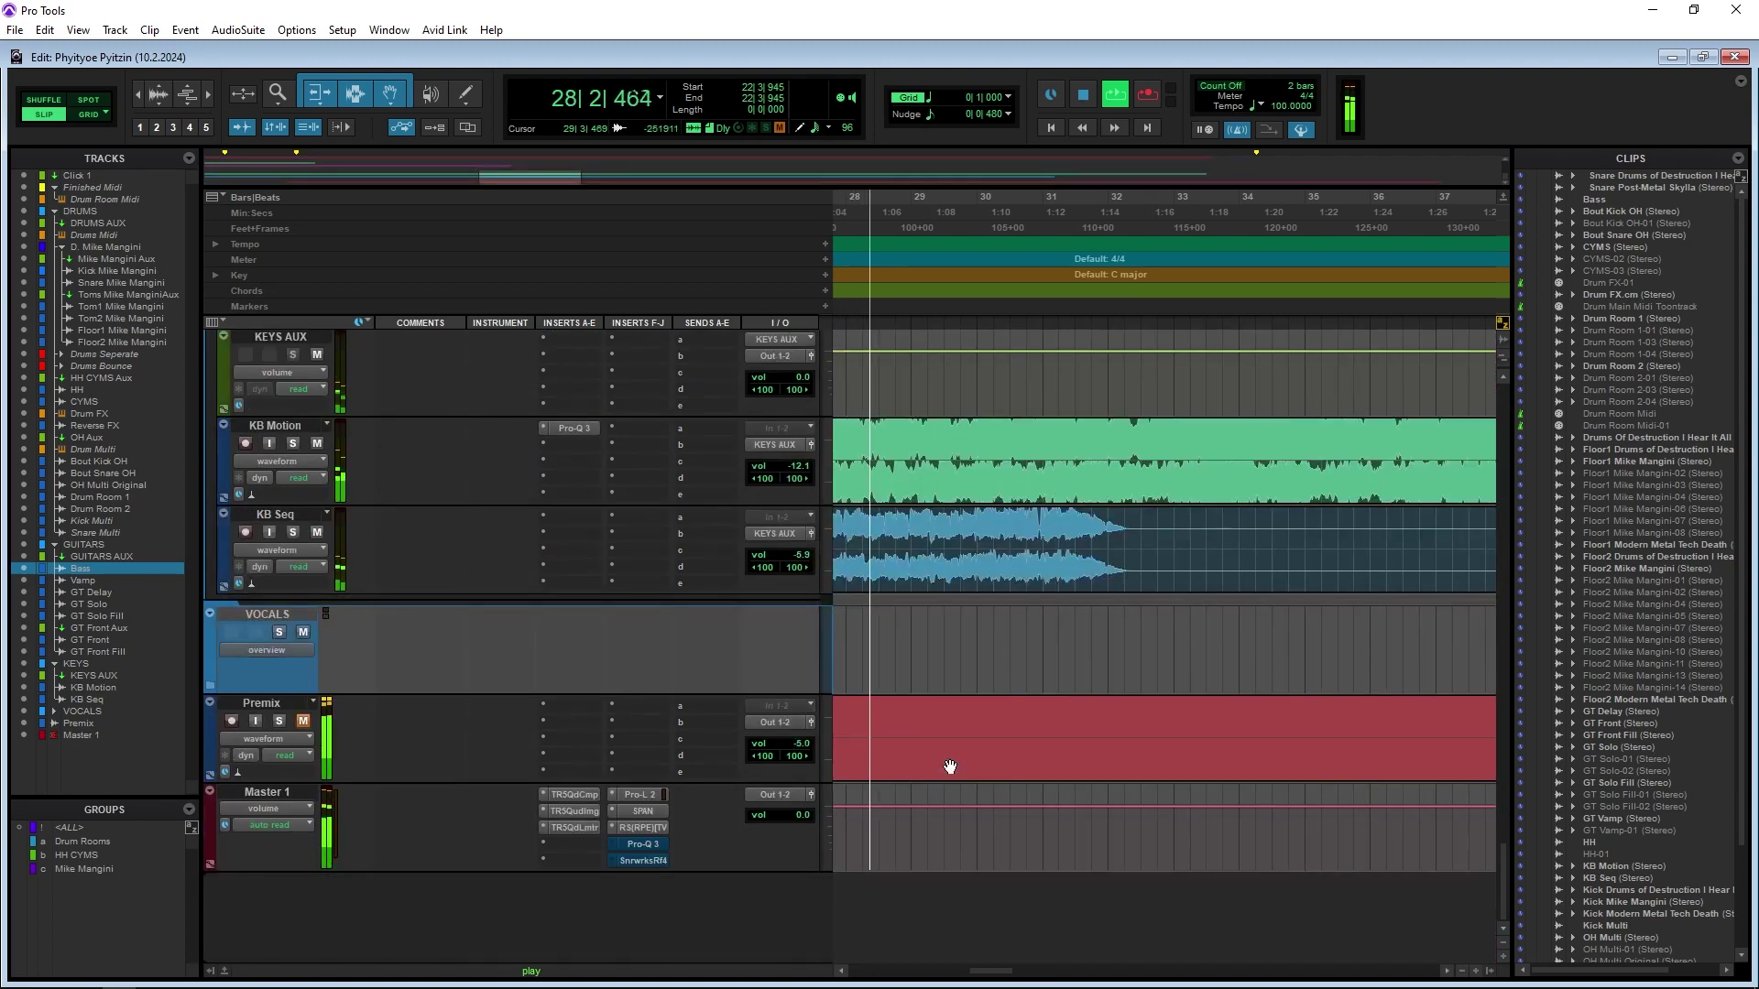
{"action": "left_click", "coordinate": [635, 812]}
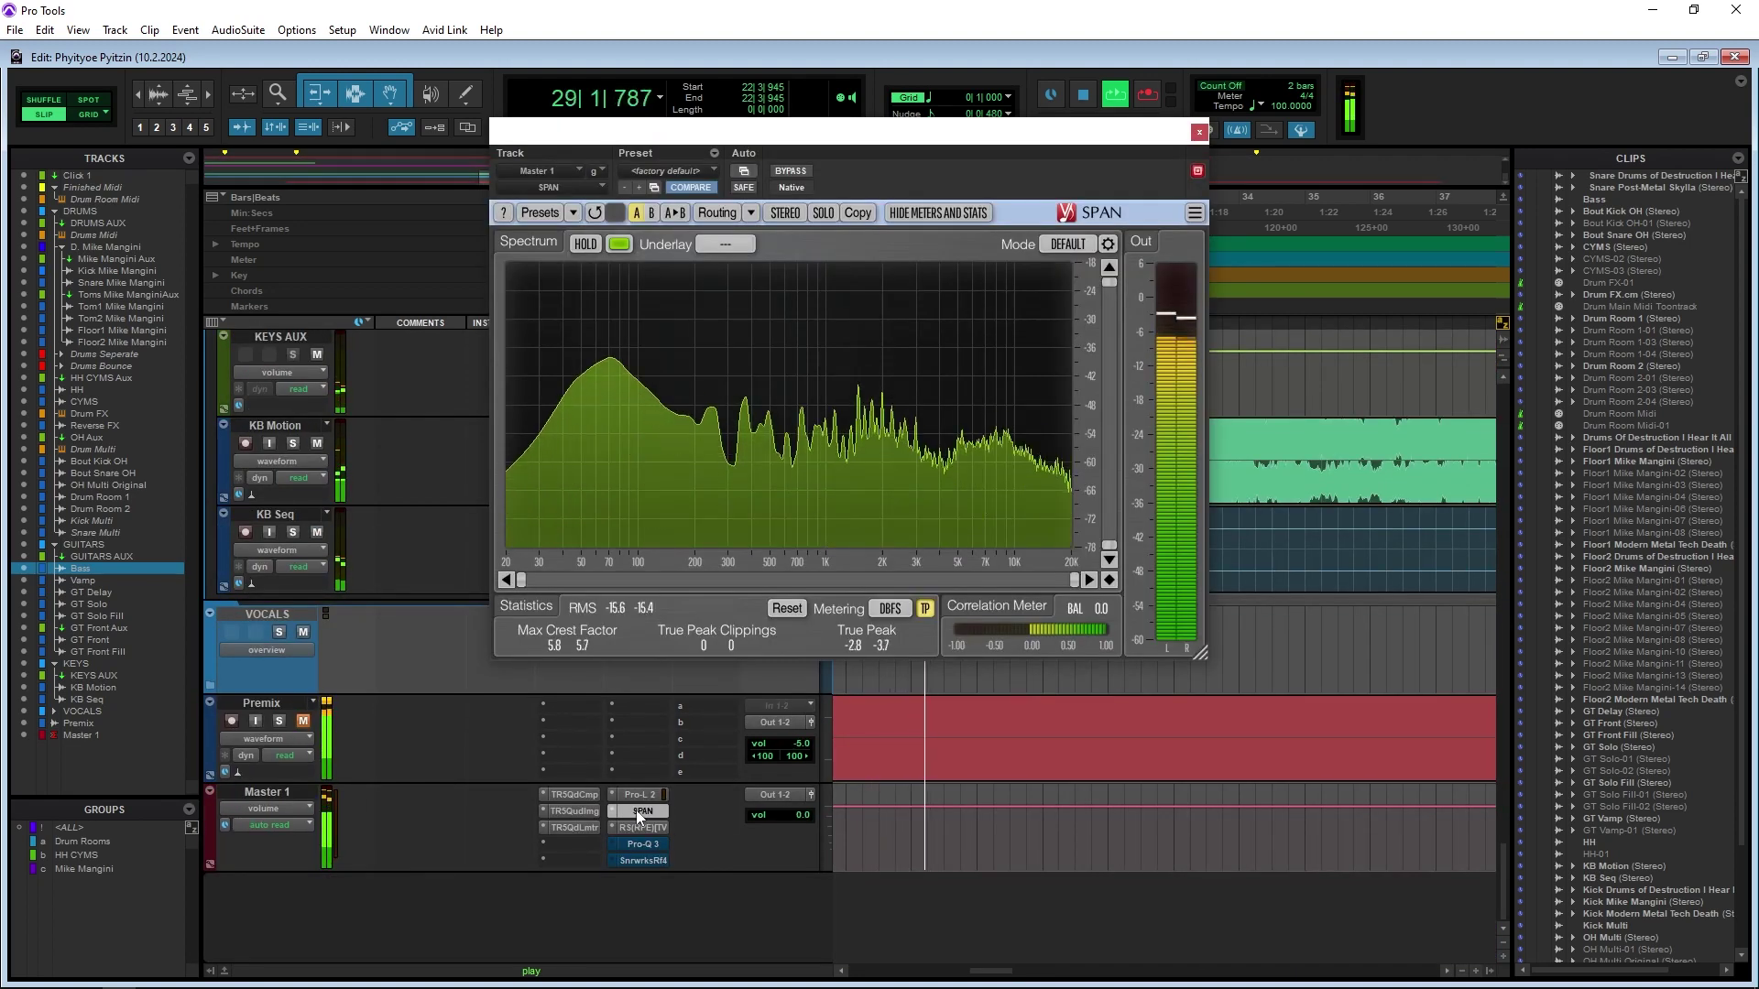
{"action": "left_click", "coordinate": [1198, 134]}
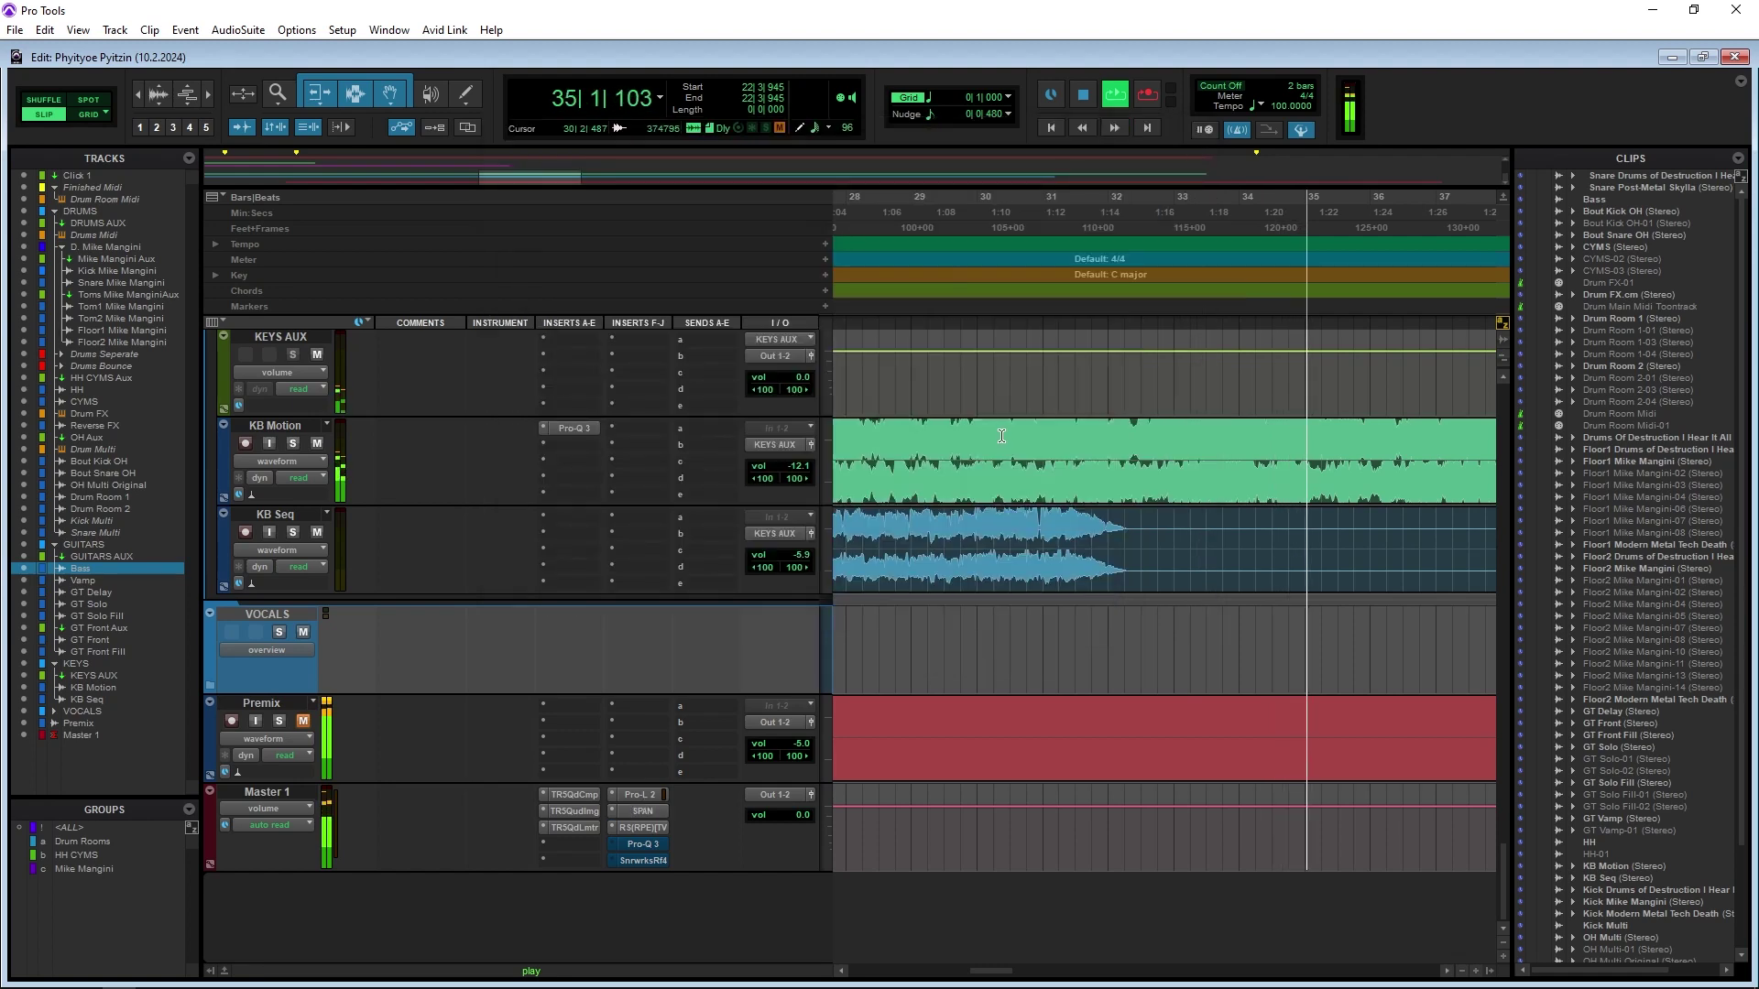
Raise the high-pass Filter cutoff in GT Solo Fill's ShaperBox 3 to 1.88 kHz and replay the passage
{"action": "scroll", "coordinate": [1000, 440], "scroll_direction": "up", "scroll_amount": 10}
{"action": "scroll", "coordinate": [1000, 440], "scroll_direction": "down", "scroll_amount": 6}
{"action": "scroll", "coordinate": [1000, 445], "scroll_direction": "down", "scroll_amount": 1}
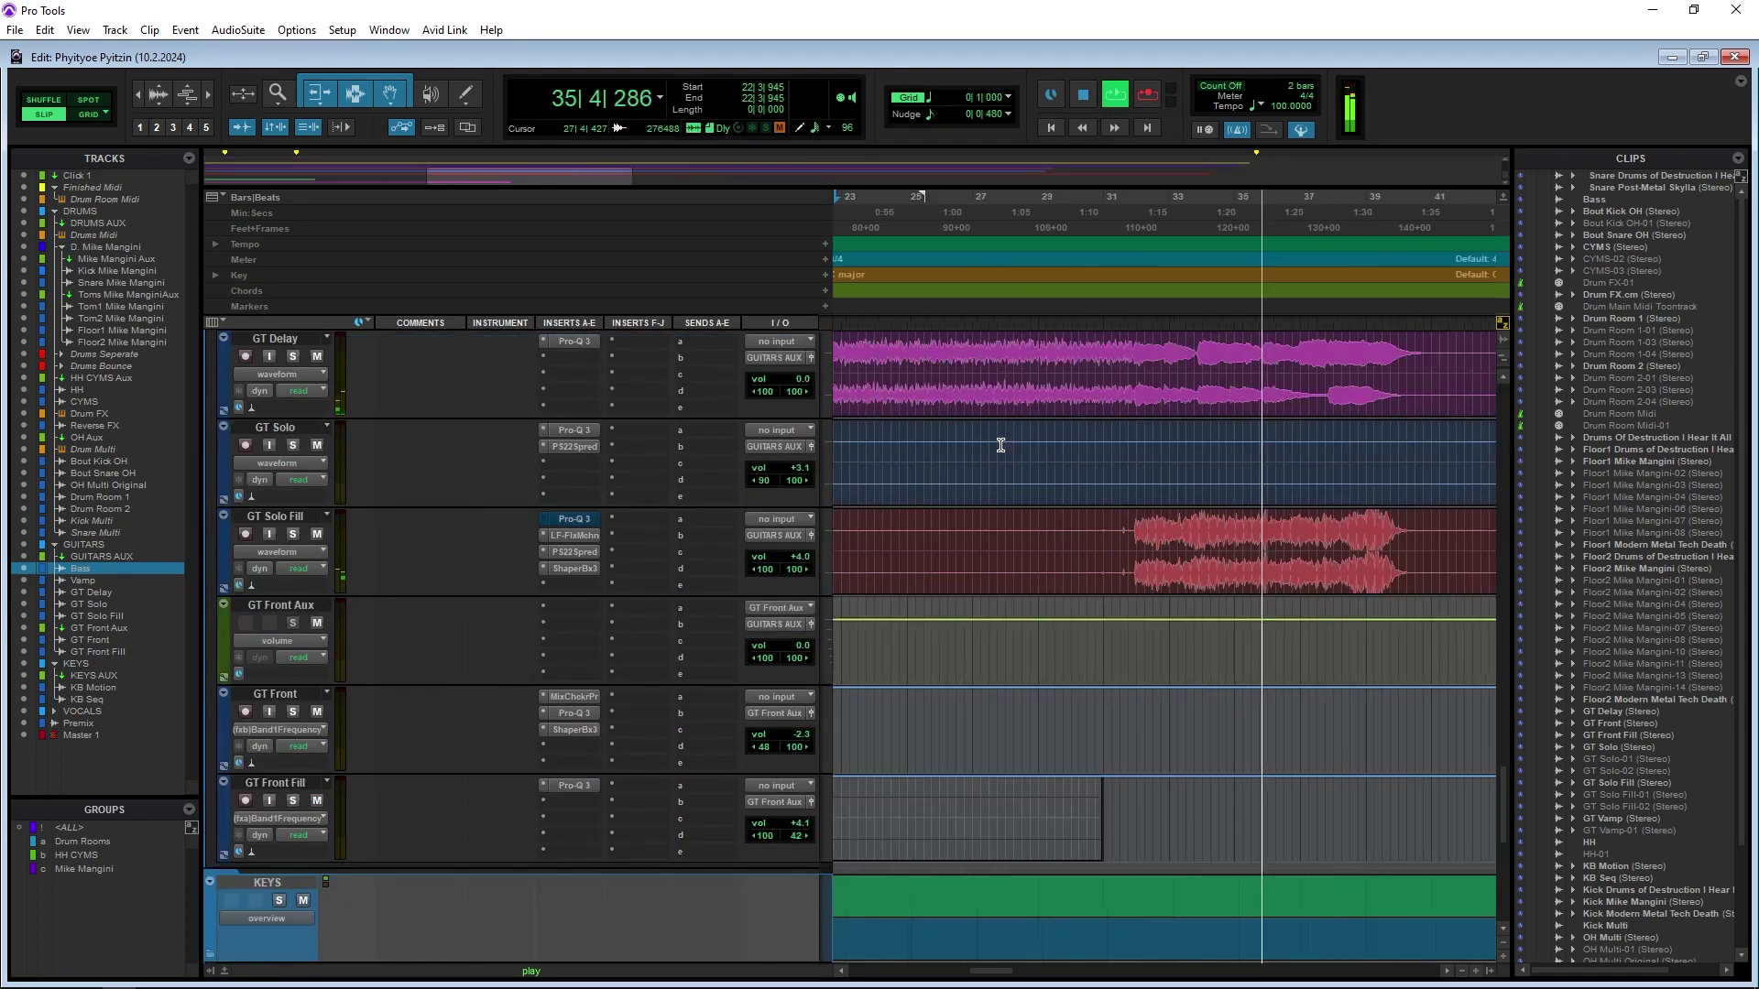
{"action": "left_click", "coordinate": [558, 568]}
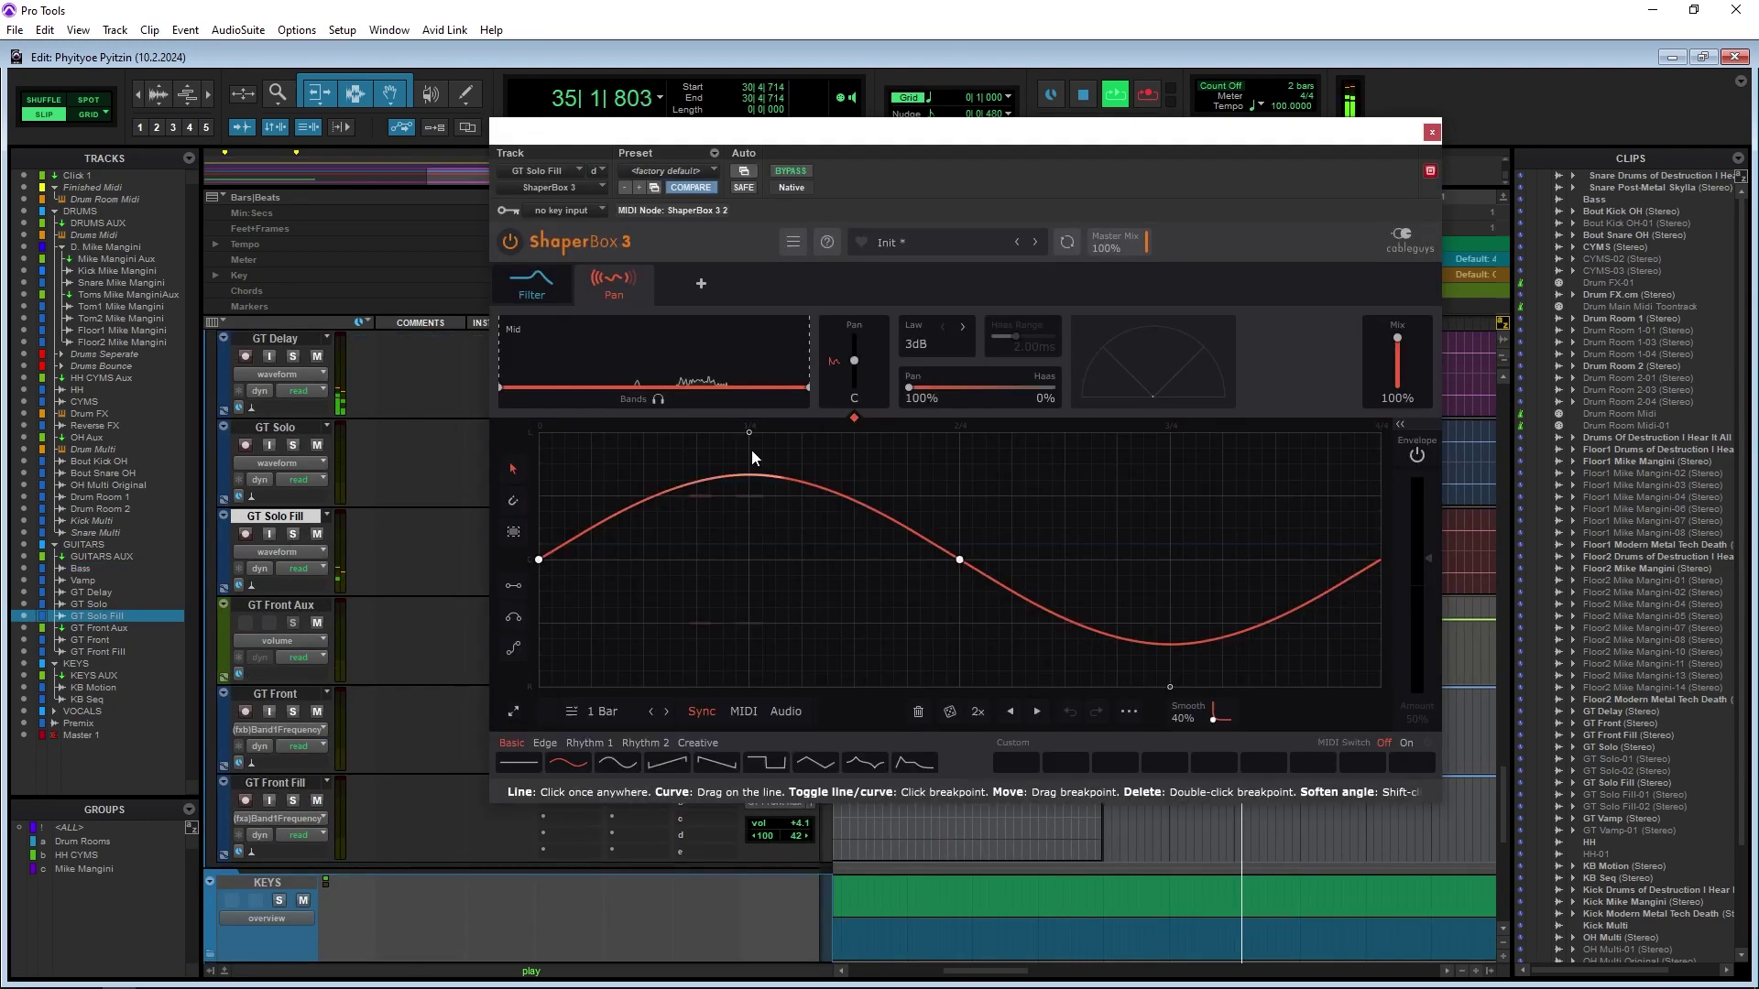
{"action": "left_click", "coordinate": [553, 293]}
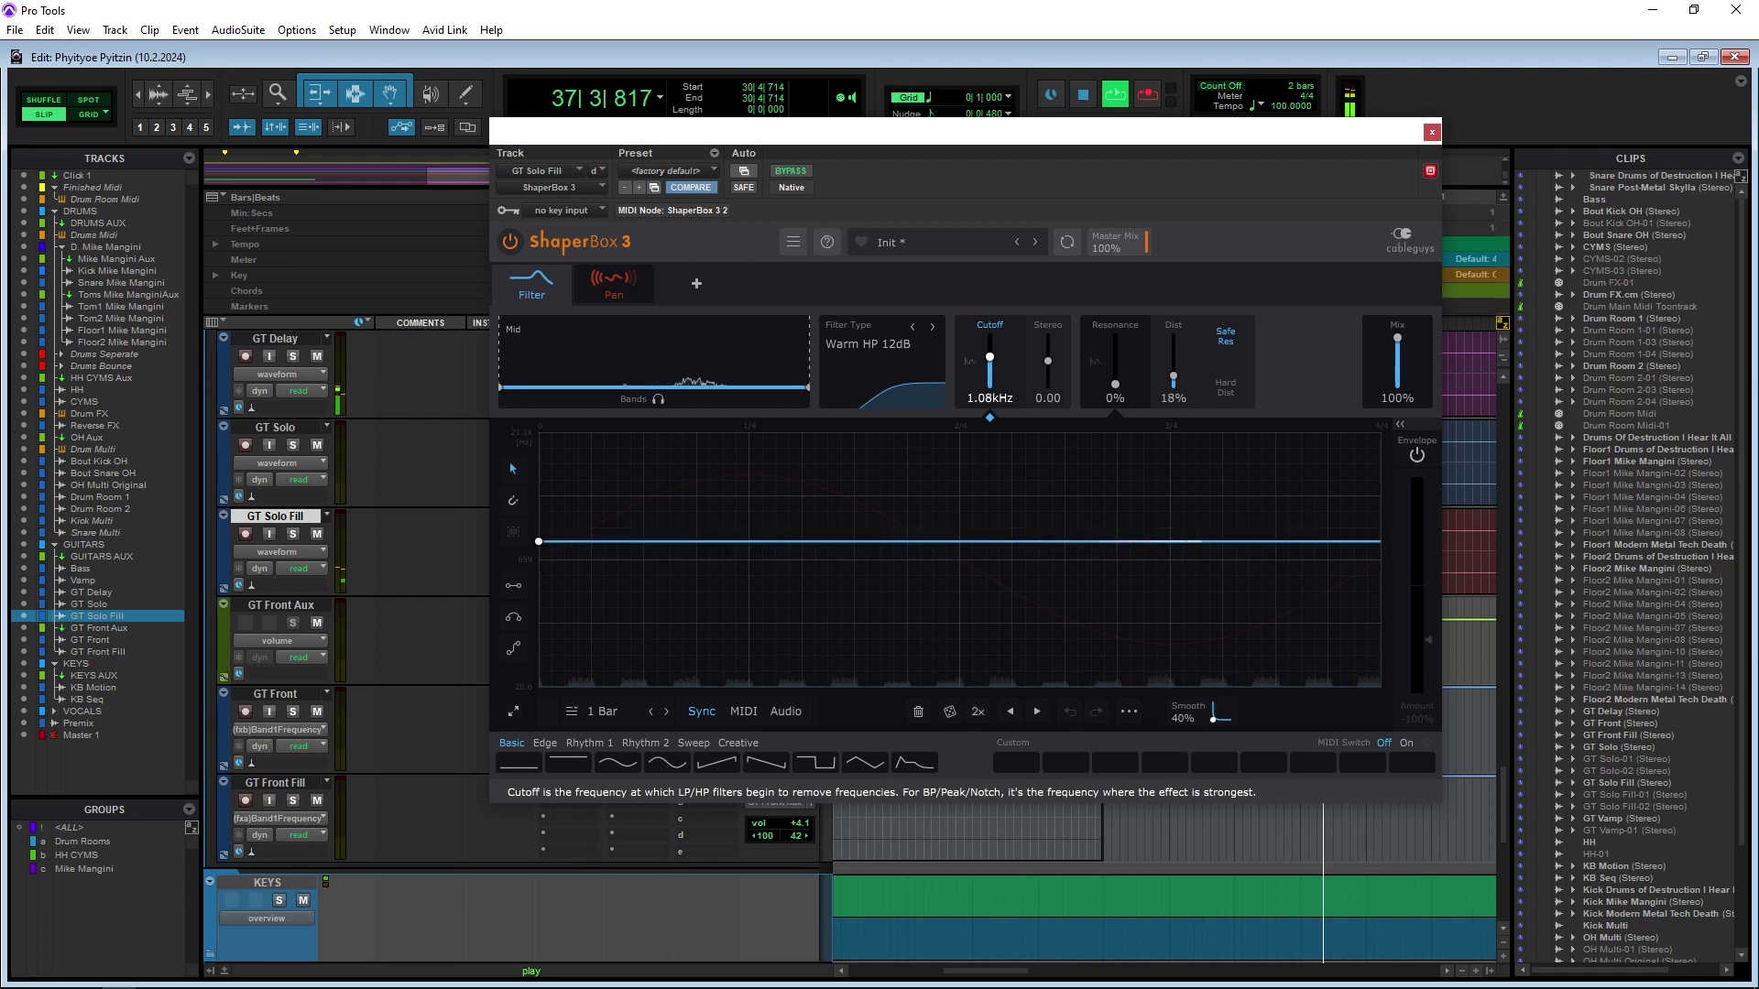
{"action": "left_click_drag", "start_coordinate": [989, 357], "coordinate": [990, 353]}
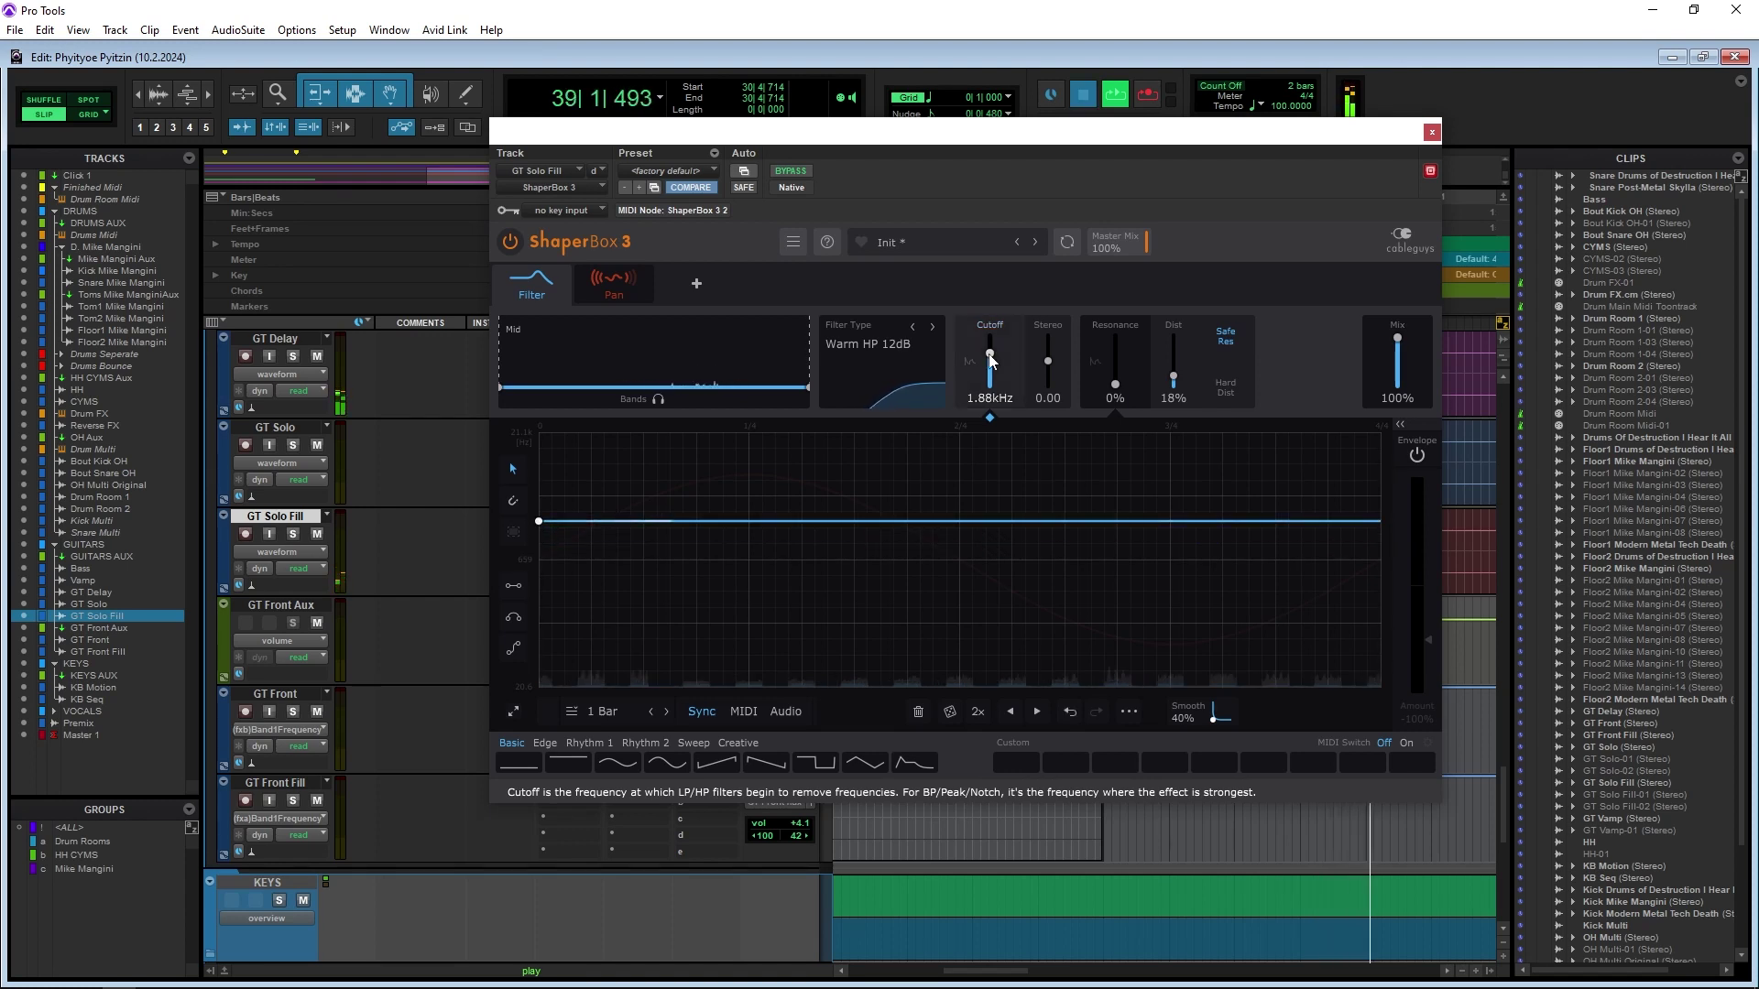
{"action": "key", "text": "space"}
{"action": "key", "text": "space"}
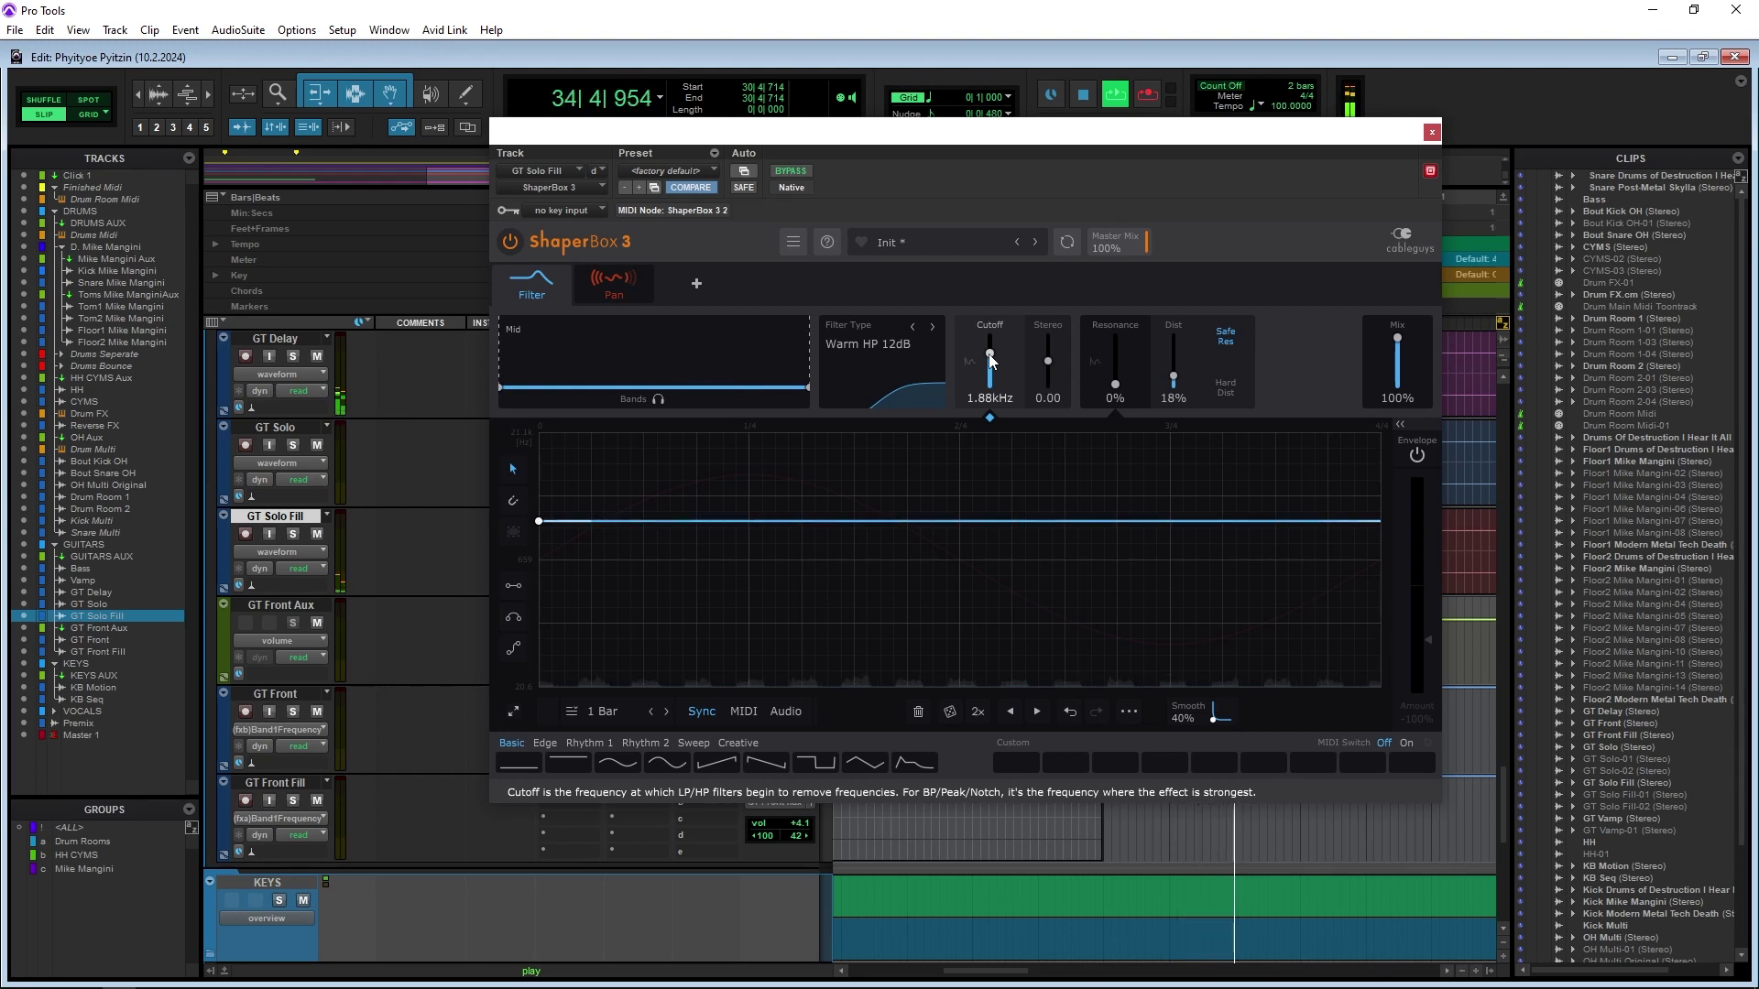
Set the Pan shaper's LFO length to 2 Bars in GT Solo Fill's ShaperBox 3
{"action": "left_click", "coordinate": [606, 291]}
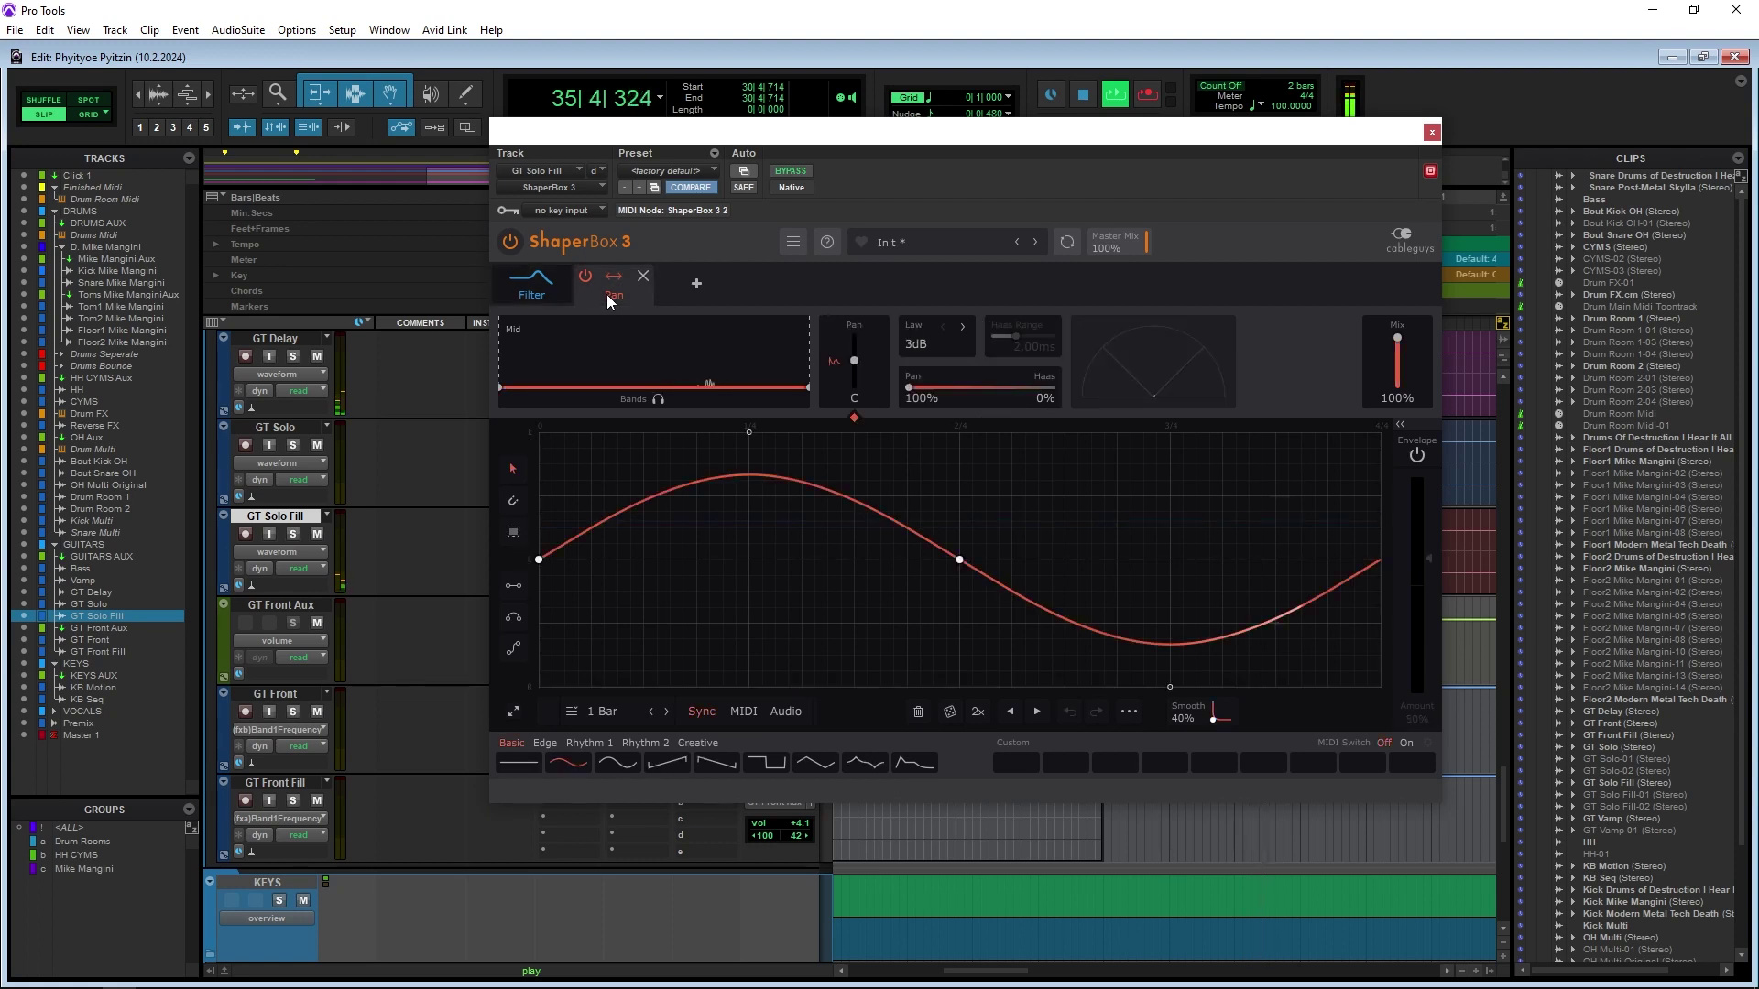
{"action": "left_click", "coordinate": [599, 719]}
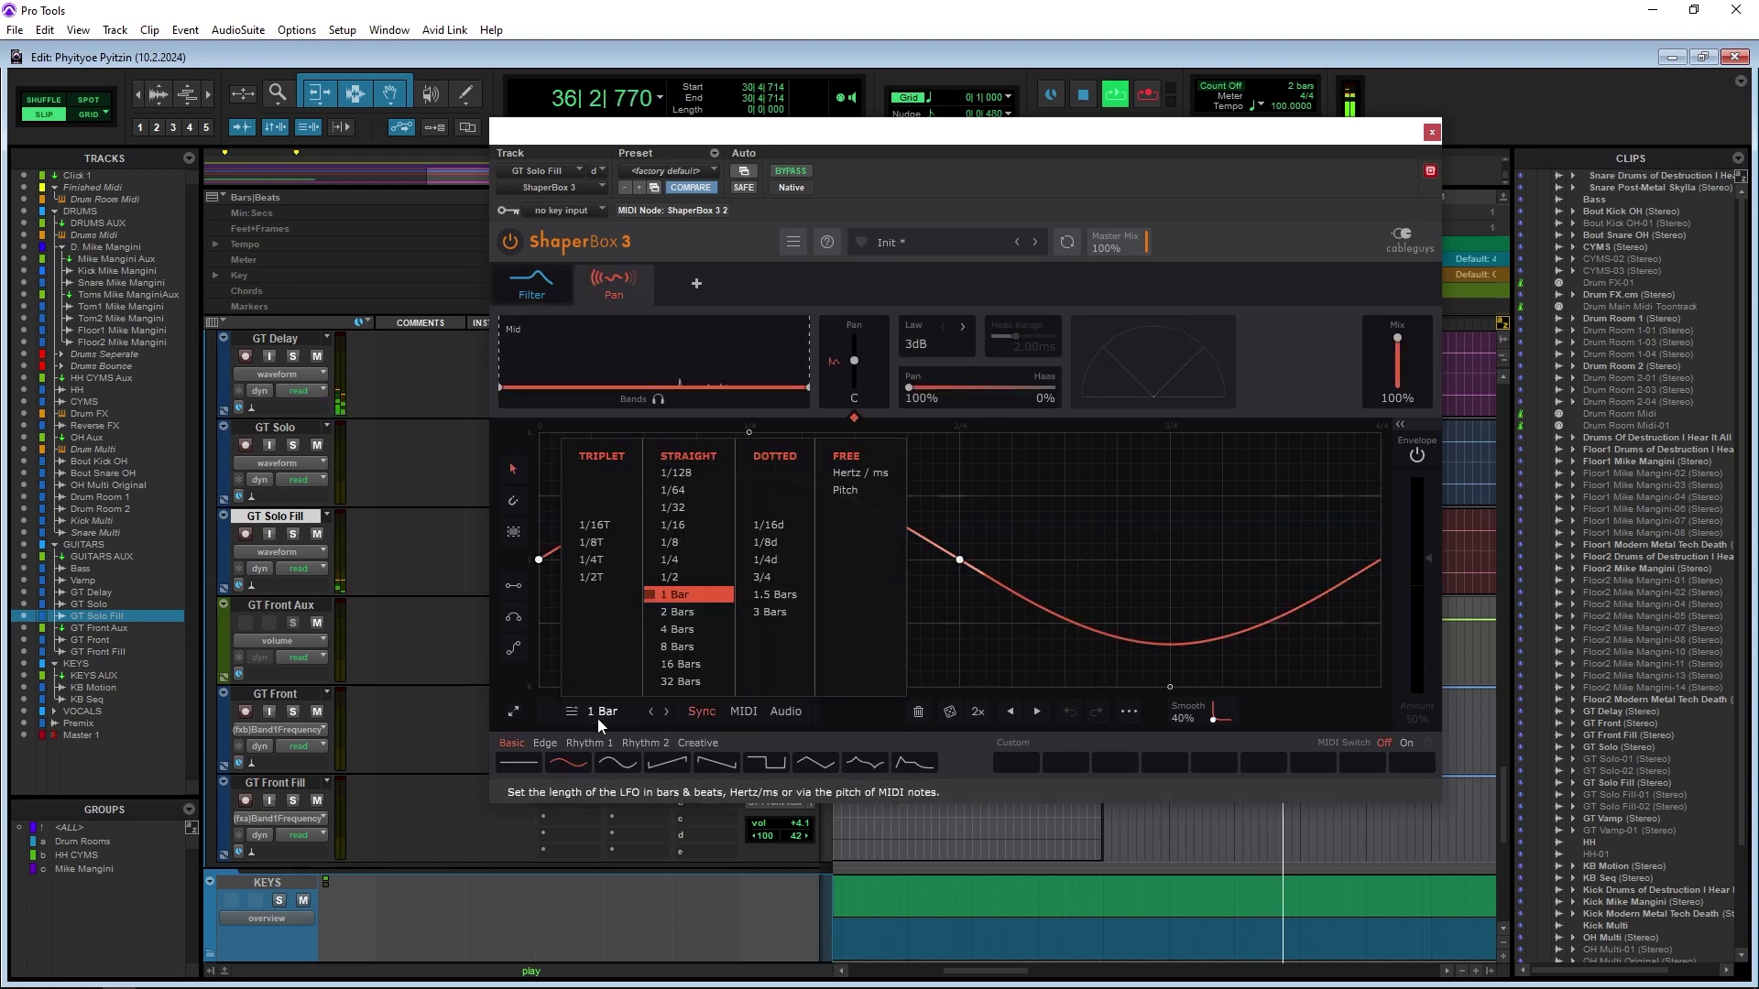
{"action": "left_click", "coordinate": [679, 609]}
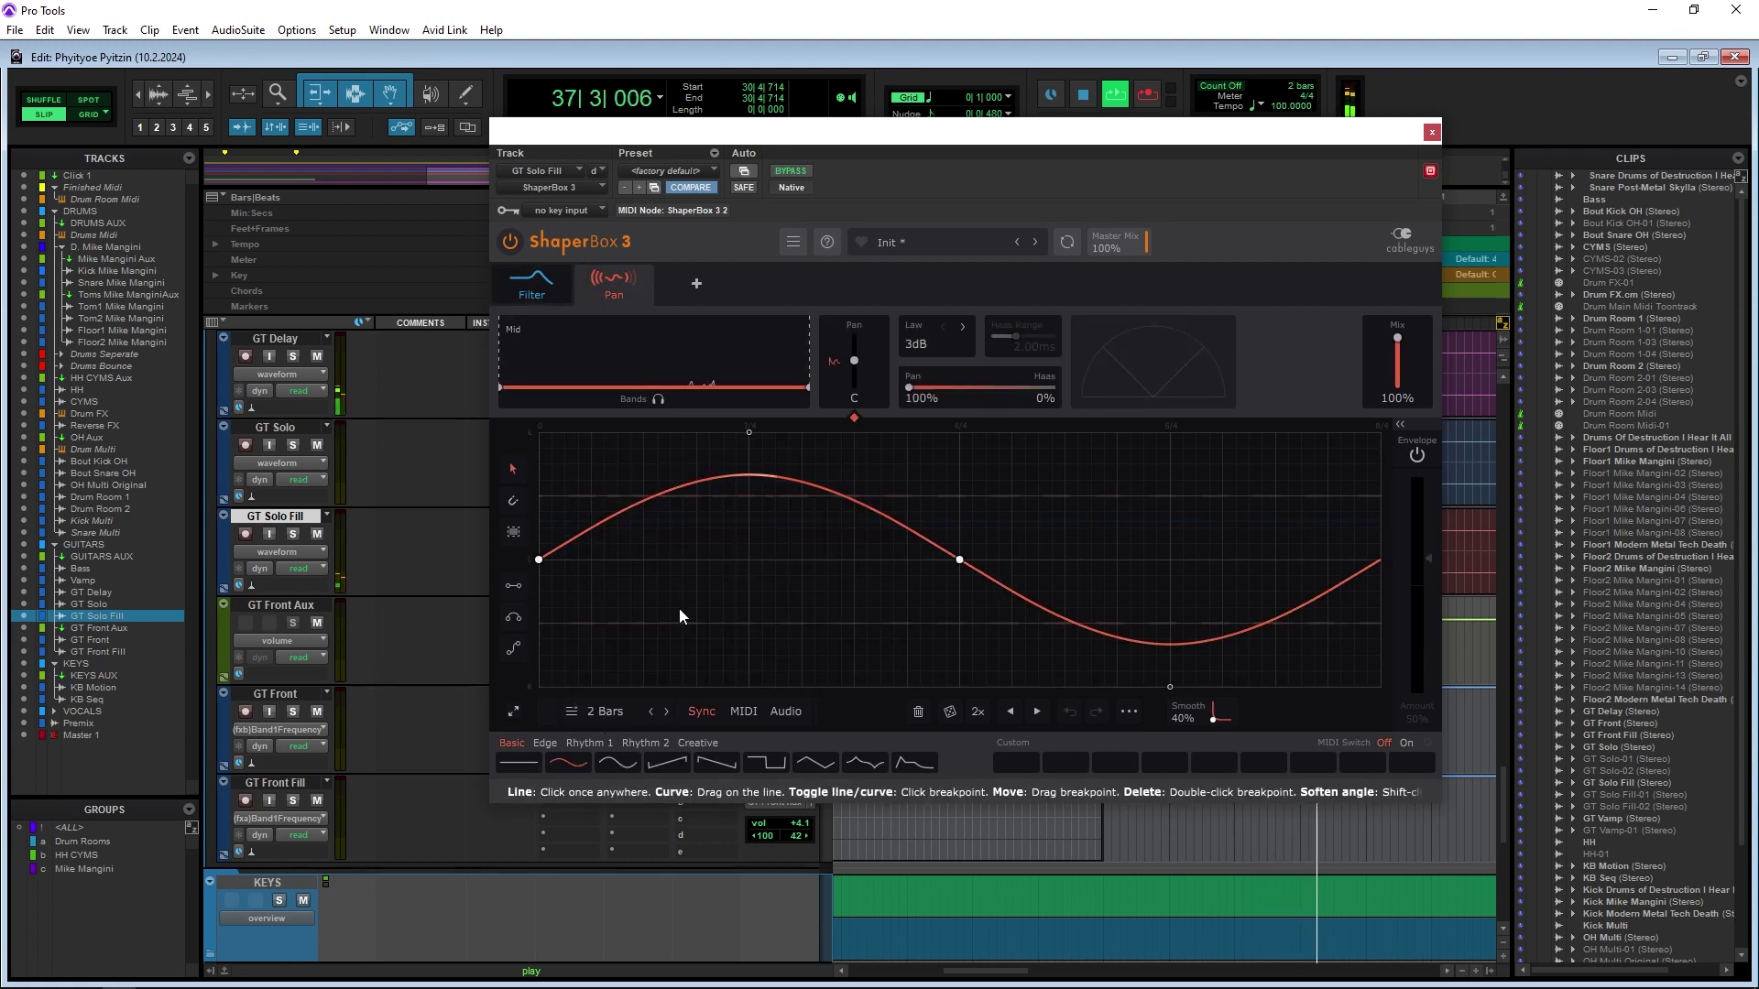
Replay the GT Solo Fill passage, comparing it with its PS22 Spread and LoFi Flux Machine inserts bypassed in turn
{"action": "key", "text": "space"}
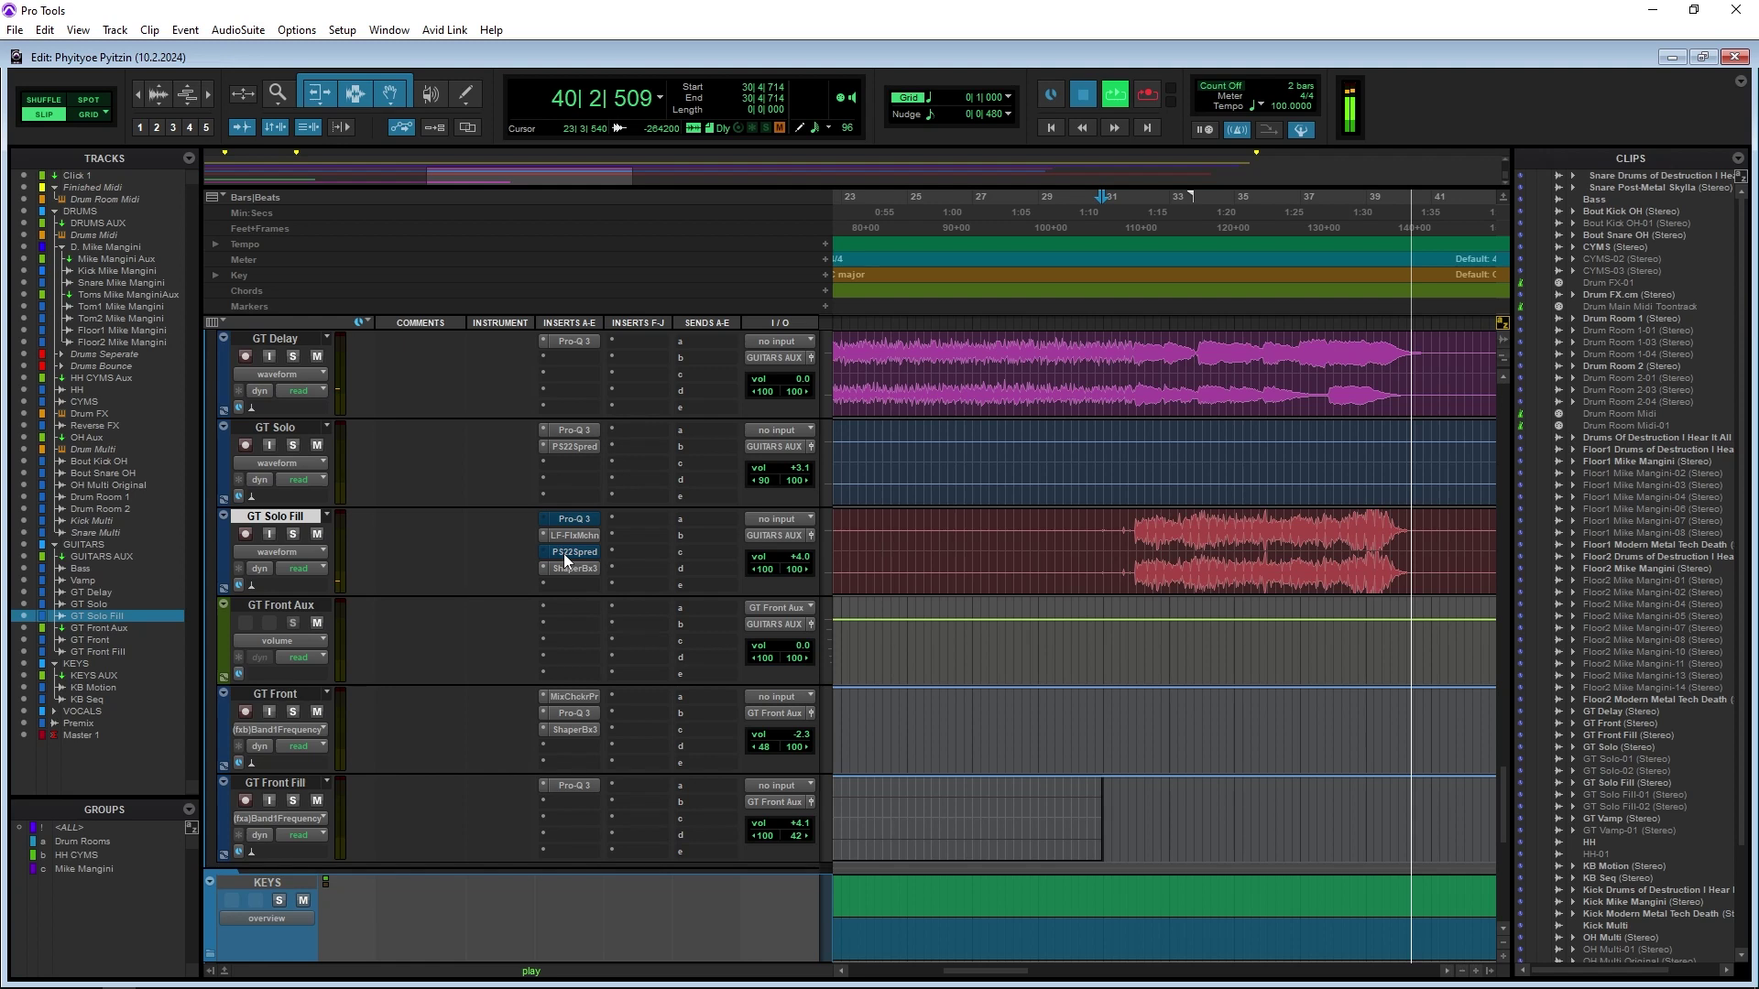
{"action": "key", "text": "space"}
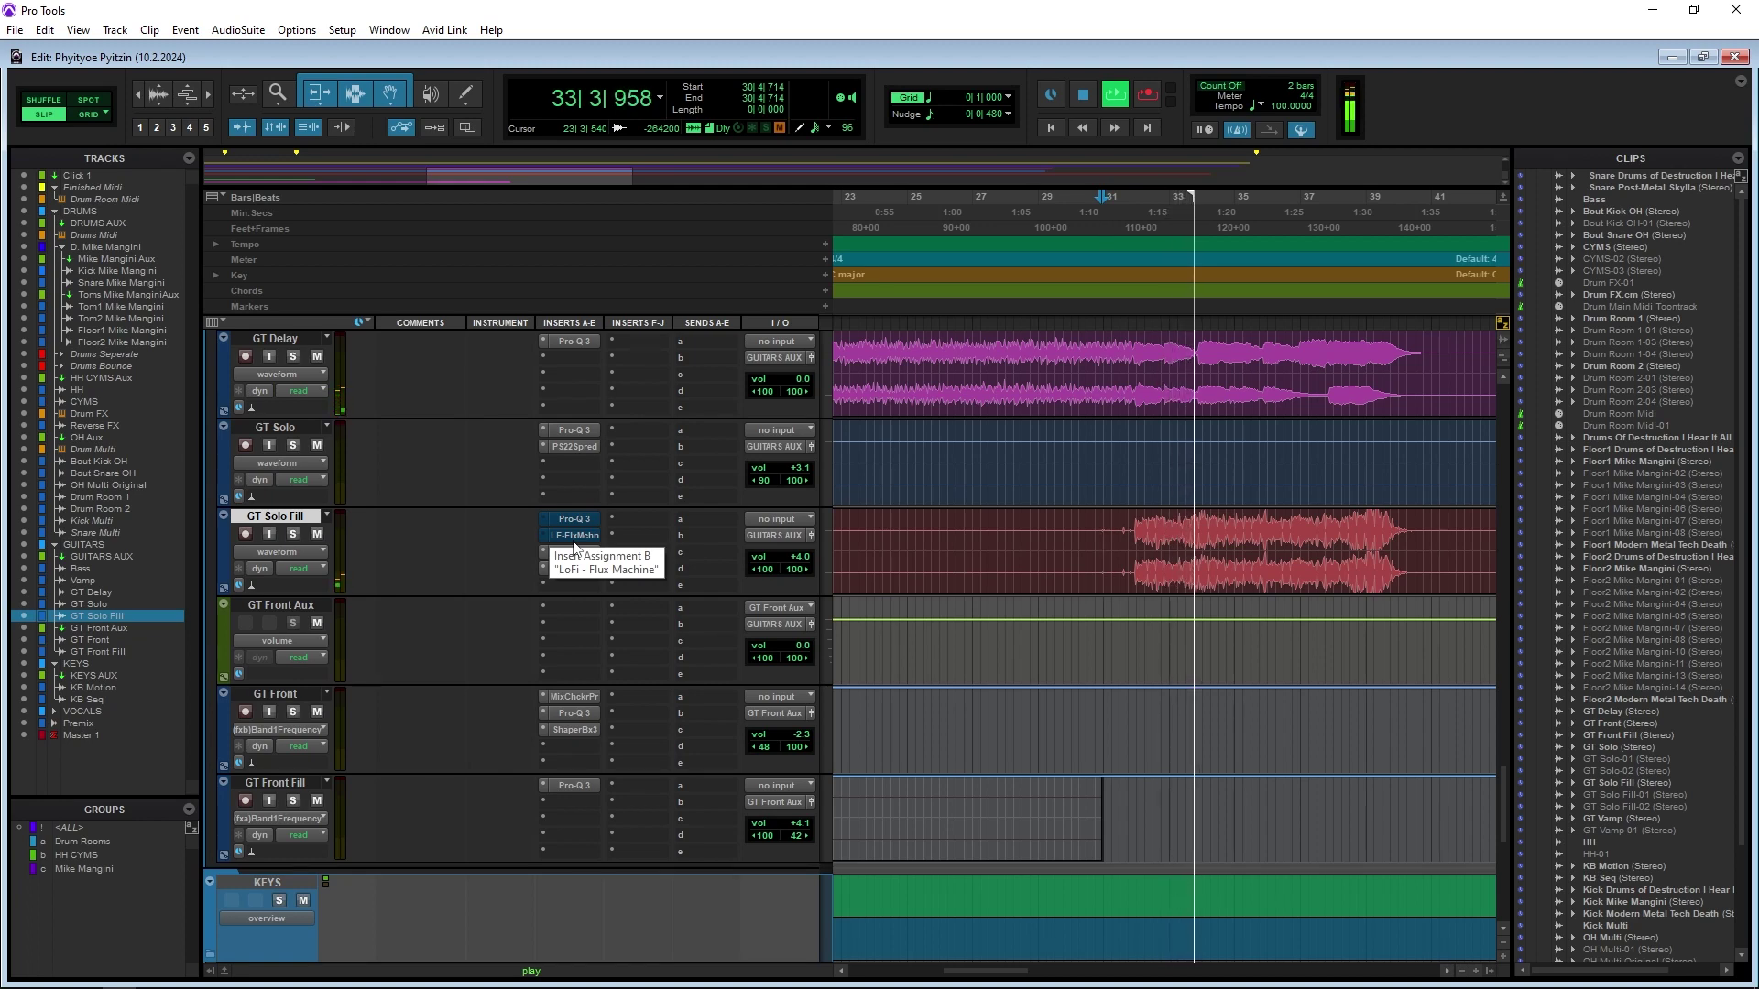
{"action": "key", "text": "space"}
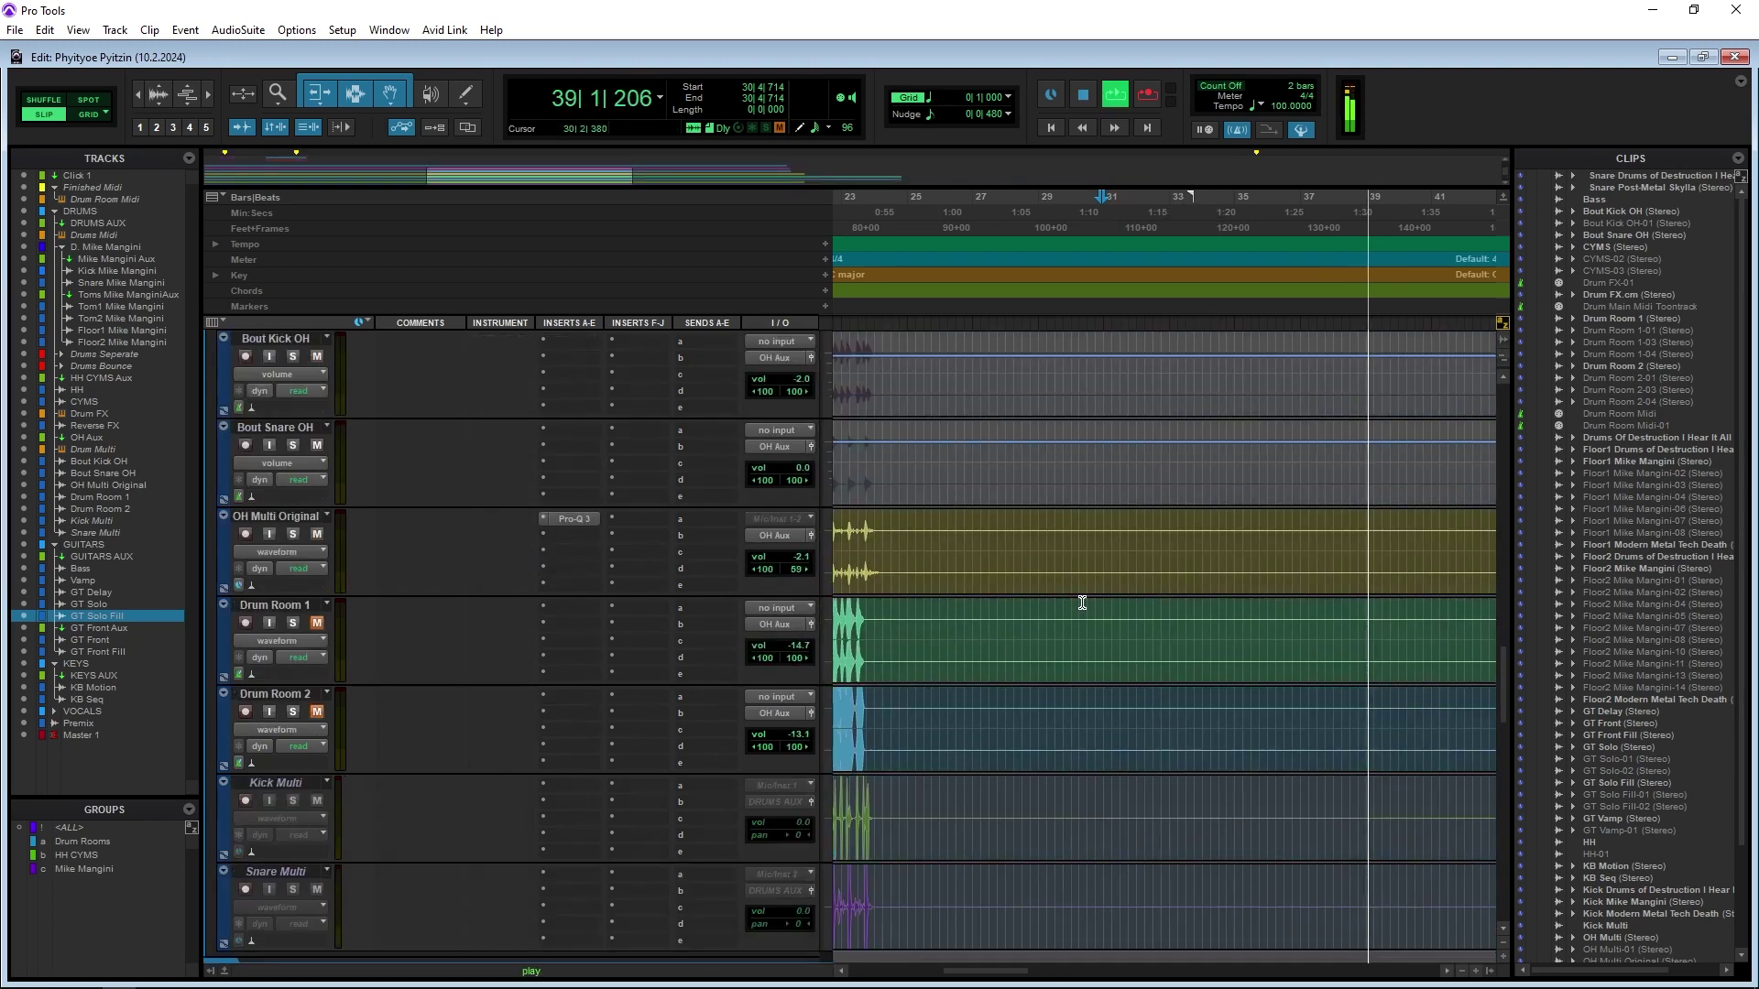
Lower the HH track's volume to -3.0 dB and place the playback start at about bar 23
{"action": "scroll", "coordinate": [1082, 602], "scroll_direction": "down", "scroll_amount": 4}
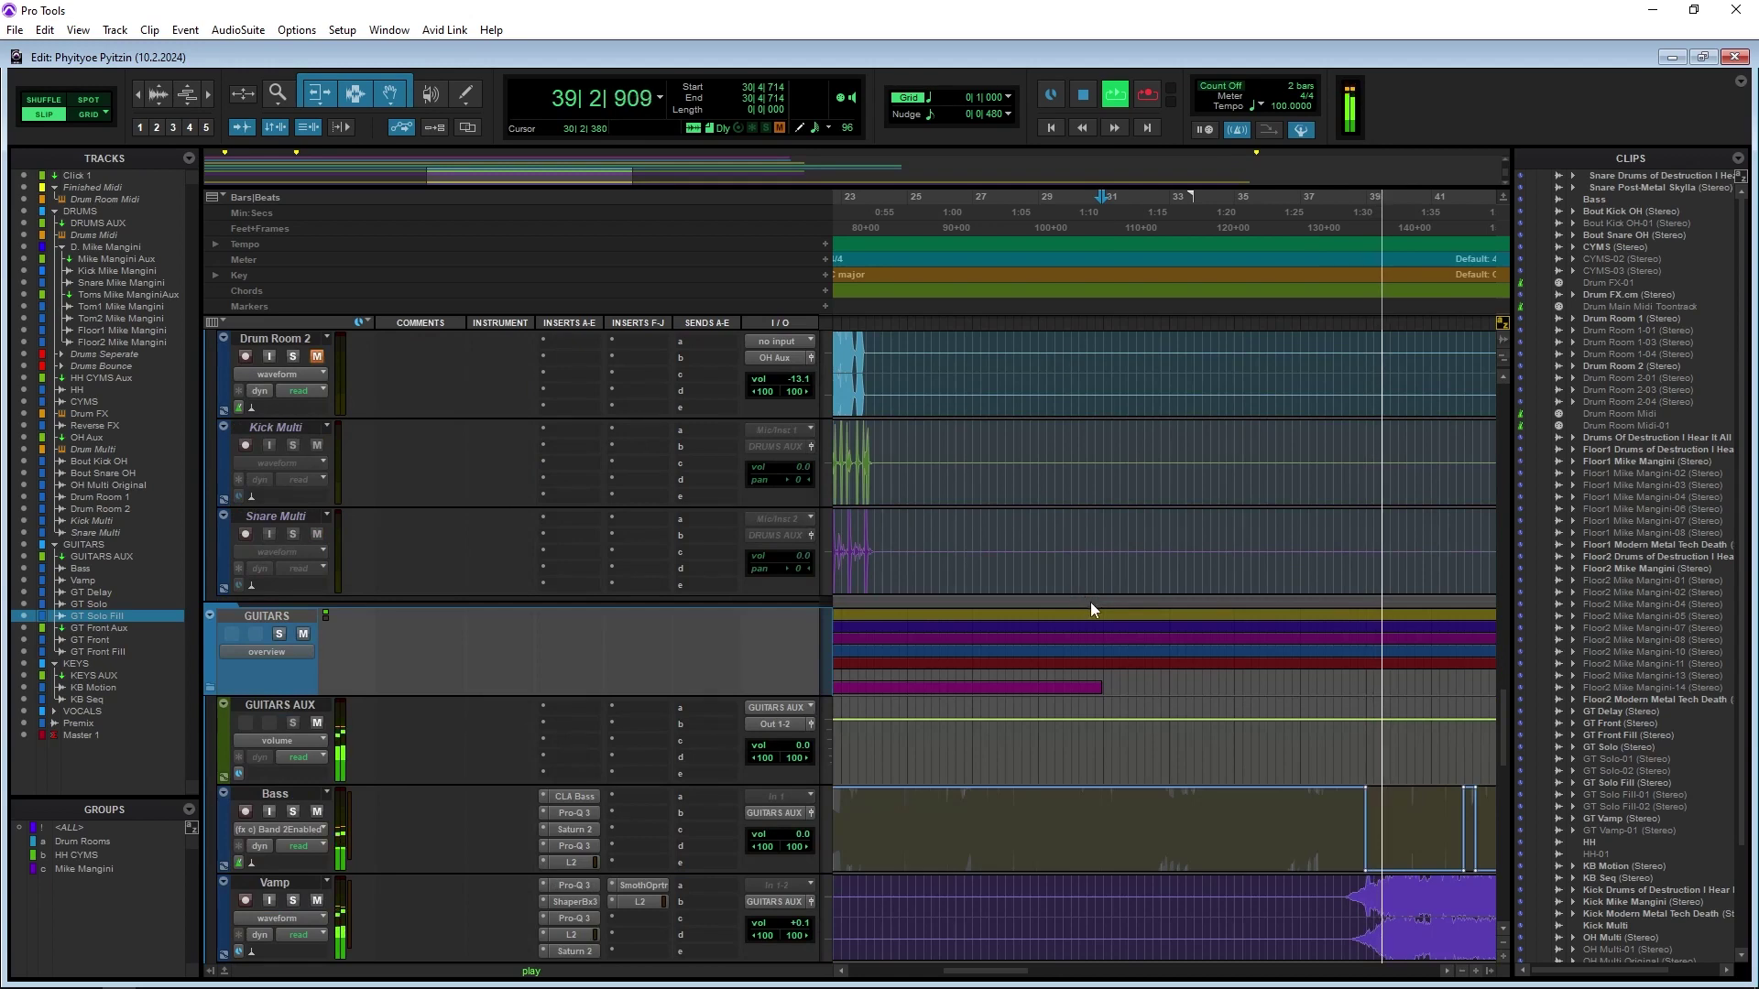
{"action": "scroll", "coordinate": [1090, 602], "scroll_direction": "down", "scroll_amount": 2}
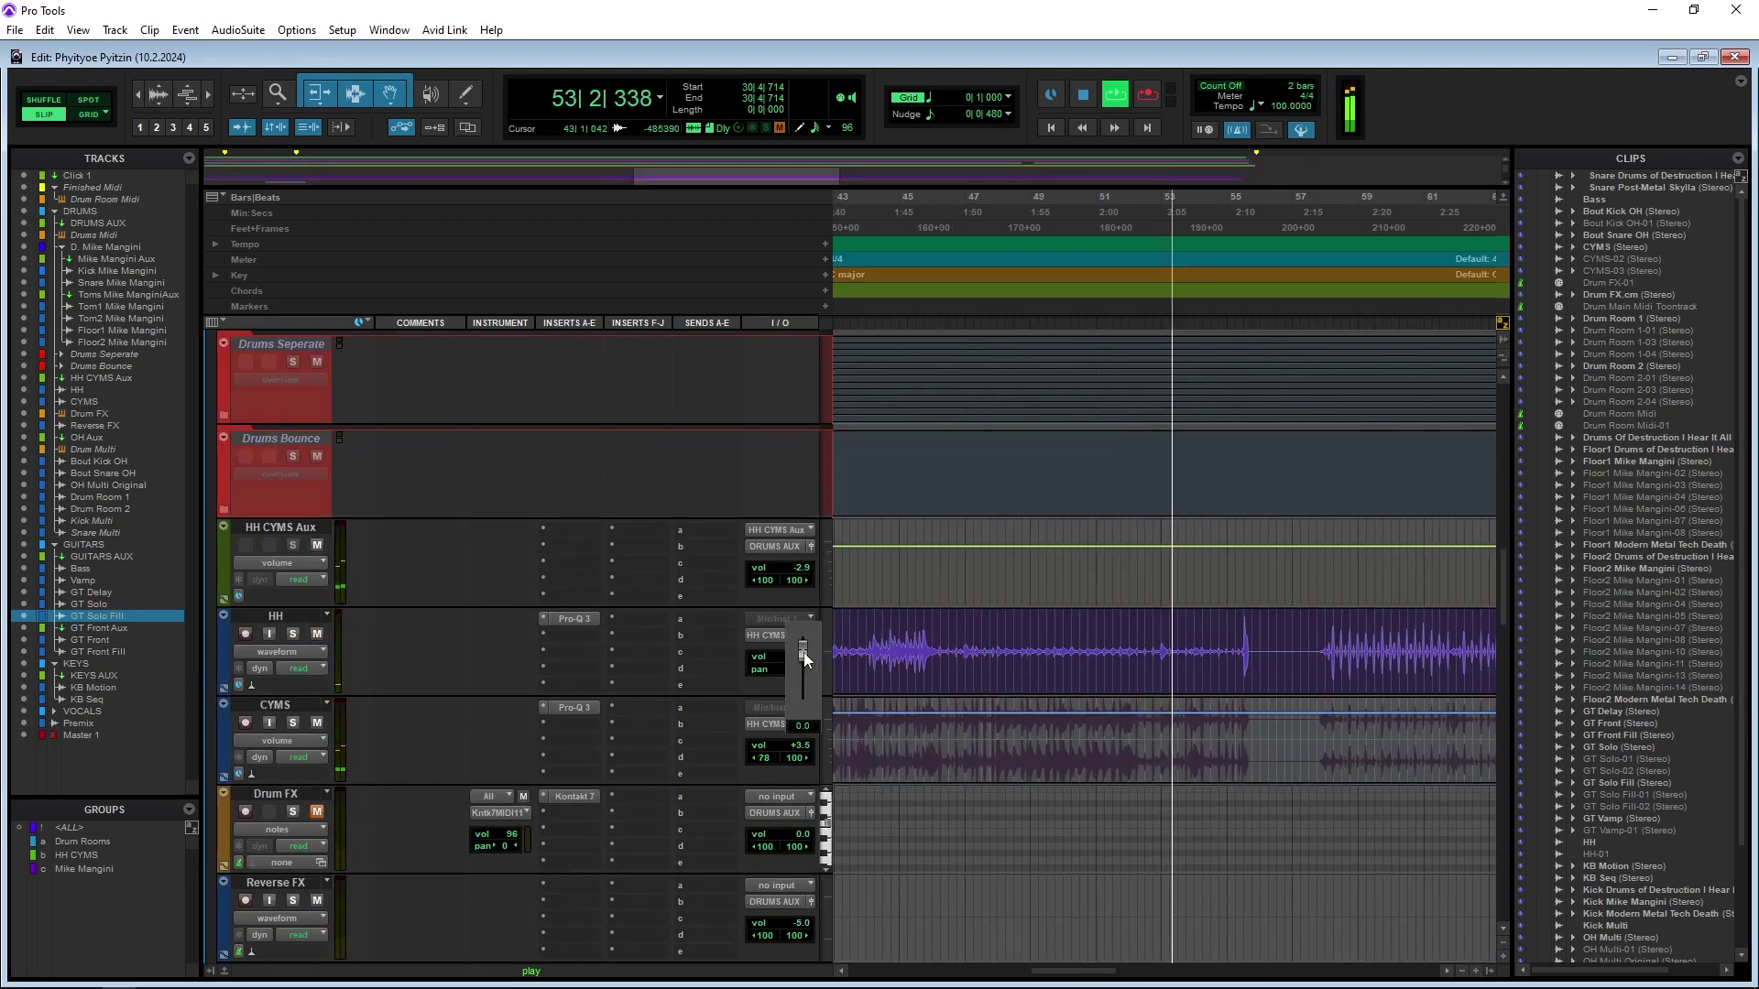
{"action": "left_click_drag", "start_coordinate": [804, 652], "coordinate": [811, 682]}
{"action": "left_click", "coordinate": [987, 636]}
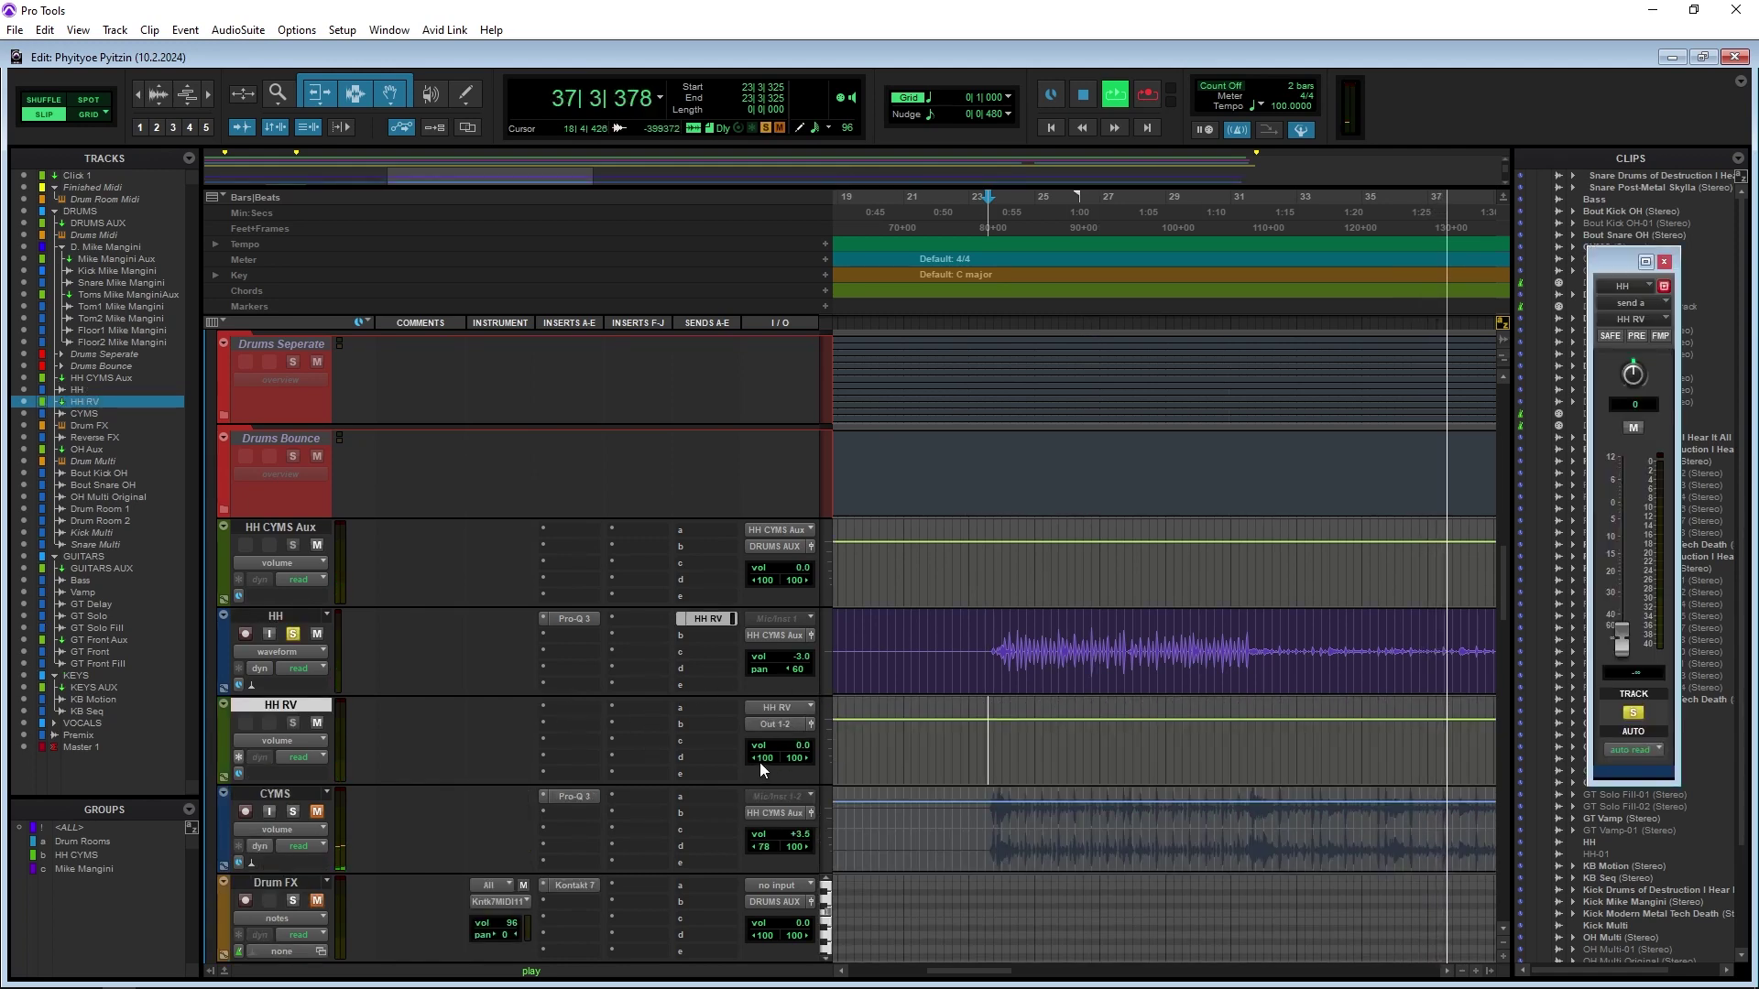
Insert the stereo ValhallaPlate reverb in the first insert slot of the HH RV aux track
{"action": "left_click", "coordinate": [587, 707]}
{"action": "mouse_move", "coordinate": [677, 758]}
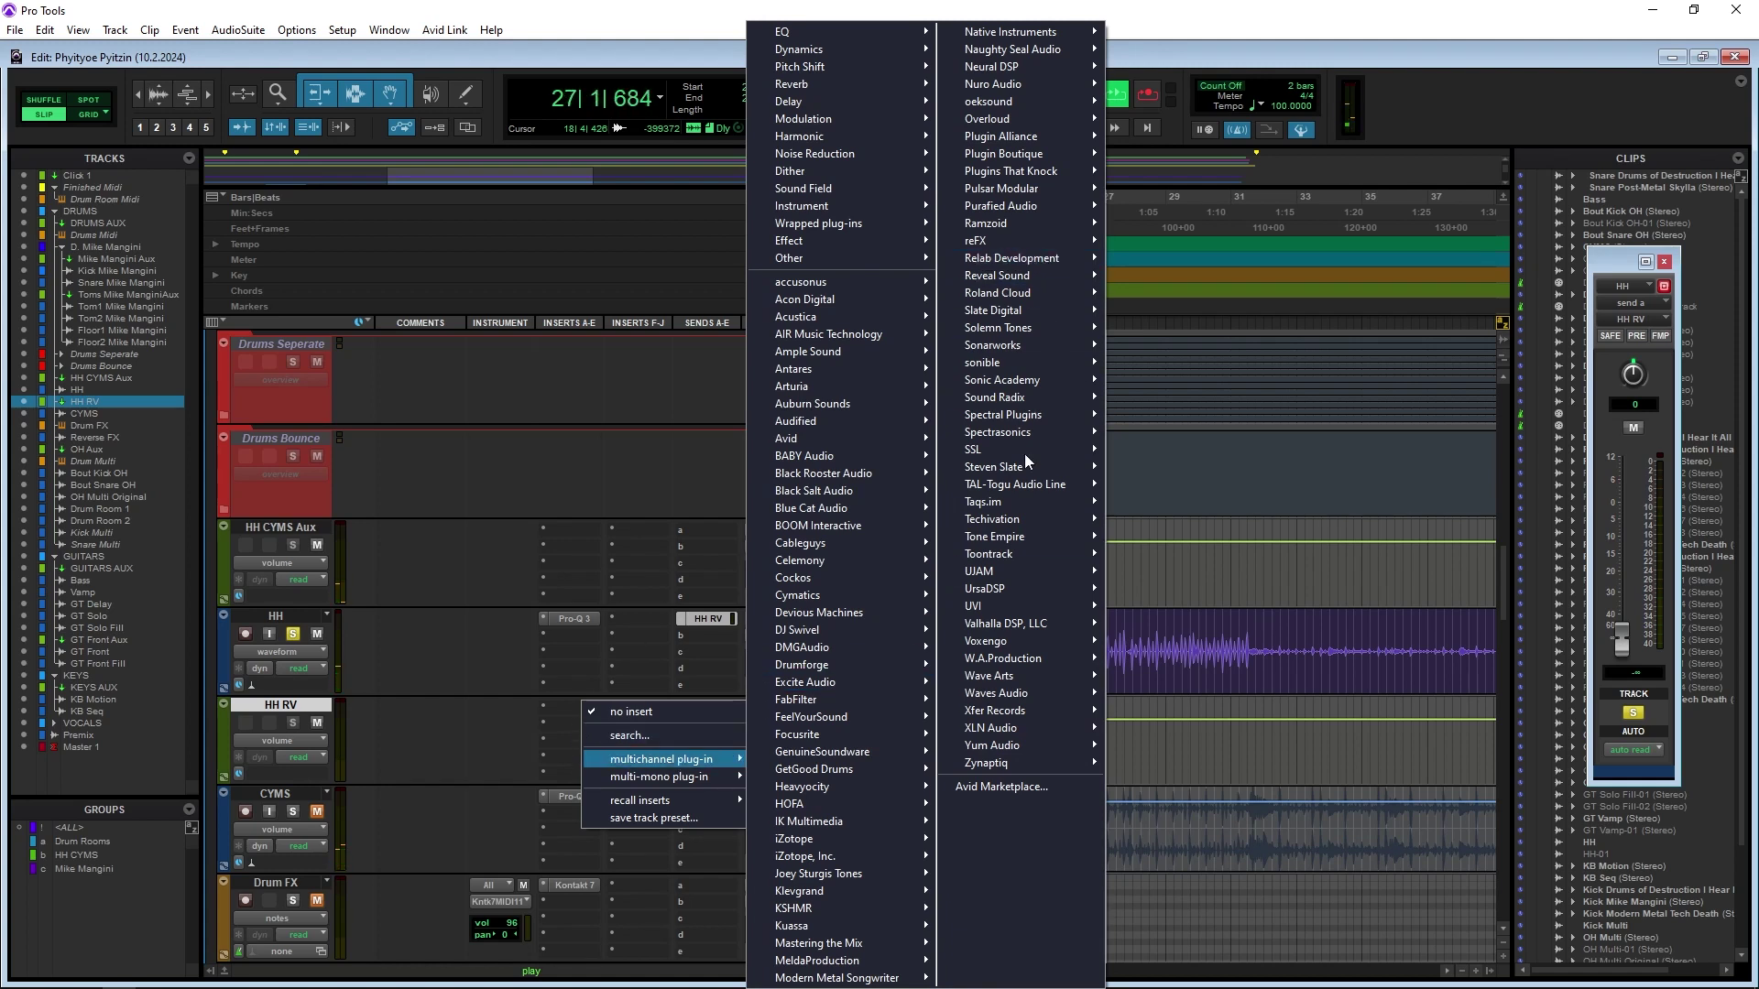
{"action": "mouse_move", "coordinate": [1021, 622]}
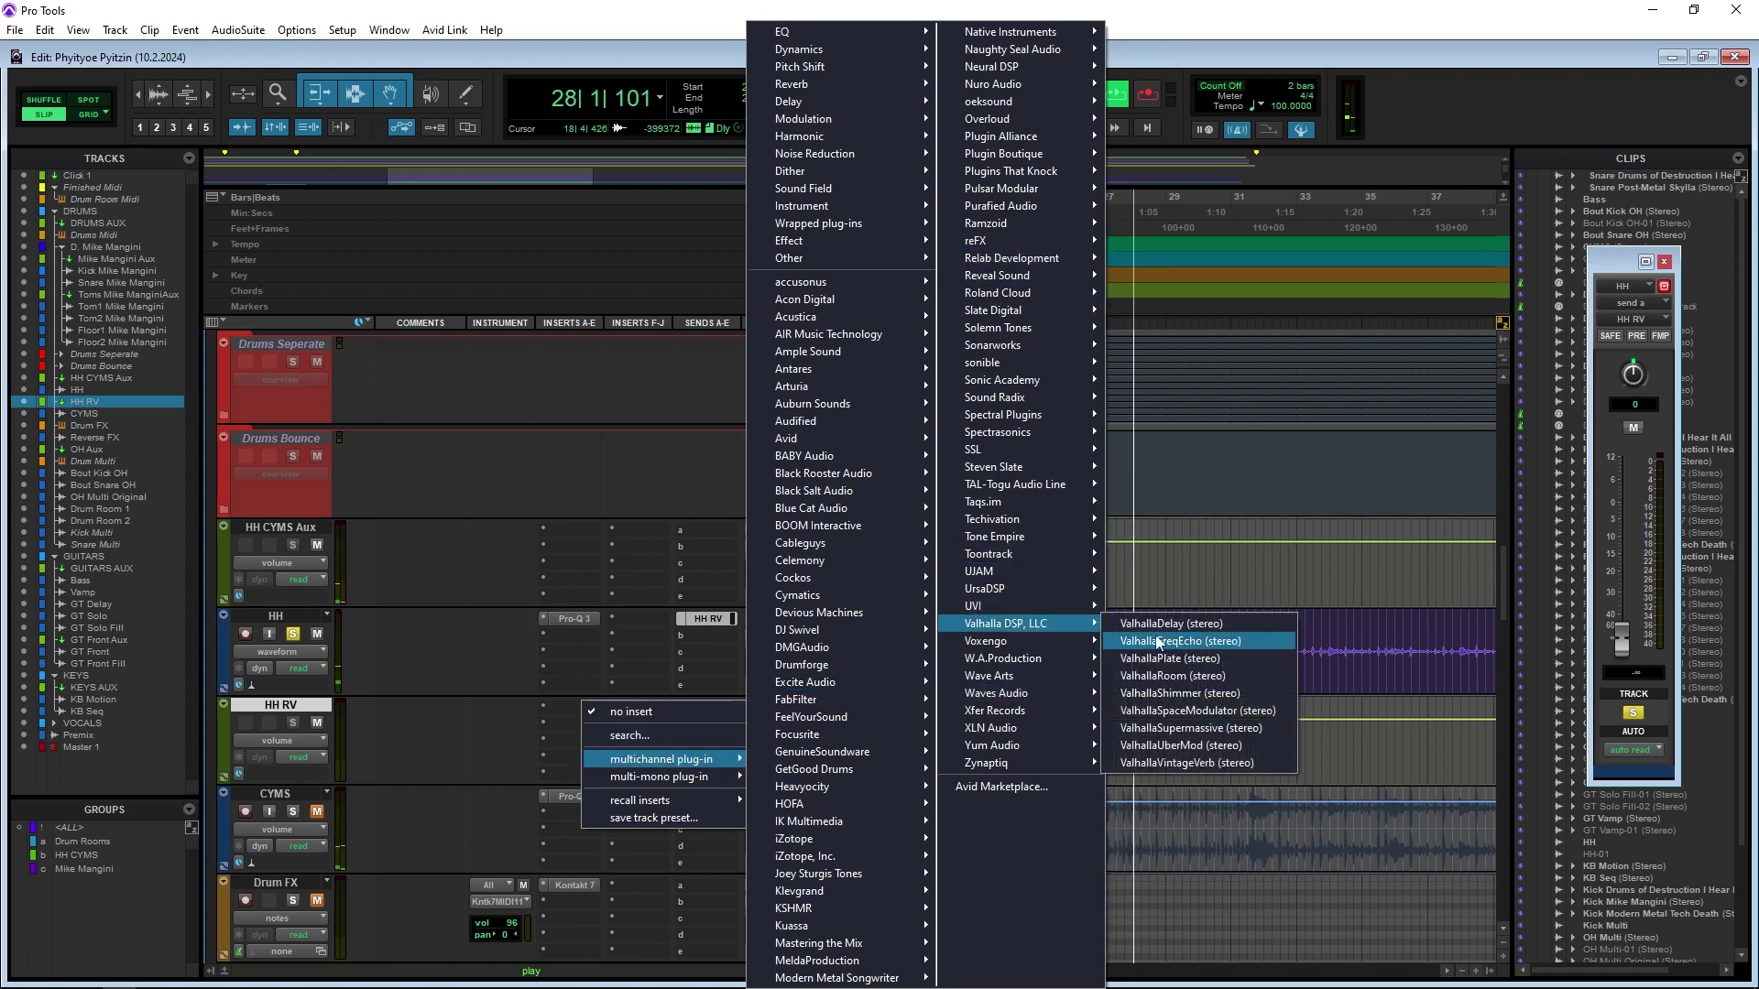
{"action": "left_click", "coordinate": [1217, 663]}
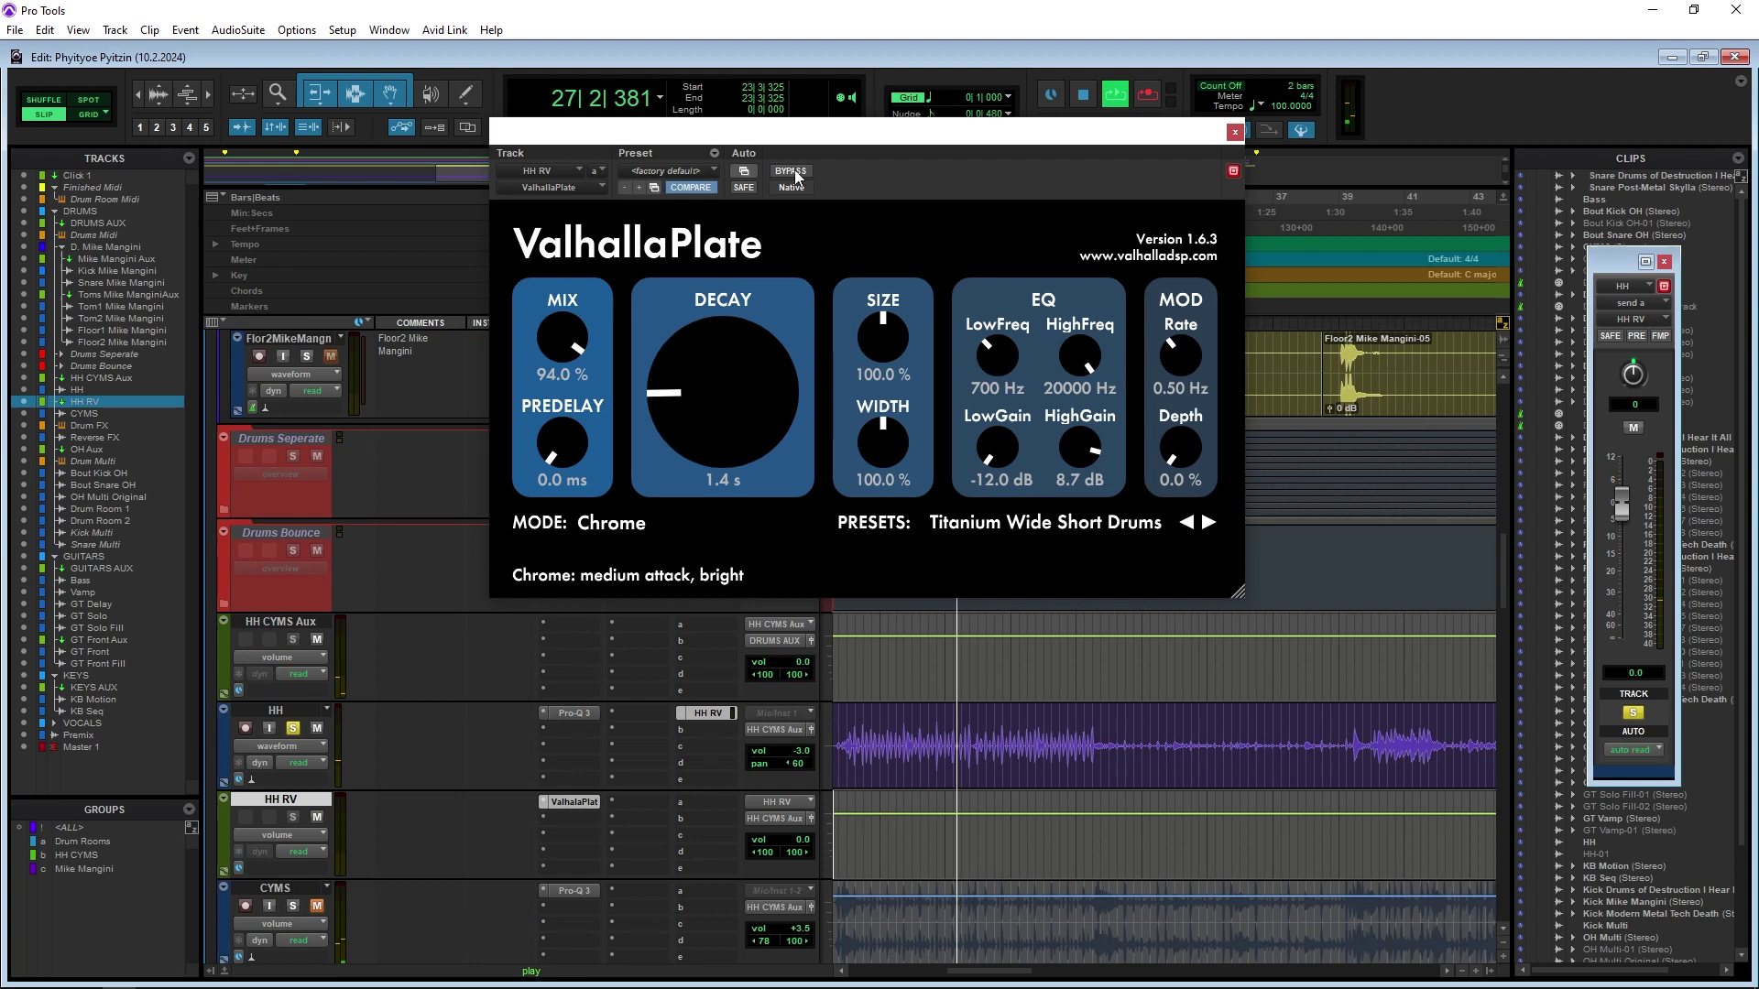
Compare the hi-hat with and without reverb by toggling ValhallaPlate's bypass and the HH RV send mute, then replay with the cymbals
{"action": "left_click", "coordinate": [794, 173]}
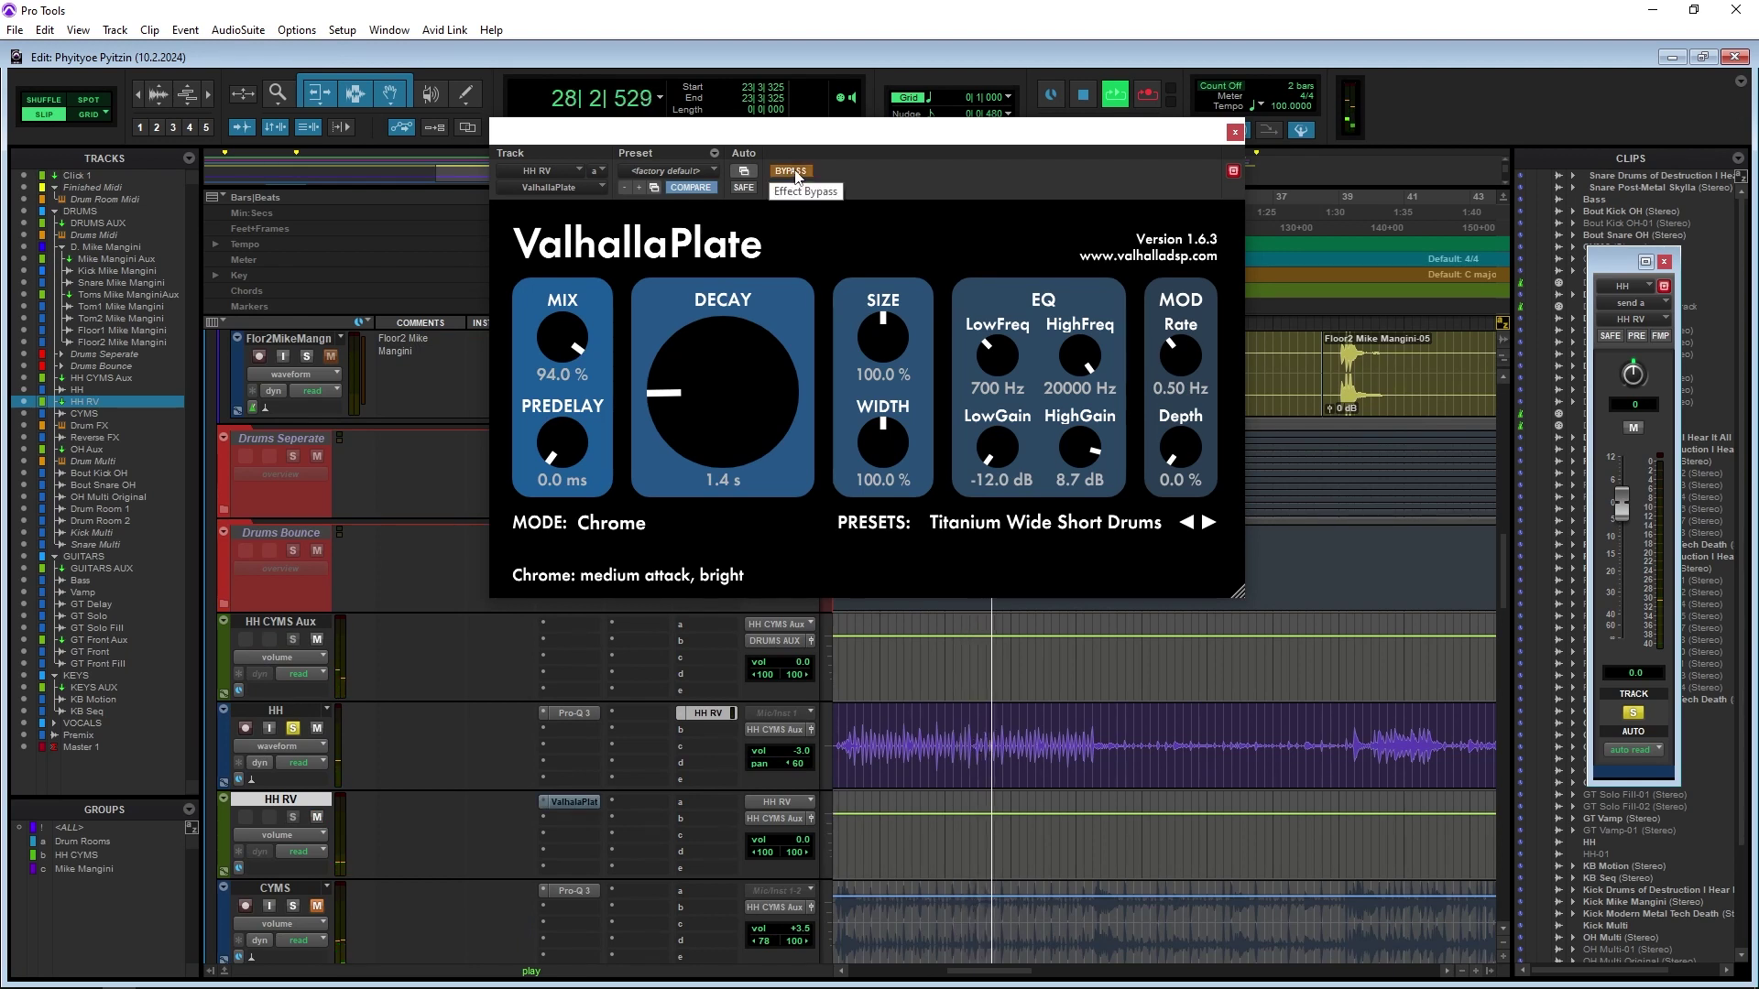
{"action": "left_click", "coordinate": [794, 173]}
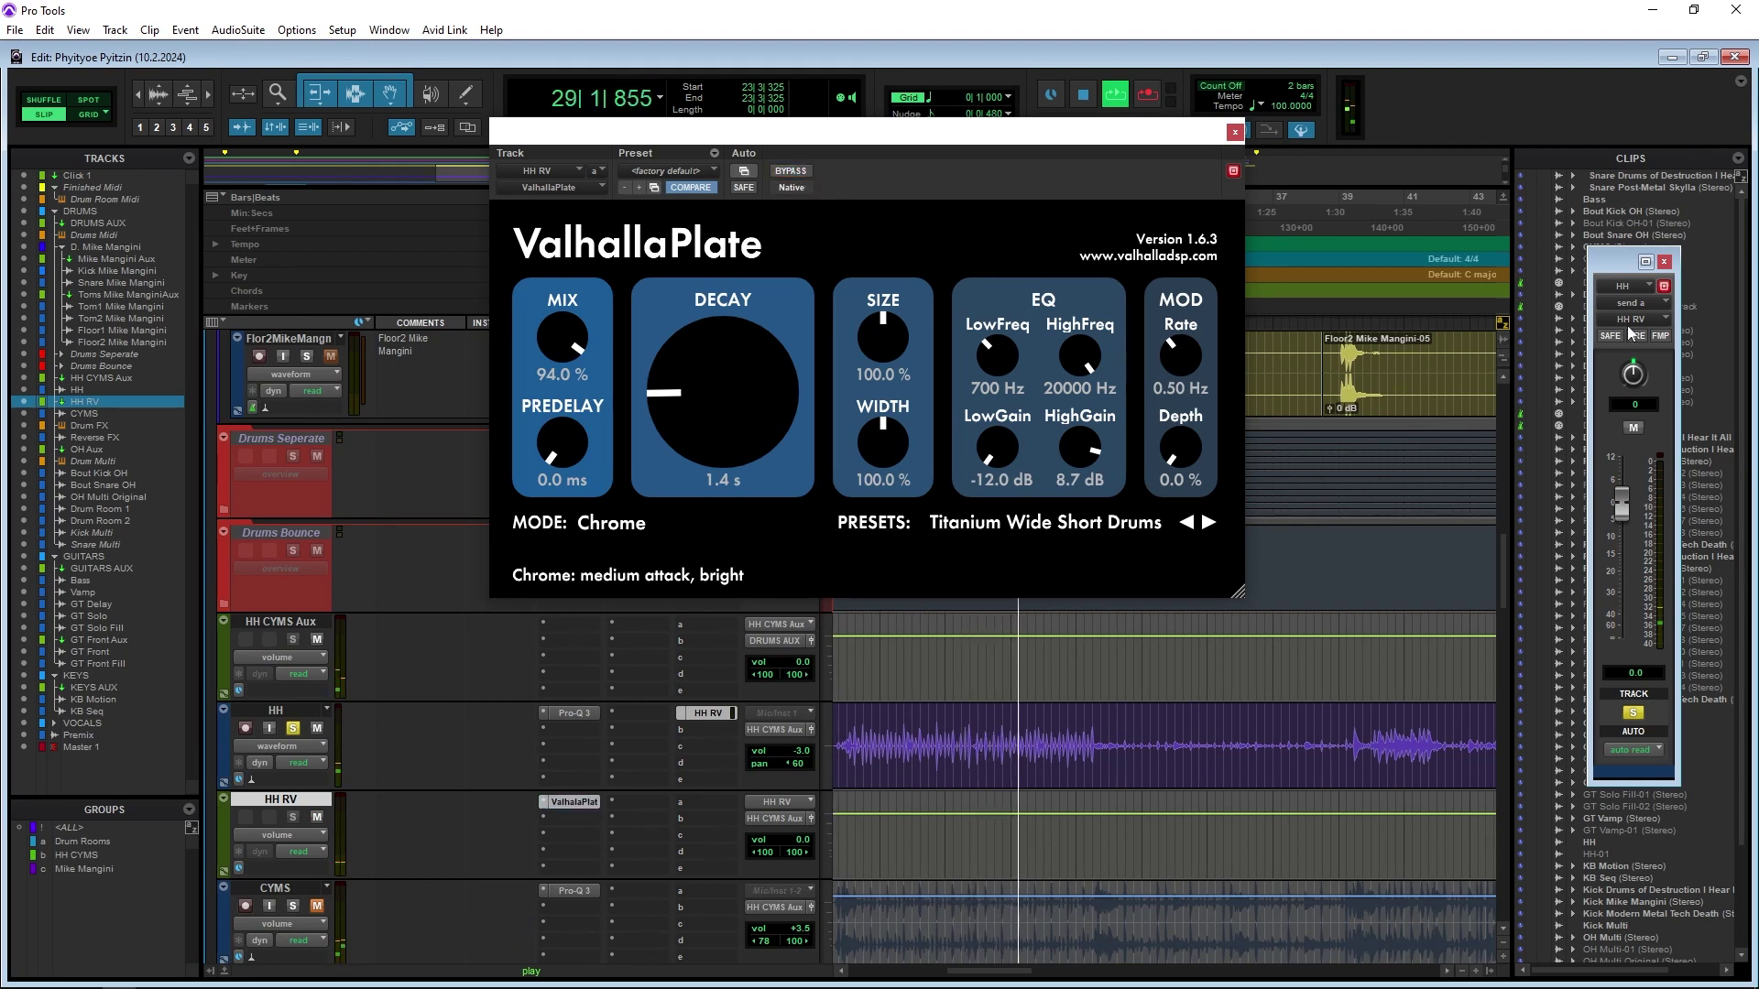
{"action": "left_click", "coordinate": [1640, 431]}
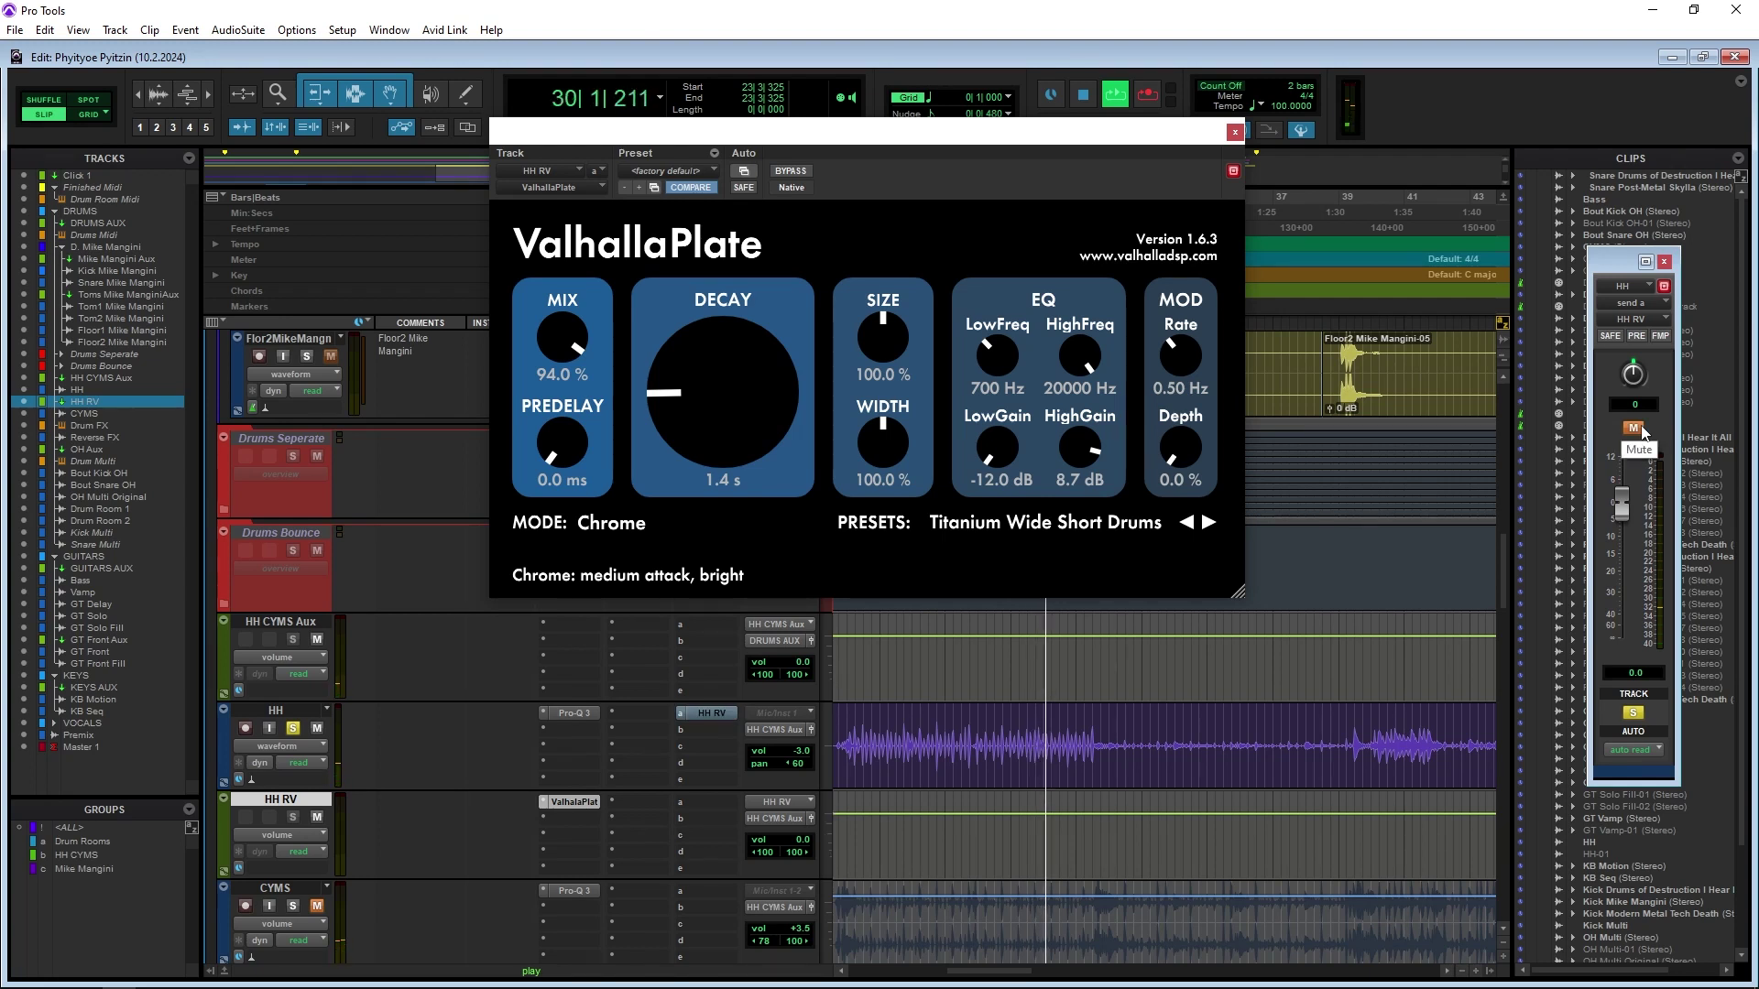
{"action": "left_click", "coordinate": [1634, 428]}
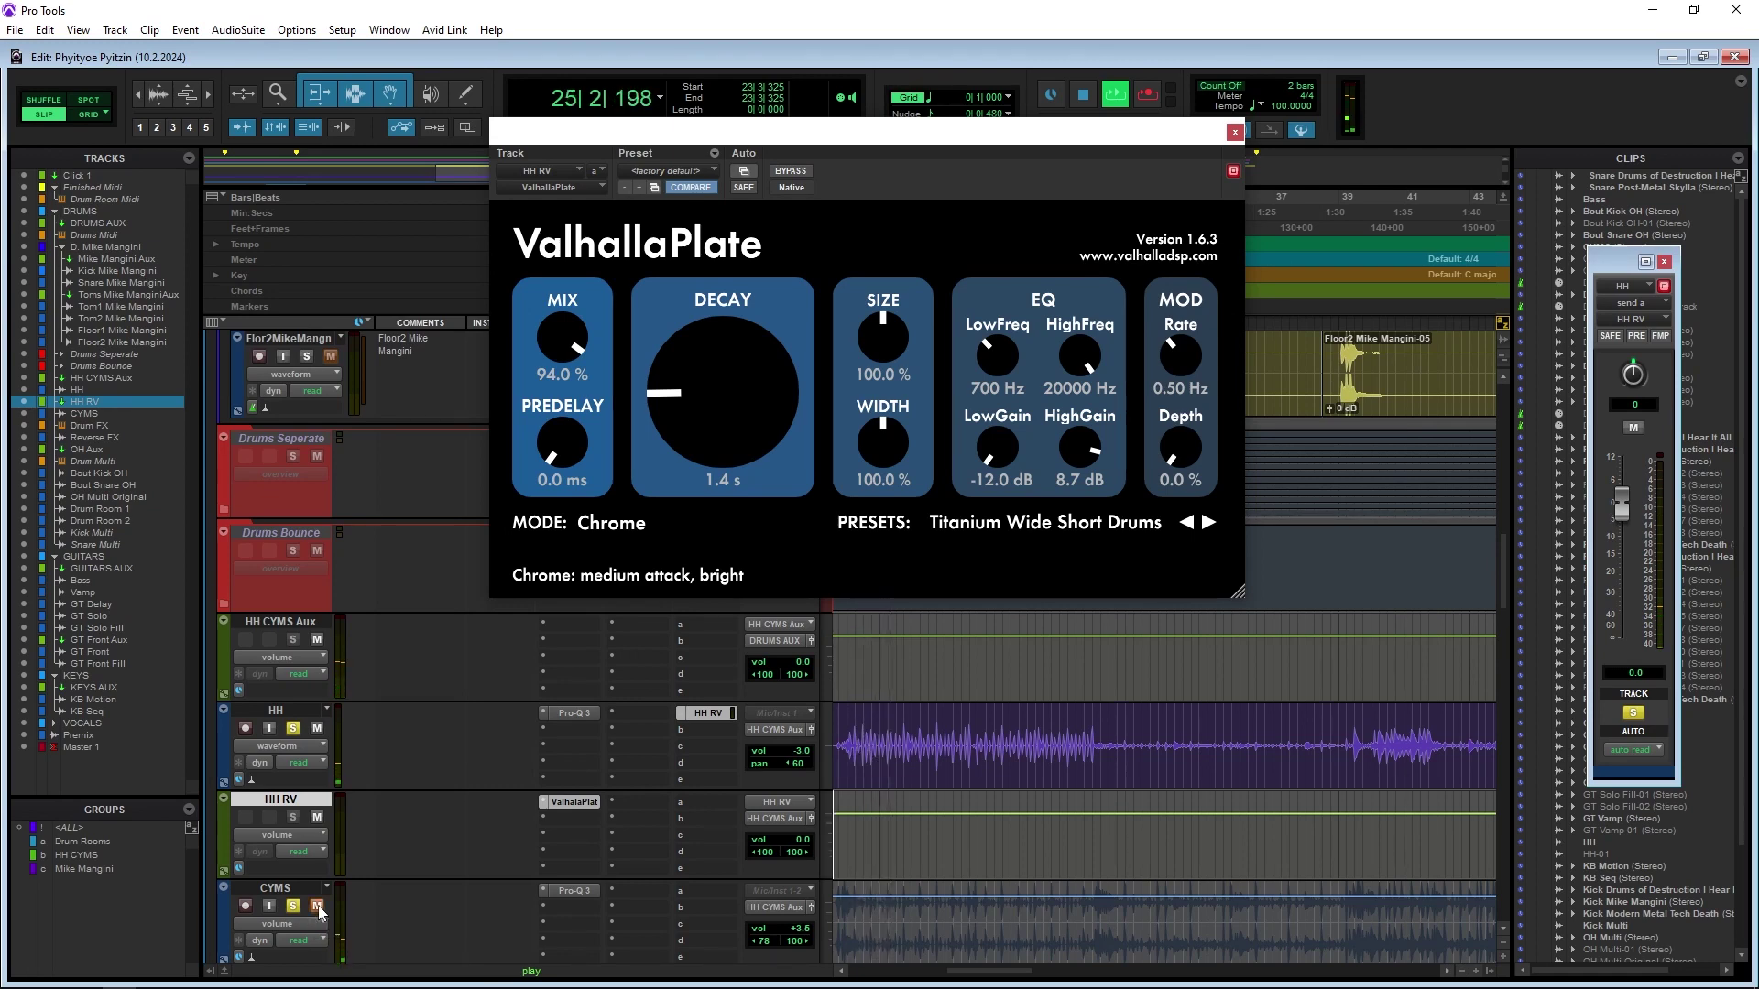
{"action": "scroll", "coordinate": [418, 883], "scroll_direction": "down", "scroll_amount": 1}
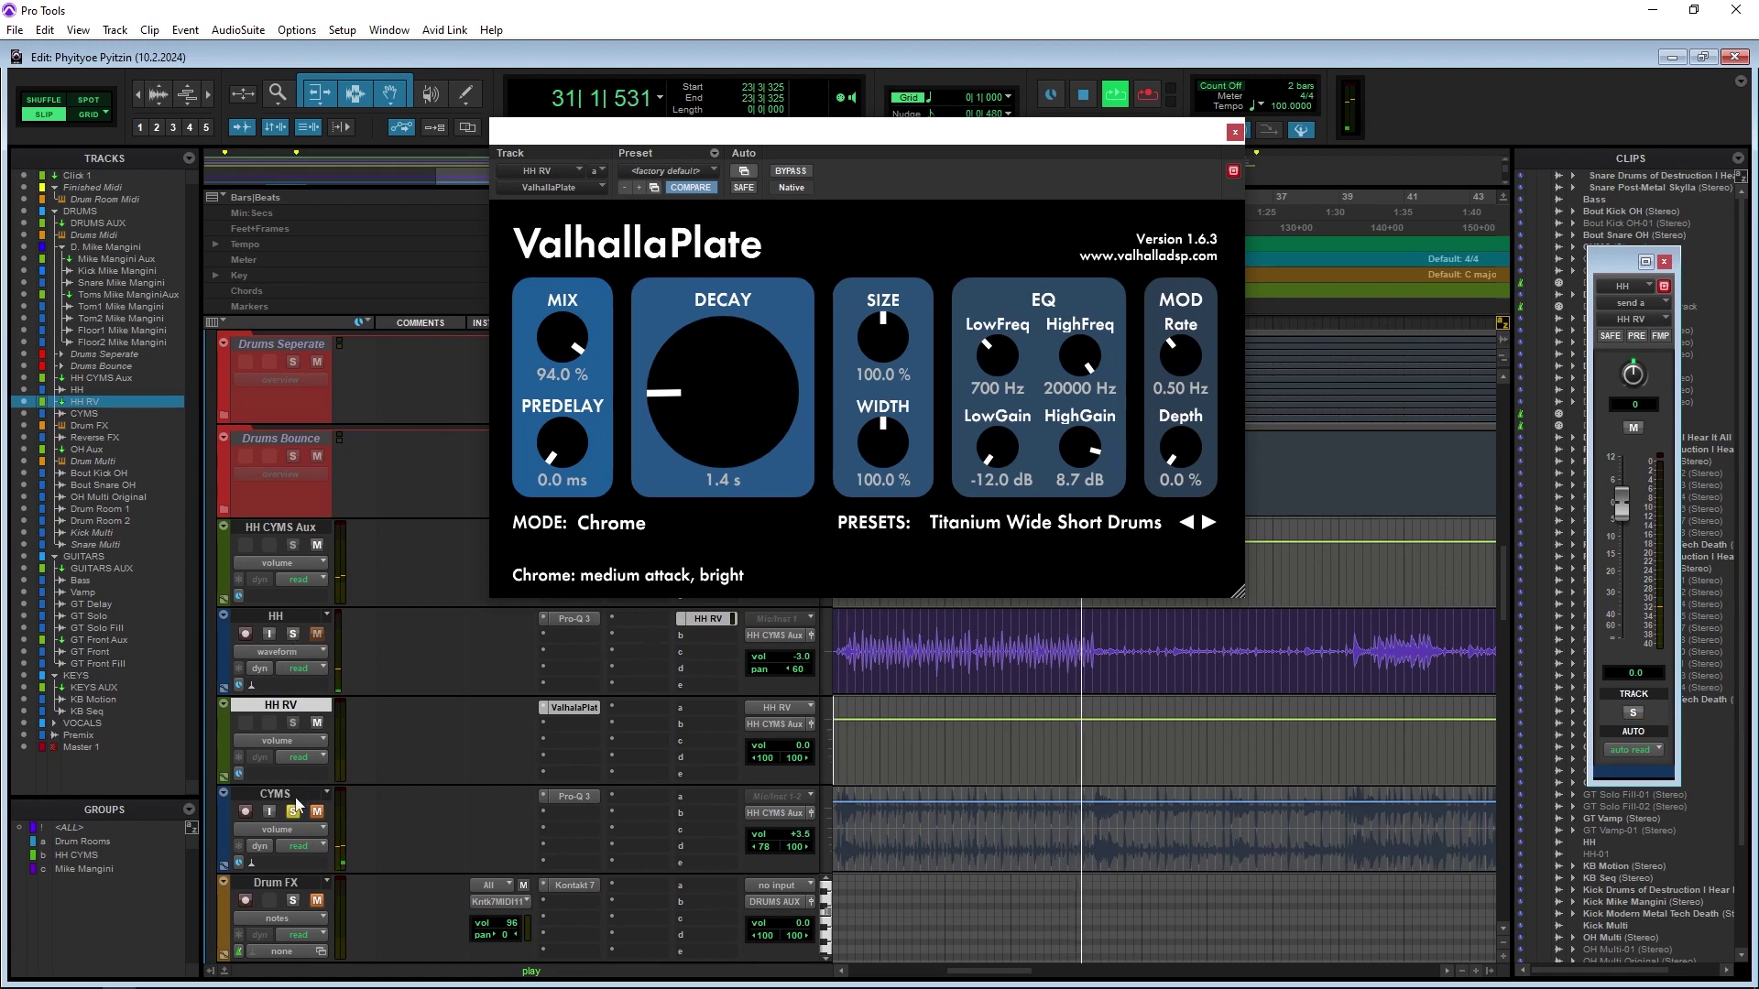
{"action": "key", "text": "space"}
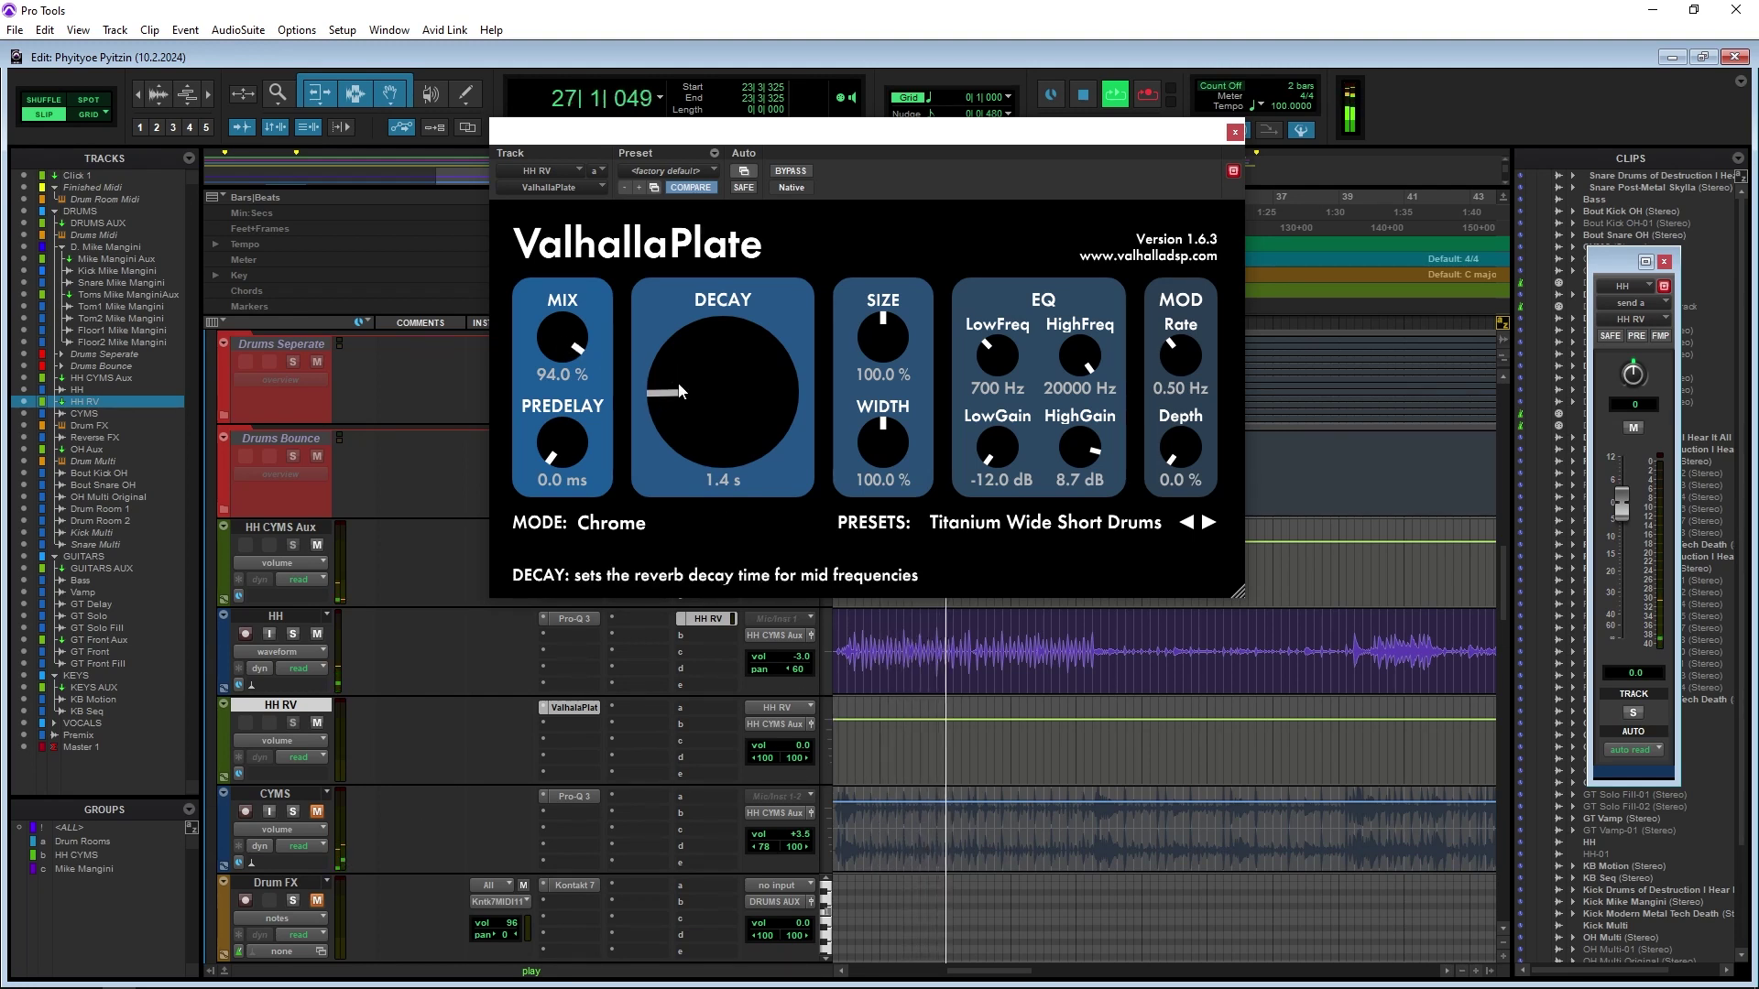
Set ValhallaPlate's decay to 1.2 s on HH RV, save its settings as a preset and replay from about bar 39
{"action": "left_click_drag", "start_coordinate": [721, 410], "coordinate": [722, 421]}
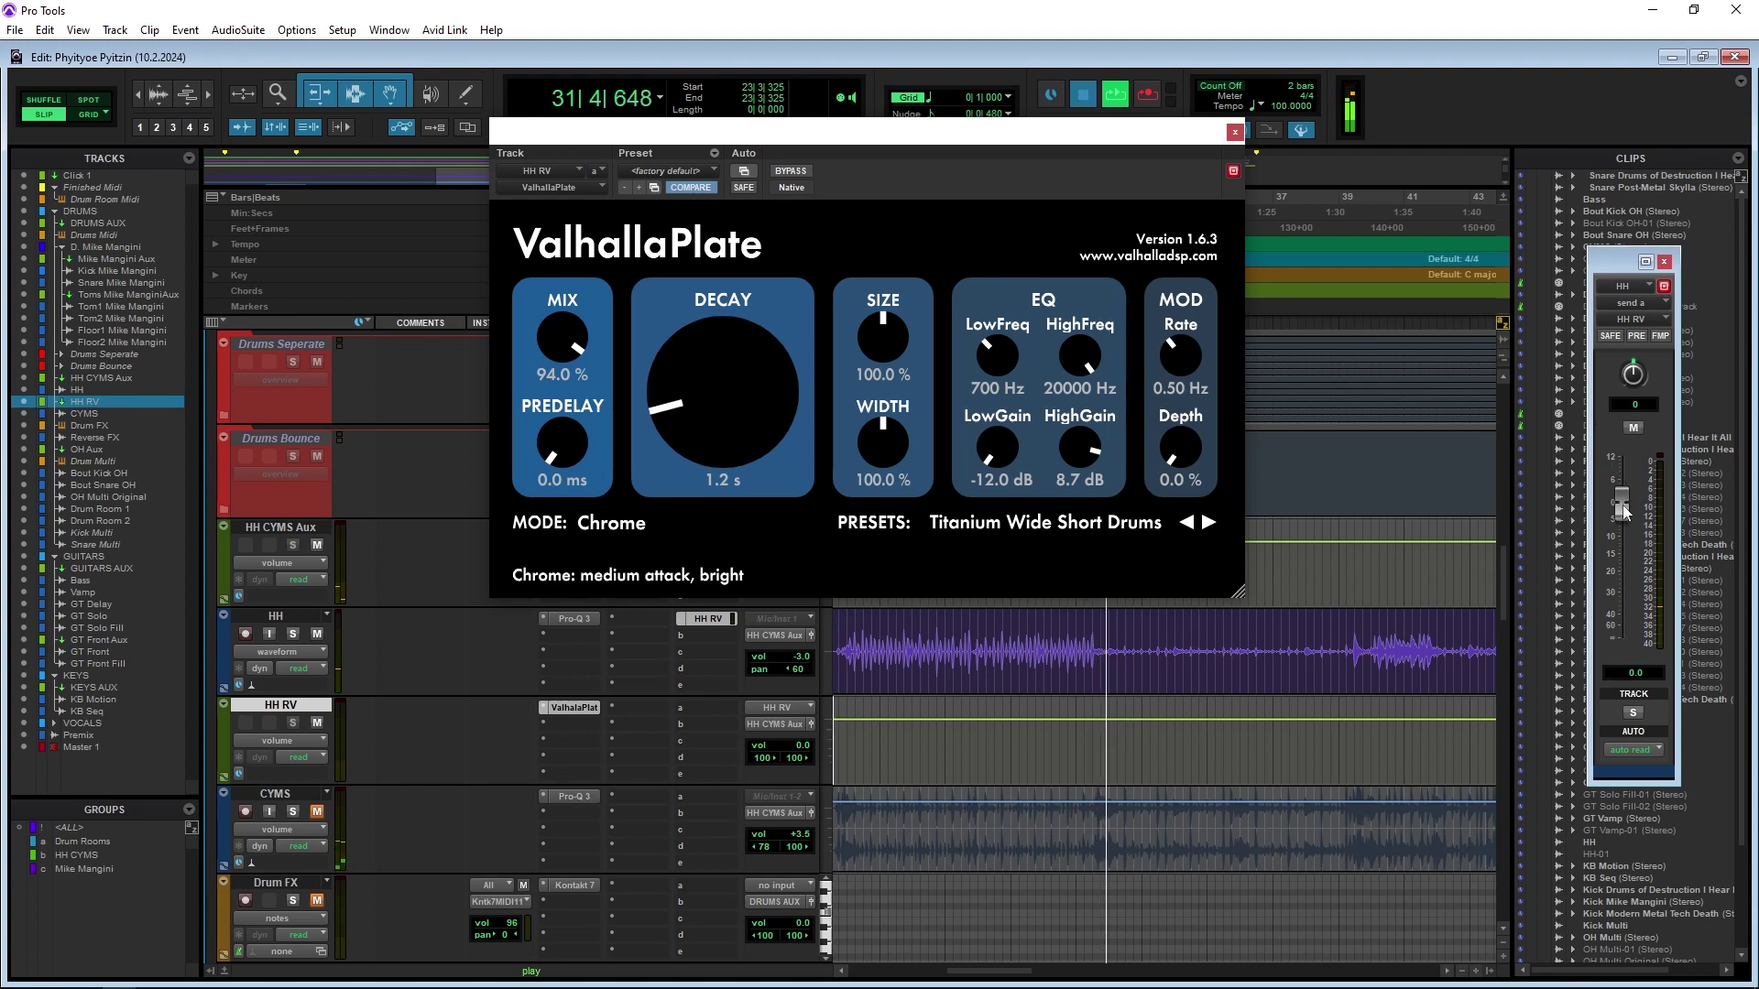
{"action": "key", "text": "space"}
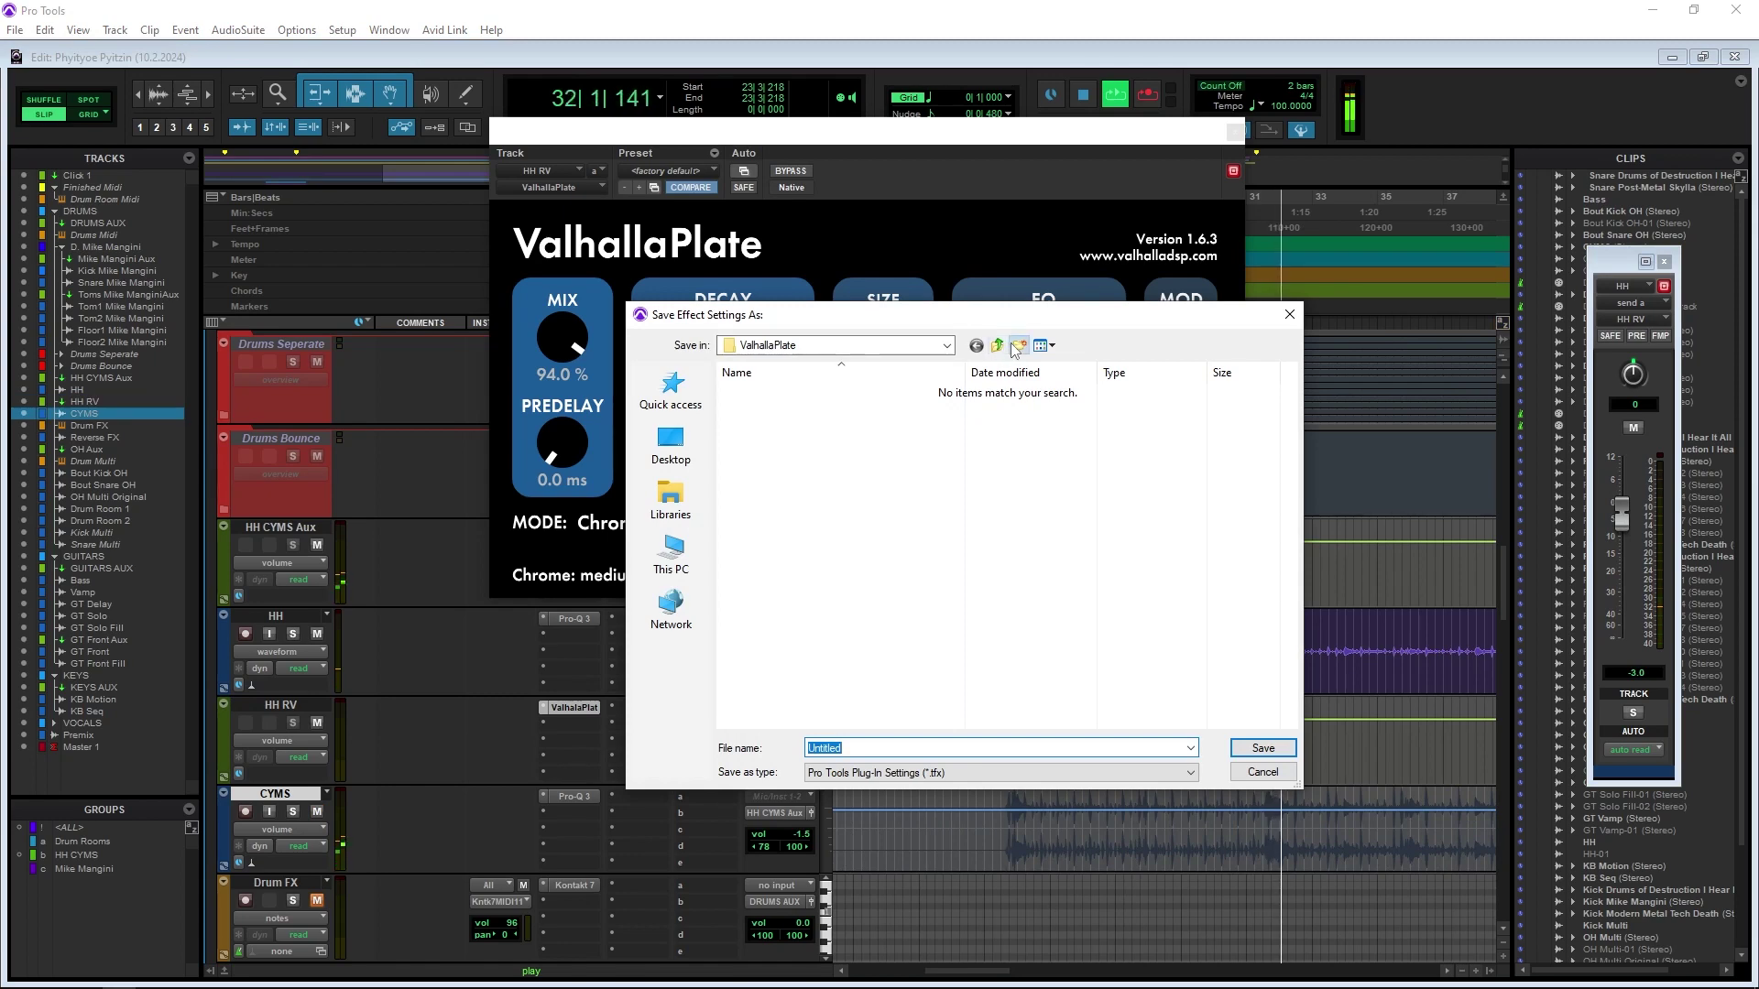
{"action": "left_click", "coordinate": [1014, 347]}
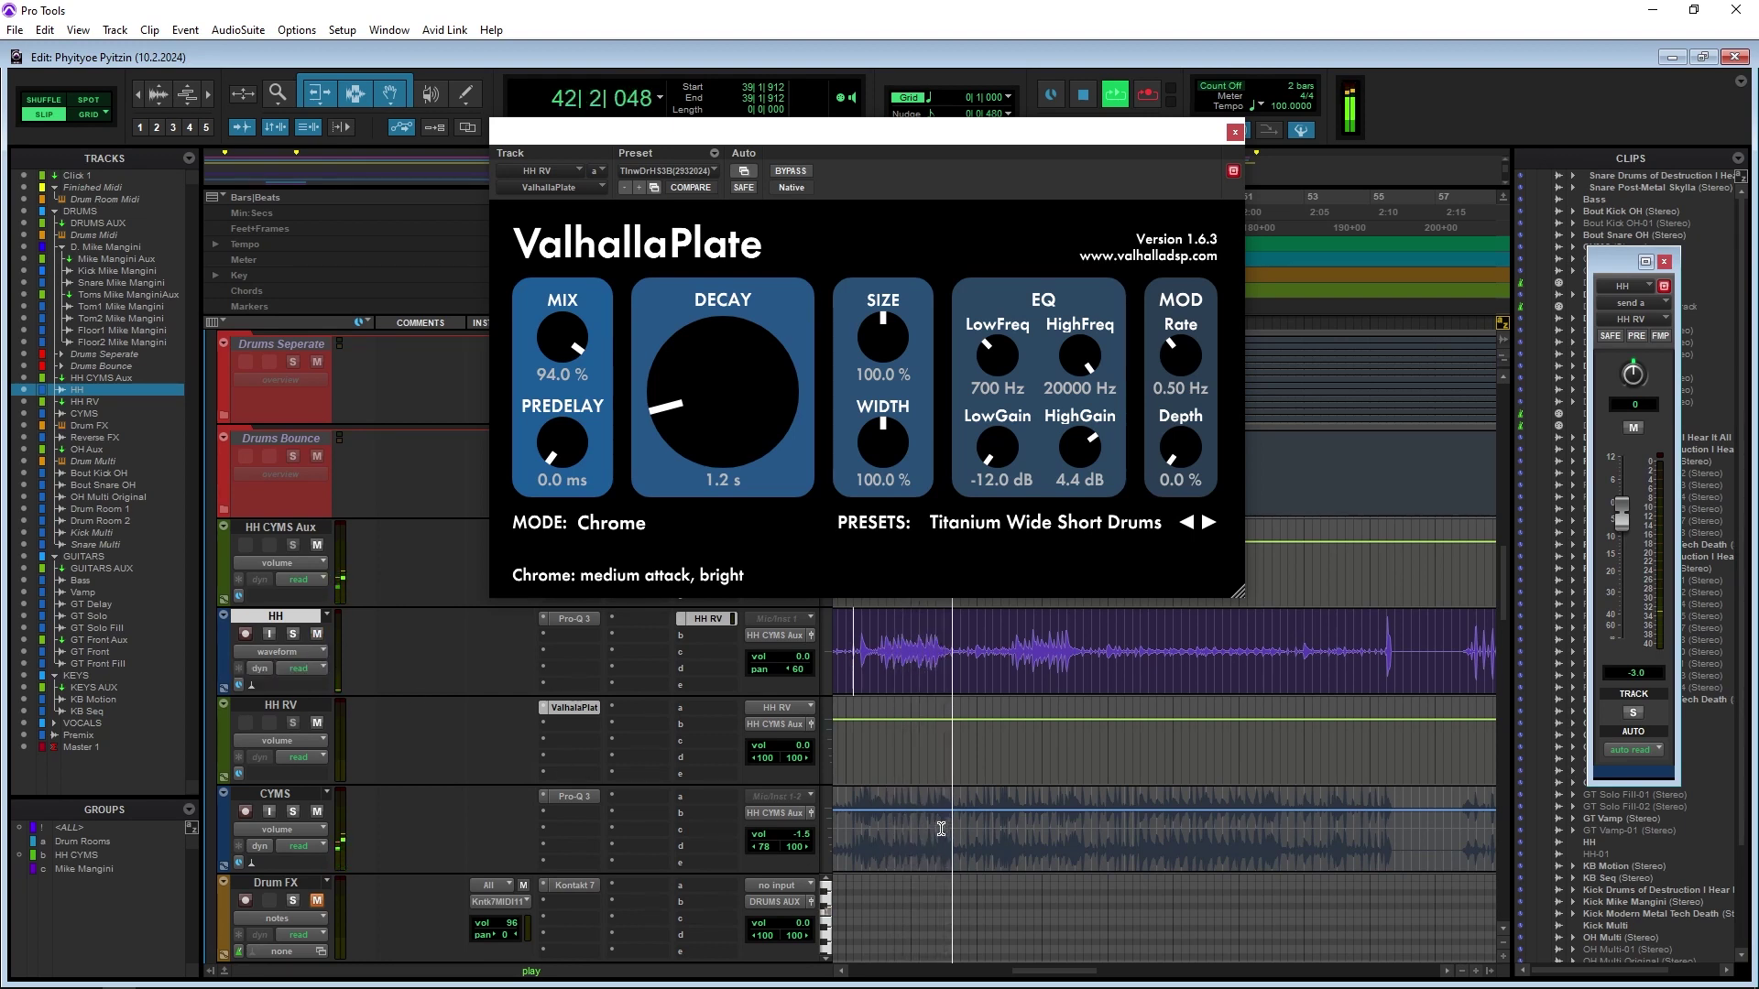
{"action": "key", "text": "space"}
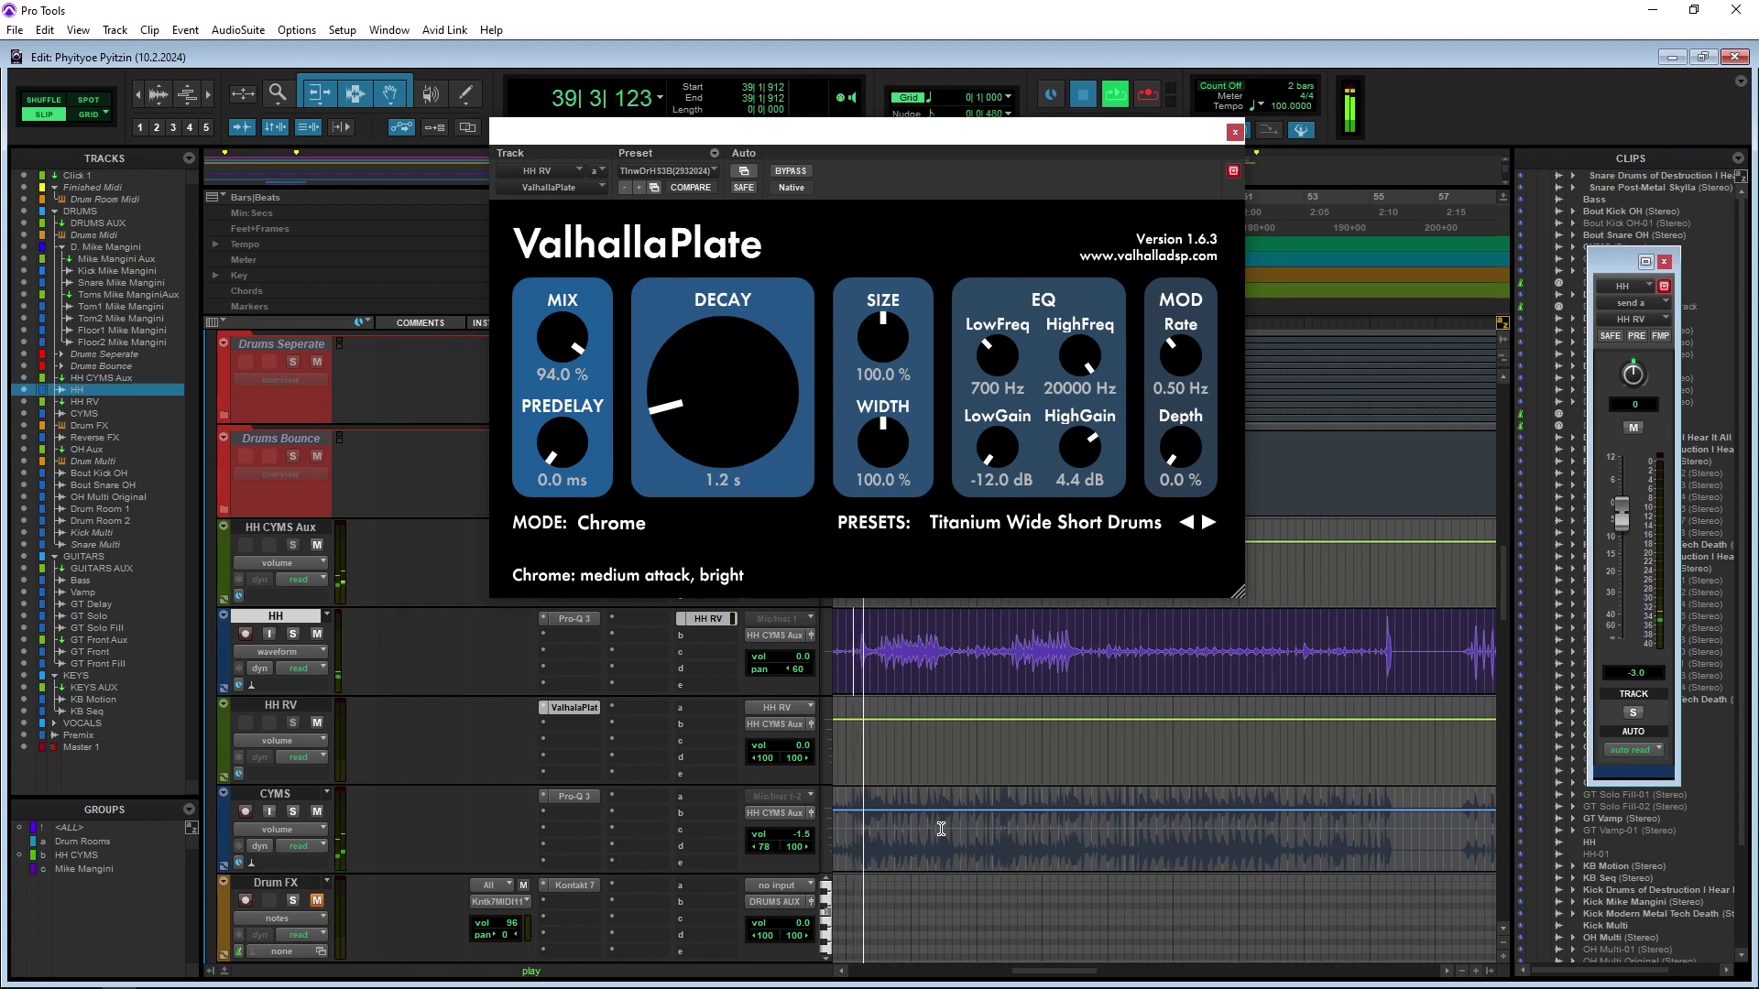
Insert the stereo Dyn3 Compressor/Limiter in the second insert slot of the CYMS track
{"action": "left_click", "coordinate": [577, 813]}
{"action": "mouse_move", "coordinate": [661, 859]}
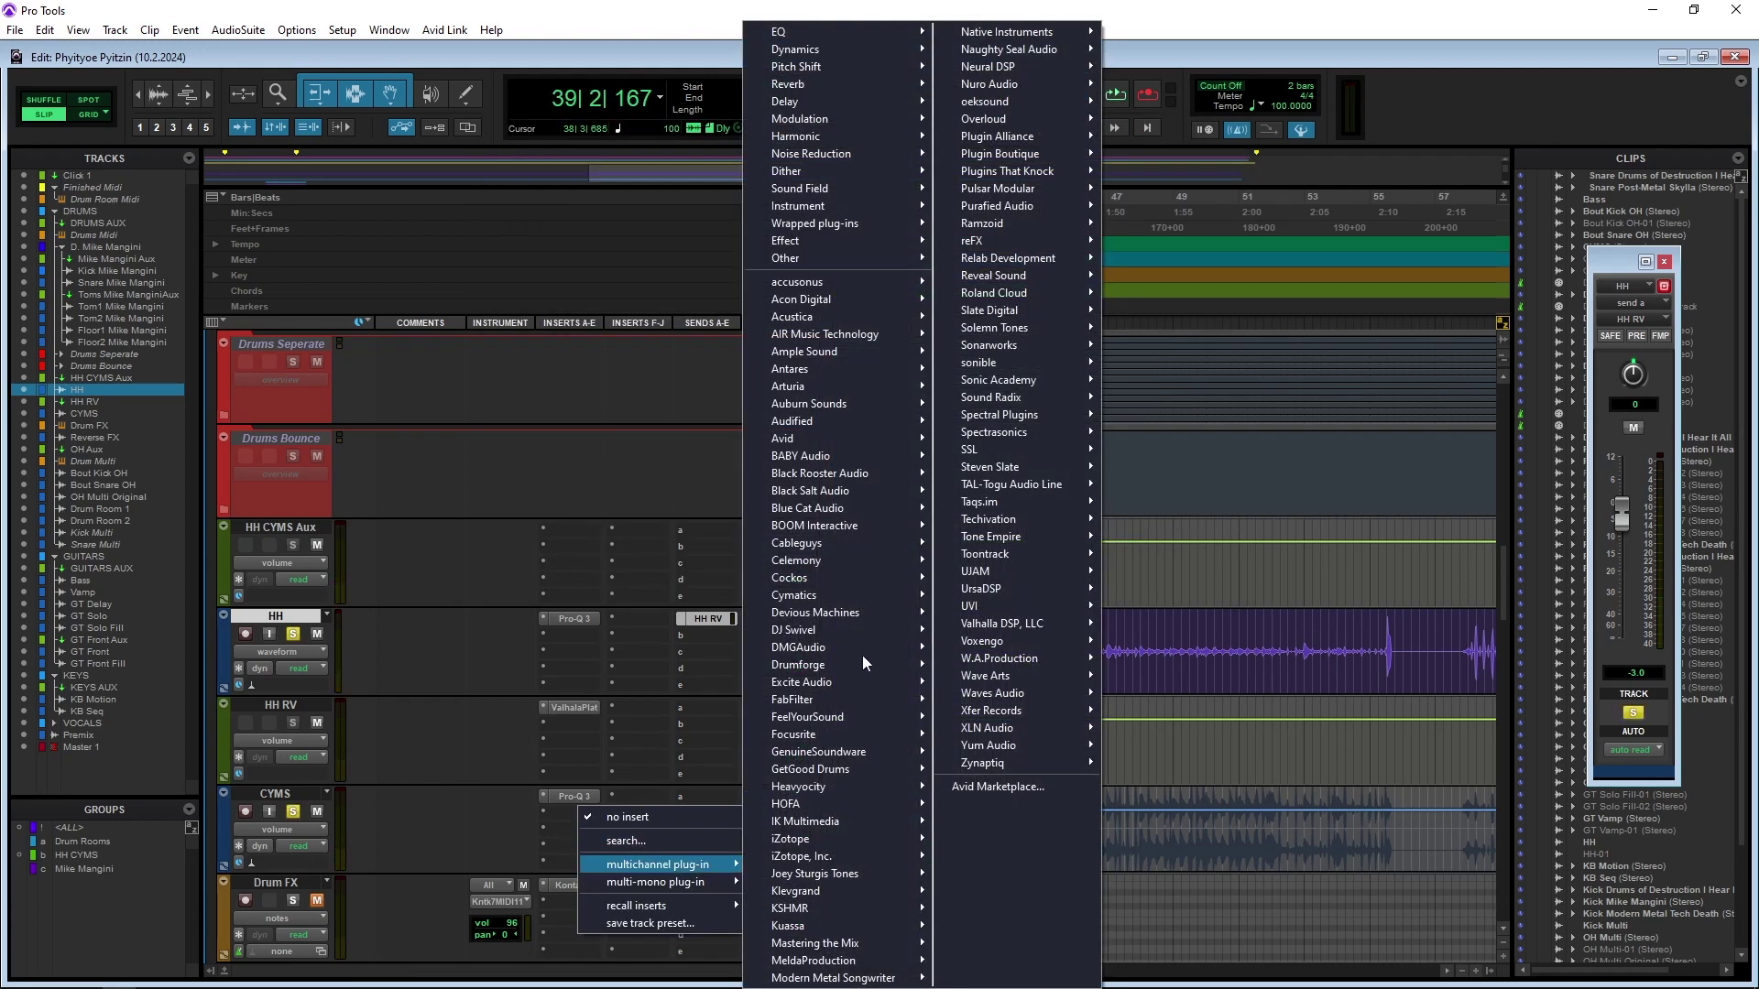
{"action": "mouse_move", "coordinate": [840, 52]}
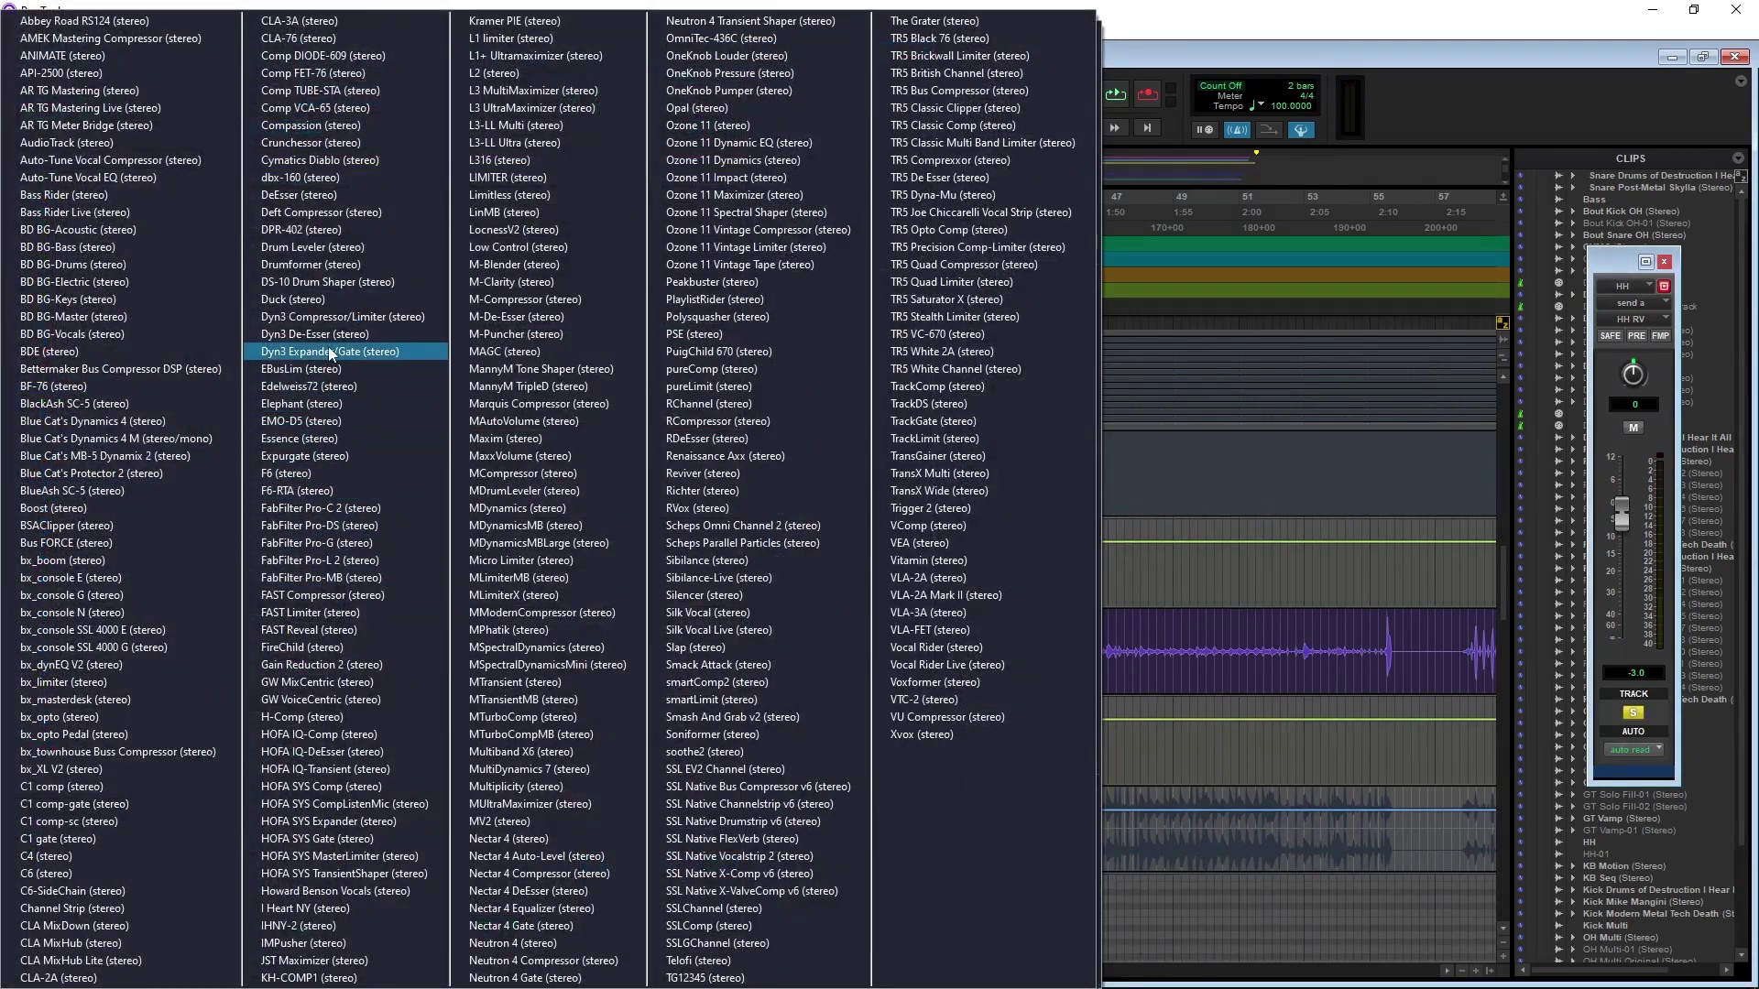
{"action": "left_click", "coordinate": [362, 317]}
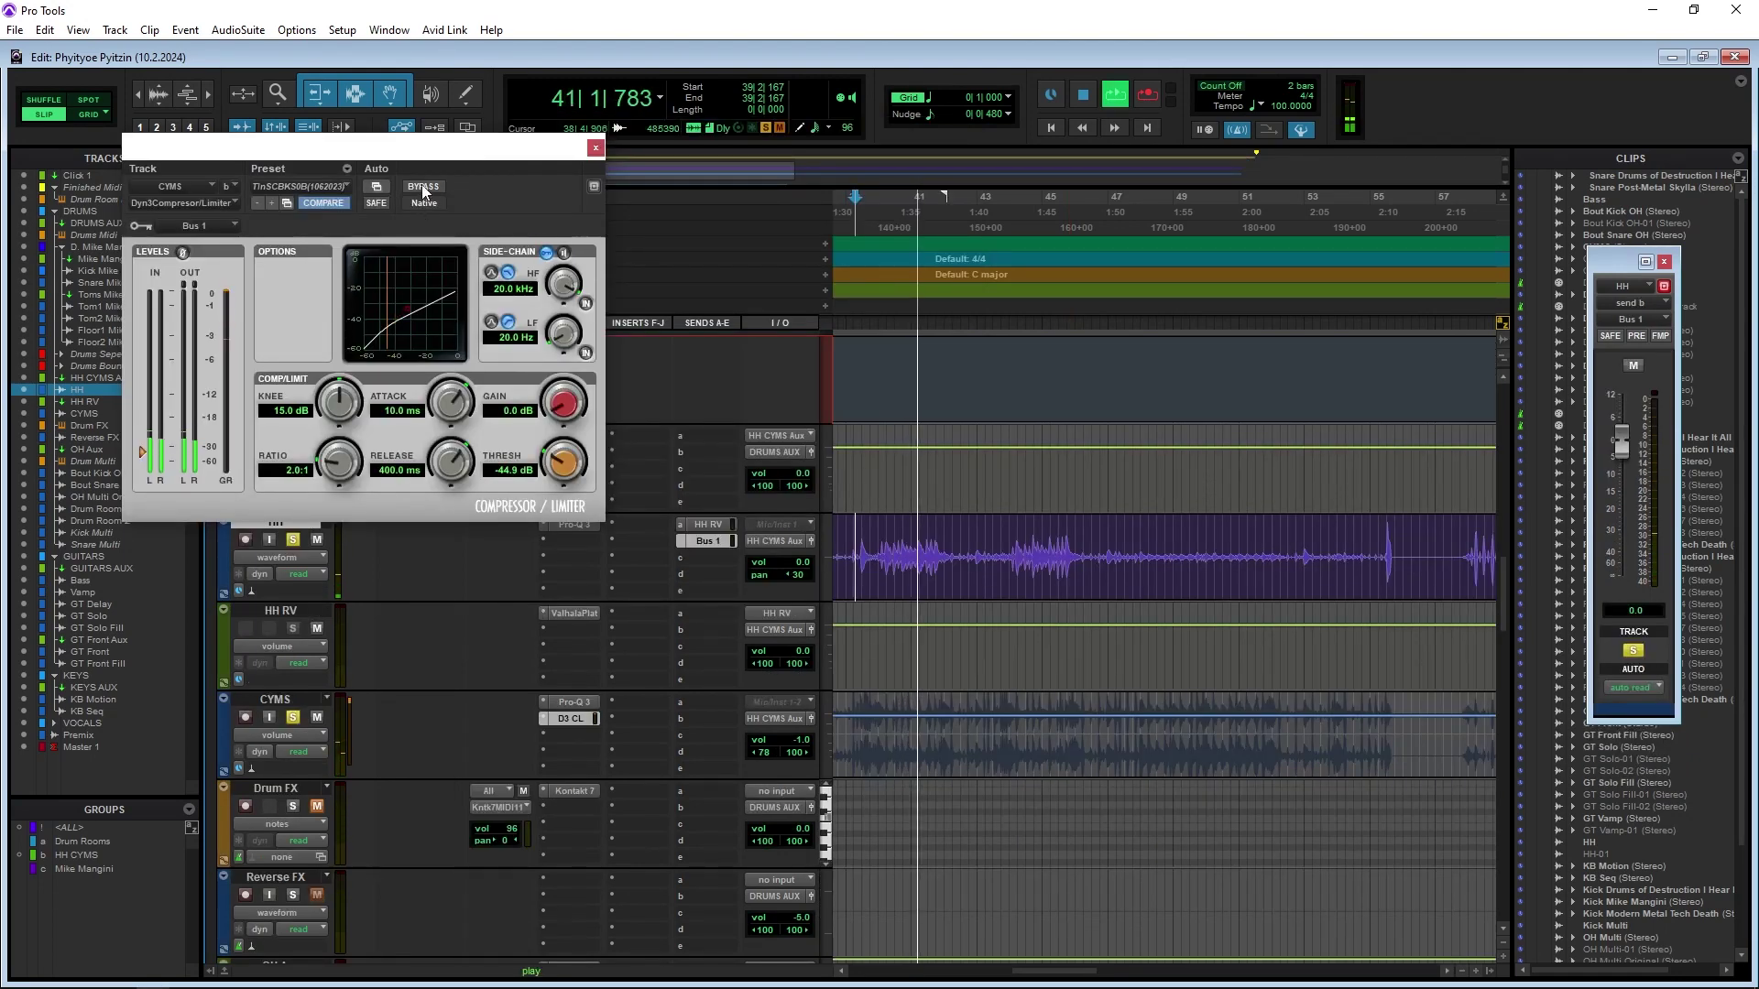
Compare the side-chained cymbal compression on and off by toggling the HH track's Bus 1 send mute while replaying from about bar 39
{"action": "left_click", "coordinate": [1633, 364]}
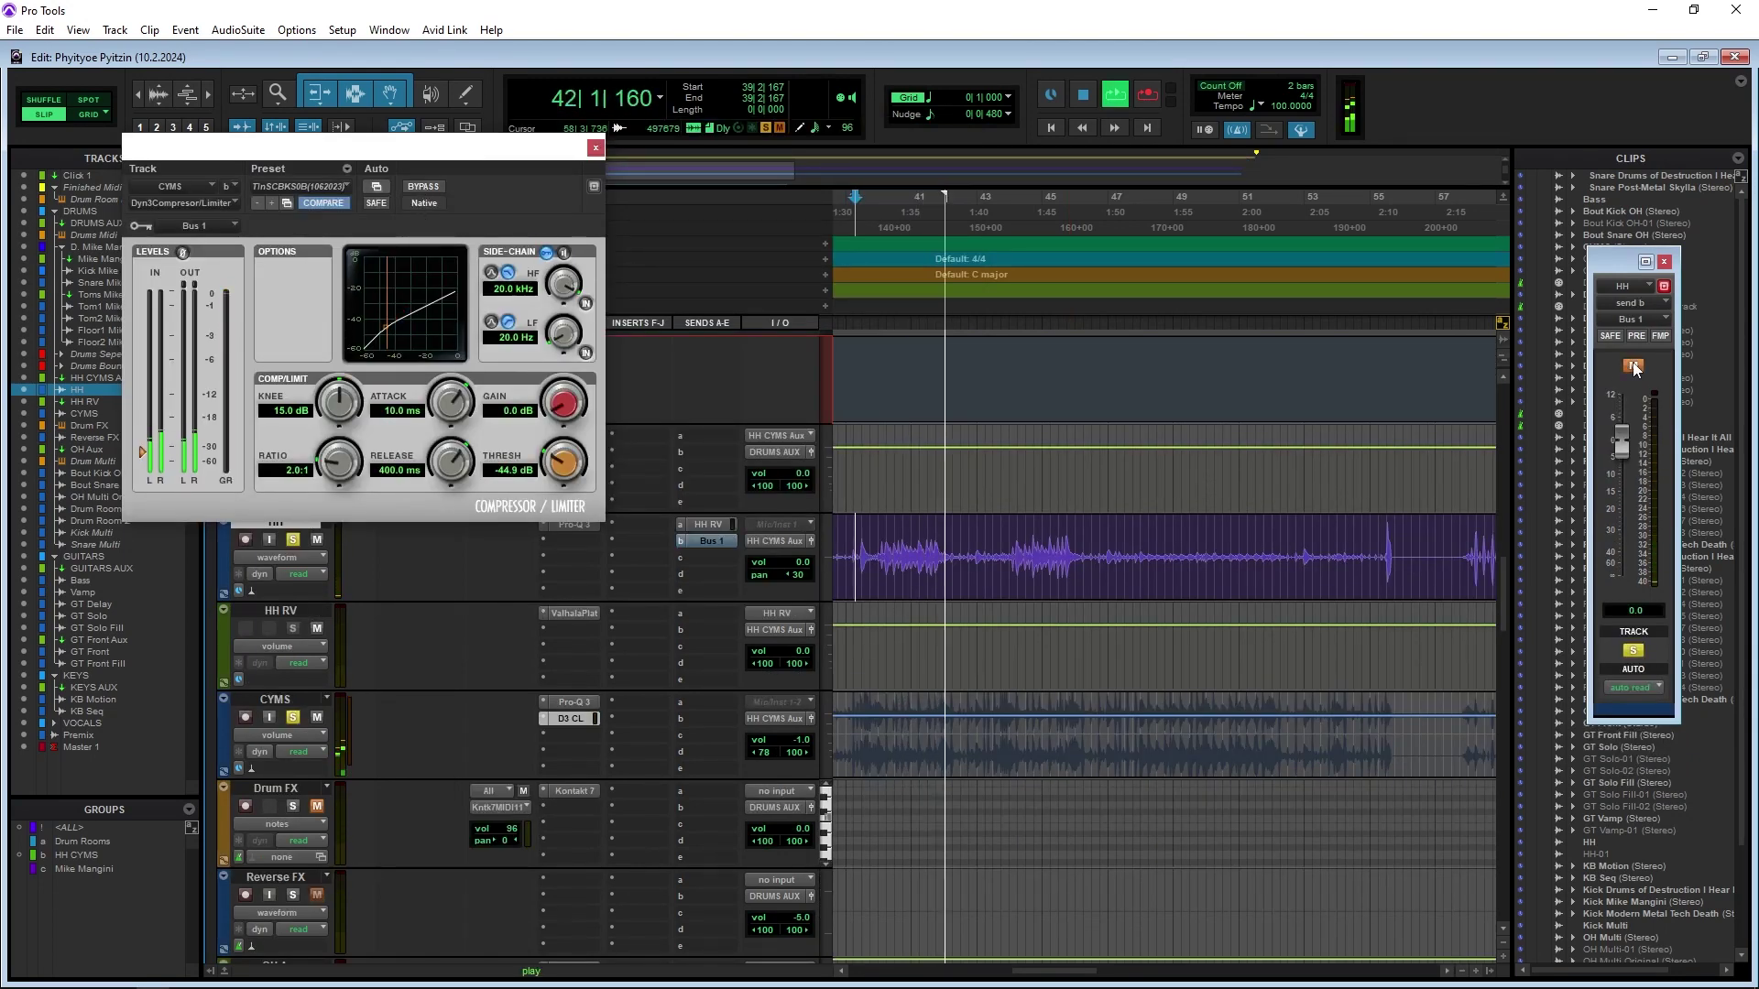
{"action": "key", "text": "space"}
{"action": "key", "text": "space"}
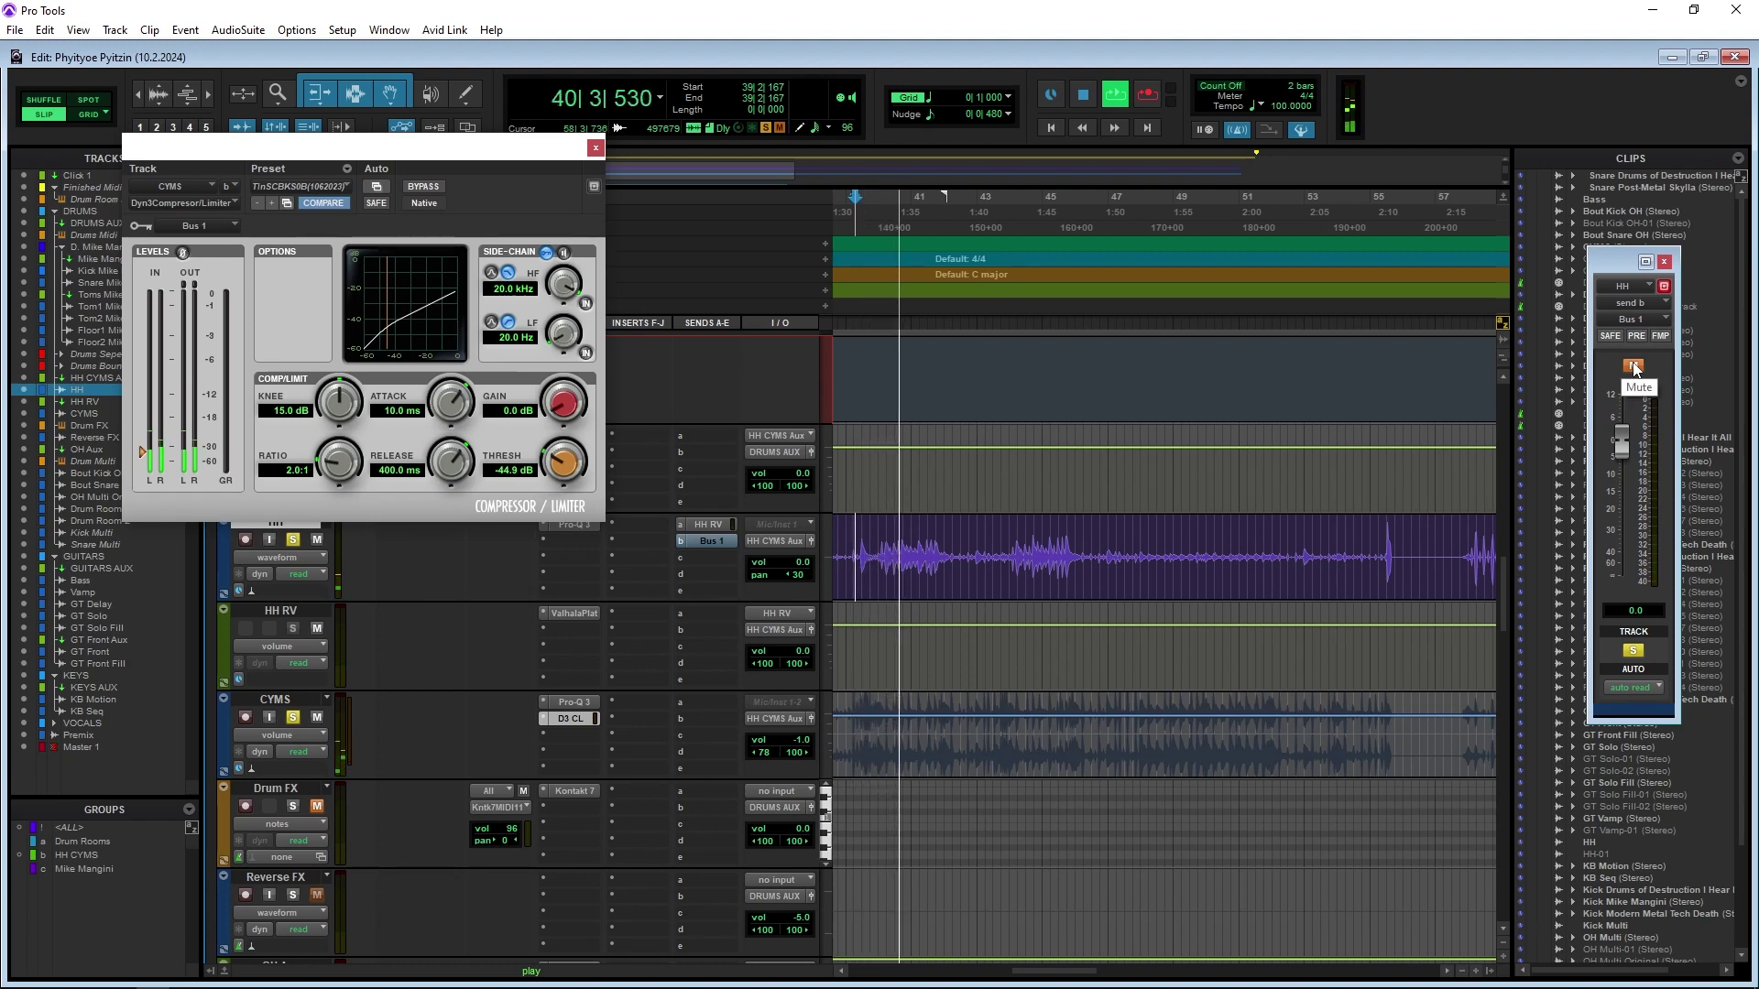
{"action": "left_click", "coordinate": [1633, 367]}
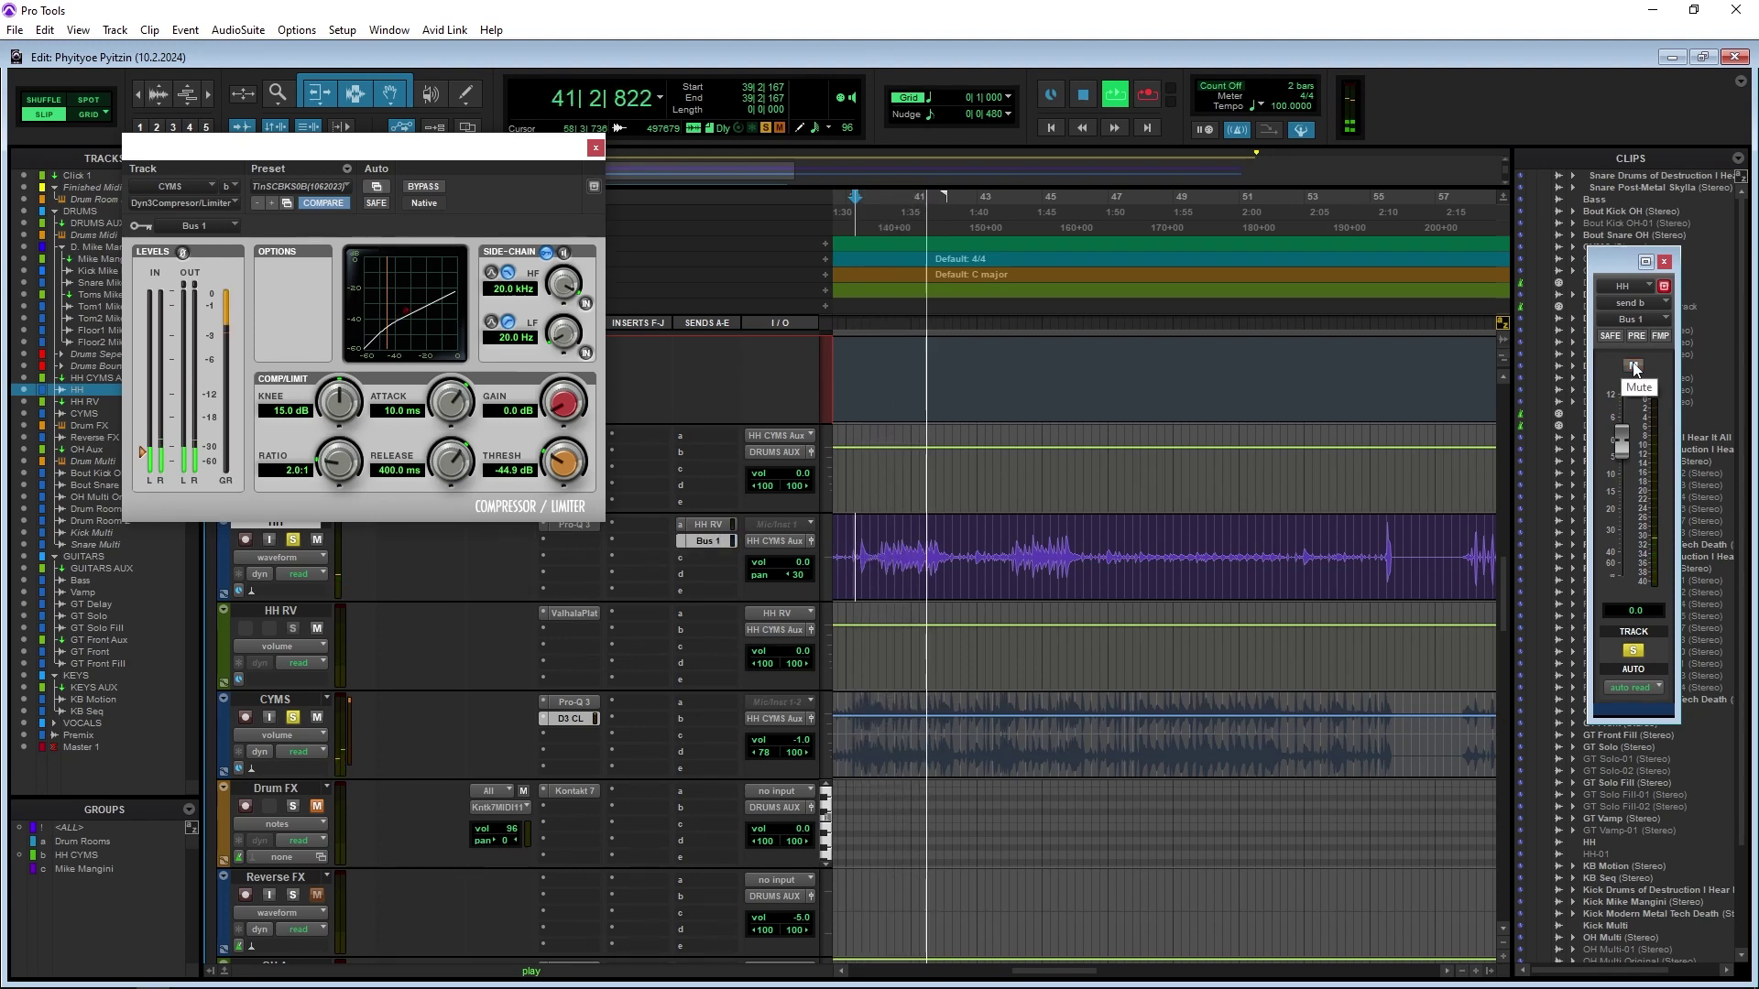
{"action": "key", "text": "space"}
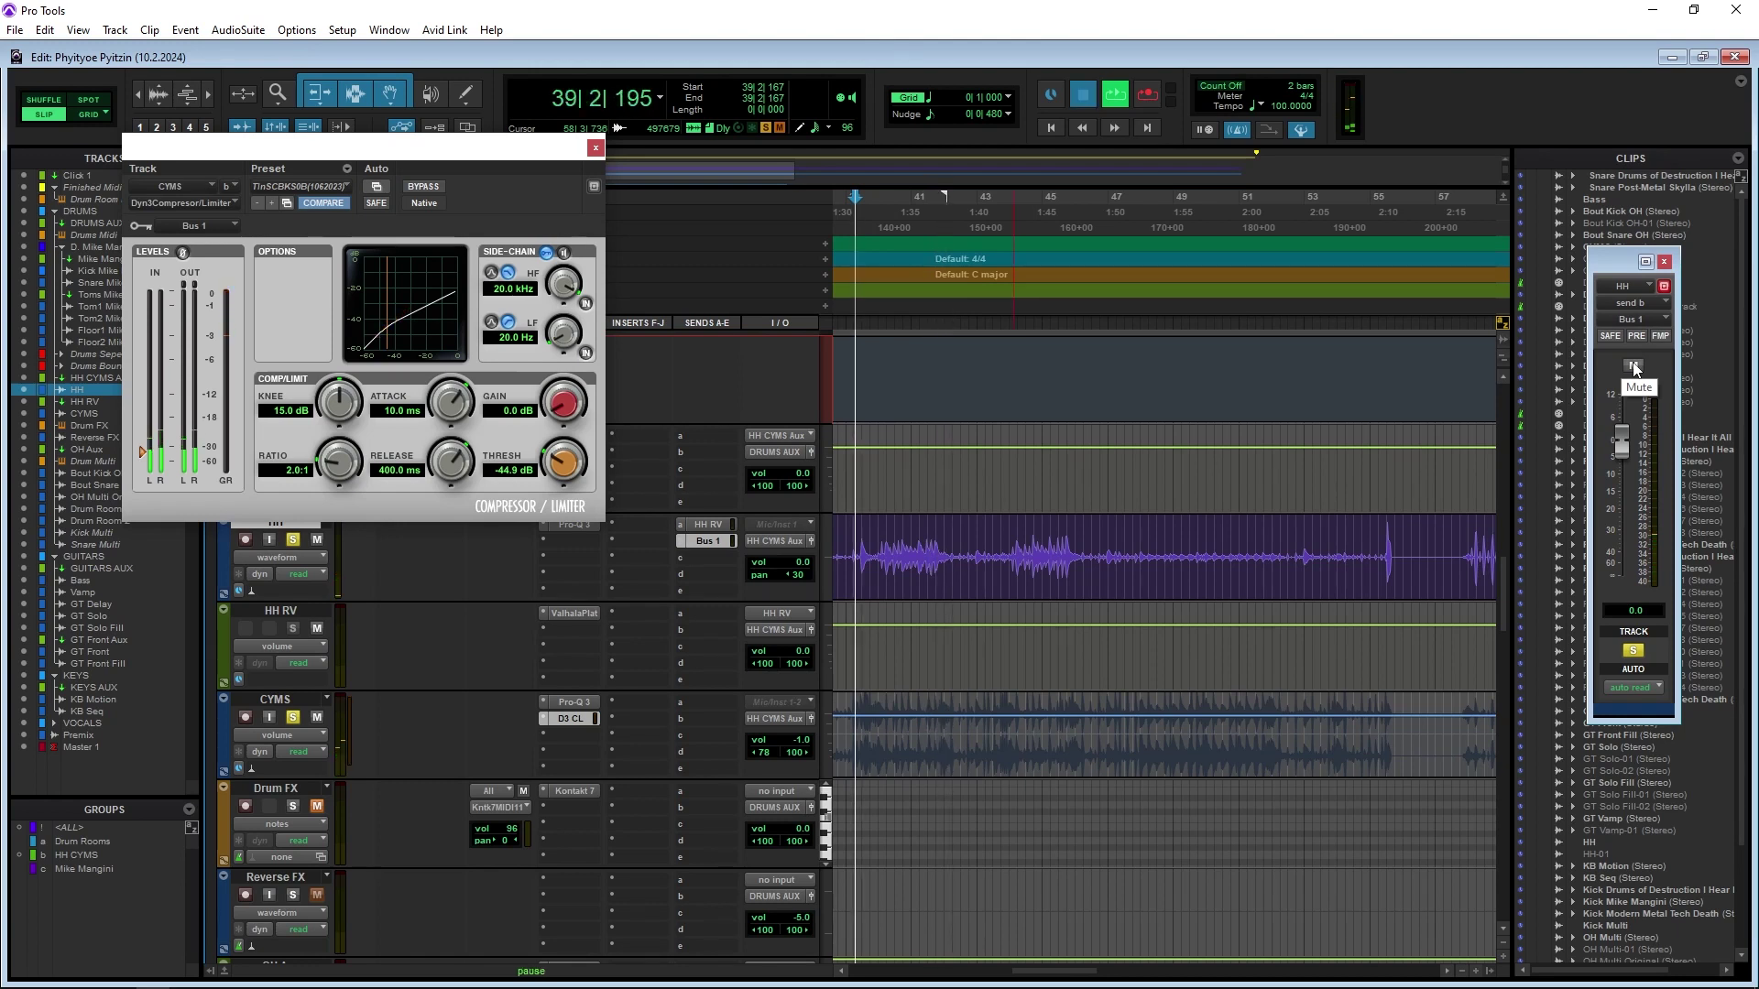
{"action": "key", "text": "space"}
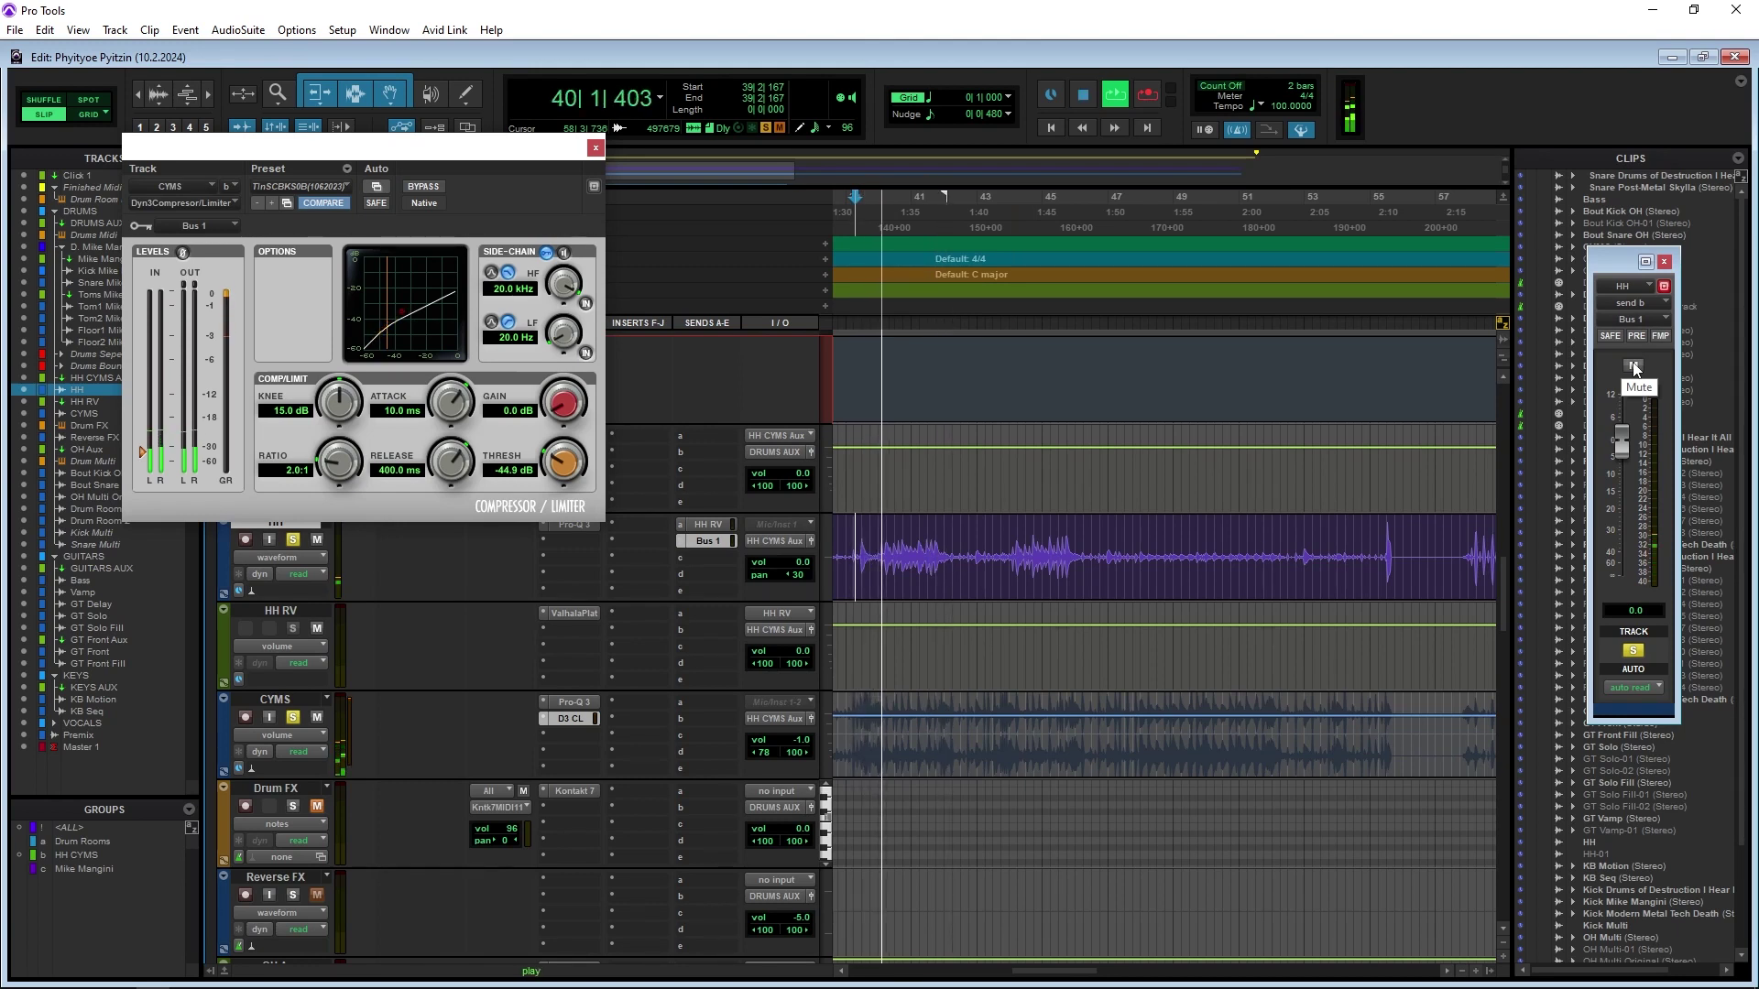
{"action": "key", "text": "space"}
{"action": "key", "text": "space"}
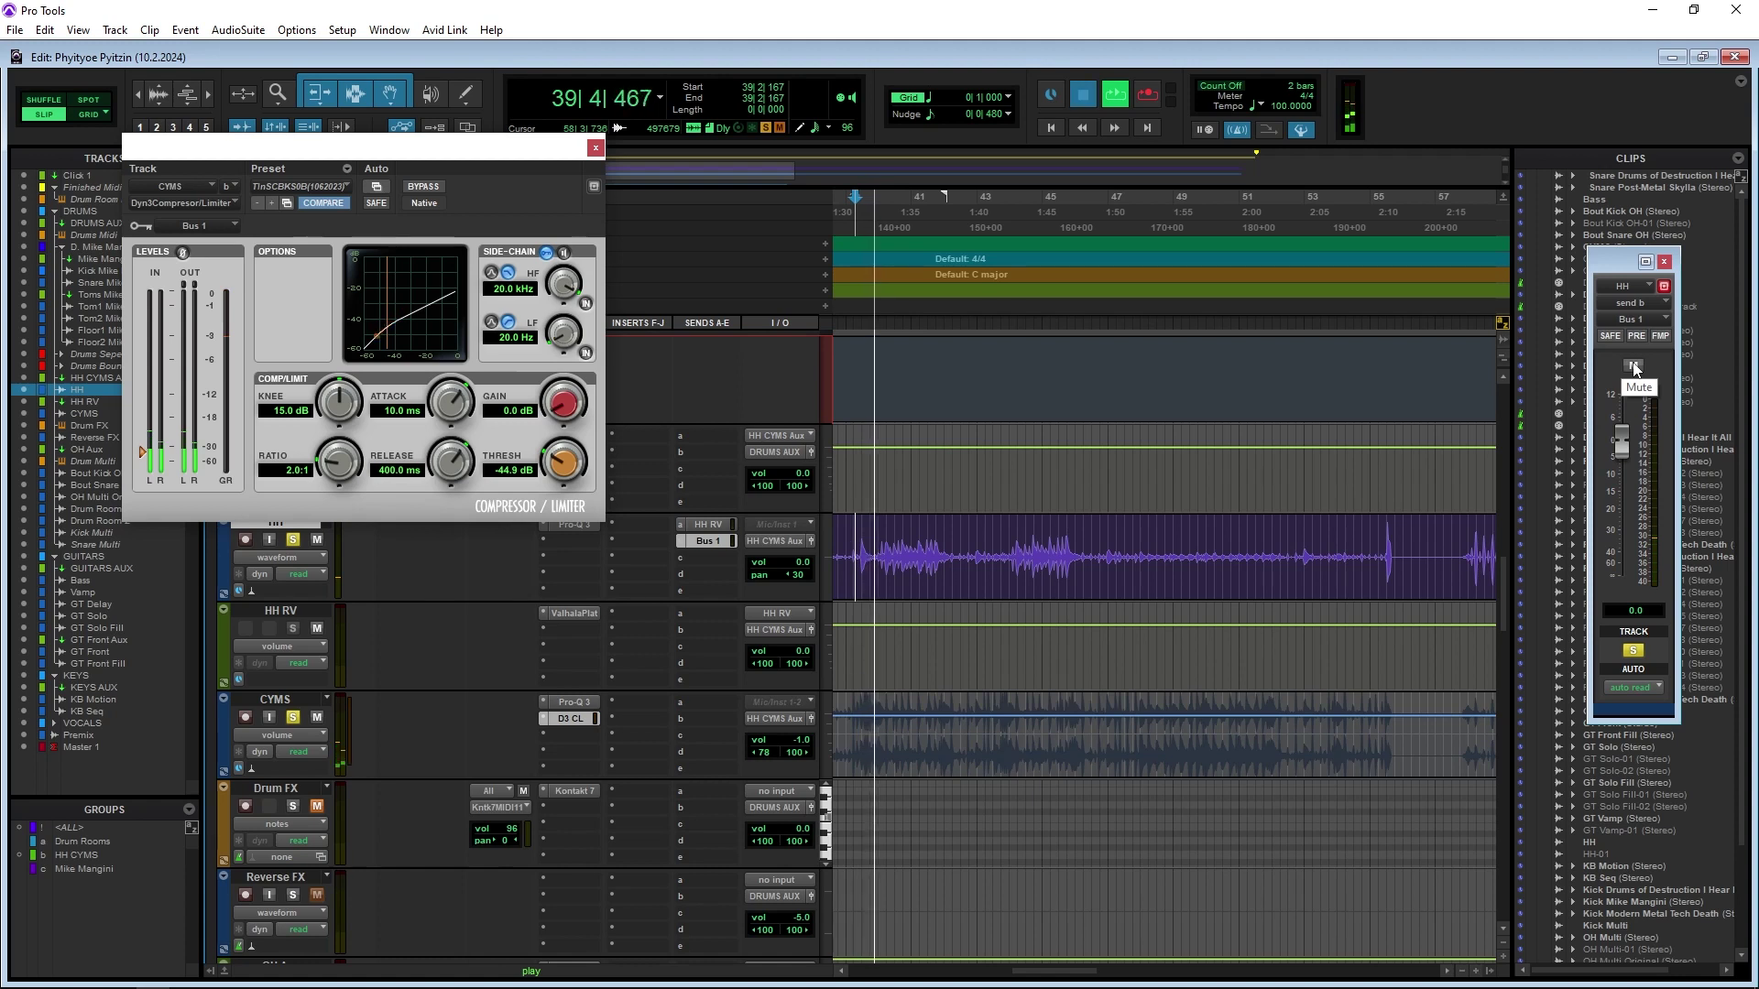
{"action": "left_click", "coordinate": [1634, 366]}
{"action": "key", "text": "space"}
{"action": "key", "text": "space"}
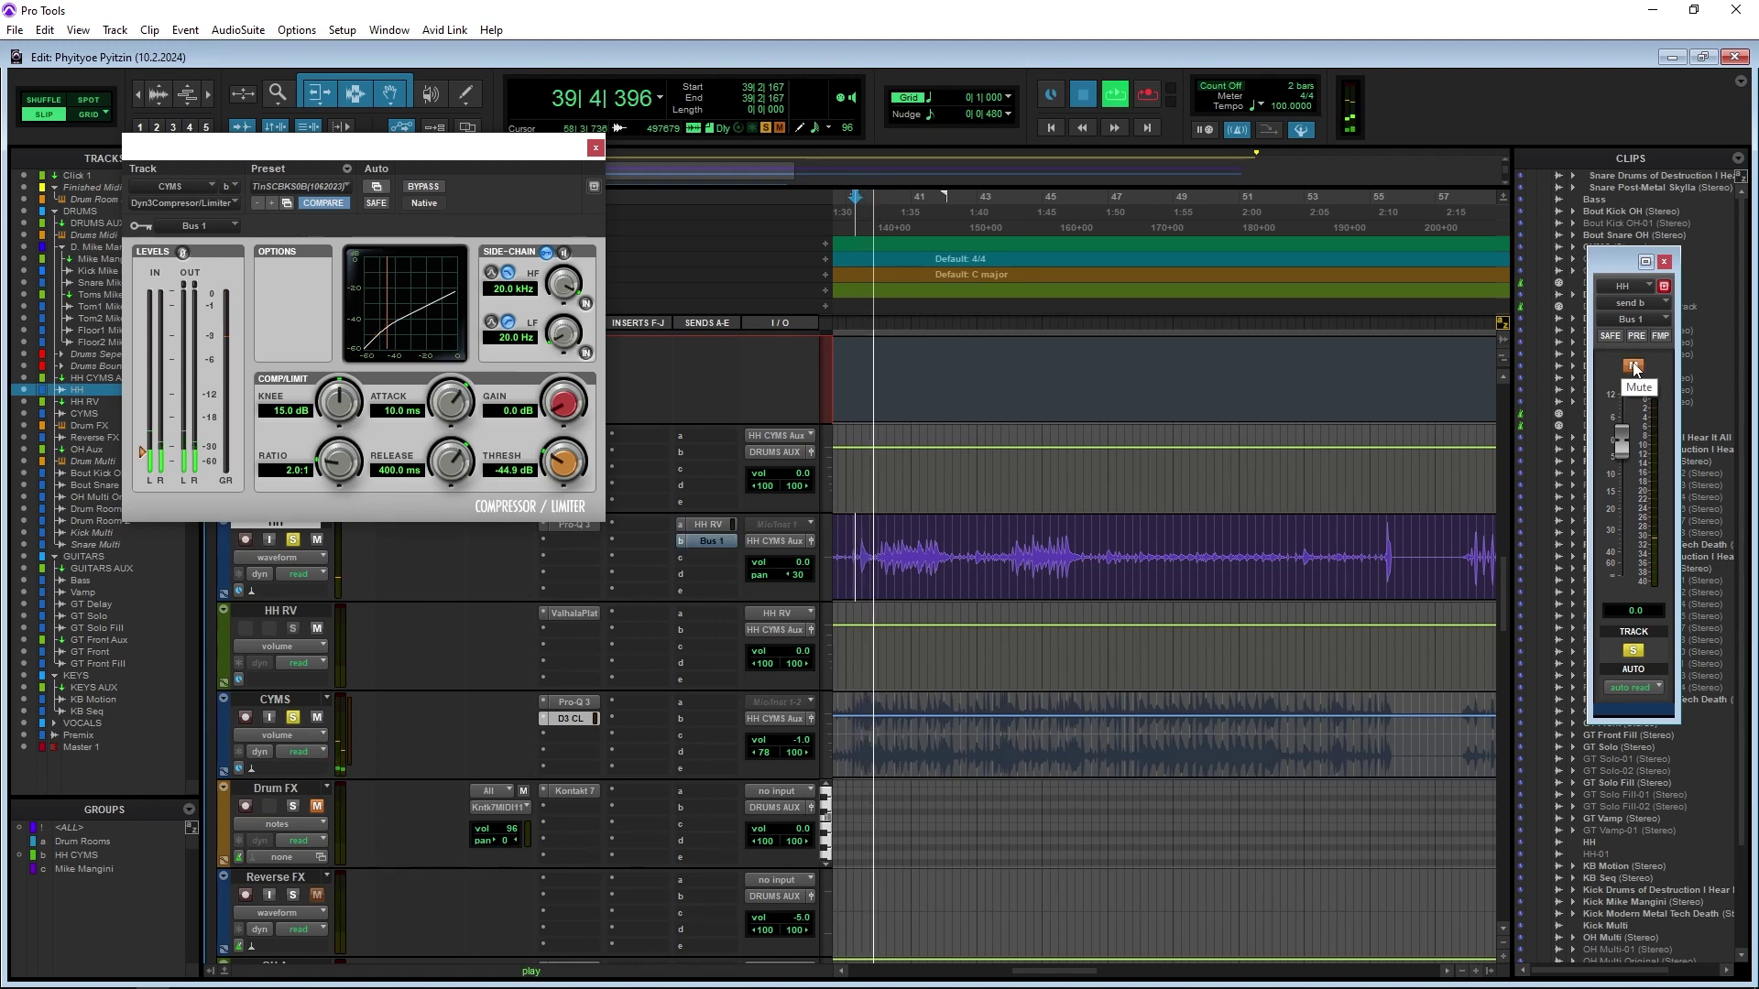
{"action": "key", "text": "space"}
{"action": "key", "text": "space"}
{"action": "left_click", "coordinate": [1634, 366]}
Replay the hi-hat and cymbals from about bar 39 and raise the HH track's Bus 1 send level to +4.5 dB
{"action": "key", "text": "space"}
{"action": "key", "text": "space"}
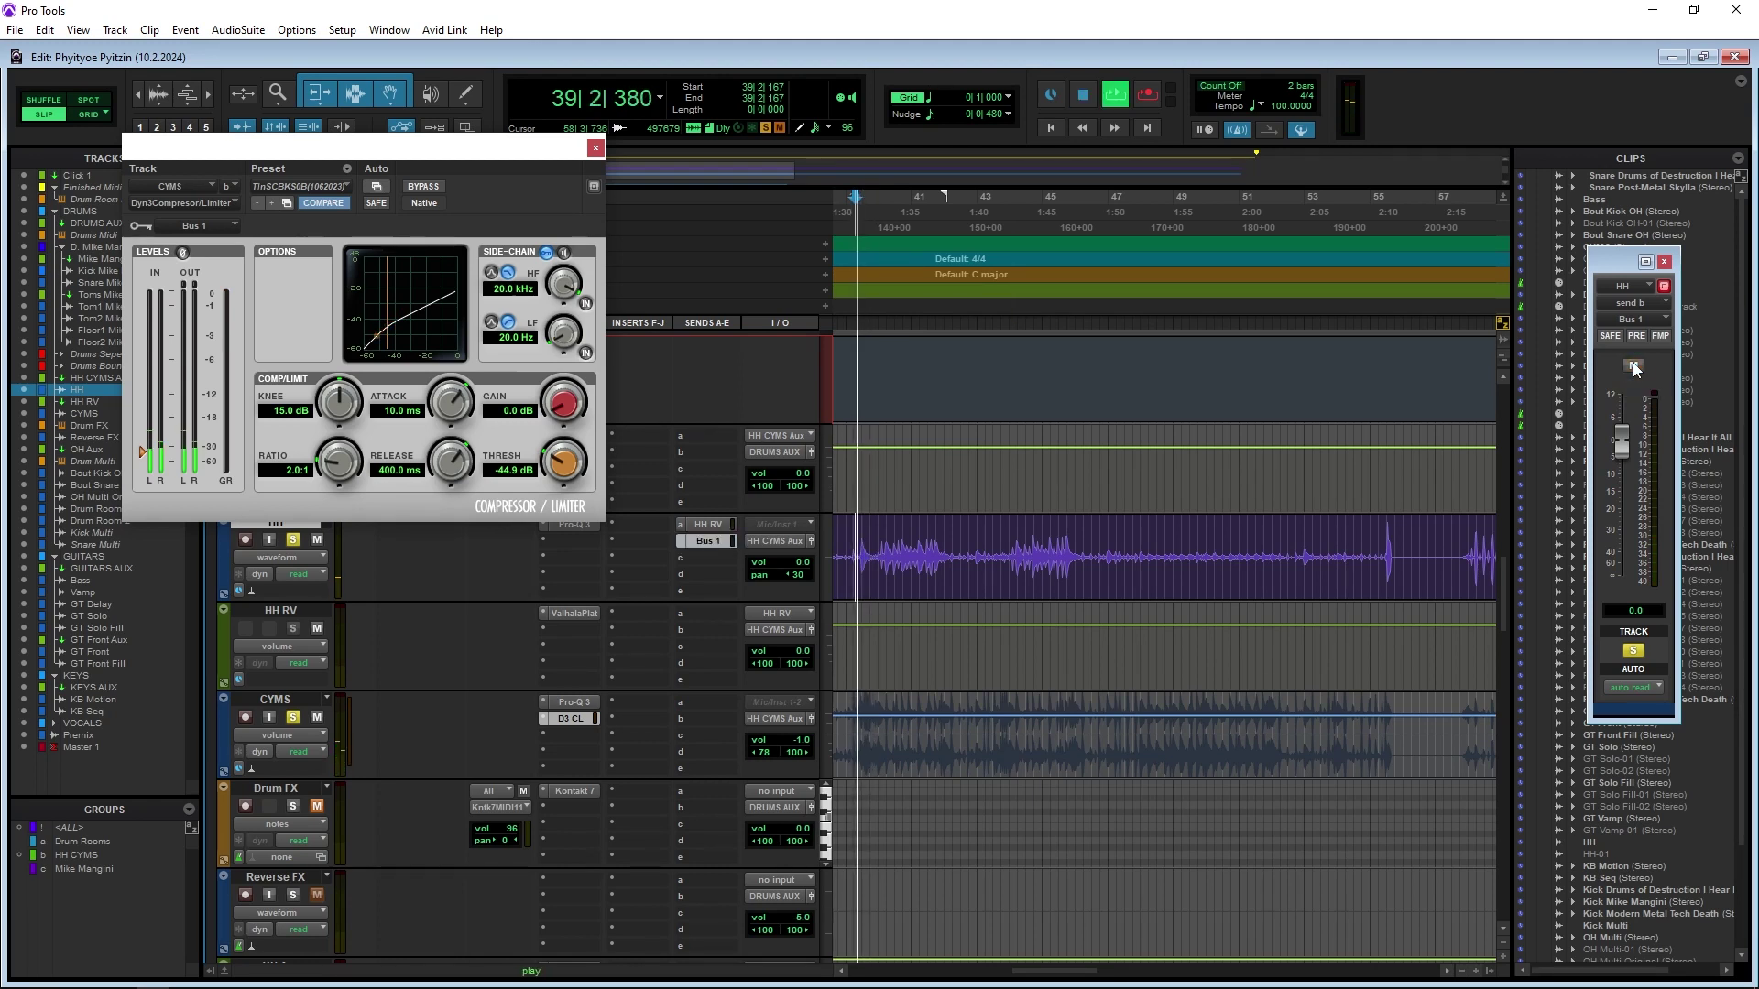
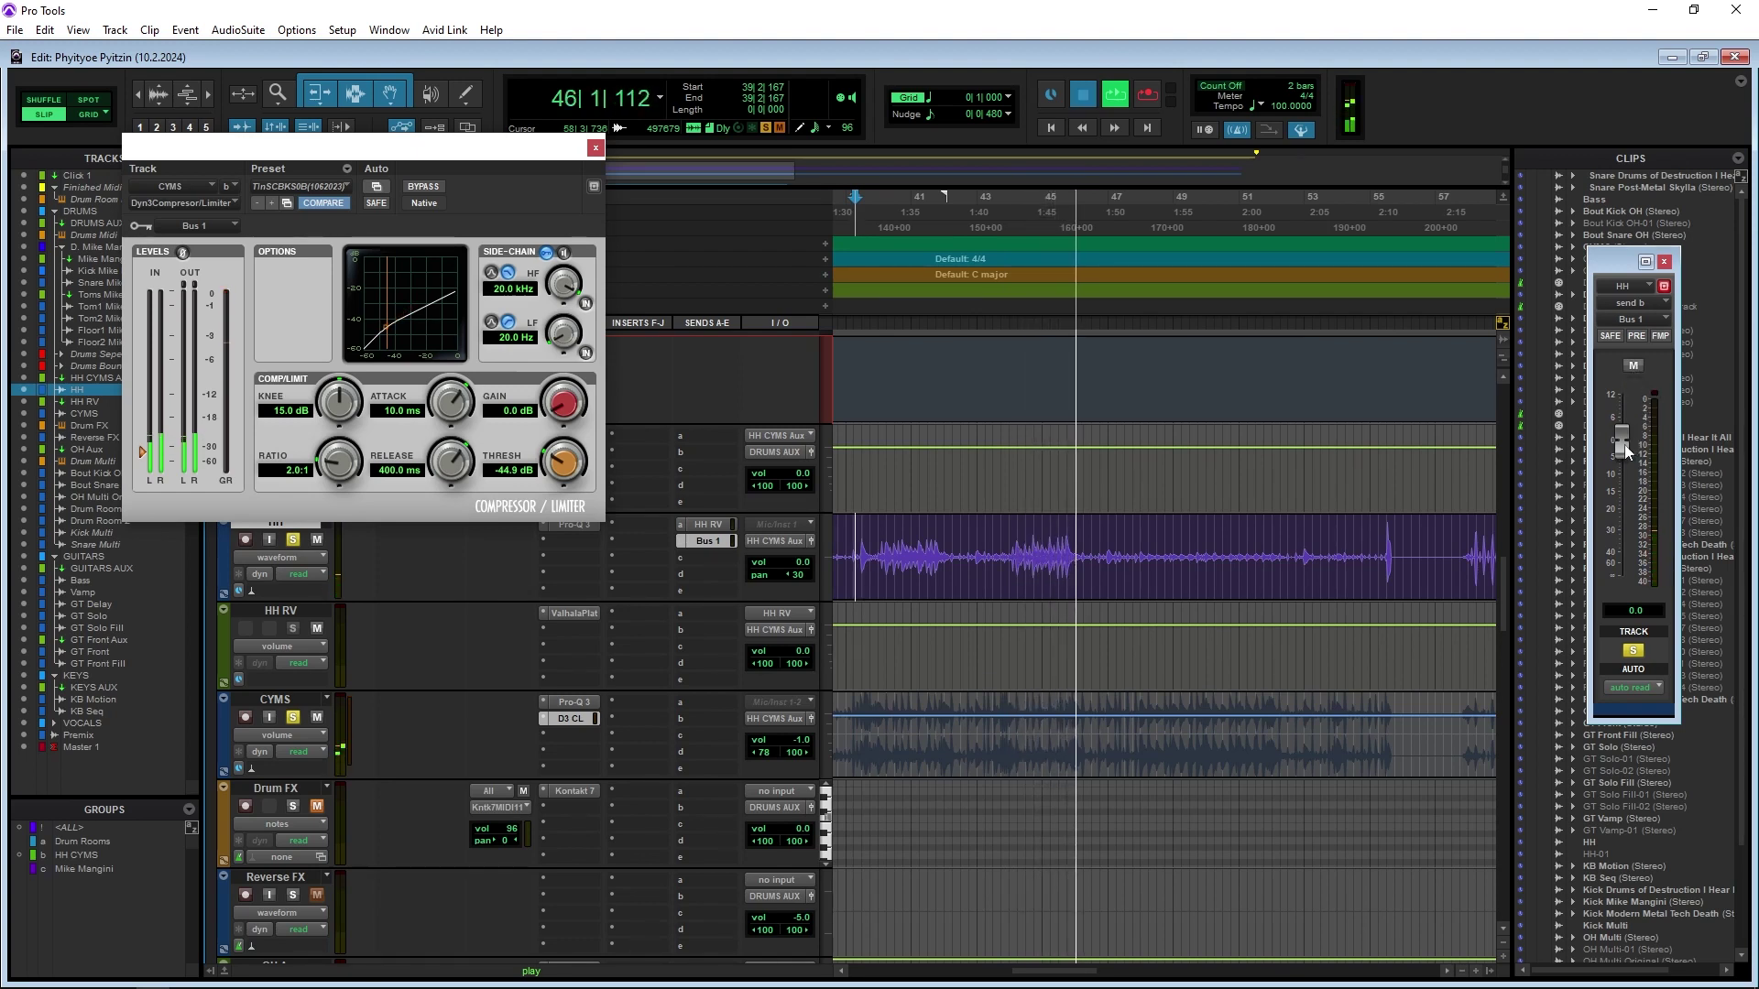
{"action": "key", "text": "space"}
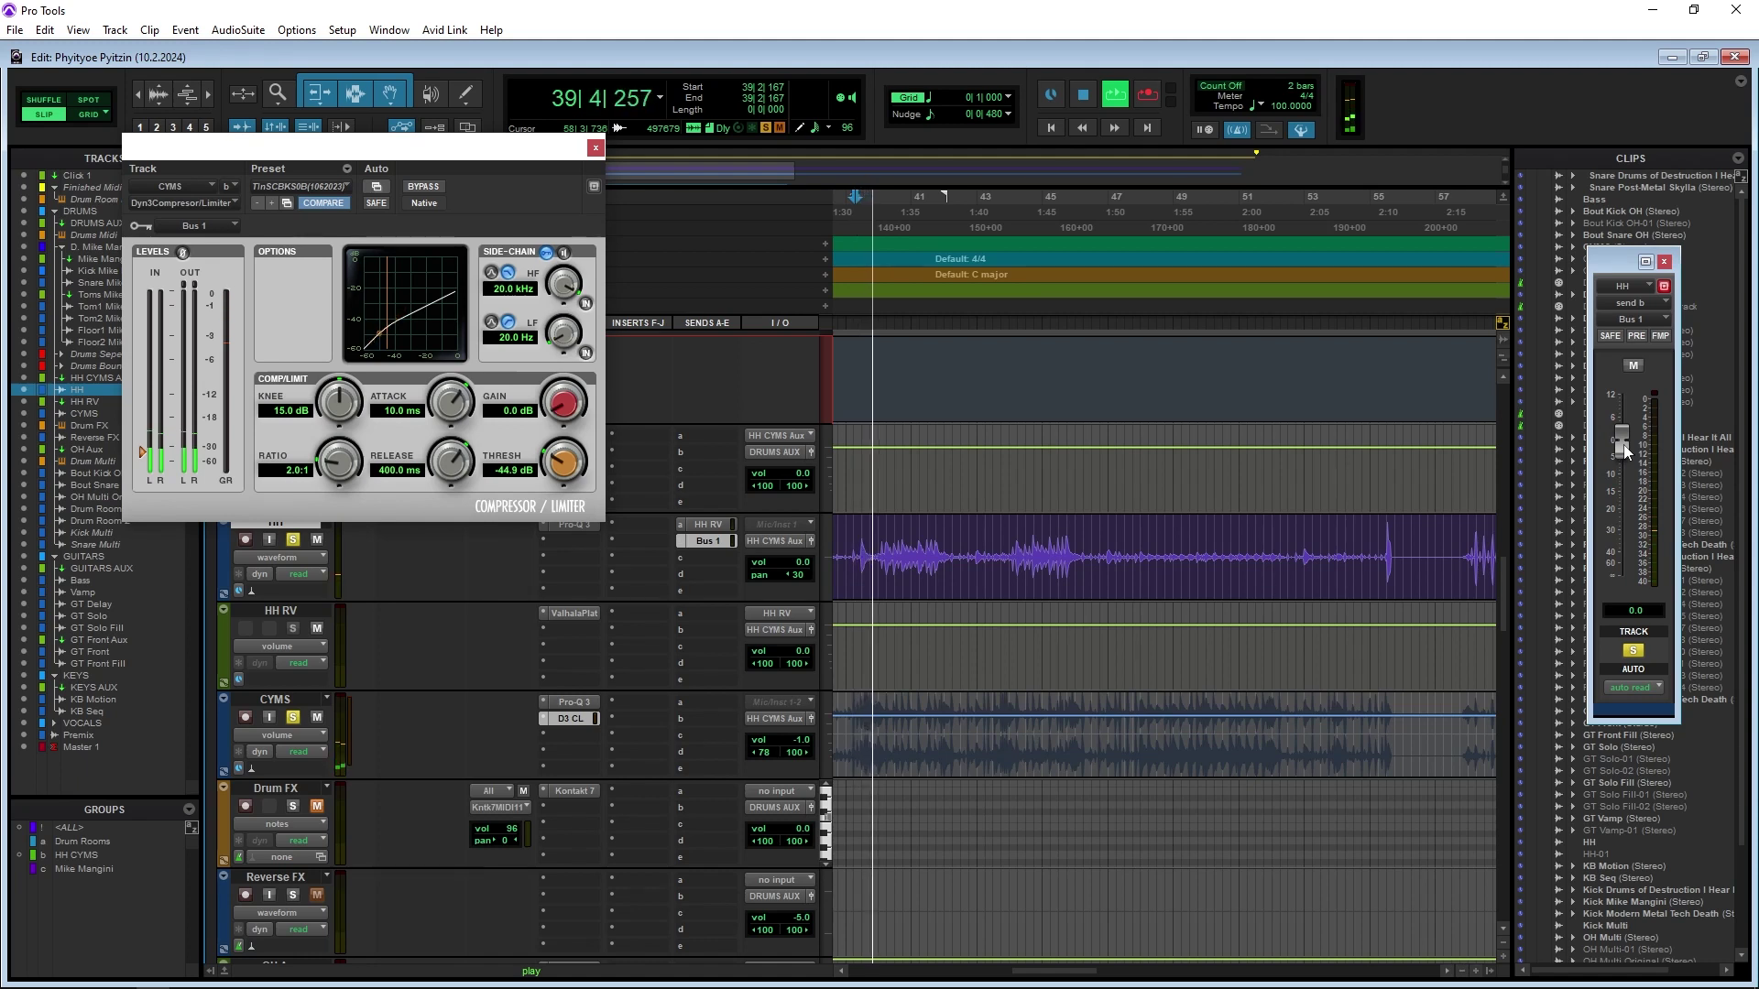
{"action": "left_click_drag", "start_coordinate": [1624, 448], "coordinate": [1621, 421]}
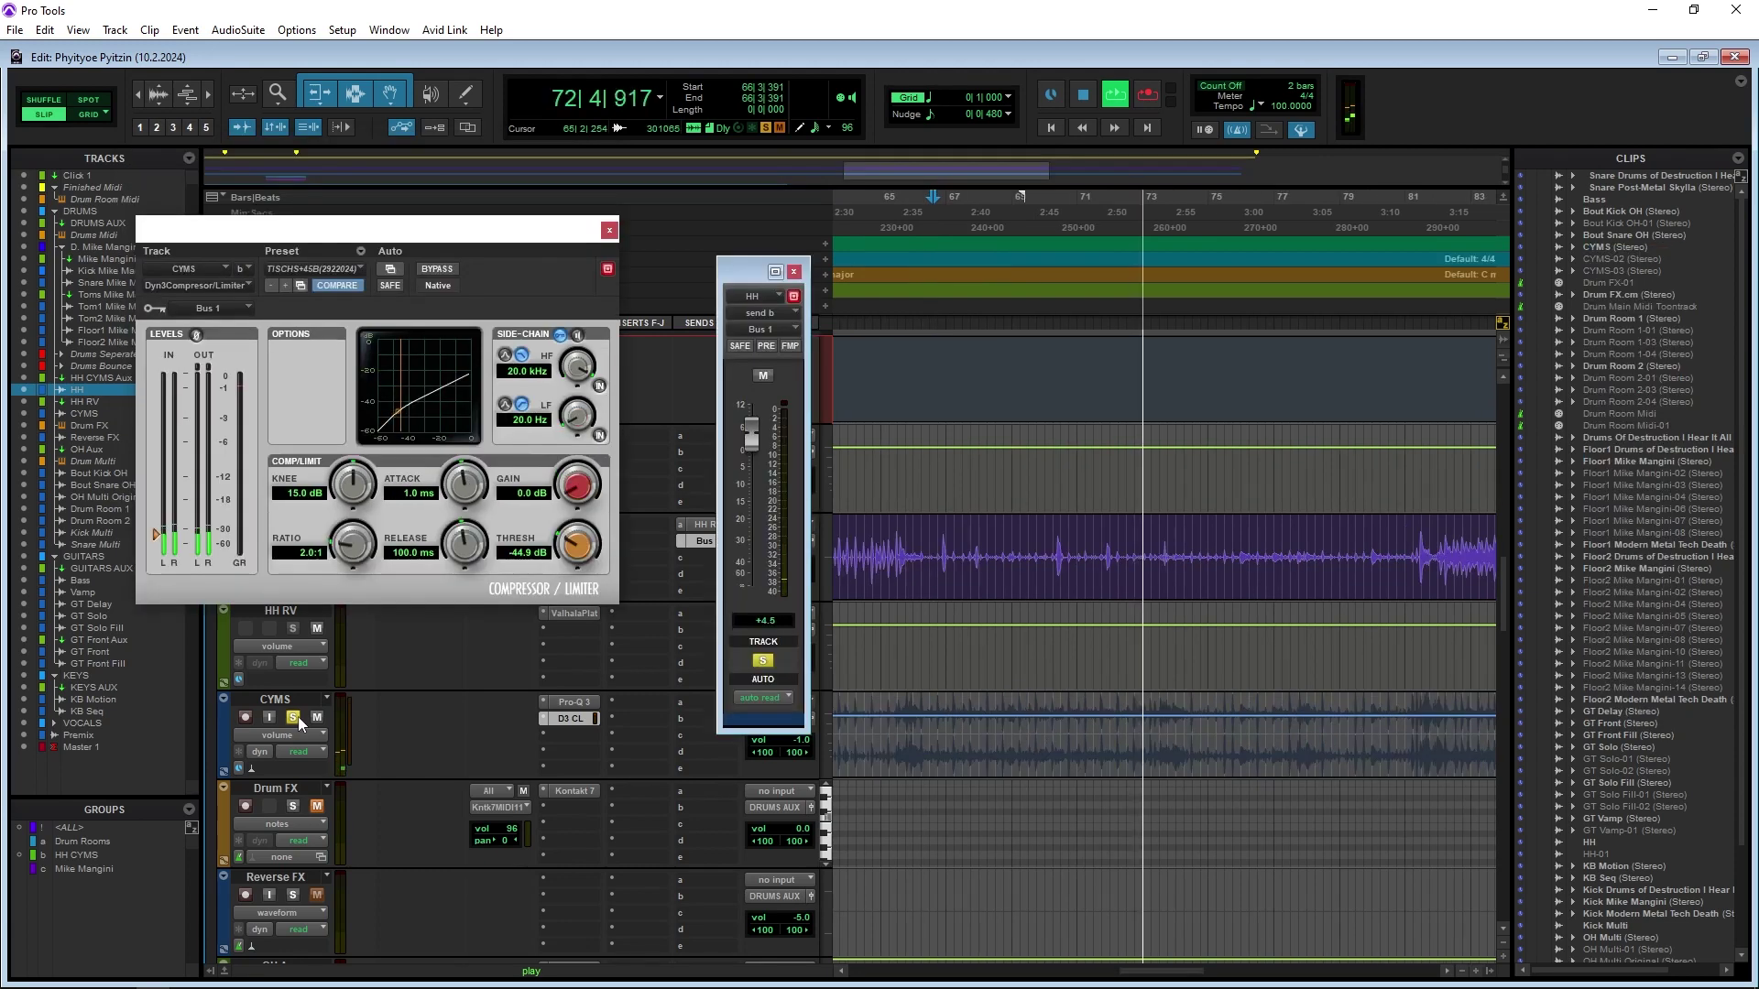
Unsolo the hi-hat and cymbals to replay the full mix from about bar 66, and close the send and compressor windows
{"action": "left_click", "coordinate": [298, 716]}
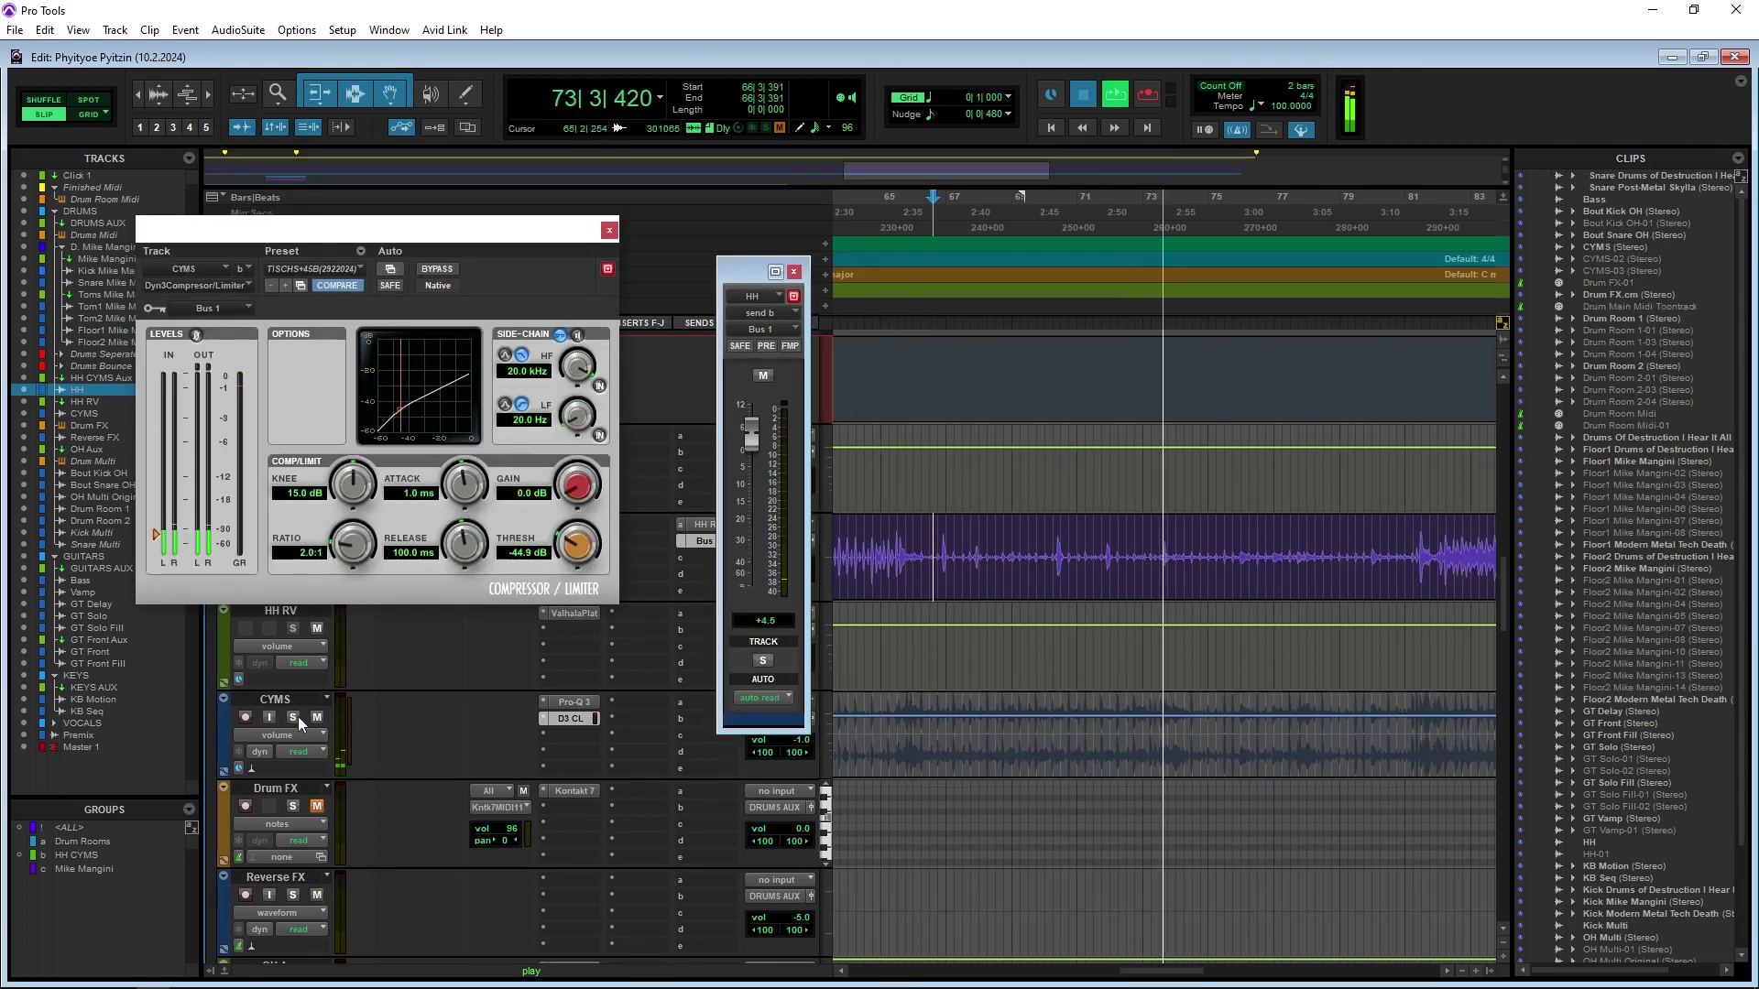
{"action": "key", "text": "space"}
{"action": "key", "text": "space"}
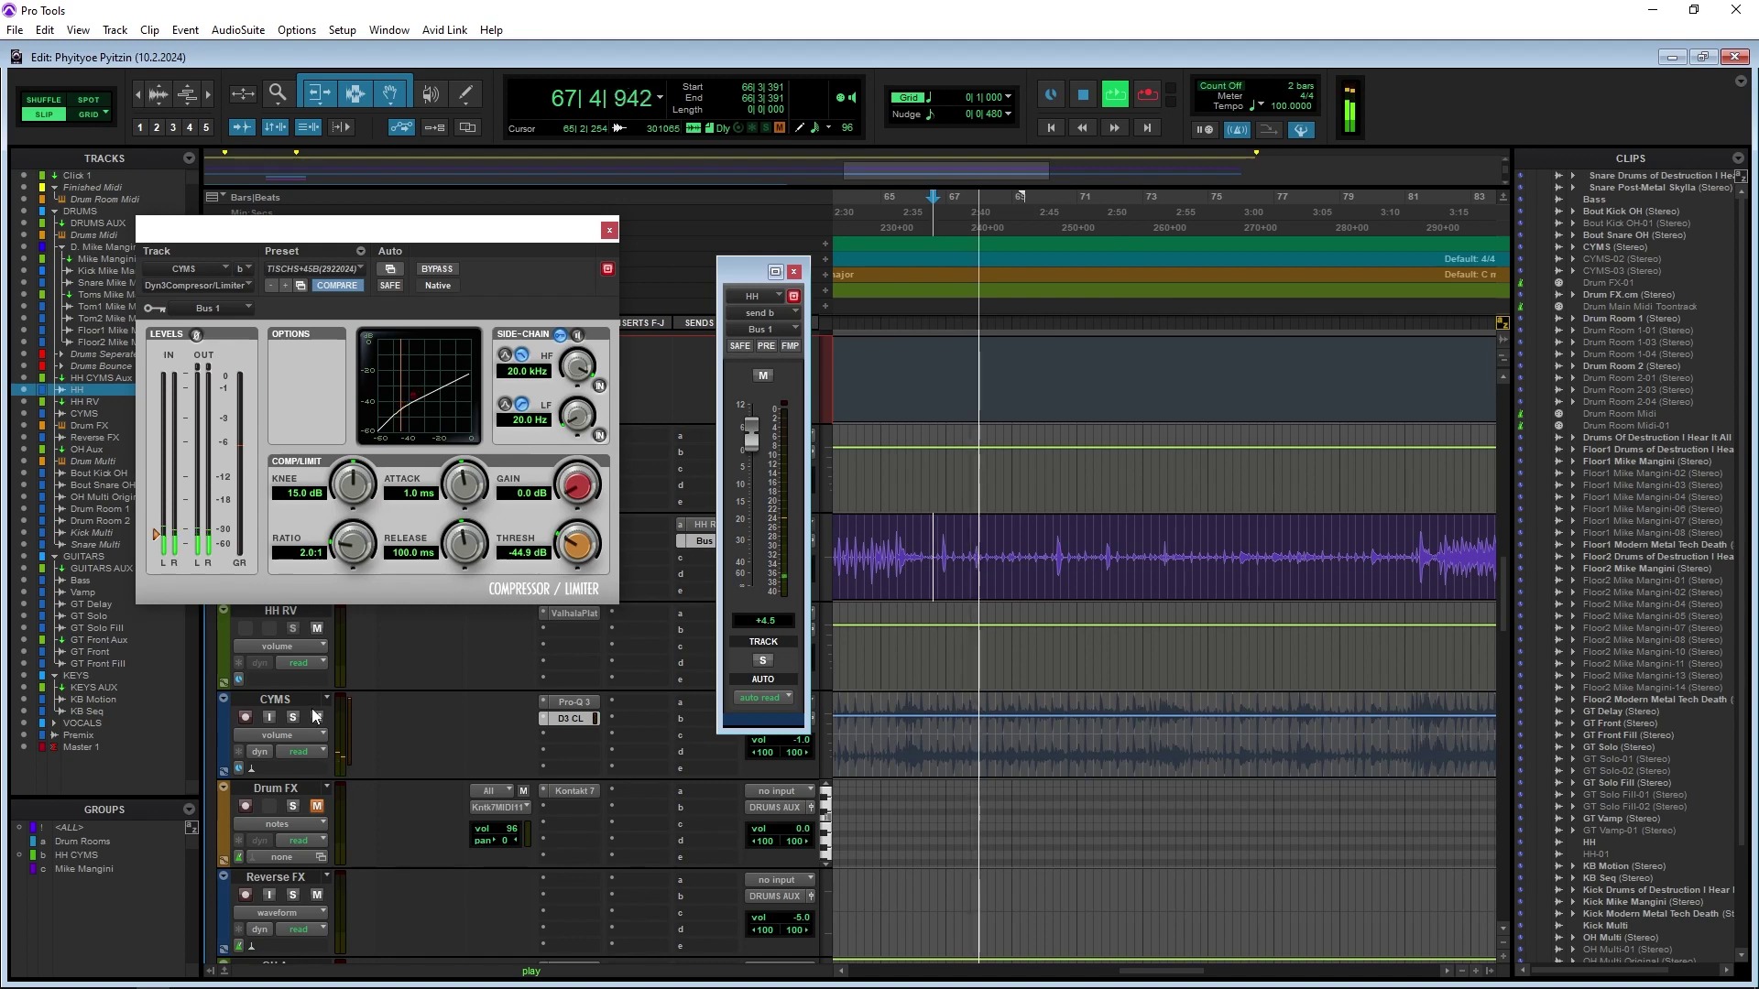
{"action": "key", "text": "space"}
{"action": "key", "text": "space"}
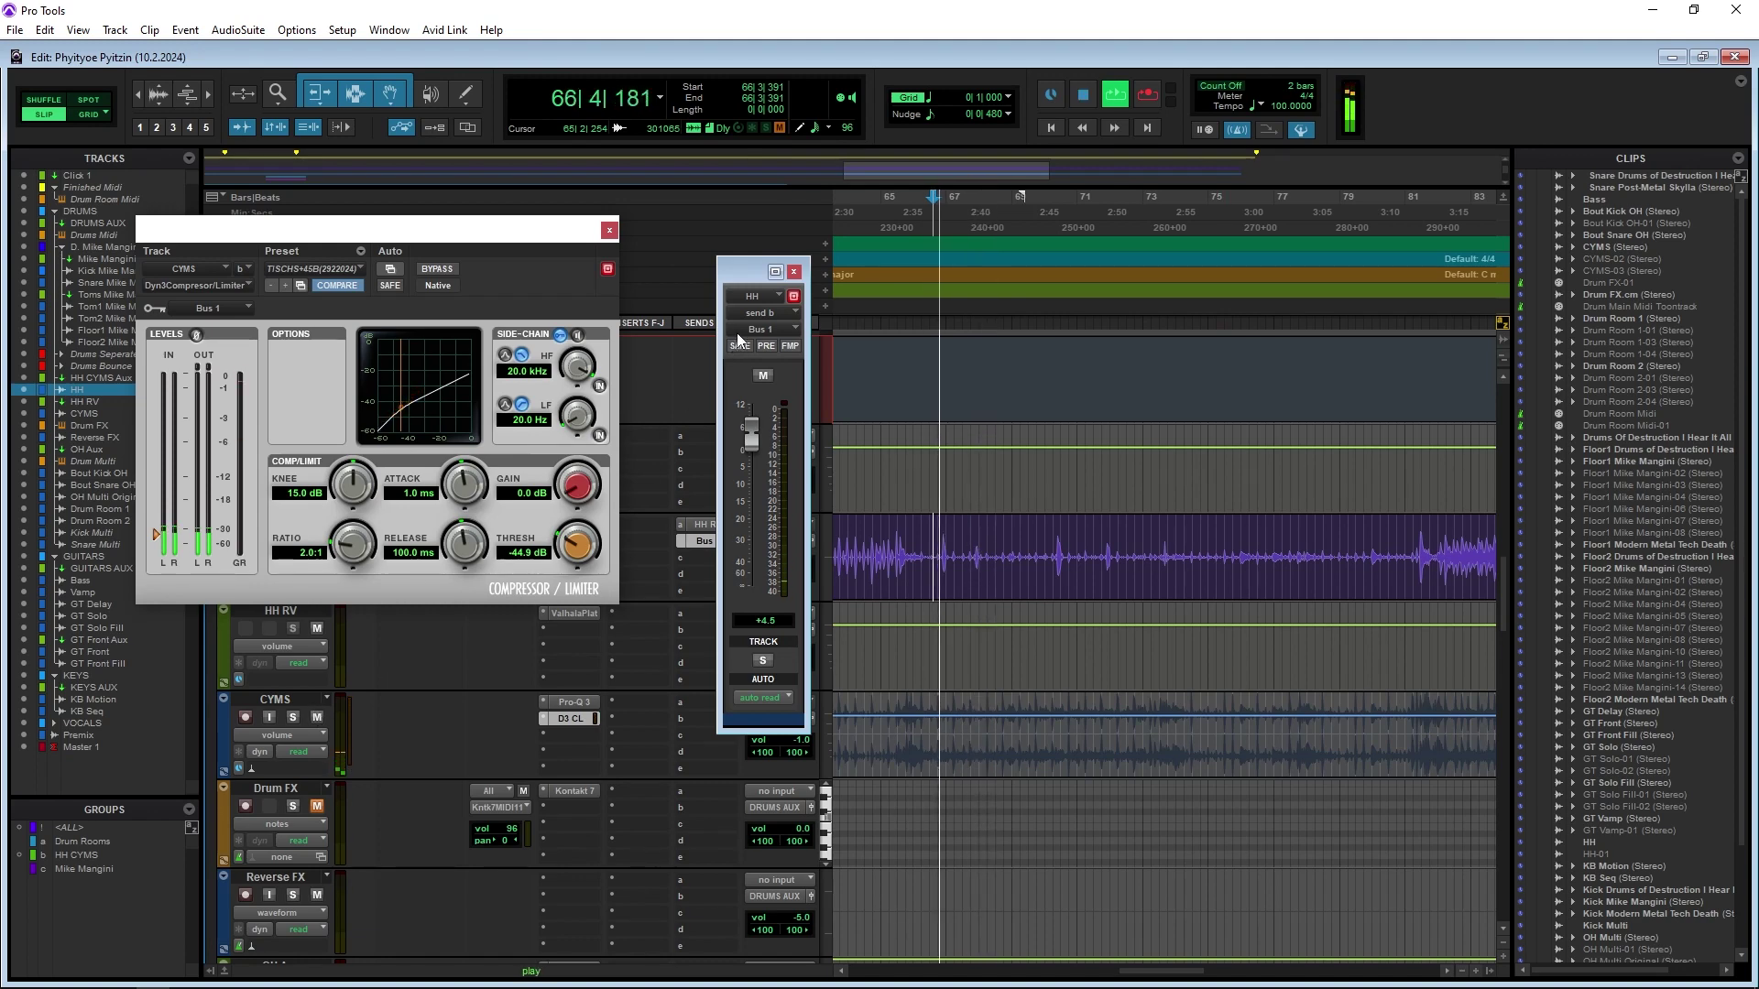
{"action": "left_click", "coordinate": [794, 271]}
{"action": "left_click", "coordinate": [609, 229]}
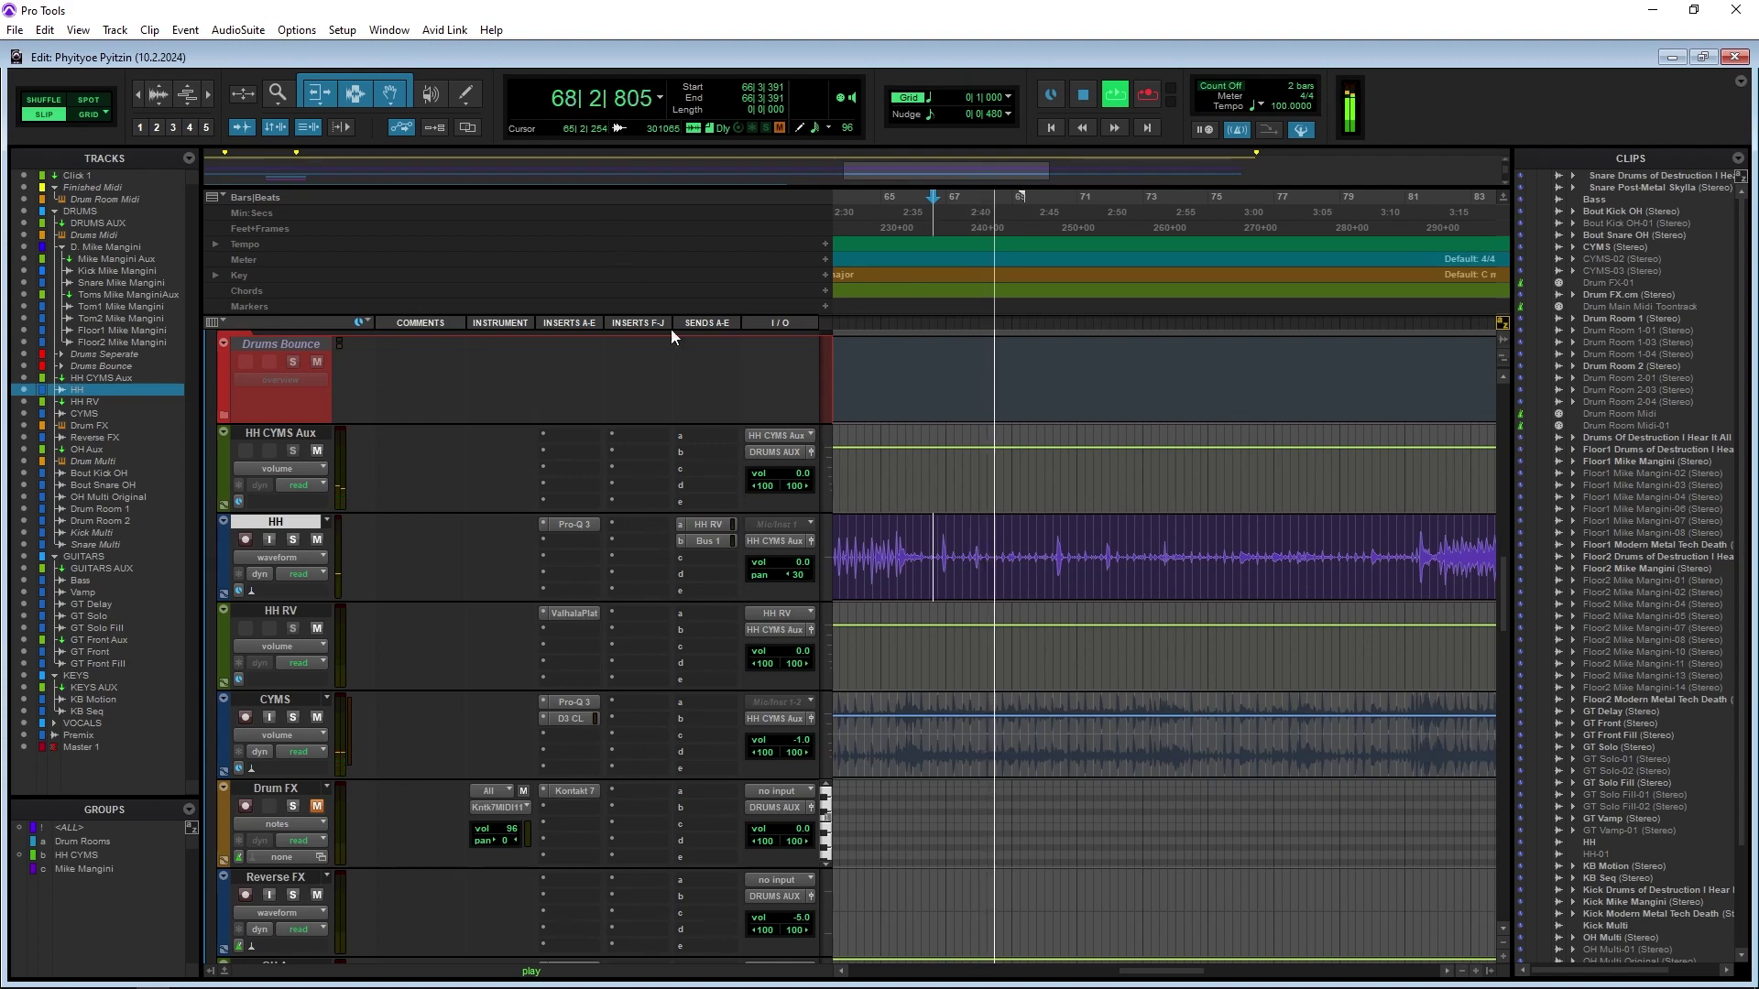
Place the playback start on the HH track at about bar 54 and replay the passage in the full mix
{"action": "key", "text": "r"}
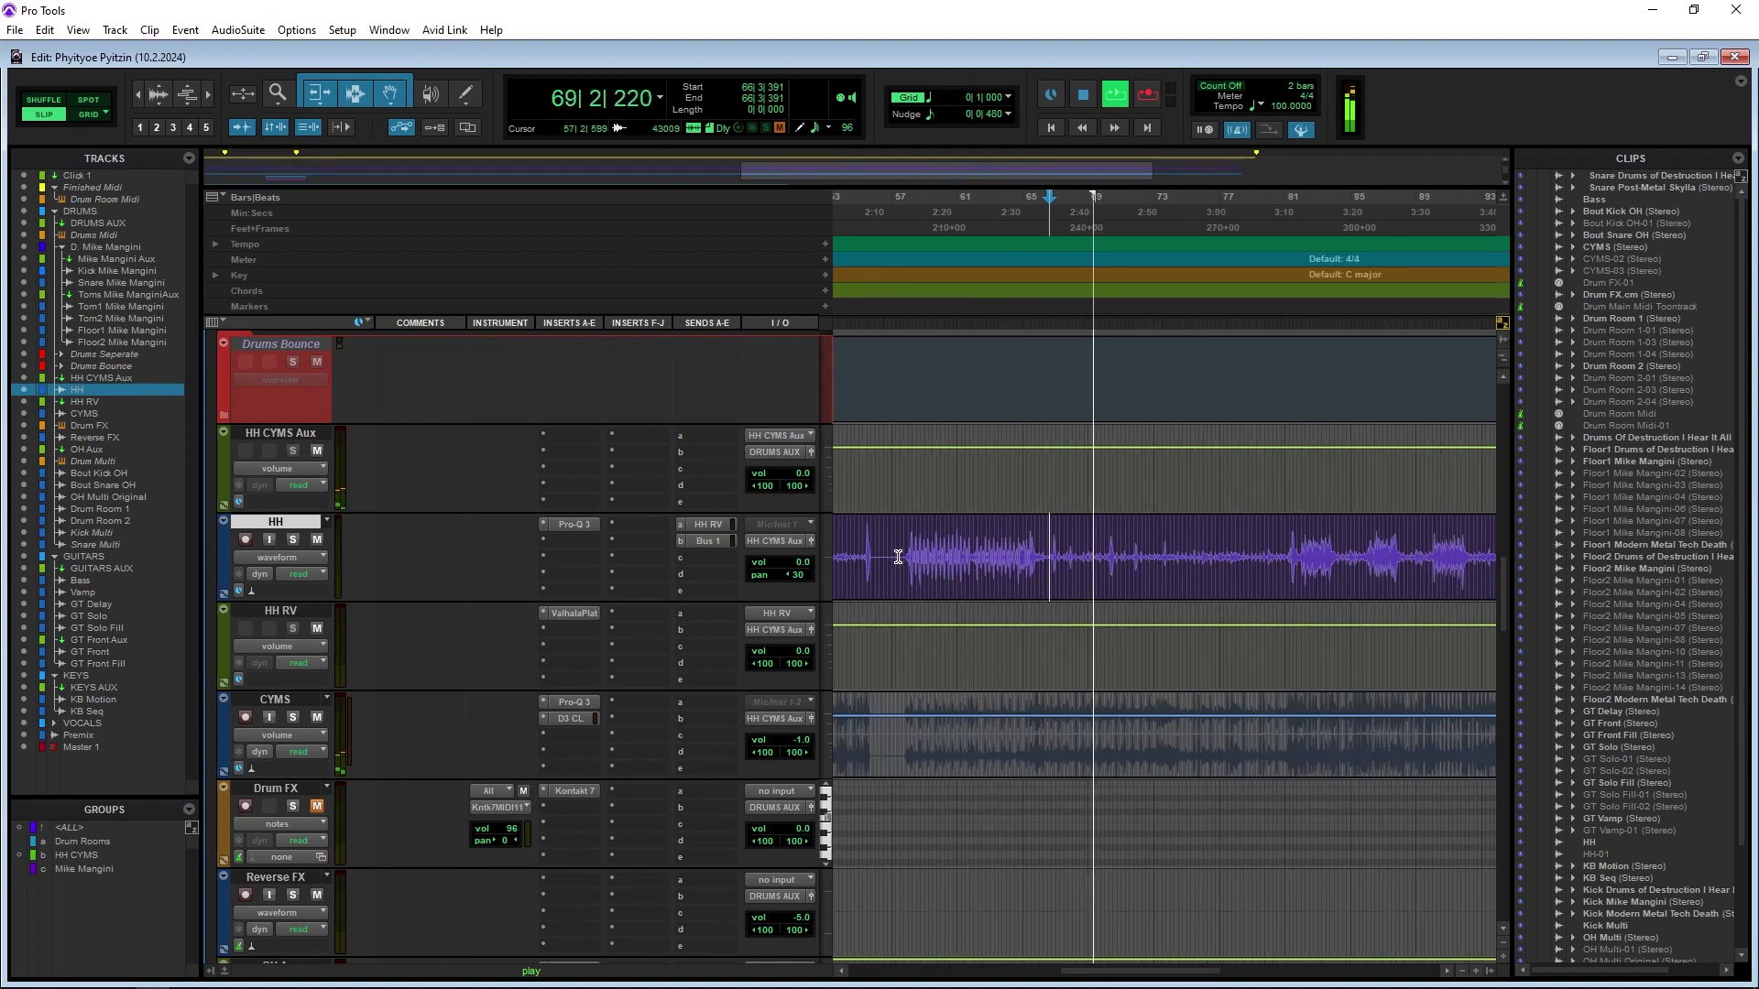
{"action": "left_click", "coordinate": [906, 546]}
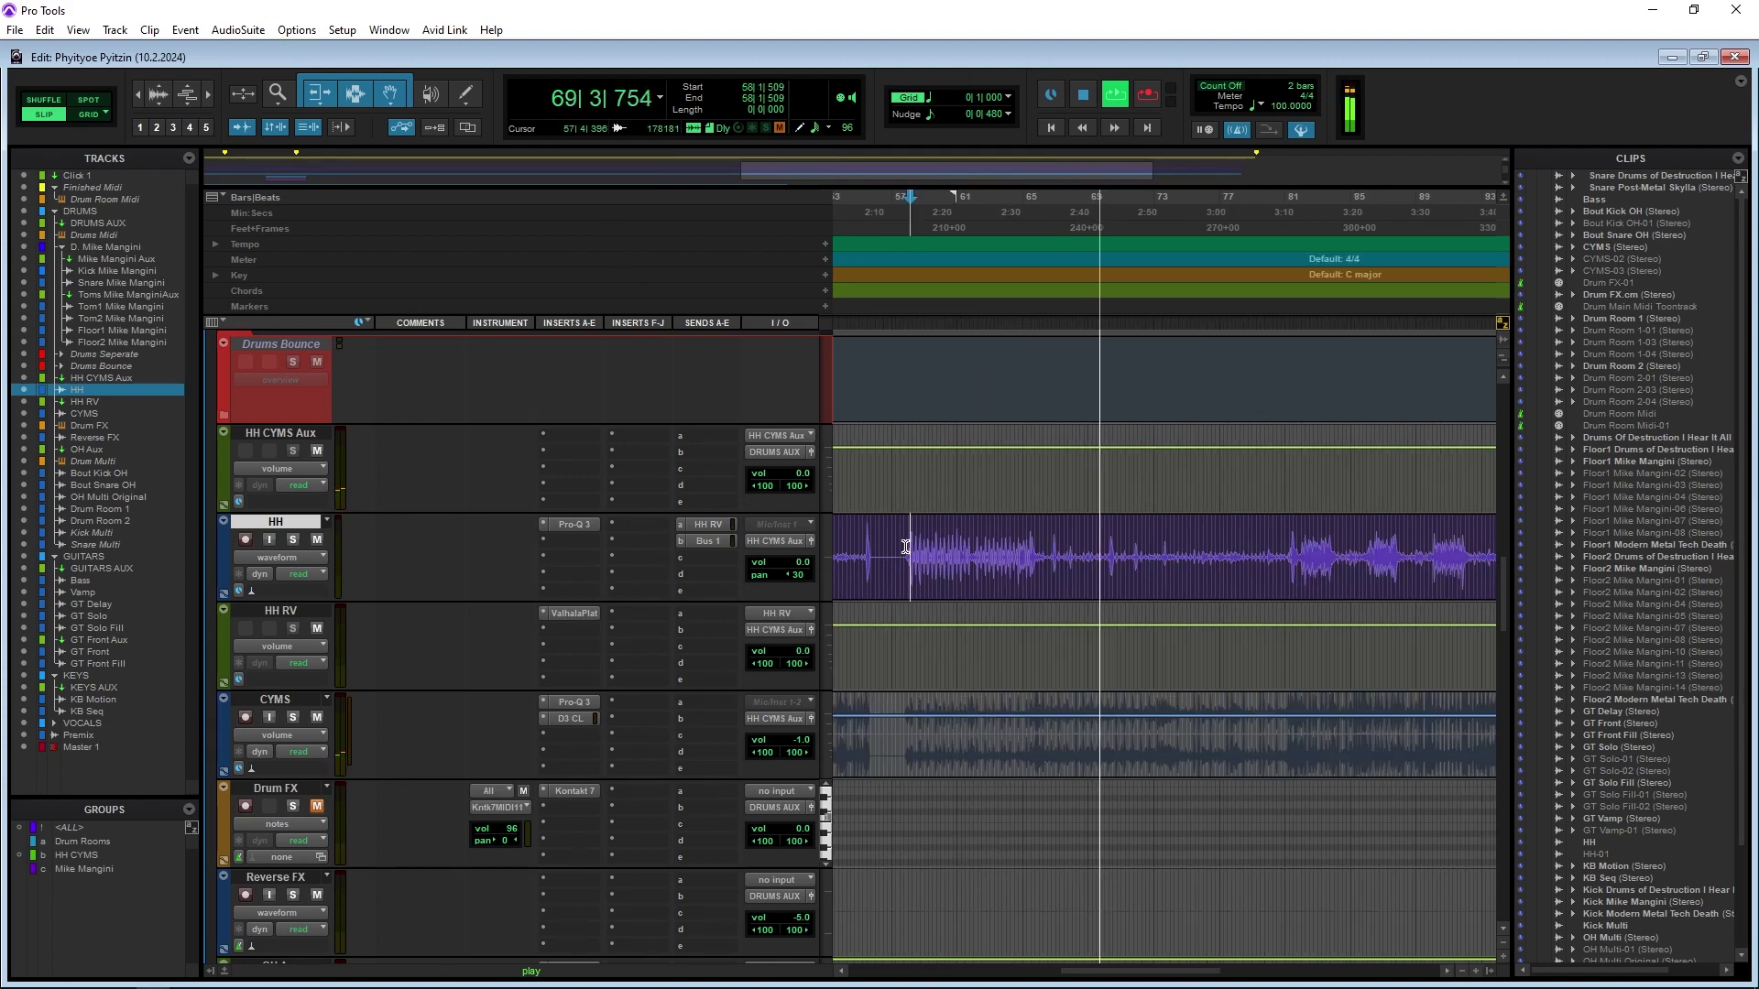
{"action": "left_click", "coordinate": [850, 542]}
{"action": "key", "text": "t"}
{"action": "key", "text": "t"}
{"action": "scroll", "coordinate": [1064, 584], "scroll_direction": "right", "scroll_amount": 2}
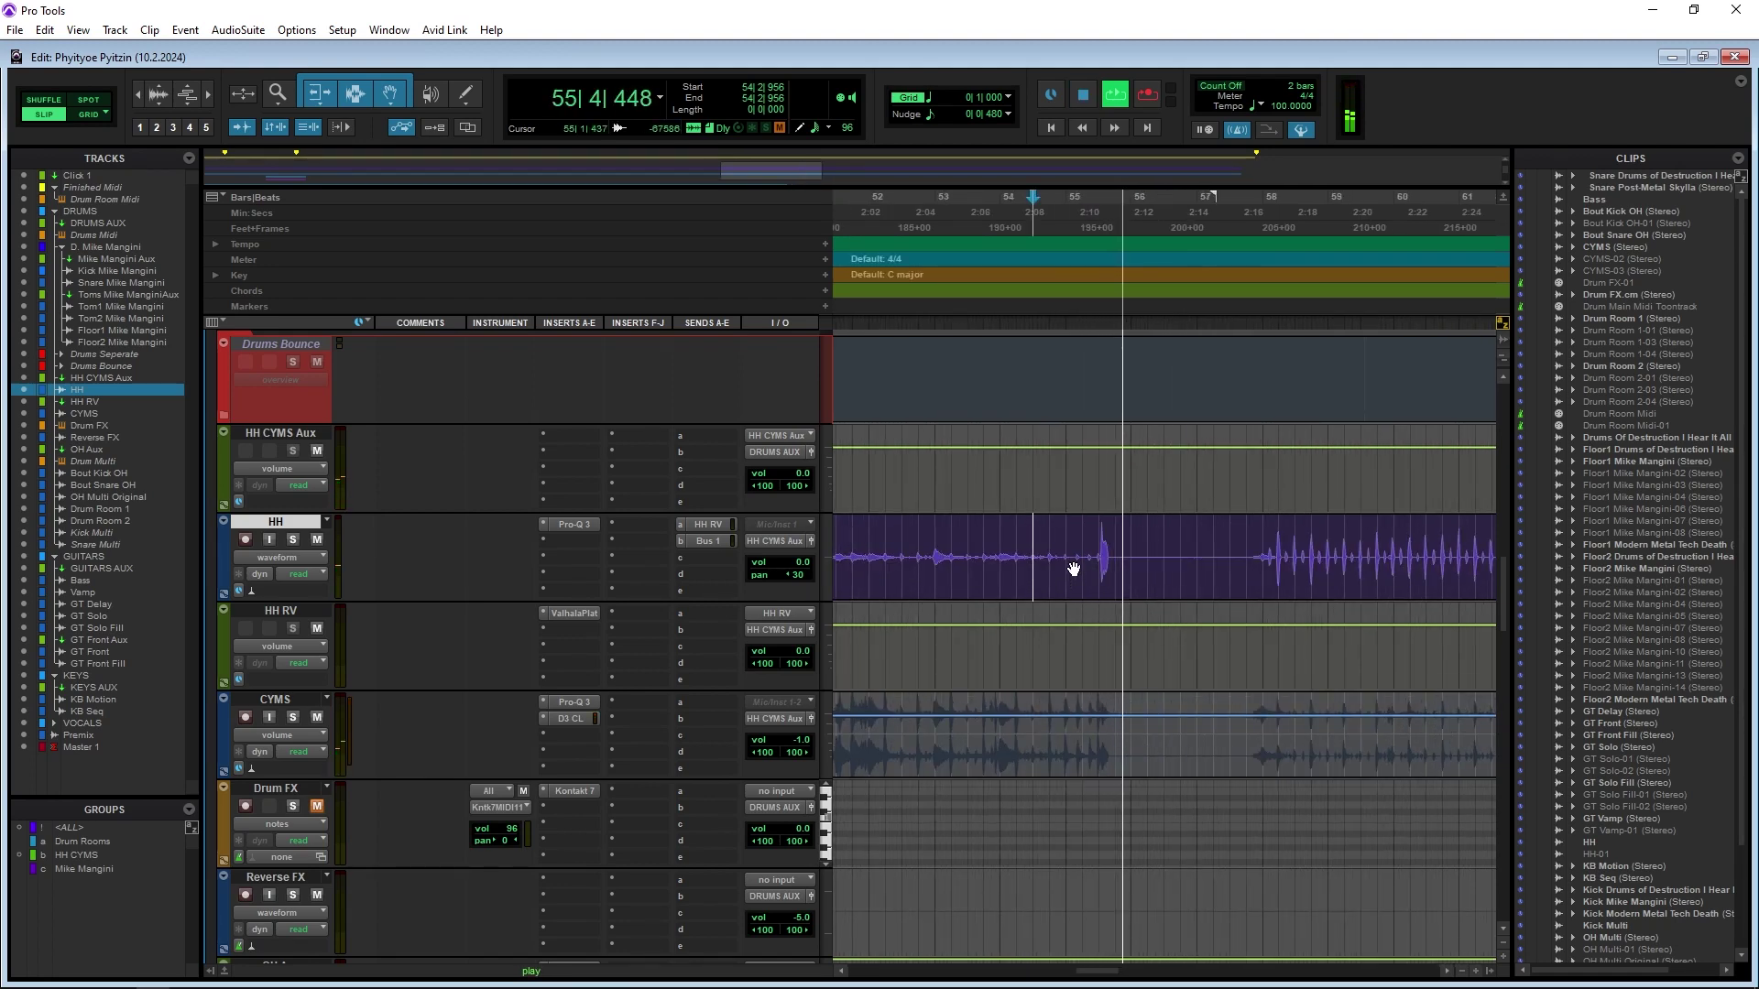
{"action": "key", "text": "space"}
{"action": "key", "text": "space"}
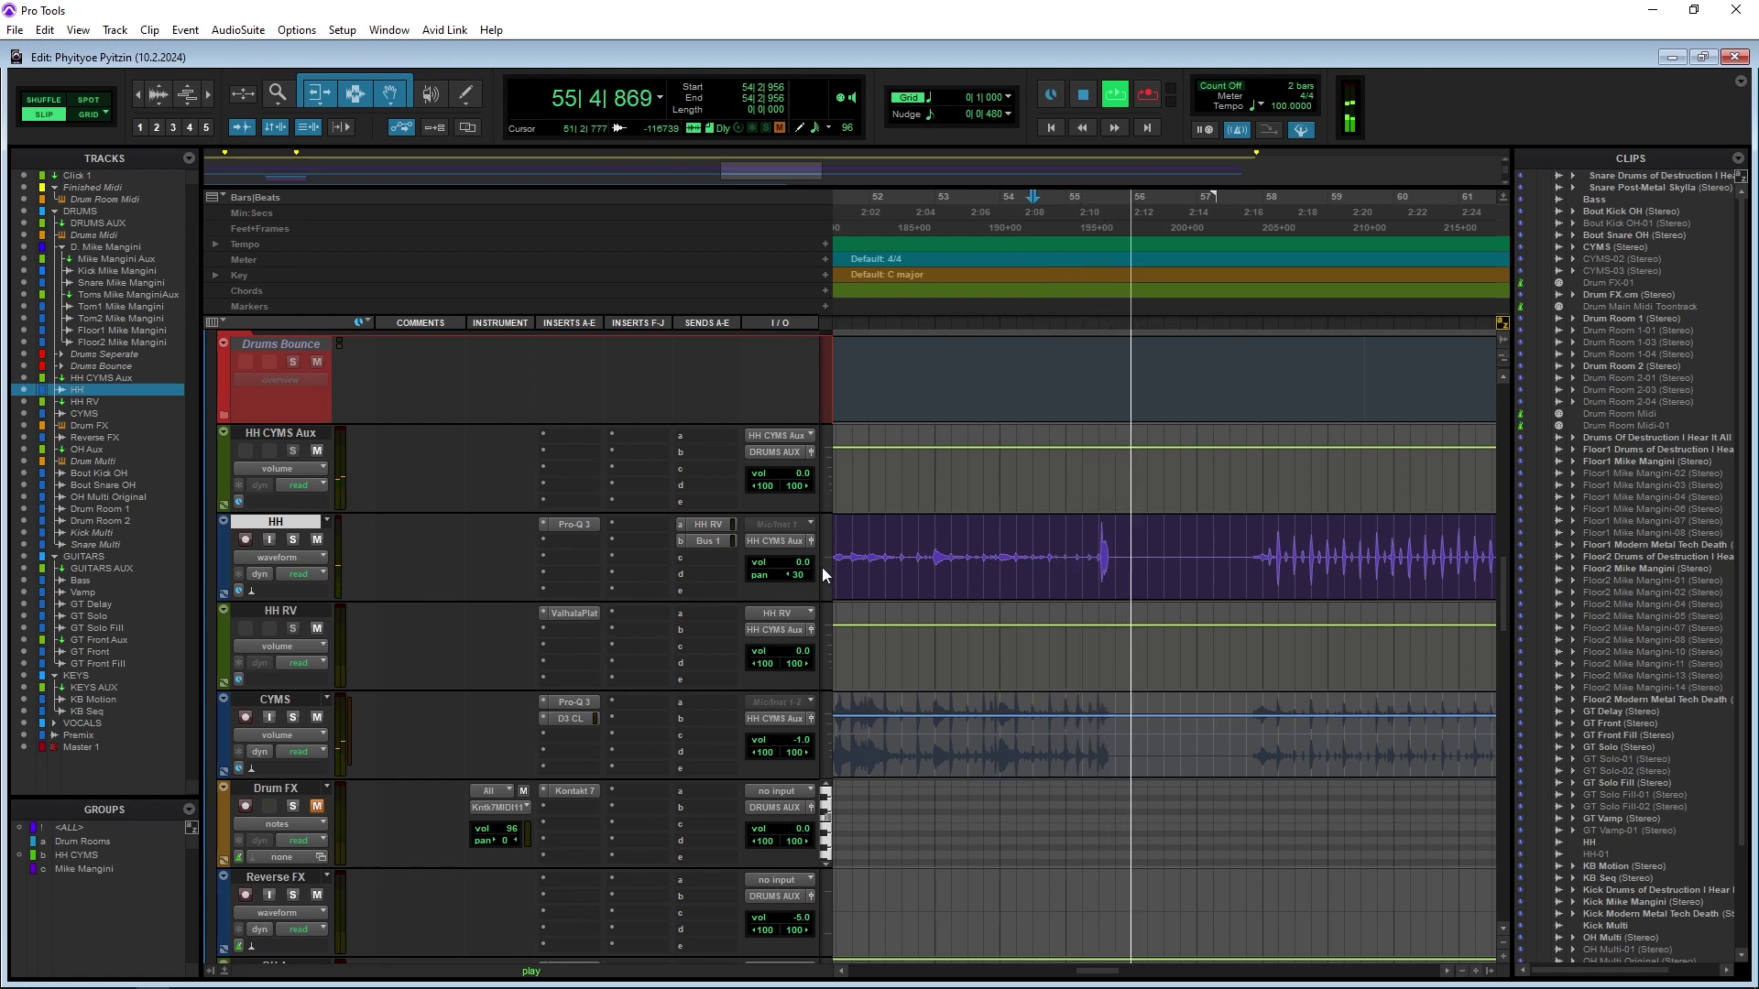
{"action": "key", "text": "space"}
{"action": "key", "text": "space"}
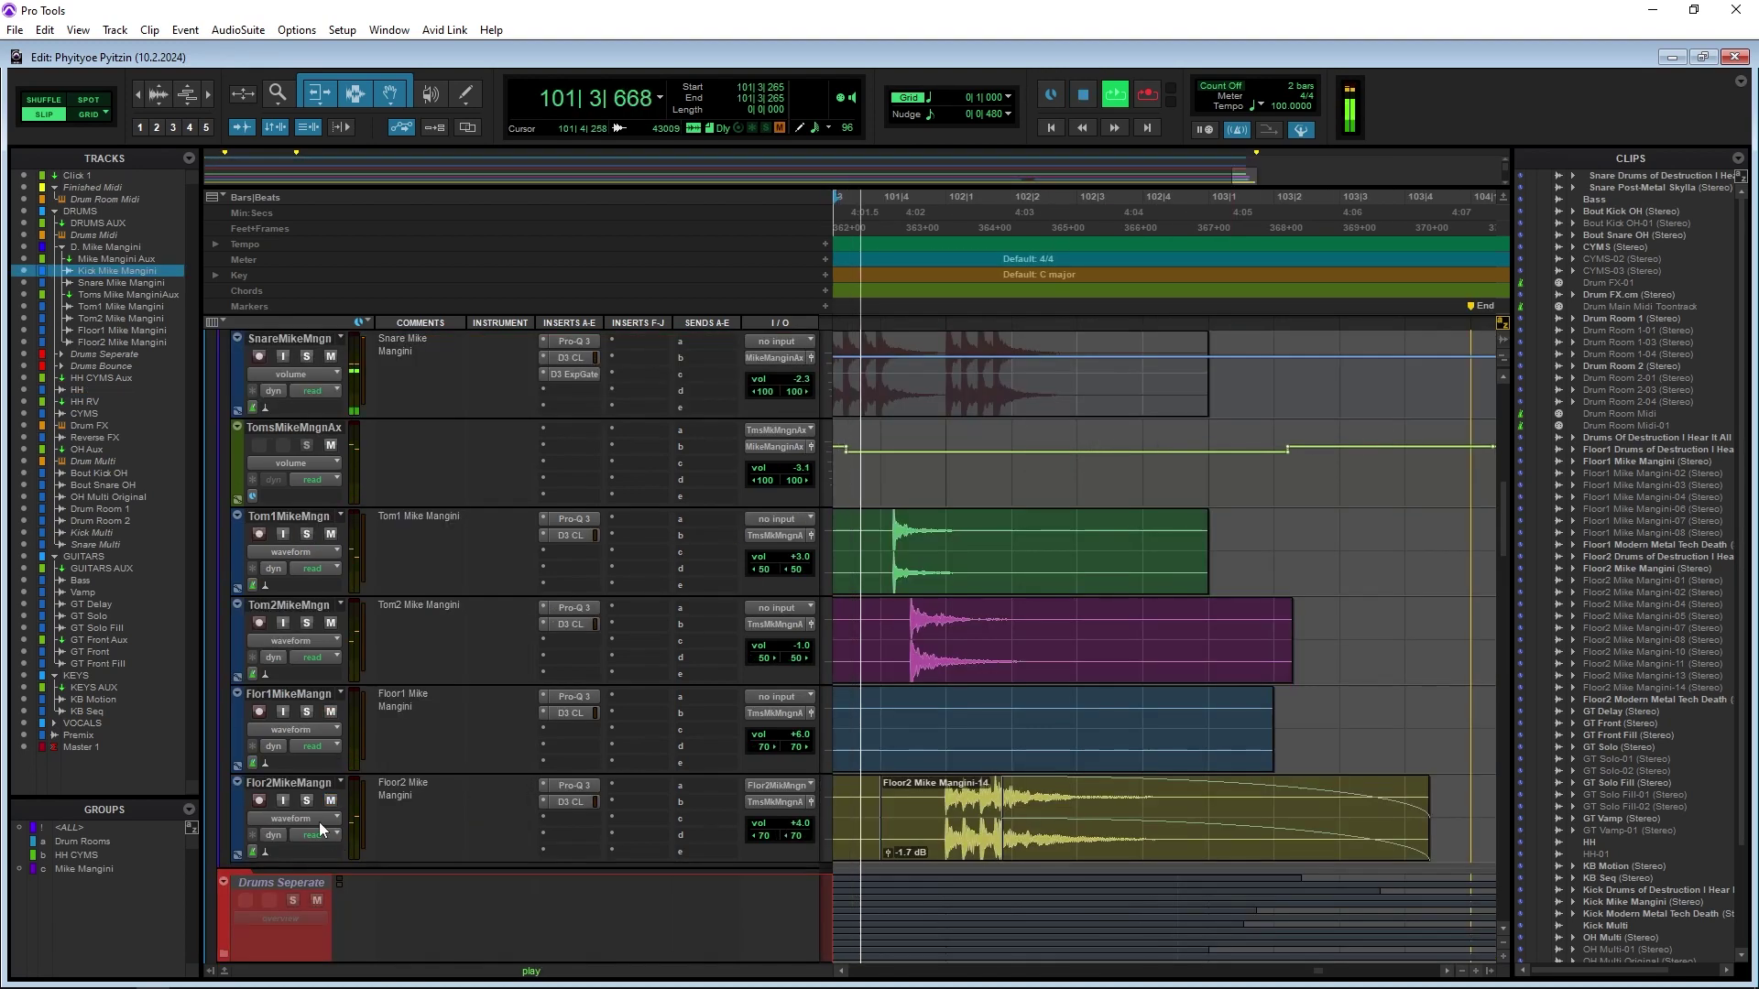
Show the Floor2 Mike Mangini track's pan right automation and drop the breakpoint near bar 101 beat 4 lower
{"action": "left_click", "coordinate": [322, 821]}
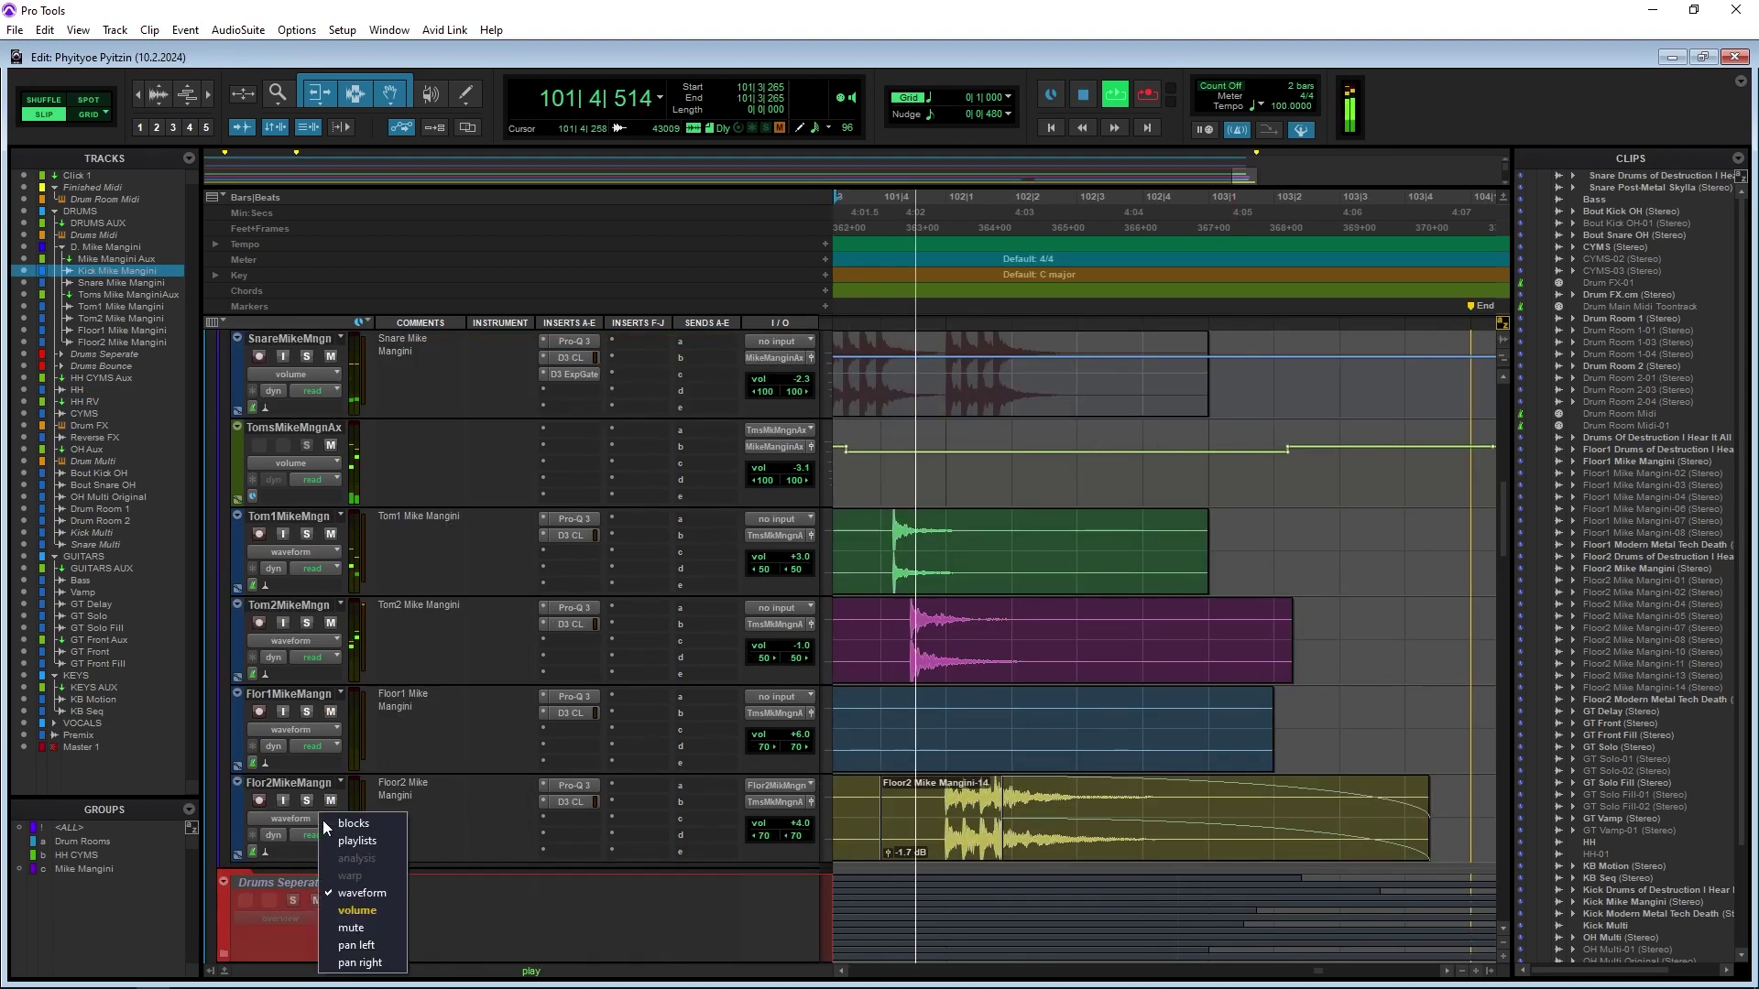
{"action": "left_click", "coordinate": [394, 943]}
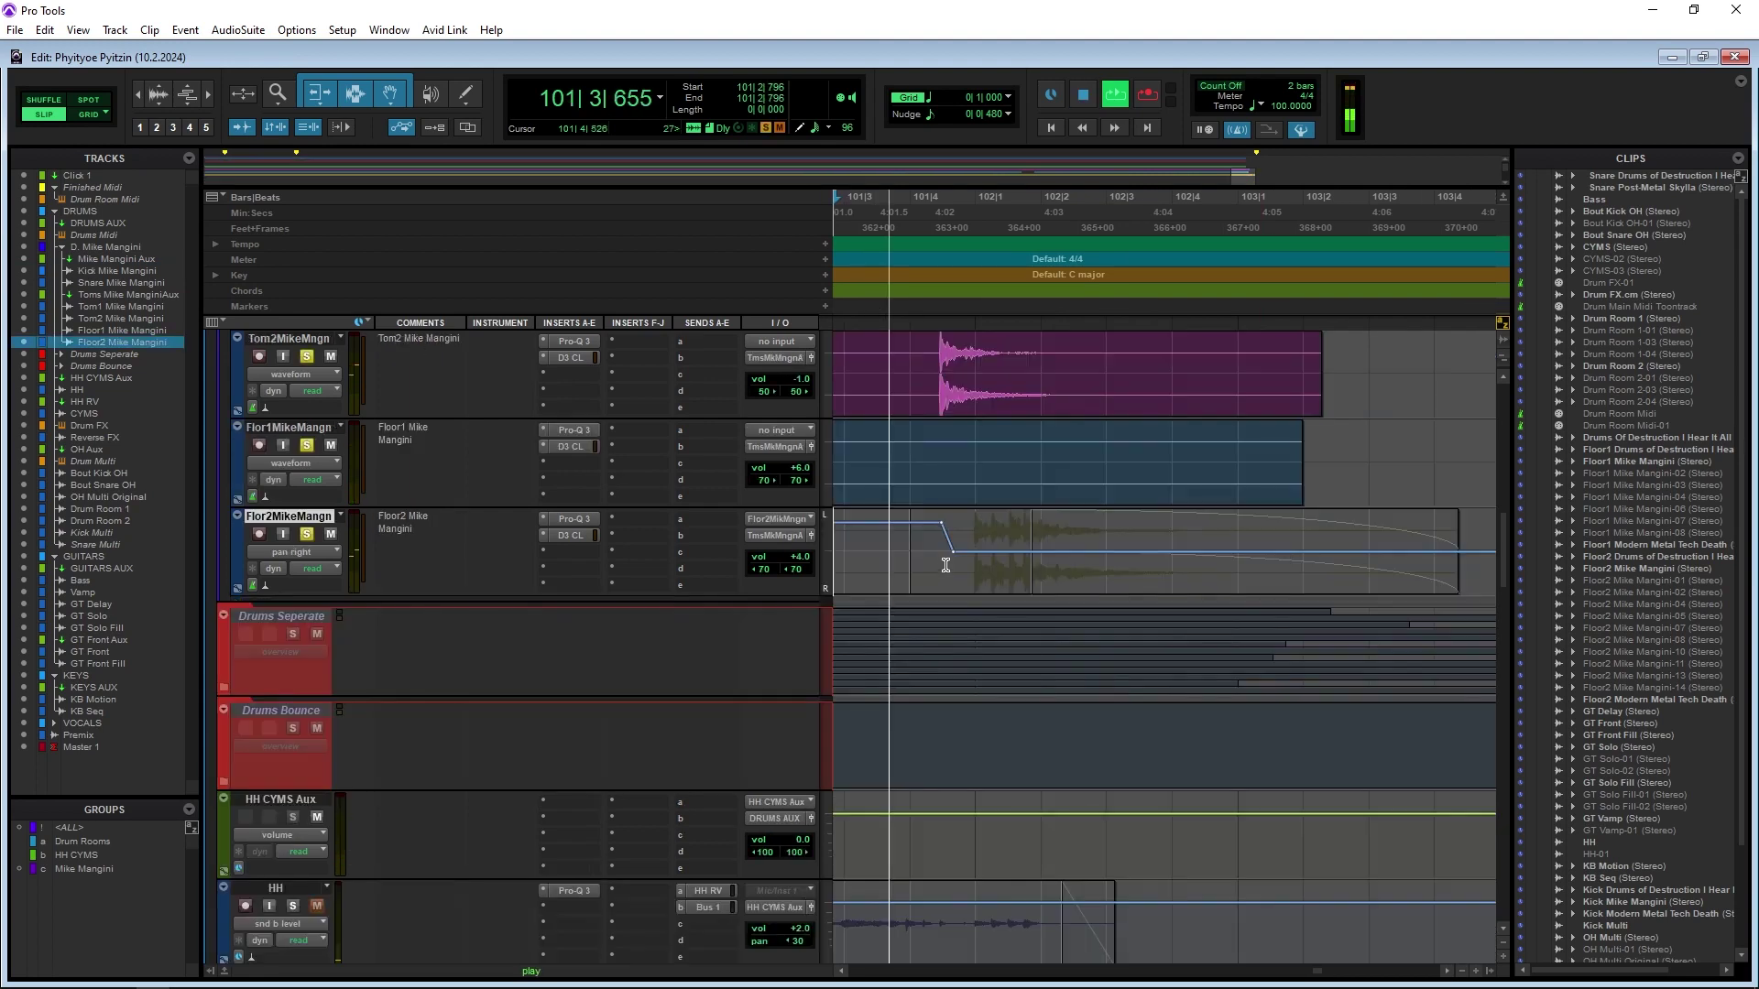
{"action": "left_click", "coordinate": [952, 551]}
{"action": "left_click_drag", "start_coordinate": [952, 551], "coordinate": [956, 573]}
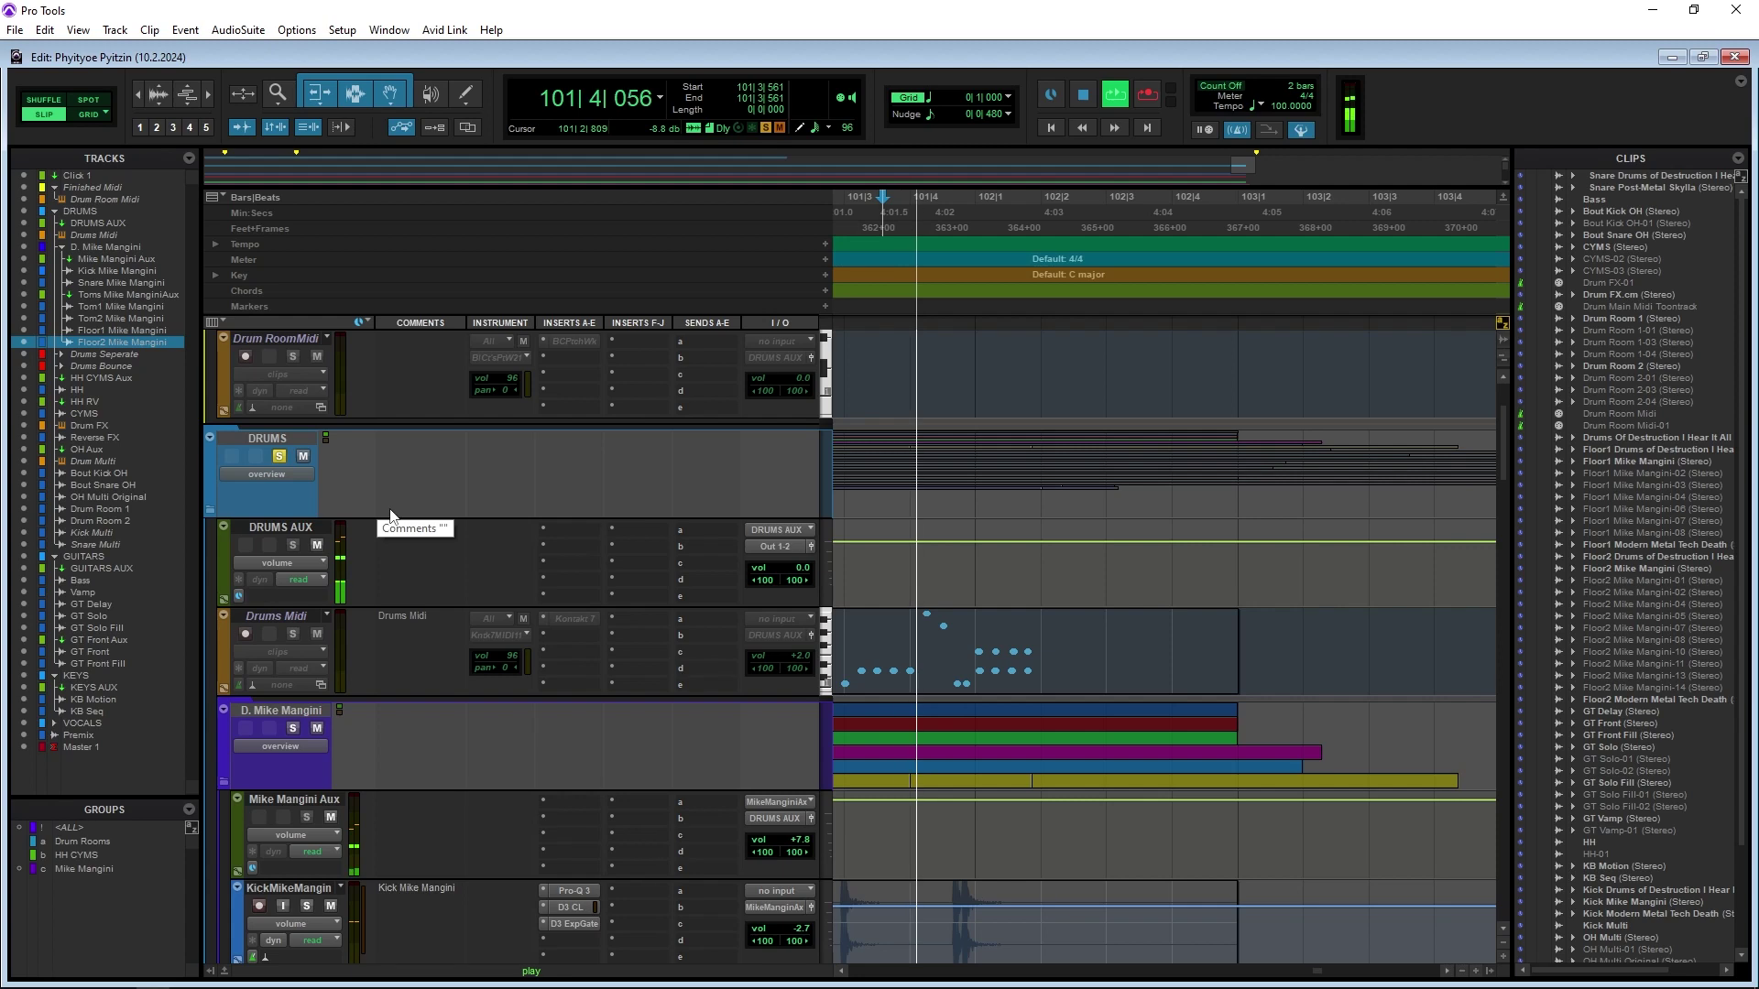
{"action": "scroll", "coordinate": [393, 510], "scroll_direction": "up", "scroll_amount": 5}
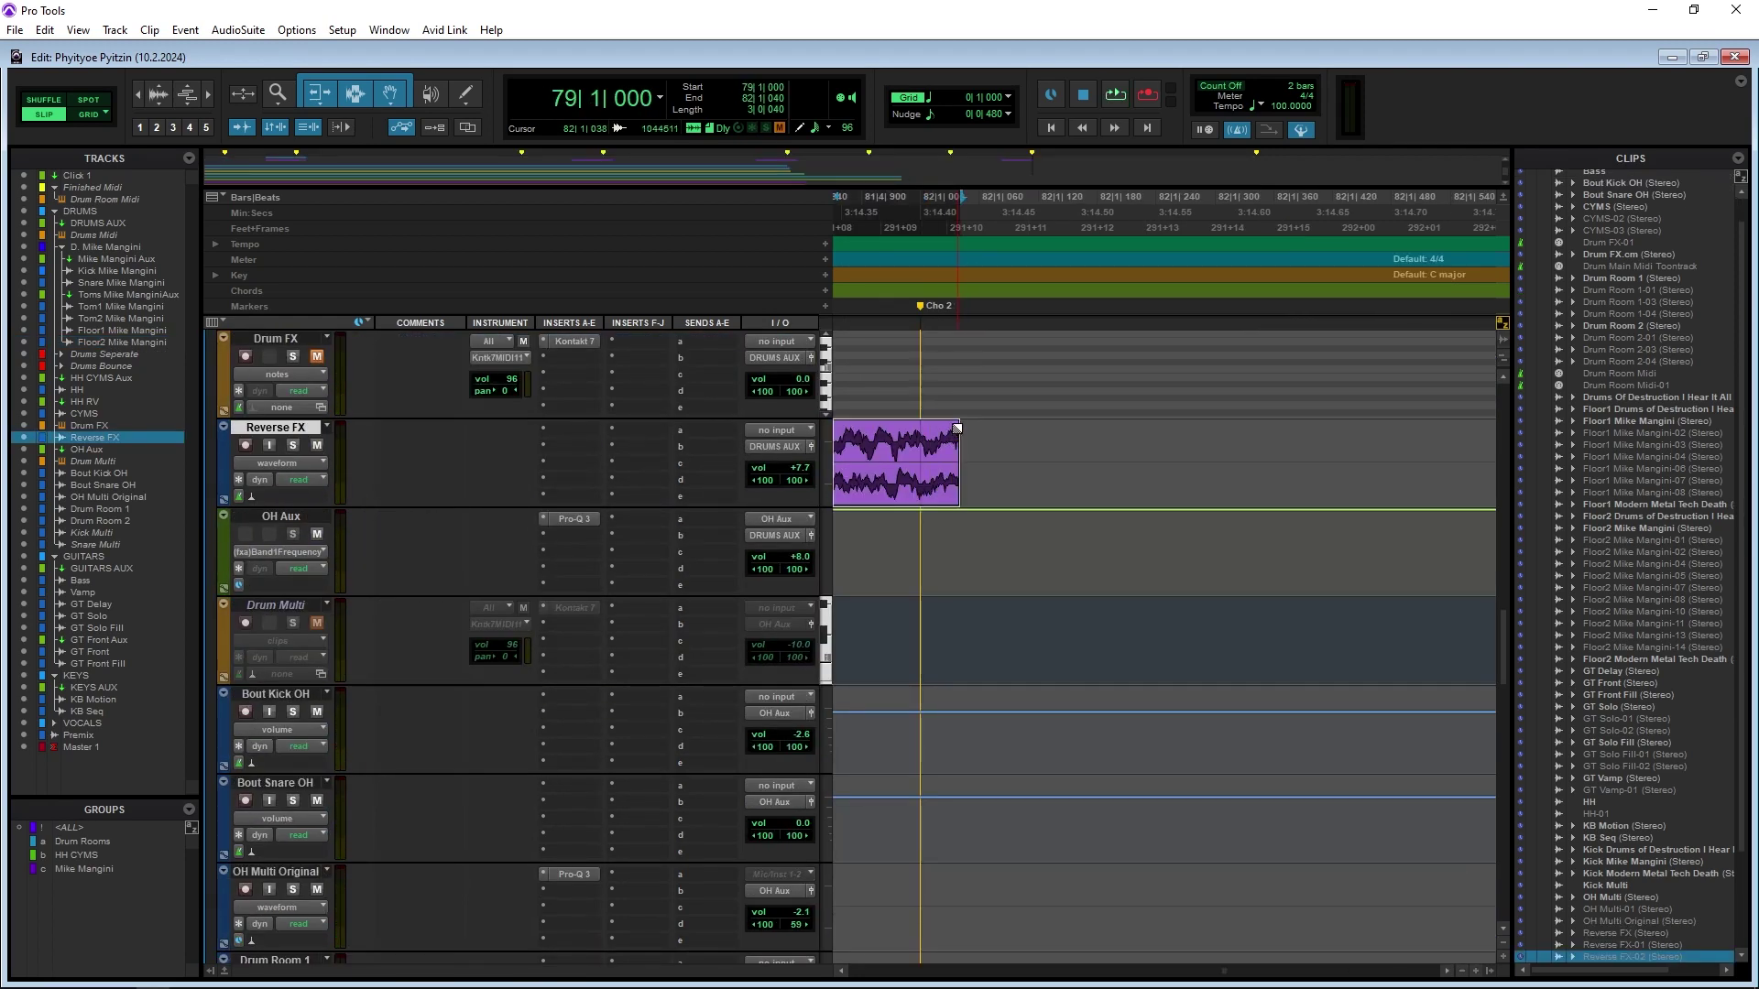
Add a short fade-out at the end of the Reverse FX clip, starting at the Cho 2 marker
{"action": "left_click_drag", "start_coordinate": [958, 428], "coordinate": [920, 461]}
{"action": "key", "text": "r"}
{"action": "key", "text": "r"}
{"action": "key", "text": "r"}
{"action": "key", "text": "r"}
{"action": "key", "text": "r"}
{"action": "key", "text": "r"}
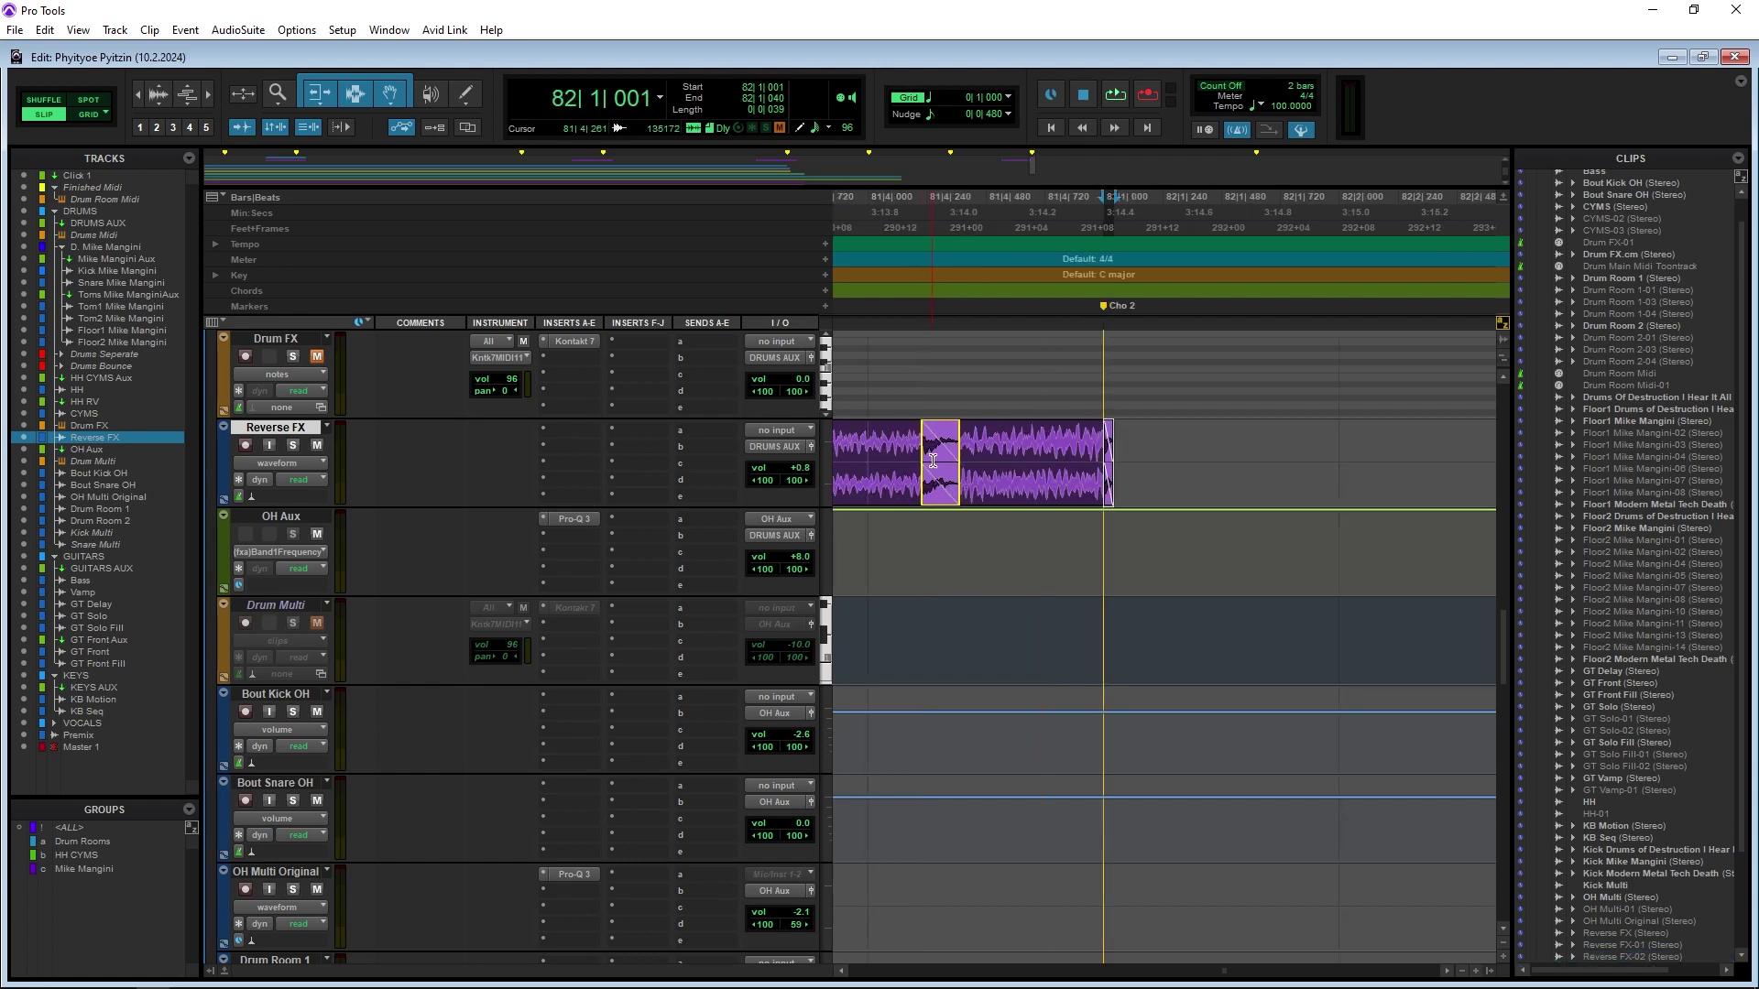
Replay the Reverse FX transition into Cho 2 from about bar 80
{"action": "left_click", "coordinate": [1052, 441]}
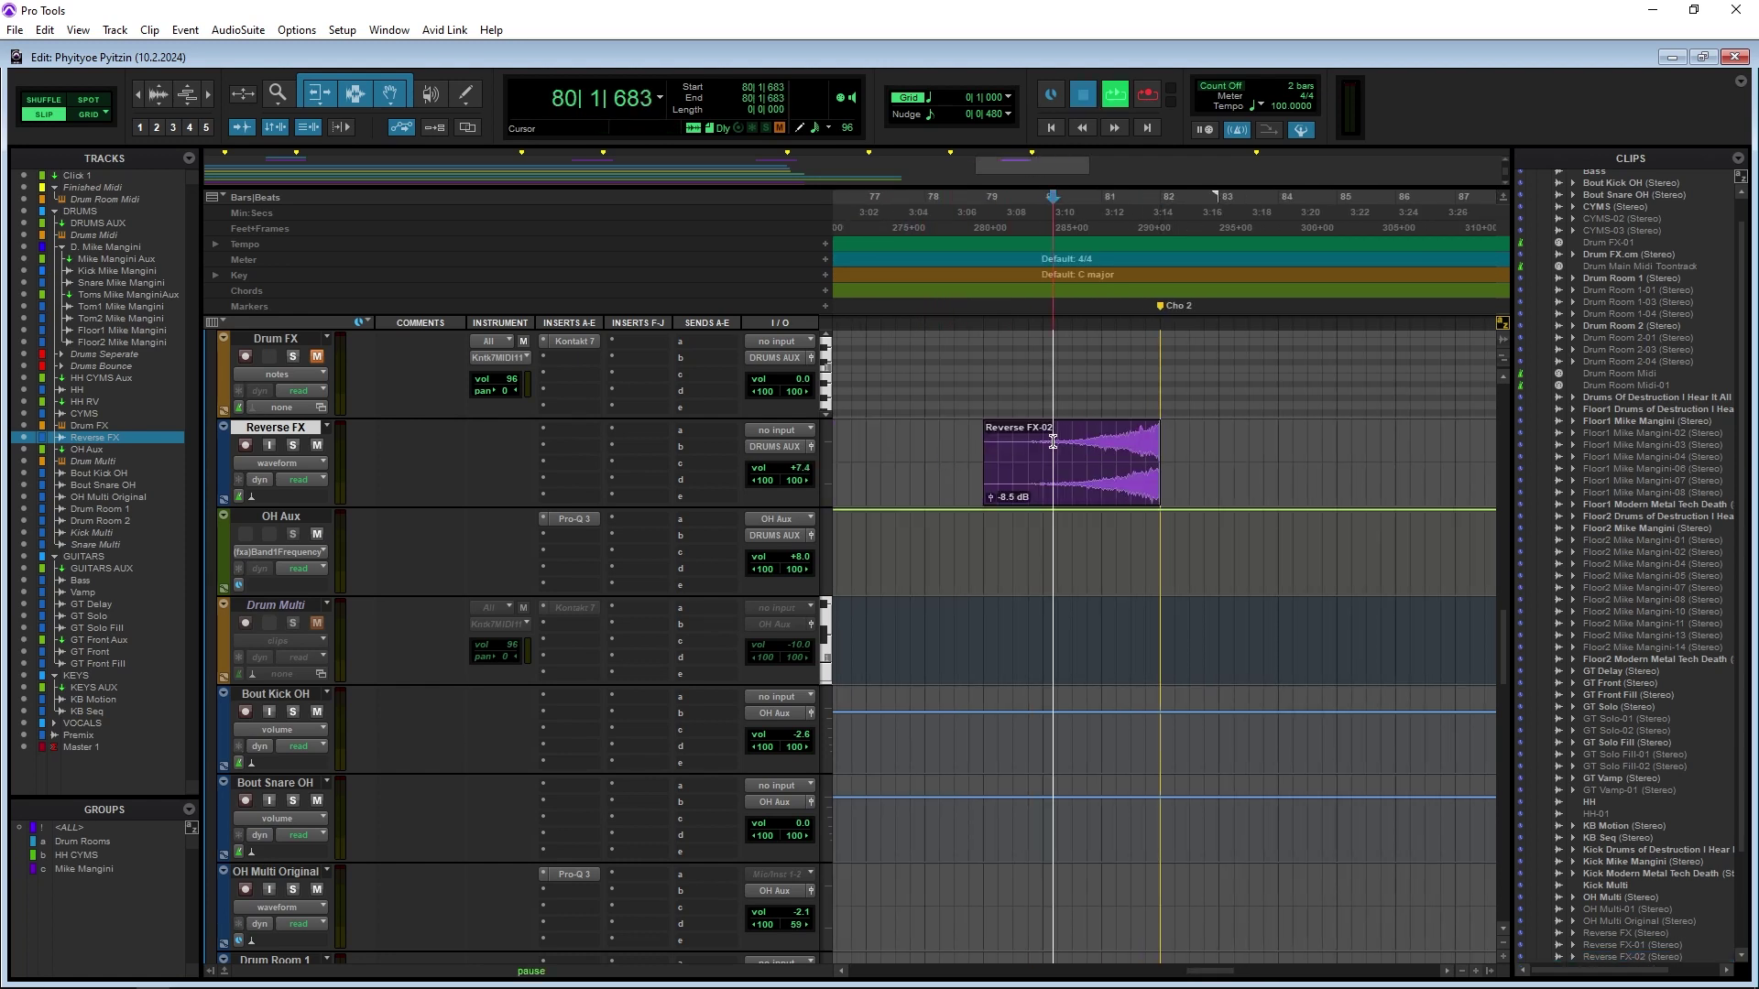
{"action": "key", "text": "space"}
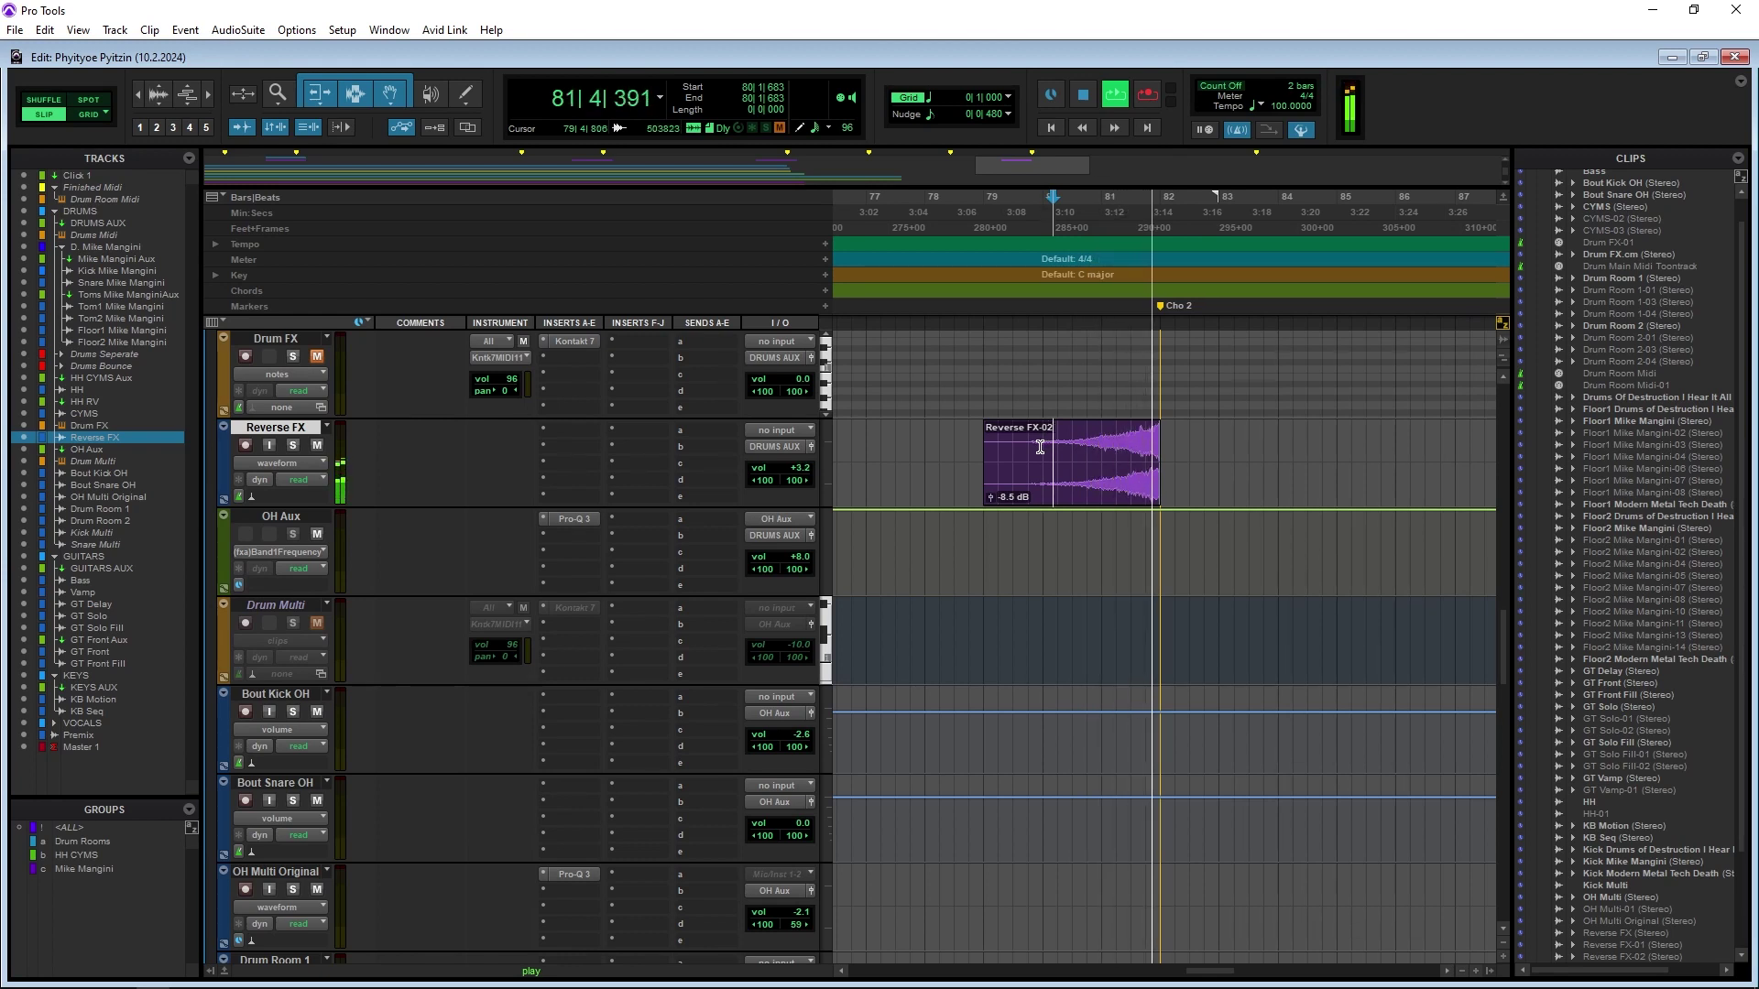
{"action": "key", "text": "space"}
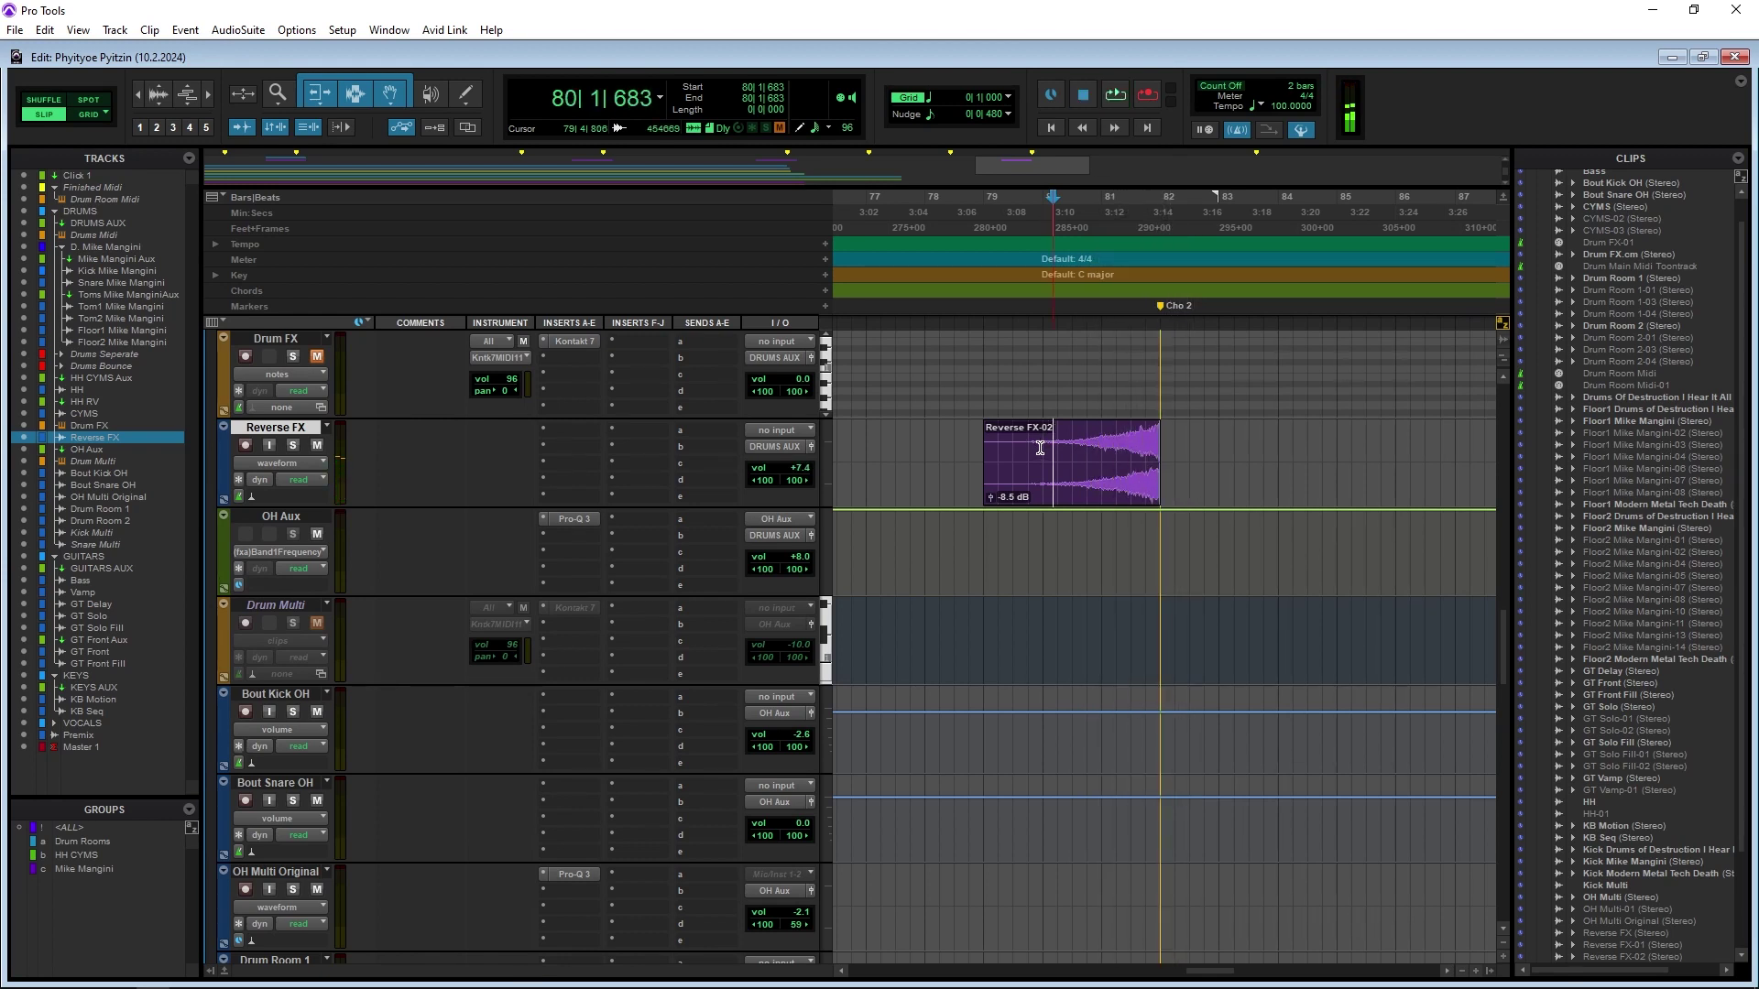
{"action": "key", "text": "space"}
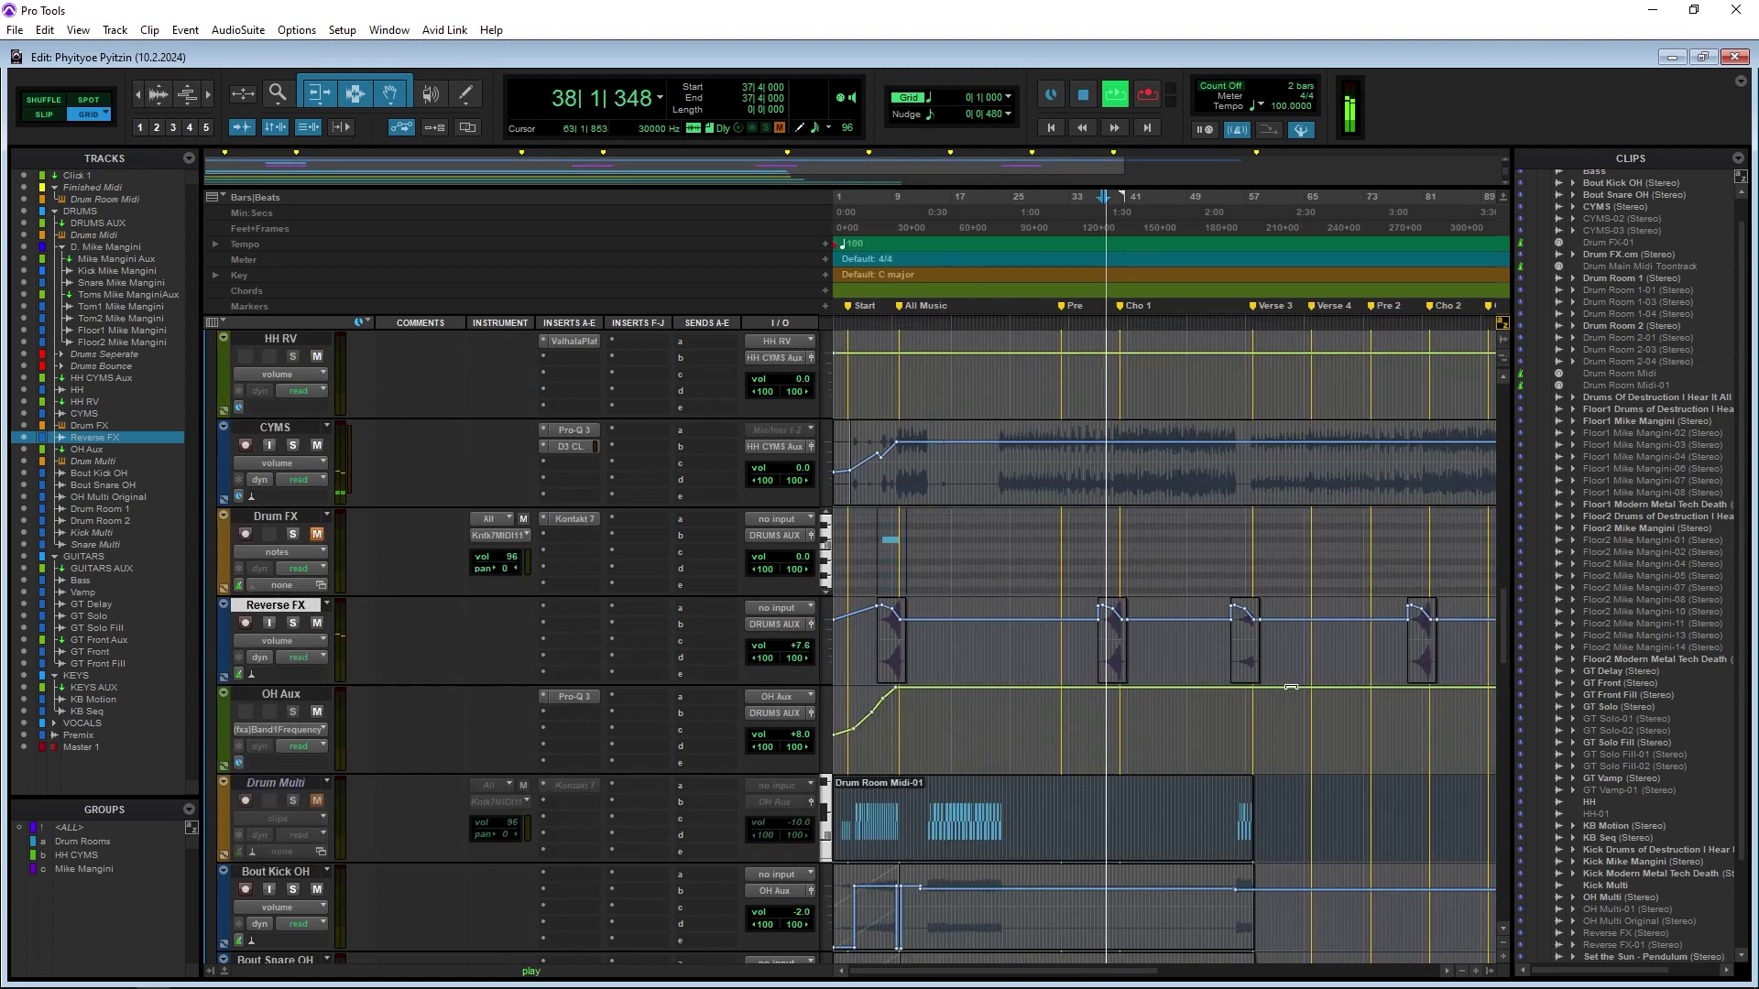
{"action": "left_click", "coordinate": [1234, 645]}
{"action": "key", "text": "ctrl+]"}
{"action": "key", "text": "ctrl+]"}
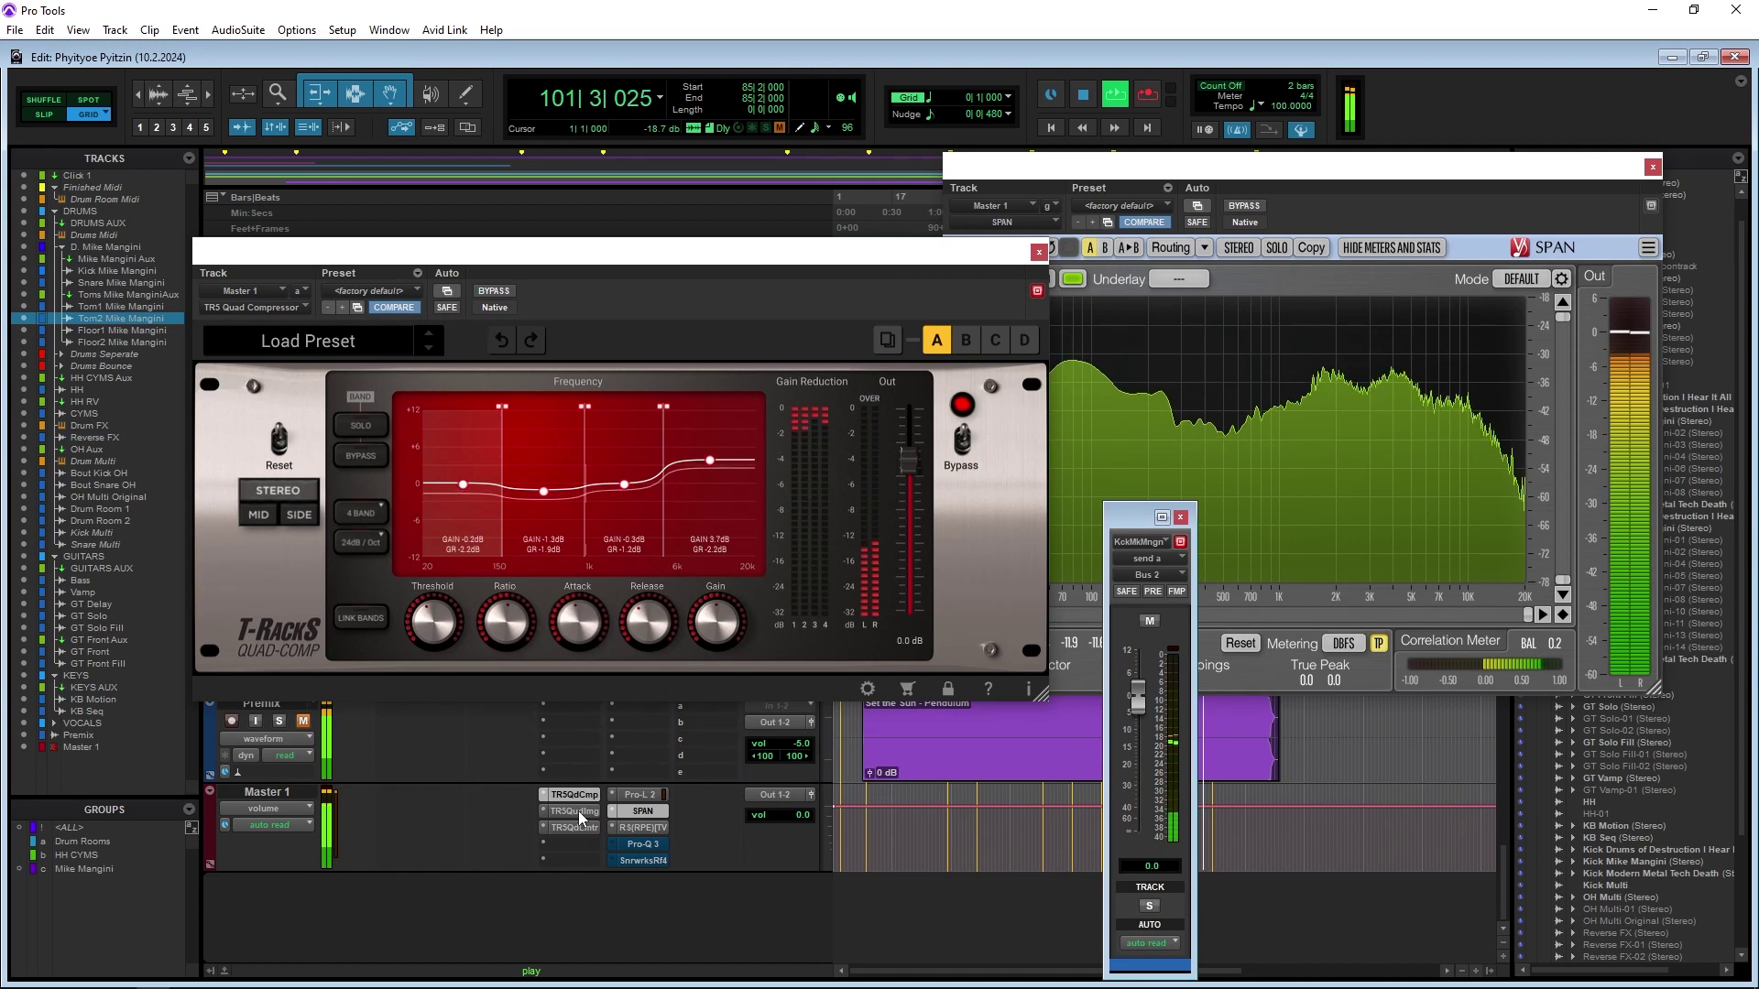
Open TR5 Quad Image on Master 1 and solo its lowest band while replaying from about bar 85
{"action": "left_click", "coordinate": [578, 811]}
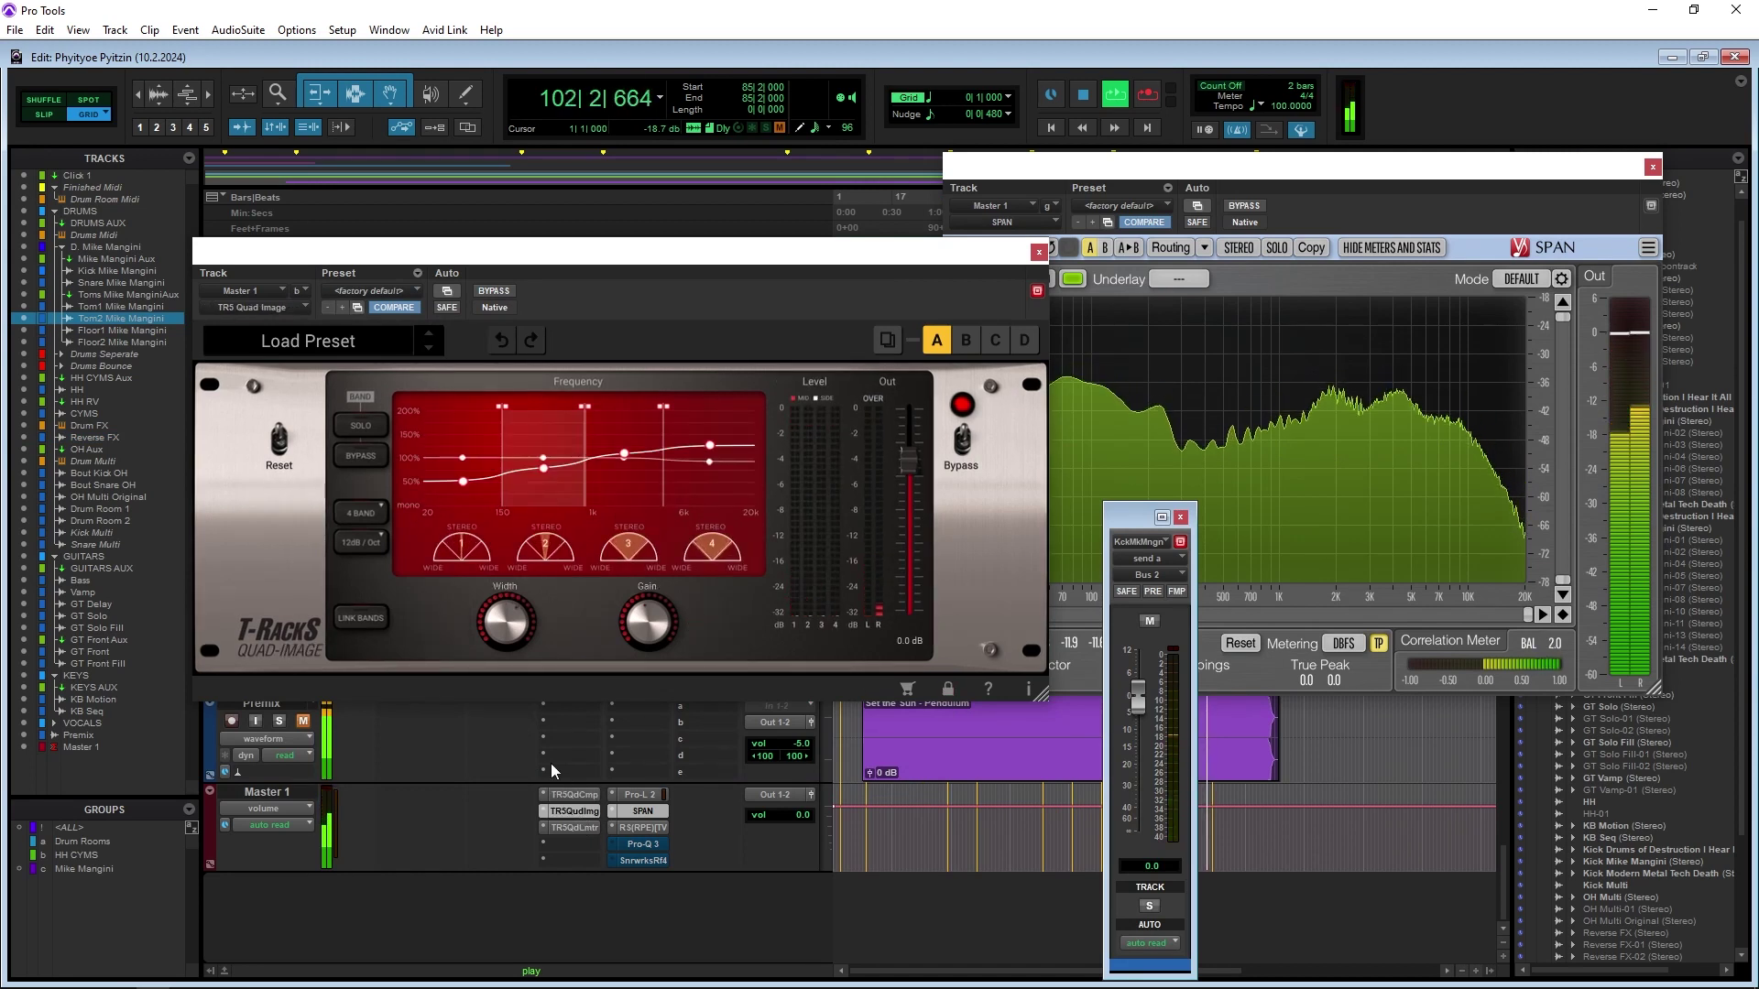
{"action": "left_click", "coordinate": [474, 427]}
{"action": "key", "text": "space"}
{"action": "key", "text": "space"}
{"action": "left_click", "coordinate": [355, 422]}
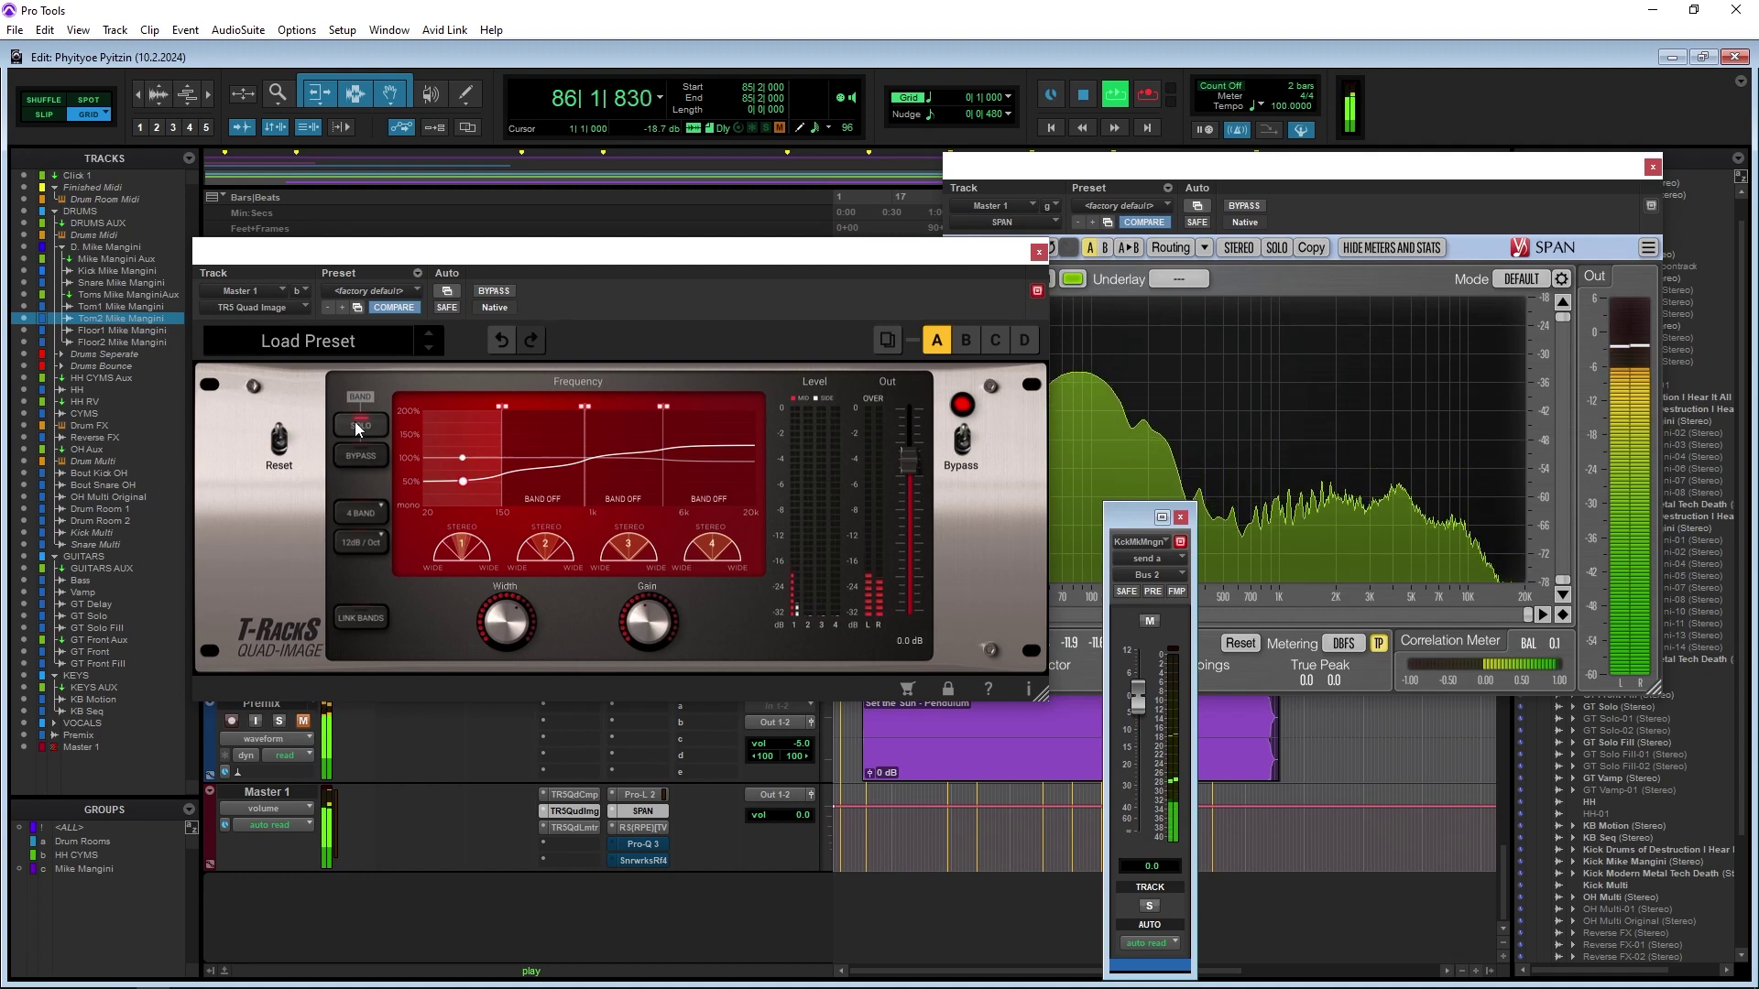
Compare the lowest band of TR5 Quad Image with and without bypass, and audition the other bands soloed one at a time
{"action": "left_click", "coordinate": [361, 454]}
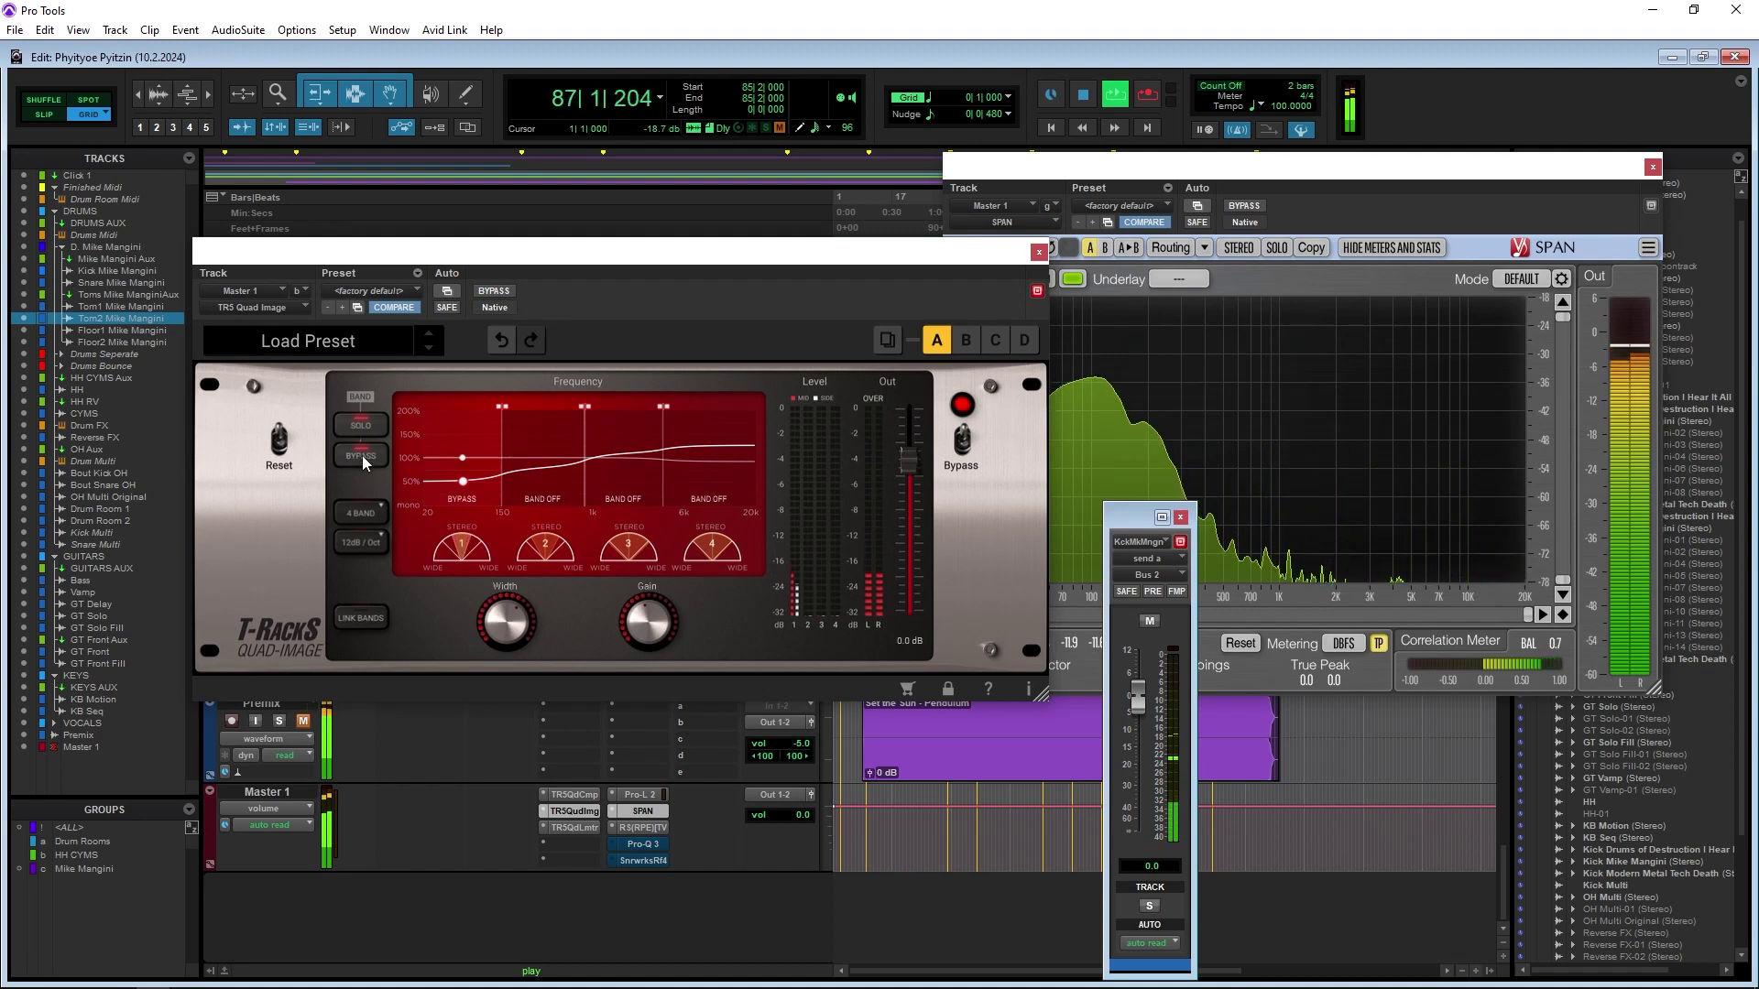
{"action": "left_click", "coordinate": [361, 454]}
{"action": "left_click", "coordinate": [555, 449]}
{"action": "left_click", "coordinate": [634, 446]}
{"action": "left_click", "coordinate": [690, 436]}
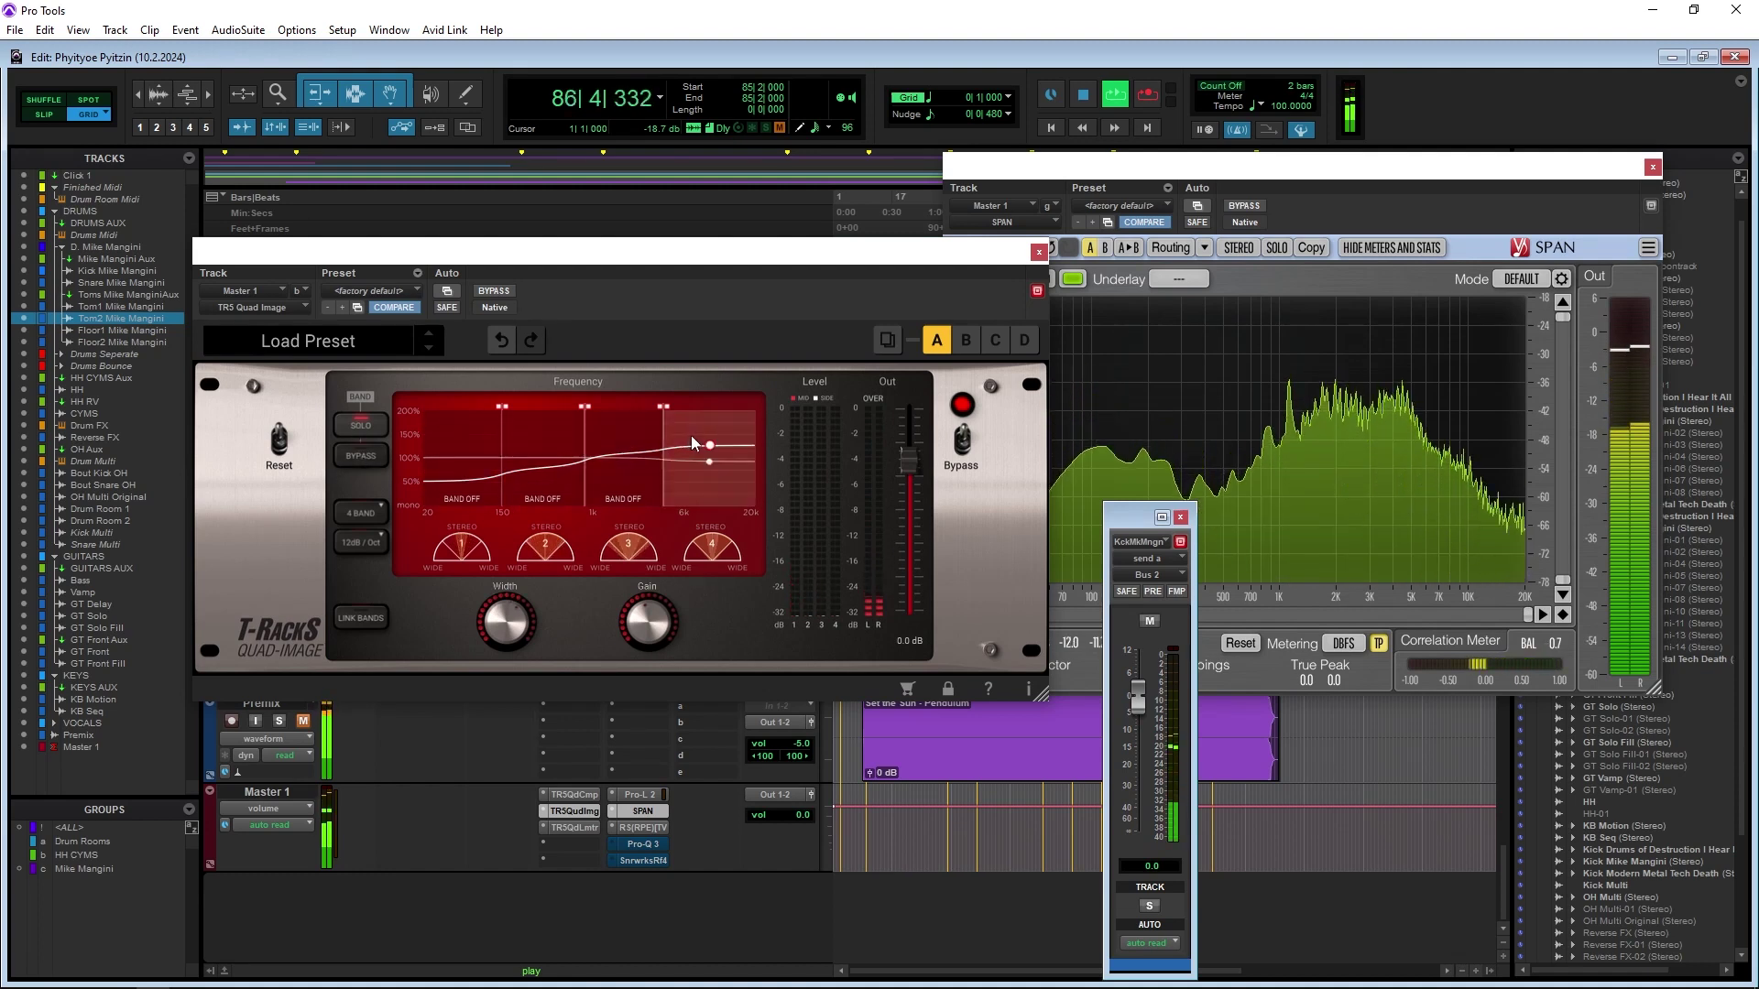
{"action": "left_click", "coordinate": [625, 433]}
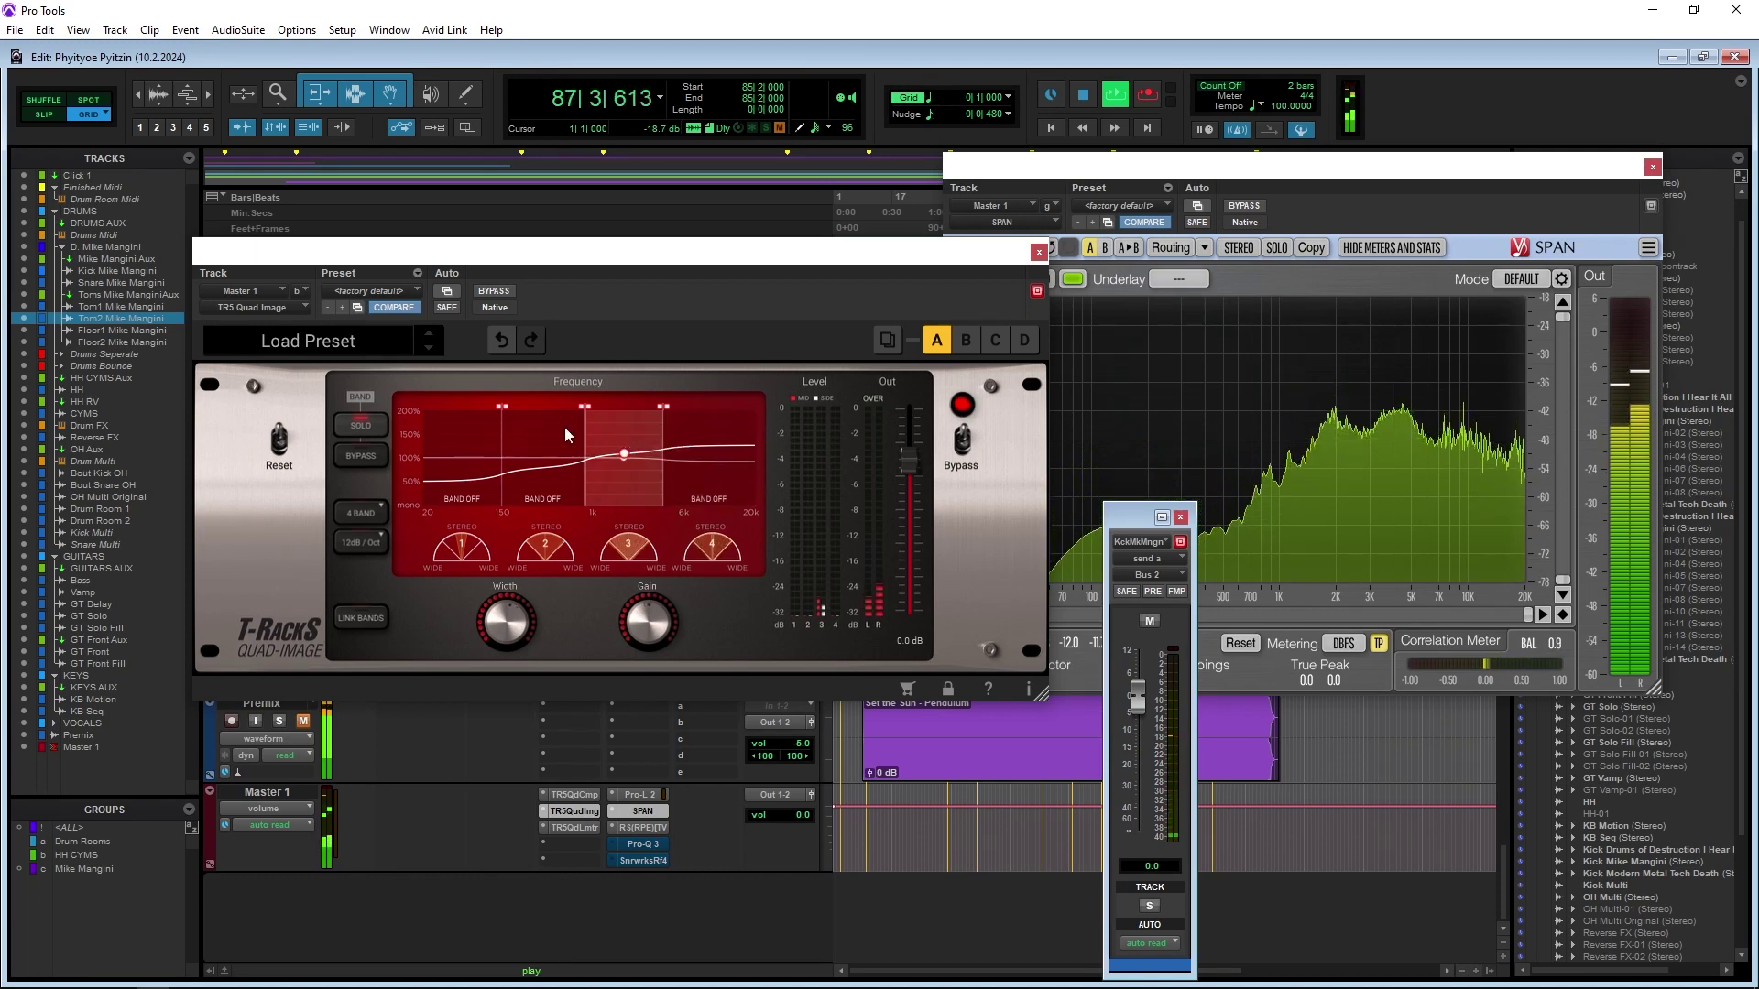
{"action": "left_click", "coordinate": [552, 429]}
{"action": "left_click", "coordinate": [608, 437]}
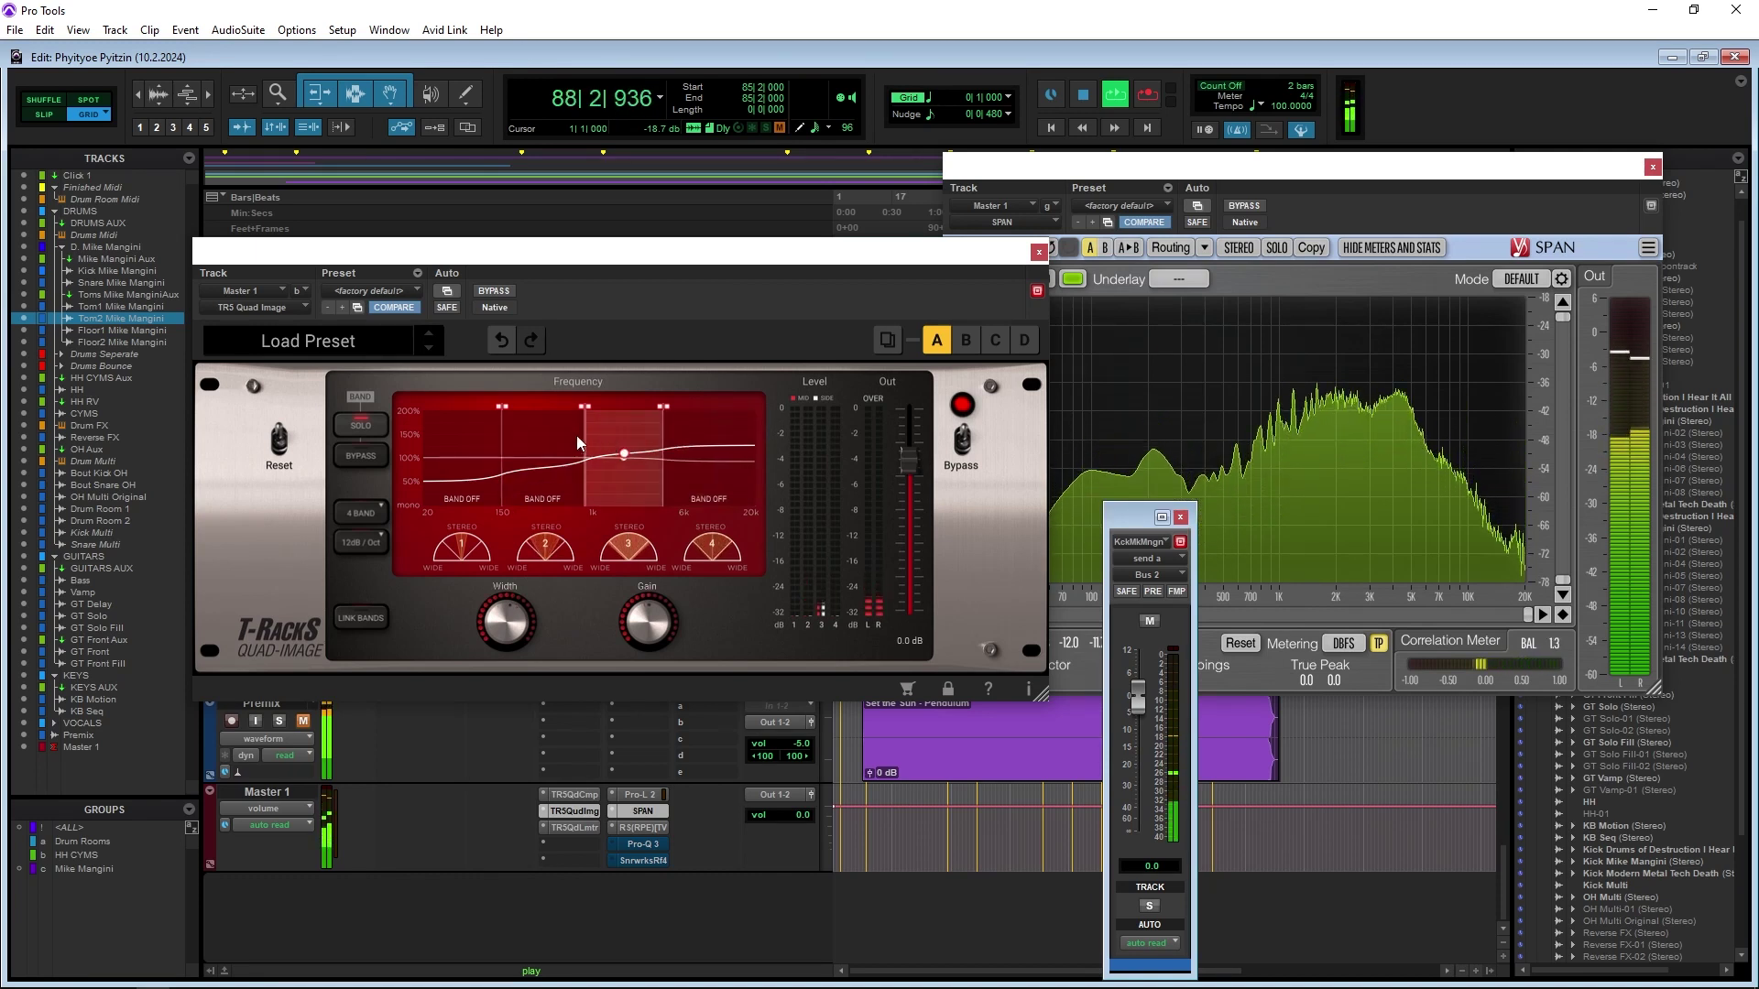
{"action": "left_click", "coordinate": [576, 437]}
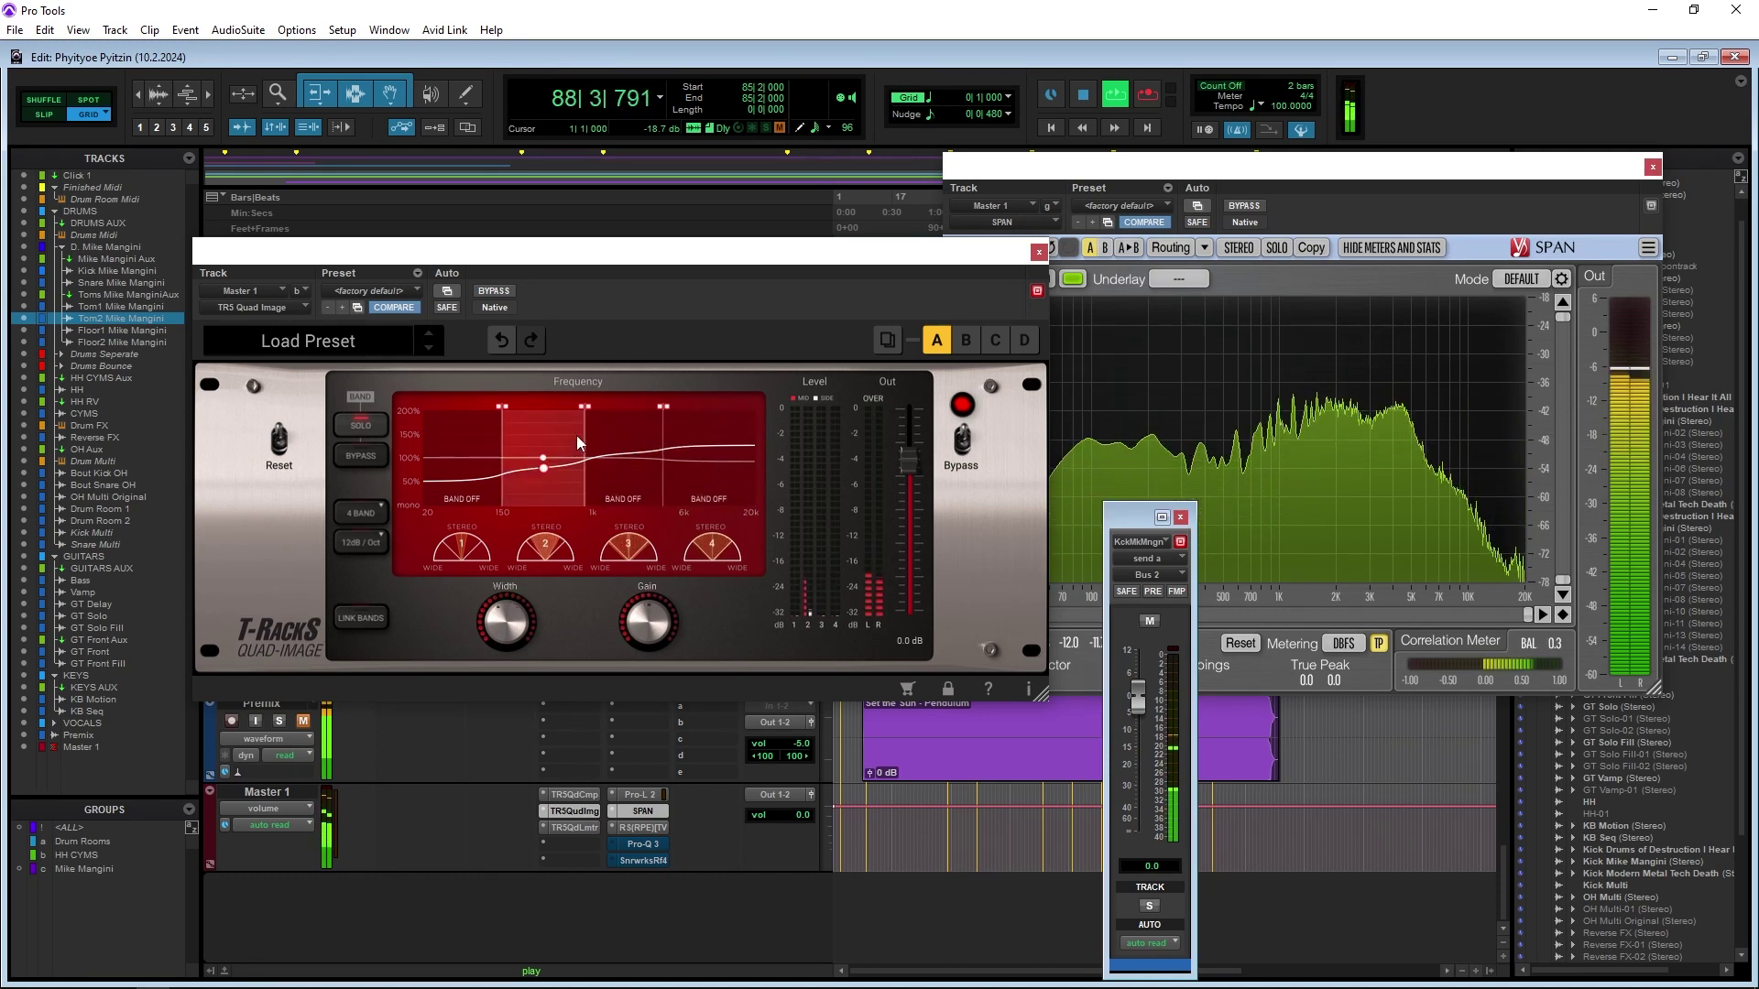
{"action": "left_click", "coordinate": [624, 429]}
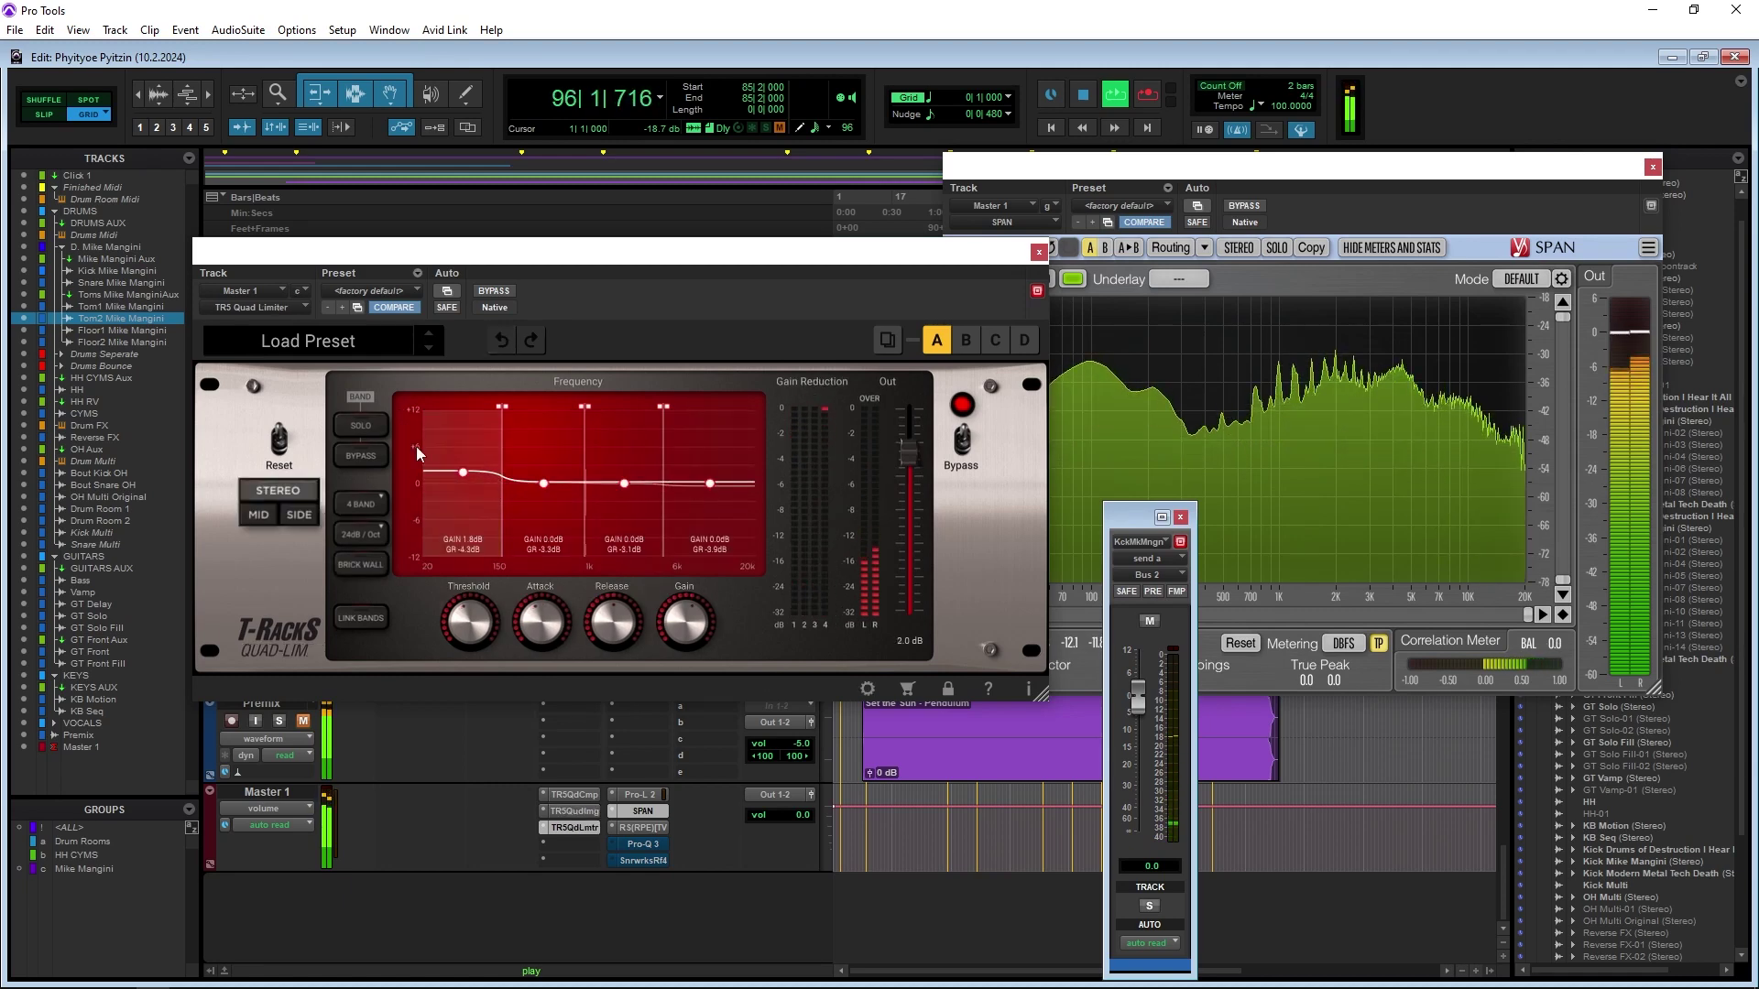
Audition the lowest band of TR5 Quad Limiter on Master 1 soloed, unsoloed and with its band bypass toggled
{"action": "left_click", "coordinate": [364, 430]}
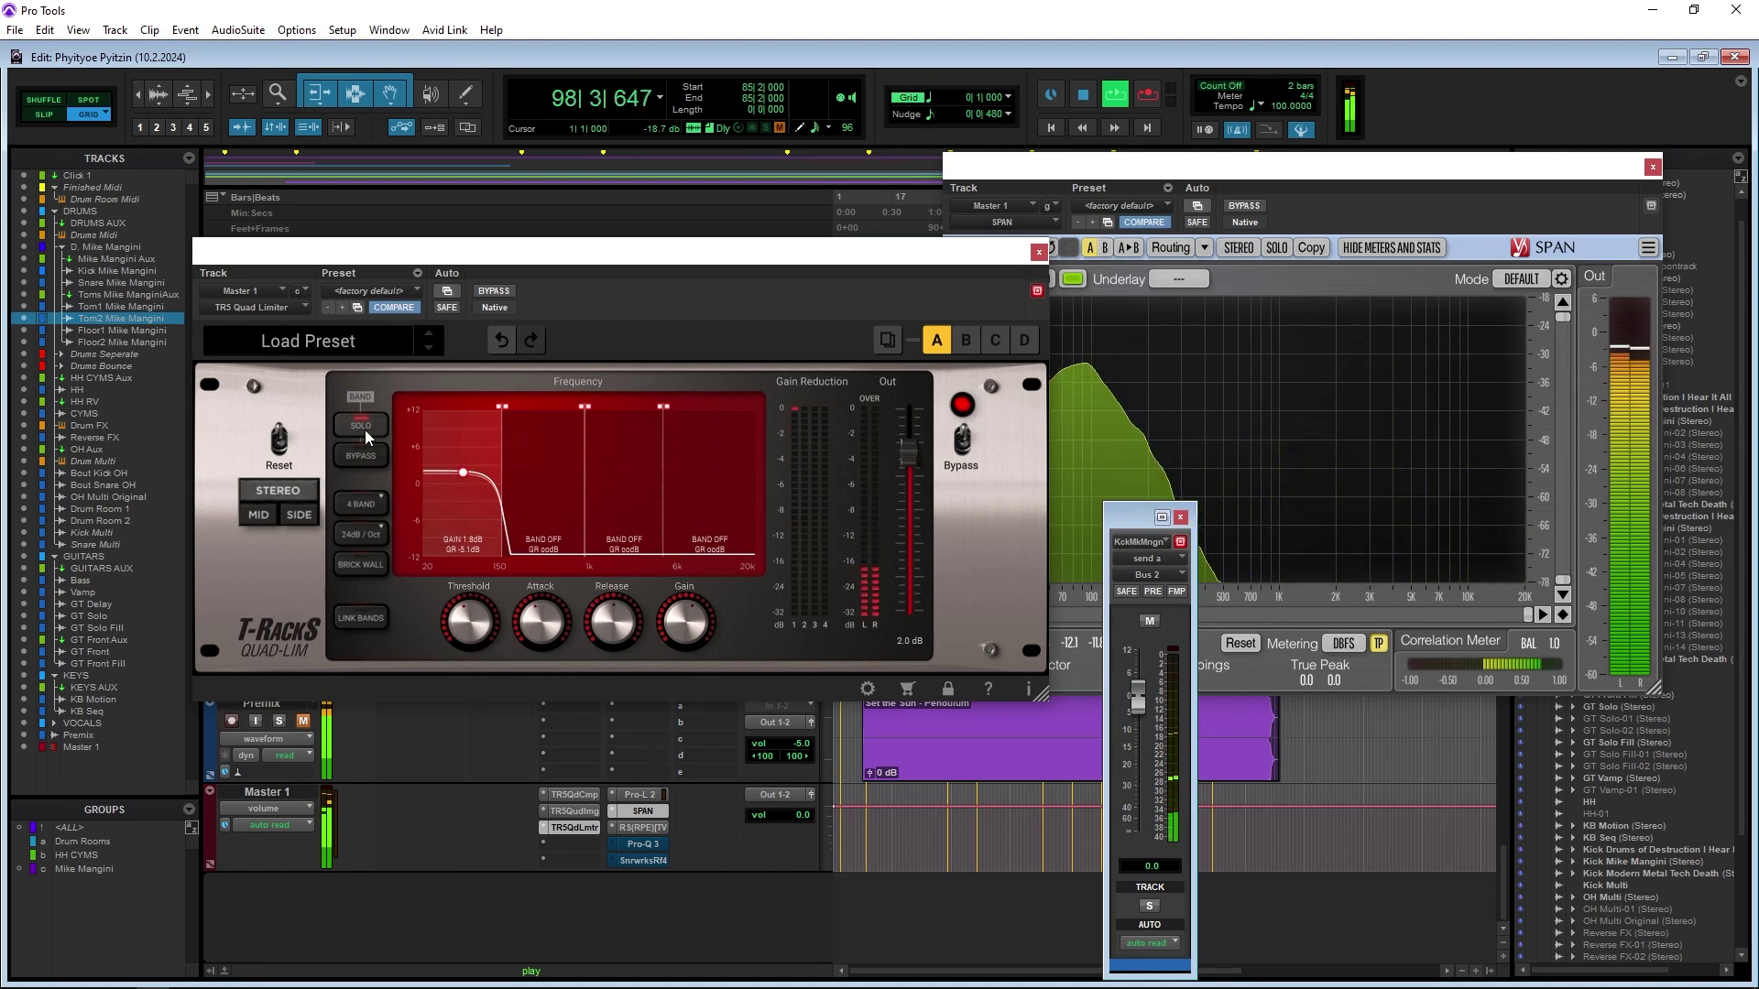
{"action": "left_click", "coordinate": [365, 430]}
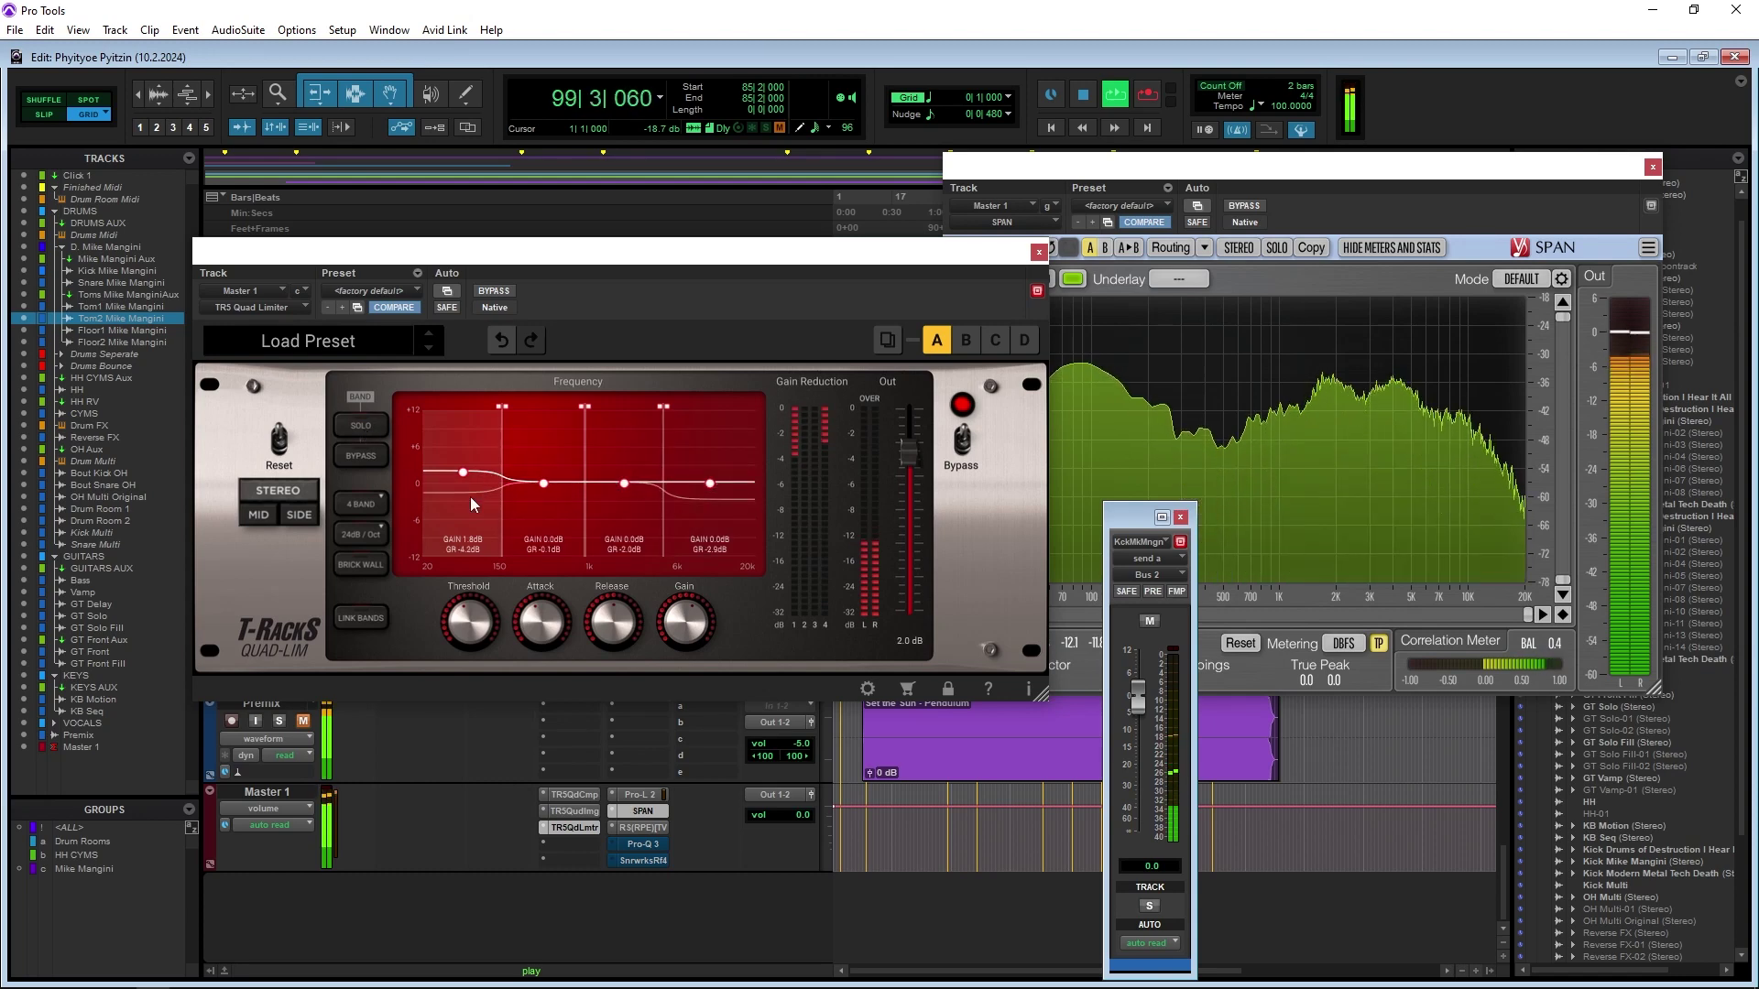
{"action": "left_click", "coordinate": [365, 461]}
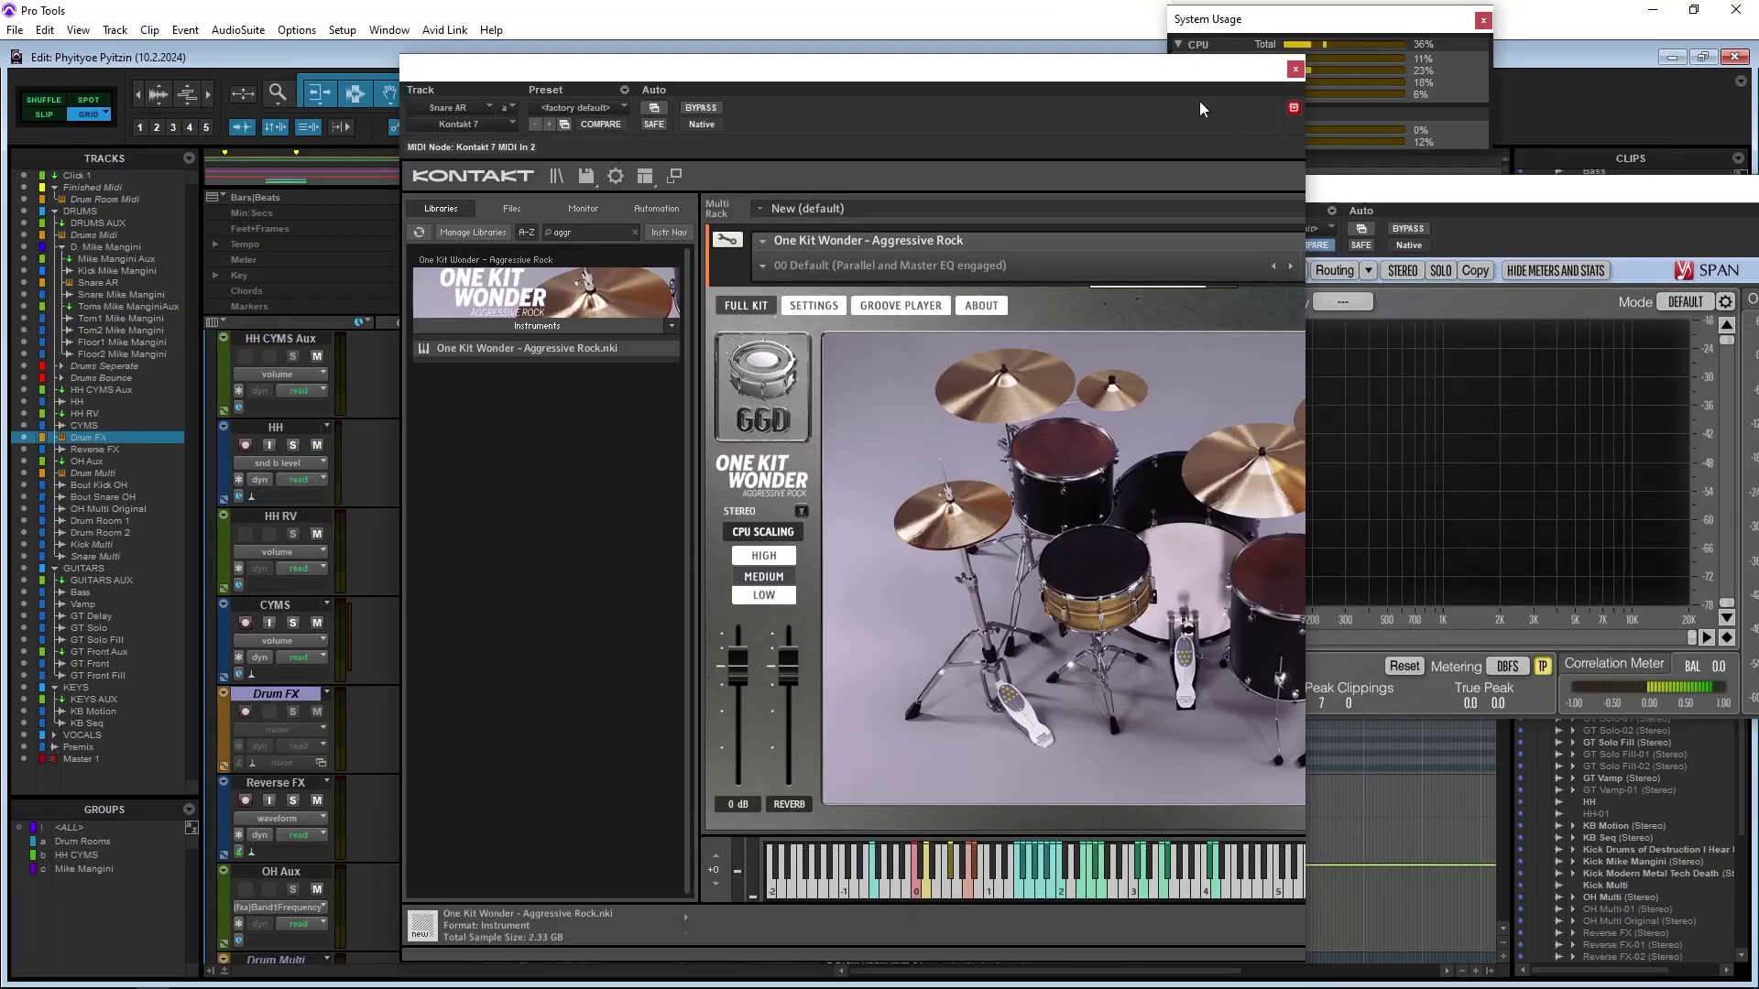
Restore Kontakt 7's full rack view on Snare AR and audition the One Kit Wonder - Aggressive Rock snare drum
{"action": "left_click_drag", "start_coordinate": [1187, 81], "coordinate": [1156, 84]}
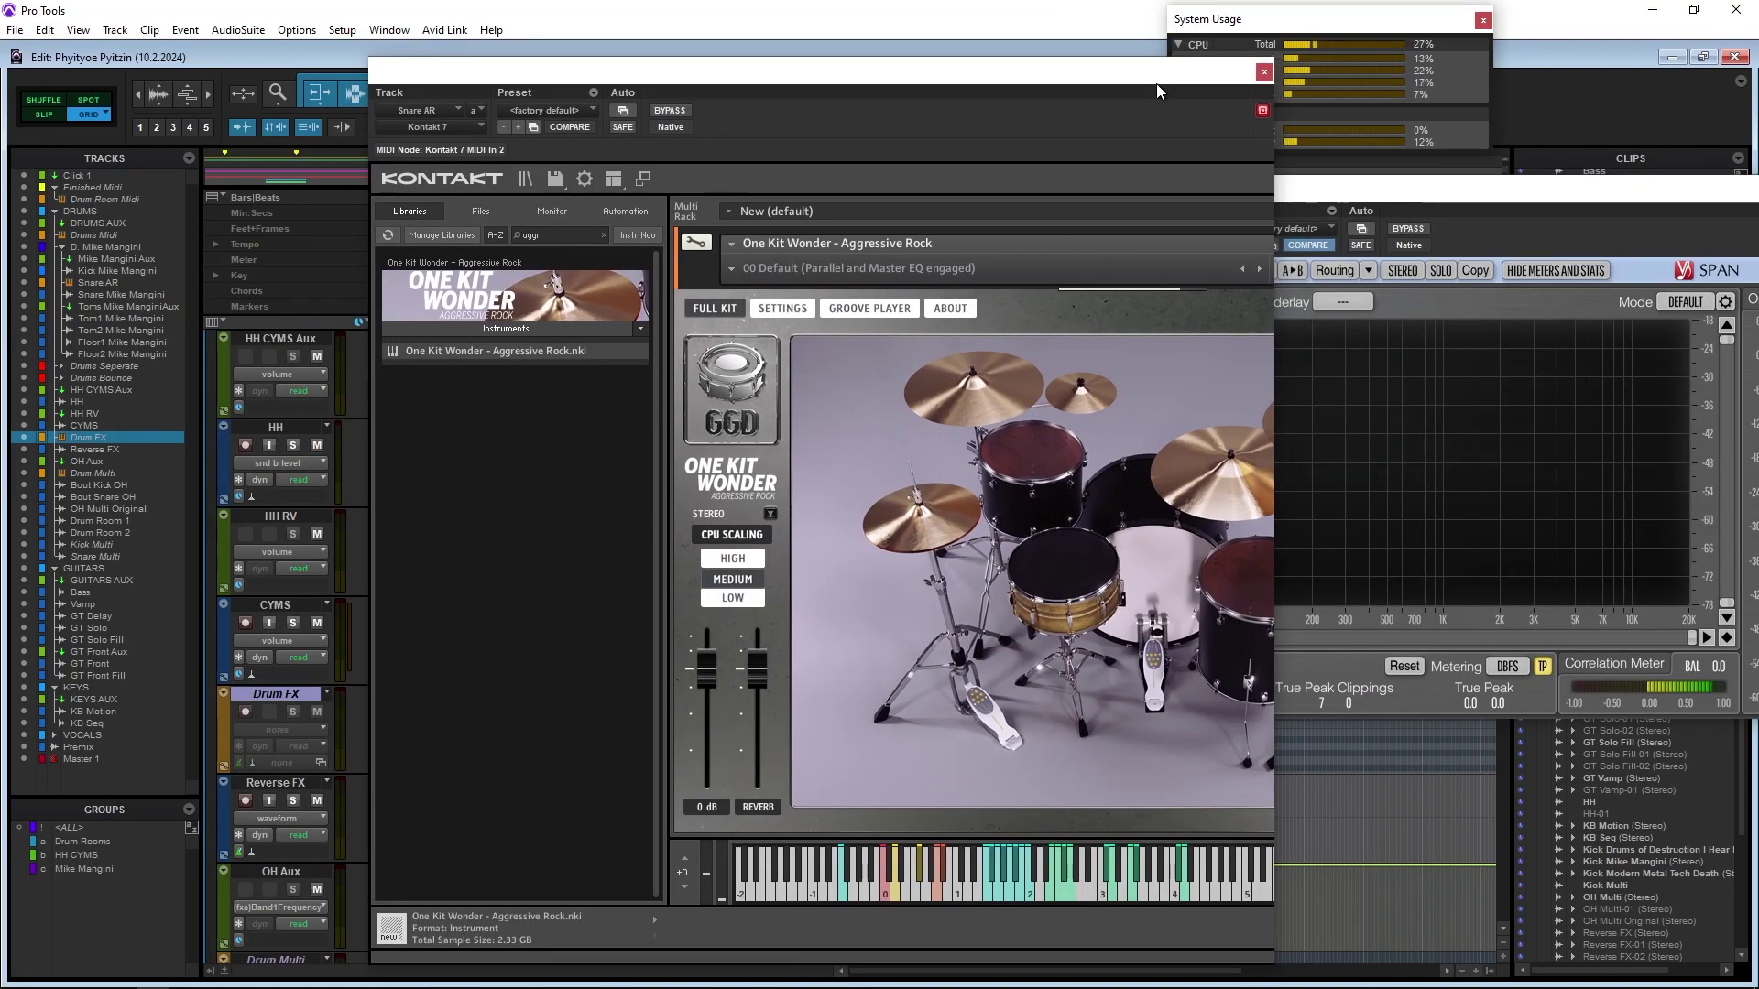
{"action": "left_click", "coordinate": [644, 181]}
{"action": "left_click", "coordinate": [643, 181]}
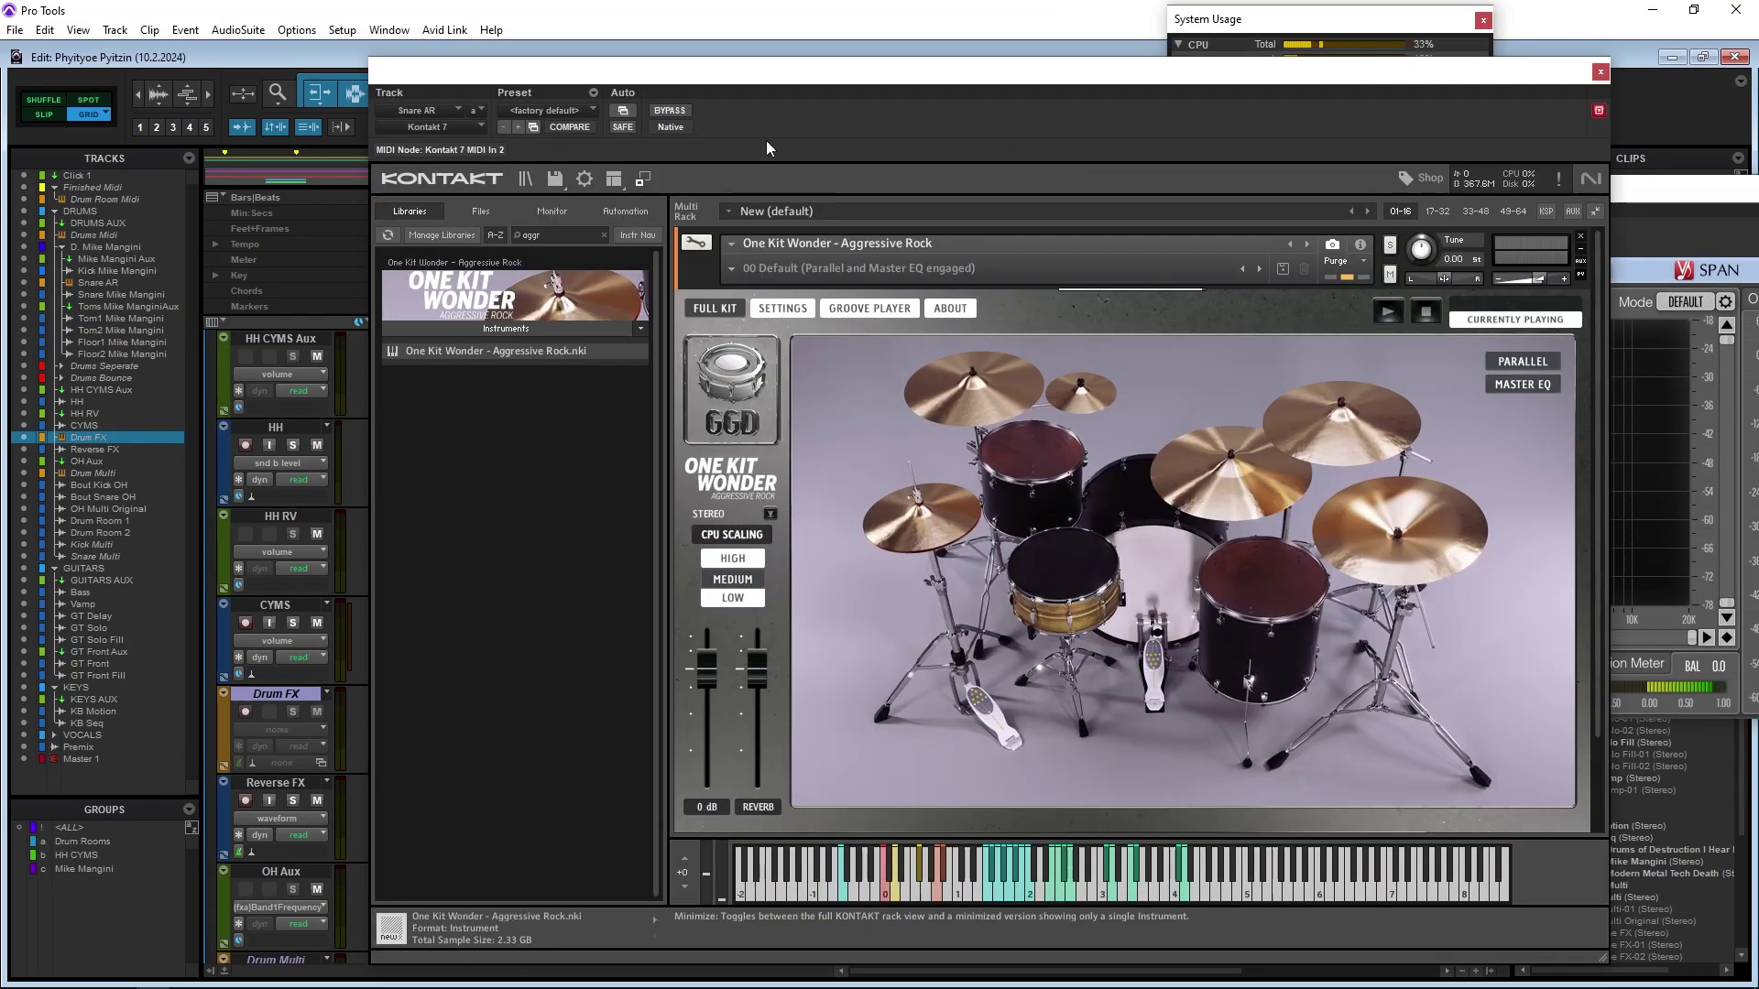
{"action": "left_click_drag", "start_coordinate": [1015, 80], "coordinate": [922, 59]}
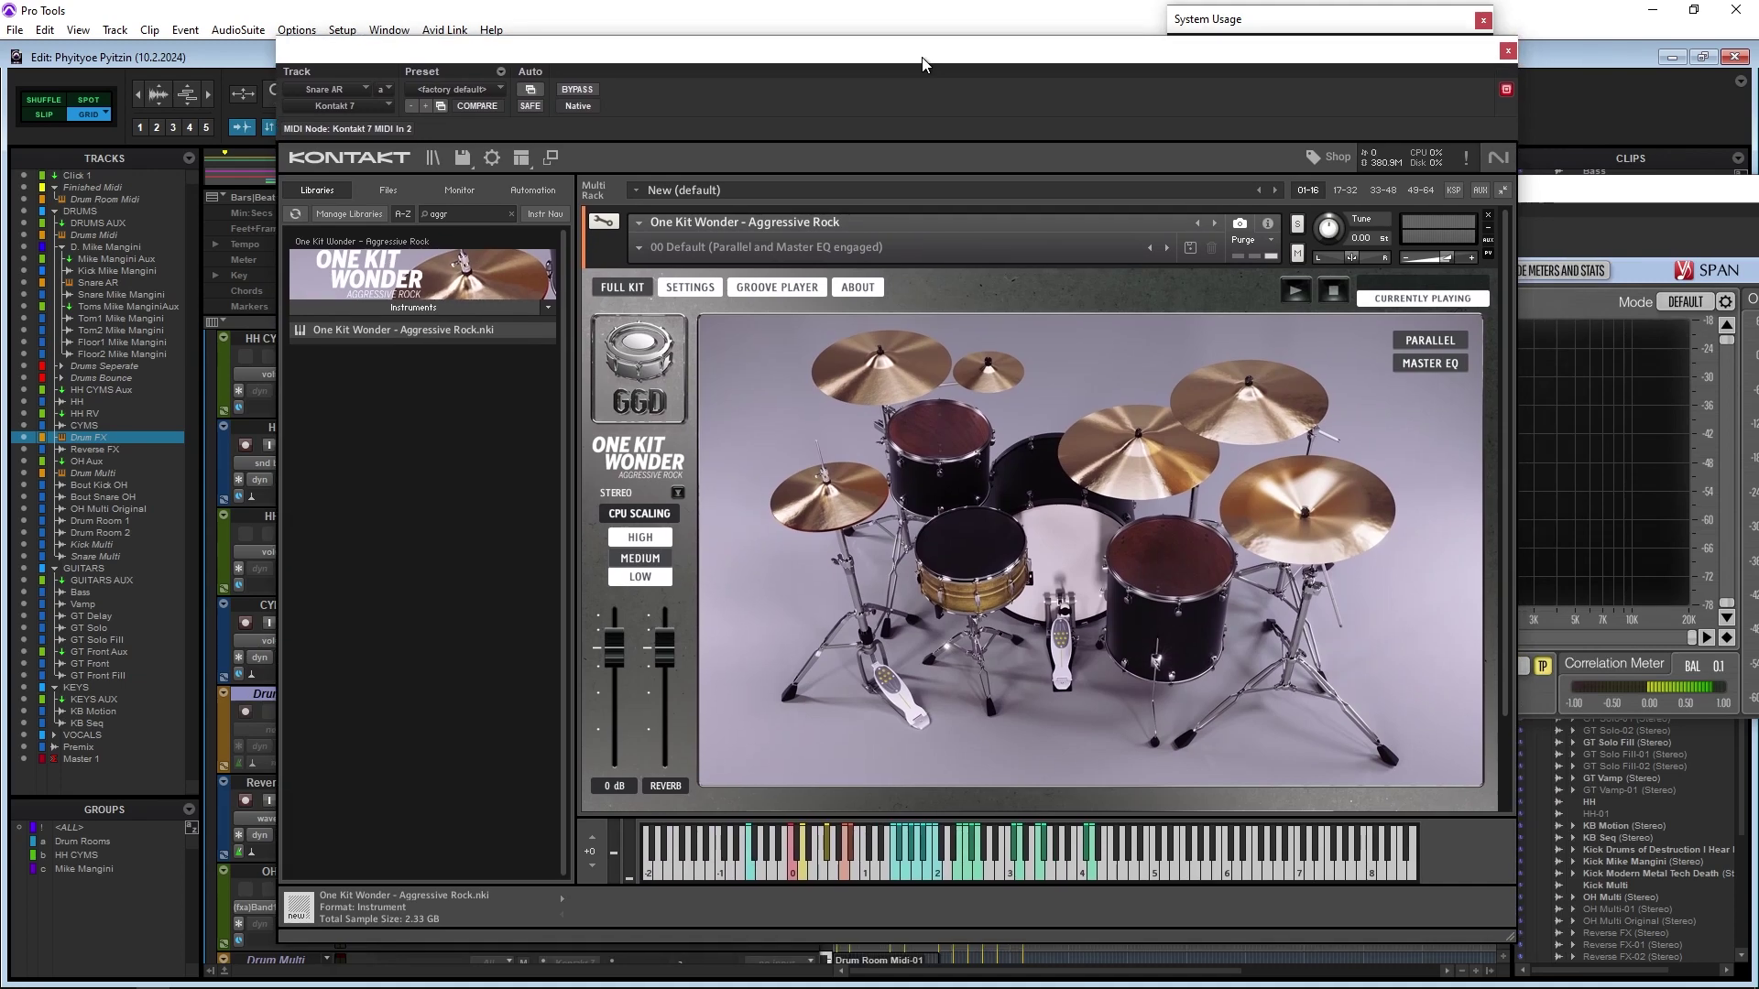
{"action": "left_click", "coordinate": [978, 525]}
{"action": "left_click", "coordinate": [969, 540]}
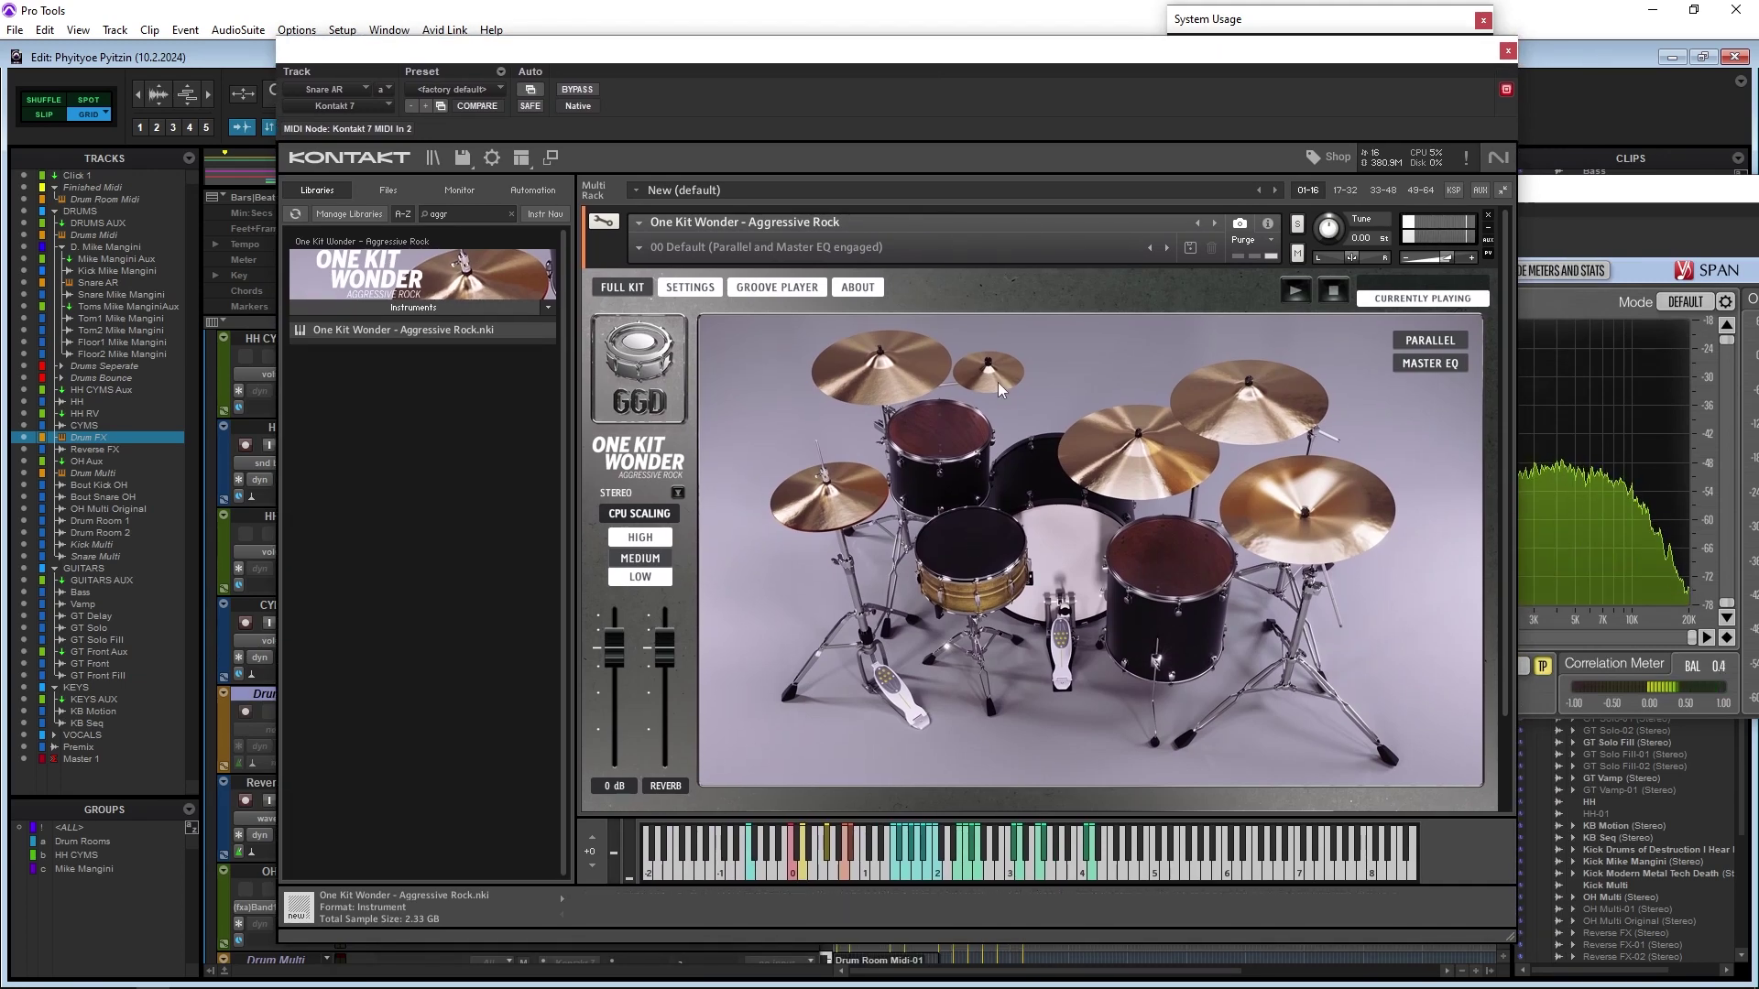
Show the Snare AR track beside the Kontakt 7 window and examine its armed input, insert and output routing
{"action": "left_click_drag", "start_coordinate": [935, 56], "coordinate": [1536, 92]}
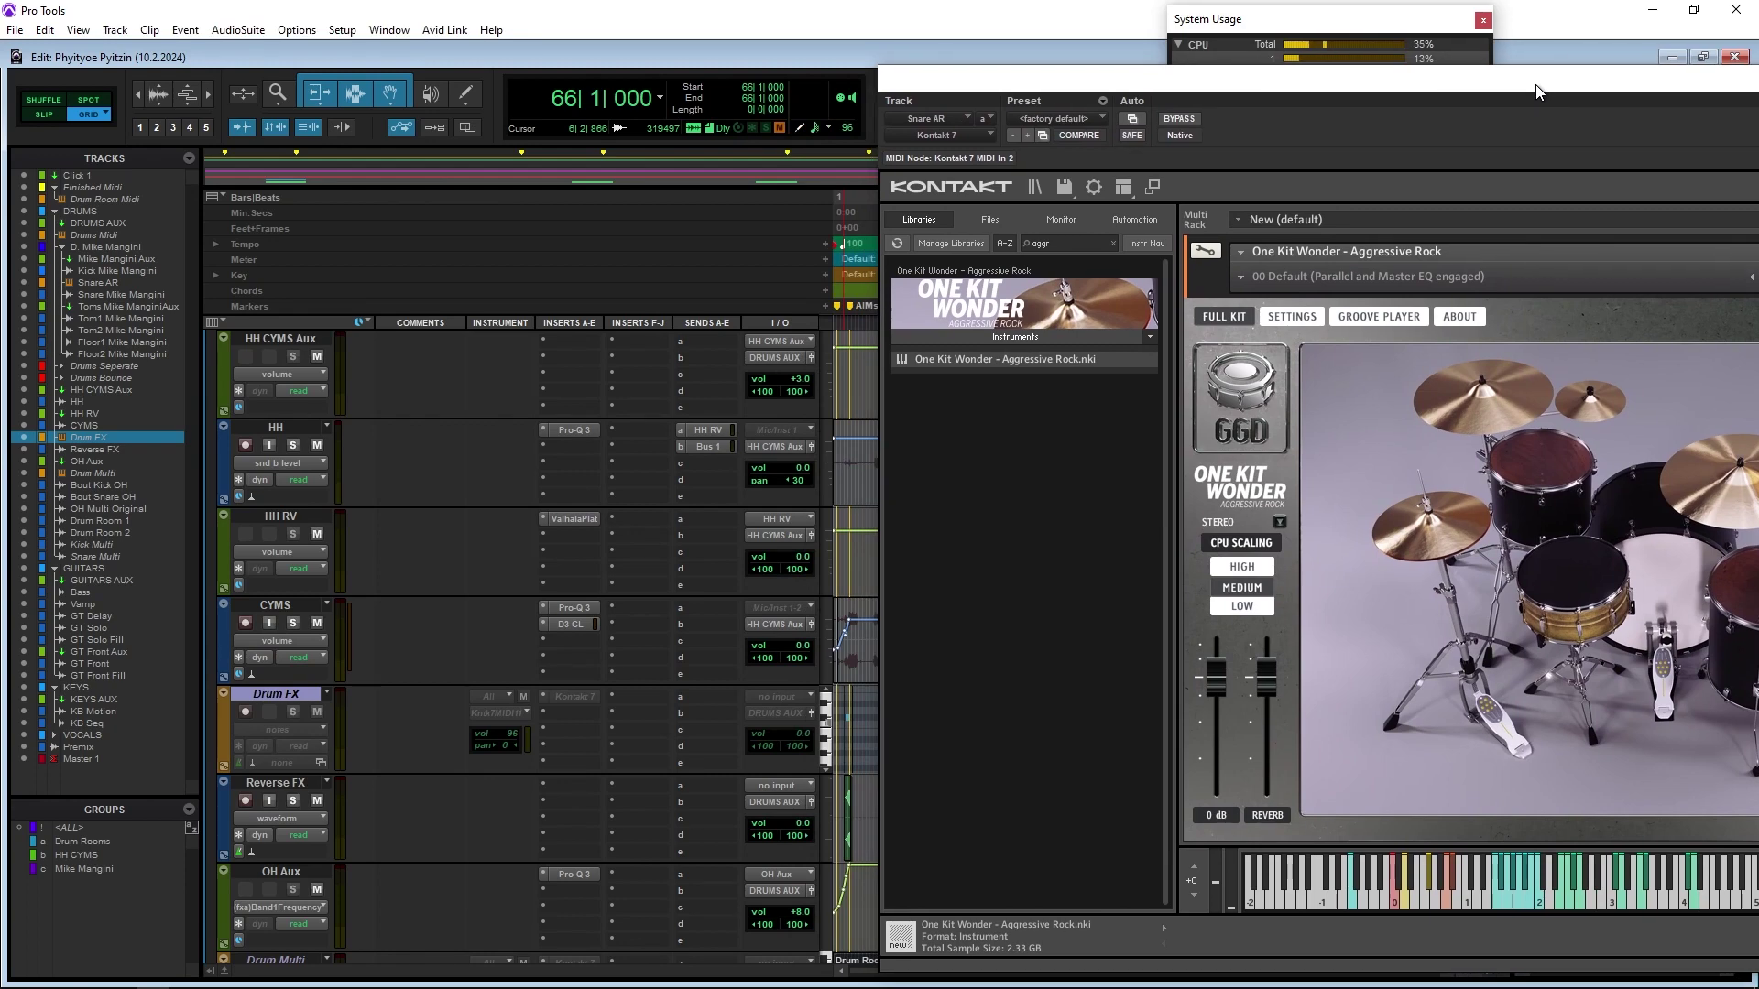
{"action": "left_click_drag", "start_coordinate": [1339, 96], "coordinate": [824, 87]}
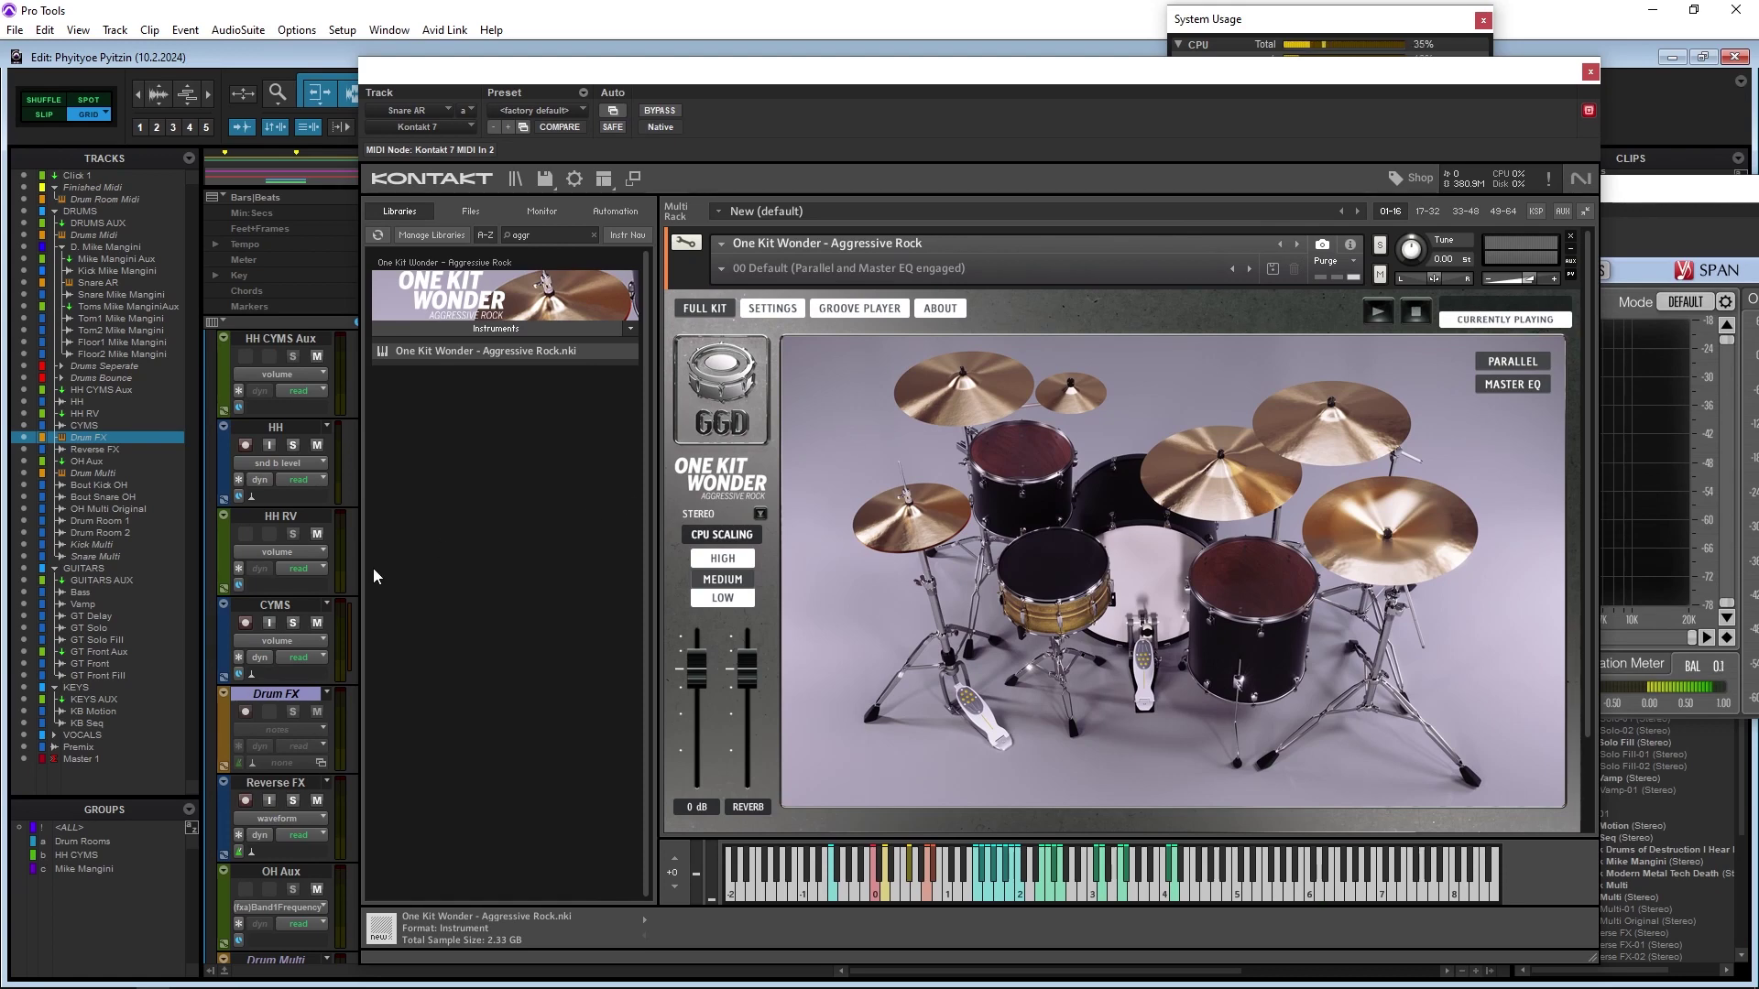
{"action": "scroll", "coordinate": [286, 551], "scroll_direction": "up", "scroll_amount": 10}
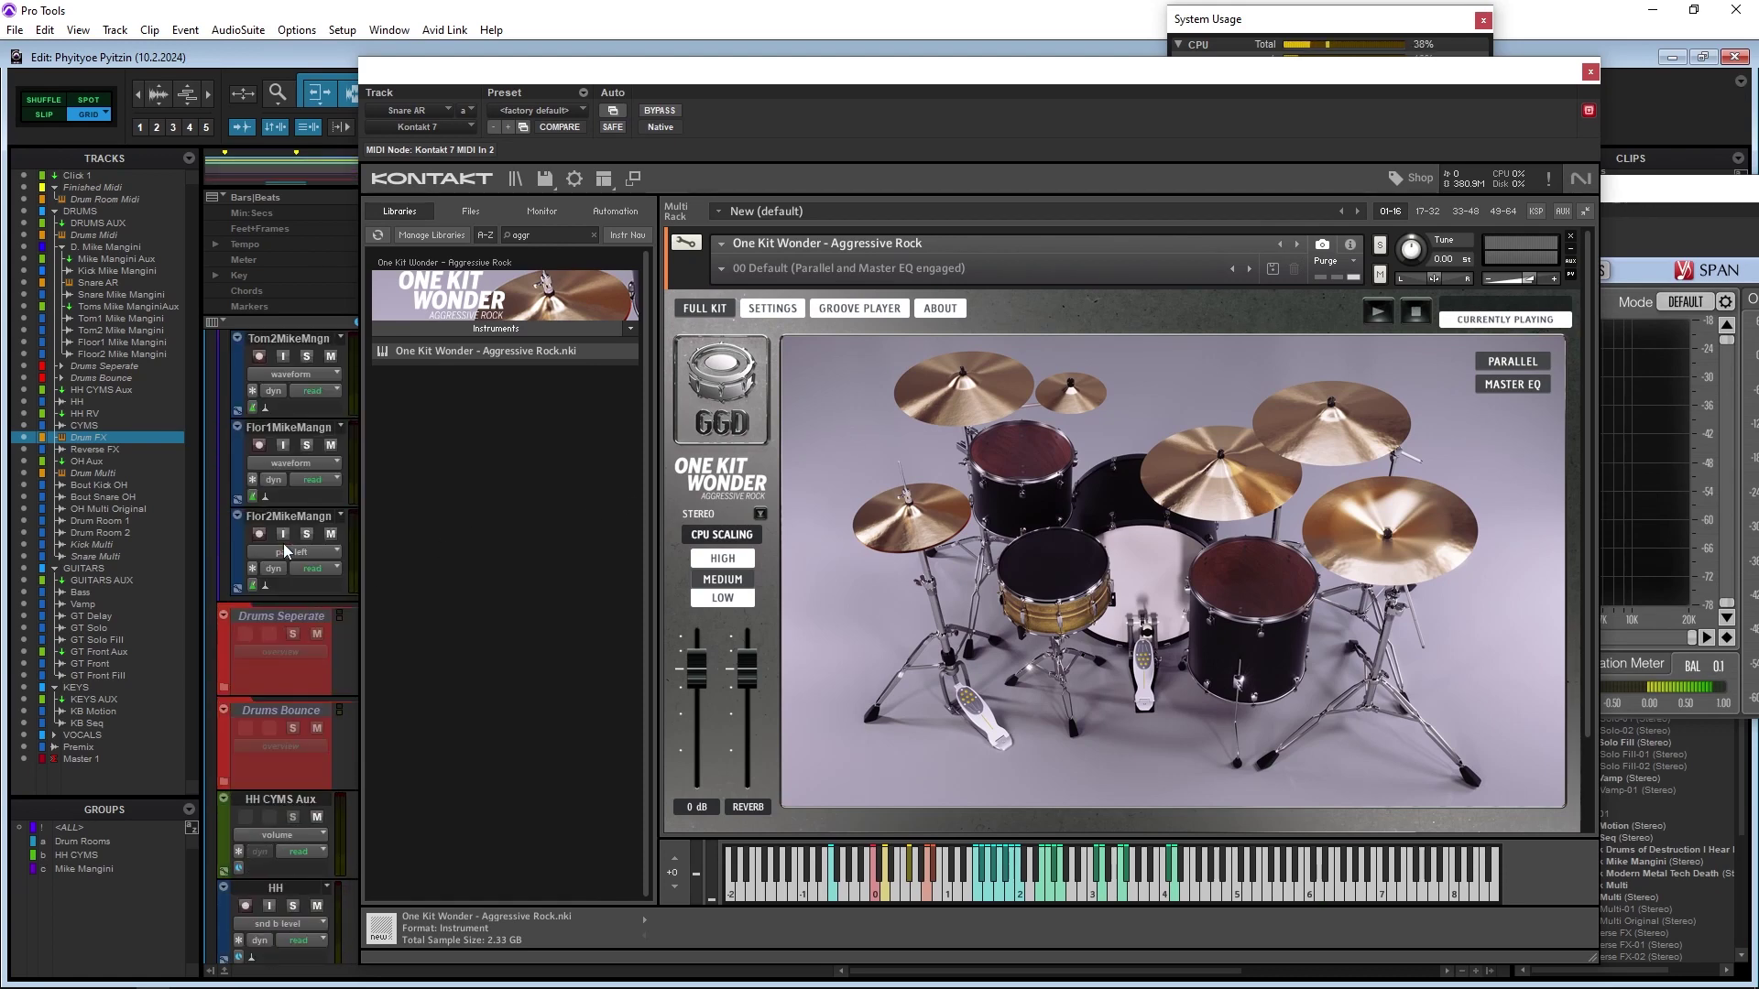
{"action": "scroll", "coordinate": [286, 550], "scroll_direction": "up", "scroll_amount": 3}
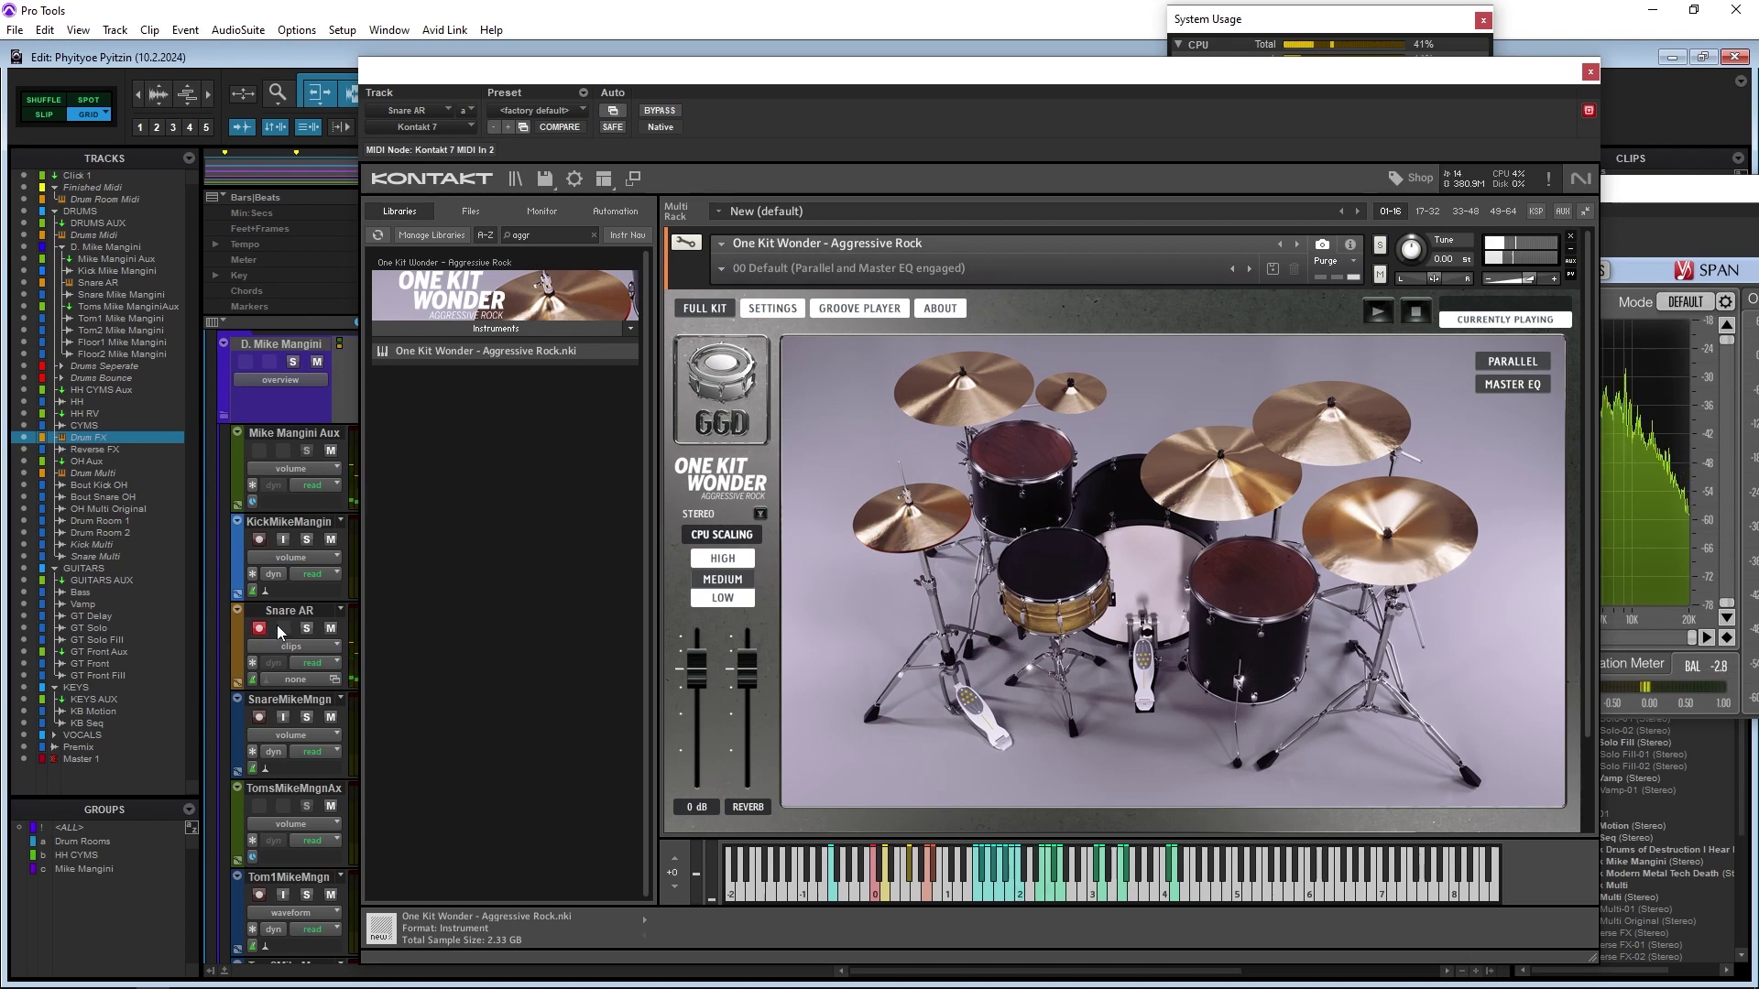
{"action": "left_click", "coordinate": [281, 632]}
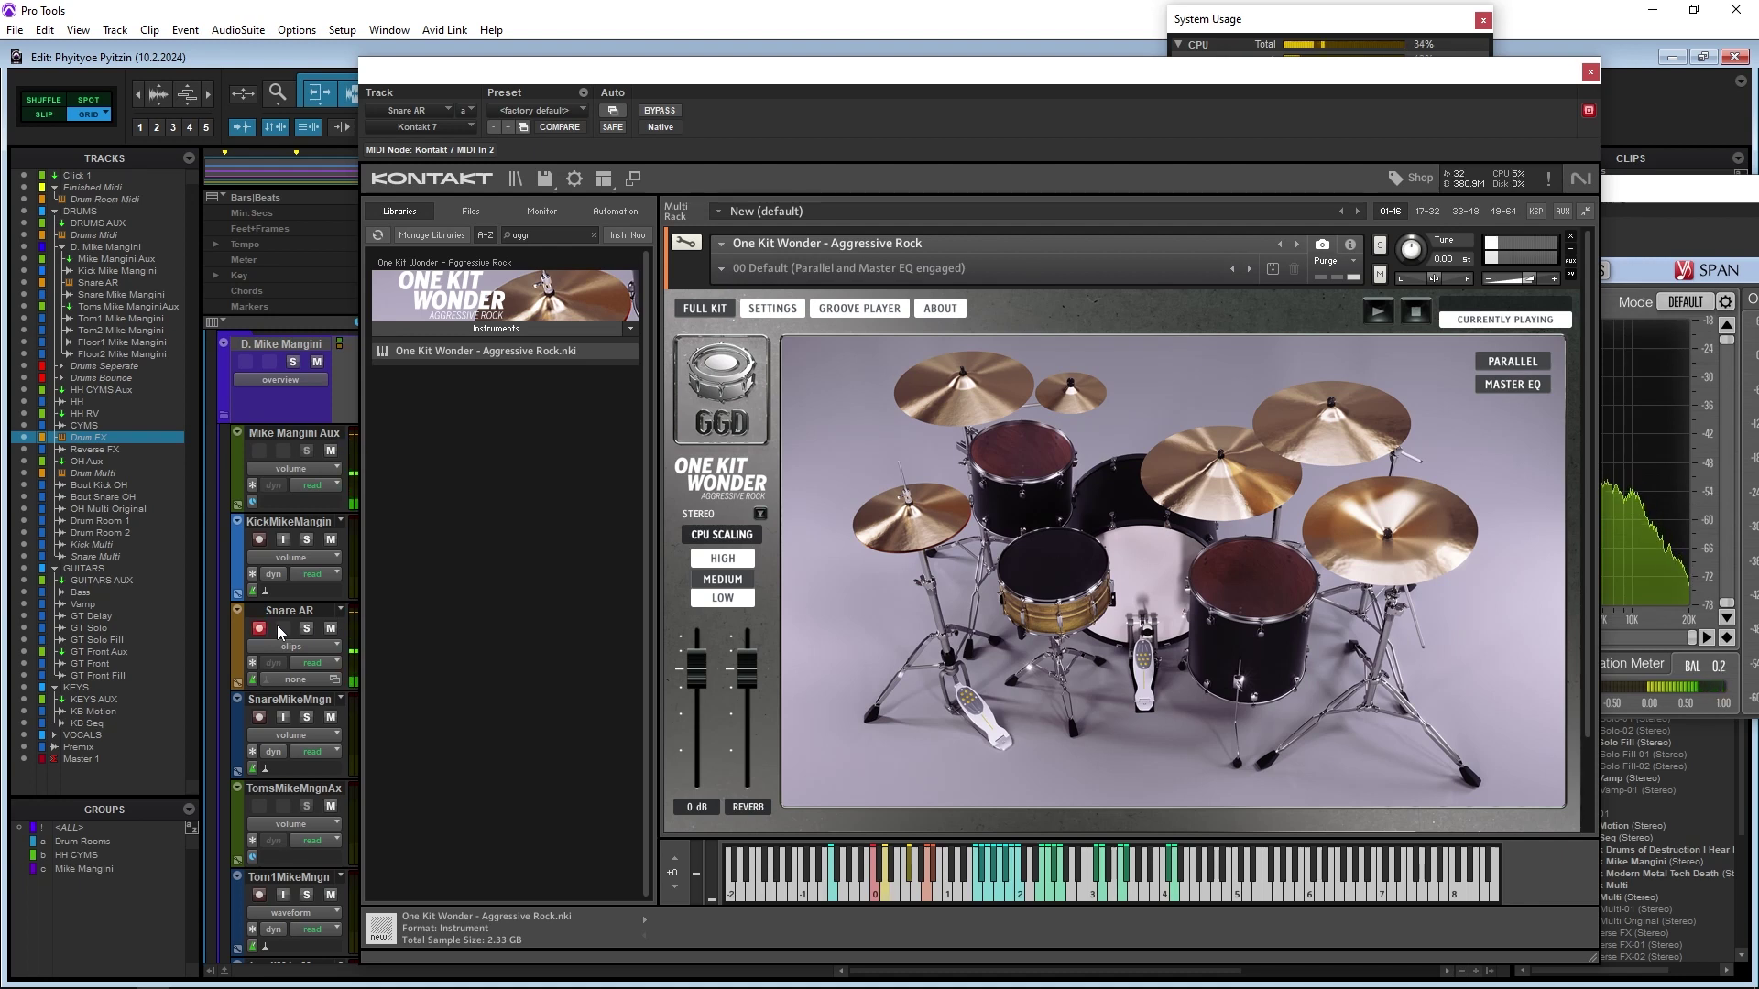
{"action": "left_click_drag", "start_coordinate": [1527, 279], "coordinate": [1518, 286]}
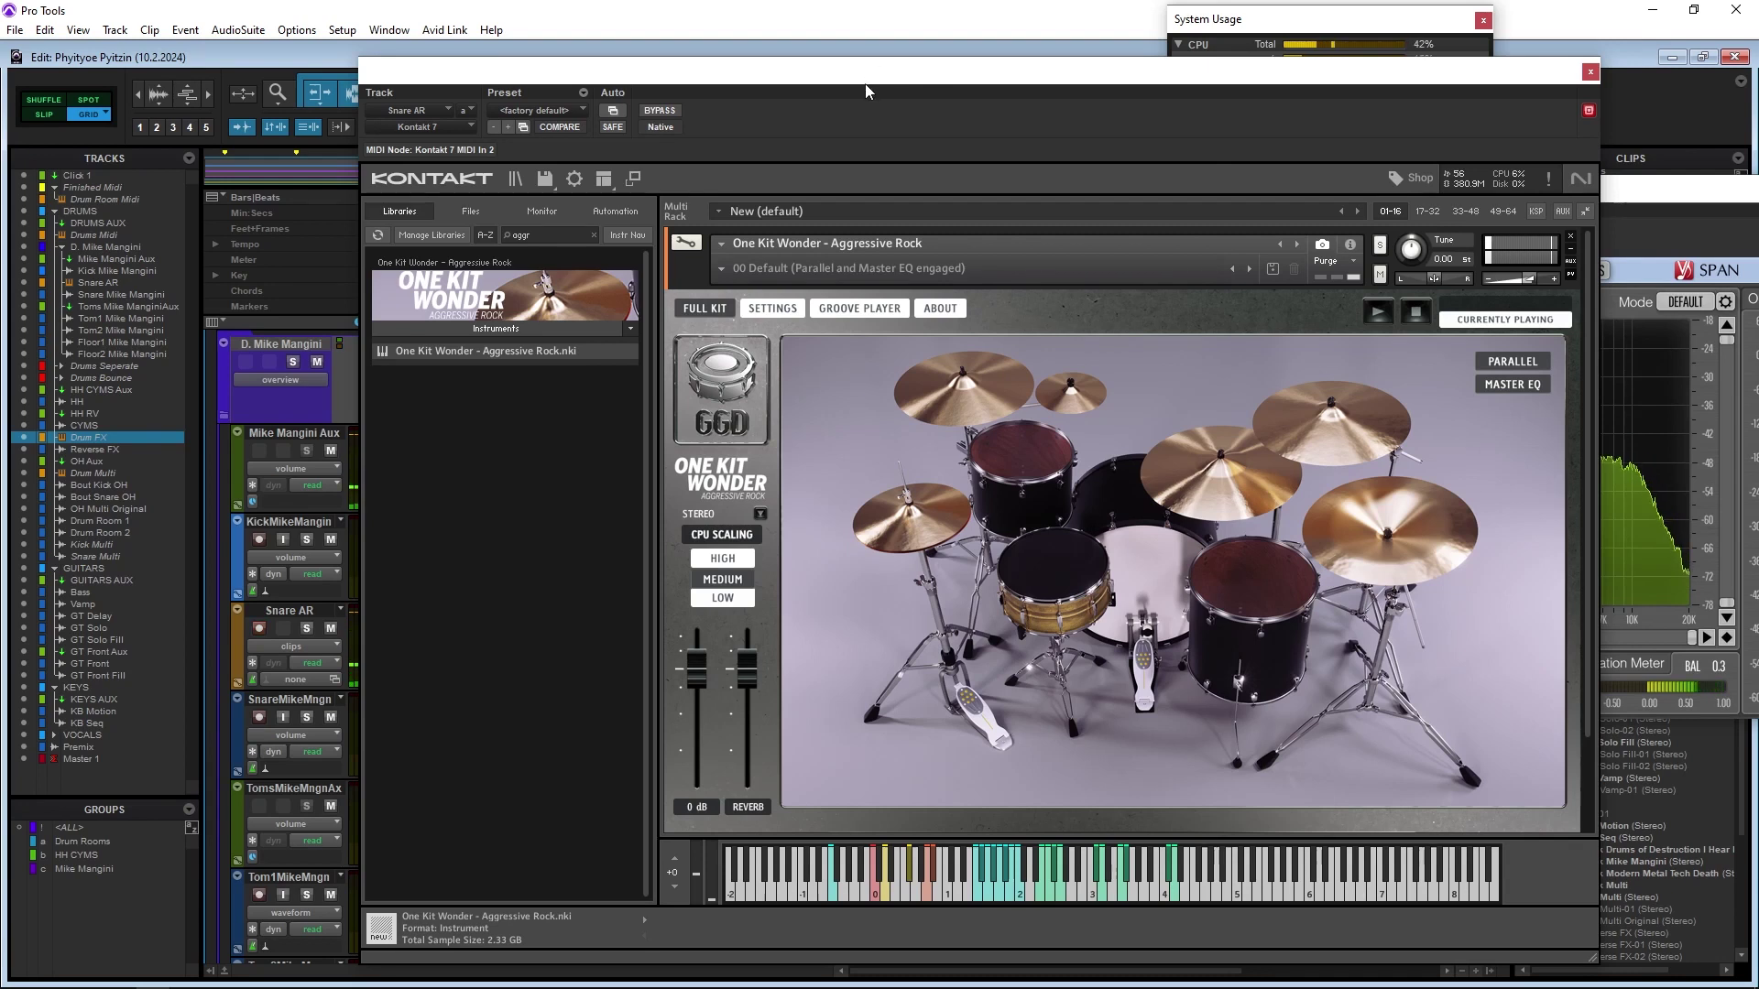
{"action": "left_click_drag", "start_coordinate": [865, 91], "coordinate": [1364, 79]}
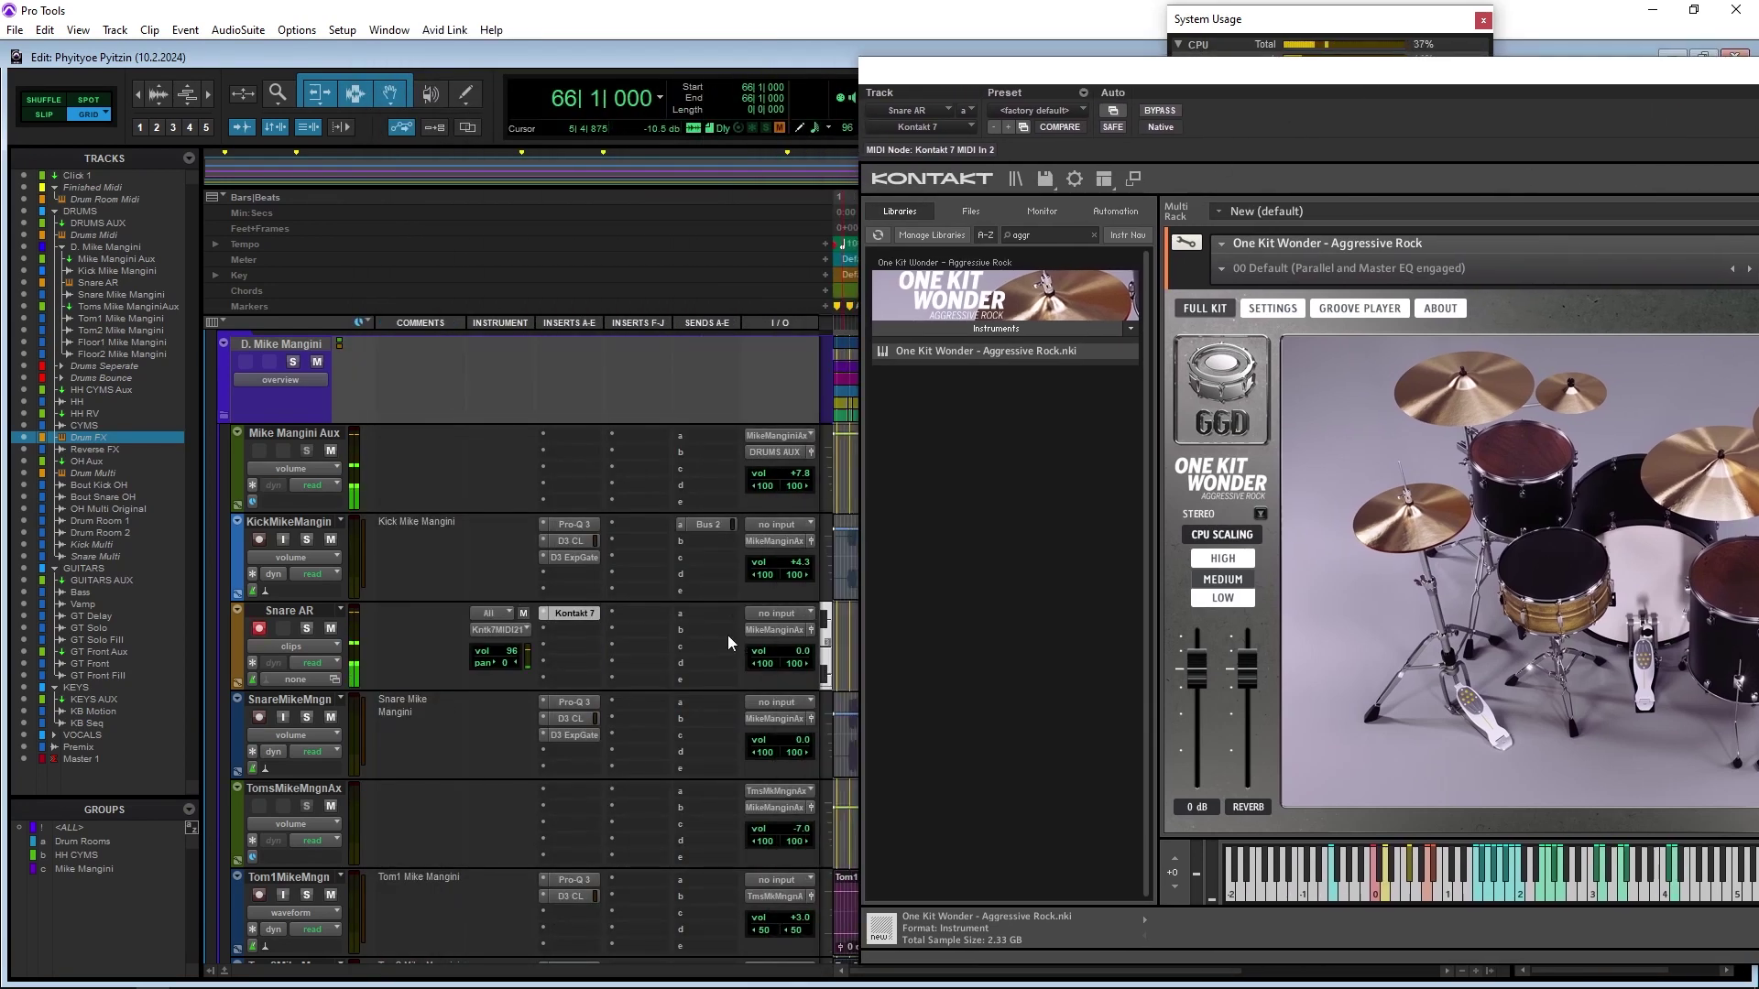
{"action": "left_click_drag", "start_coordinate": [804, 653], "coordinate": [807, 659]}
{"action": "key", "text": "space"}
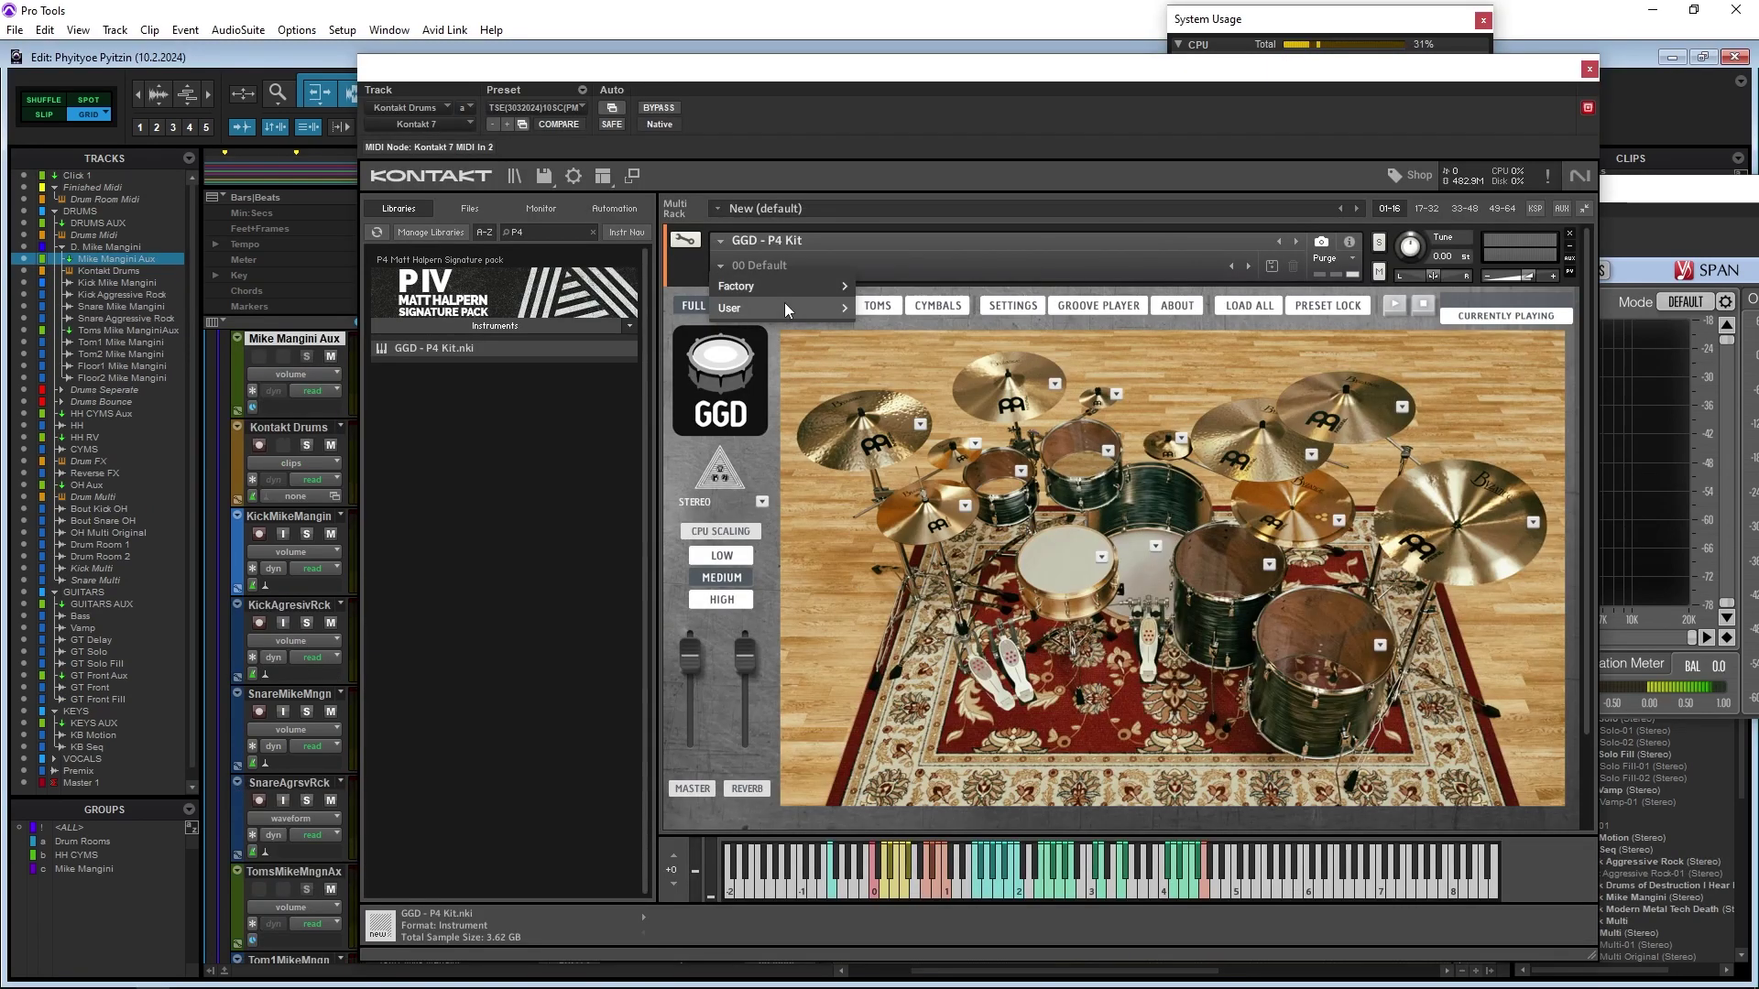
Load the user preset Till Now - P4 Edit For Metal (8.12.2023) in the GGD P4 Kit and audition its snare
{"action": "mouse_move", "coordinate": [792, 307]}
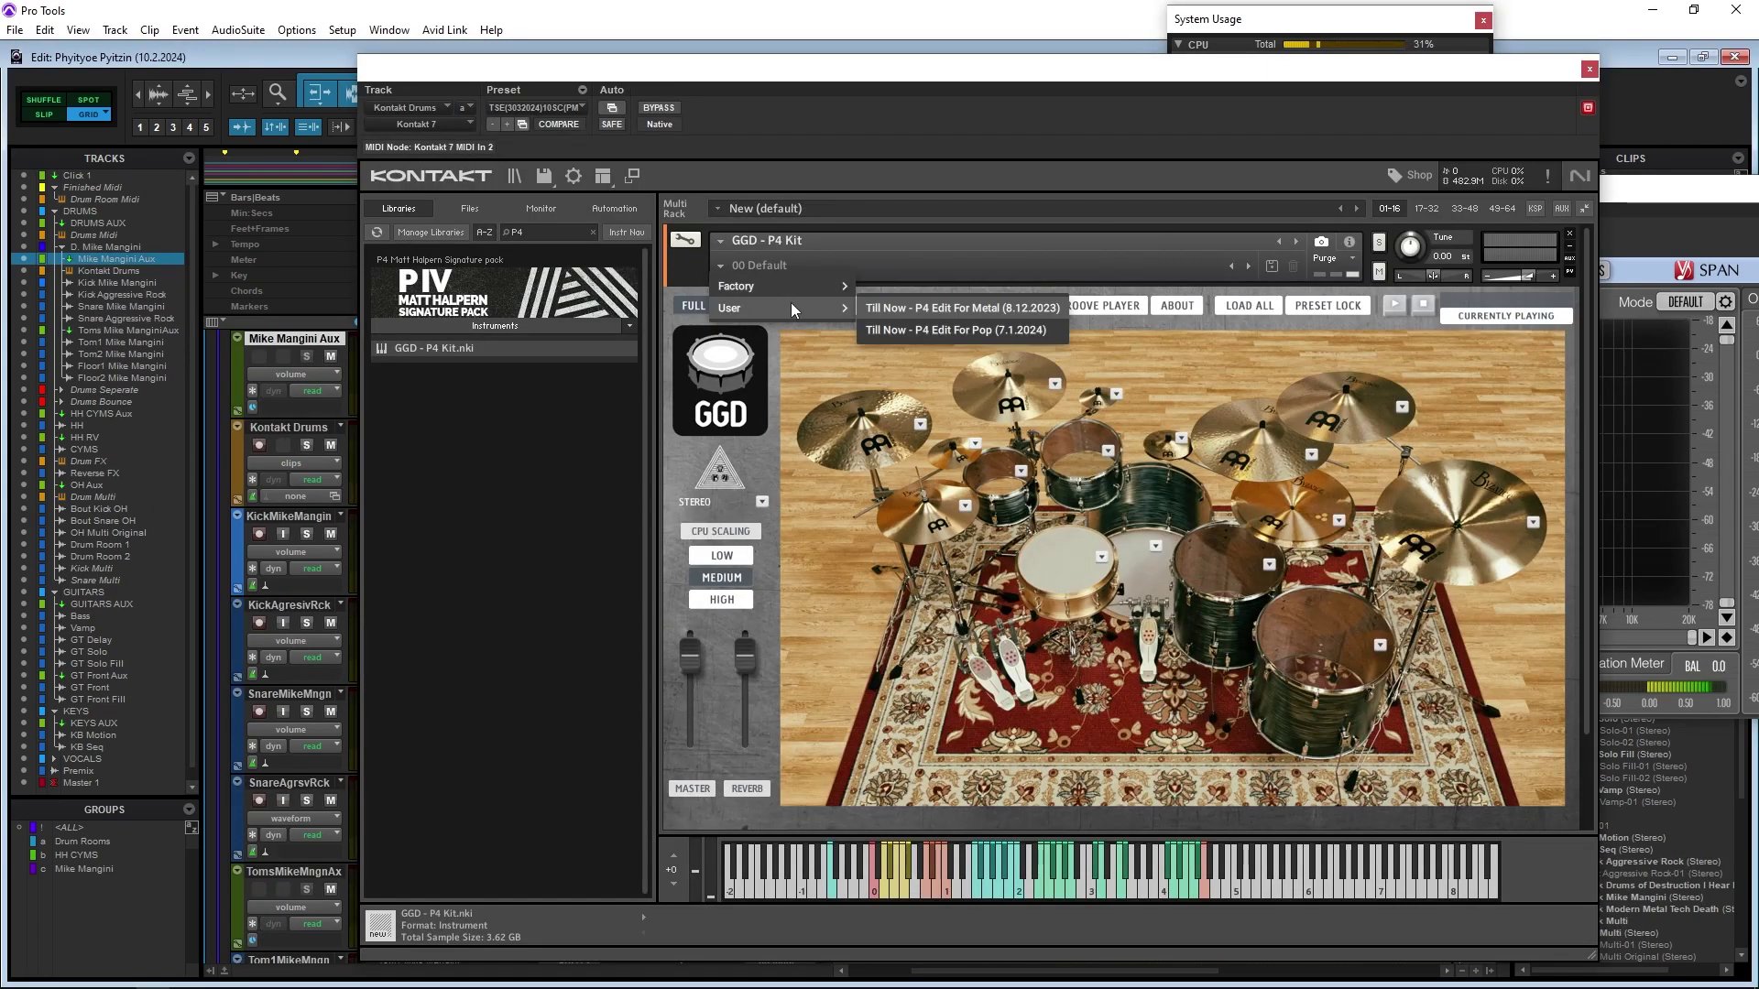
{"action": "left_click", "coordinate": [897, 310]}
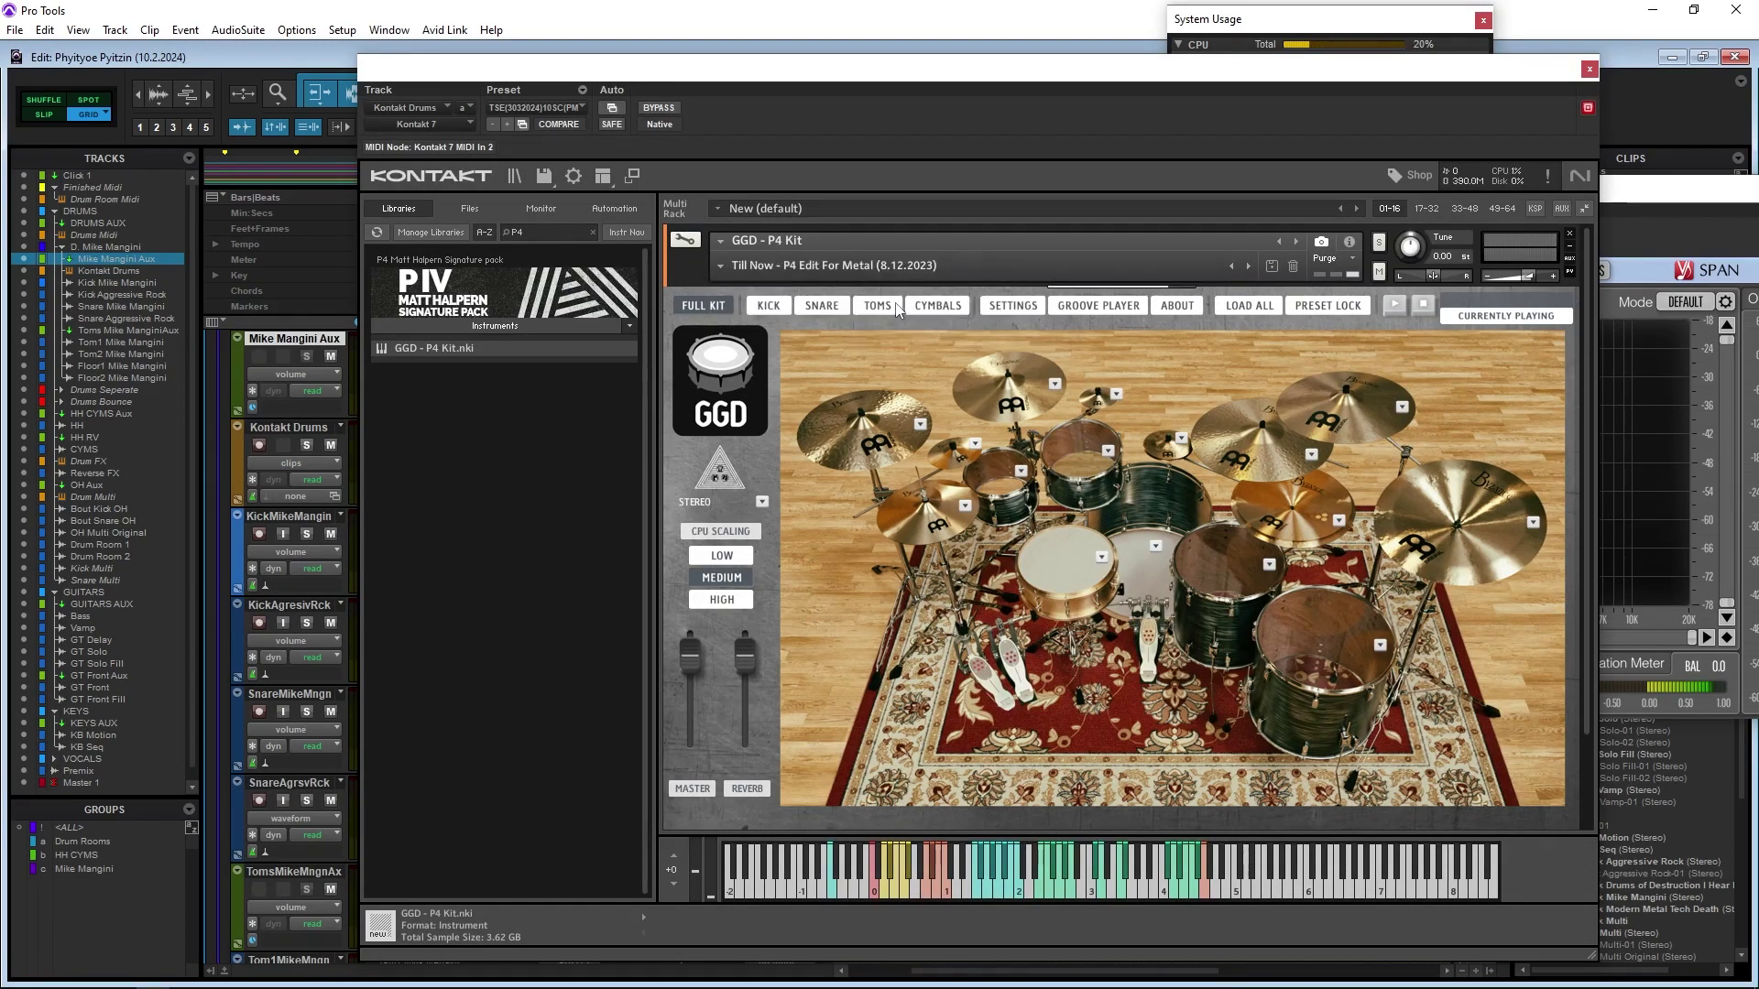
{"action": "left_click", "coordinate": [1062, 561]}
{"action": "left_click", "coordinate": [1062, 562]}
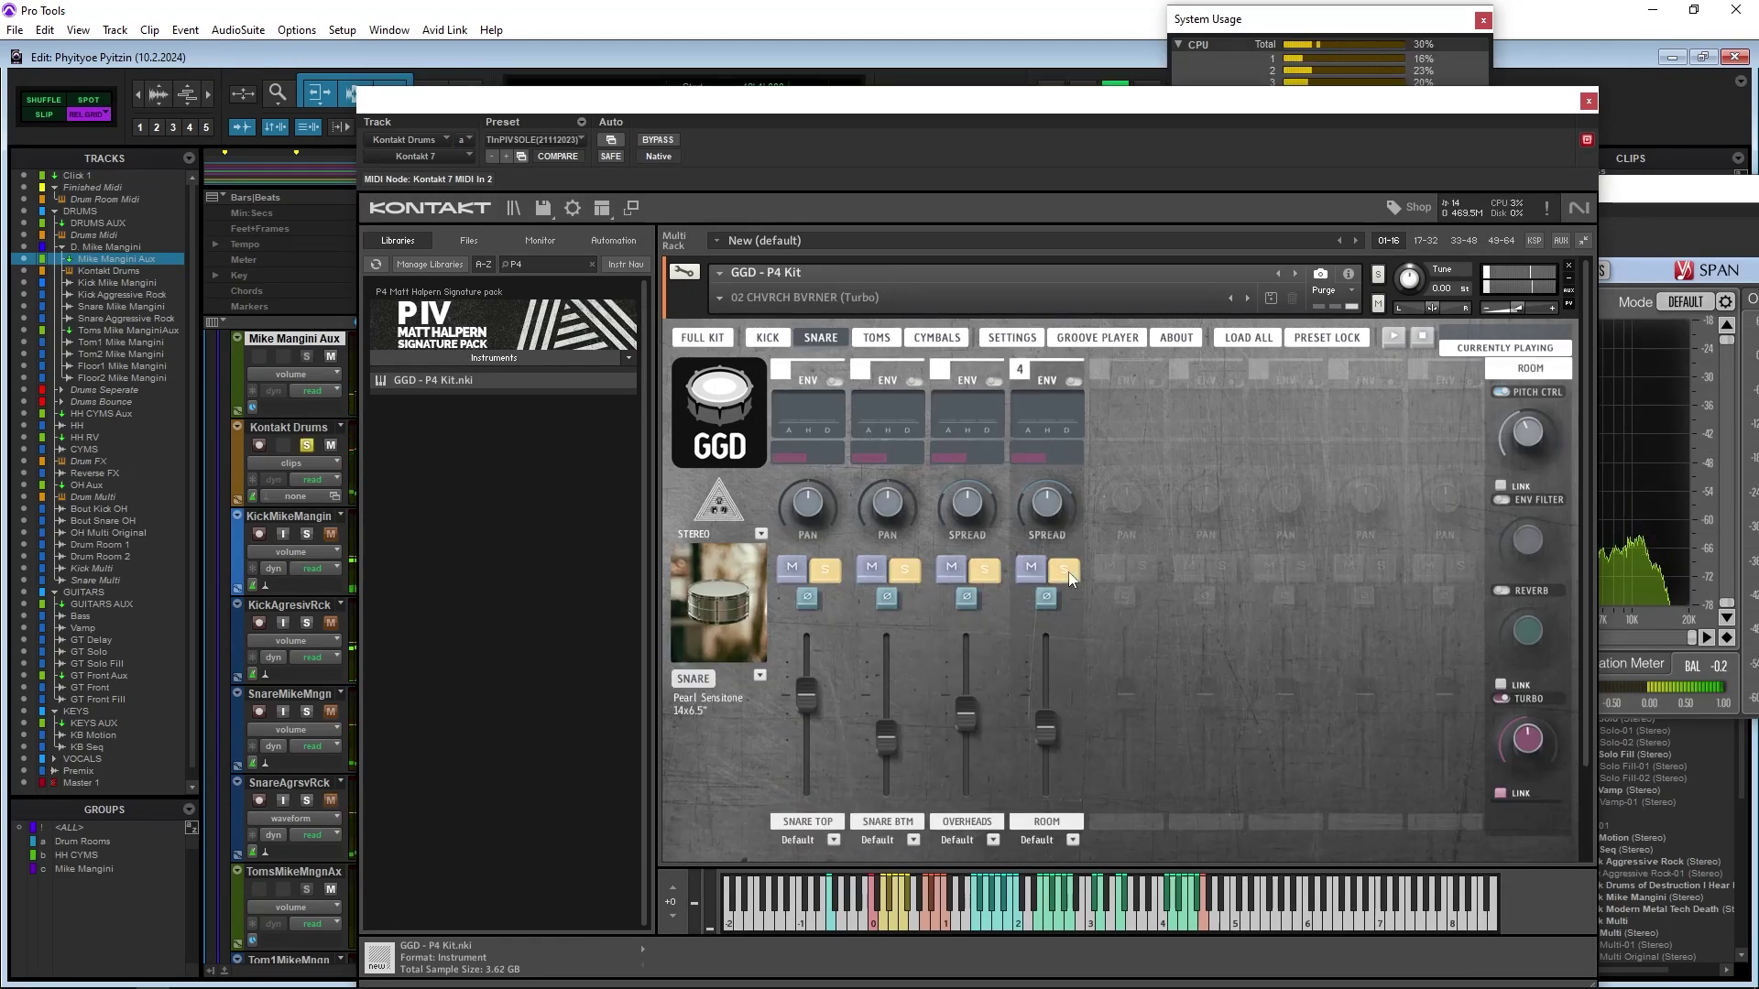
Return to the P4 Kit's full kit view and try the Pearl Reference Brass 14x6.5" snare
{"action": "left_click", "coordinate": [706, 338]}
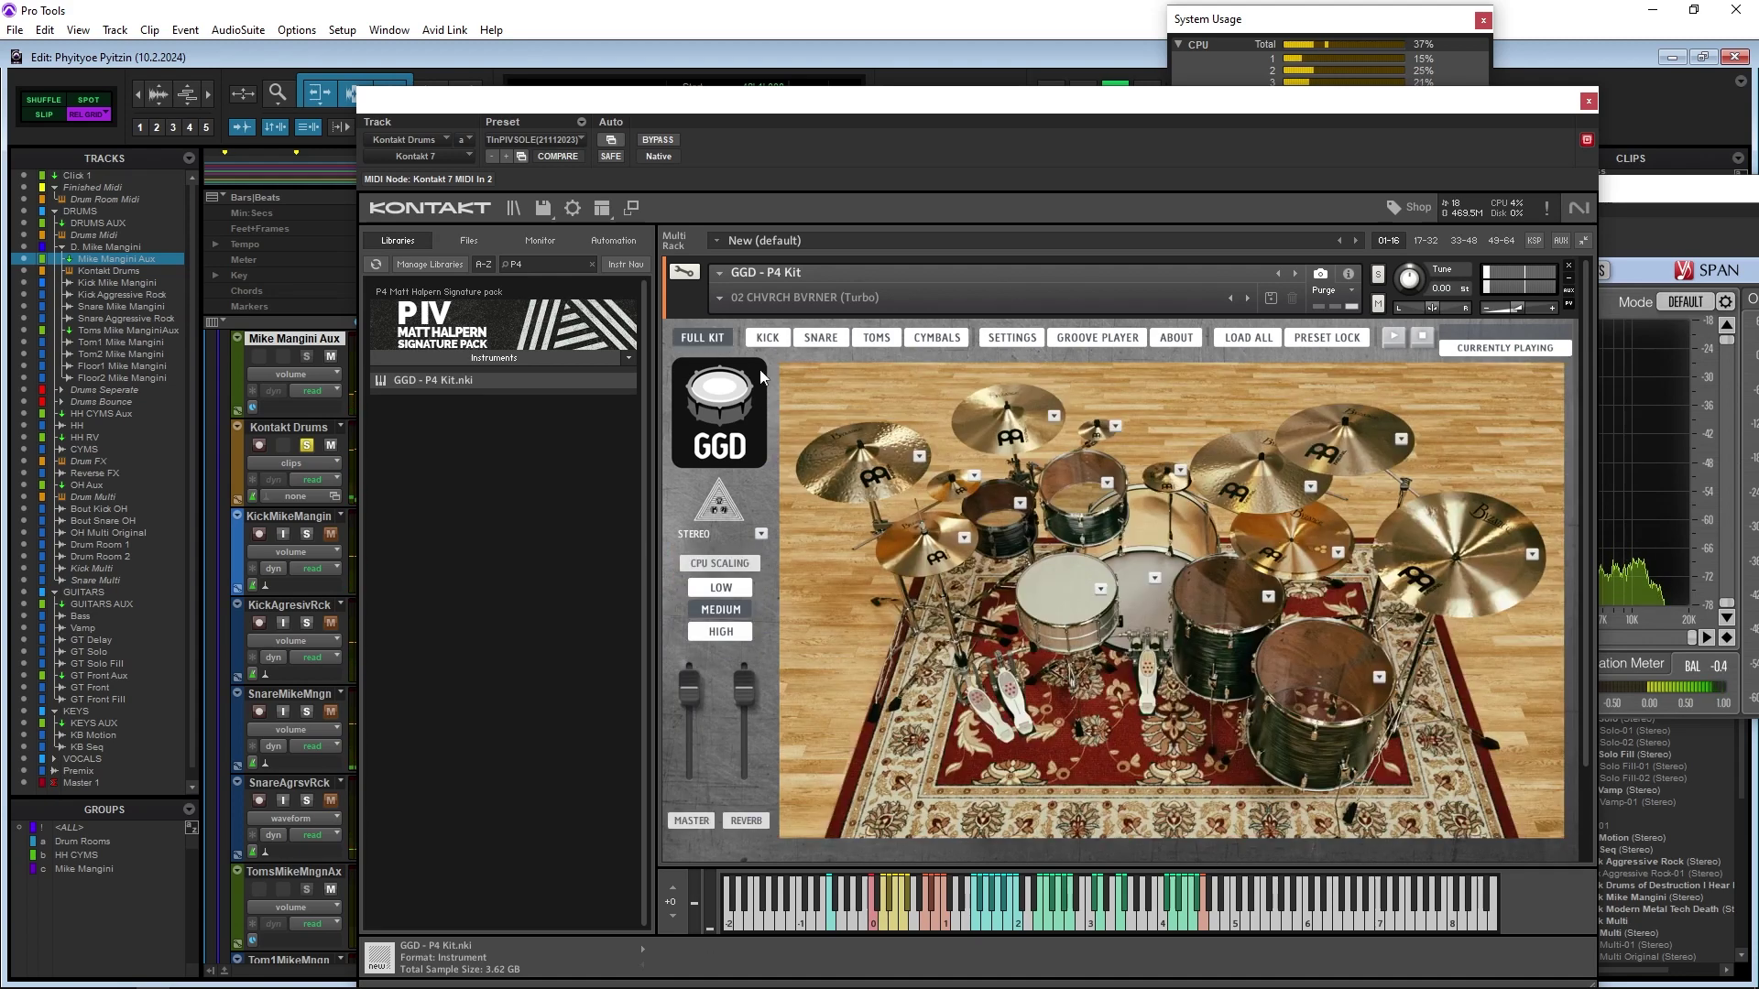
{"action": "left_click", "coordinate": [1100, 593]}
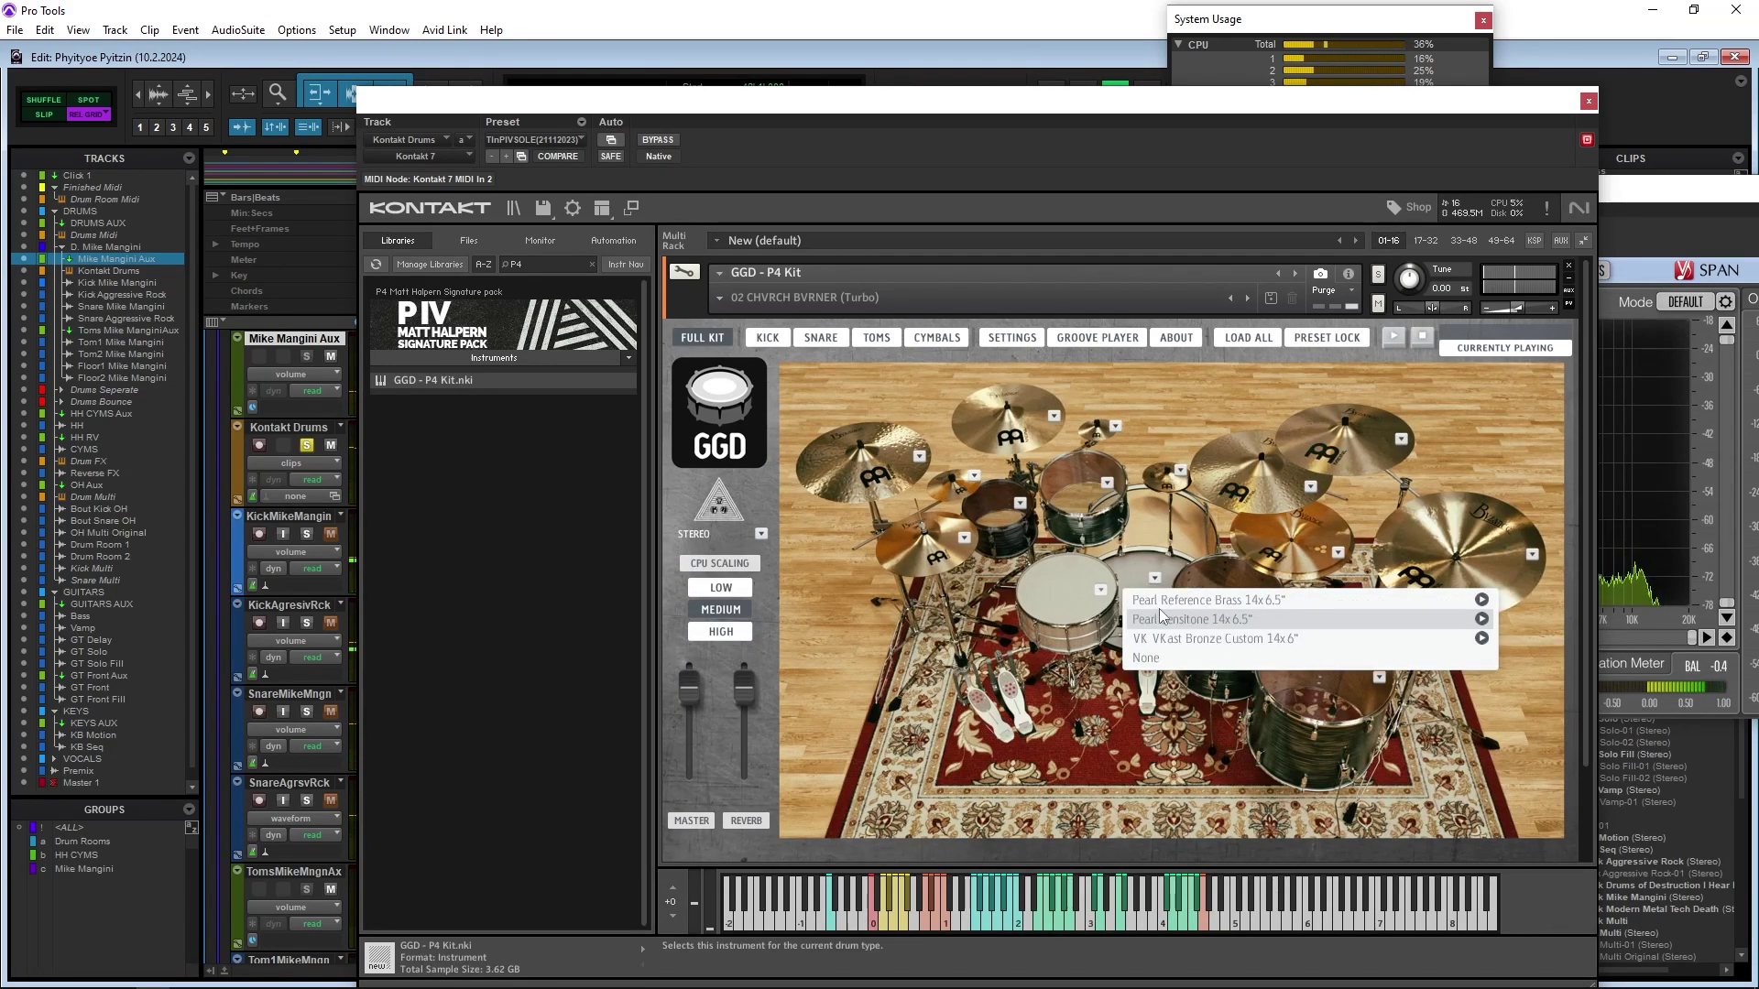
{"action": "left_click", "coordinate": [1186, 600]}
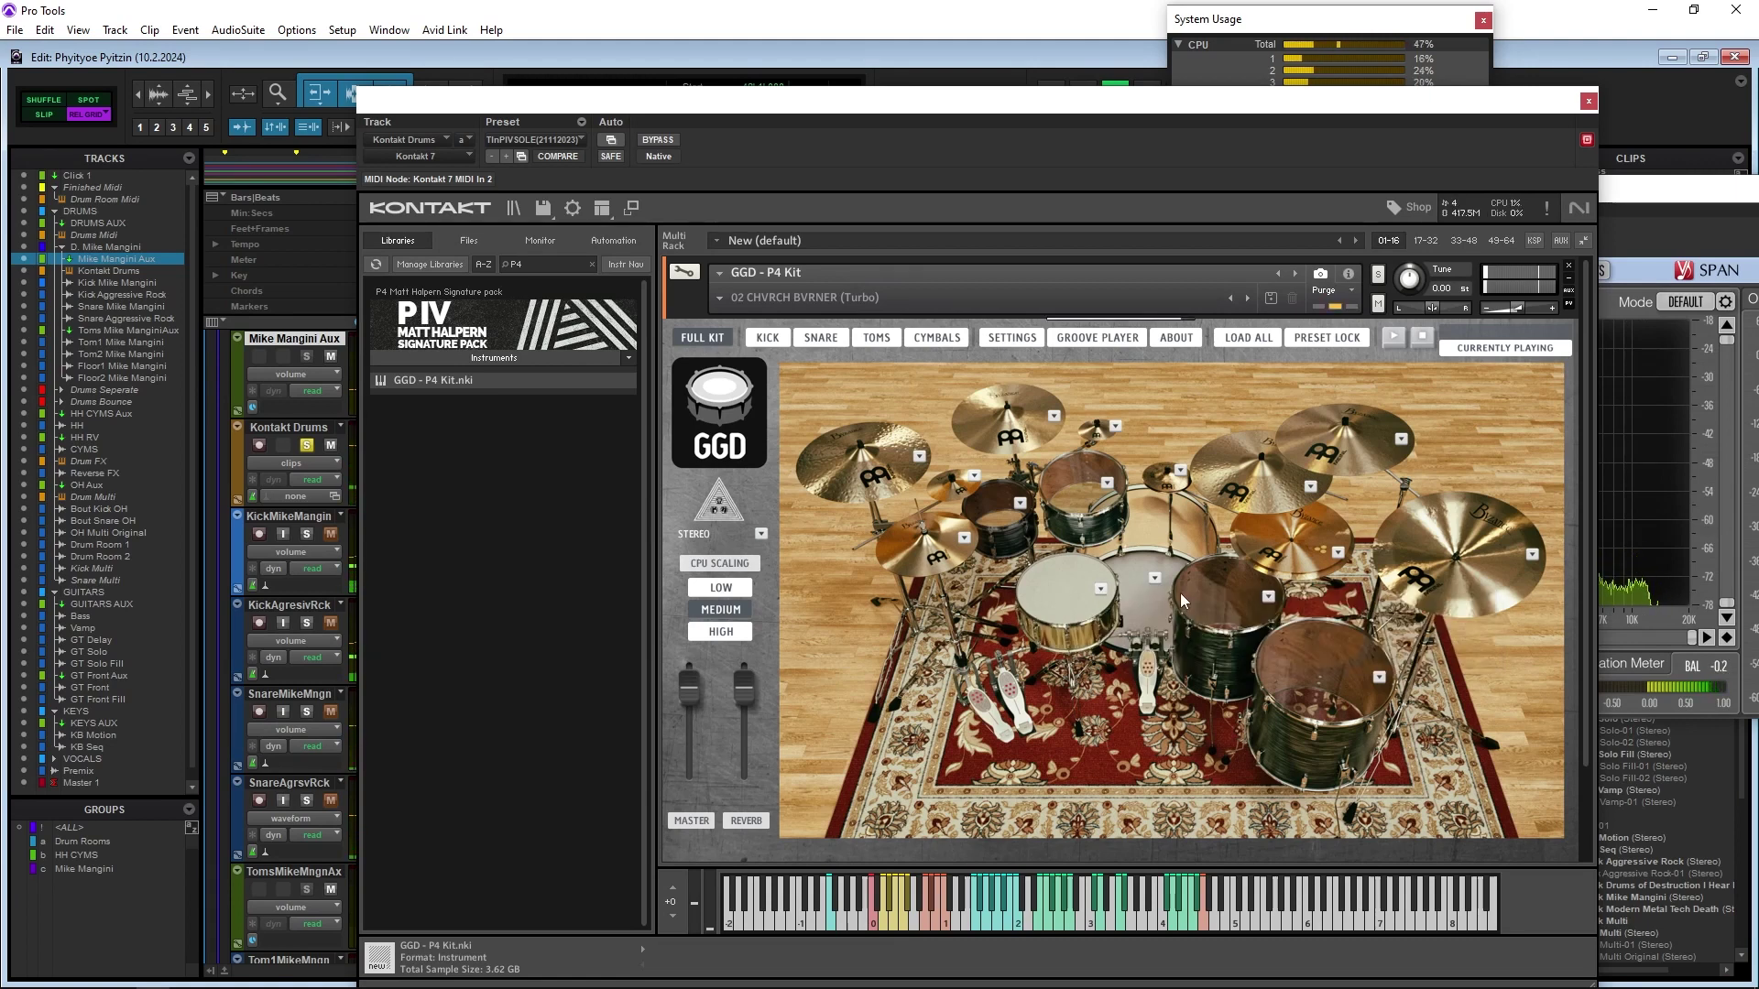
{"action": "left_click", "coordinate": [1155, 578]}
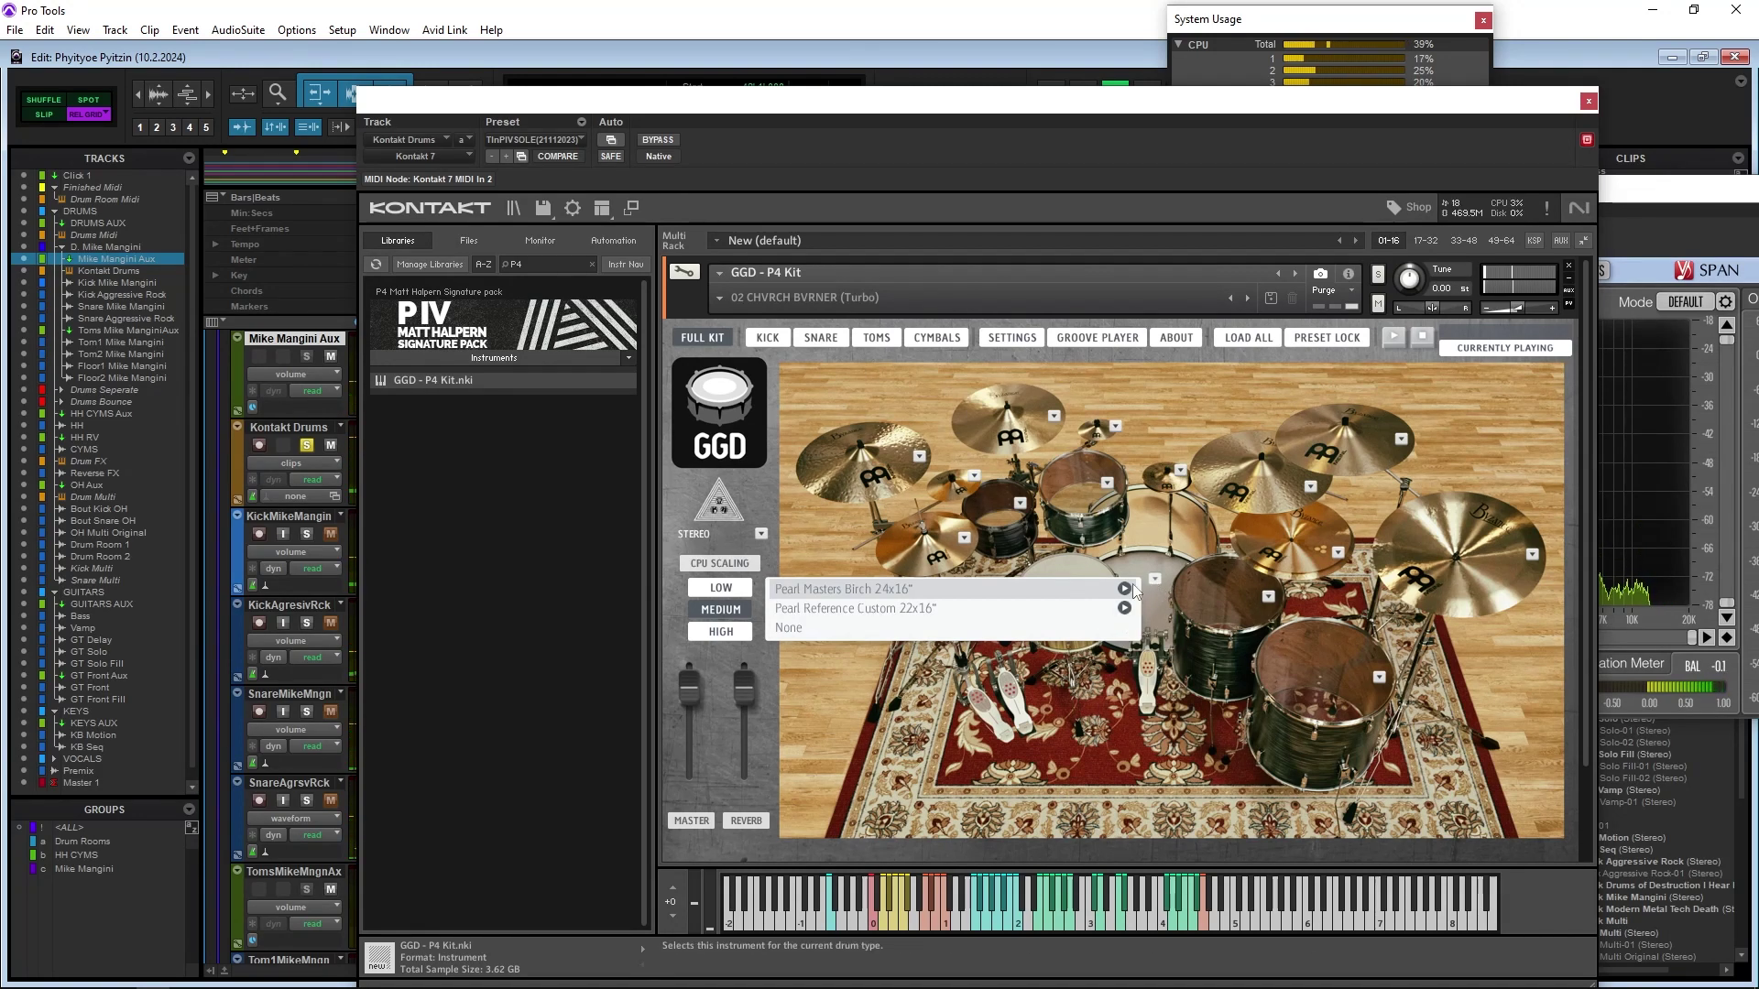
{"action": "left_click", "coordinate": [1090, 593]}
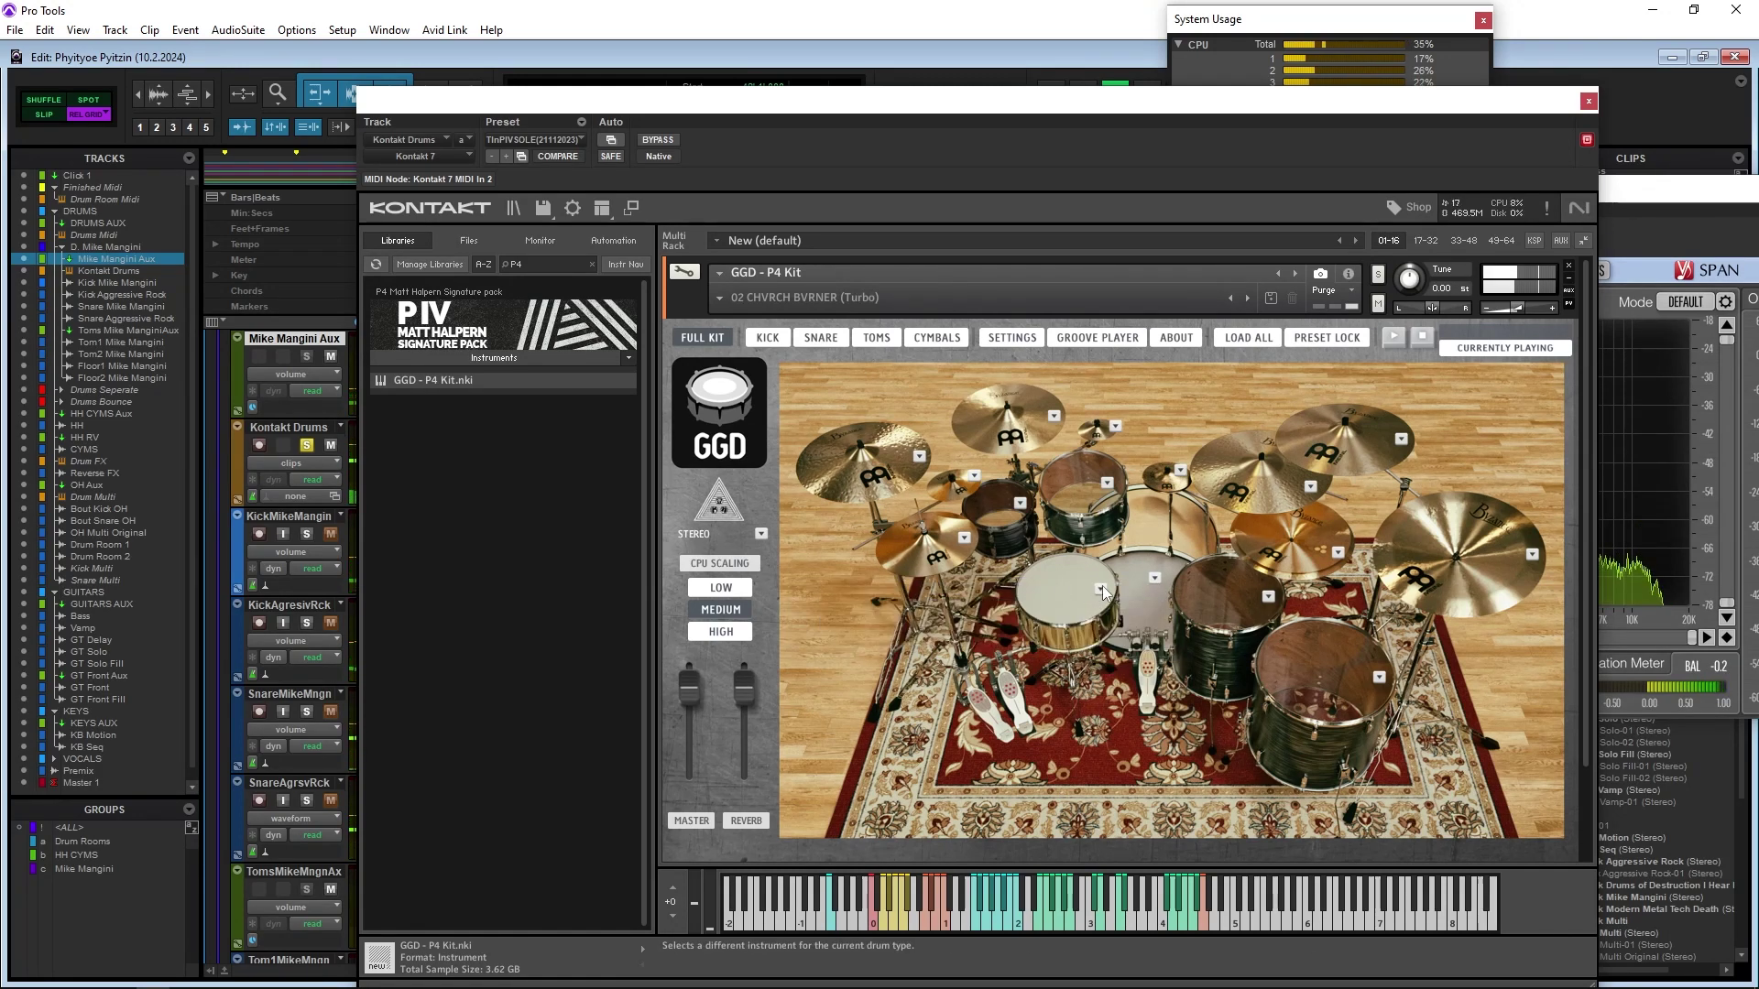
Alternate the P4 Kit's snare between VK VKast Bronze Custom 14x6" and Pearl Sensitone 14x6.5" to compare them
{"action": "left_click", "coordinate": [1100, 591]}
{"action": "left_click", "coordinate": [1177, 640]}
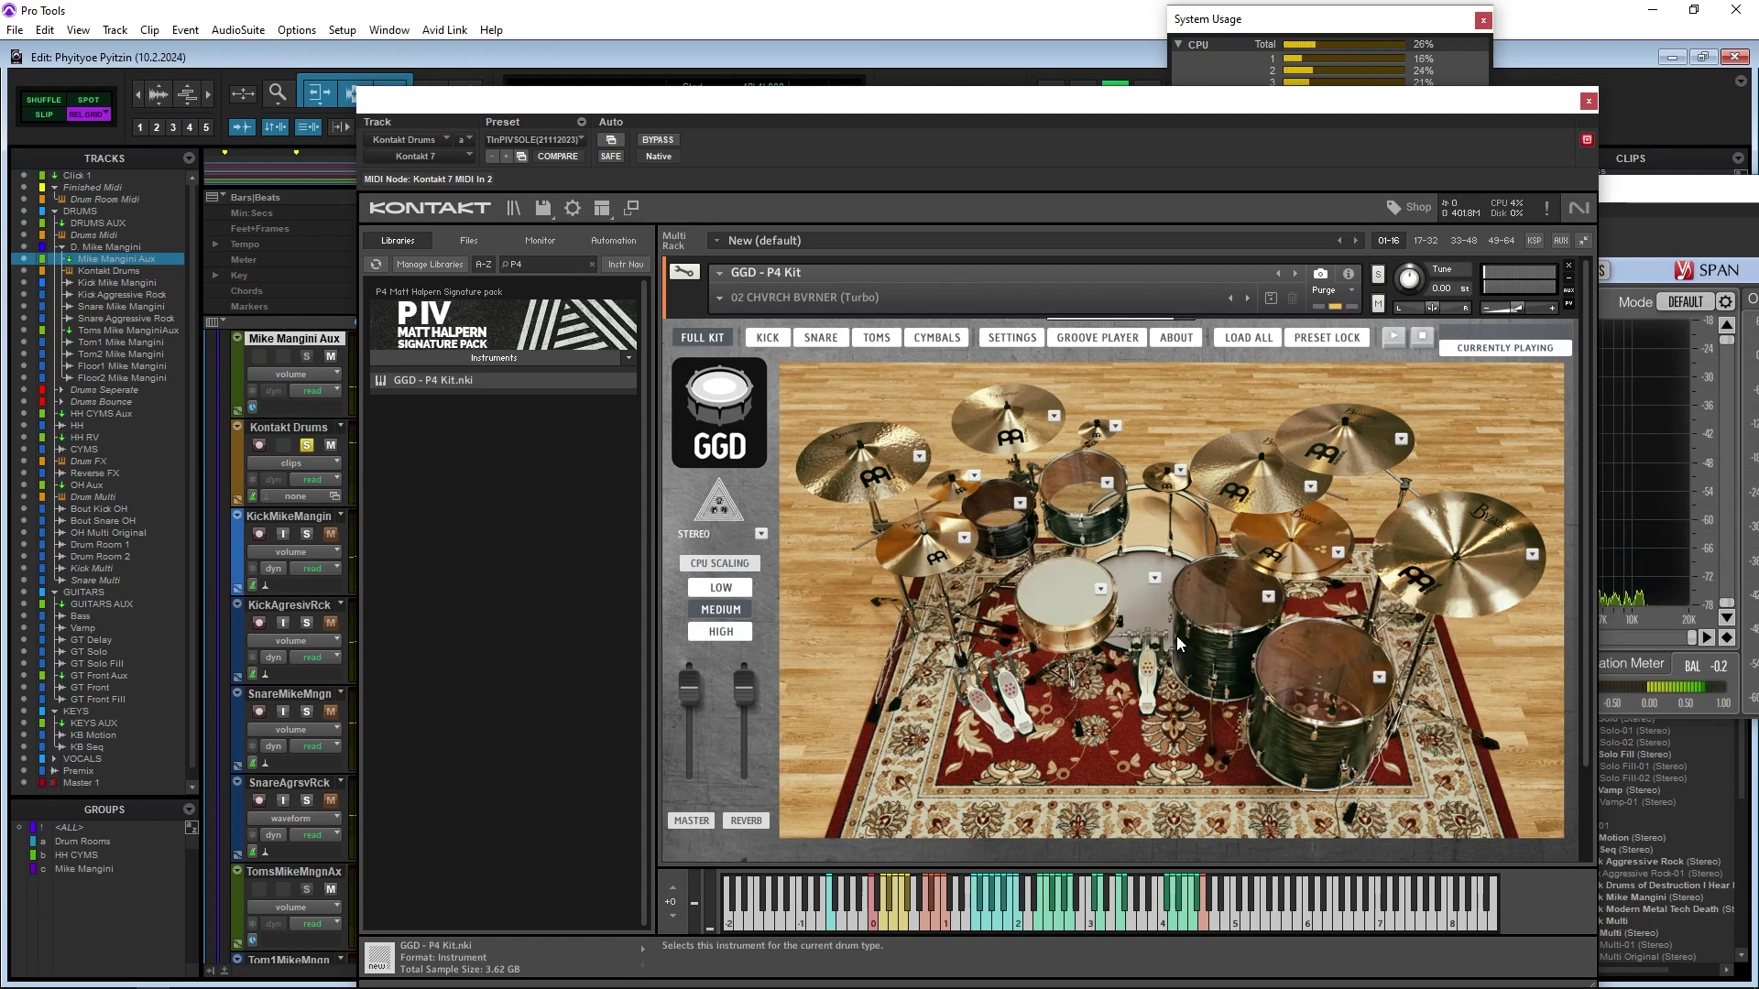
{"action": "left_click", "coordinate": [1100, 591]}
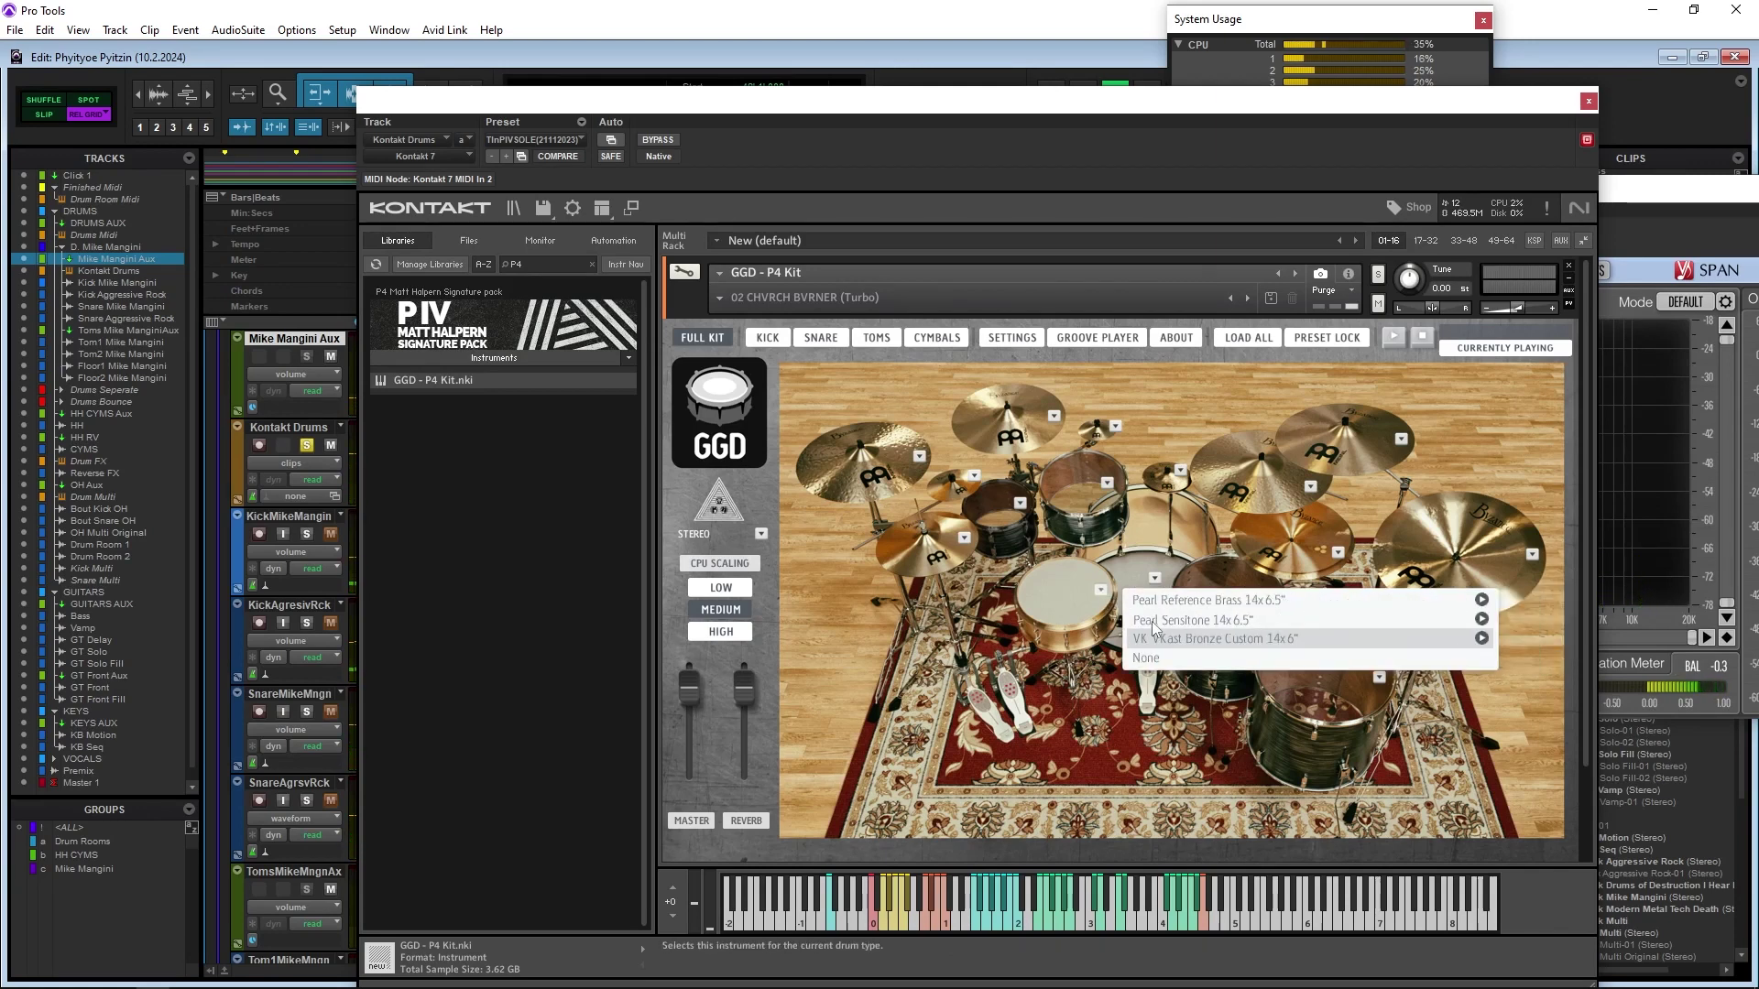
{"action": "left_click", "coordinate": [1154, 622]}
{"action": "left_click", "coordinate": [1102, 592]}
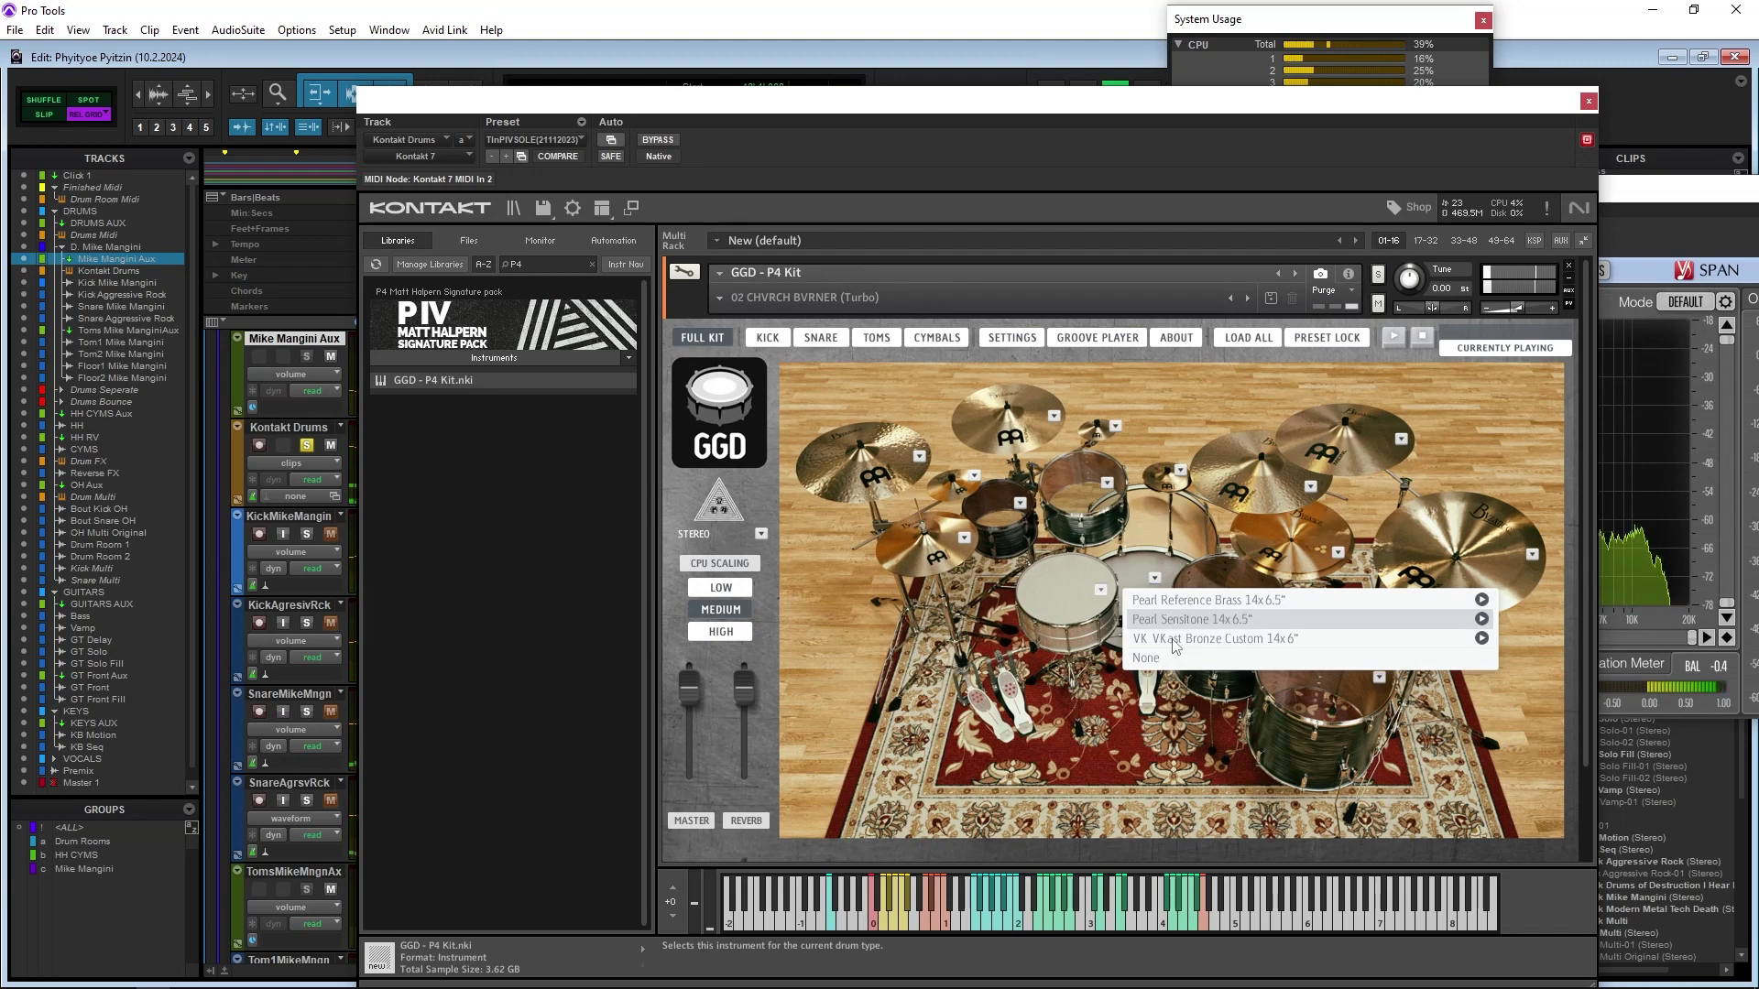
{"action": "left_click", "coordinate": [1175, 641]}
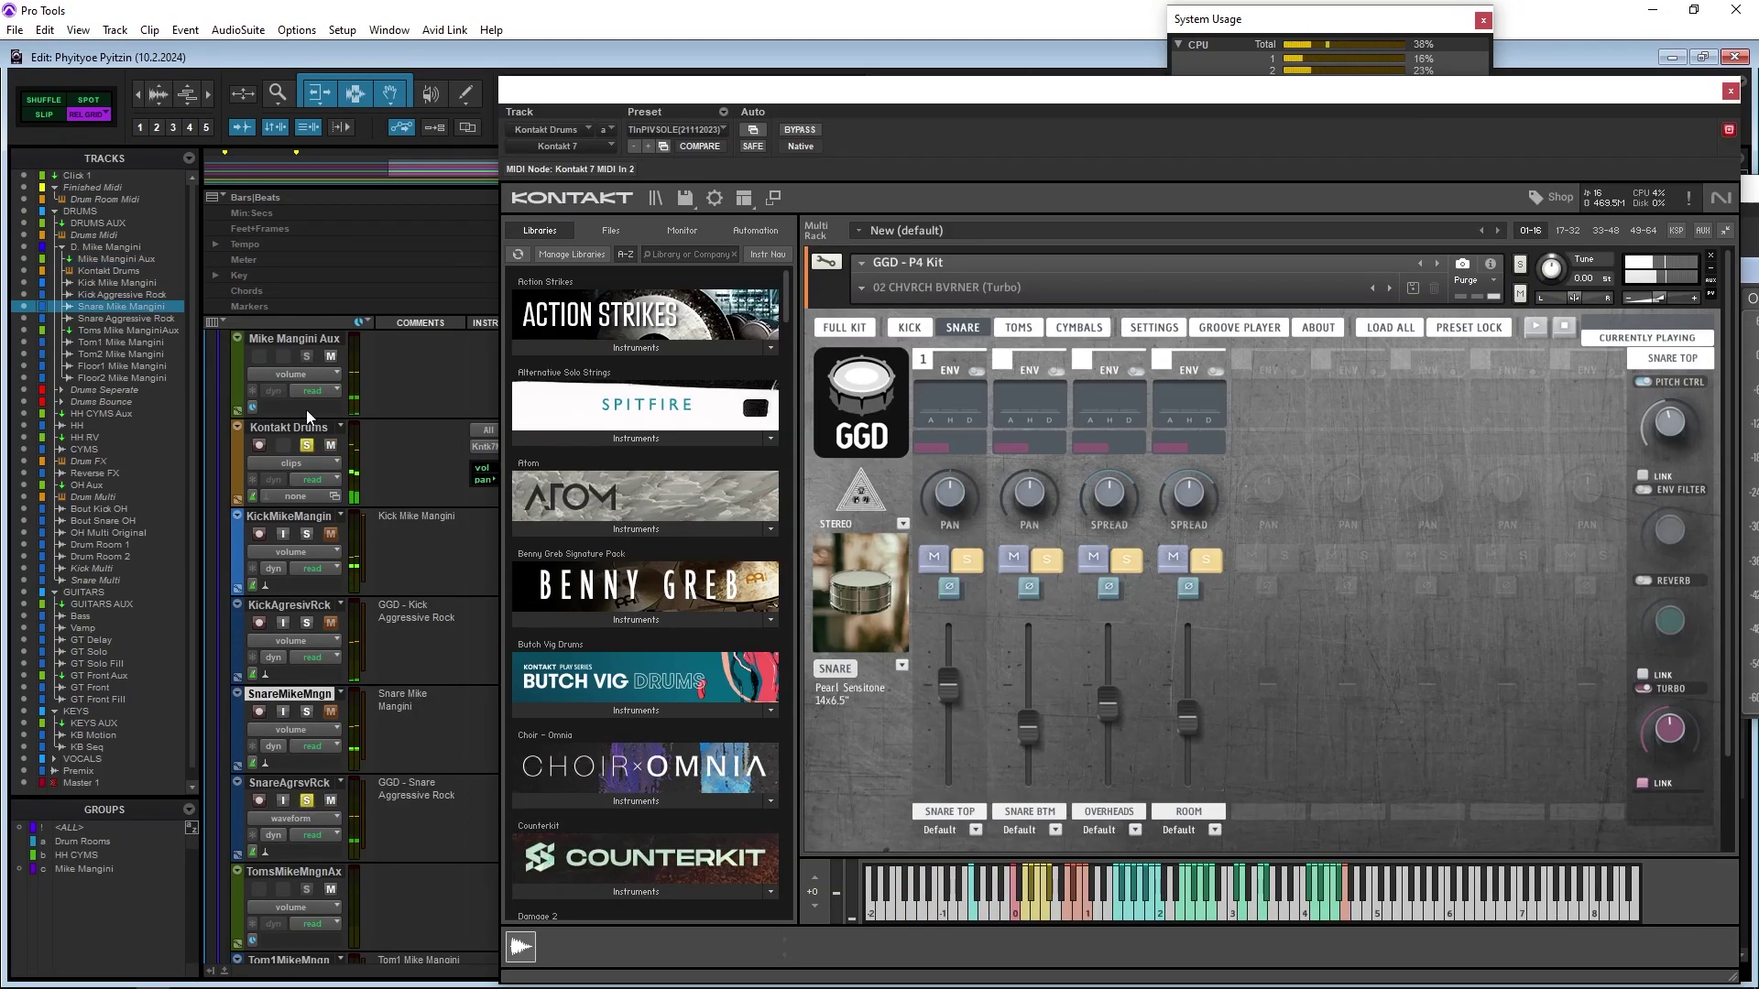
Toggle the solo on the Kontakt Drums track to compare it with the SnareAgrsvRck track
{"action": "left_click", "coordinate": [306, 448]}
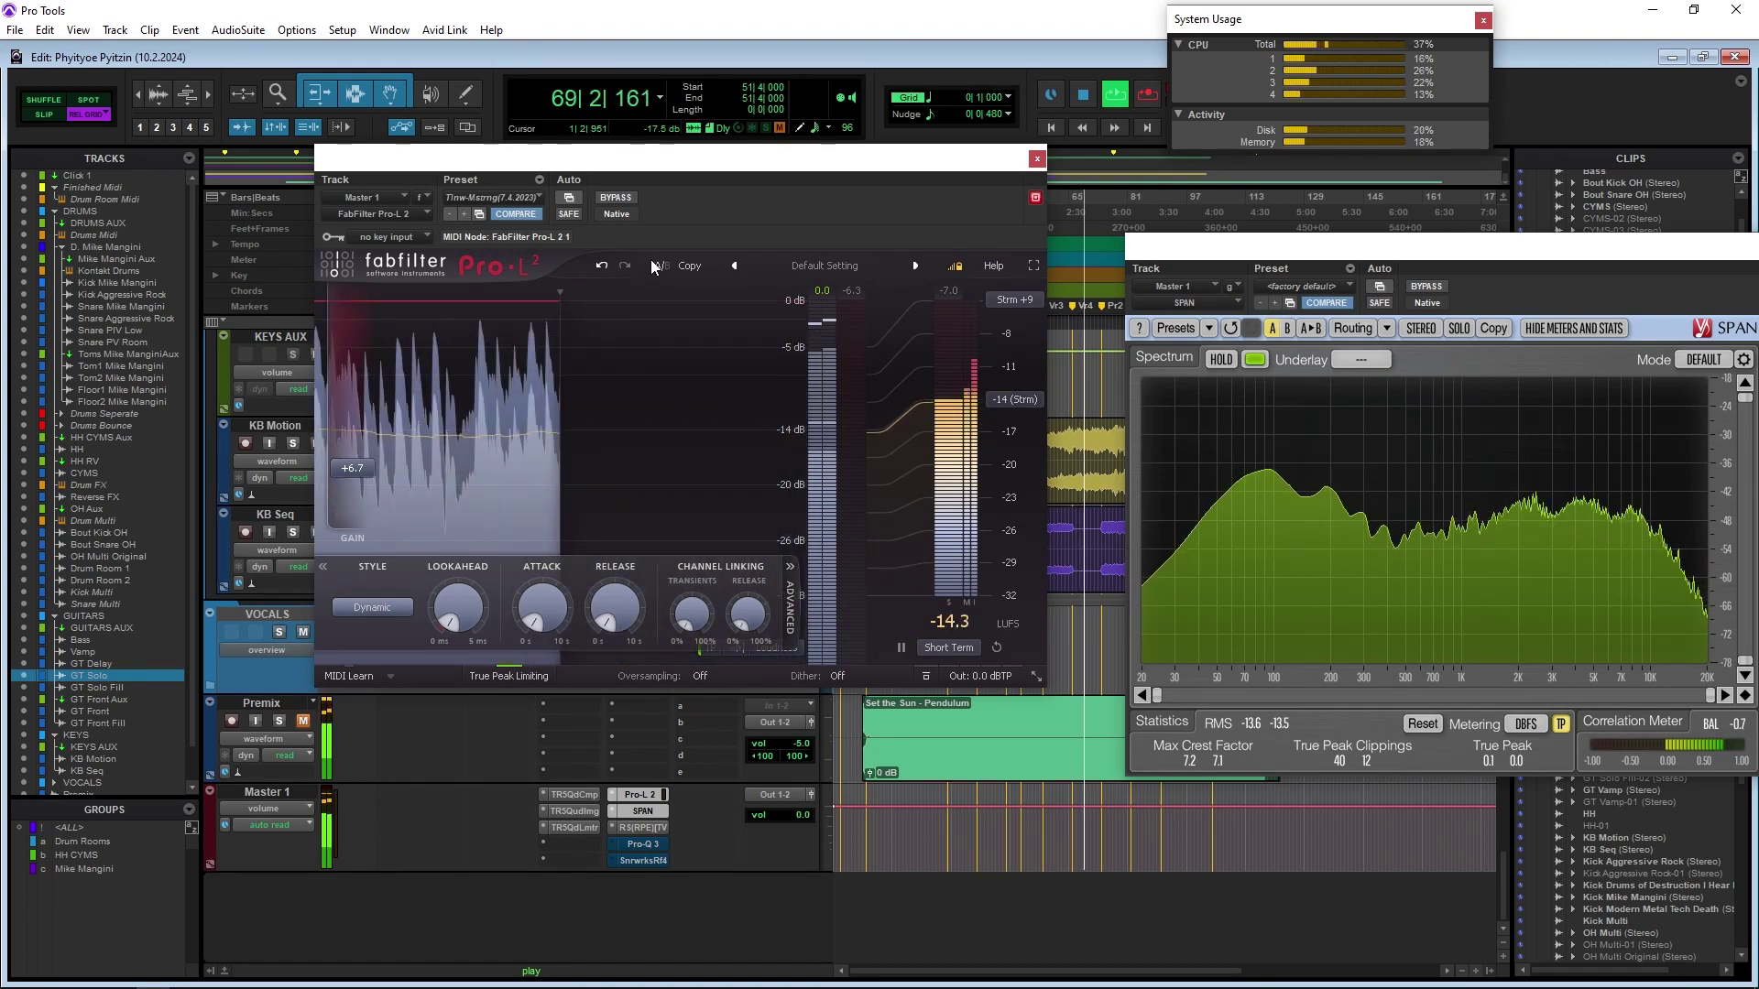
Stop playback and open TR5 Quad Compressor on Master 1
{"action": "key", "text": "space"}
{"action": "left_click", "coordinate": [575, 795]}
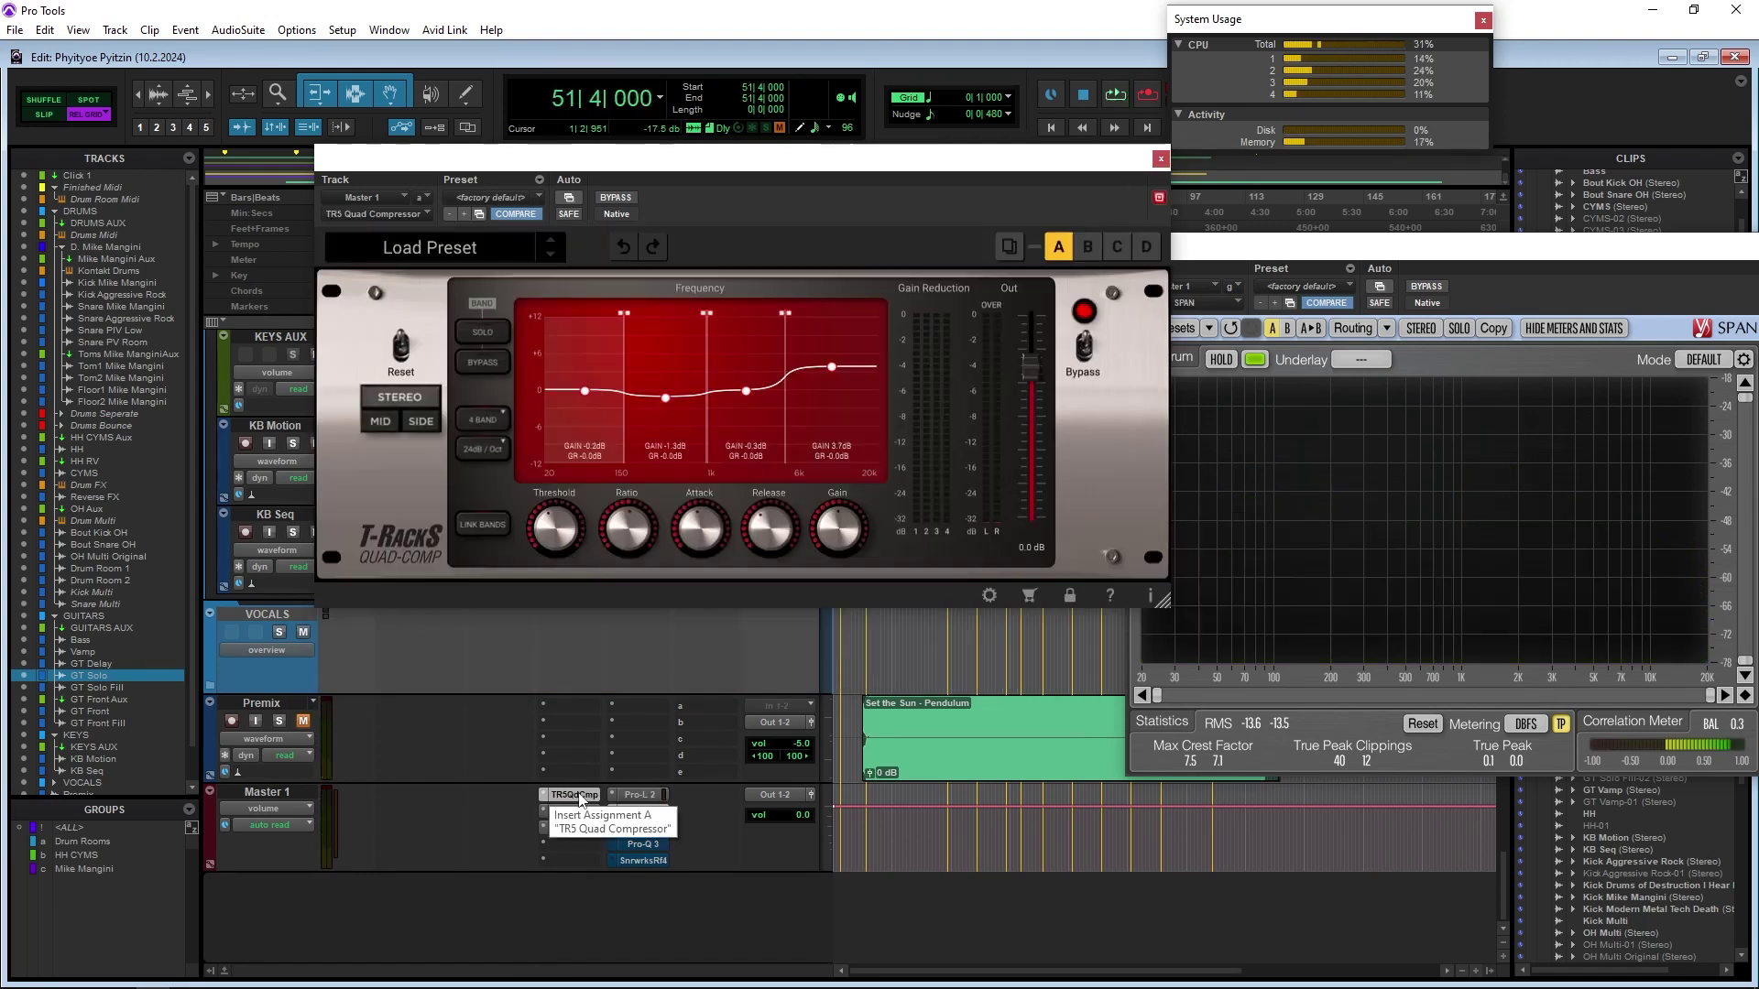
Play the song and audition TR5 Quad Image's bands 2, 3 and 4 in solo on Master 1, toggling bypass on bands 2 and 3
{"action": "key", "text": "space"}
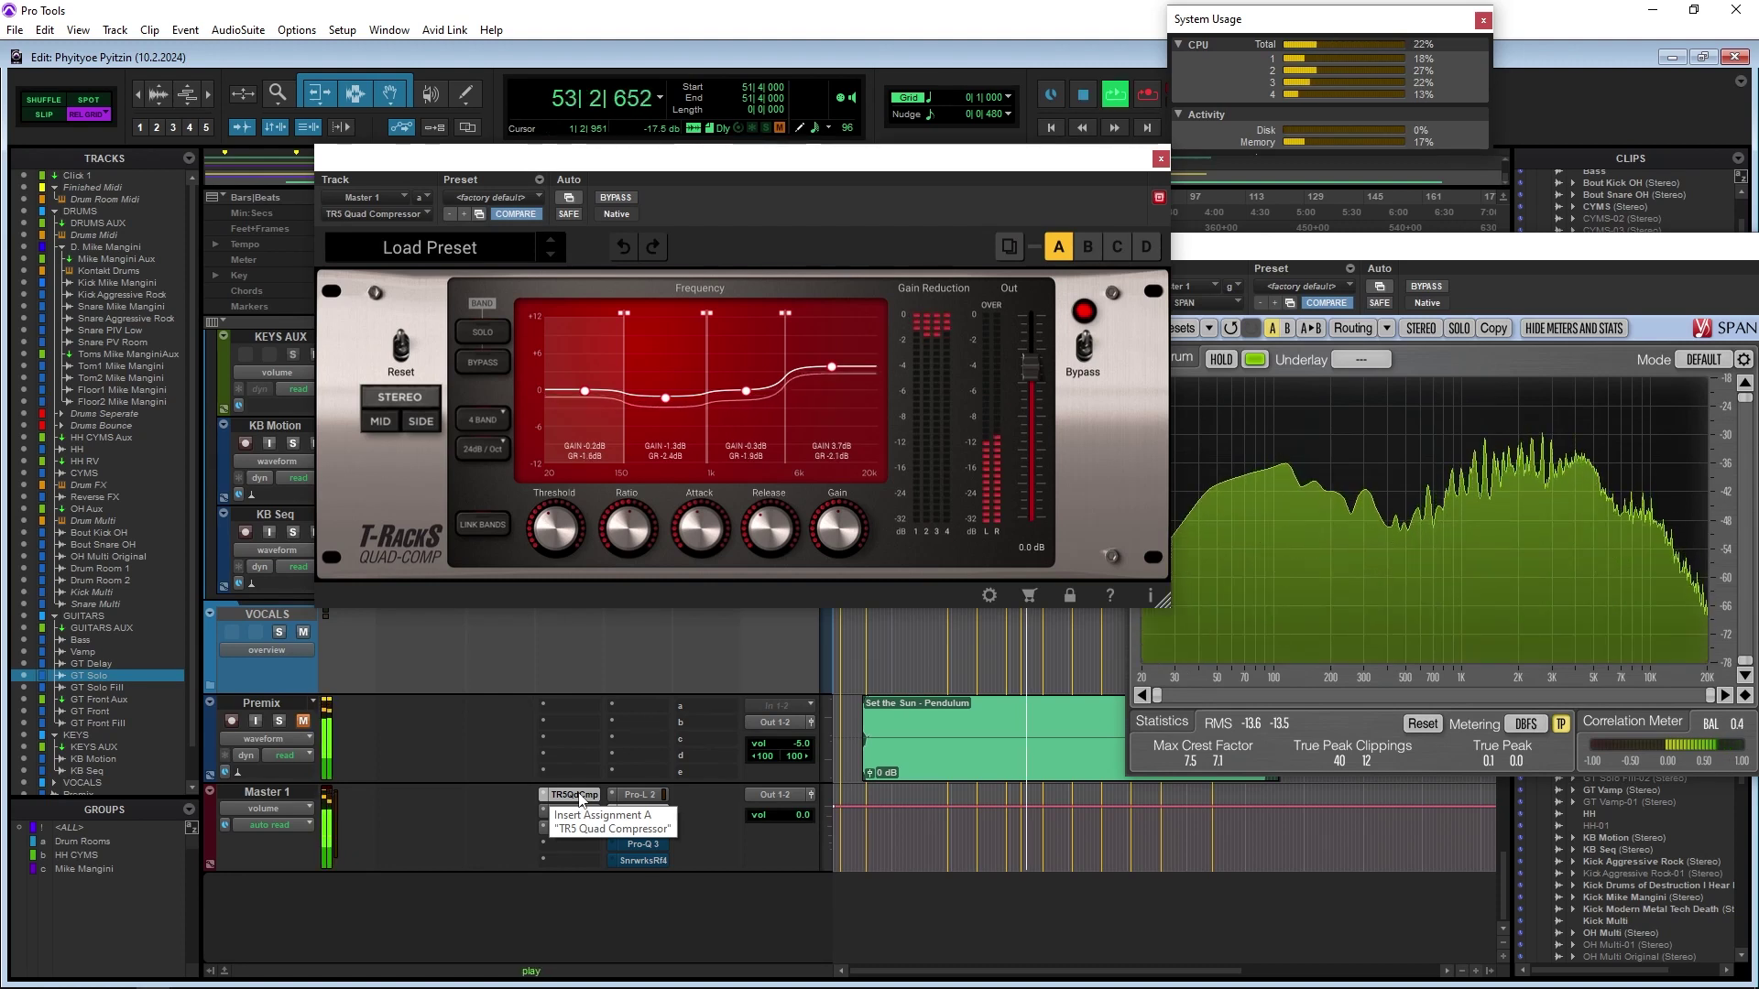
{"action": "left_click", "coordinate": [575, 810]}
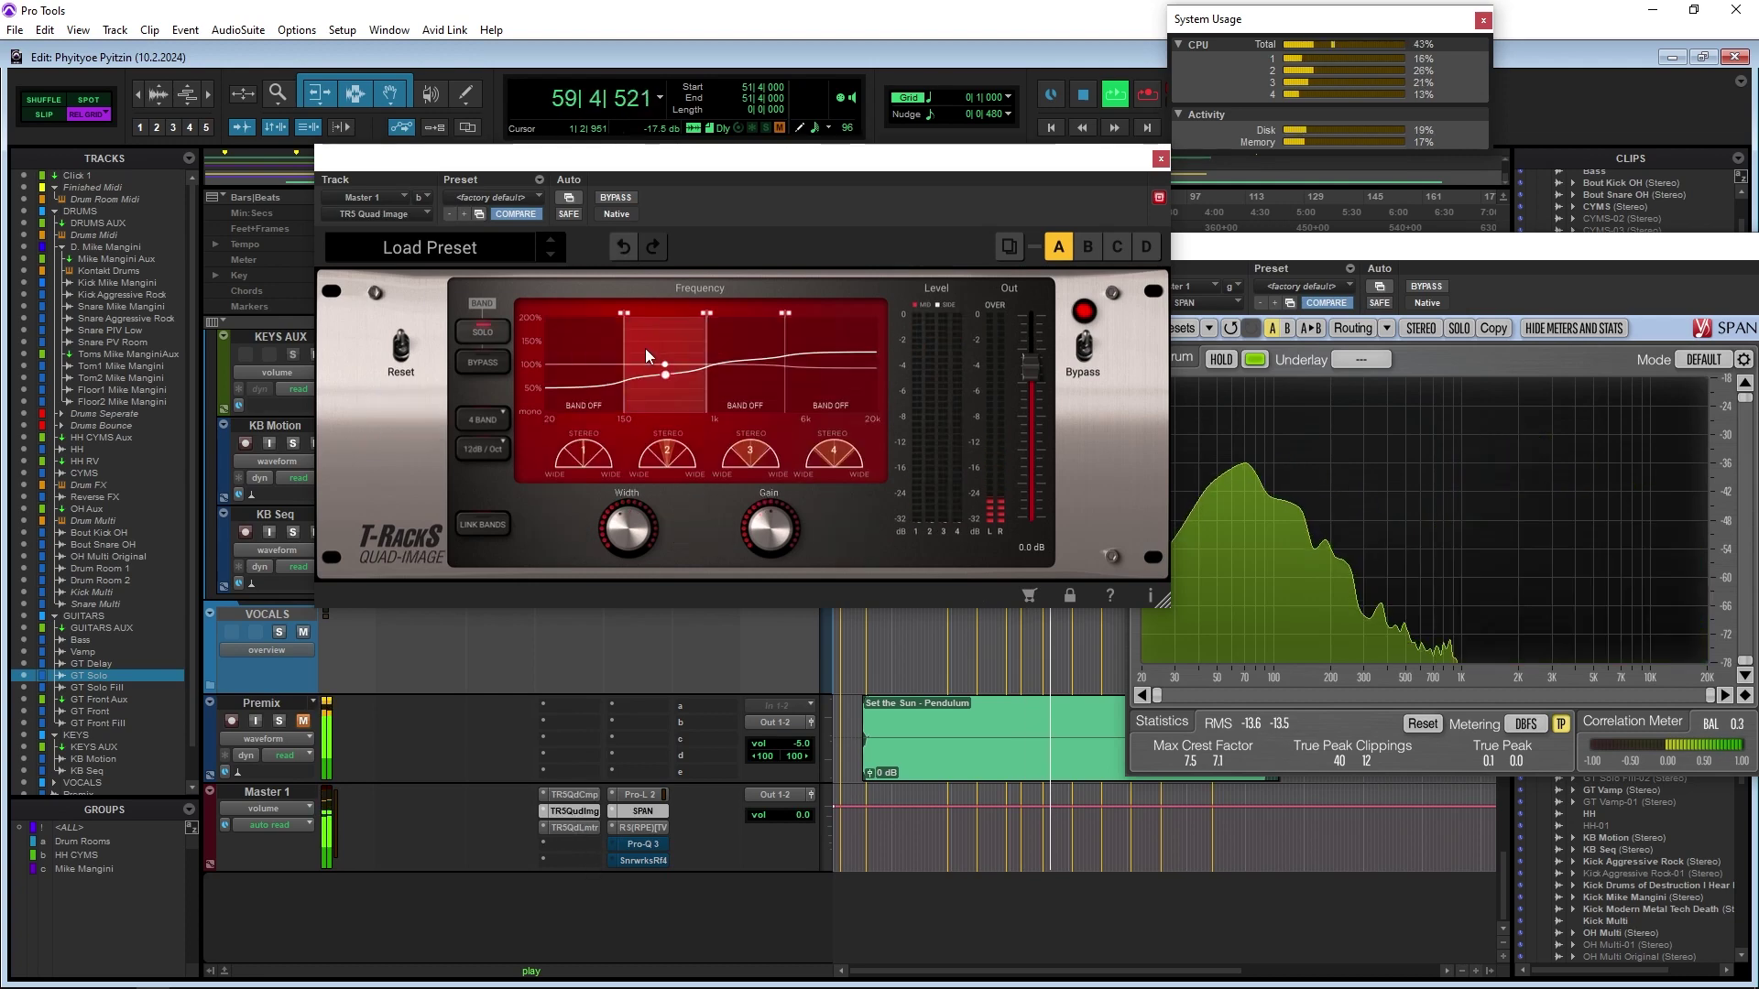
{"action": "left_click", "coordinate": [494, 361]}
{"action": "left_click", "coordinate": [495, 361]}
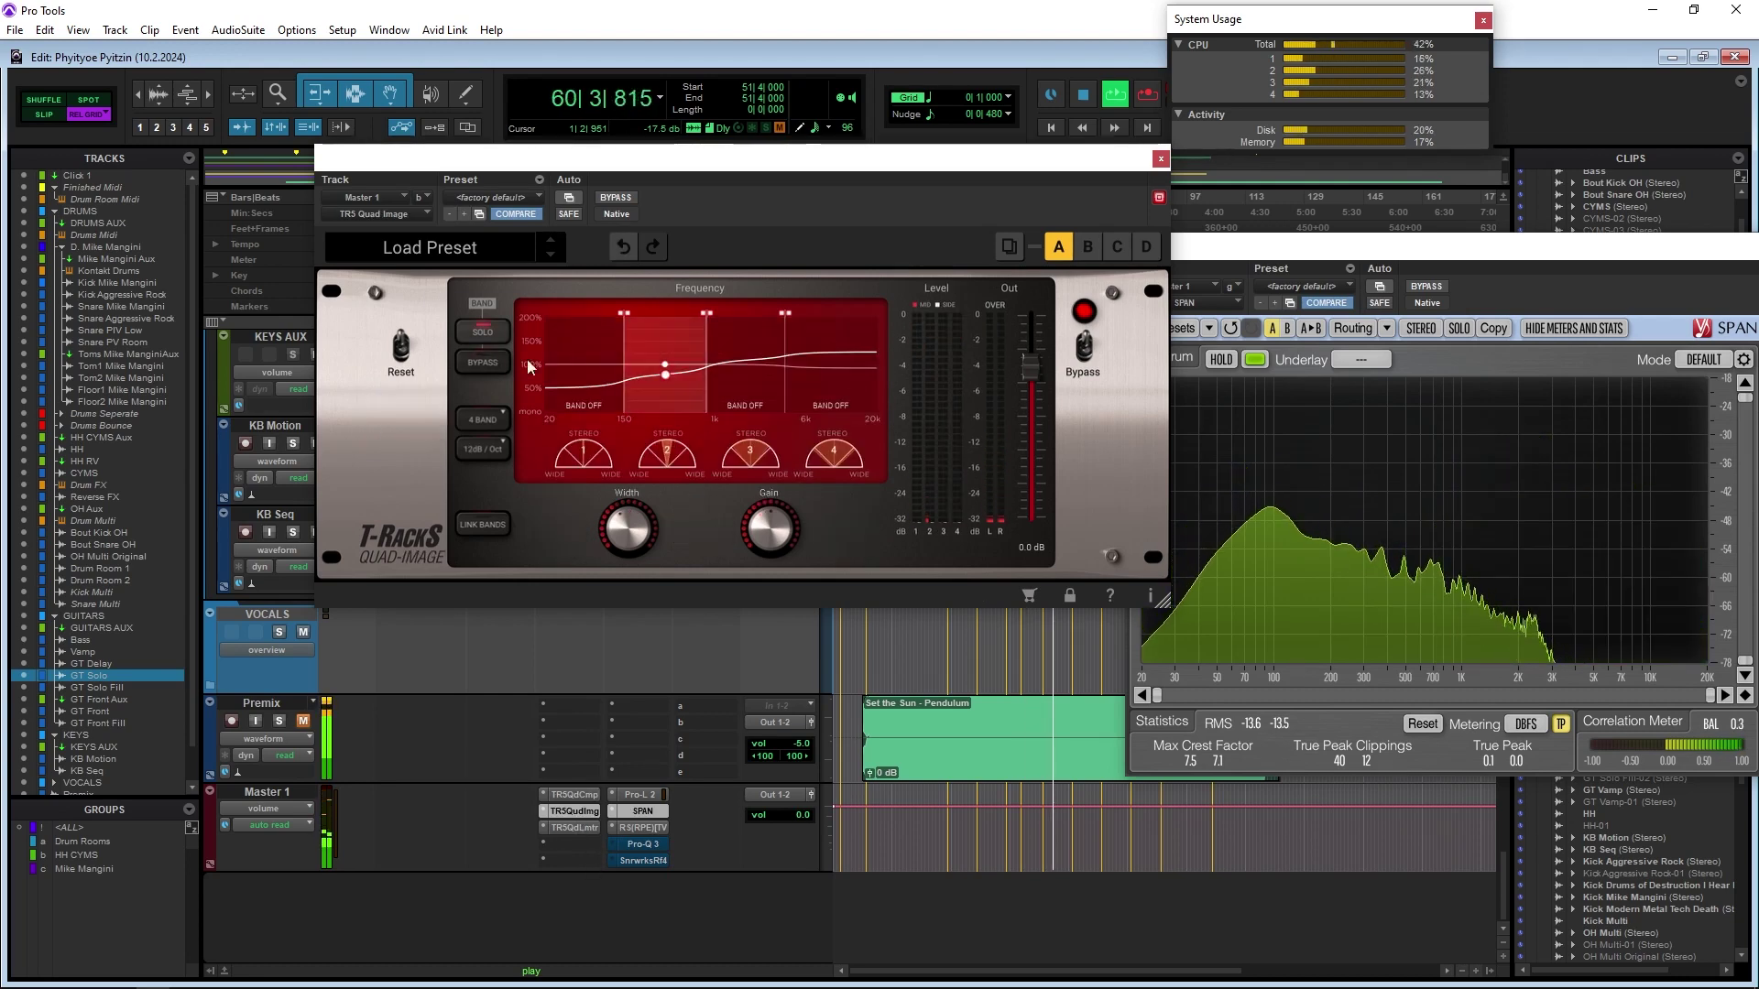
{"action": "left_click", "coordinate": [744, 349]}
{"action": "left_click", "coordinate": [492, 363]}
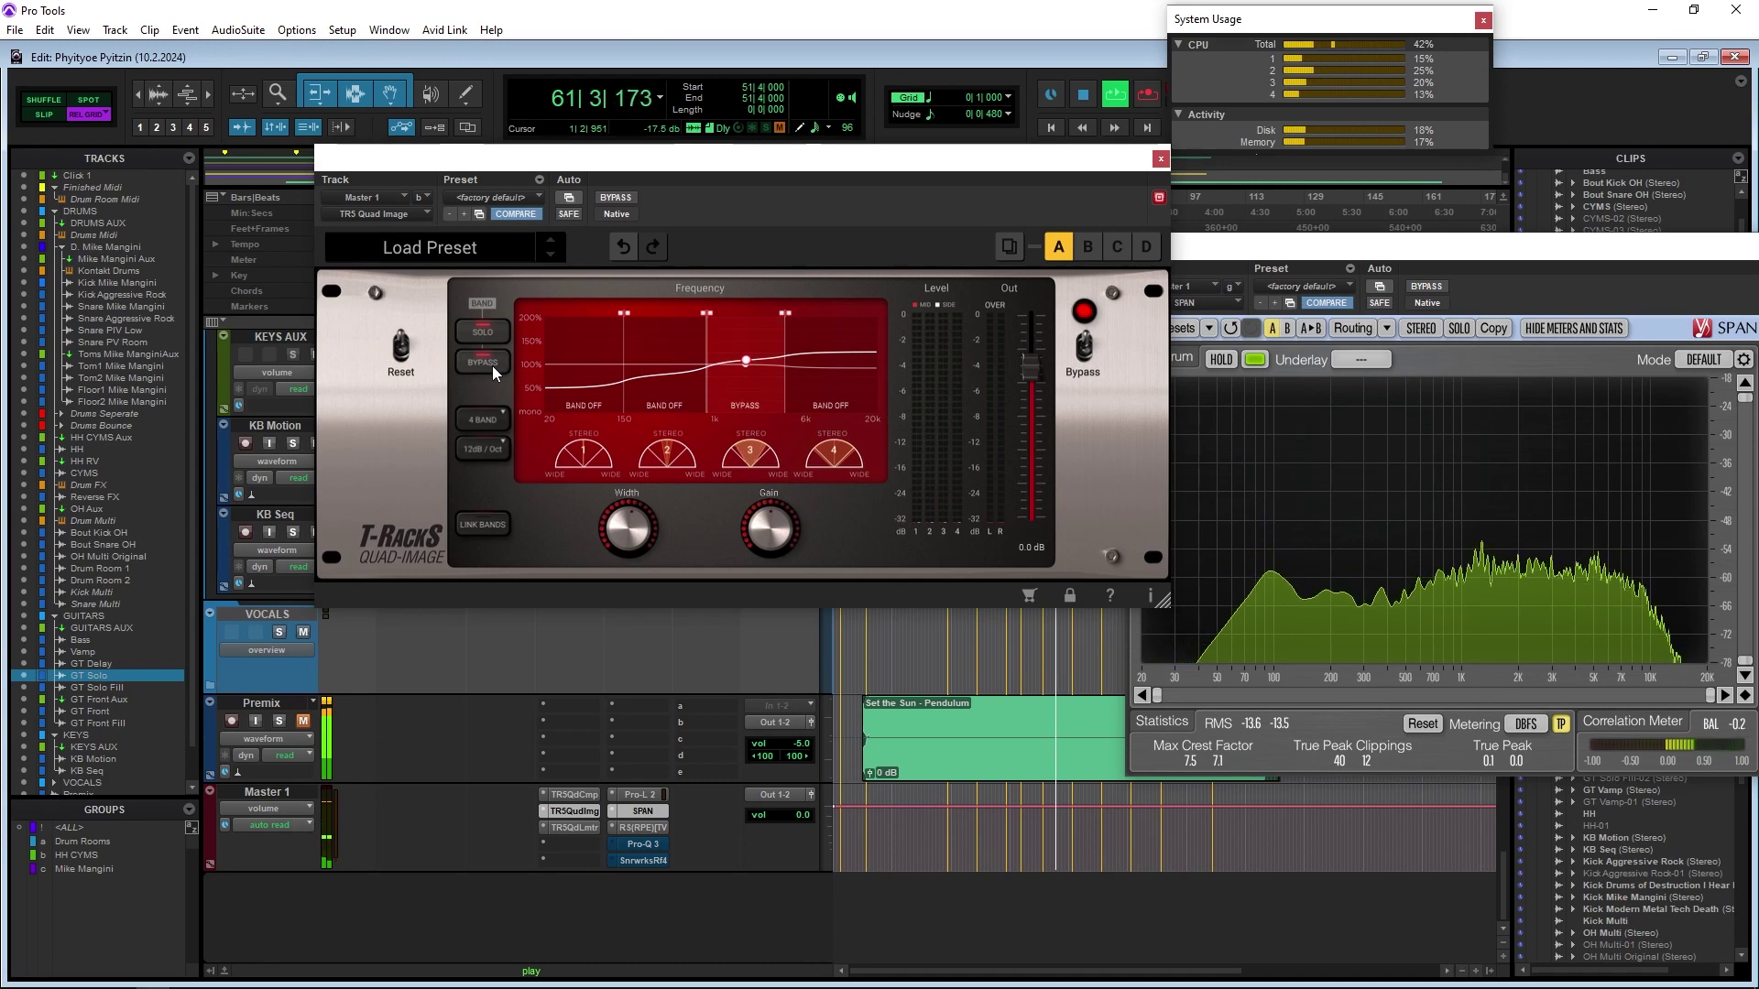
{"action": "left_click", "coordinate": [492, 365]}
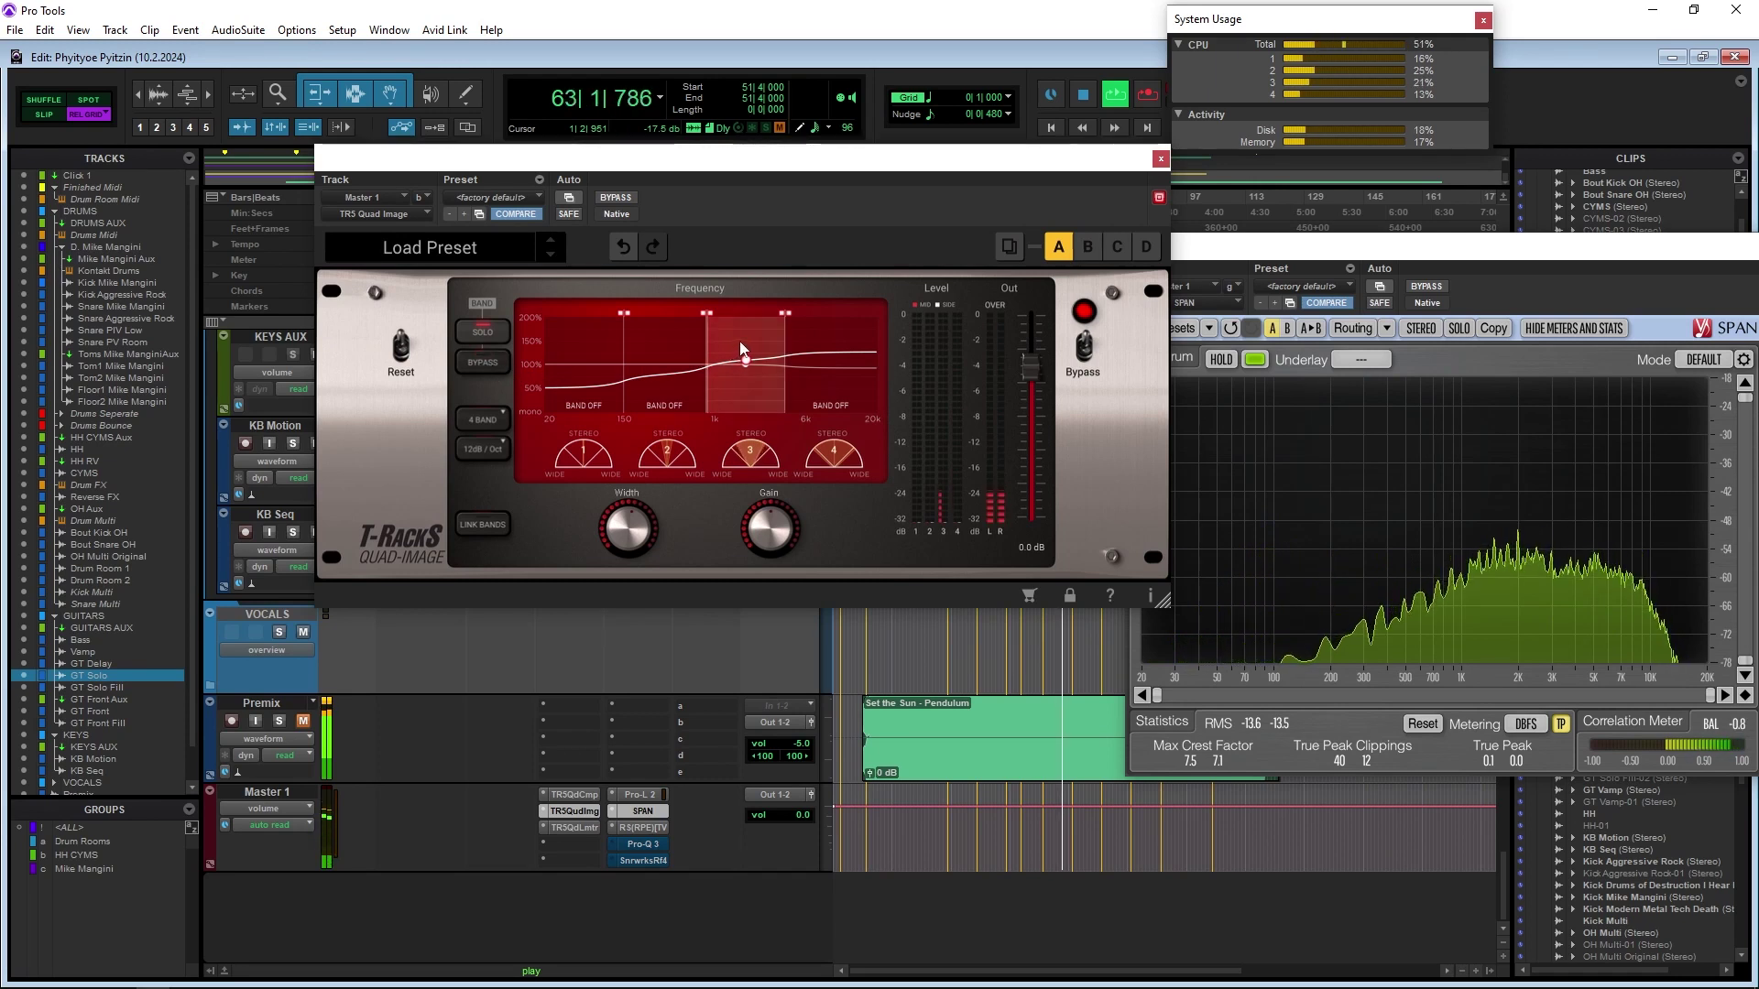
{"action": "left_click", "coordinate": [817, 343]}
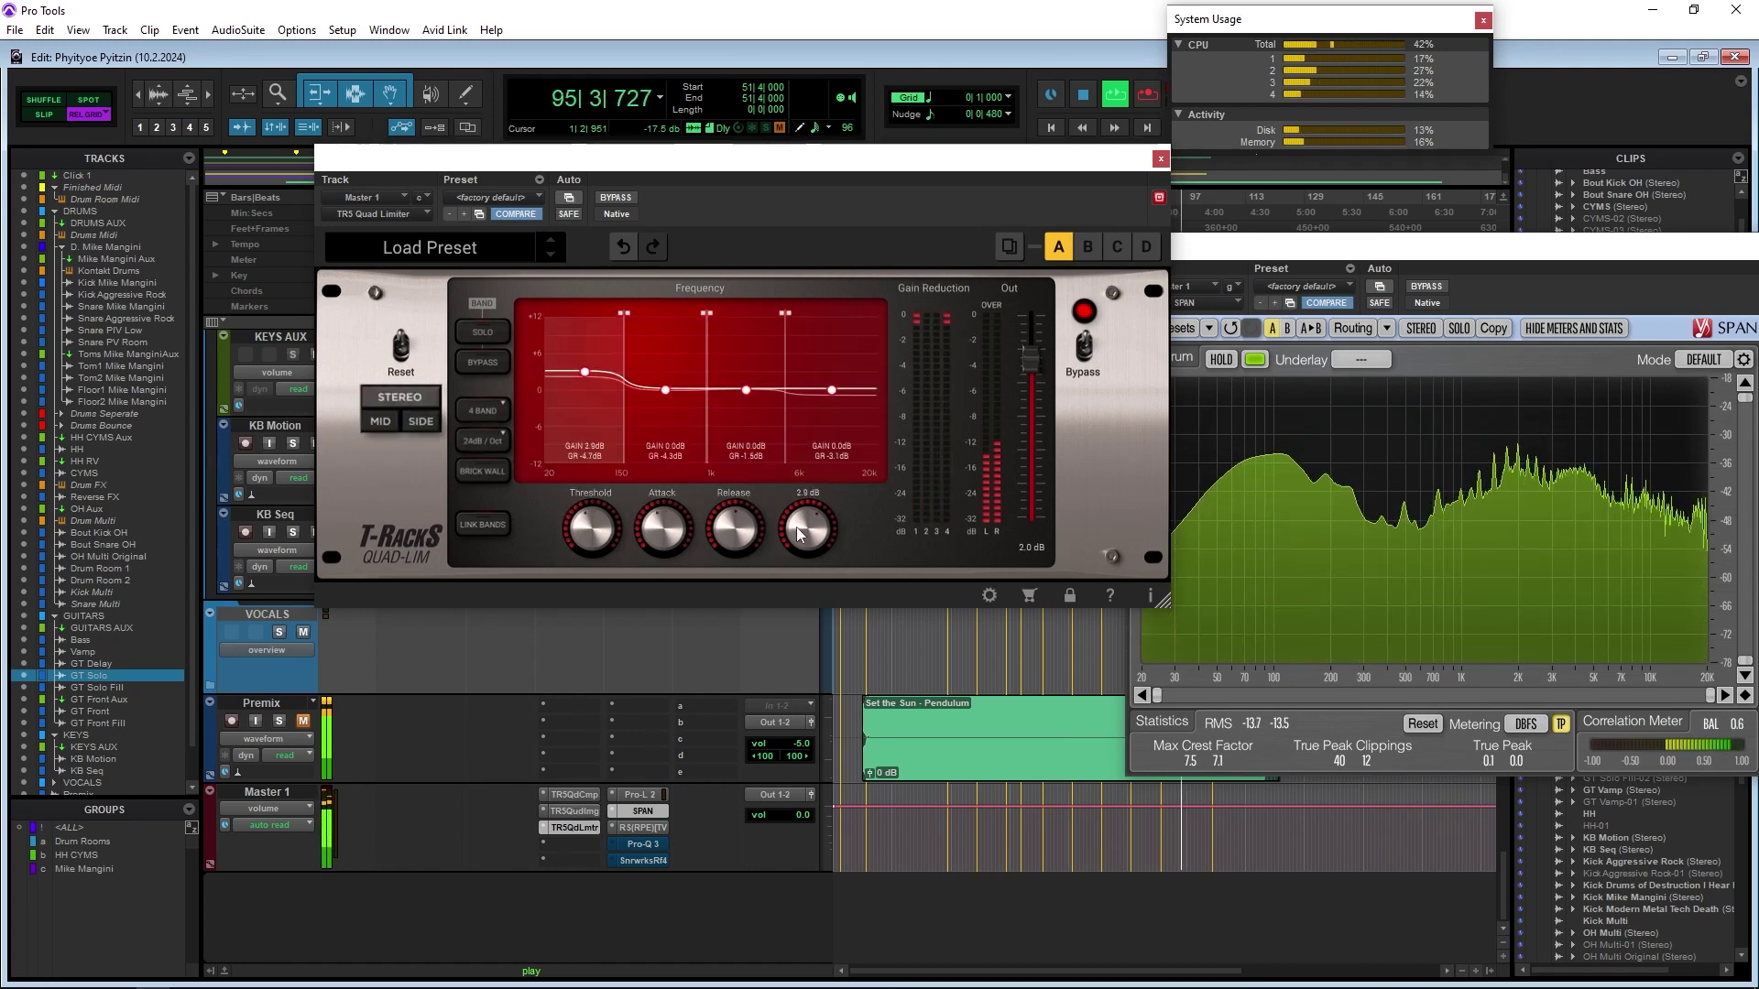
Check the low band's gain in TR5 Quad Limiter on Master 1 and close the plug-in
{"action": "left_click_drag", "start_coordinate": [796, 526], "coordinate": [796, 527]}
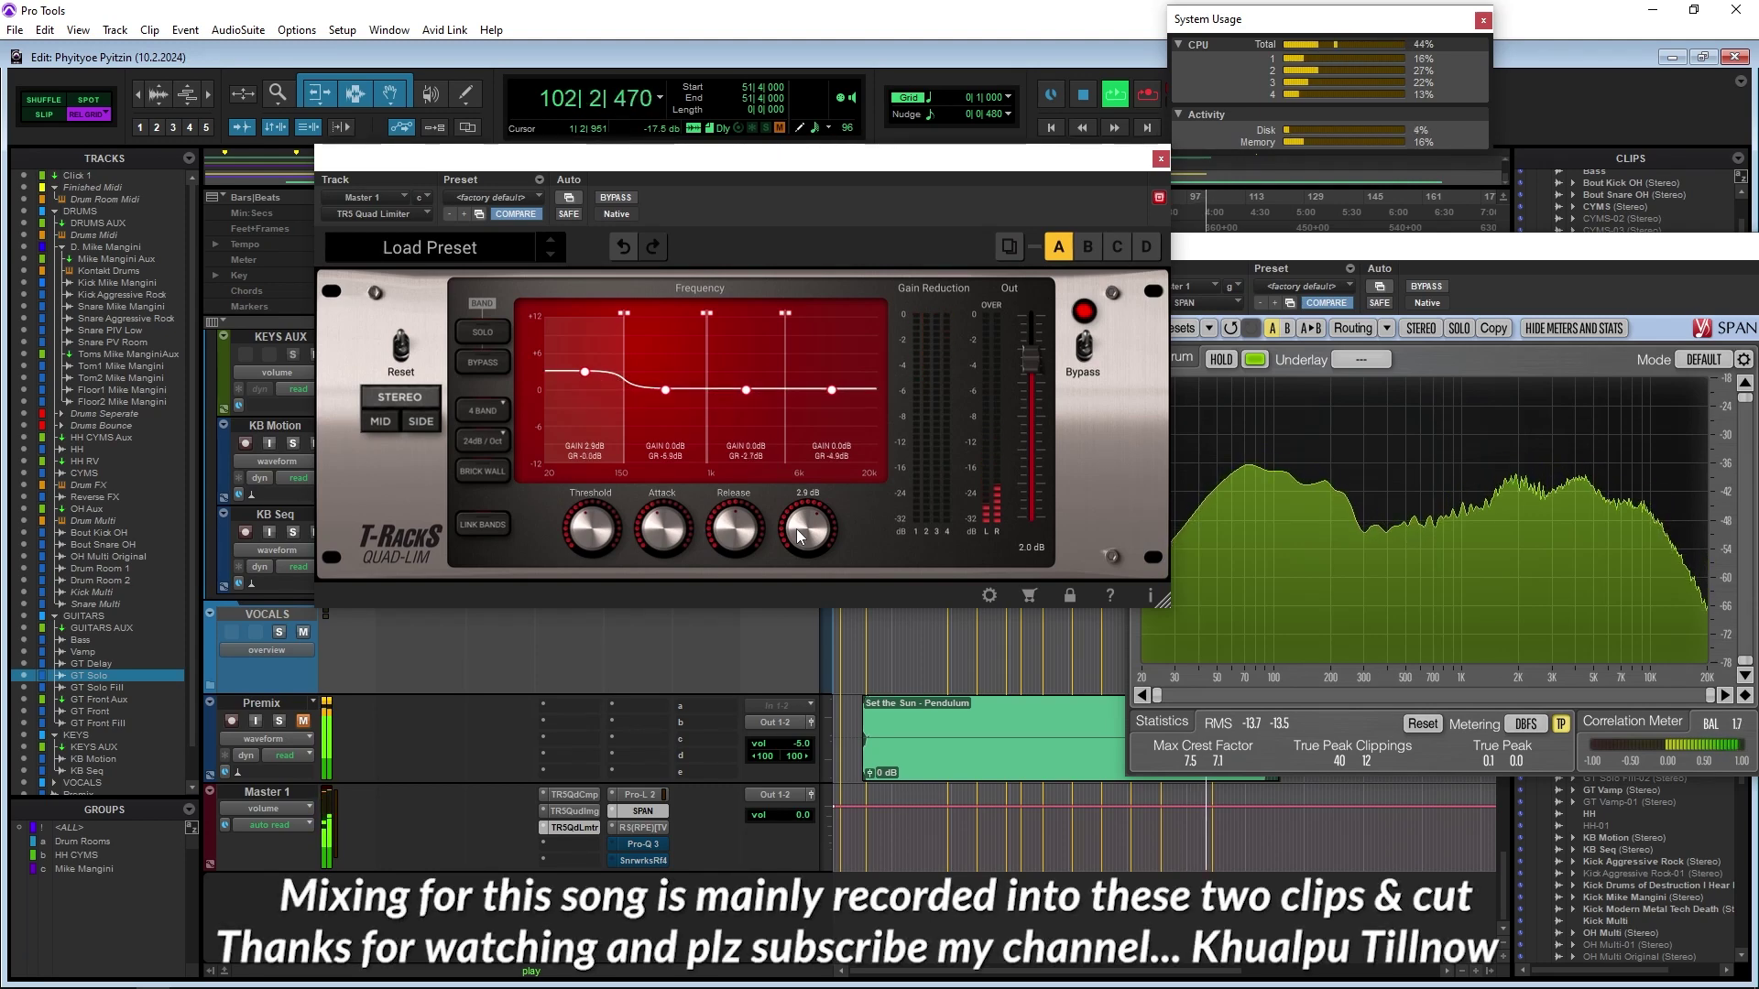
{"action": "left_click", "coordinate": [1160, 159]}
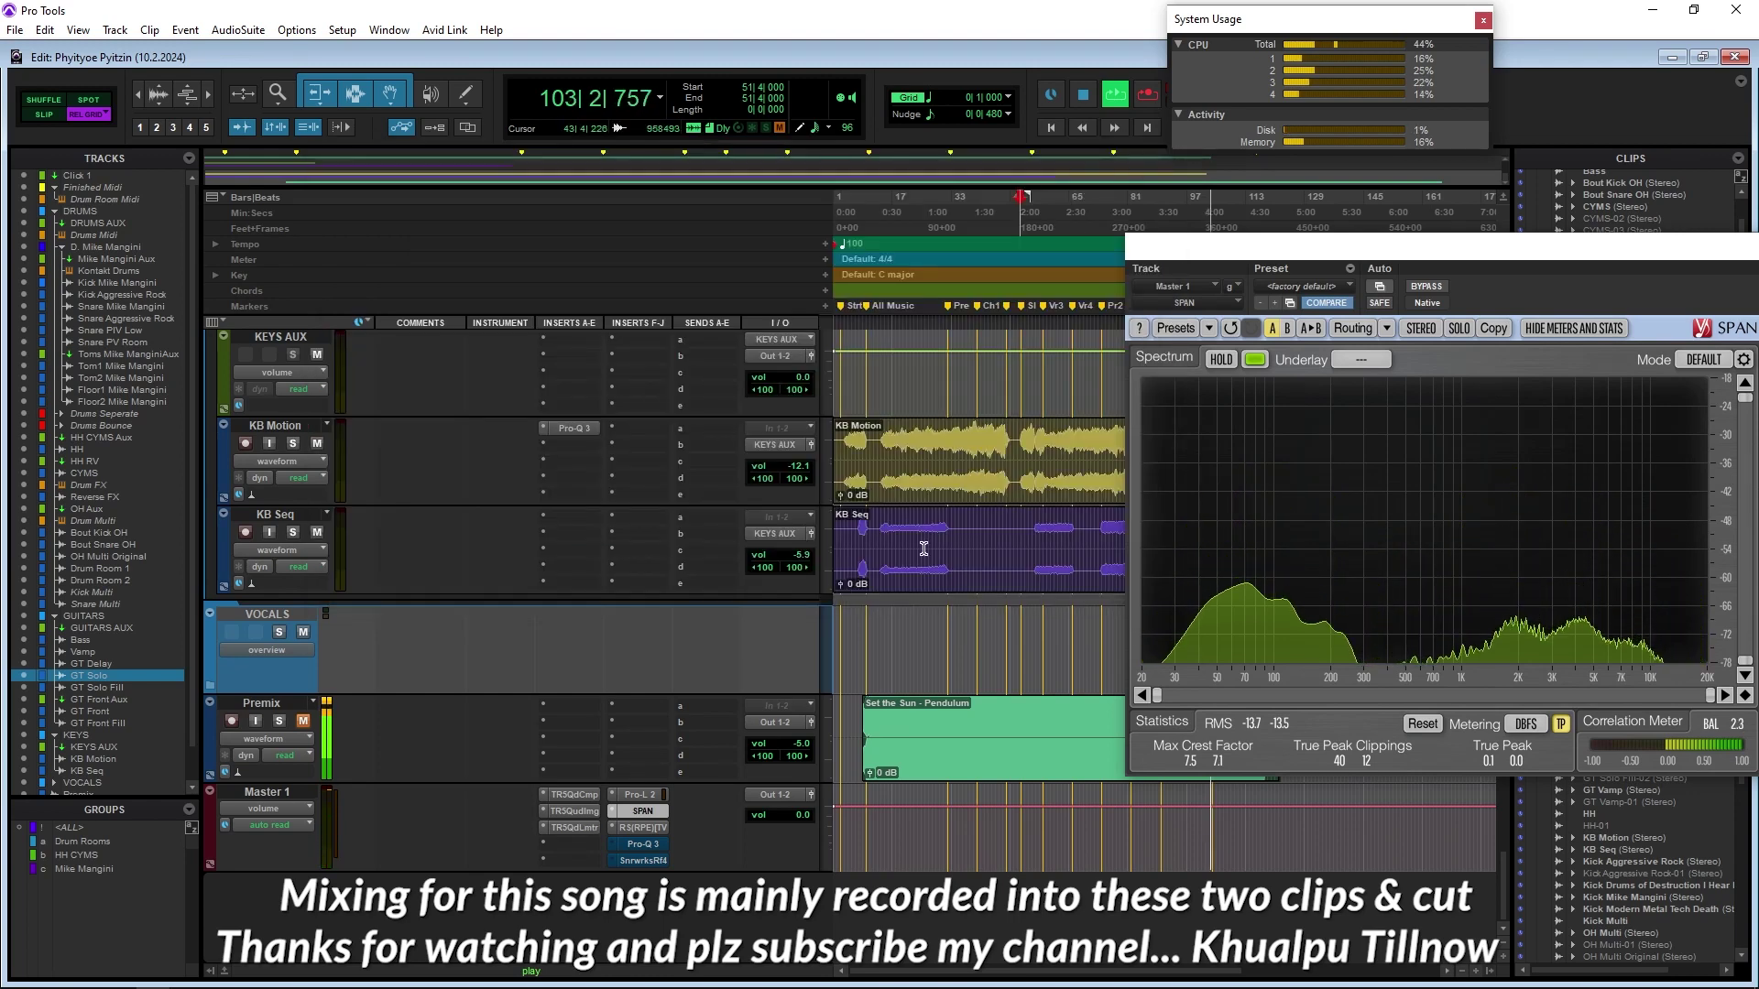
Open FabFilter Pro-L 2 on Master 1 and restart playback from bar 51 to monitor its limiting
{"action": "left_click", "coordinate": [638, 795]}
{"action": "key", "text": "space"}
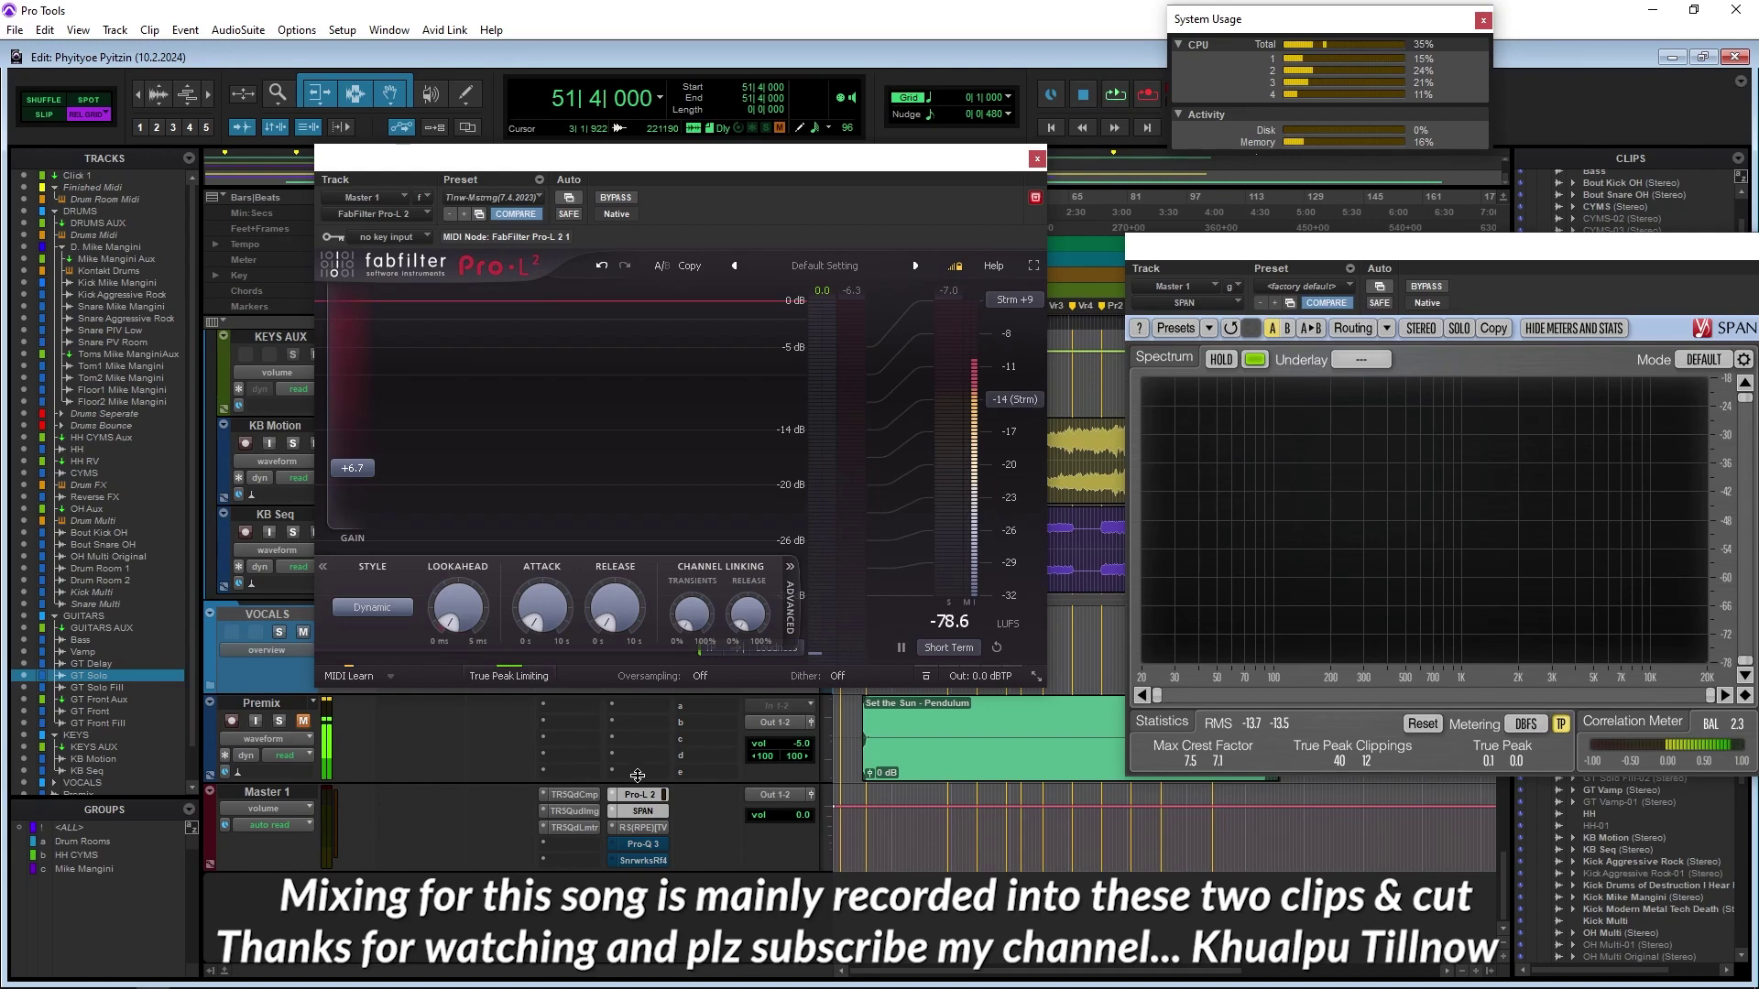
{"action": "key", "text": "space"}
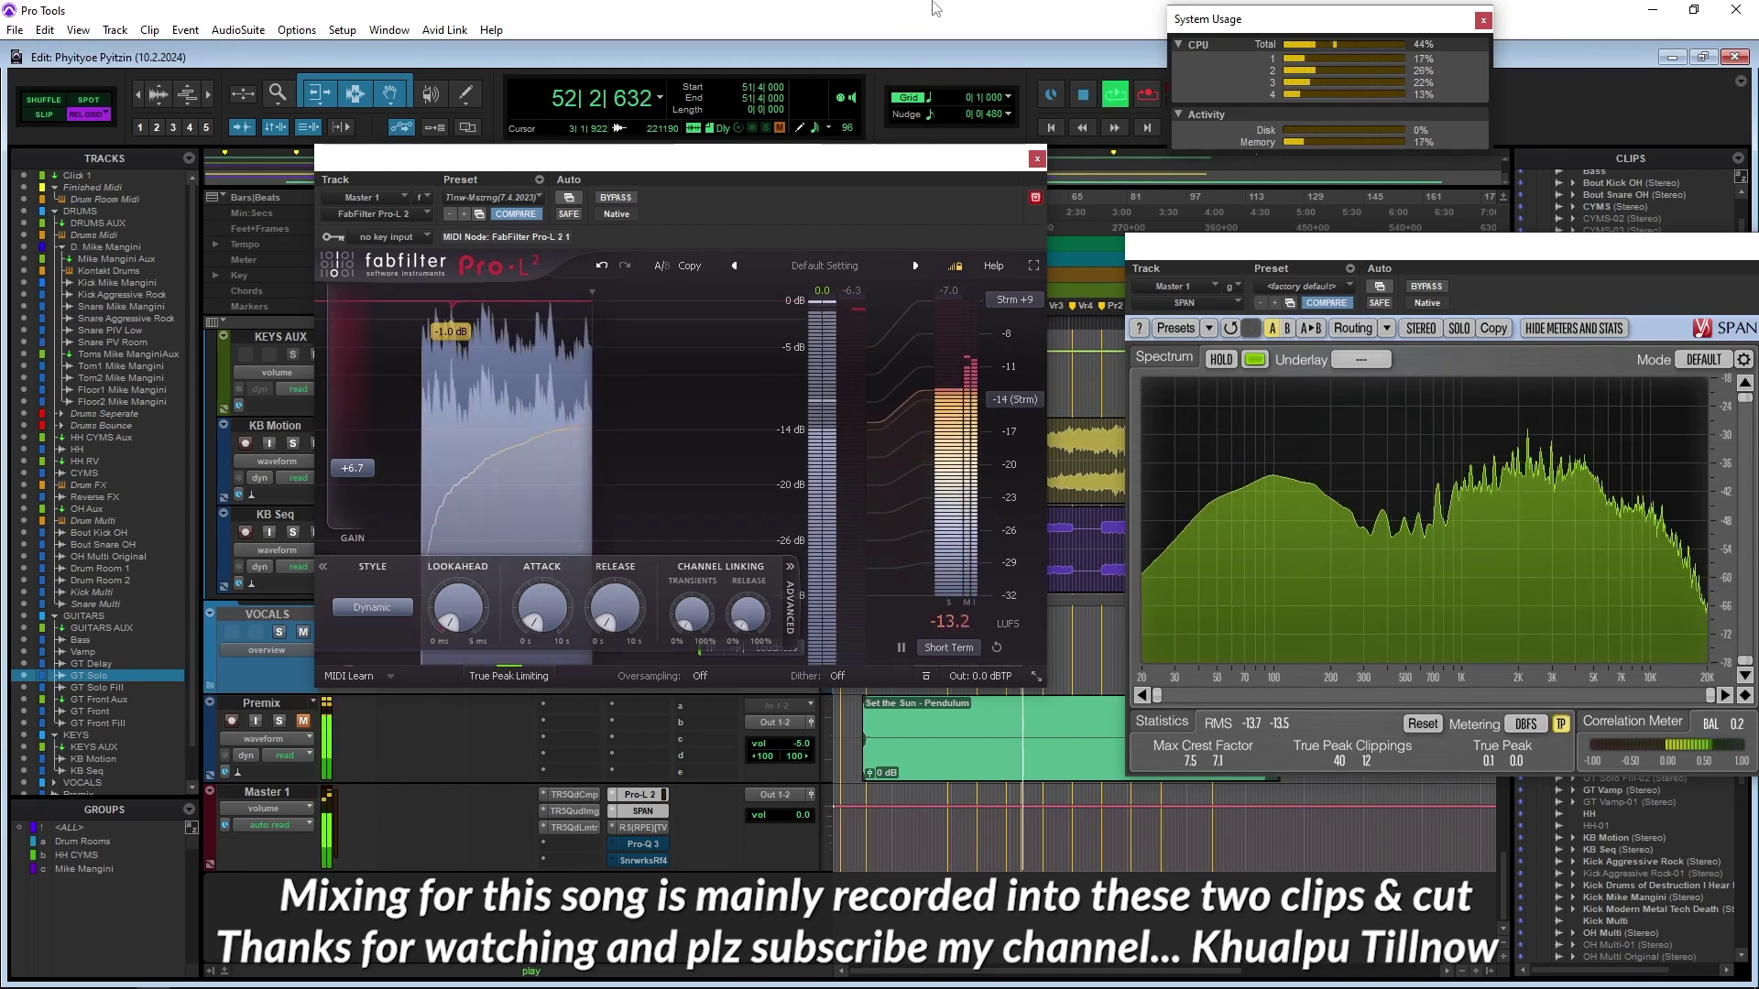